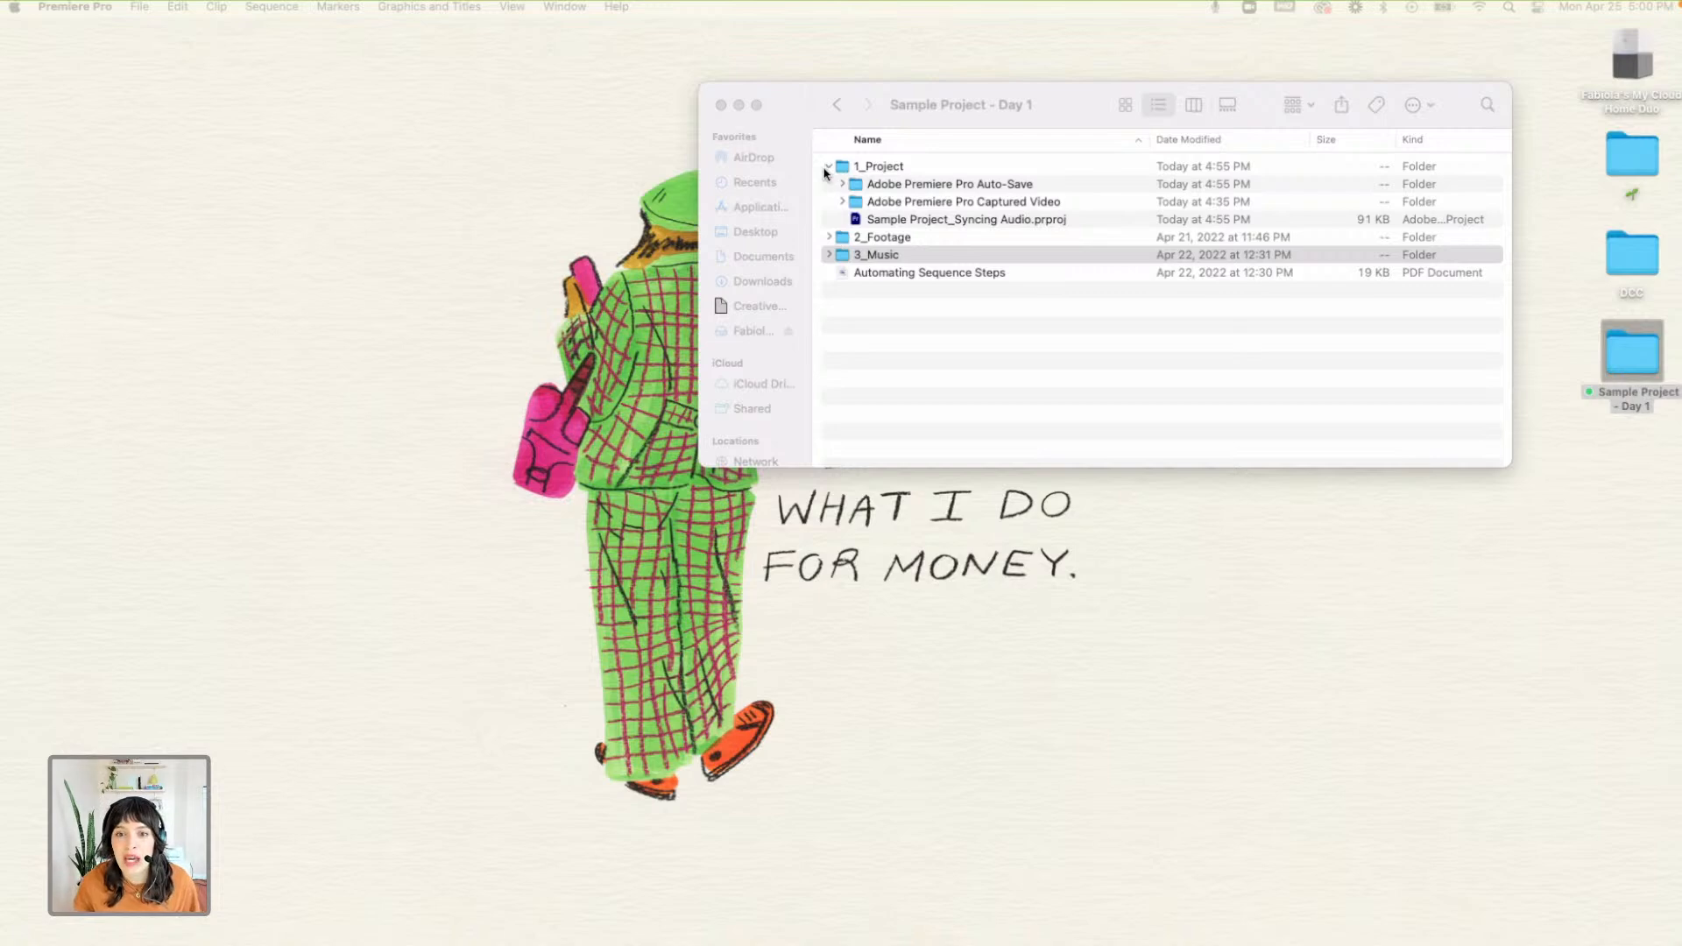
- Examine the contents of the 1_Project, 2_Footage and 3_Music folders inside the Sample Project - Day 1 folder
{"action": "left_click", "coordinate": [824, 169]}
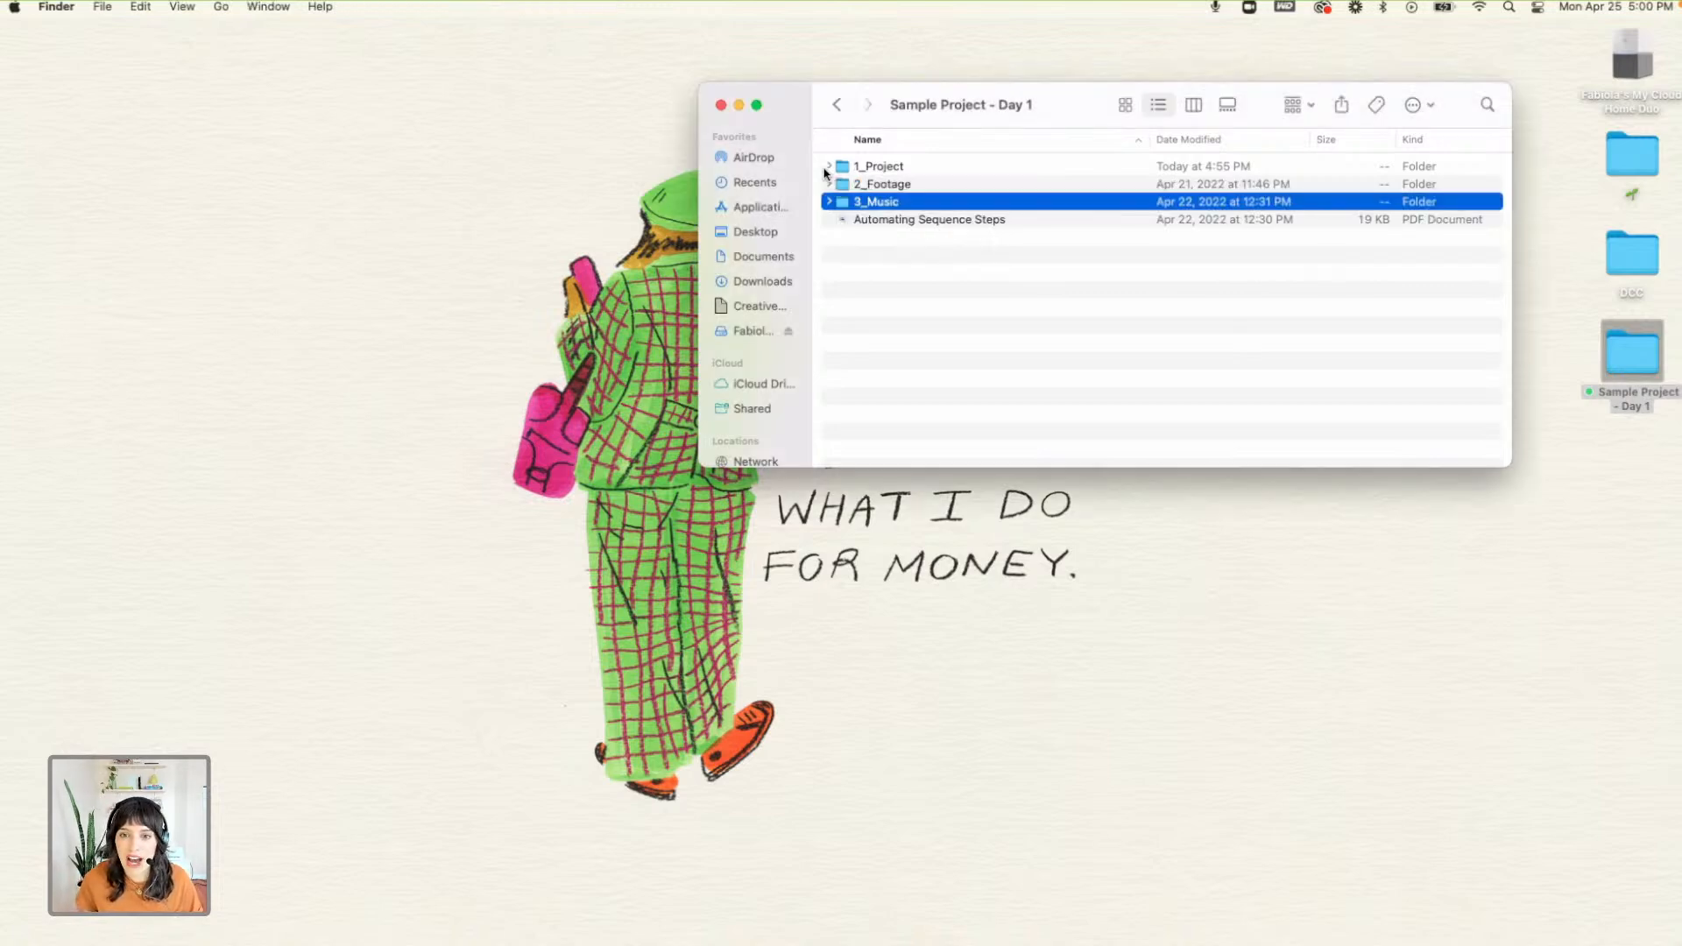
{"action": "left_click_drag", "start_coordinate": [1014, 106], "coordinate": [1013, 105]}
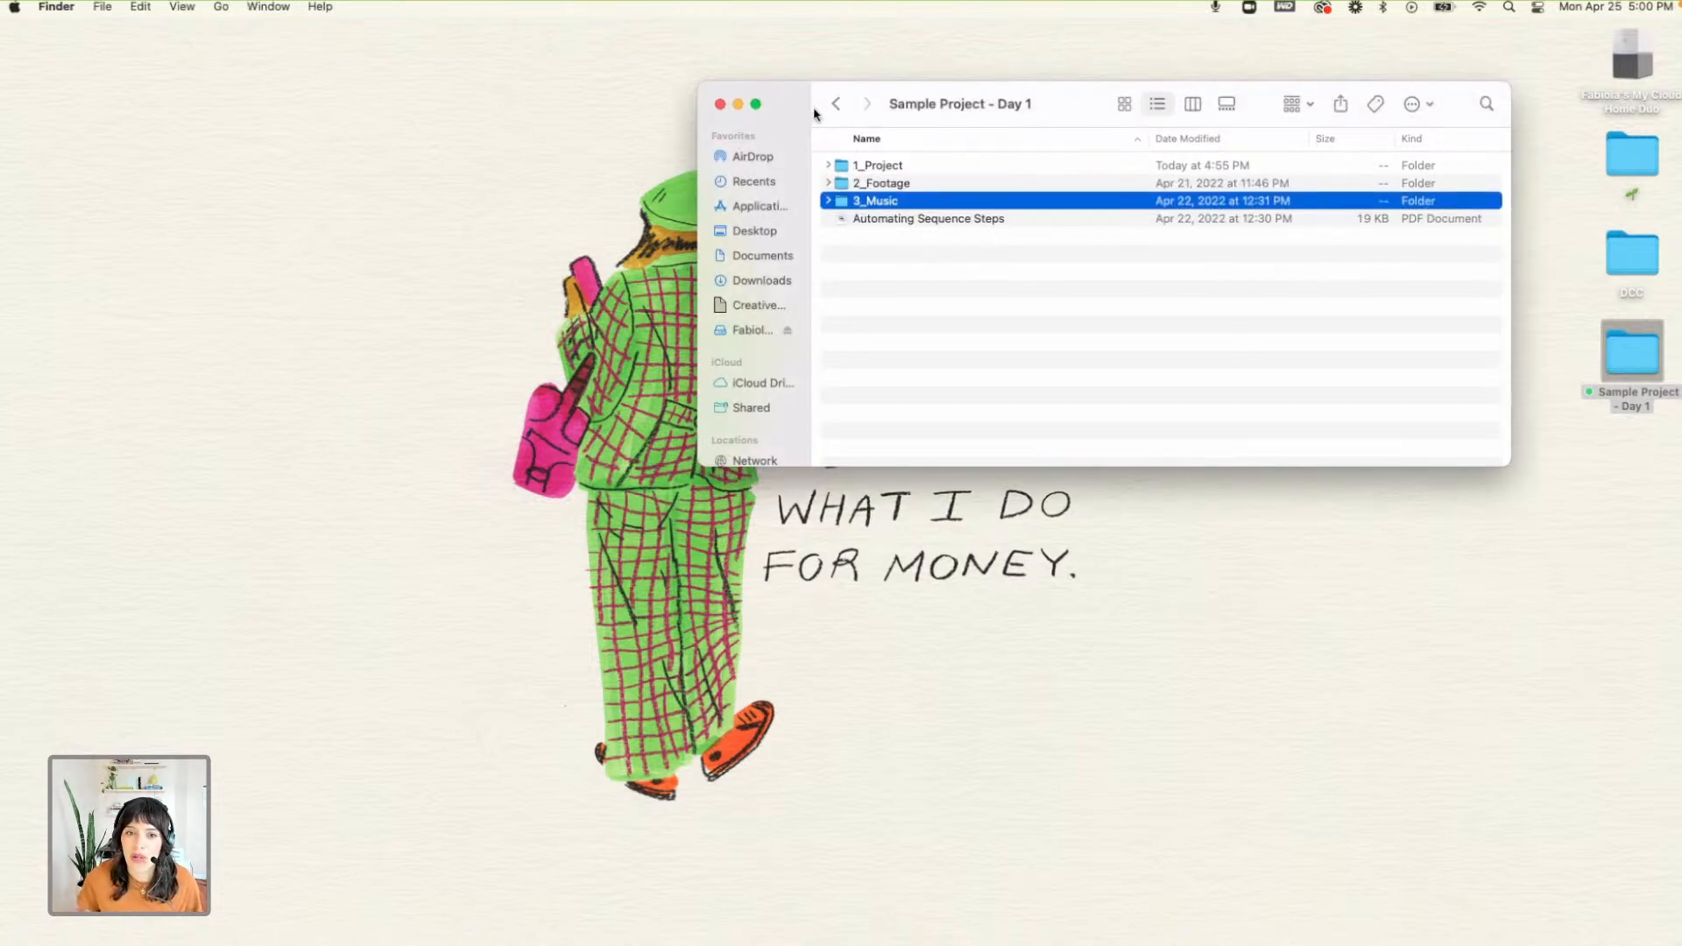
{"action": "left_click", "coordinate": [709, 173]}
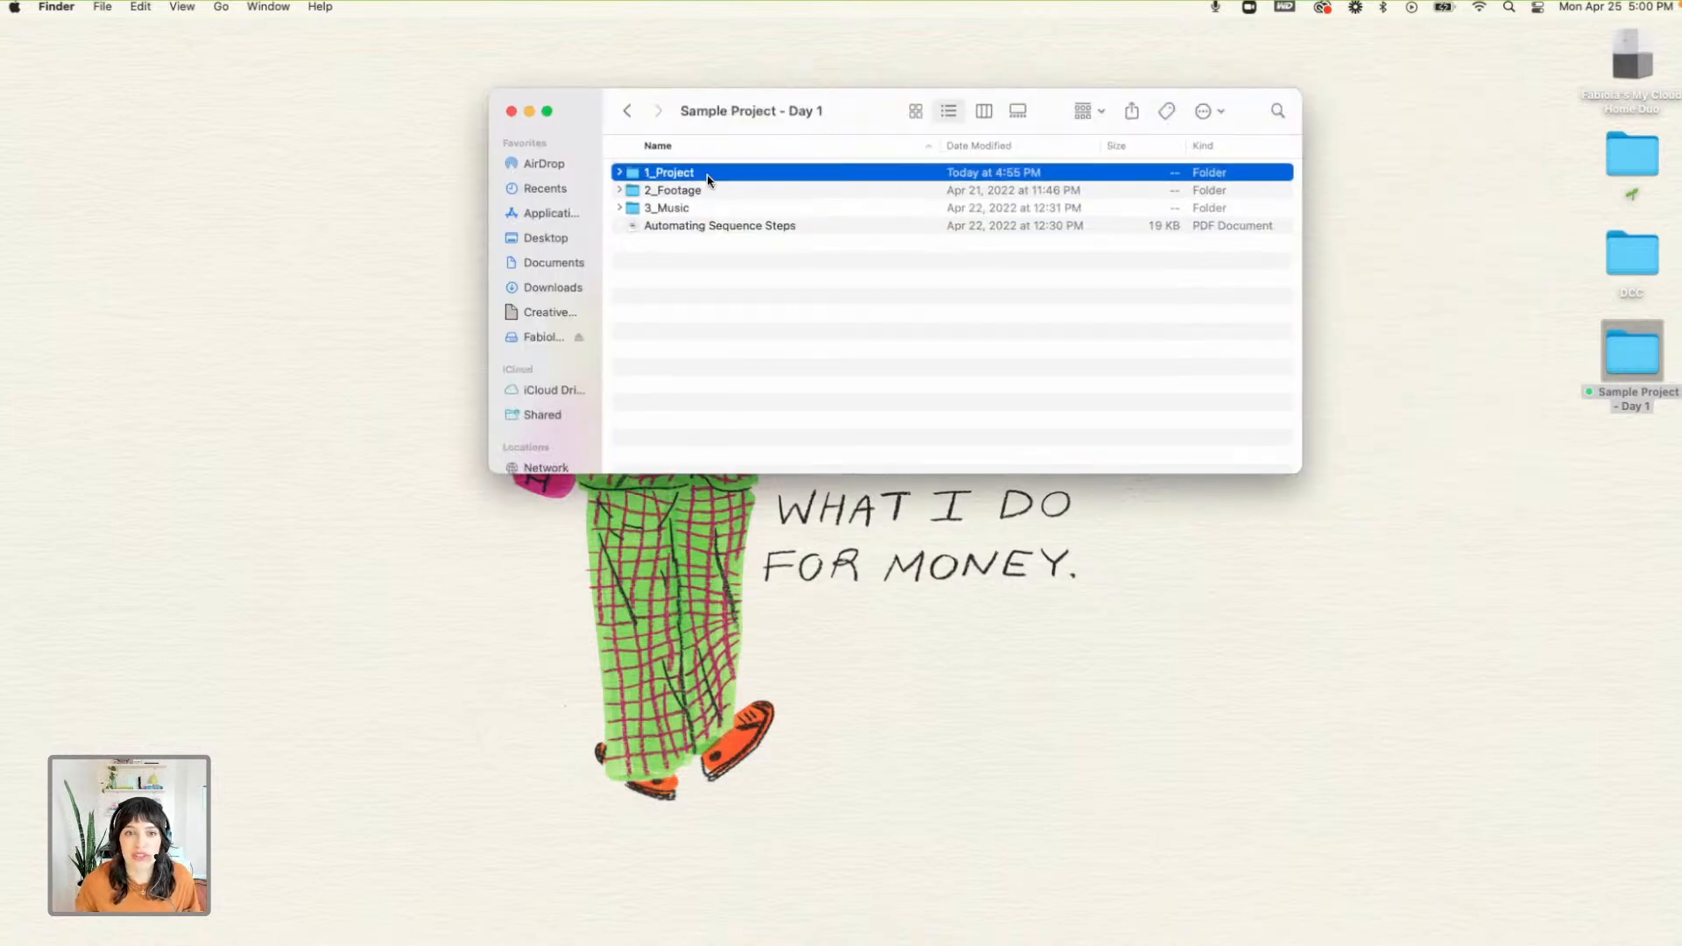
{"action": "left_click", "coordinate": [621, 173]}
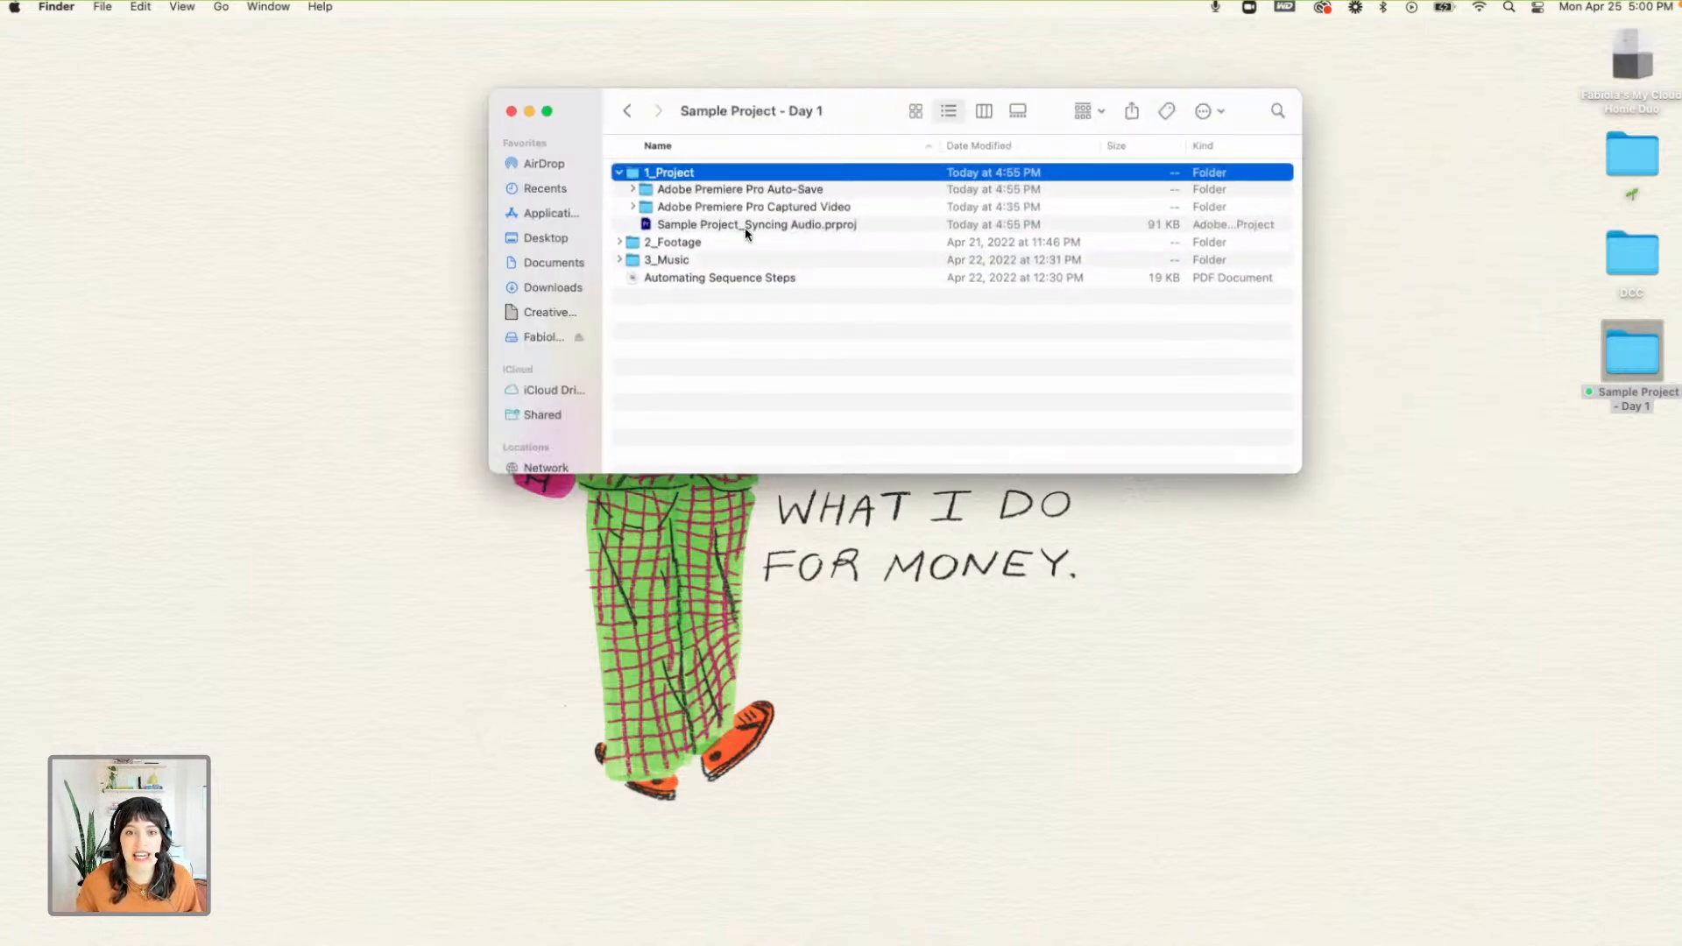
{"action": "left_click", "coordinate": [743, 226]}
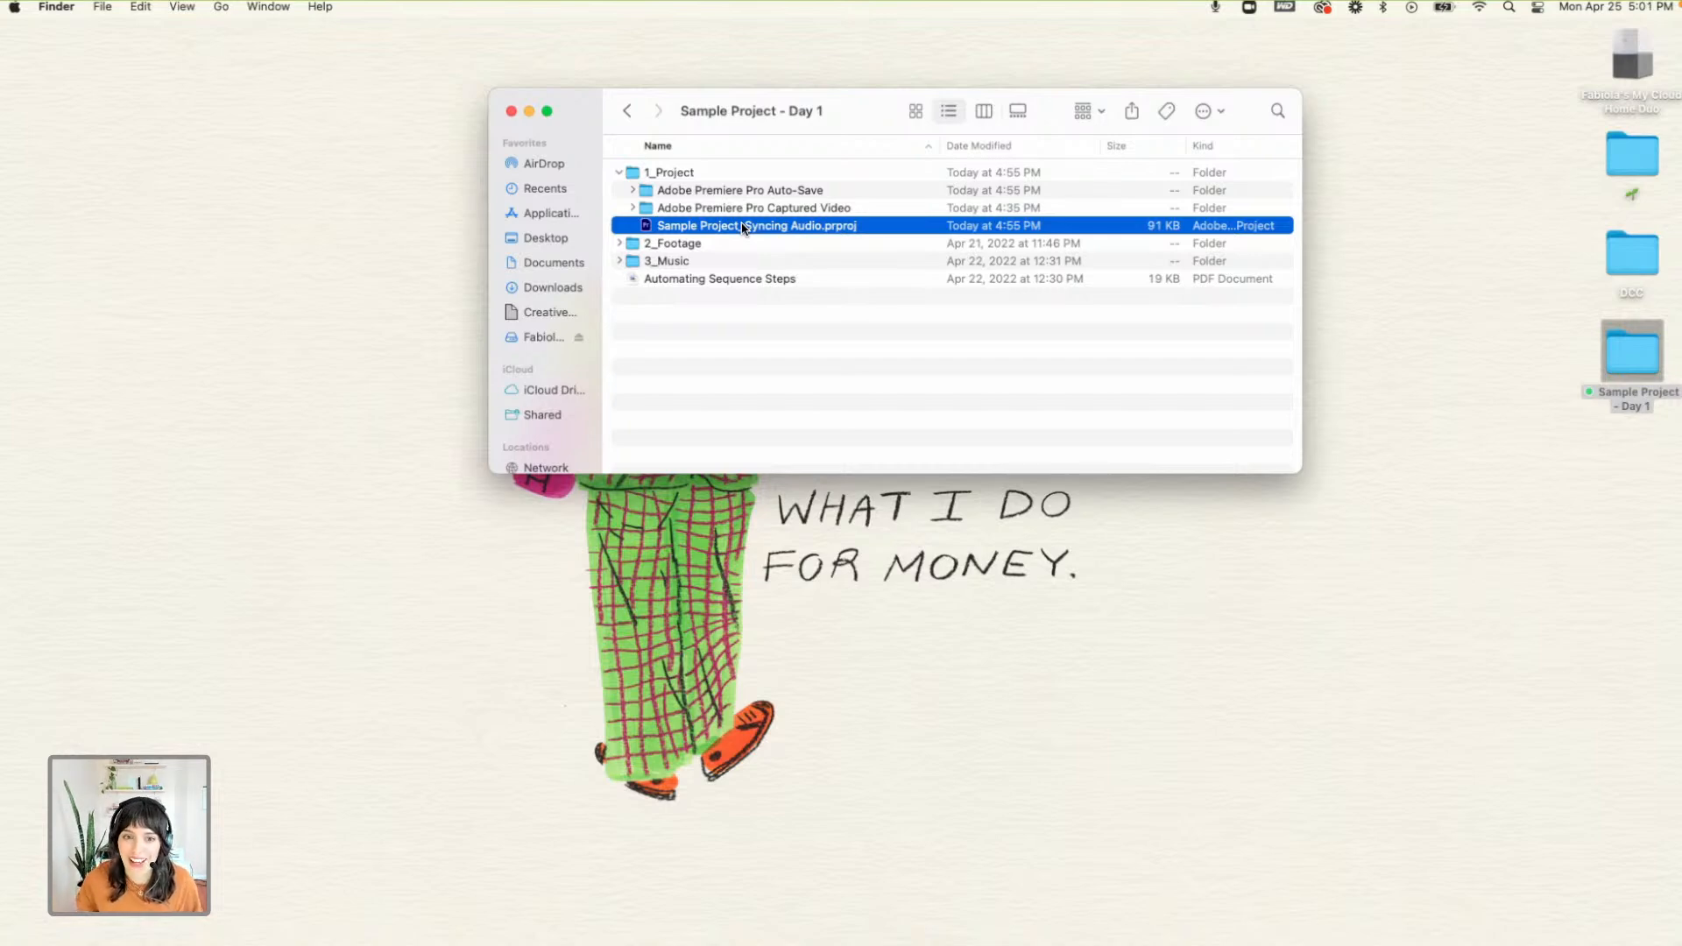
{"action": "left_click", "coordinate": [621, 246]}
{"action": "left_click", "coordinate": [619, 246]}
{"action": "left_click", "coordinate": [618, 246]}
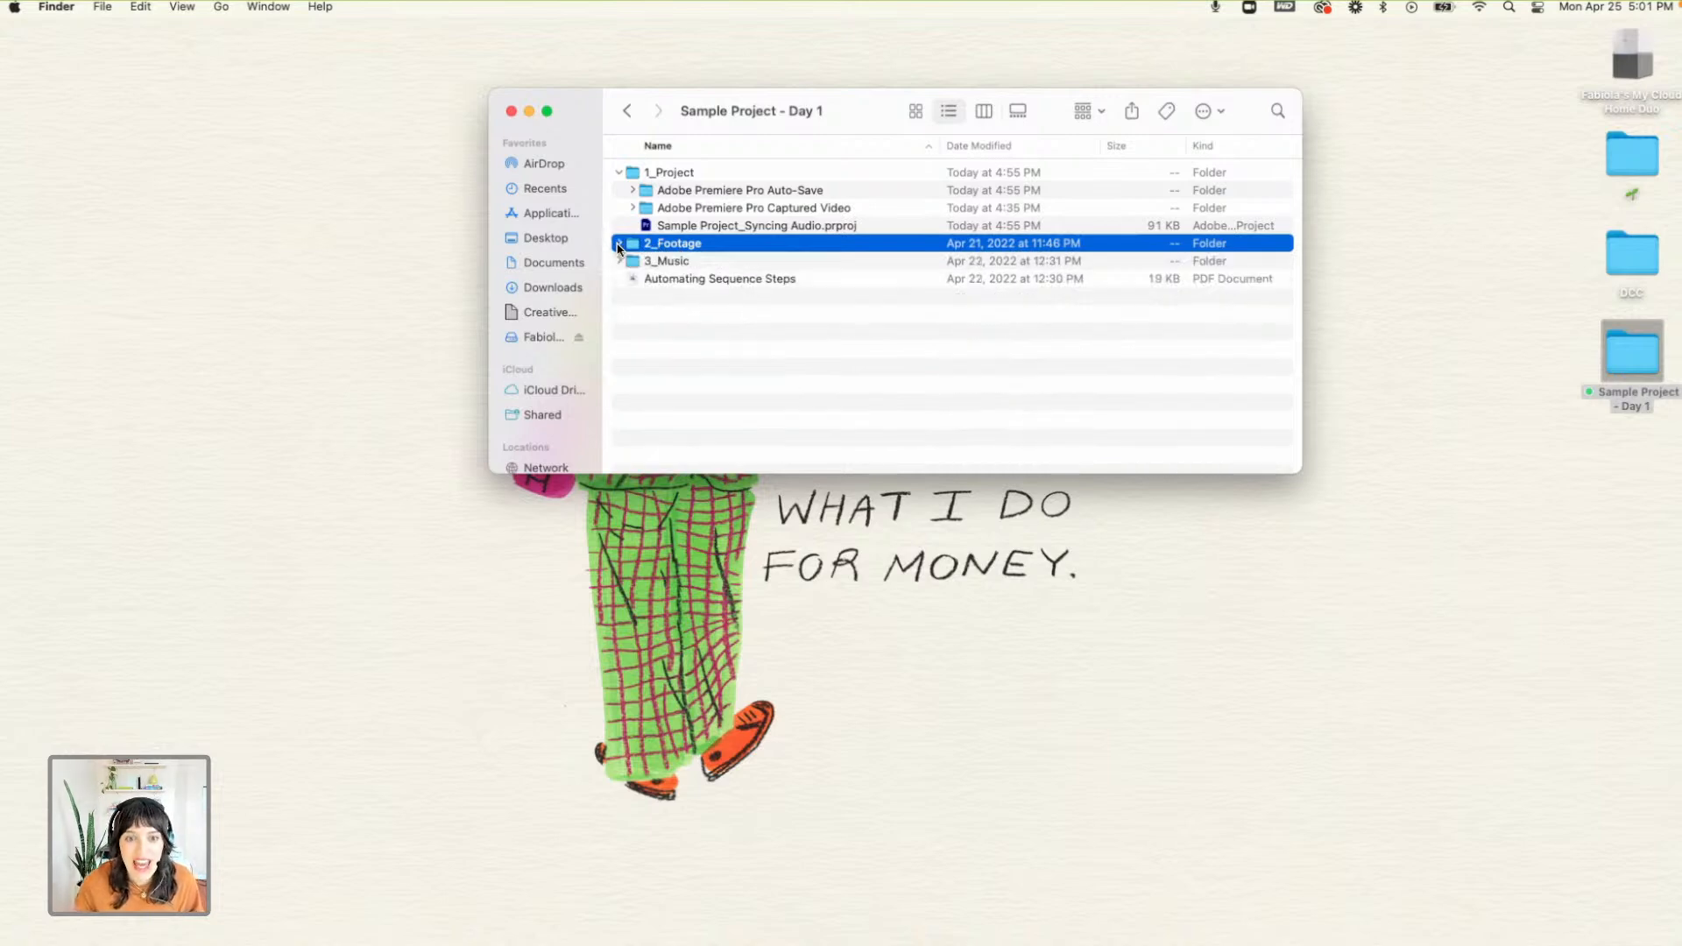
{"action": "left_click", "coordinate": [619, 261]}
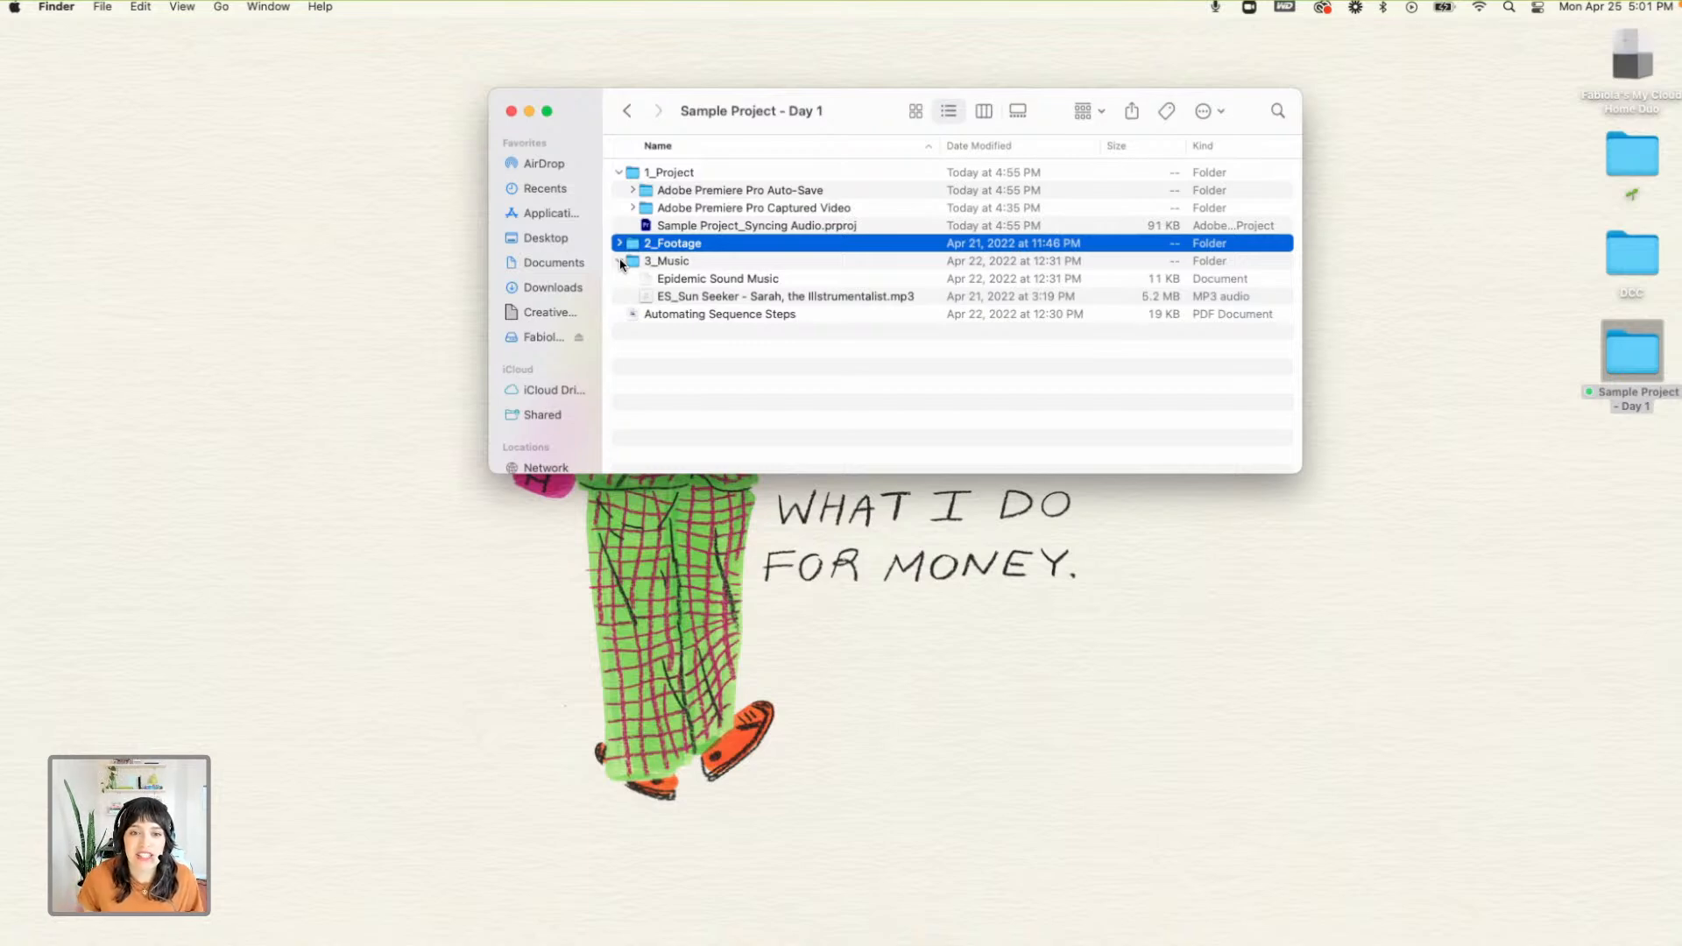
{"action": "left_click", "coordinate": [621, 262]}
{"action": "left_click", "coordinate": [619, 173]}
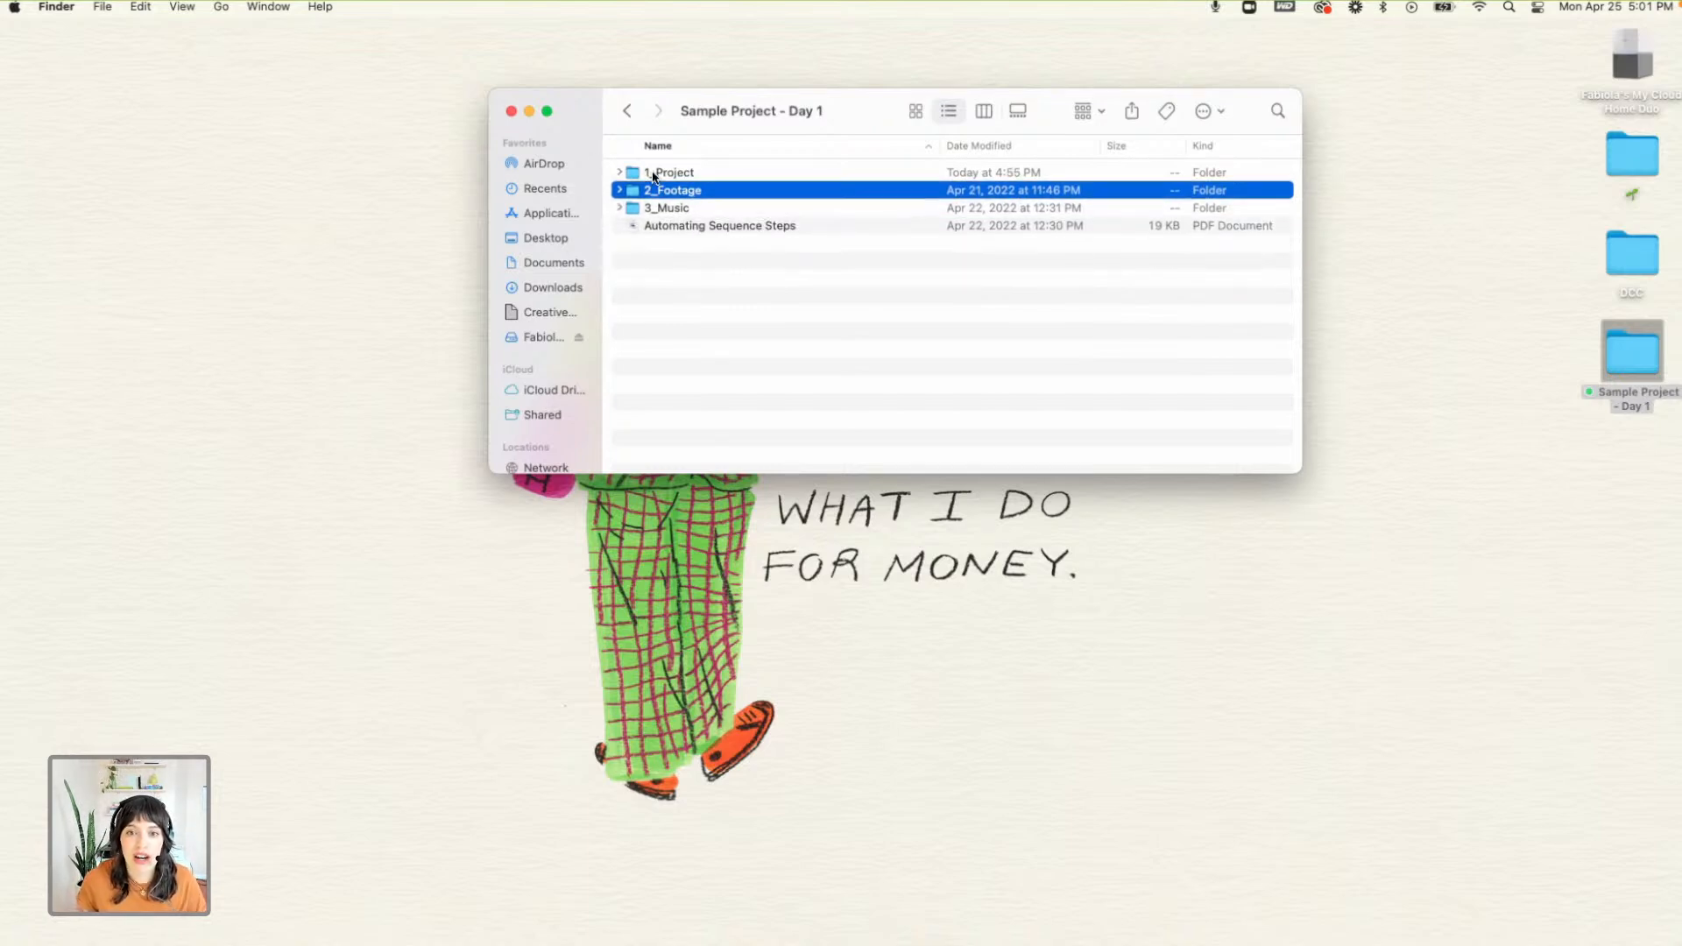
{"action": "left_click_drag", "start_coordinate": [796, 113], "coordinate": [790, 160]}
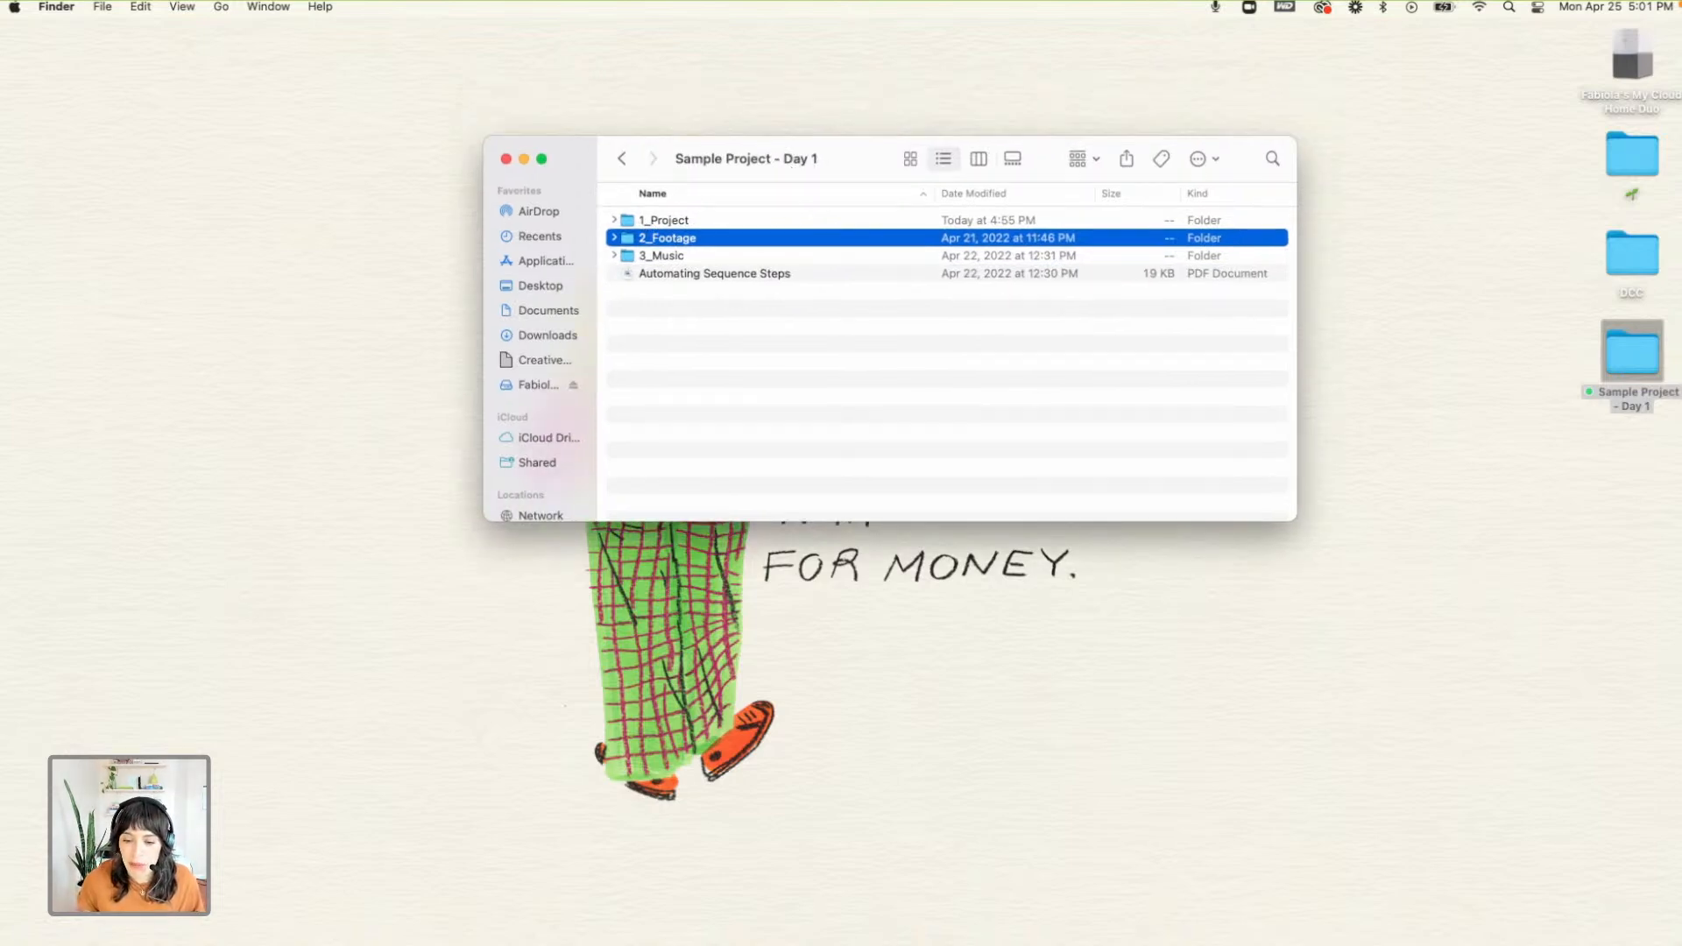
- Switch to Premiere Pro, view the Sample Project_Syncing Audio_Start sequence, and close the open project
{"action": "left_click", "coordinate": [1174, 930]}
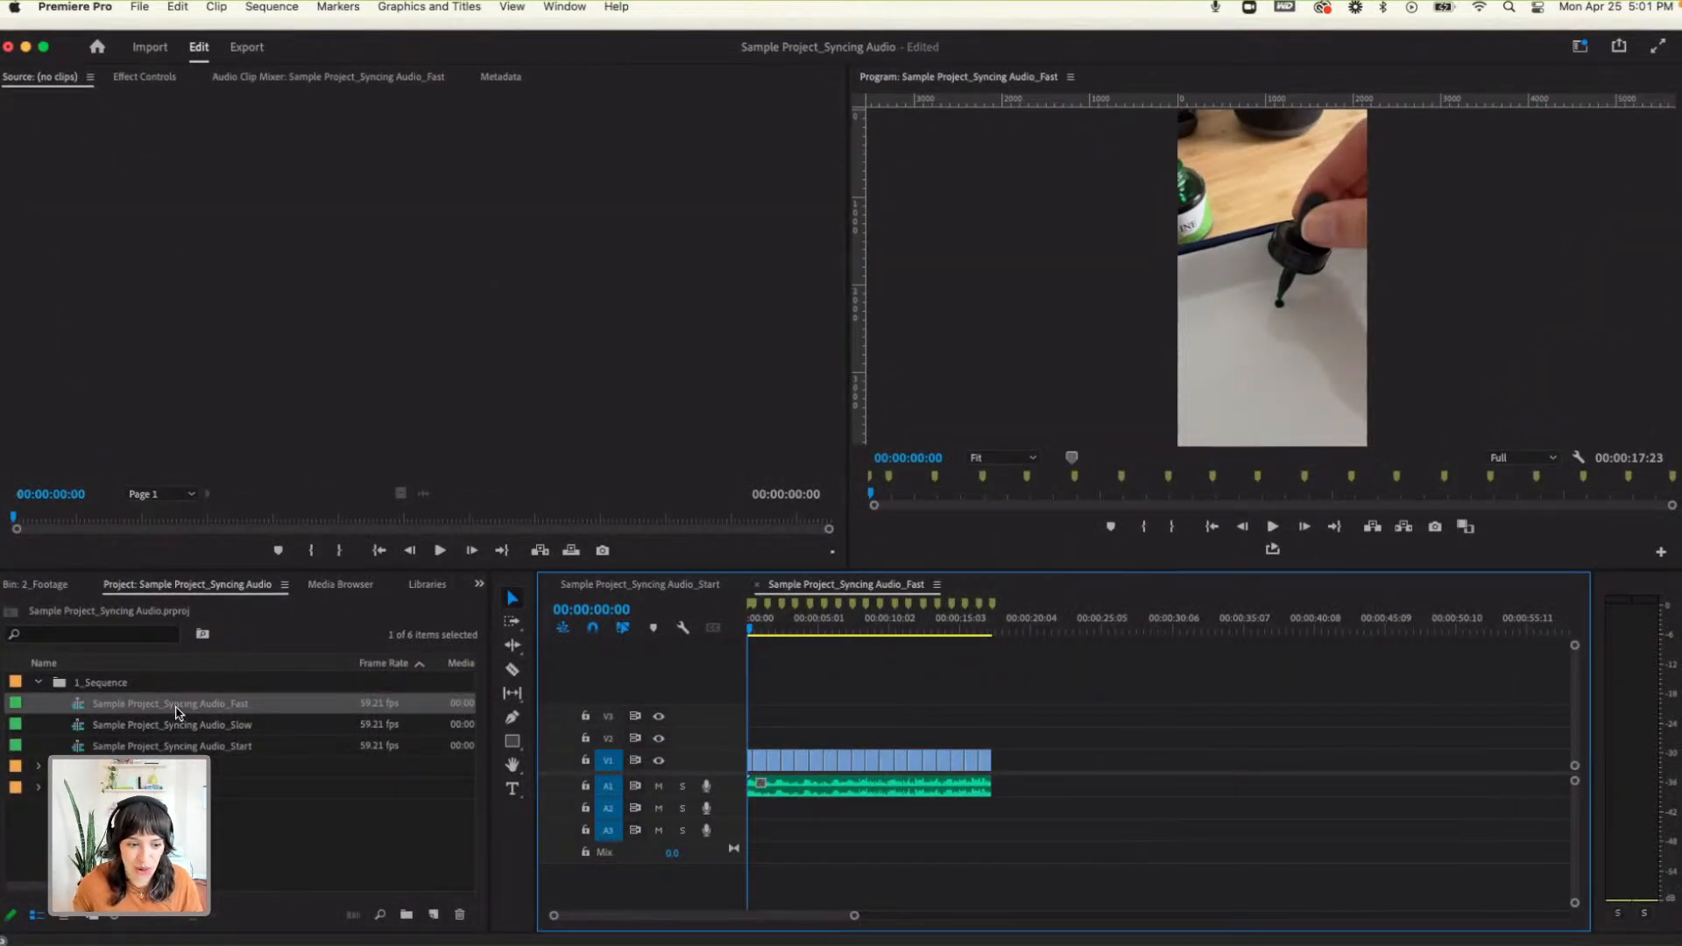
{"action": "left_click", "coordinate": [682, 585]}
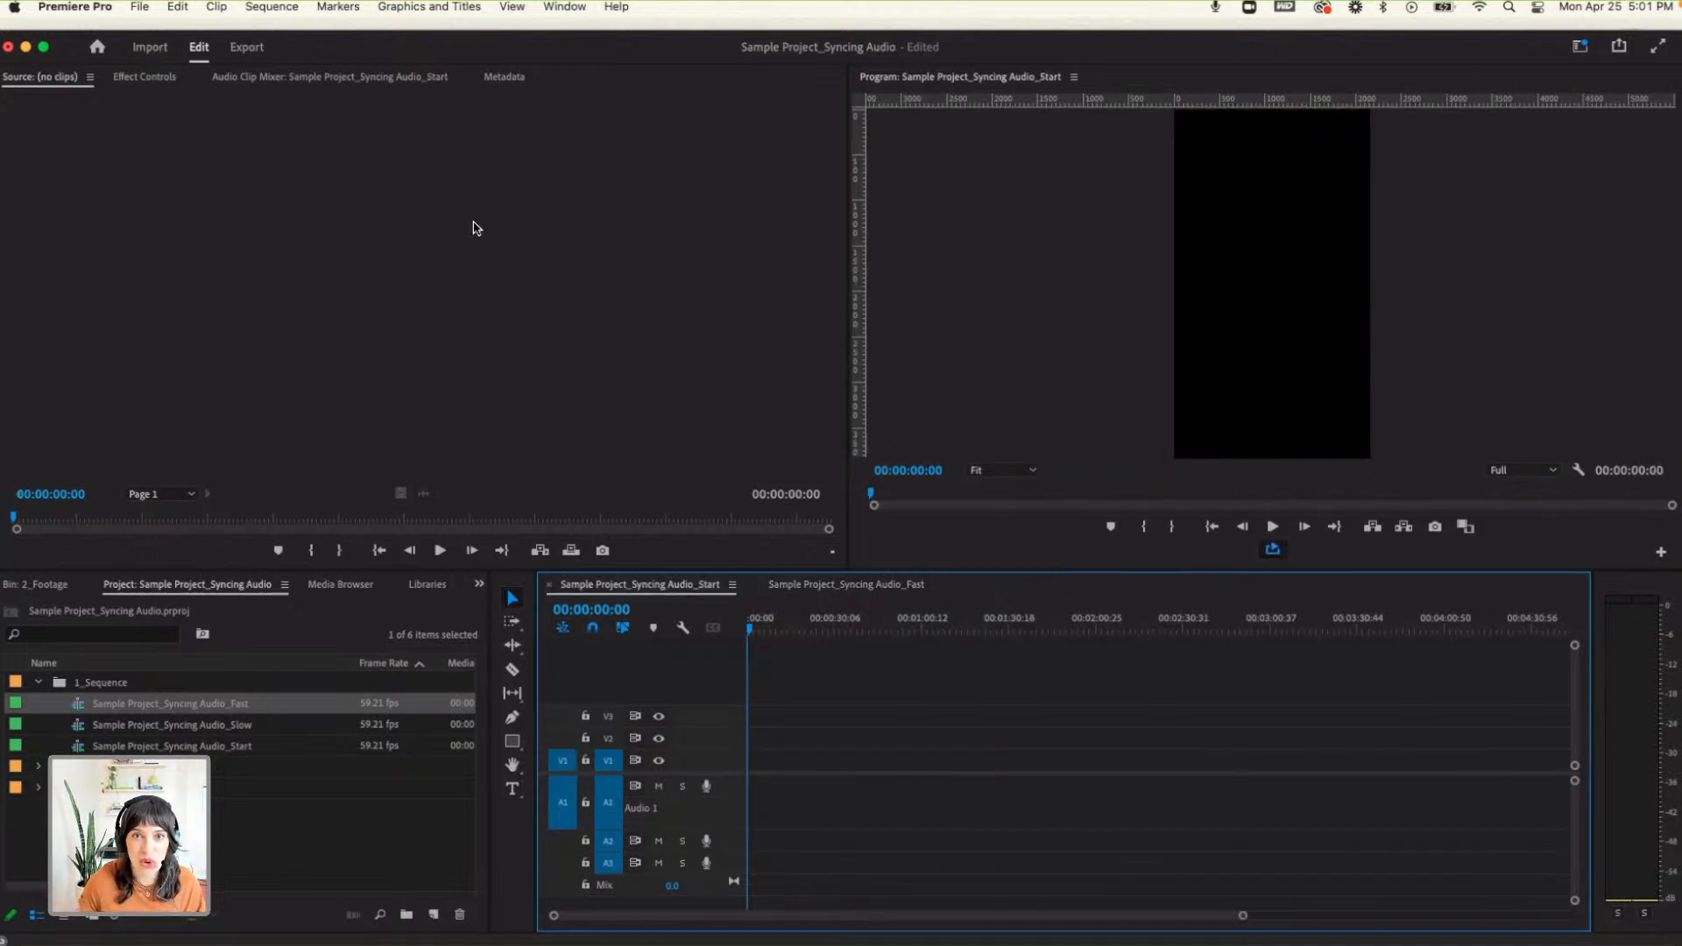
{"action": "left_click", "coordinate": [146, 47]}
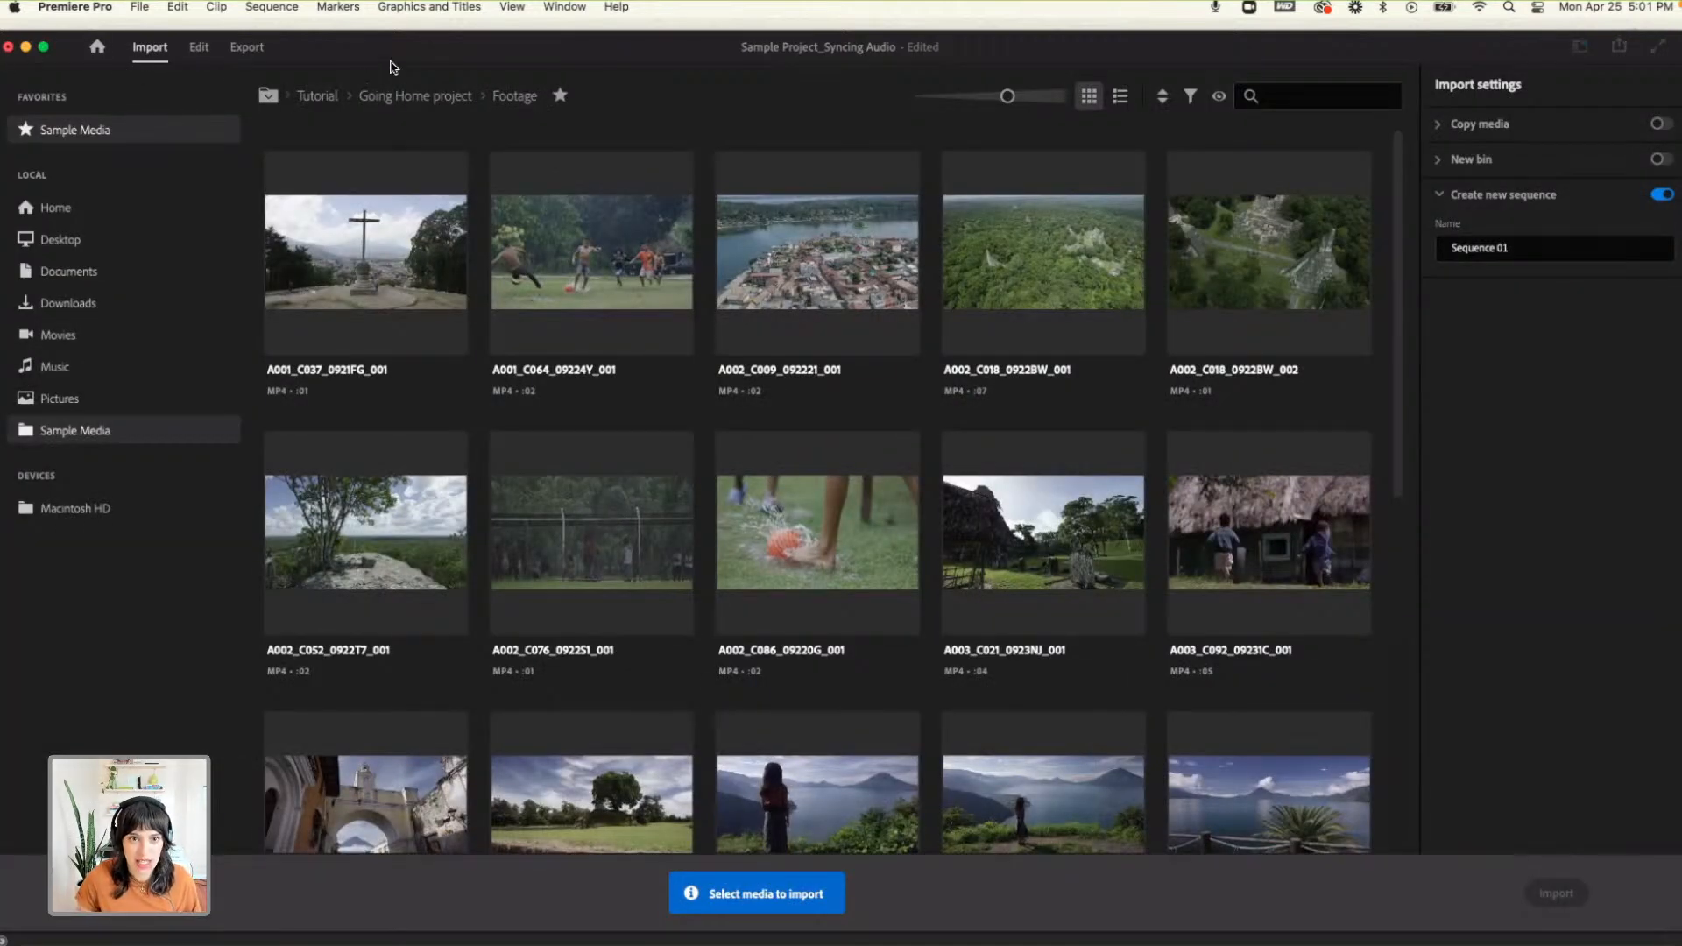
{"action": "key", "text": "super+shift+w"}
{"action": "left_click", "coordinate": [982, 519]}
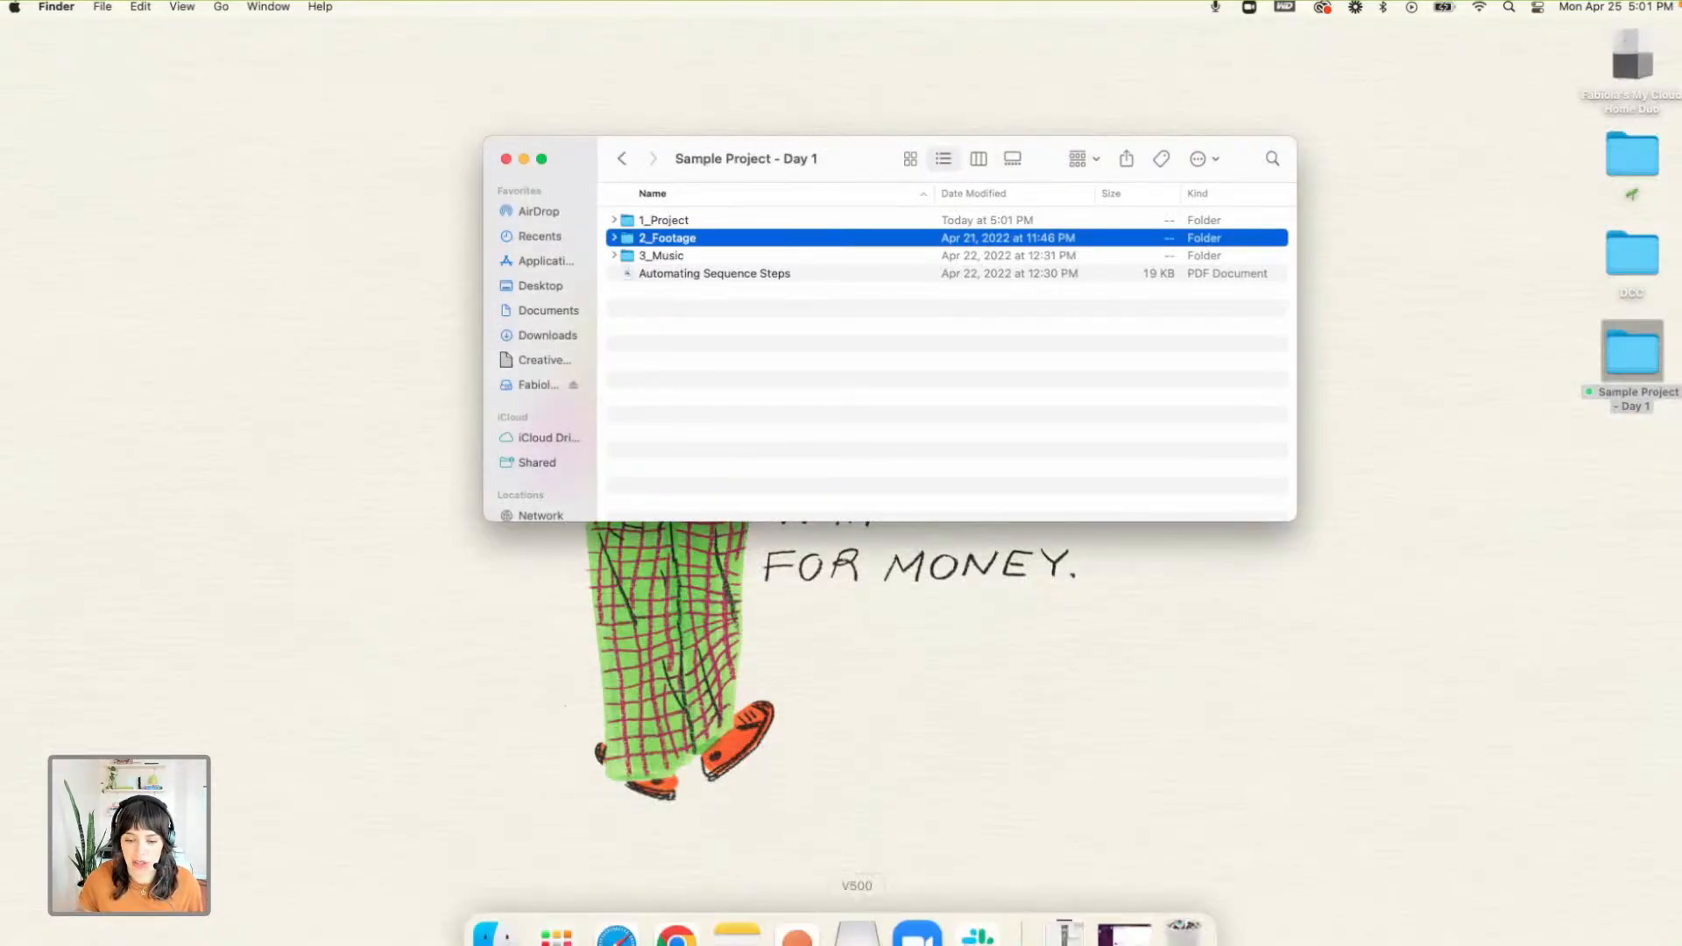
- Search the installed apps for "pre", launch Premiere Pro, and start a new project
{"action": "left_click", "coordinate": [567, 909]}
{"action": "type", "text": "pre"}
{"action": "key", "text": "Right"}
{"action": "key", "text": "Right"}
{"action": "key", "text": "Return"}
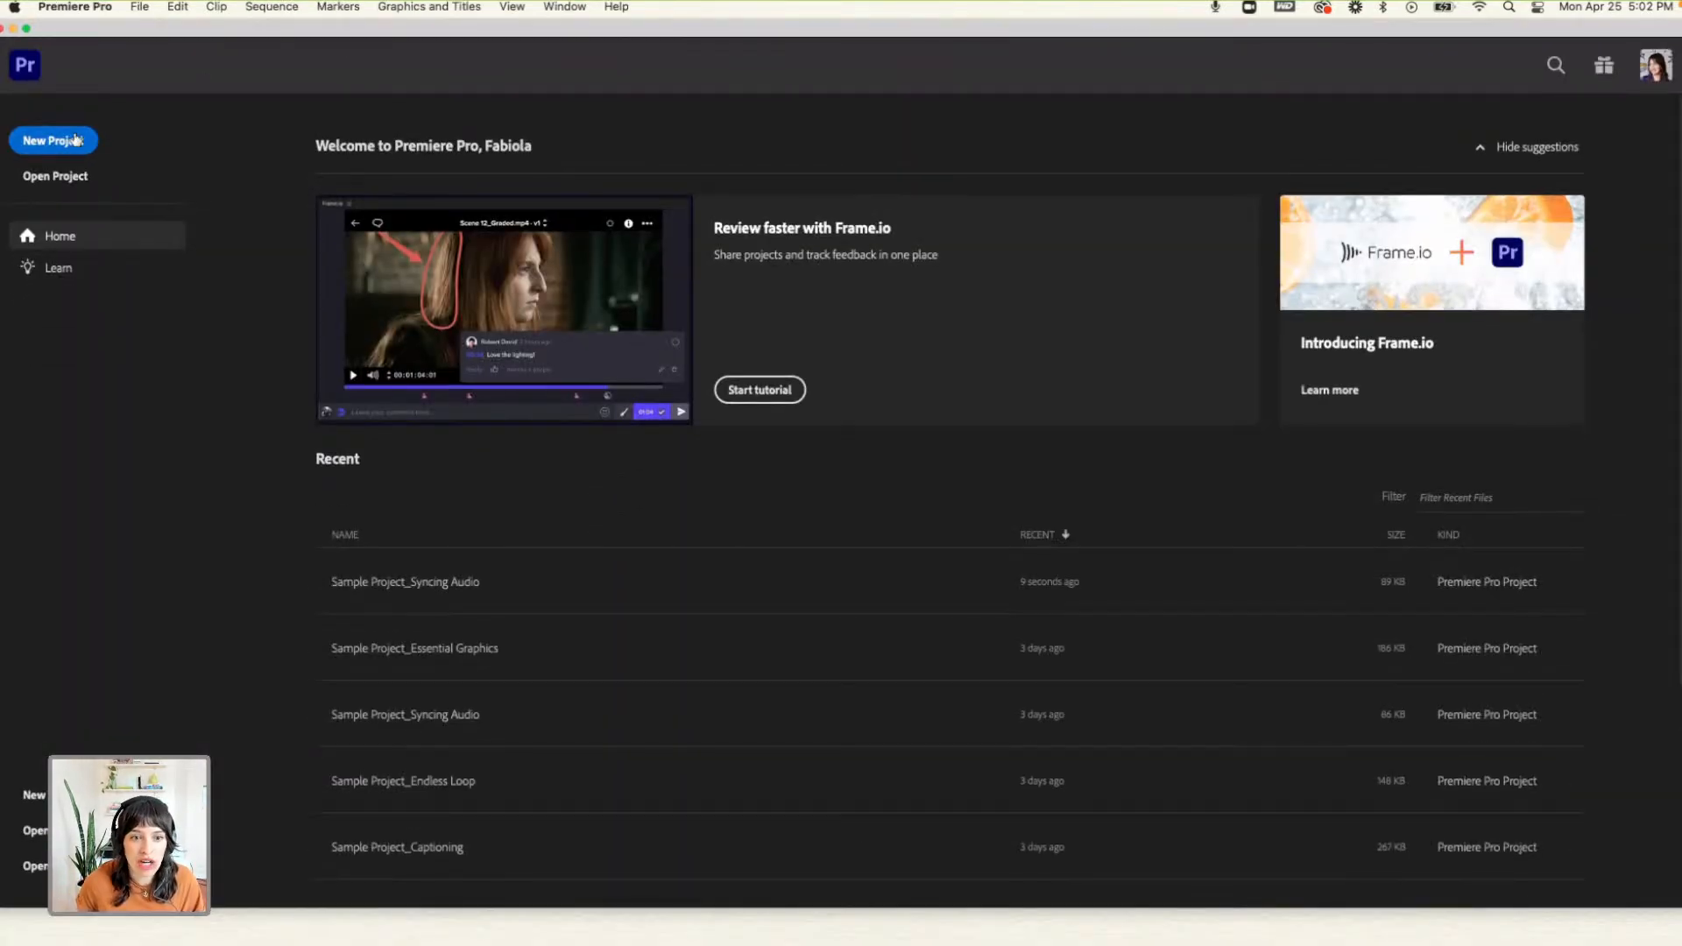
{"action": "left_click", "coordinate": [76, 140]}
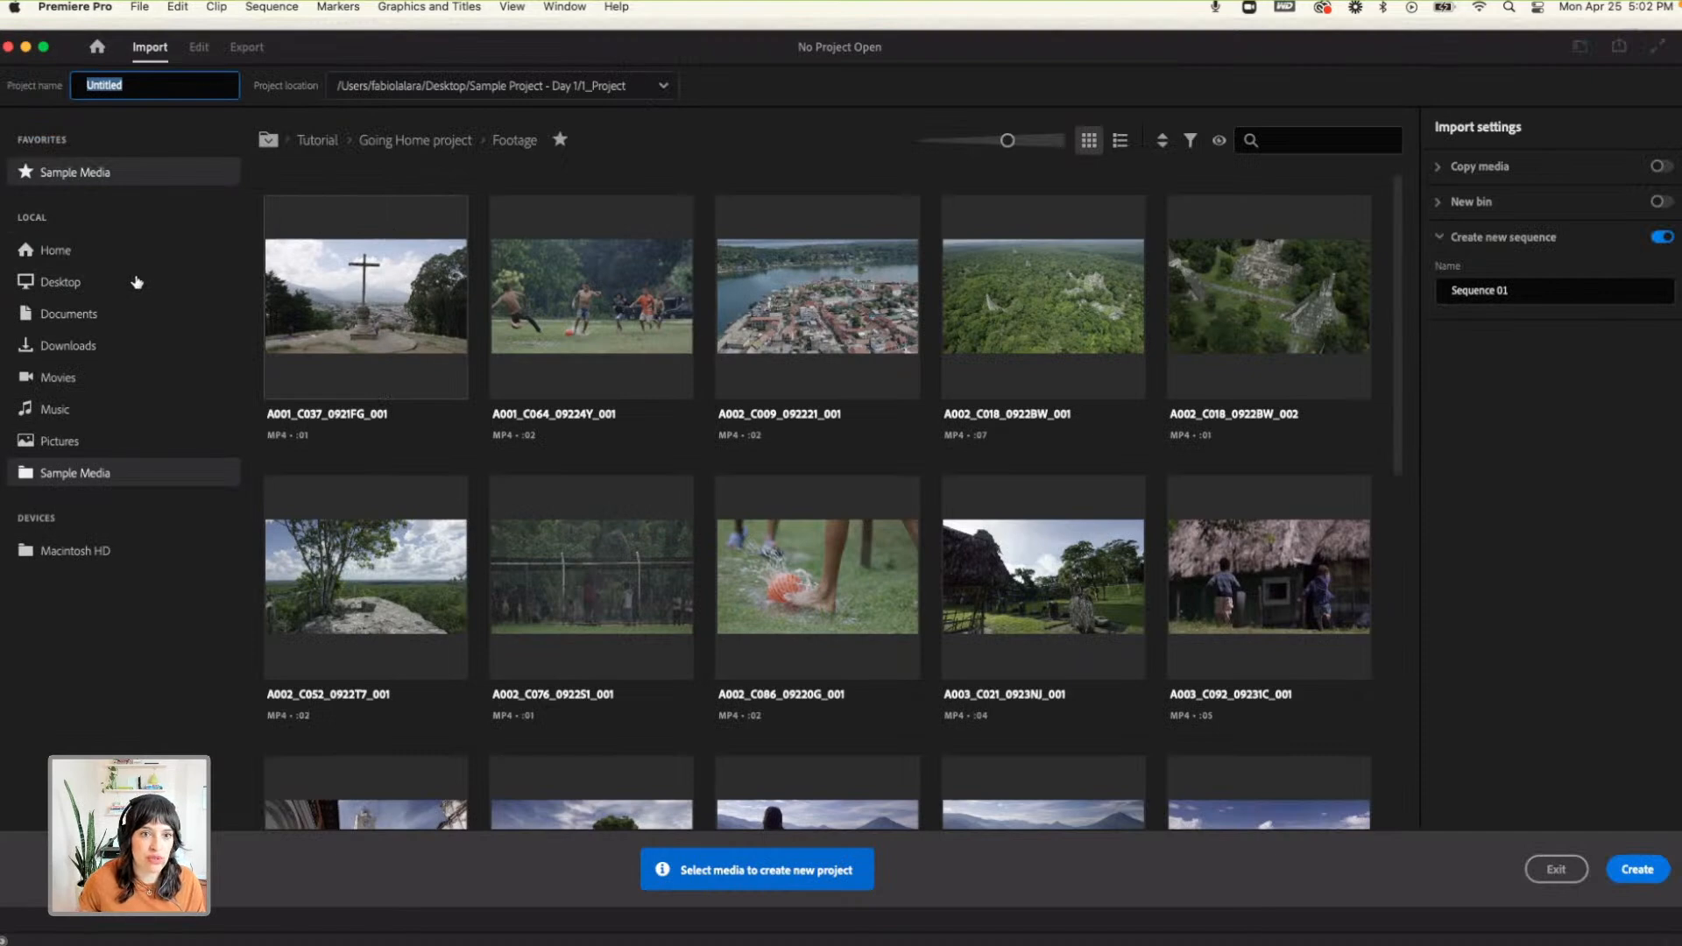
- Browse the Desktop as the media source and name the new project "Sample Projekt 00"
{"action": "left_click", "coordinate": [137, 282]}
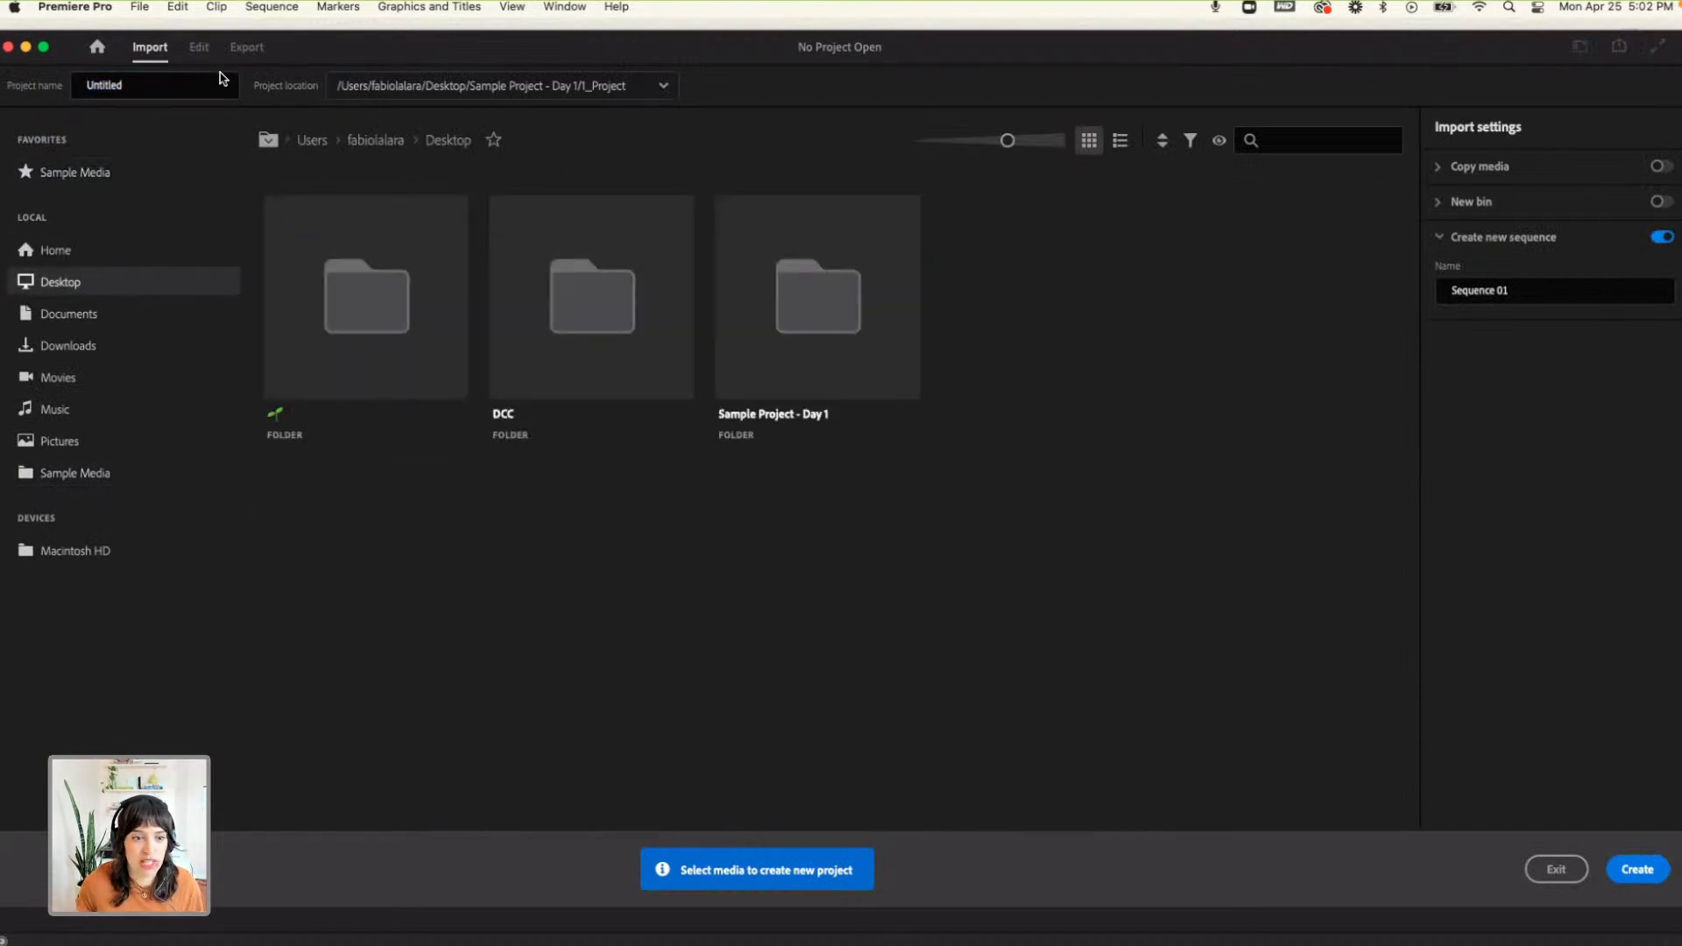
{"action": "left_click", "coordinate": [176, 82]}
{"action": "type", "text": "Sample Pro"}
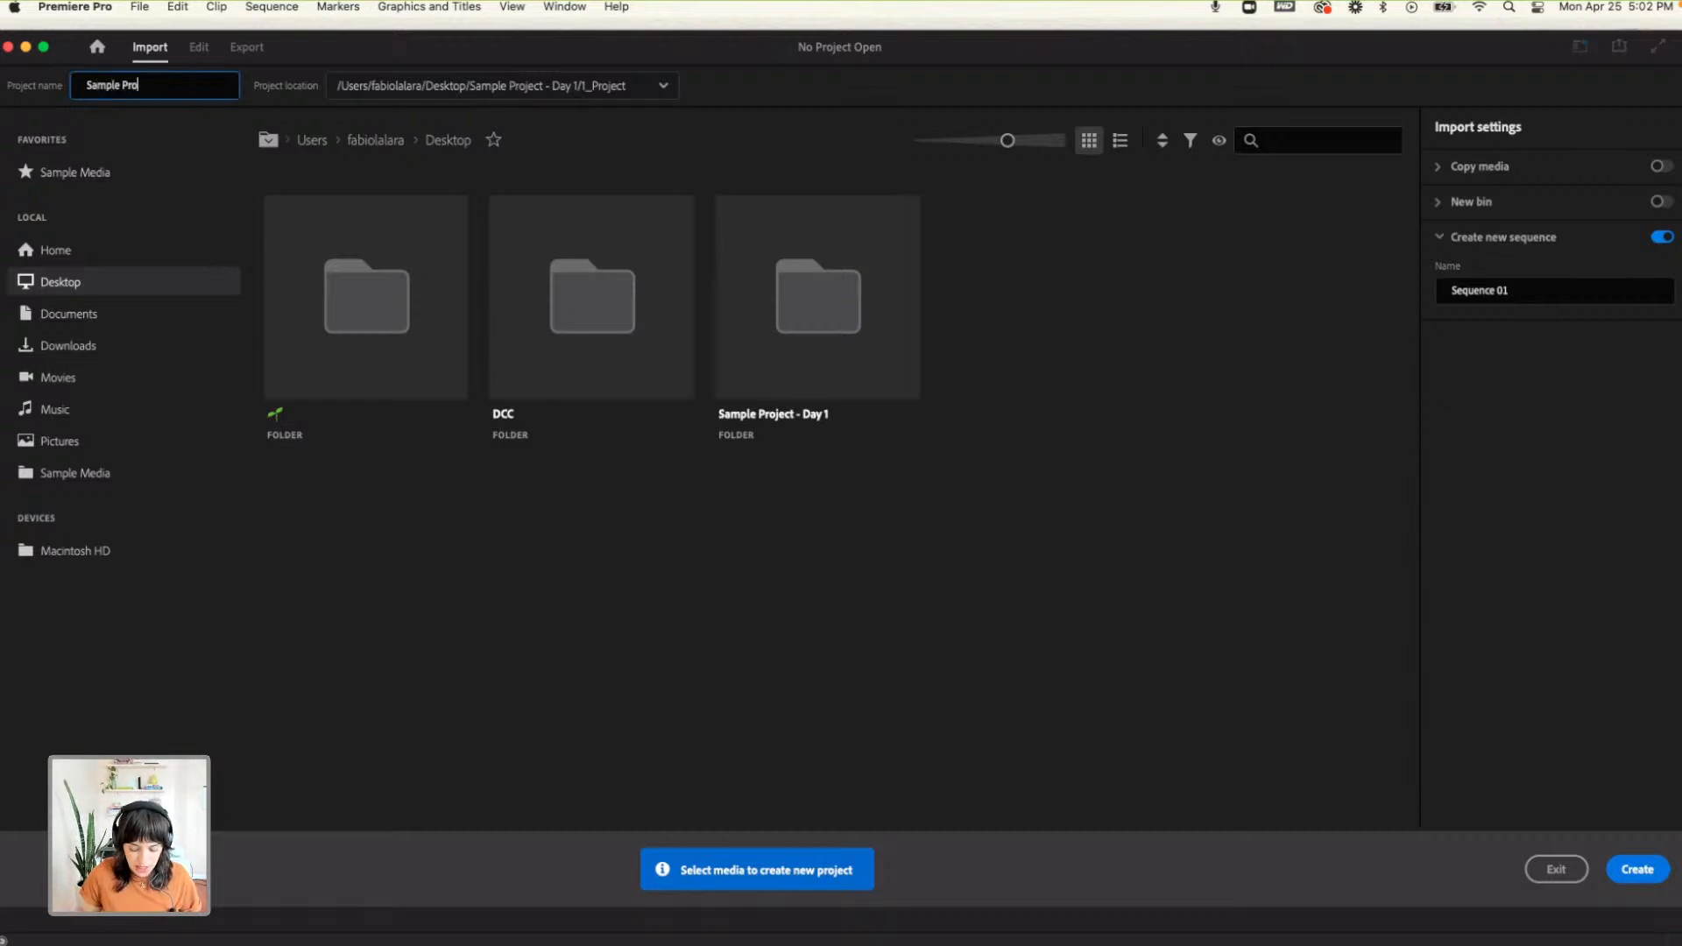
{"action": "type", "text": "ject 00"}
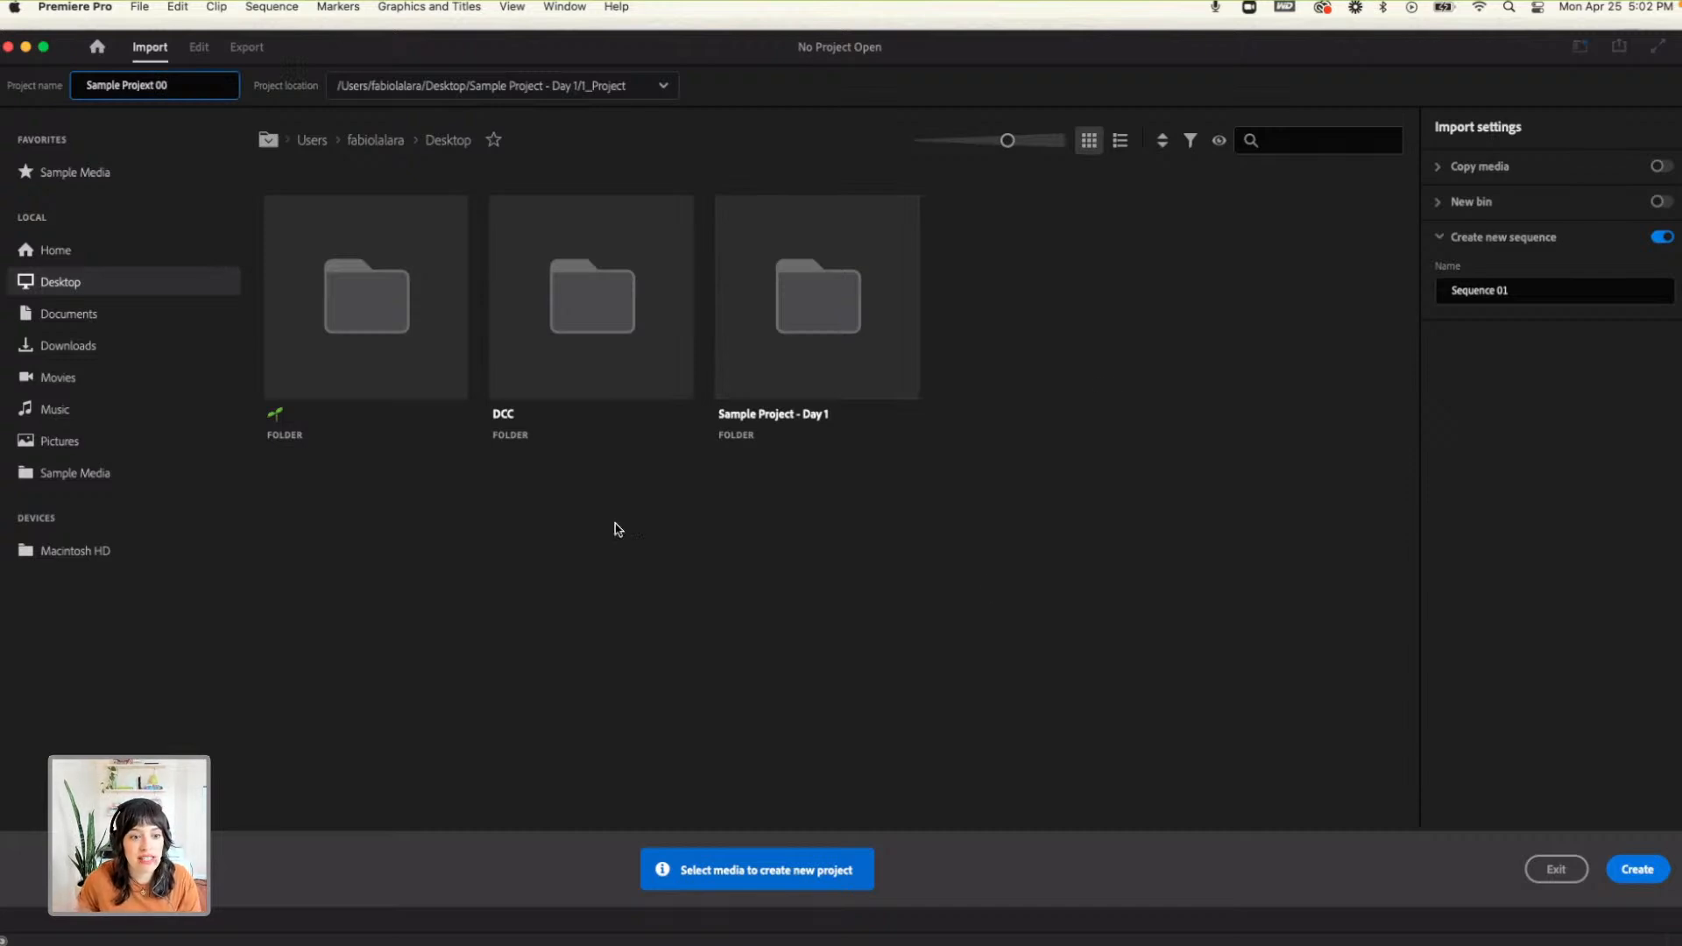
- Check the 1_Project folder in Sample Project - Day 1, return to the Desktop, and create the project without selecting media
{"action": "double_click", "coordinate": [827, 314]}
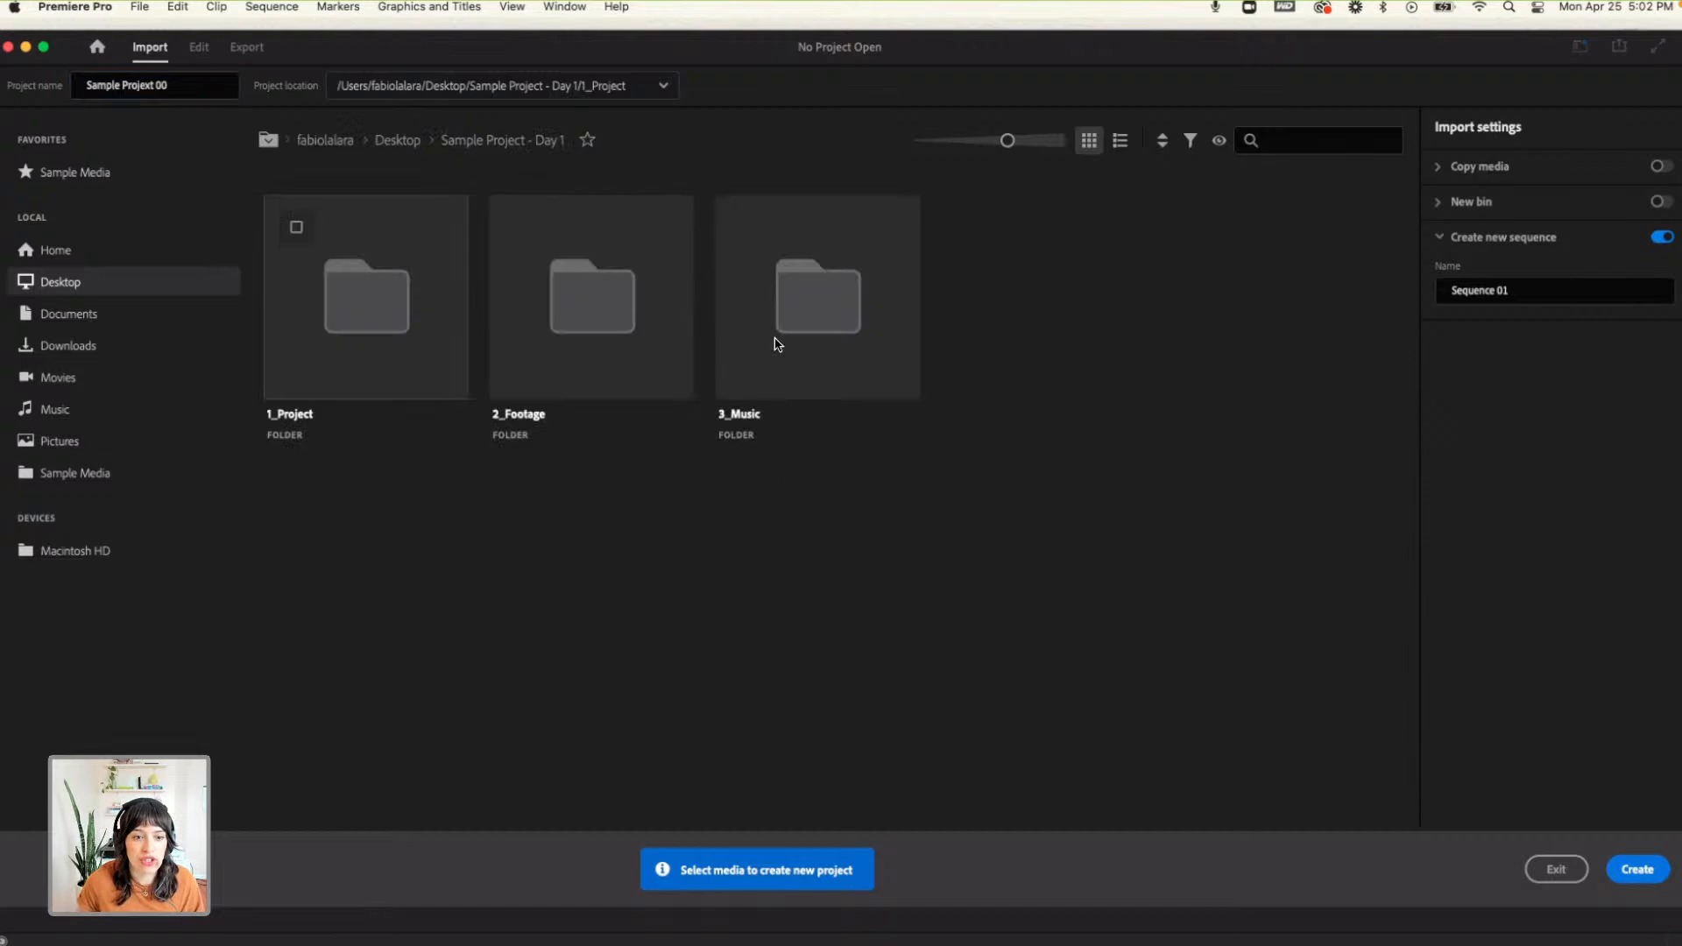
{"action": "double_click", "coordinate": [358, 338]}
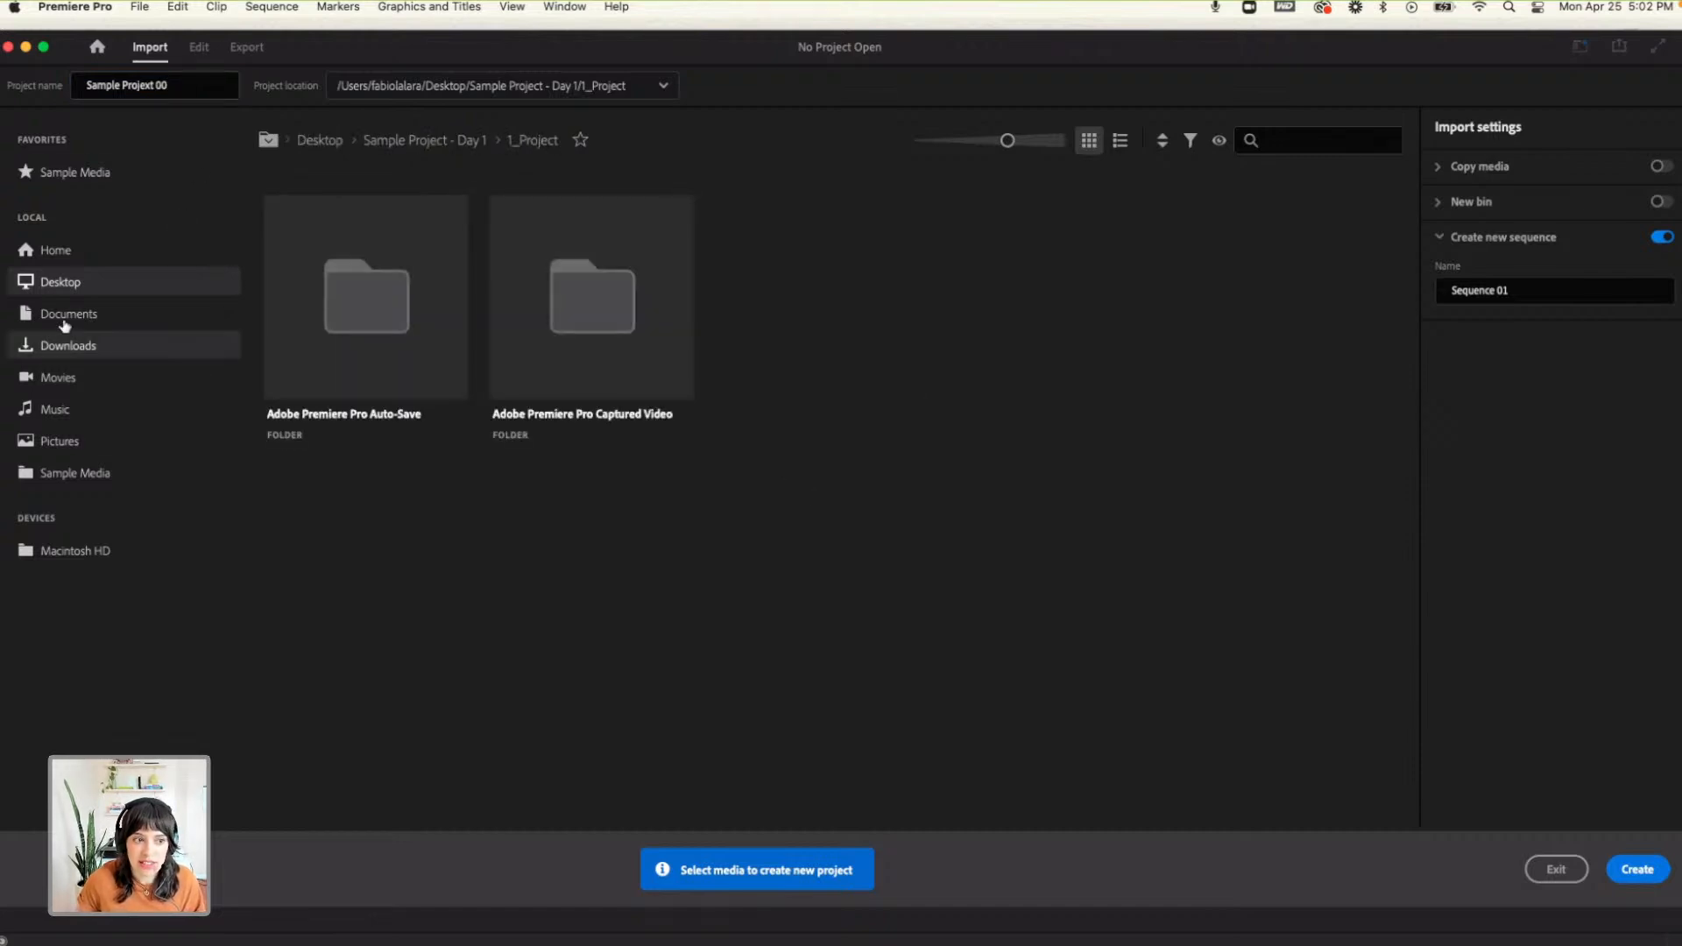
{"action": "left_click", "coordinate": [63, 284]}
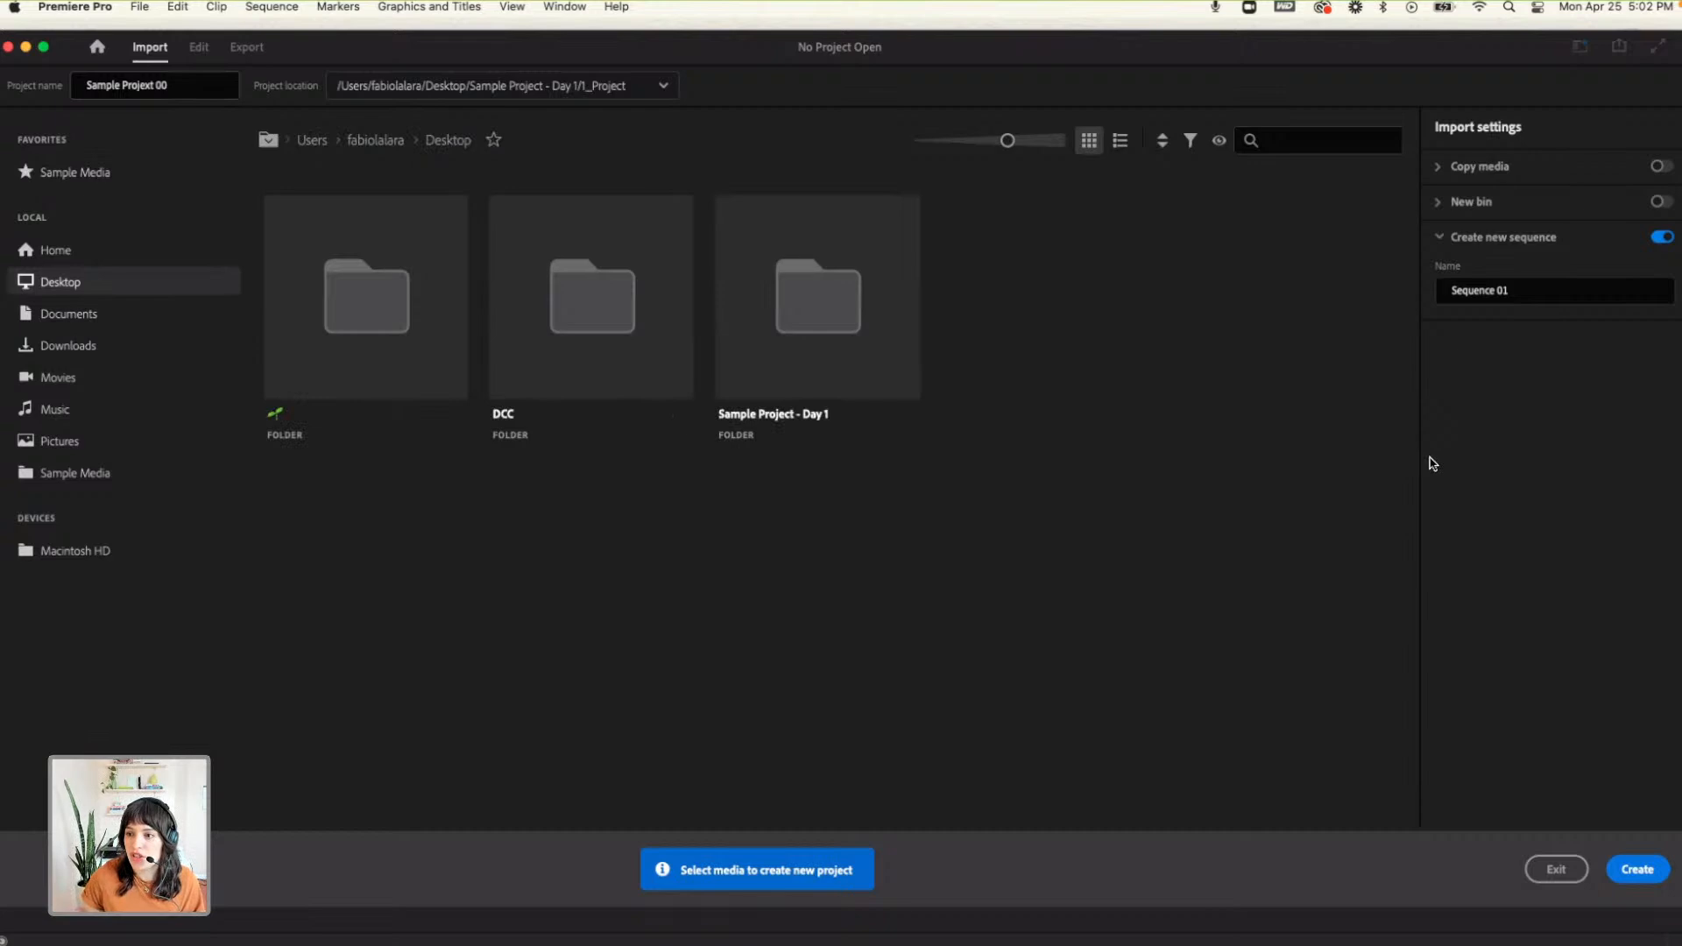
{"action": "left_click", "coordinate": [1637, 869]}
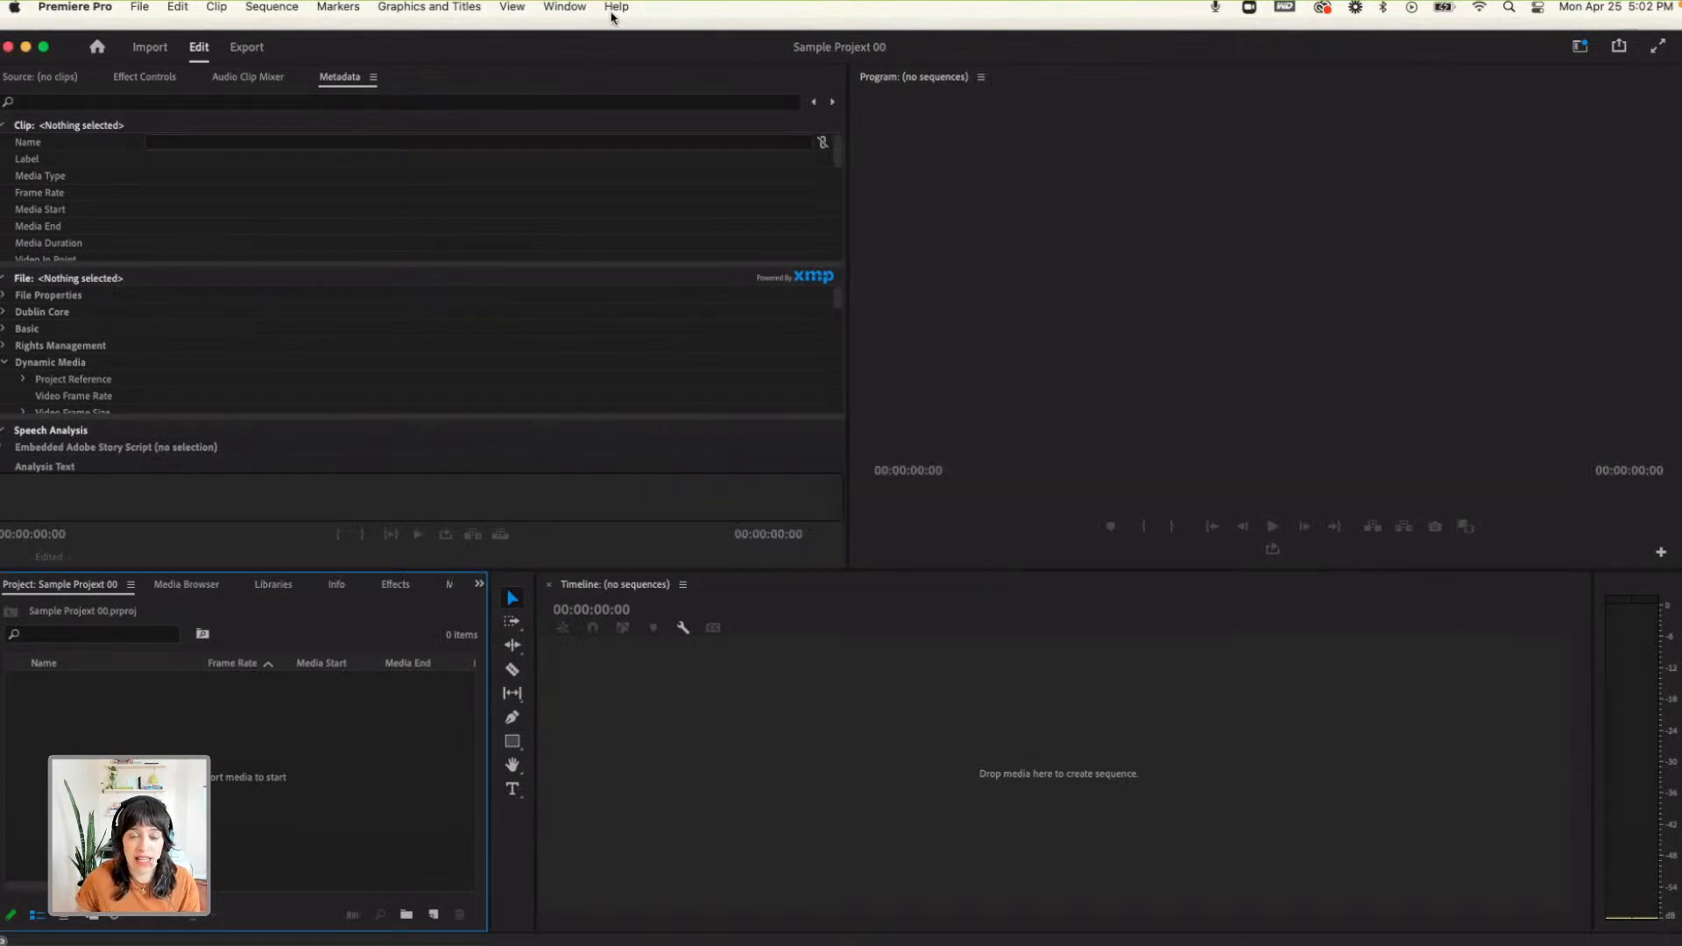
- Reset the Editing workspace to its saved layout
{"action": "left_click", "coordinate": [614, 7]}
{"action": "left_click", "coordinate": [565, 7]}
{"action": "mouse_move", "coordinate": [577, 33]}
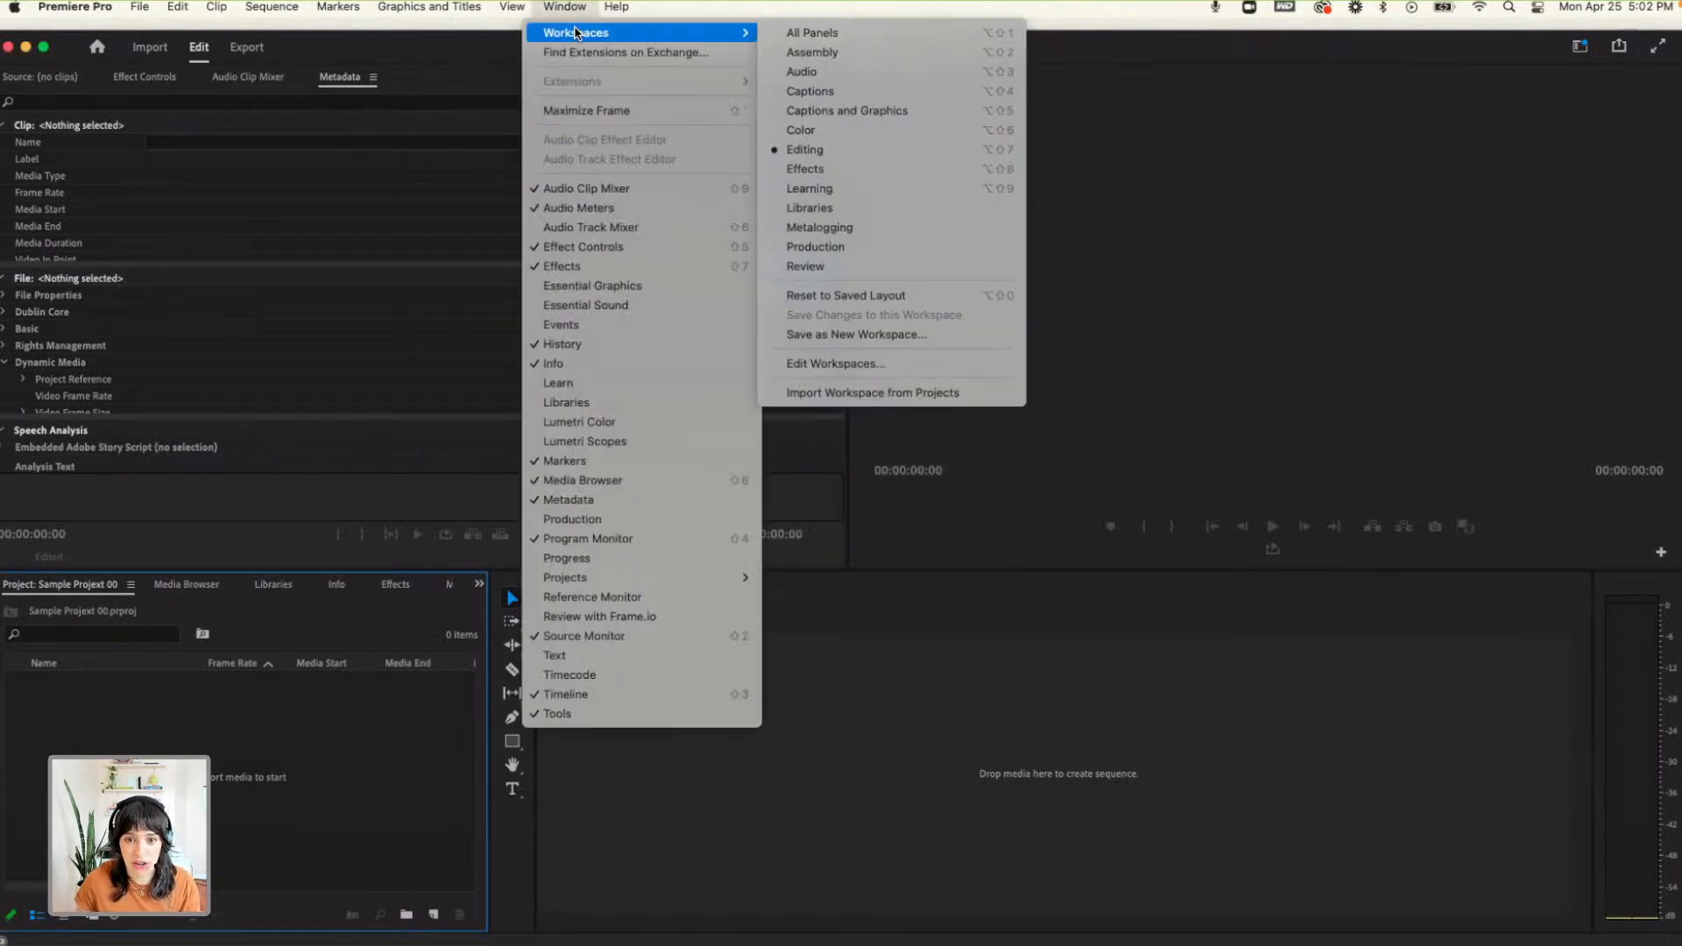
{"action": "left_click", "coordinate": [1021, 177]}
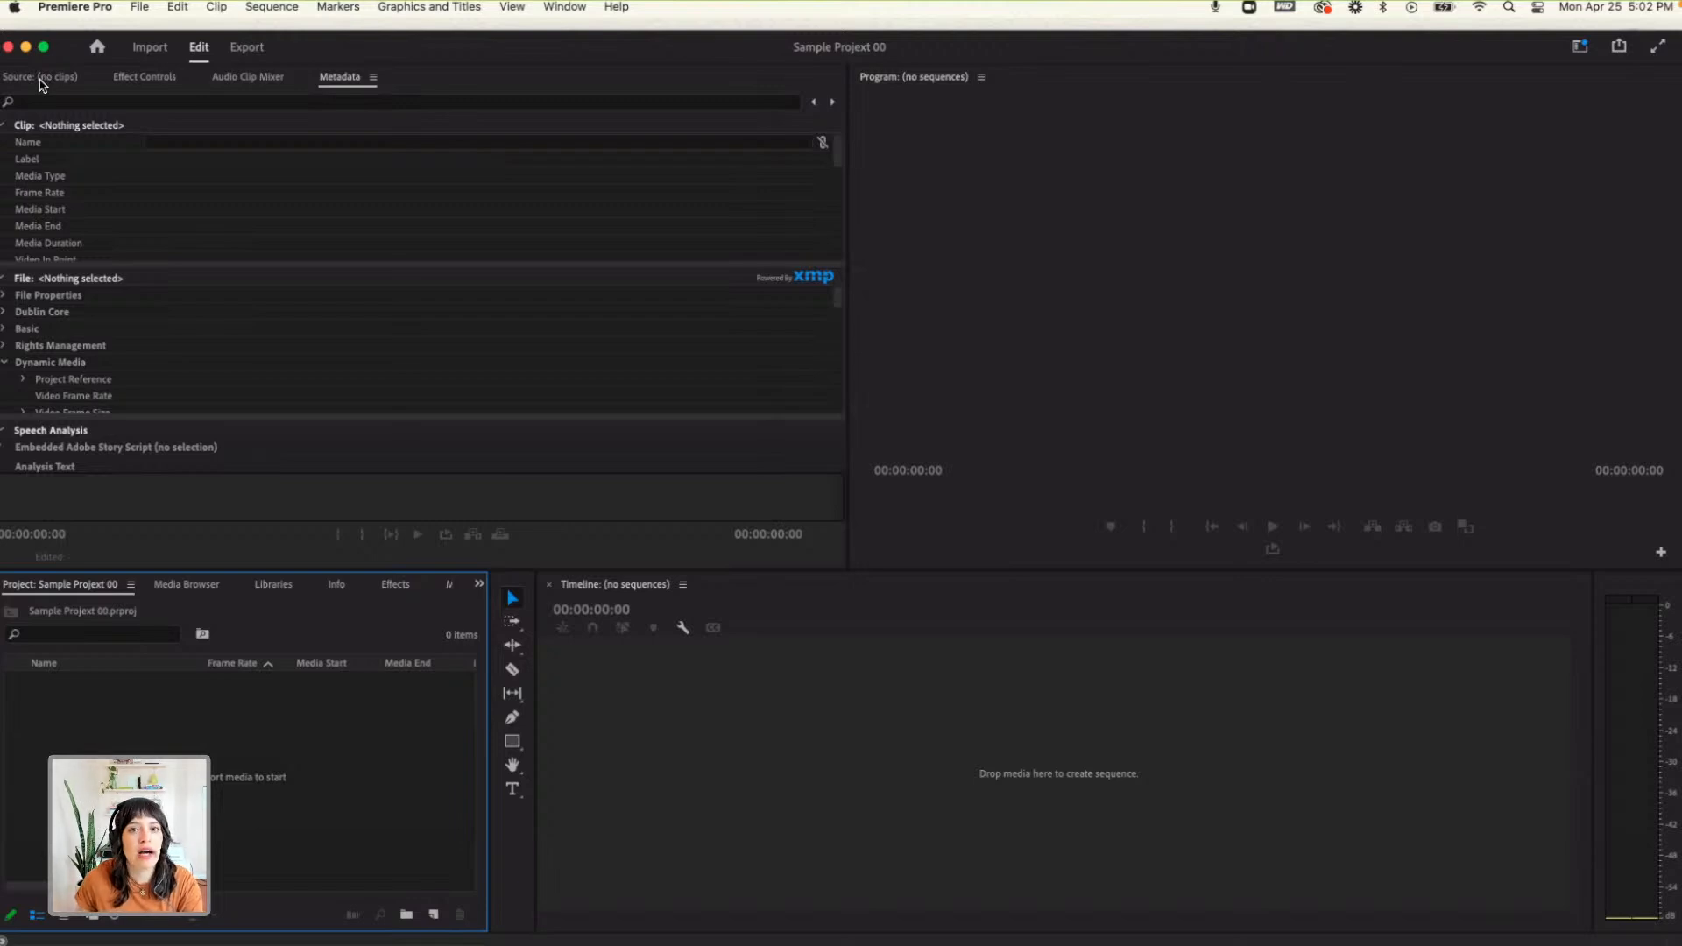
{"action": "left_click", "coordinate": [549, 12]}
{"action": "mouse_move", "coordinate": [568, 33]}
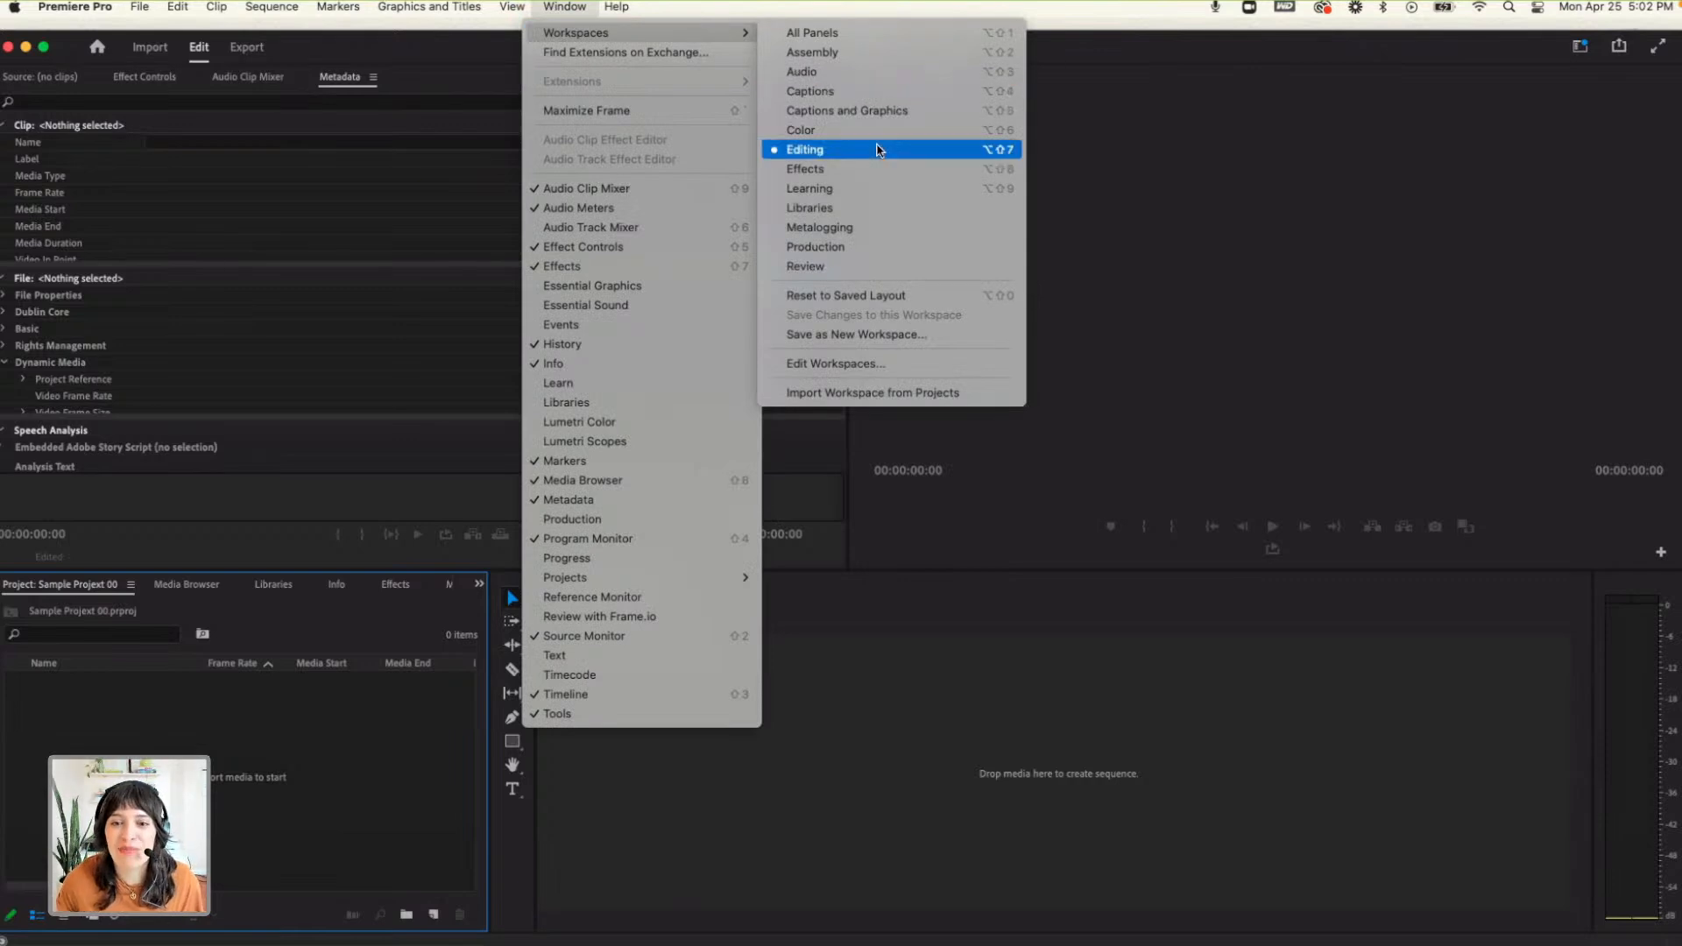
{"action": "left_click", "coordinate": [881, 302]}
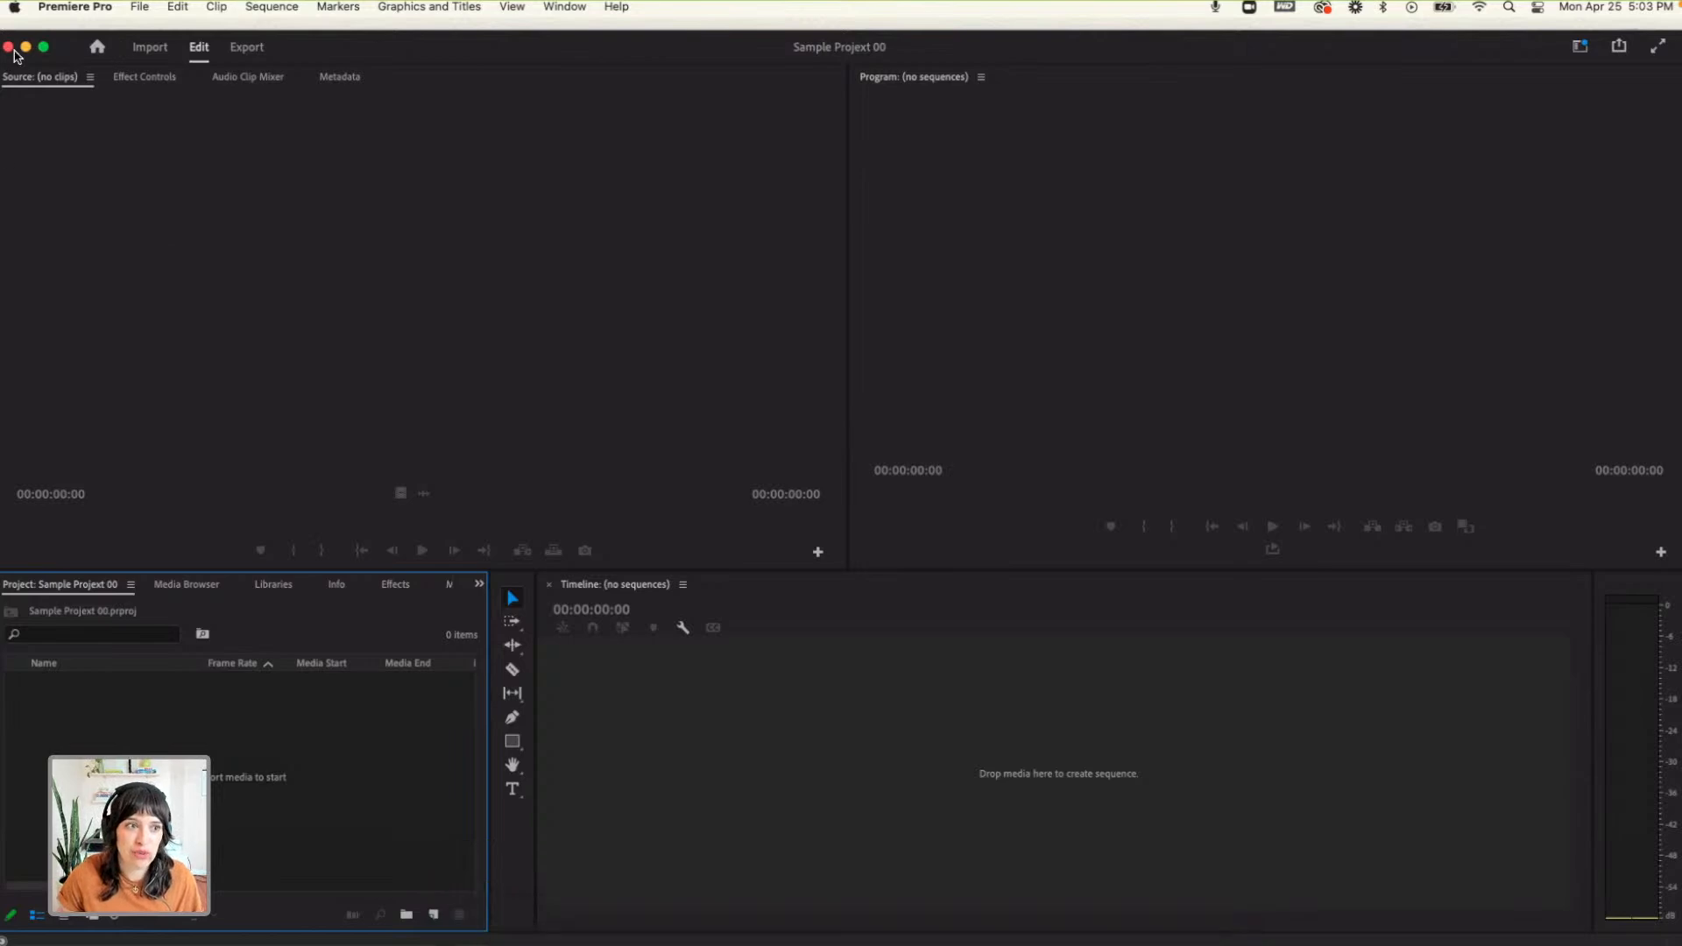
- Resize and arrange the Premiere Pro window and the Sample Project - Day 1 folder window side by side
{"action": "left_click_drag", "start_coordinate": [2, 34], "coordinate": [629, 18]}
{"action": "left_click_drag", "start_coordinate": [575, 162], "coordinate": [233, 118]}
{"action": "left_click_drag", "start_coordinate": [950, 475], "coordinate": [621, 471]}
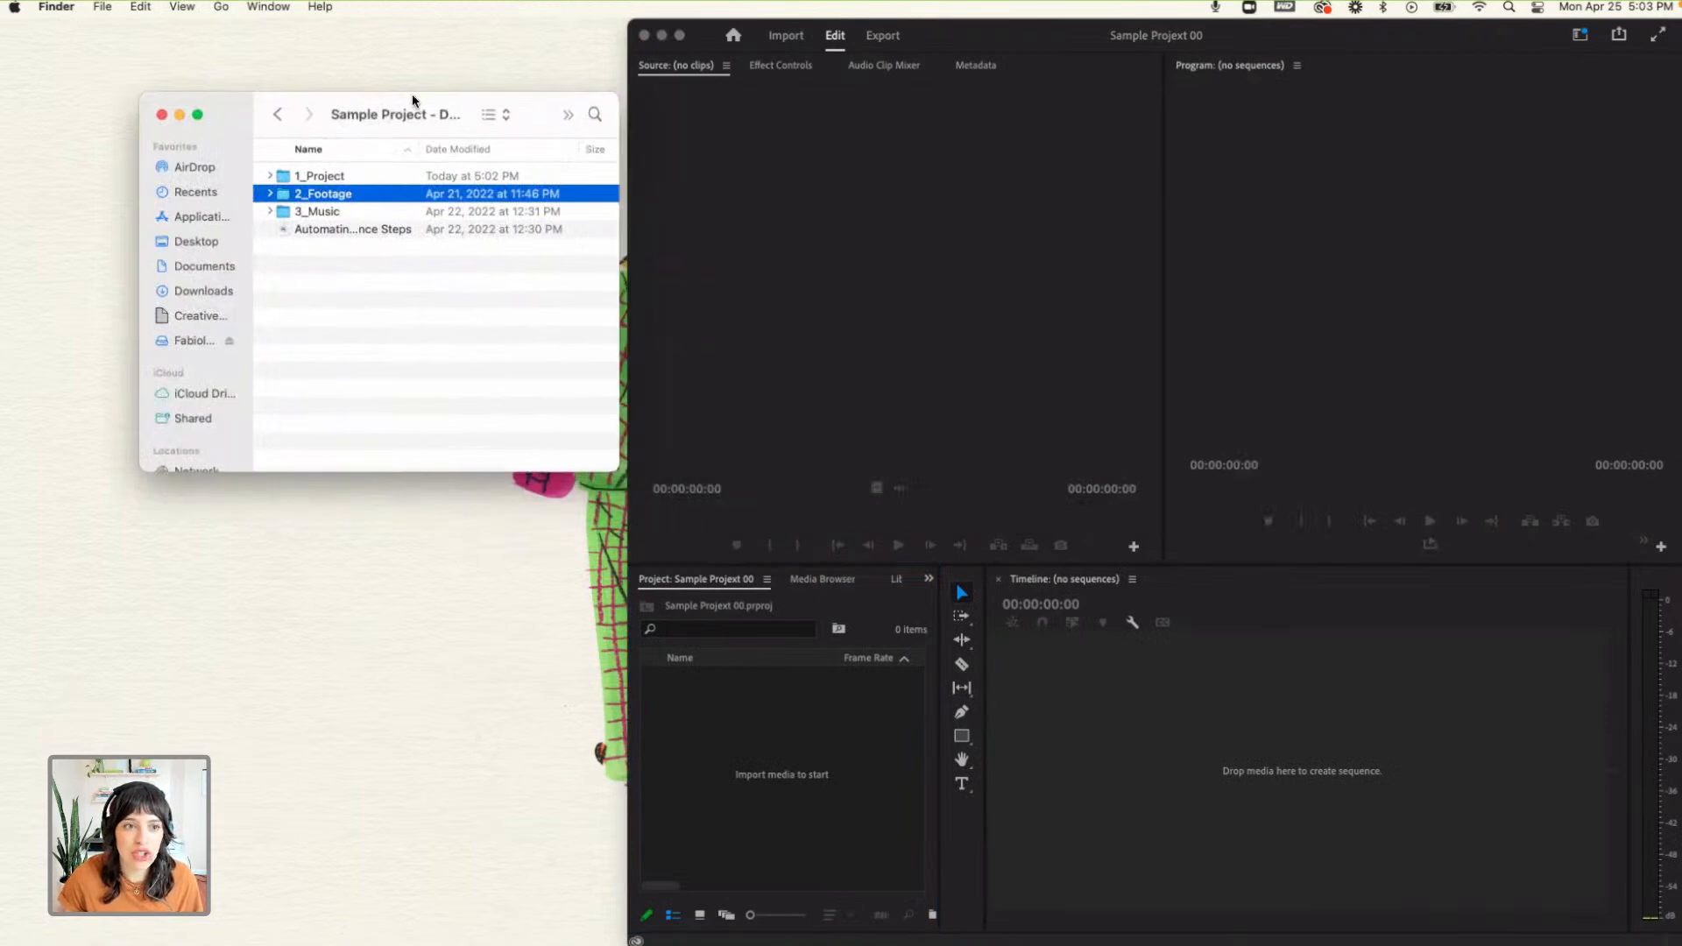
{"action": "left_click_drag", "start_coordinate": [471, 111], "coordinate": [410, 107]}
- Import the 2_Footage and 3_Music folders together from Finder into the project as bins, dismissing the import failure notice
{"action": "left_click", "coordinate": [259, 205], "text": "shift"}
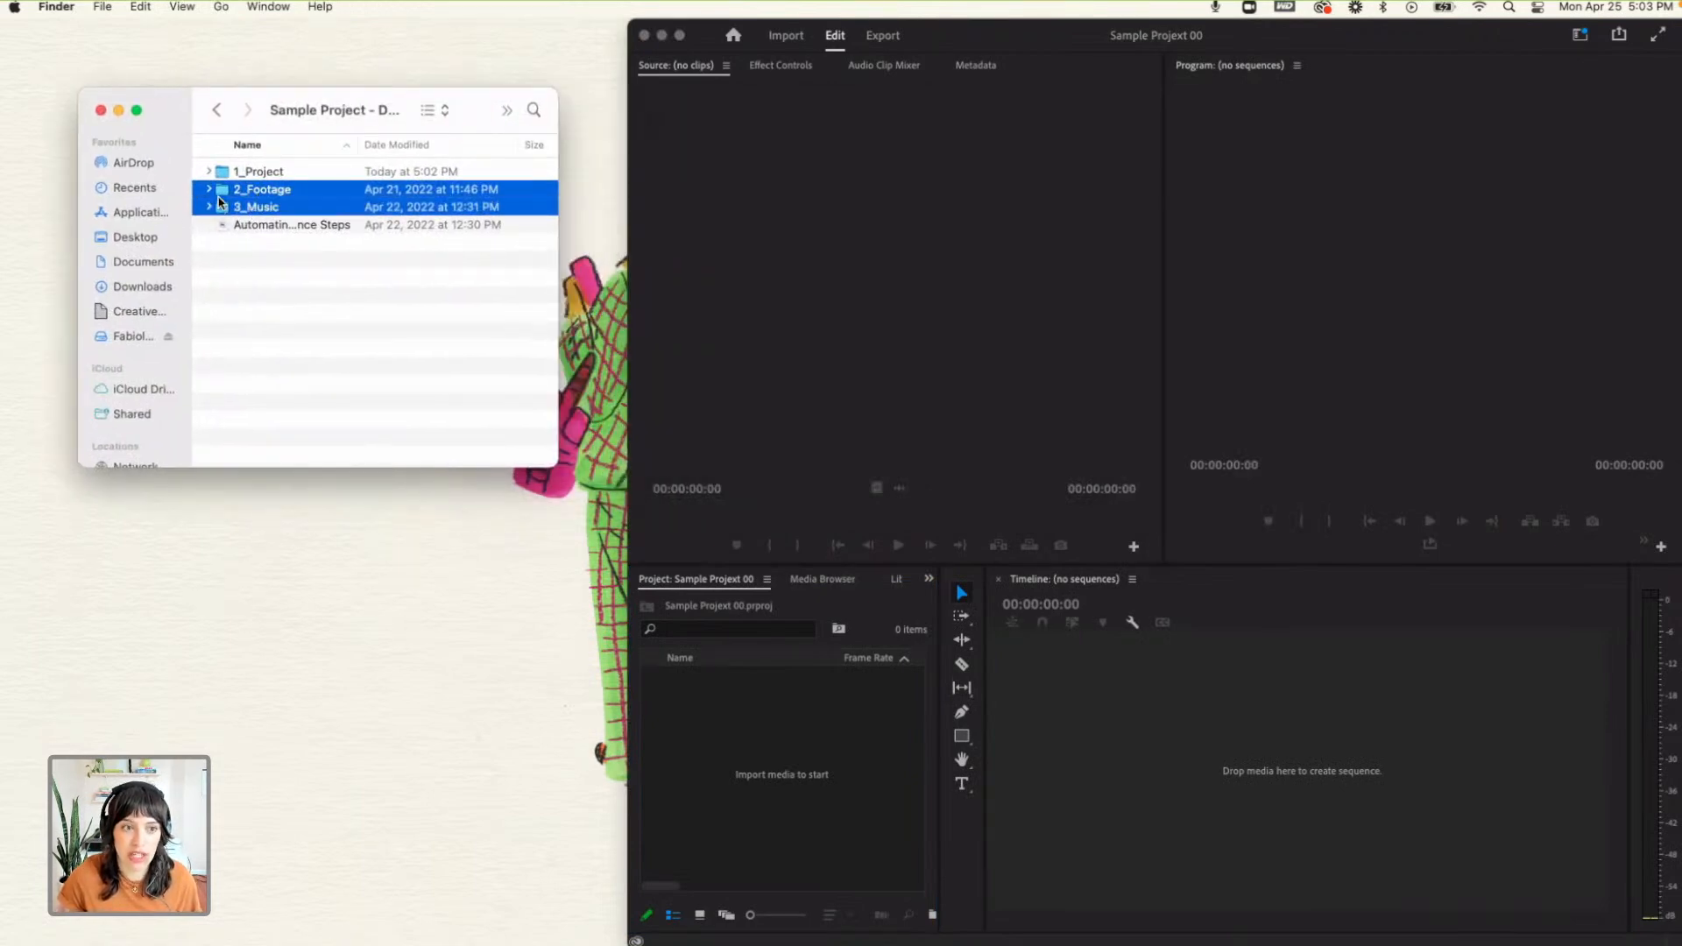
{"action": "left_click", "coordinate": [283, 377]}
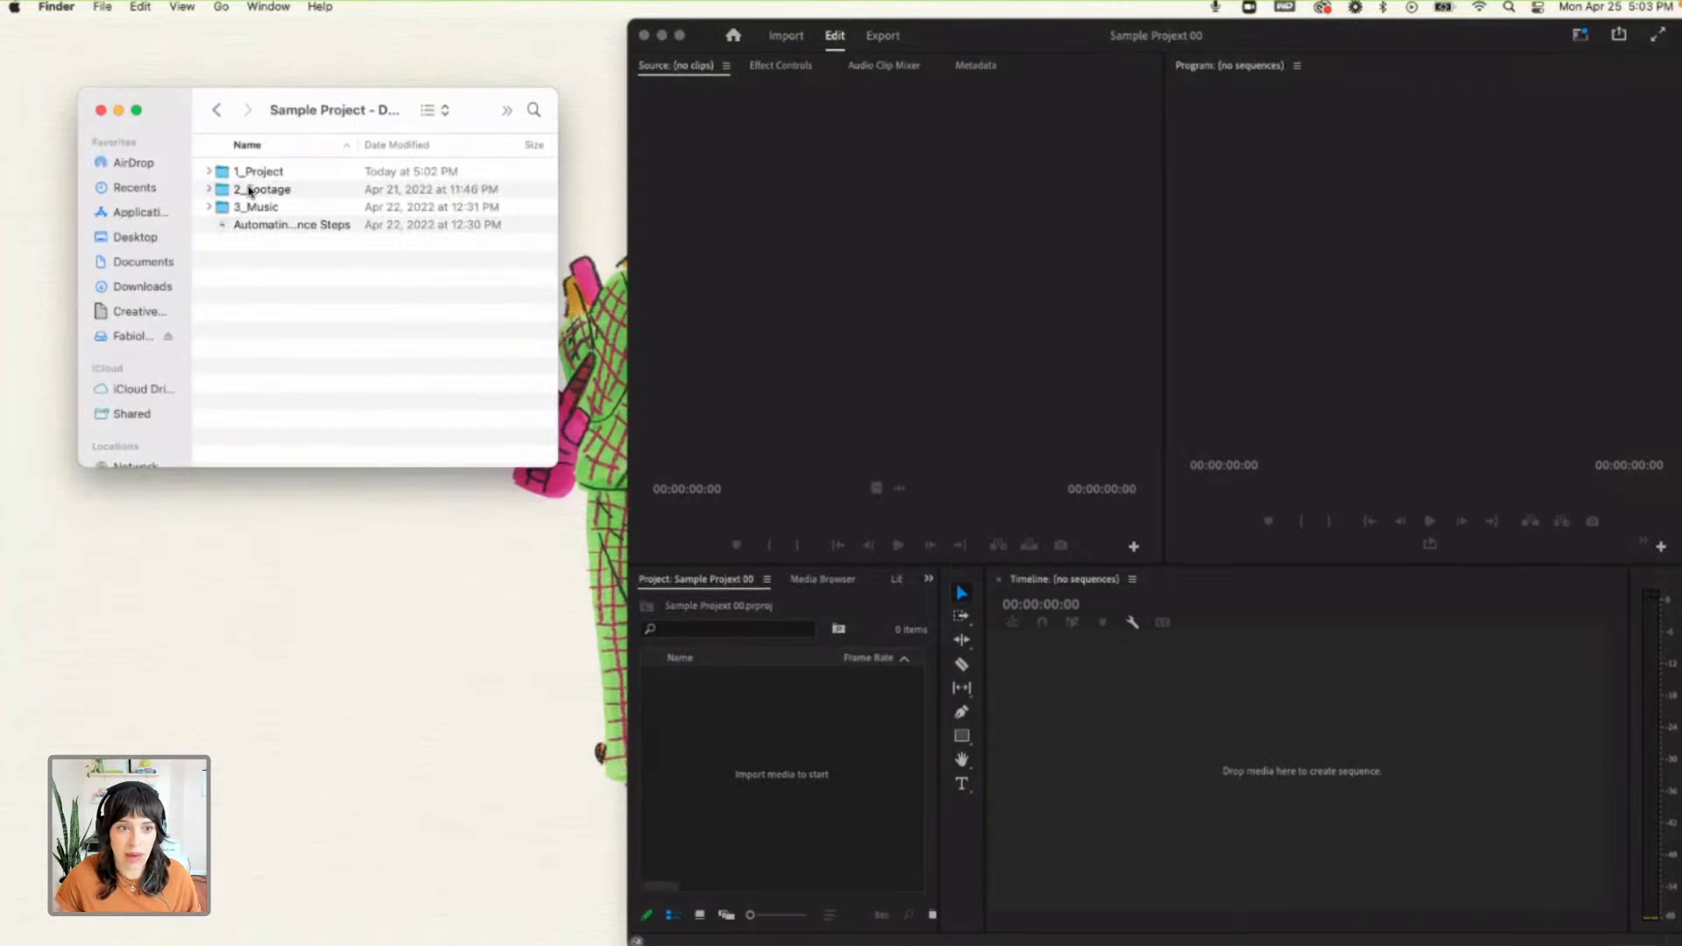
{"action": "left_click", "coordinate": [250, 190]}
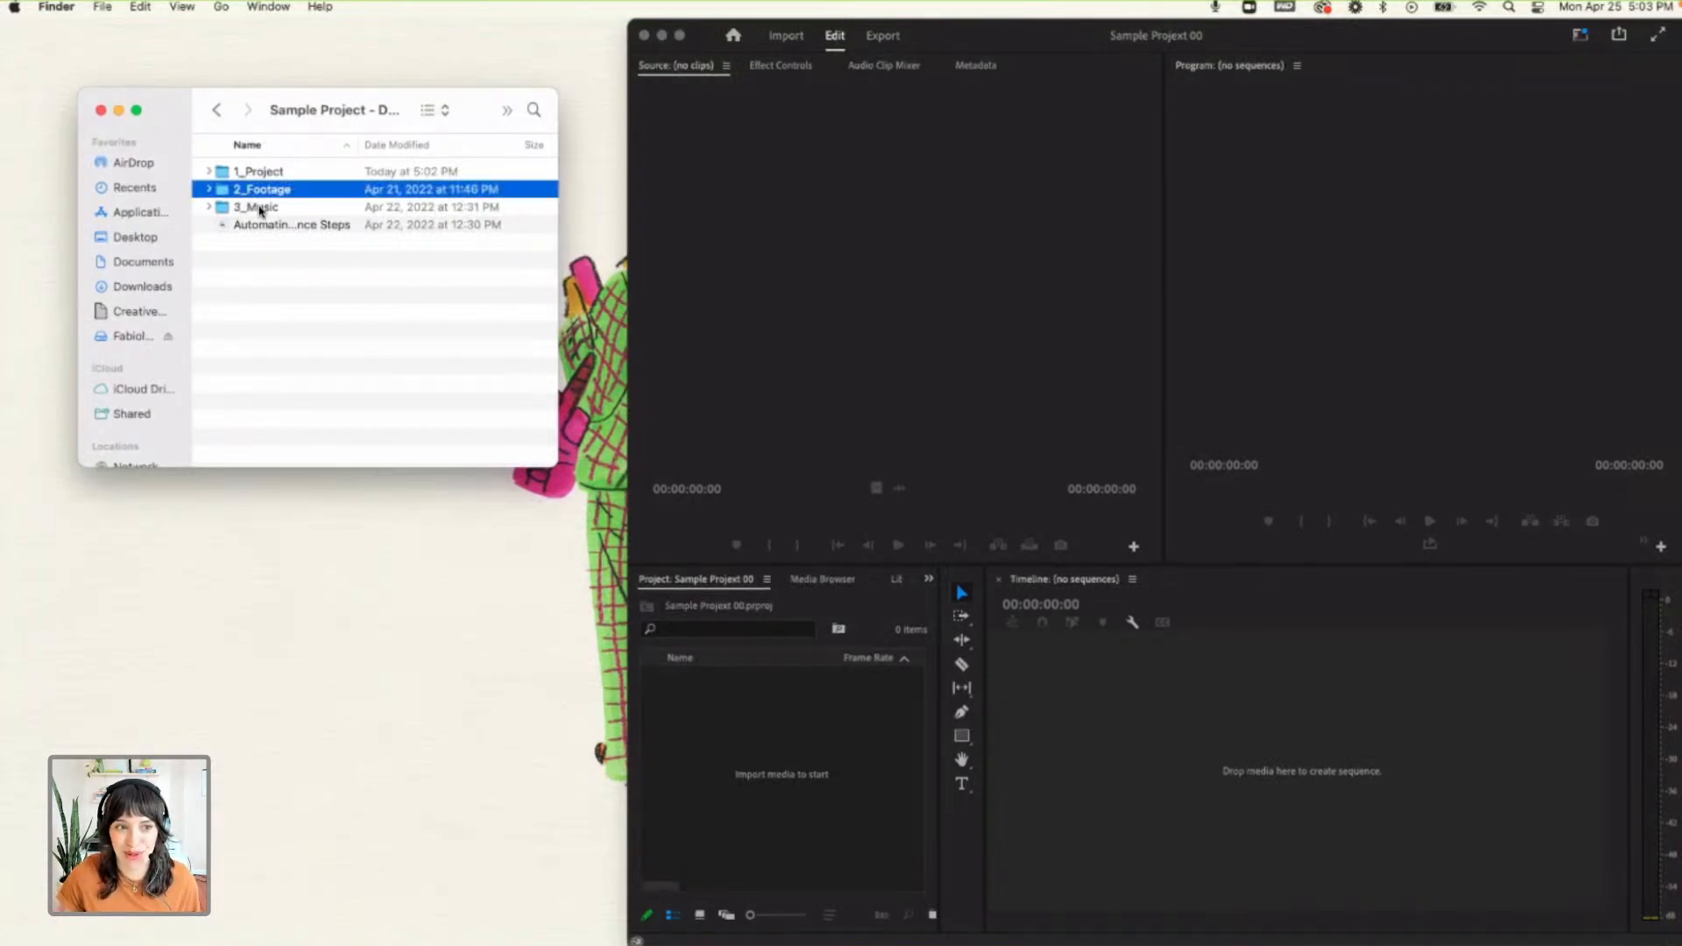
{"action": "left_click", "coordinate": [259, 211], "text": "shift"}
{"action": "left_click_drag", "start_coordinate": [261, 210], "coordinate": [797, 760]}
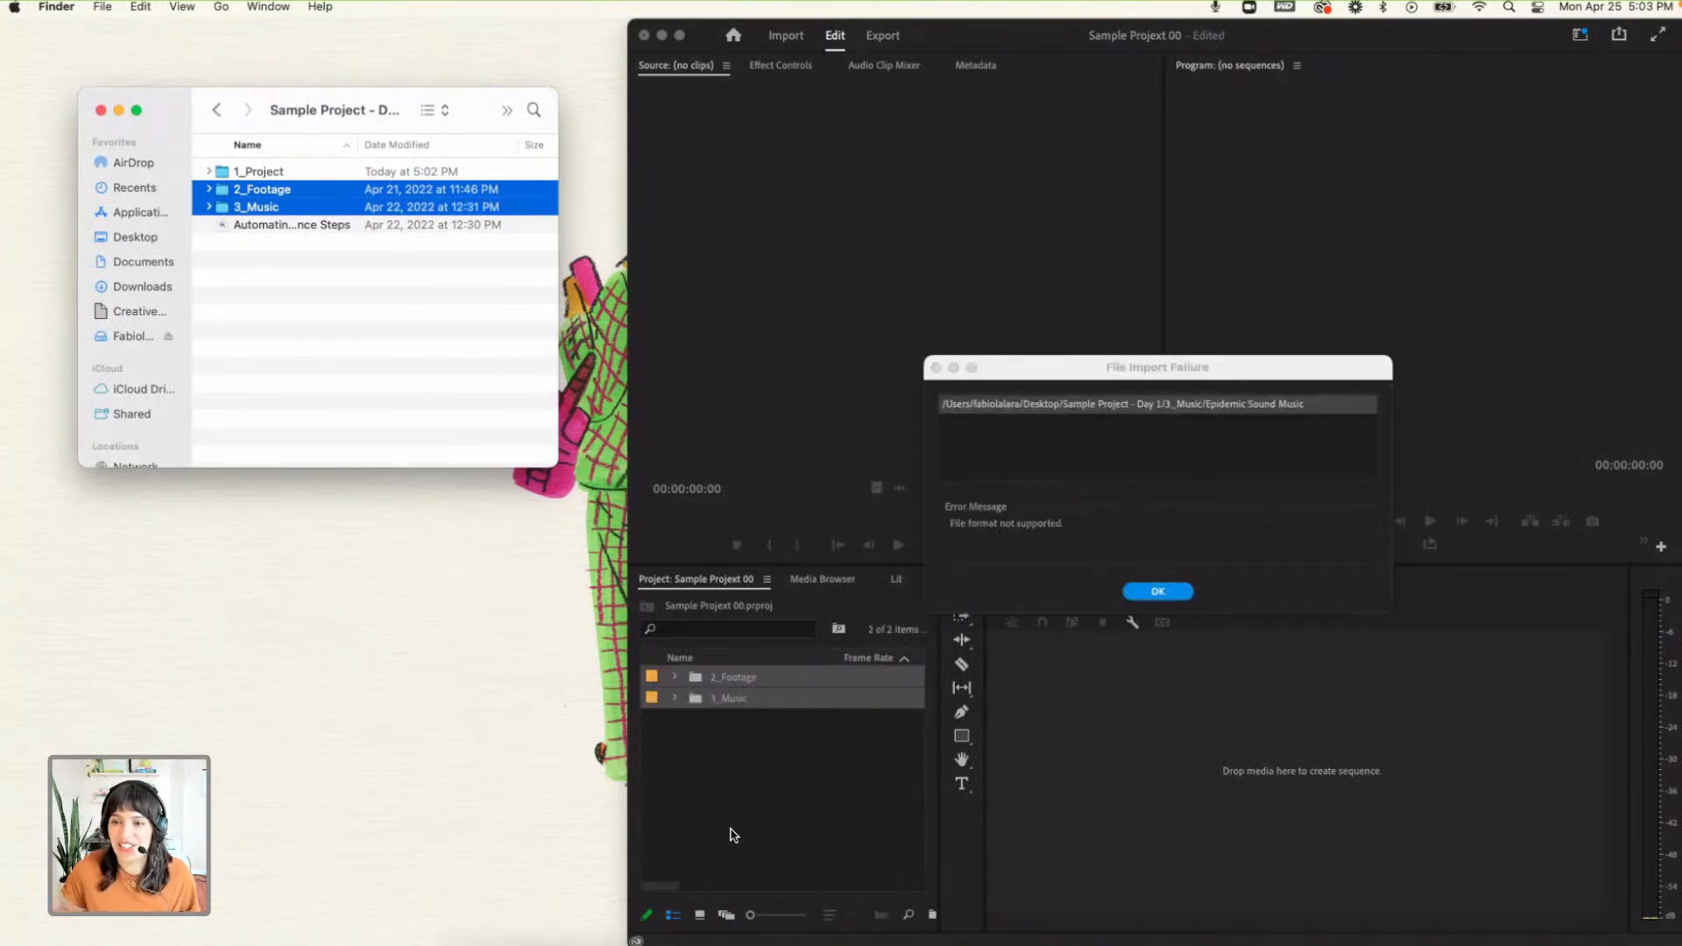
{"action": "left_click", "coordinate": [1160, 596]}
{"action": "left_click", "coordinate": [1160, 595]}
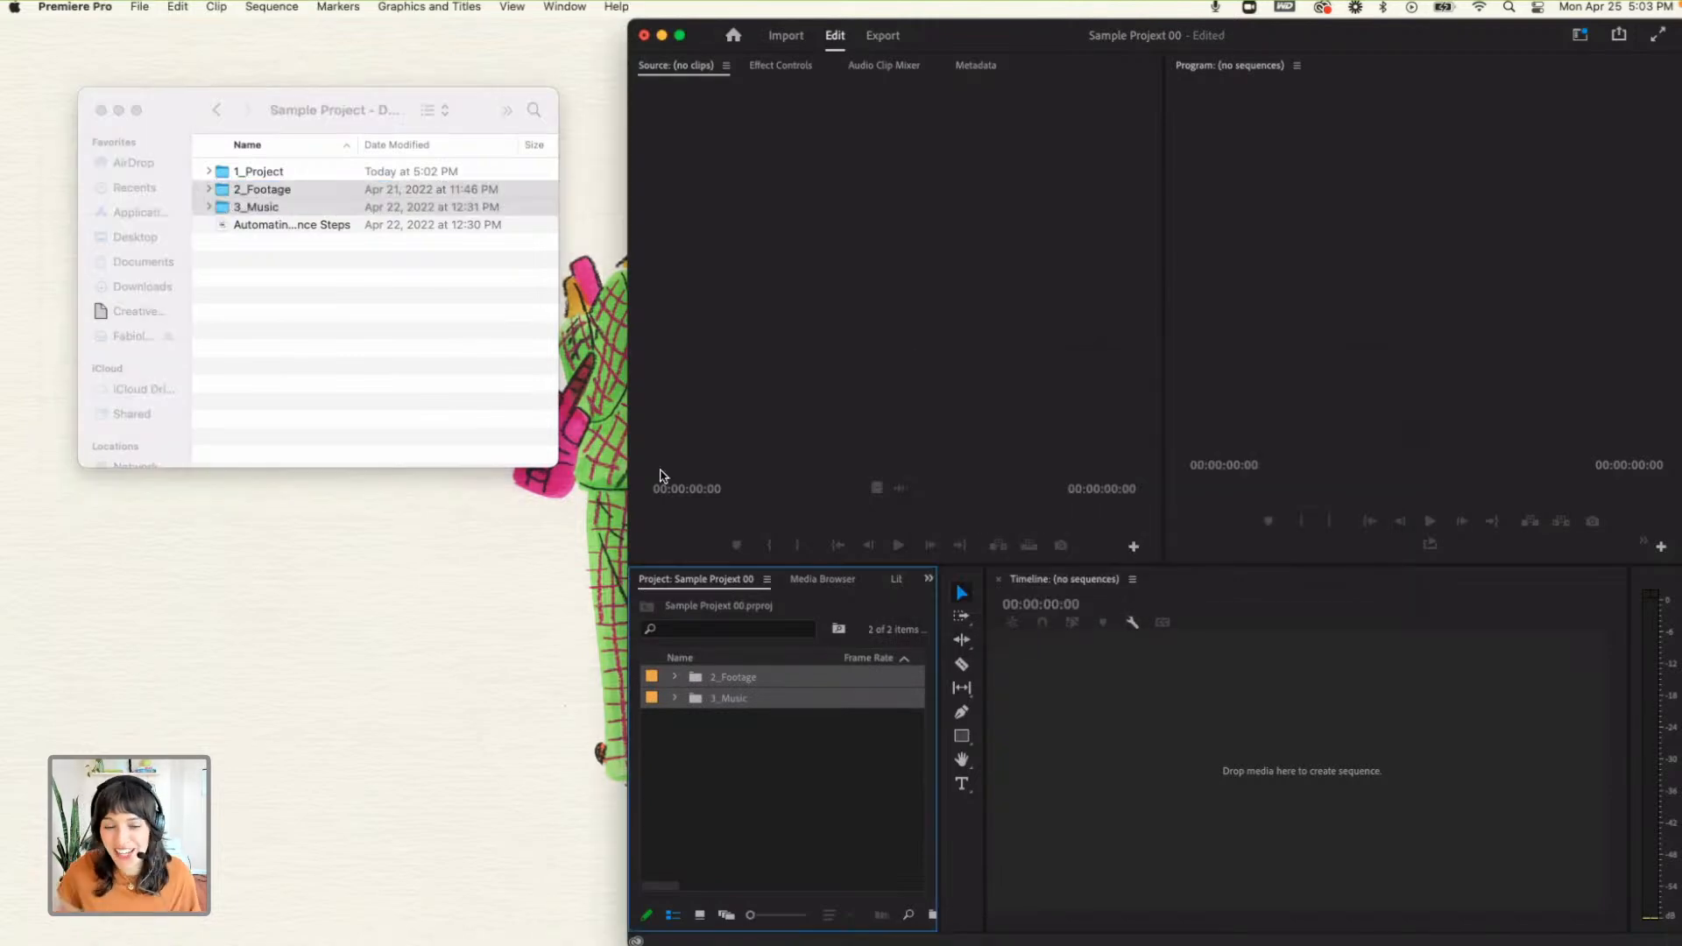
- Examine the 3_Music folder in Finder and the contents of the imported 3_Music and 2_Footage bins
{"action": "left_click", "coordinate": [210, 208]}
{"action": "left_click", "coordinate": [254, 224]}
{"action": "left_click", "coordinate": [209, 207]}
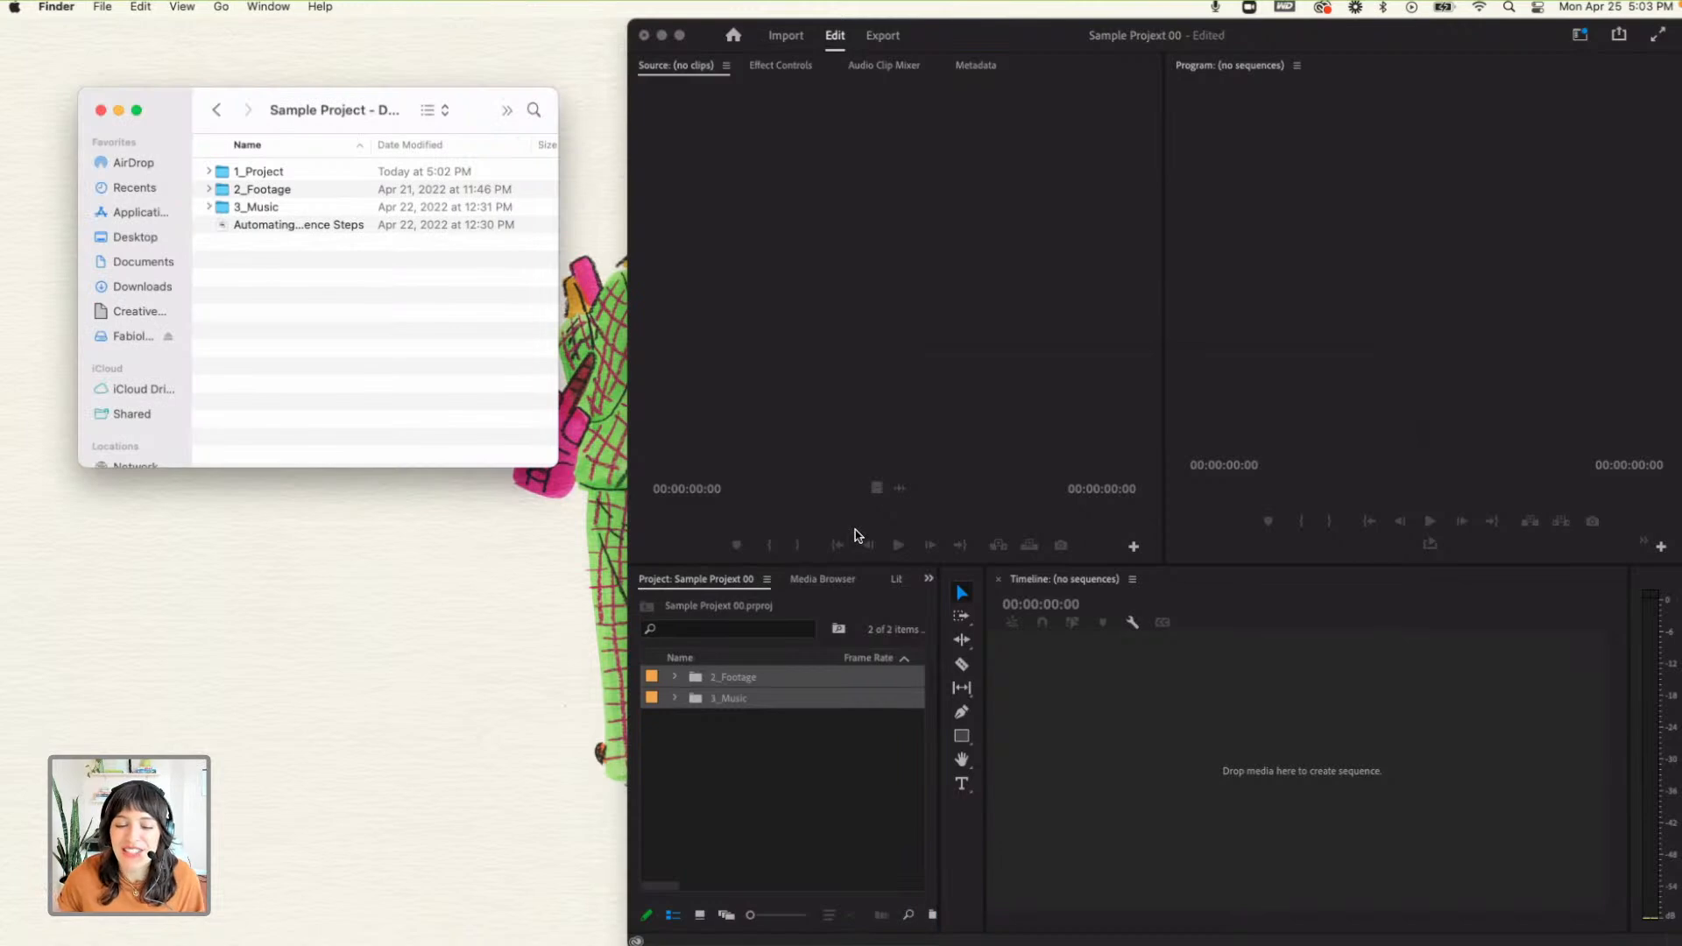
{"action": "left_click", "coordinate": [674, 698]}
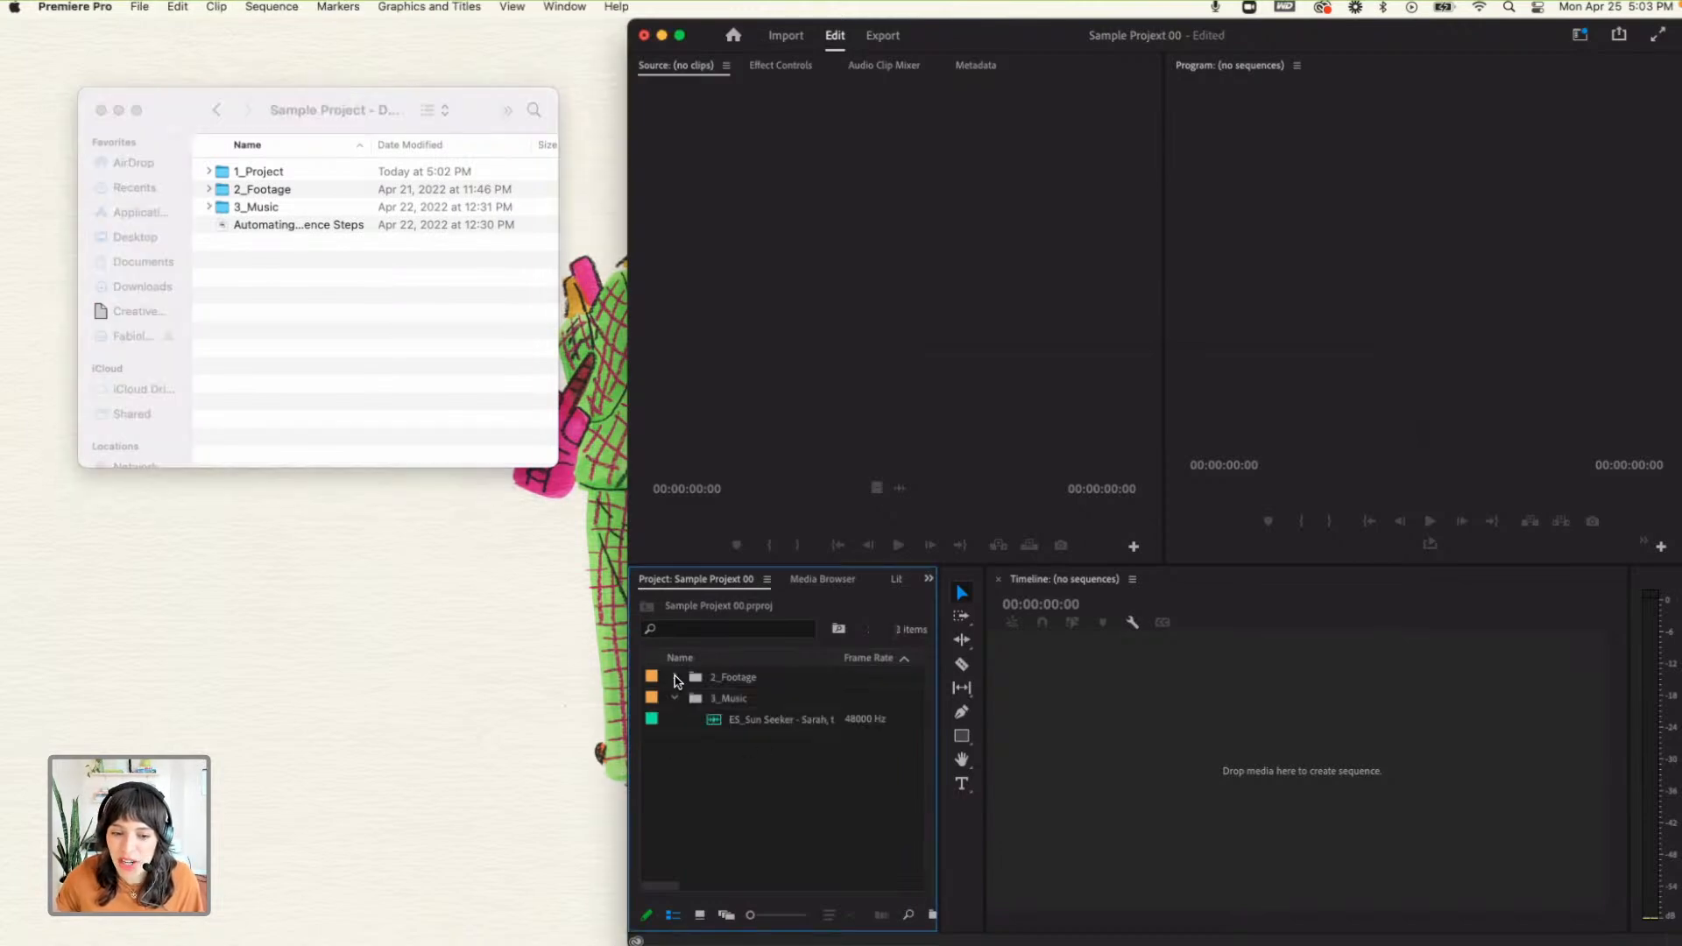
{"action": "left_click", "coordinate": [674, 676]}
{"action": "scroll", "coordinate": [761, 749], "scroll_direction": "down", "scroll_amount": 2}
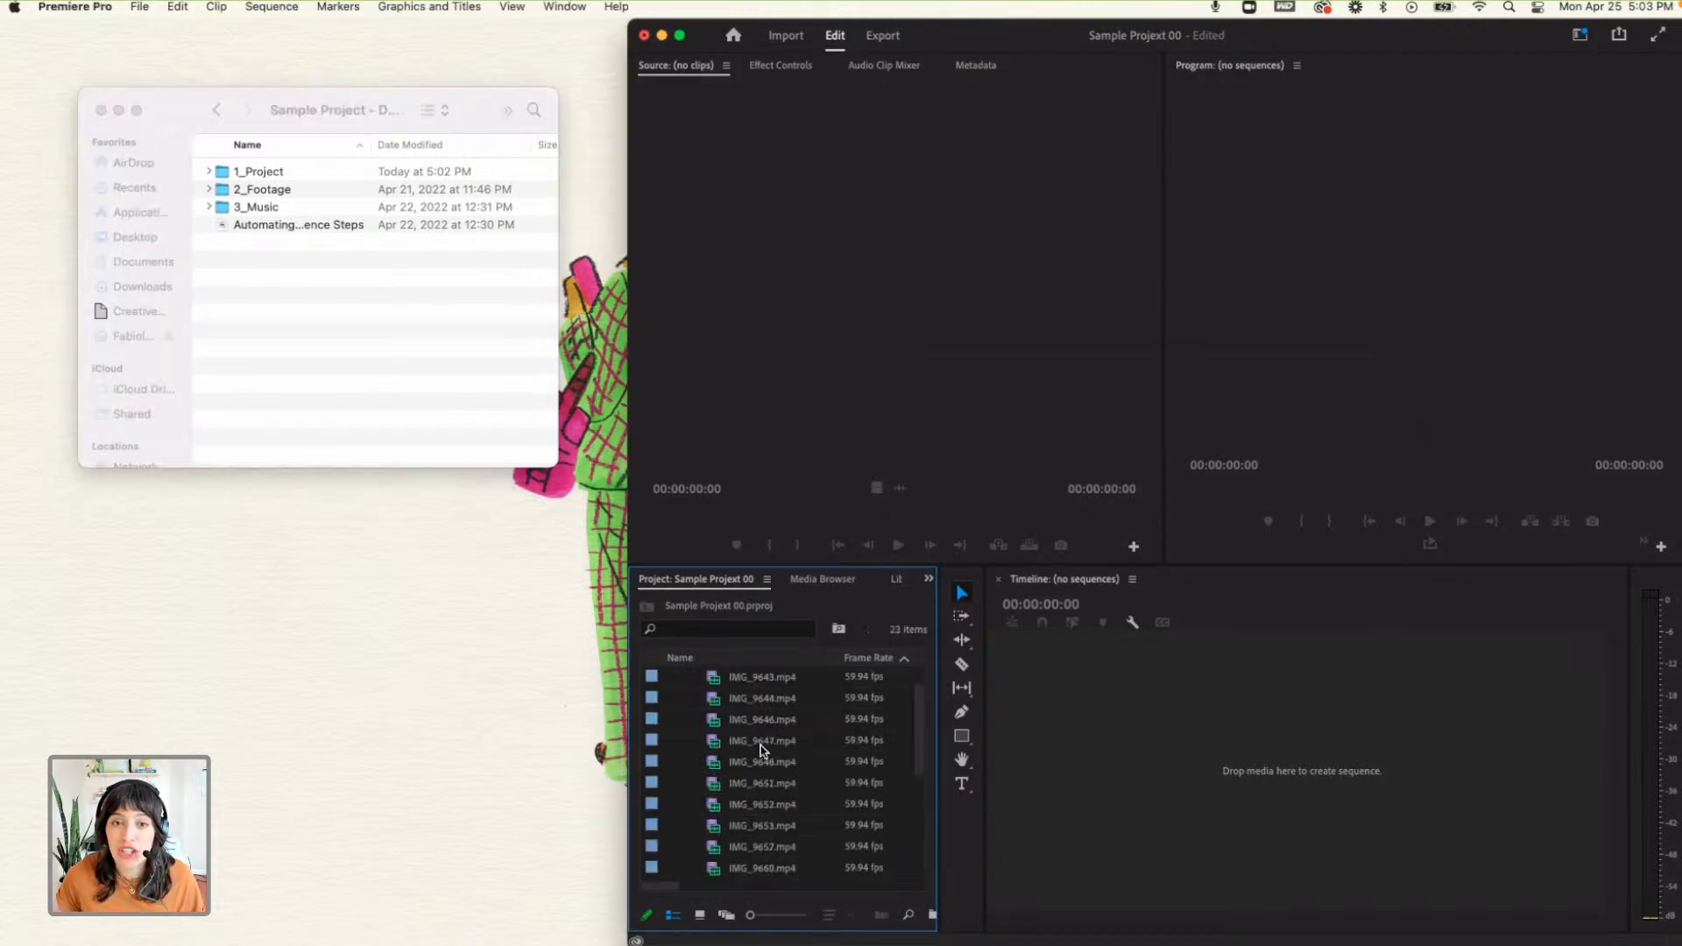
- Close the Sample Projekt 00 project and answer its save prompt
{"action": "scroll", "coordinate": [762, 749], "scroll_direction": "up", "scroll_amount": 2}
{"action": "left_click", "coordinate": [791, 139]}
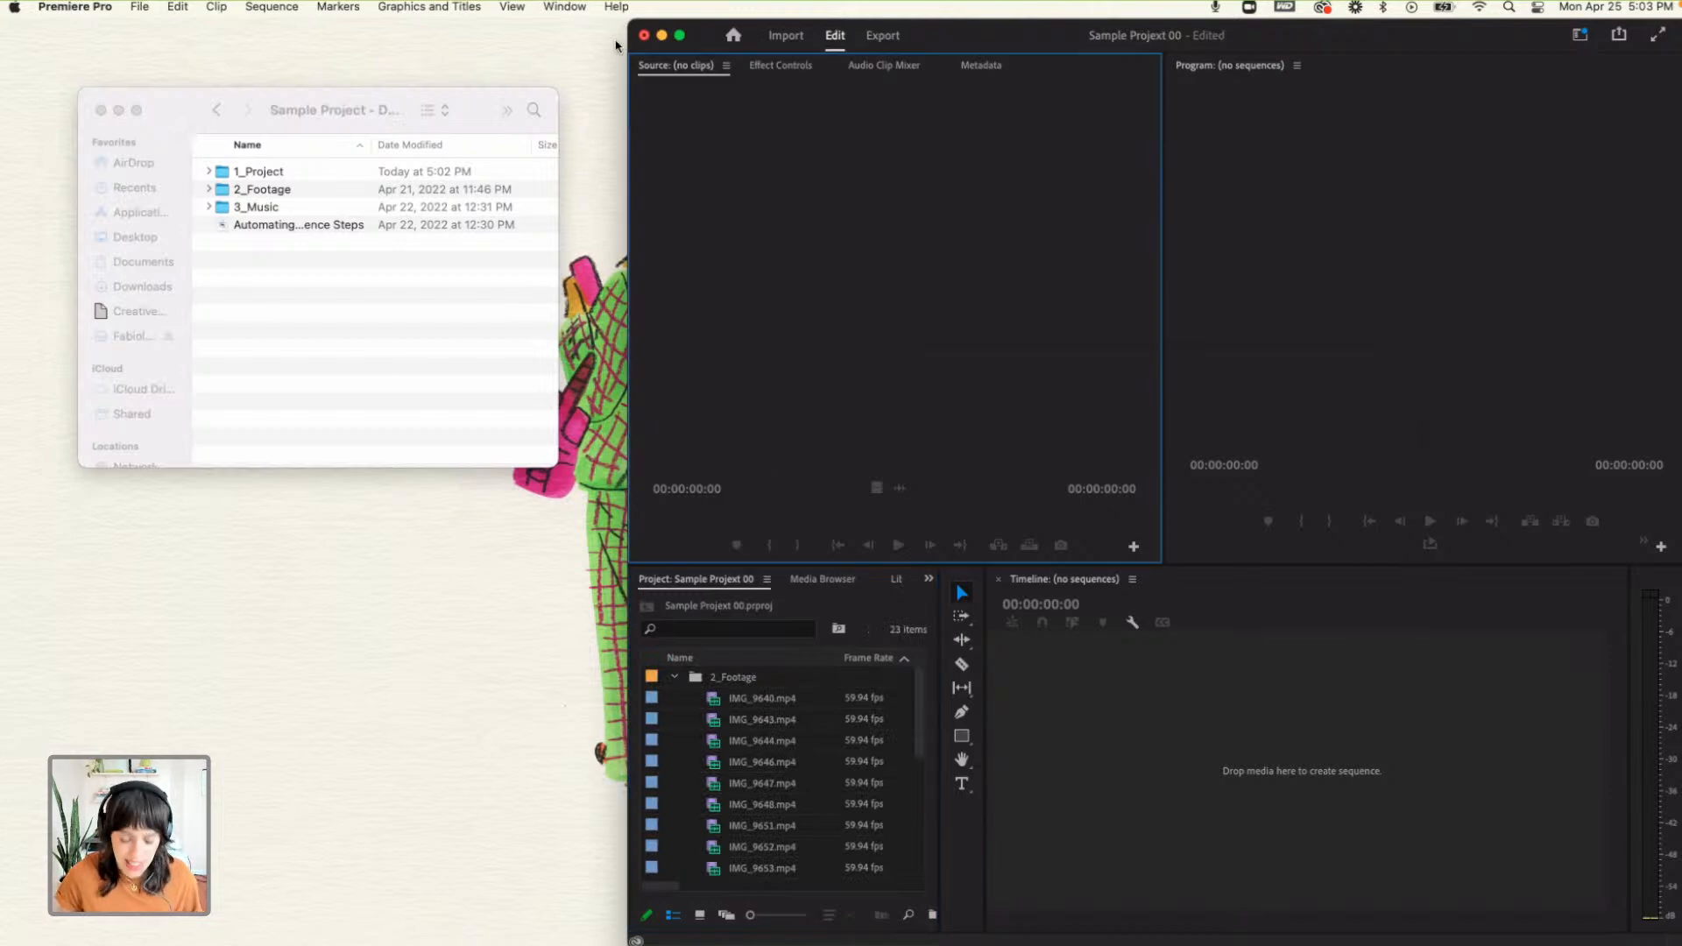
{"action": "left_click", "coordinate": [645, 36]}
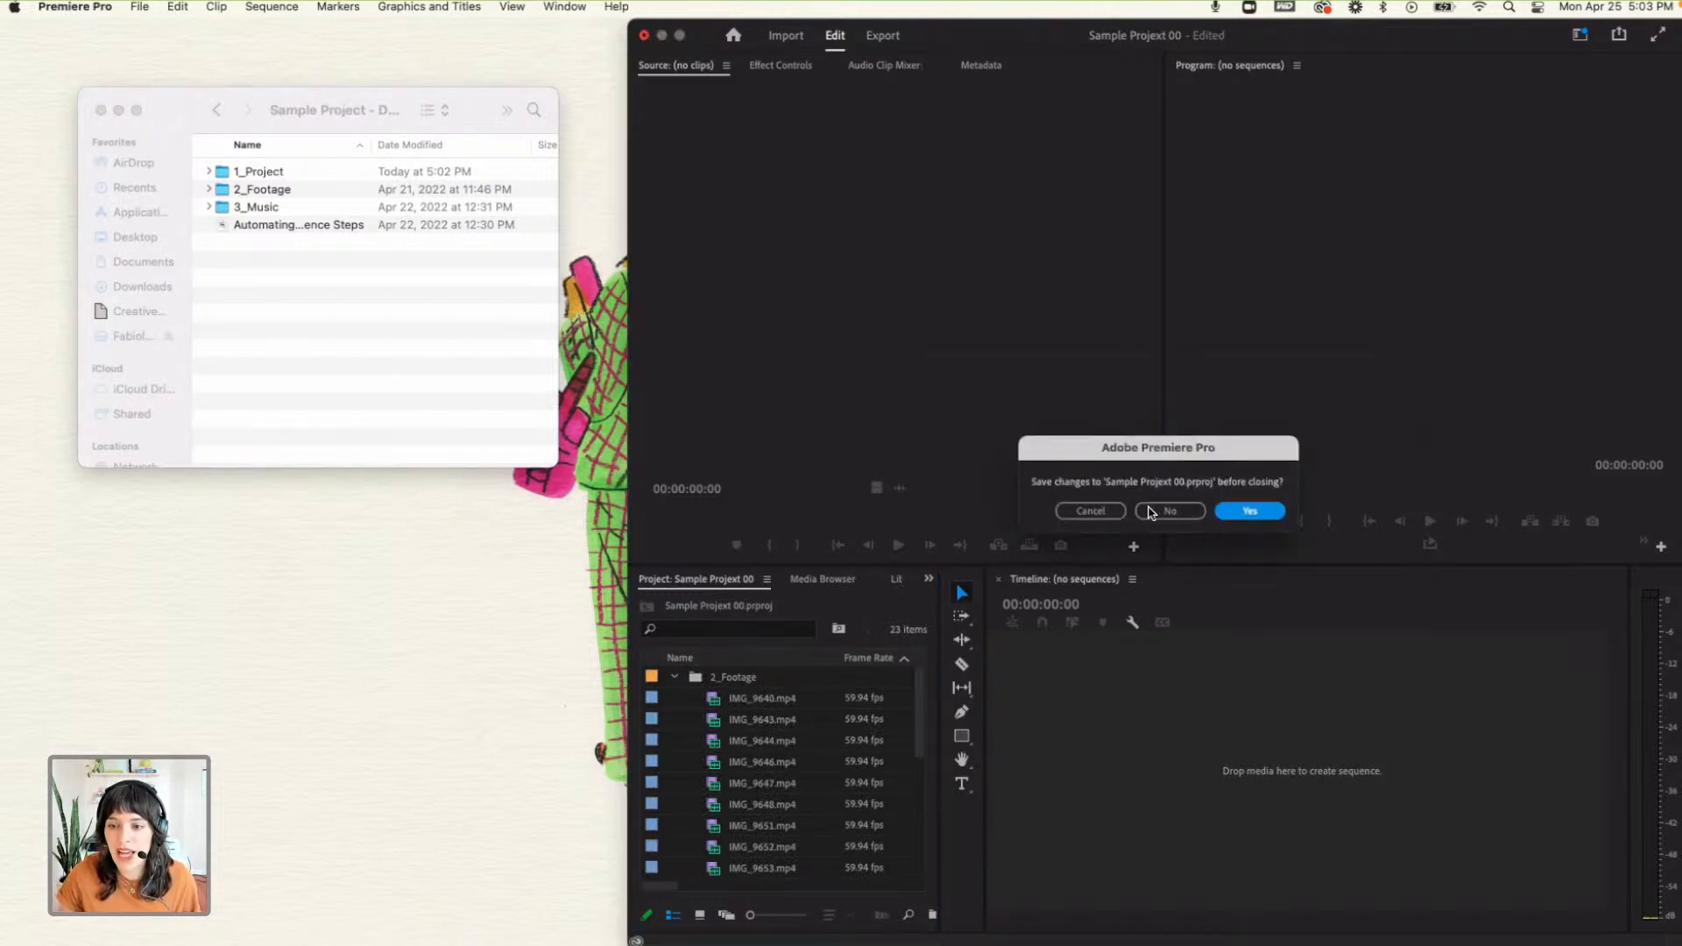
{"action": "key", "text": "Return"}
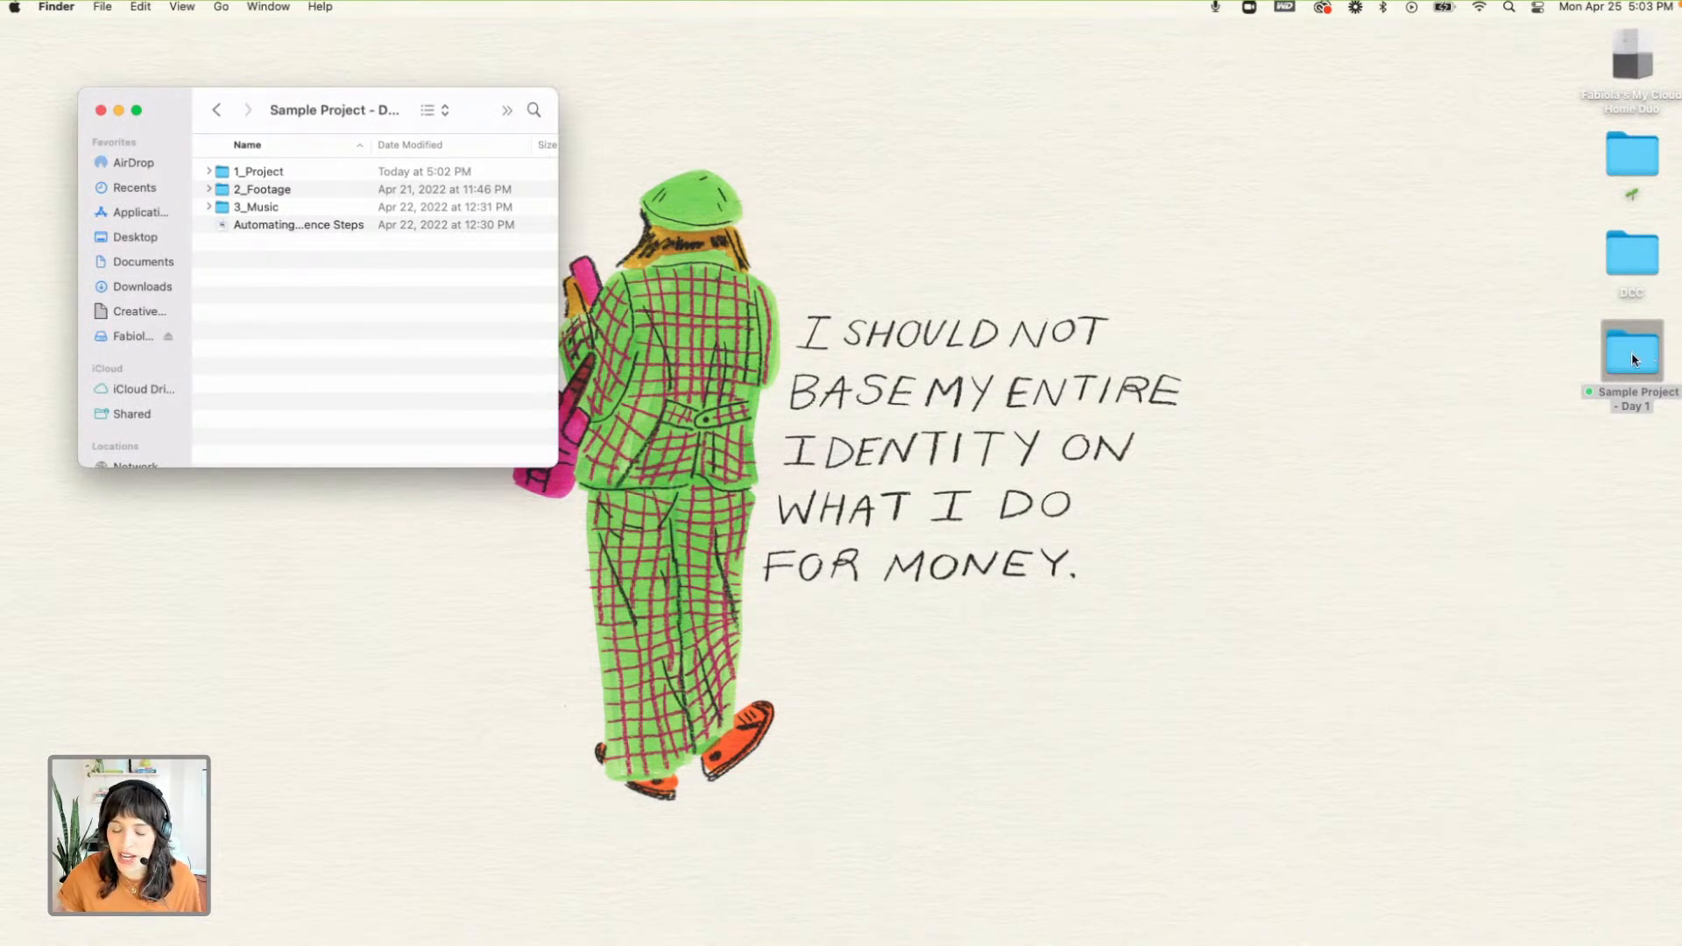
- Open the Sample Project_Syncing Audio project from the 1_Project folder in Finder, close the Finder window and enlarge the Premiere Pro window
{"action": "left_click", "coordinate": [208, 171]}
{"action": "double_click", "coordinate": [274, 226]}
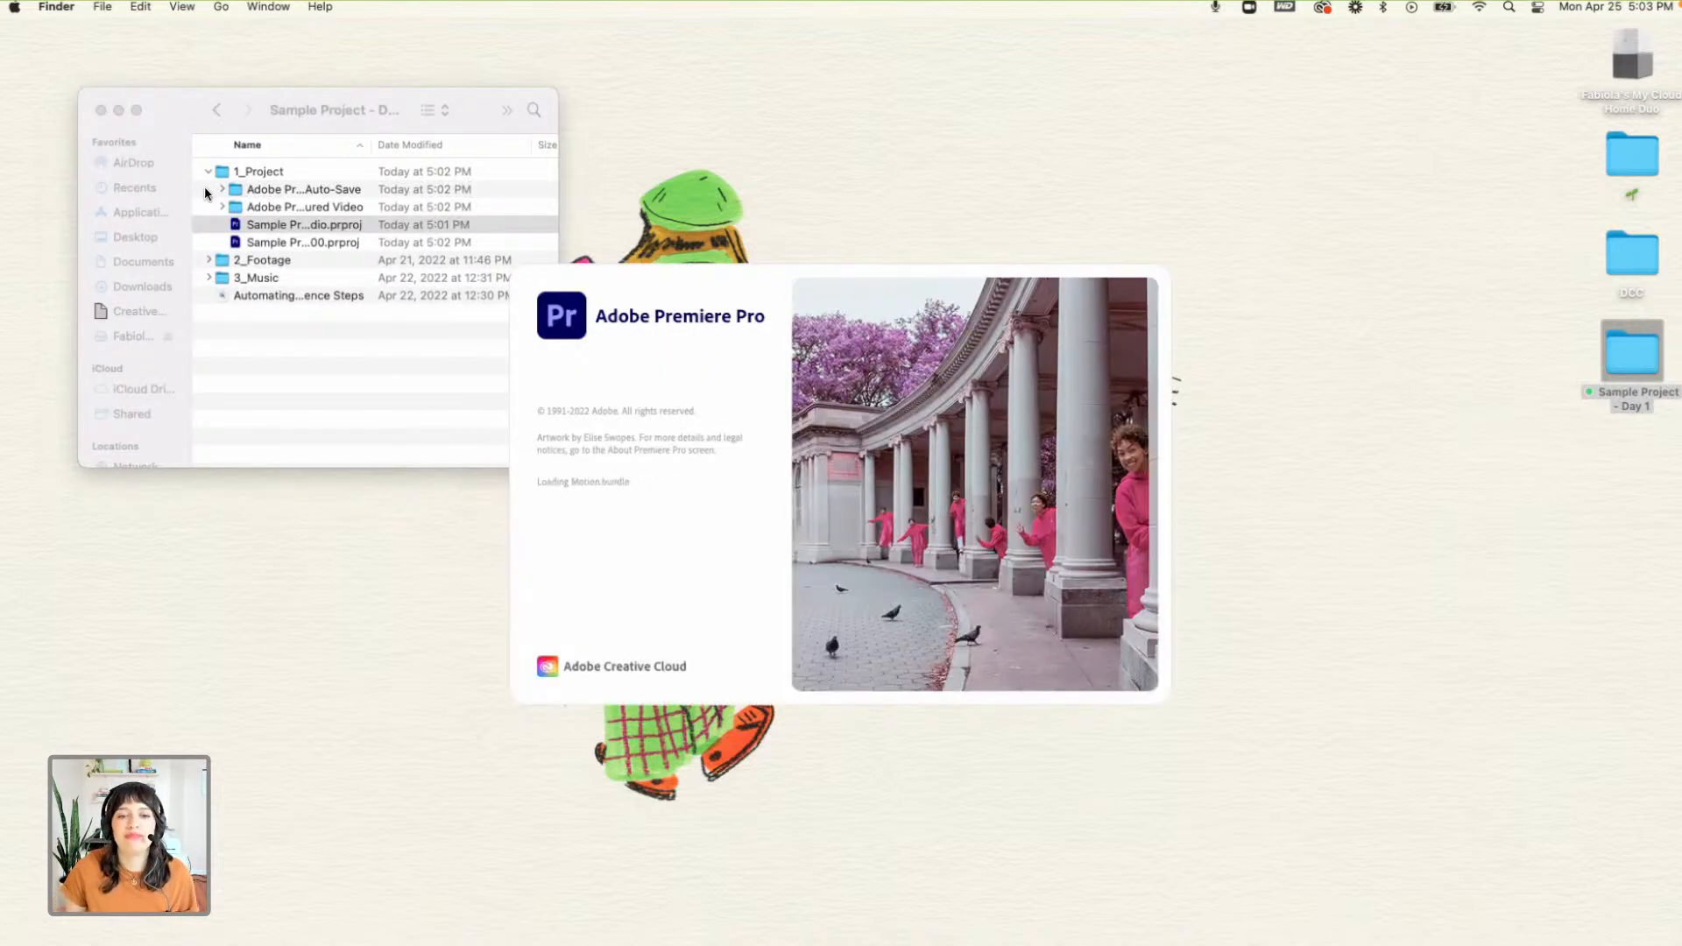
{"action": "left_click", "coordinate": [101, 111]}
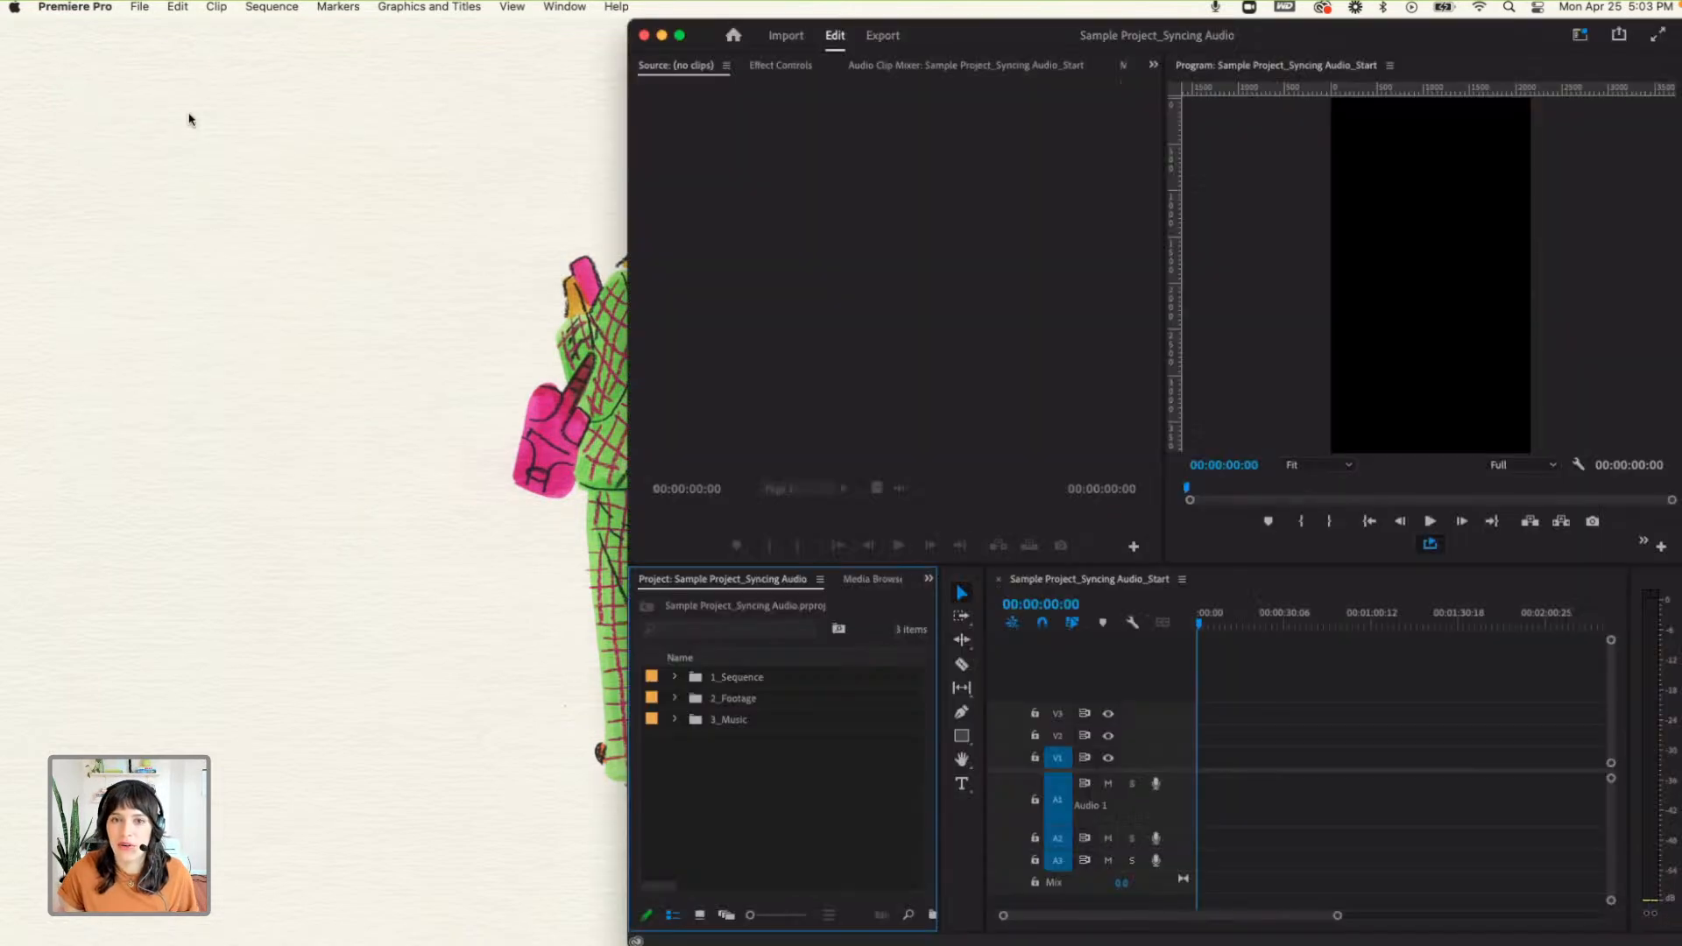
{"action": "left_click", "coordinate": [686, 41]}
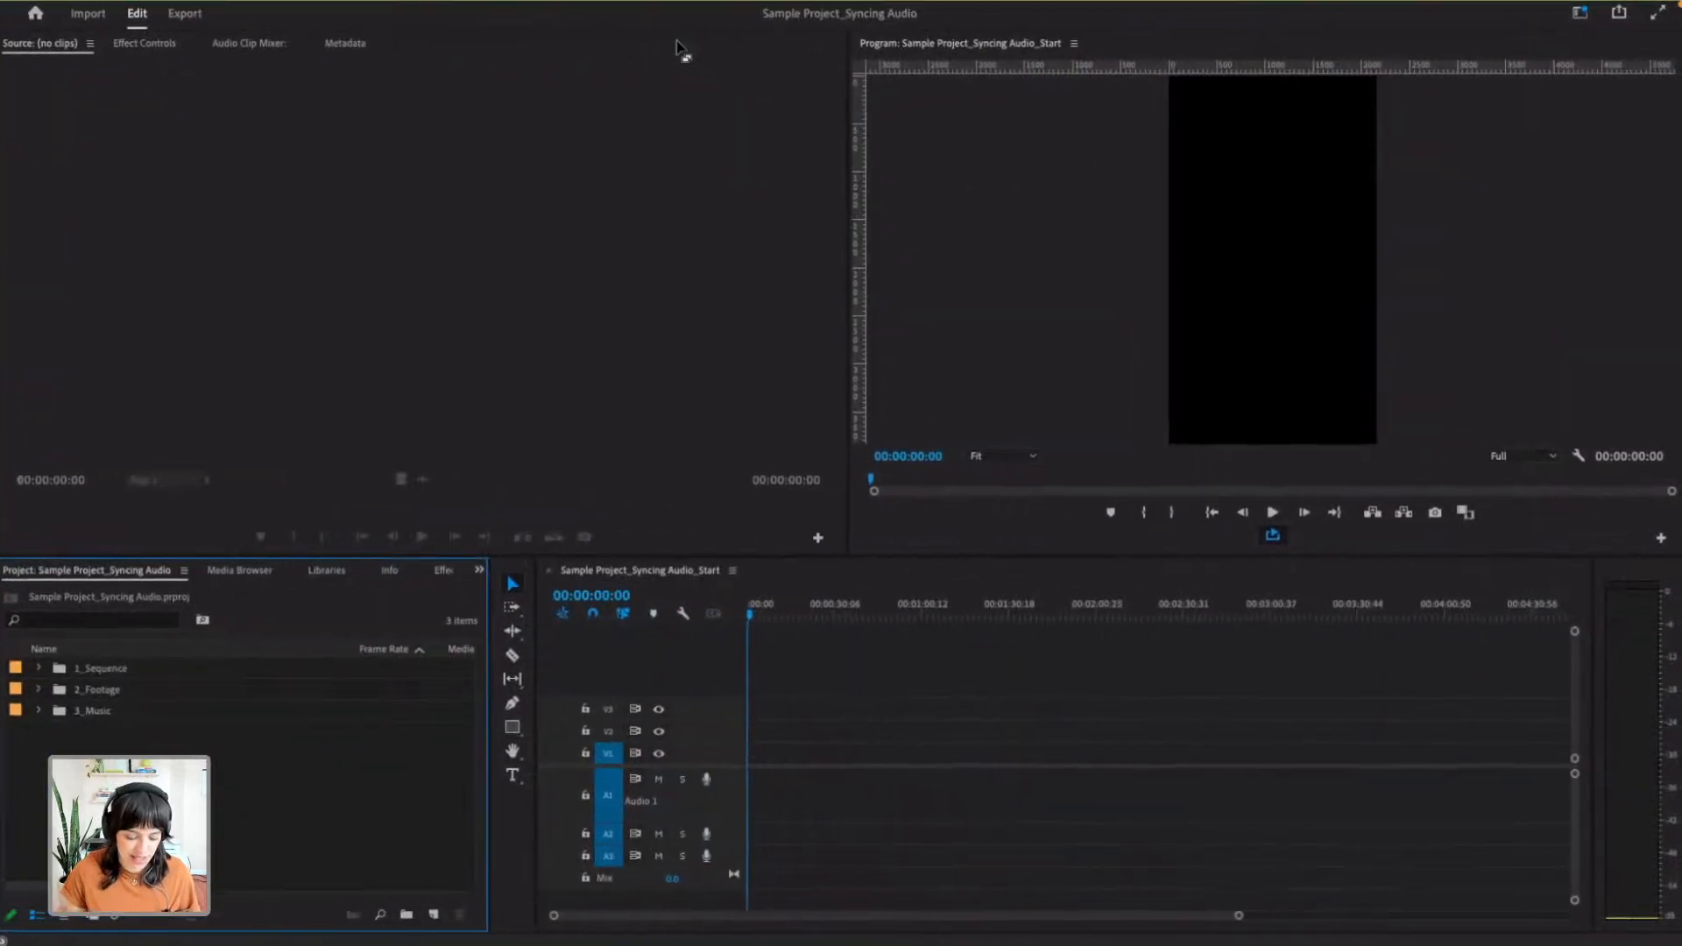
- Look through the 2_Footage and 3_Music bins and the available new item types
{"action": "left_click", "coordinate": [38, 689]}
{"action": "left_click", "coordinate": [37, 690]}
{"action": "left_click", "coordinate": [39, 711]}
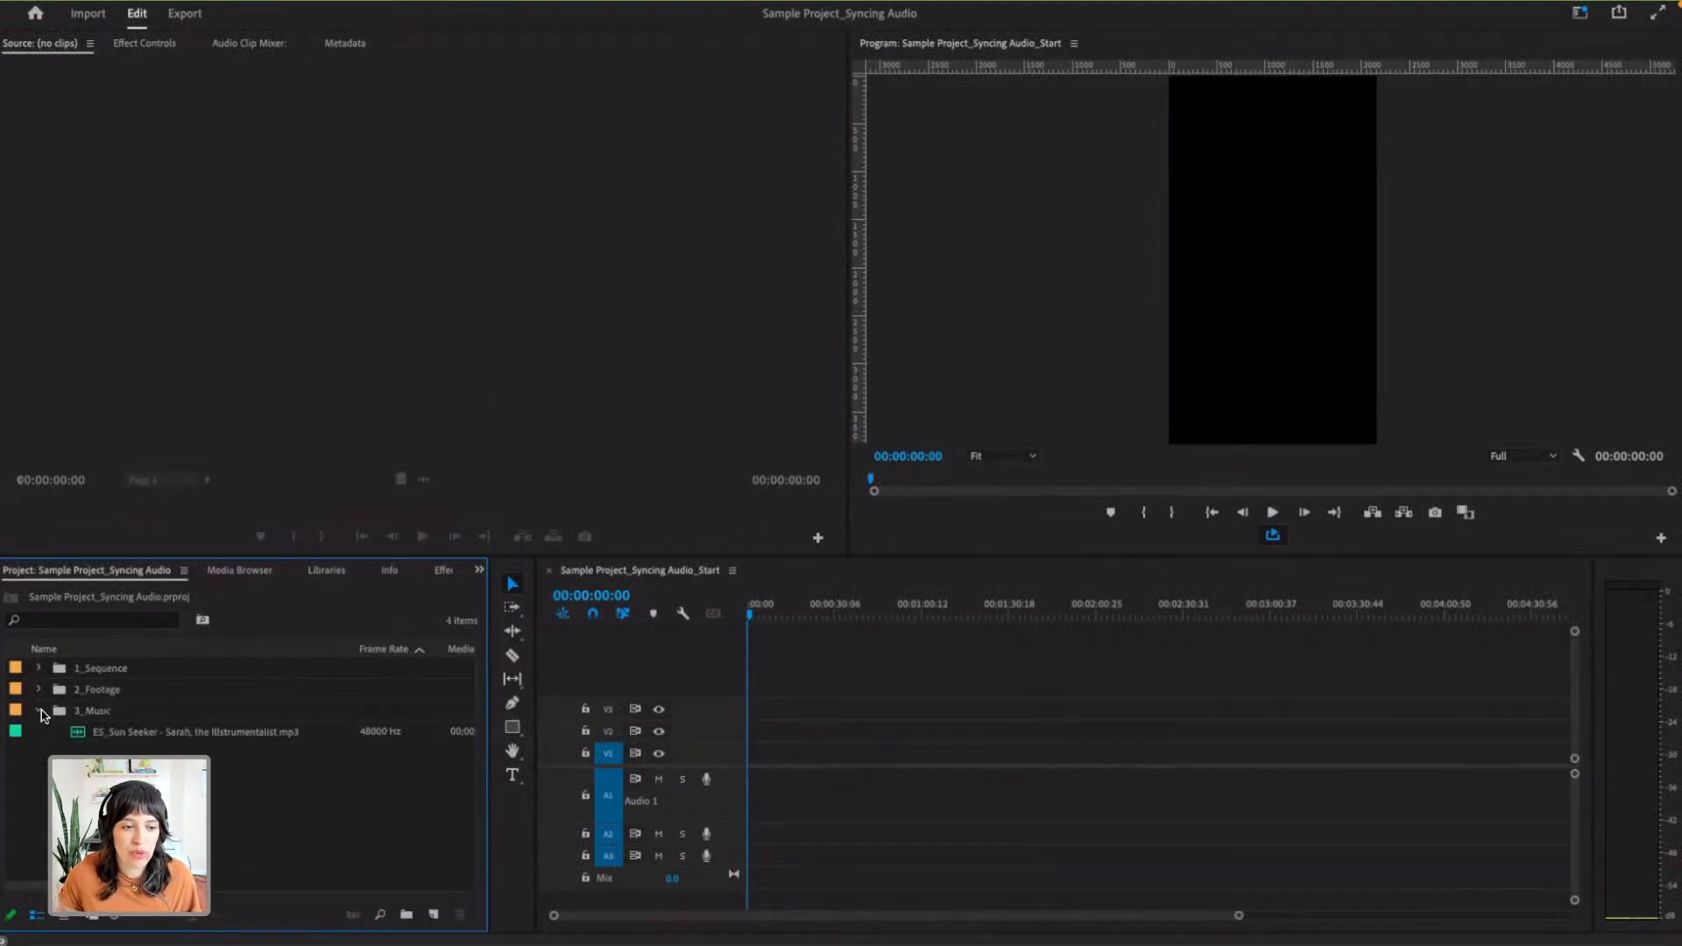
{"action": "left_click", "coordinate": [39, 711]}
{"action": "left_click", "coordinate": [98, 675]}
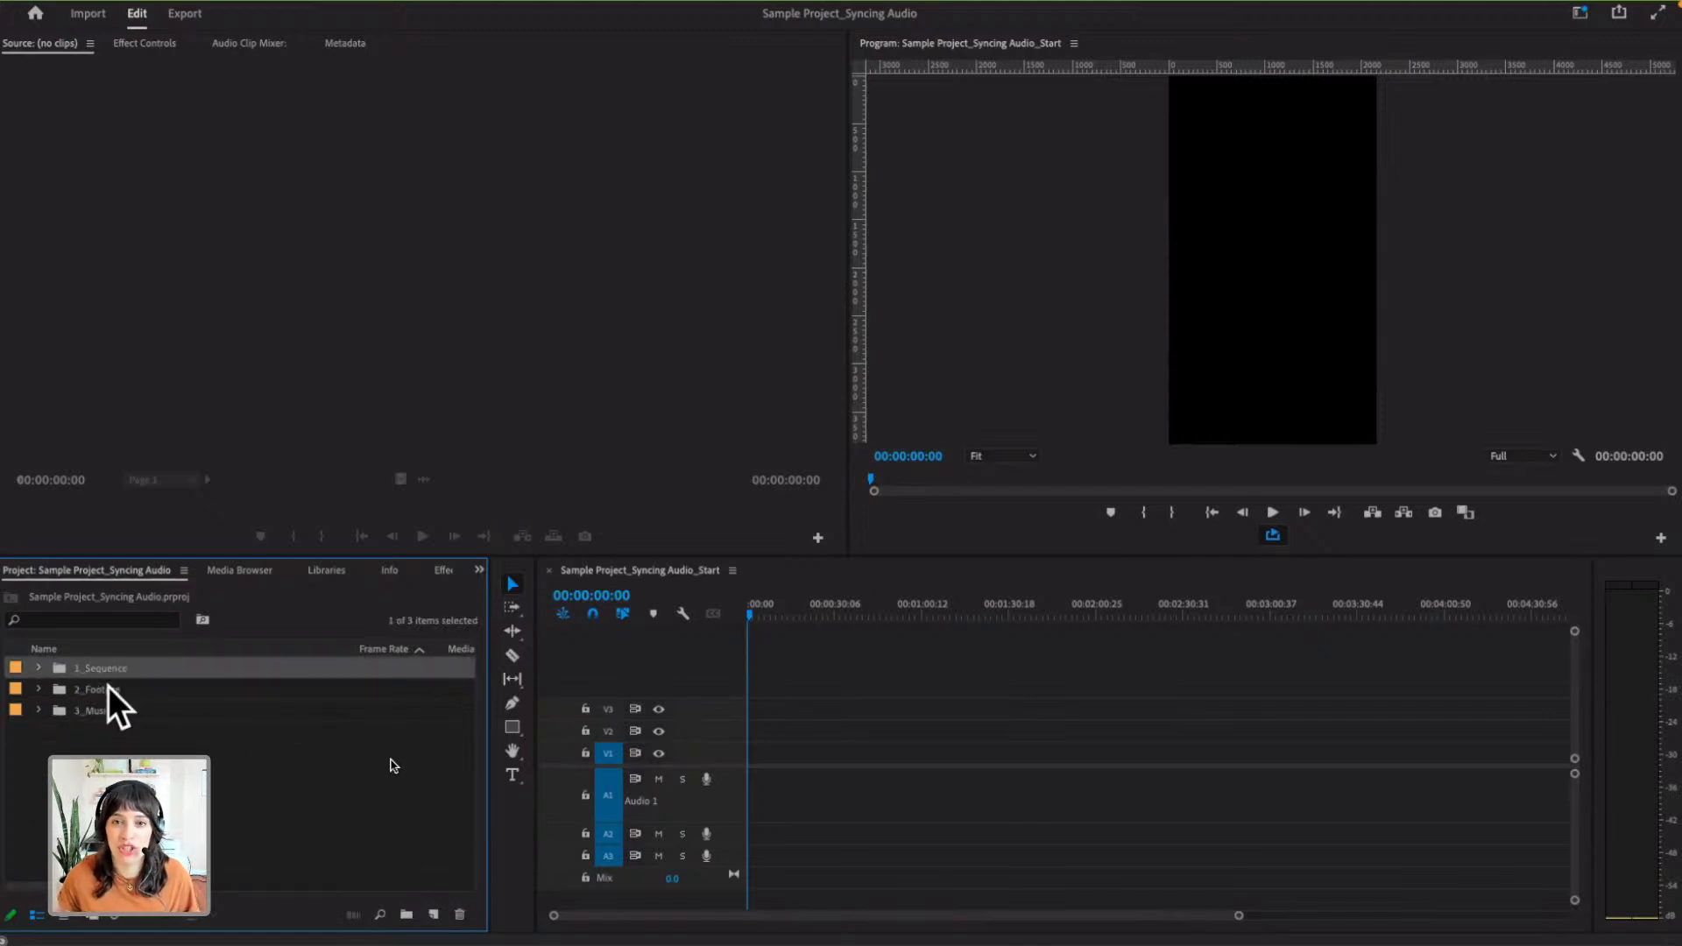
{"action": "left_click", "coordinate": [433, 915]}
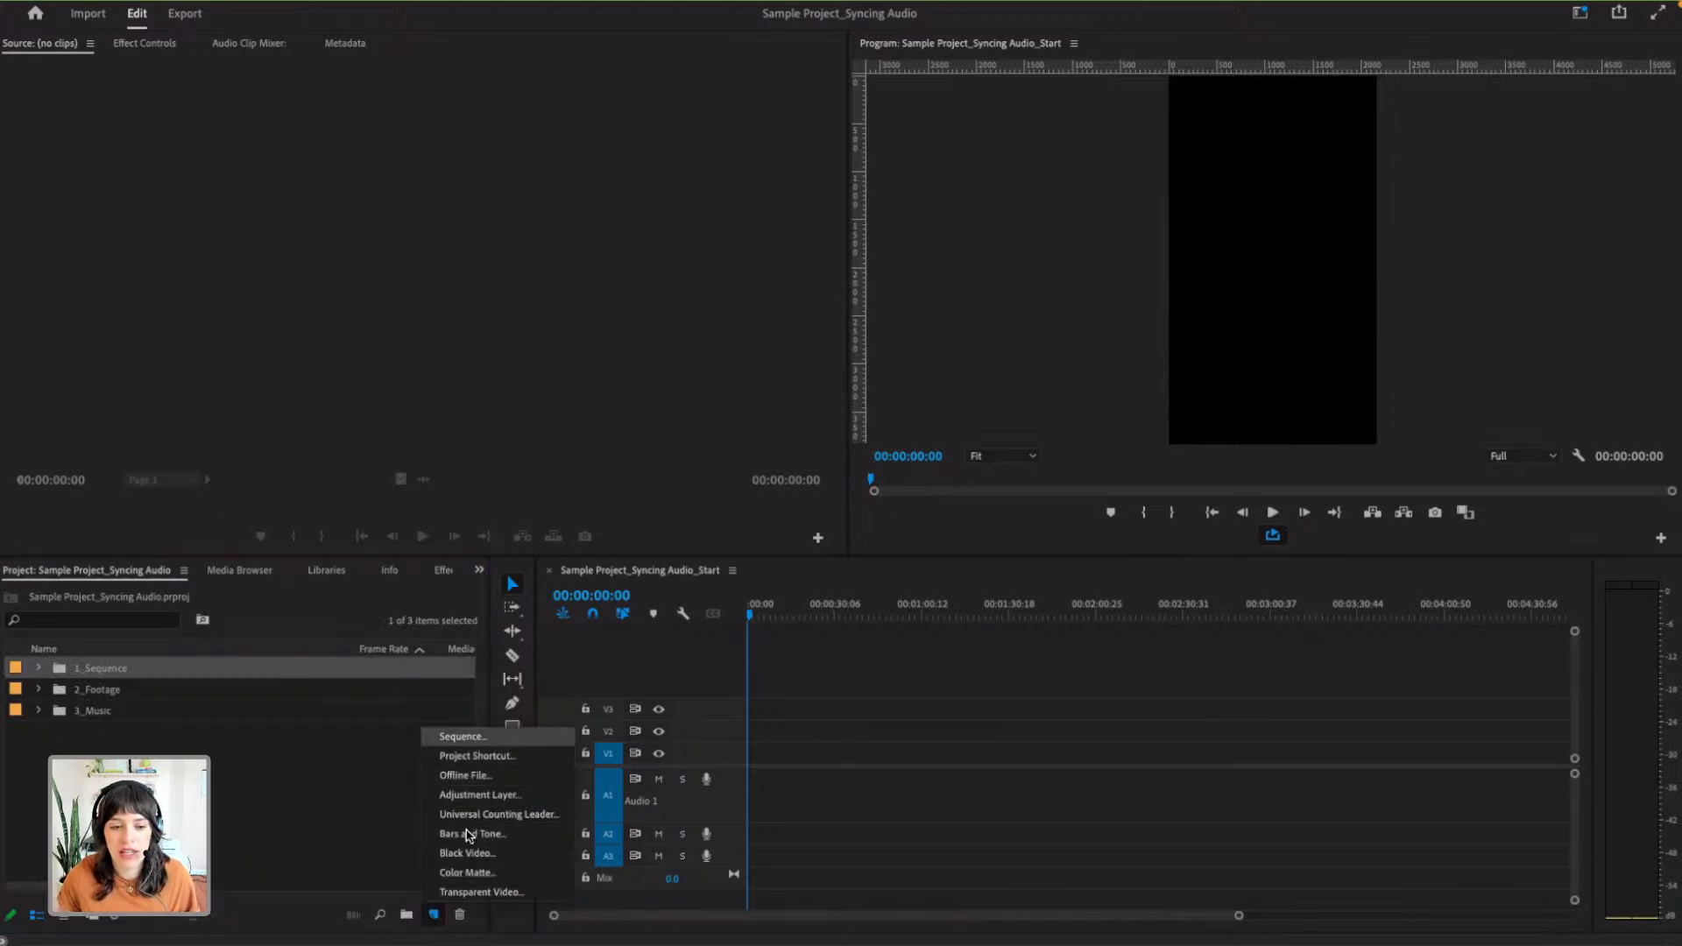
{"action": "left_click", "coordinate": [401, 863]}
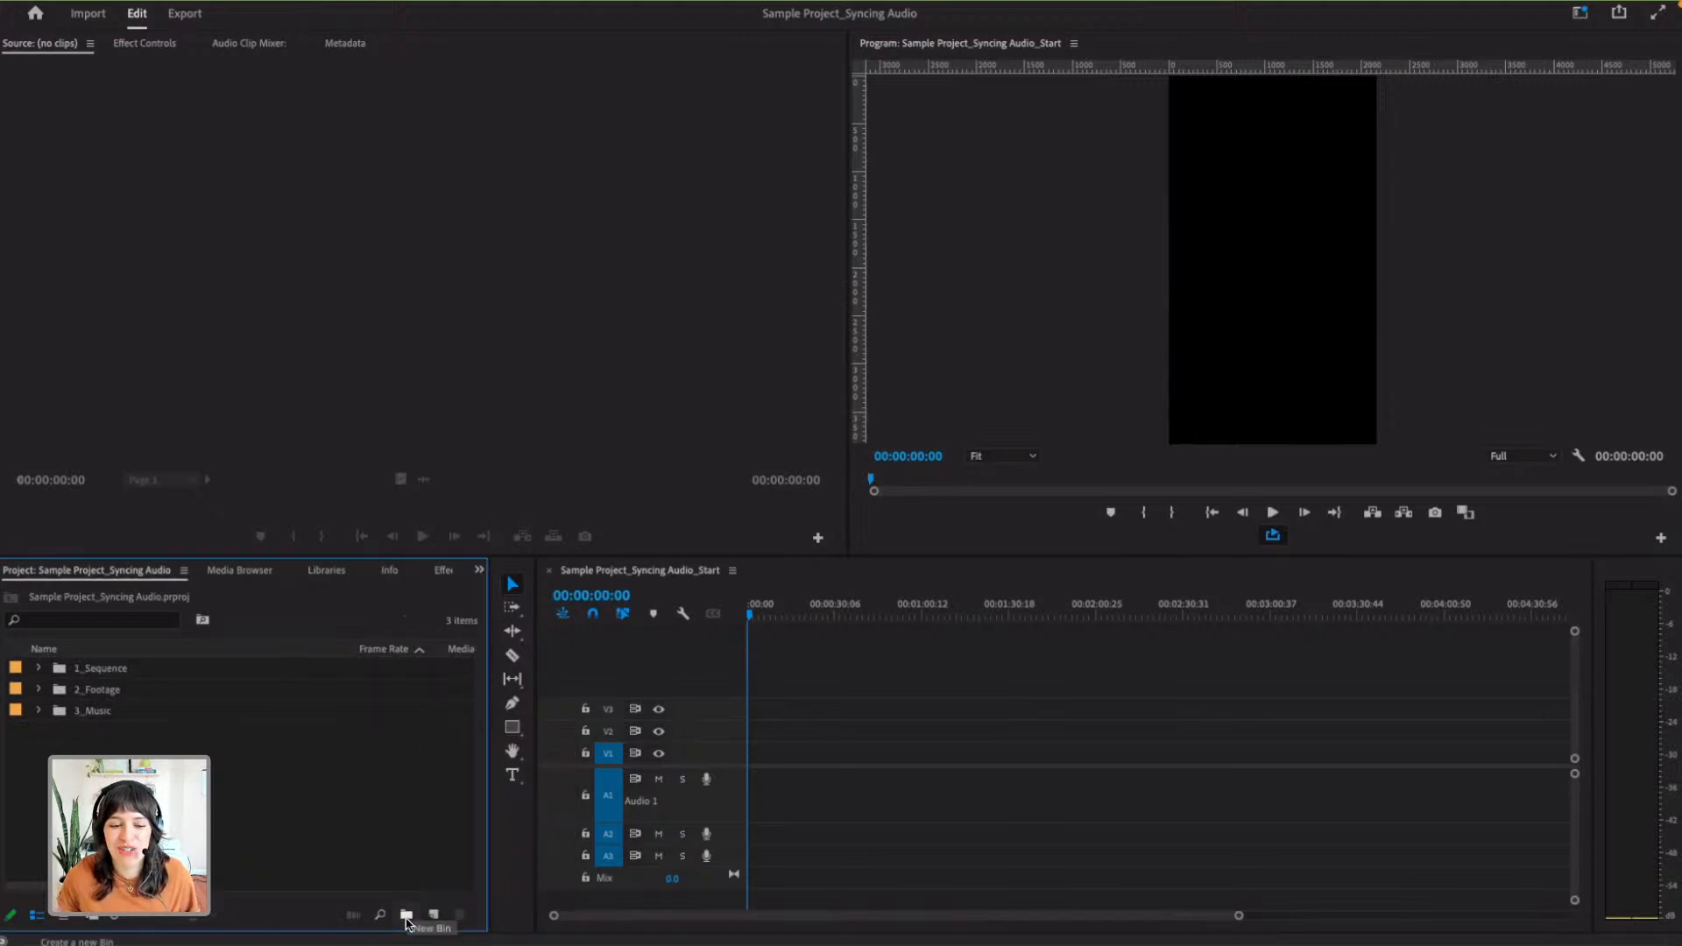
- Create a new bin named 00 at the top level of the project
{"action": "left_click", "coordinate": [407, 916]}
{"action": "type", "text": "1_Se"}
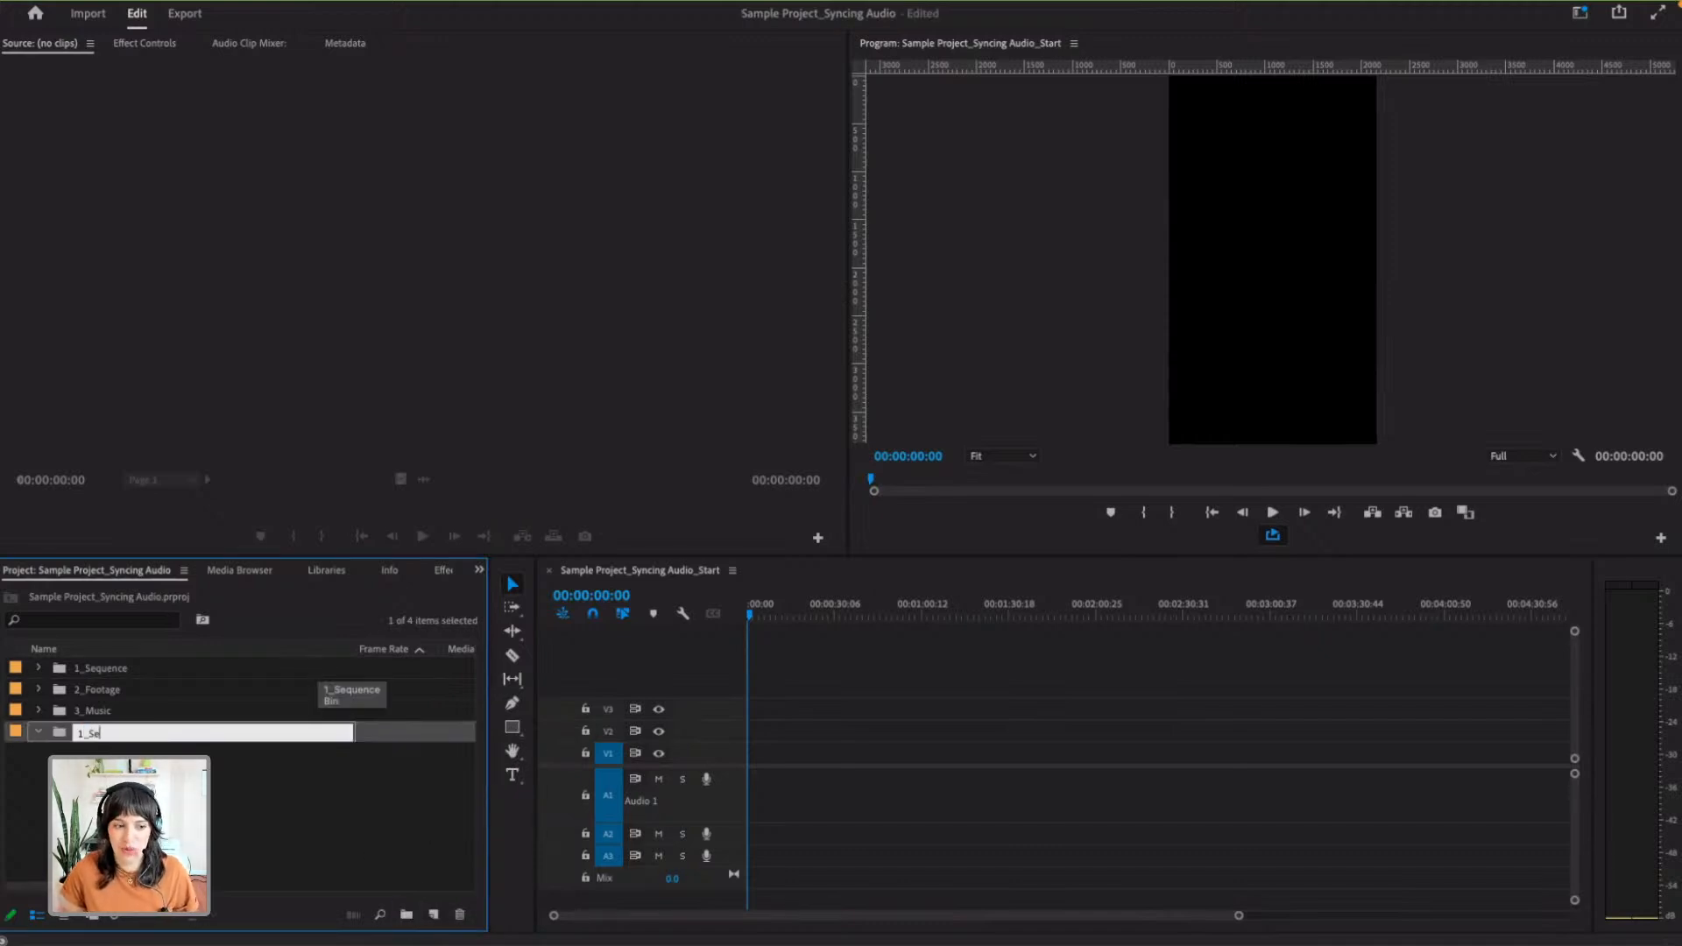
{"action": "type", "text": "quence"}
{"action": "key", "text": "ctrl+a"}
{"action": "type", "text": "00"}
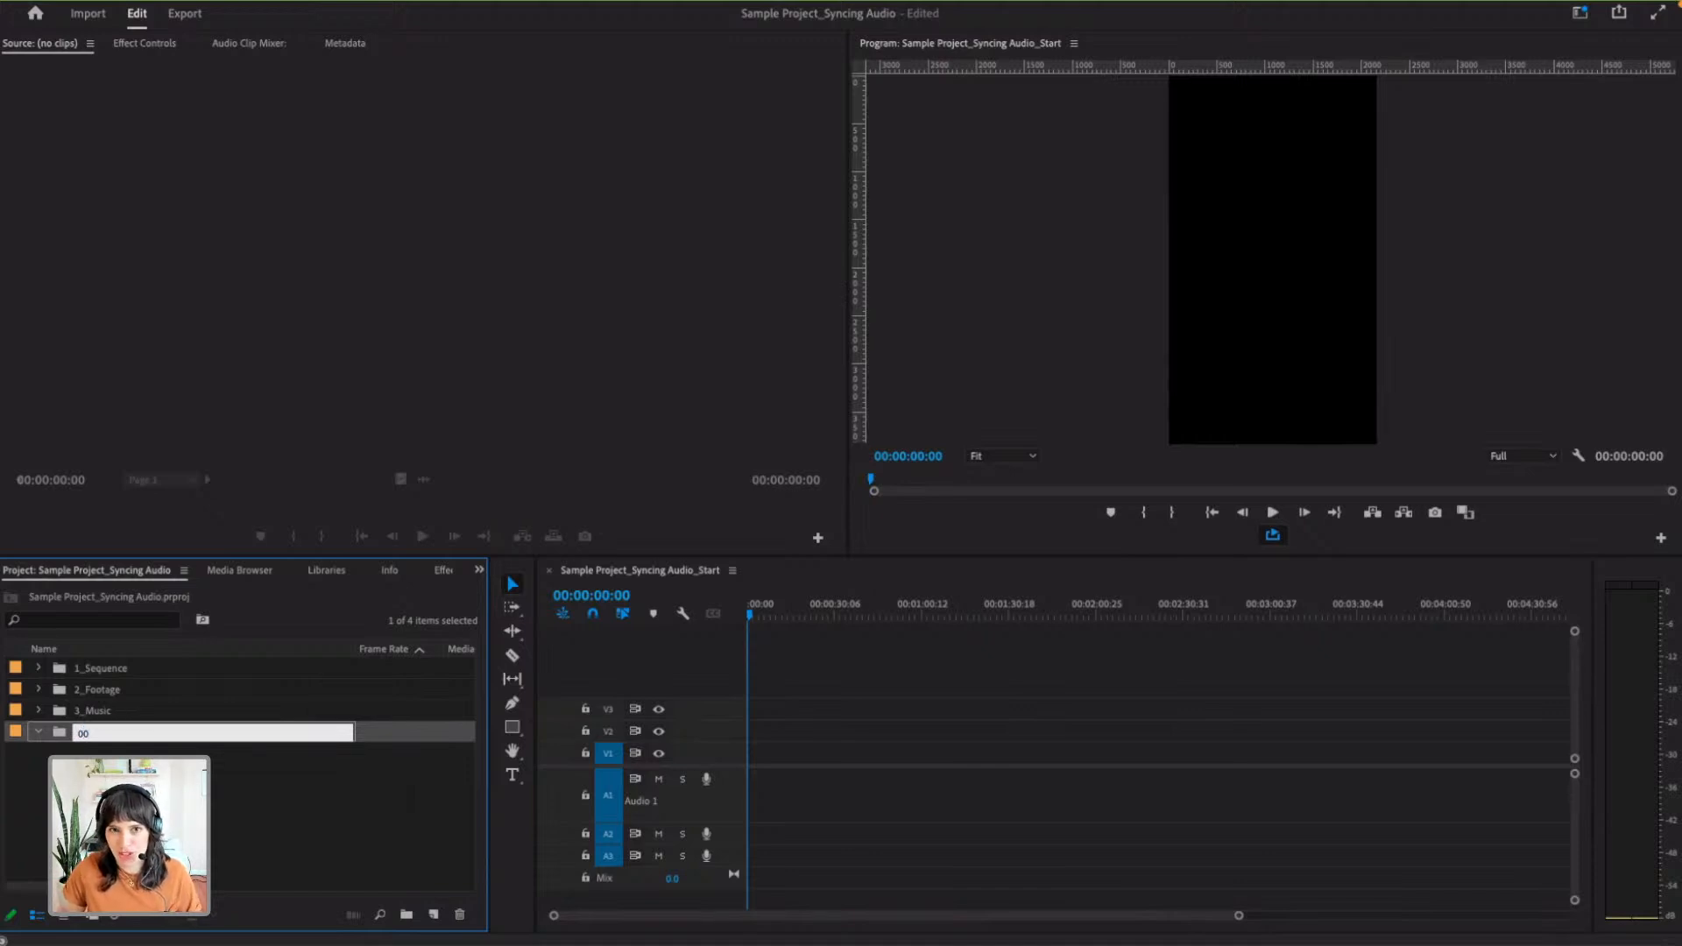
{"action": "key", "text": "Return"}
{"action": "left_click", "coordinate": [223, 751]}
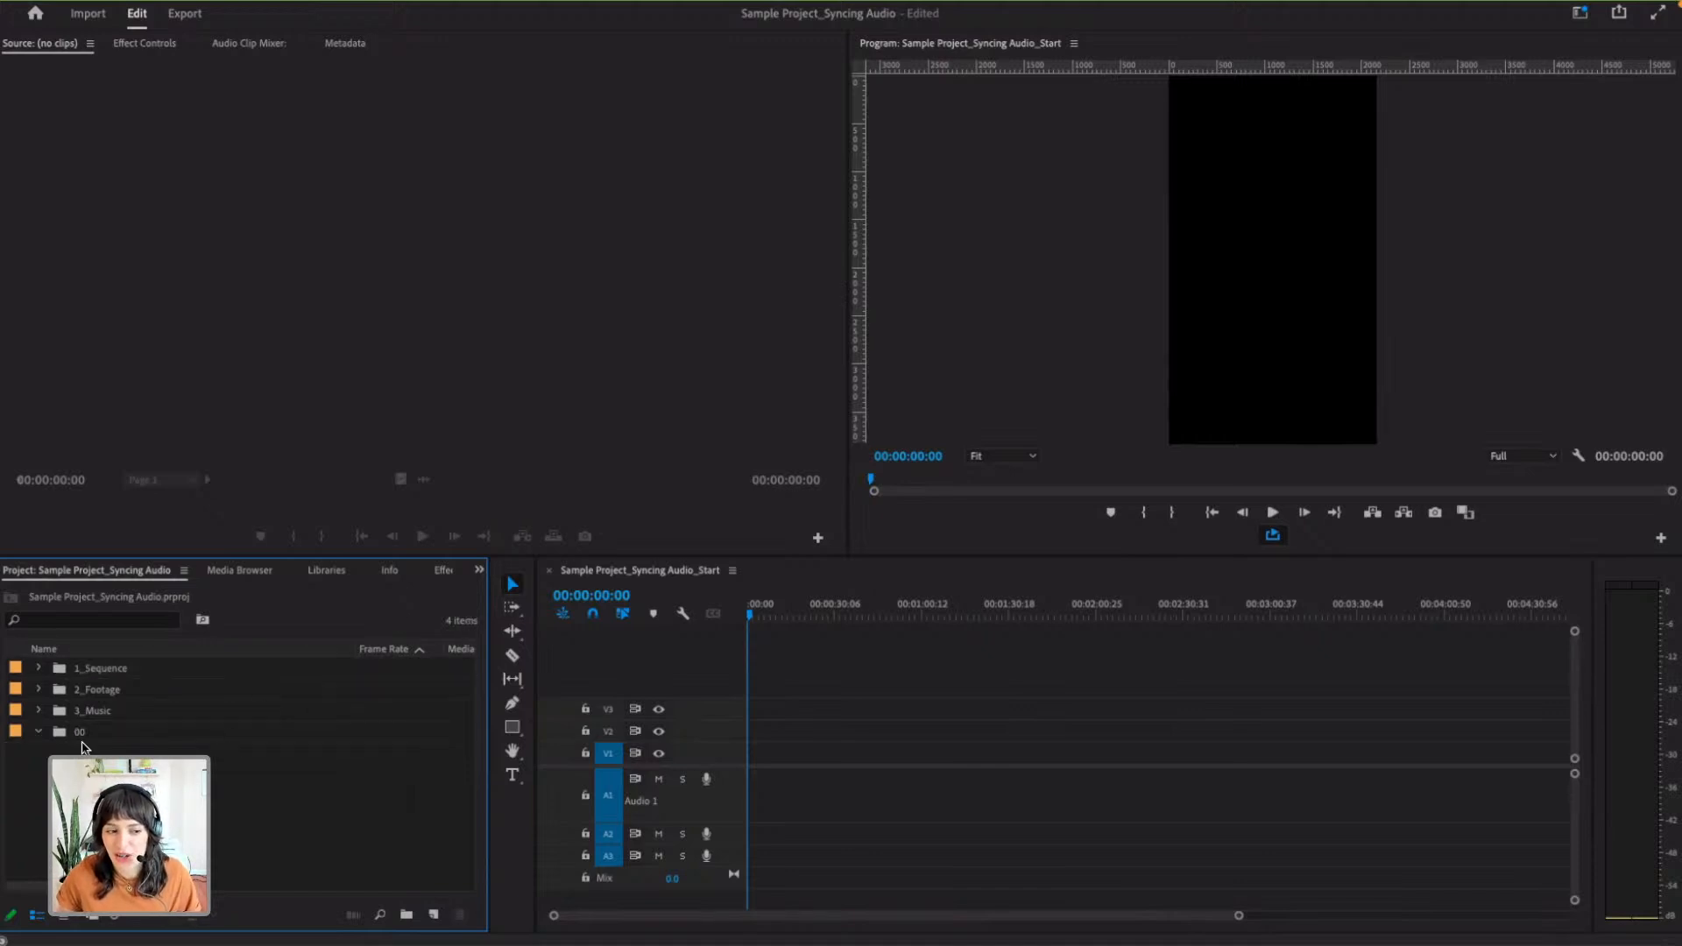
- Rename the 00 bin to 1_Sequence 2, and delete that extra bin
{"action": "left_click", "coordinate": [72, 732]}
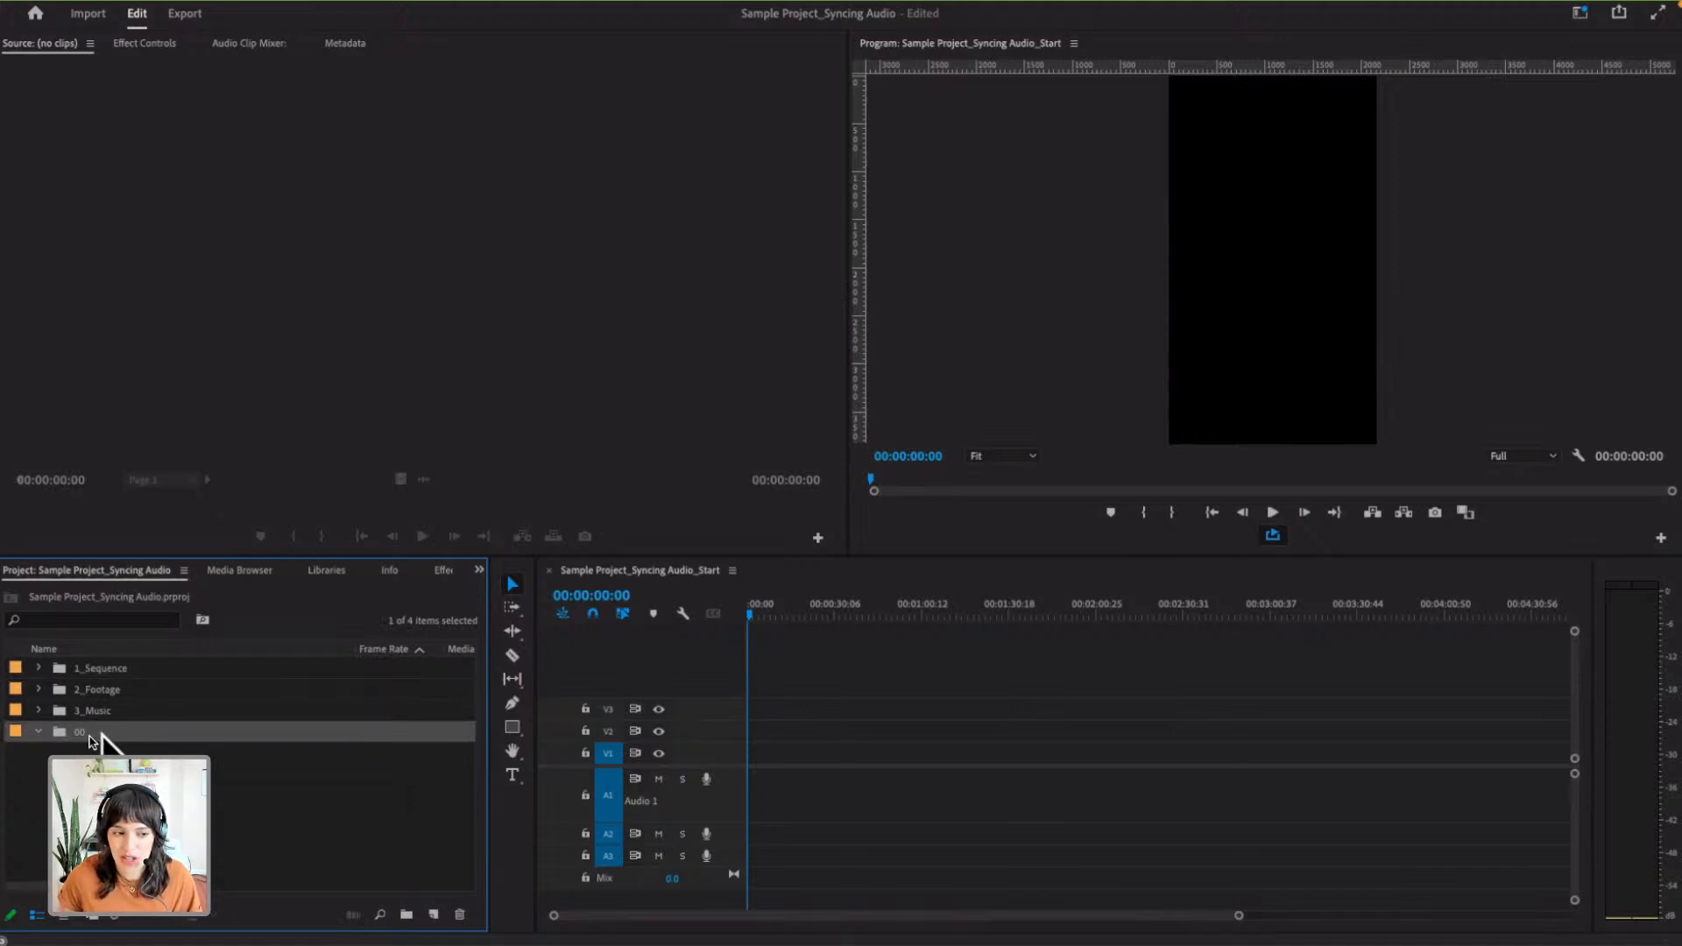
{"action": "left_click", "coordinate": [80, 733]}
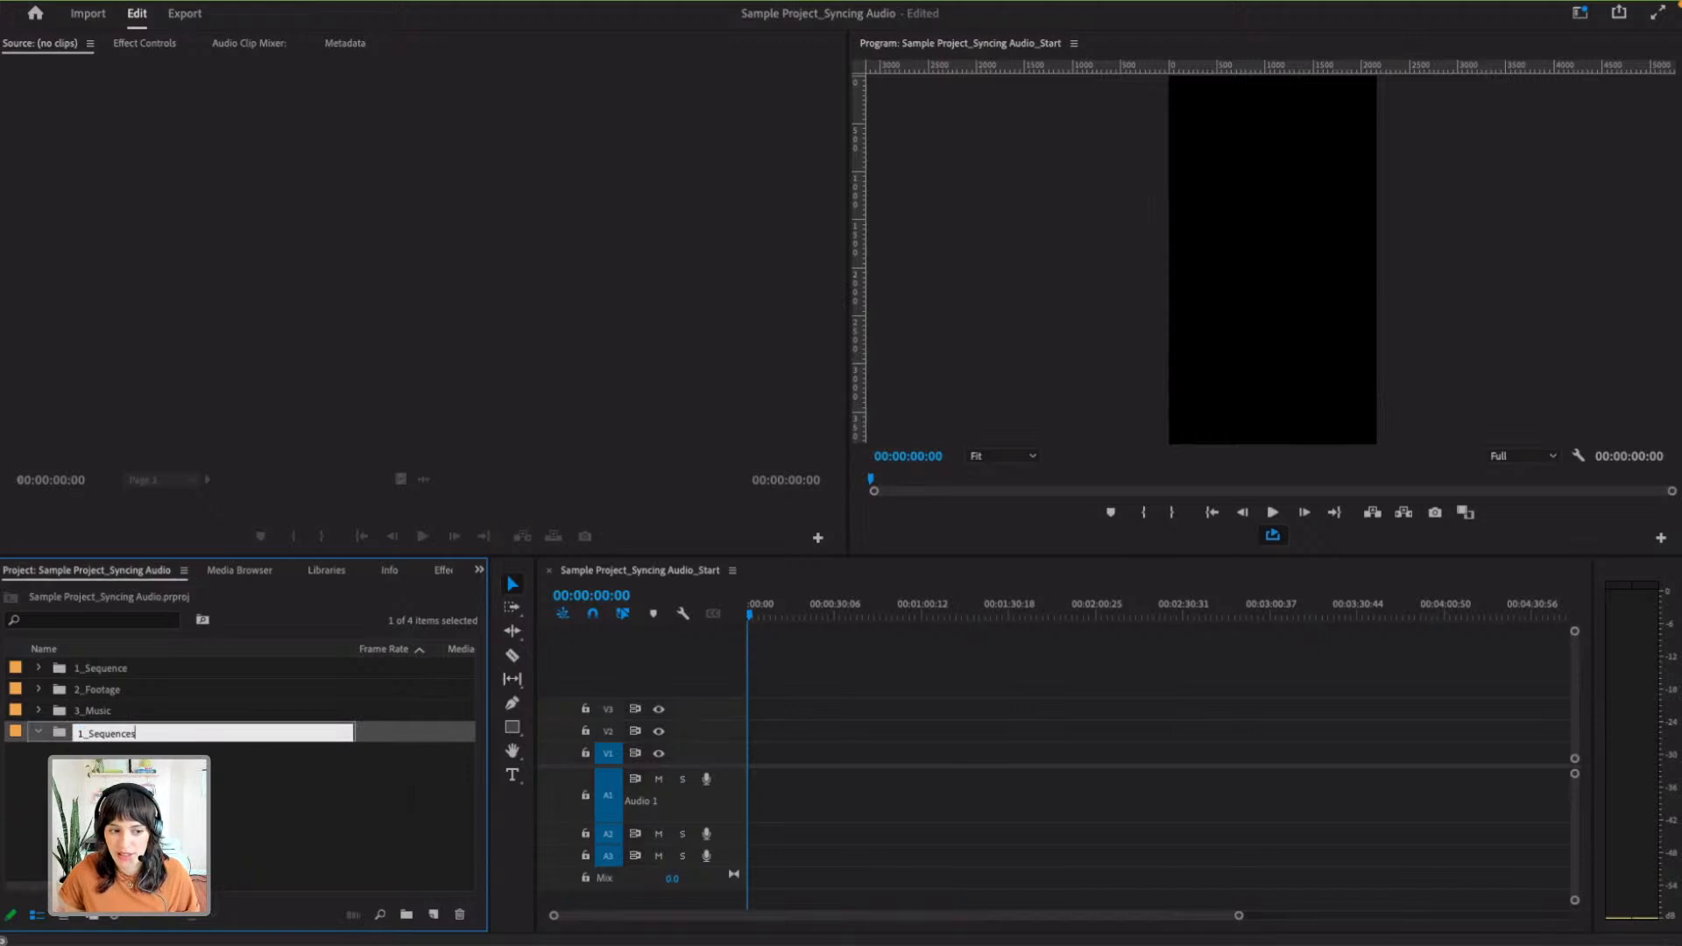
{"action": "type", "text": "1_Sequence 2"}
{"action": "key", "text": "Return"}
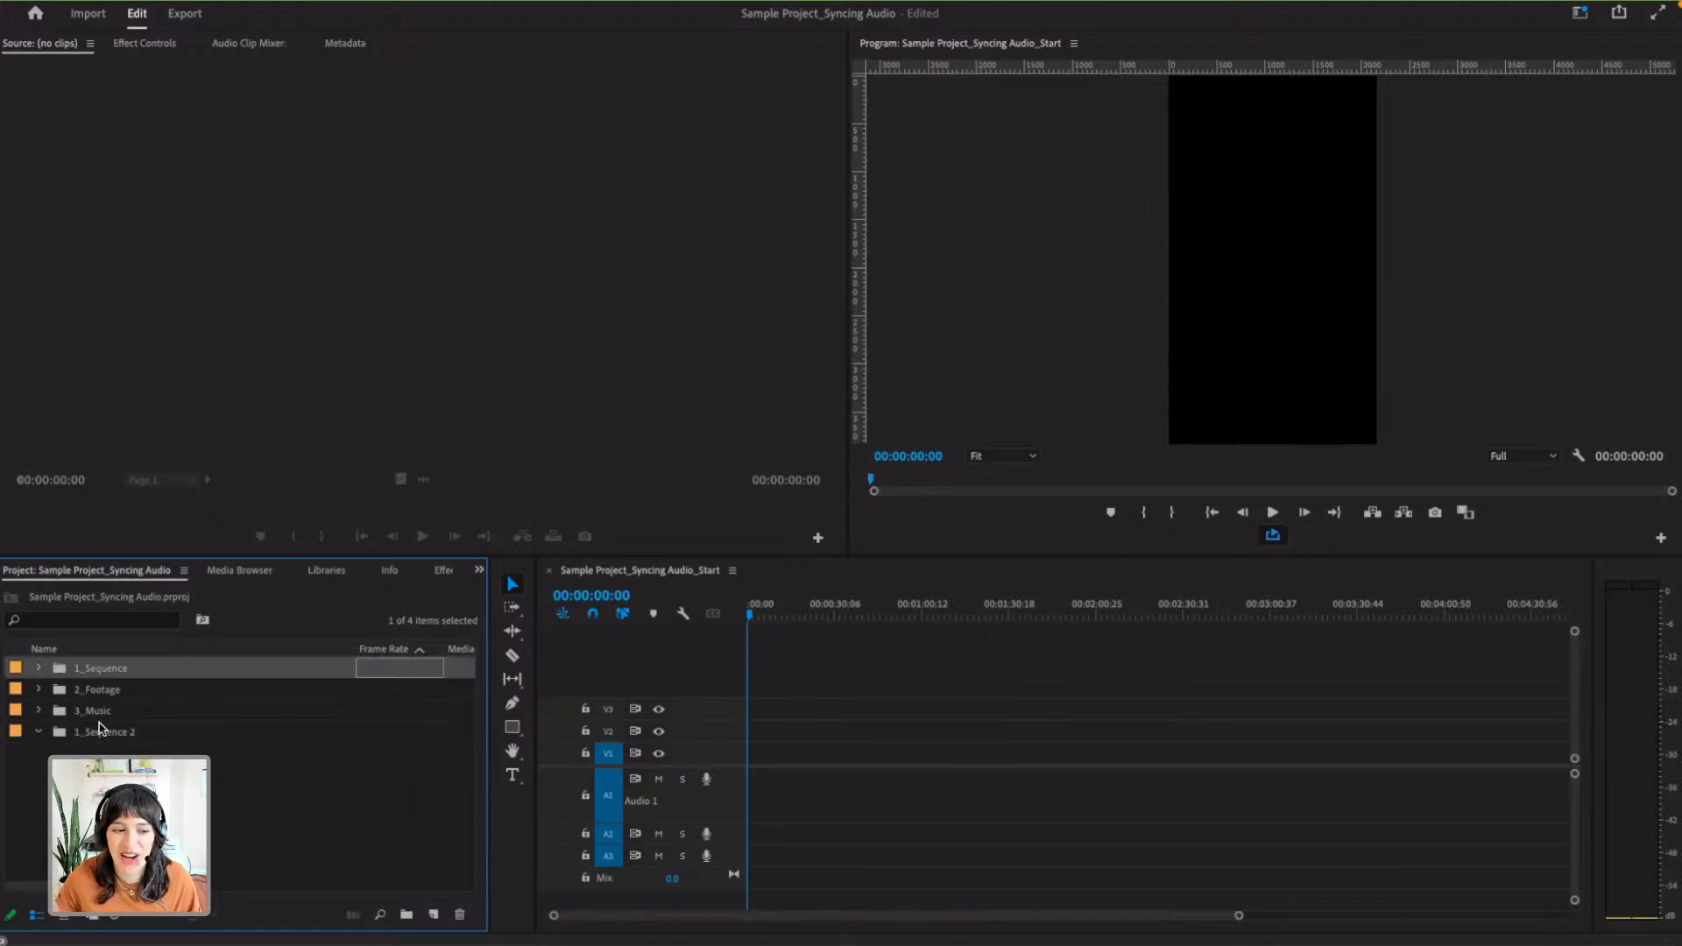
{"action": "left_click", "coordinate": [45, 734]}
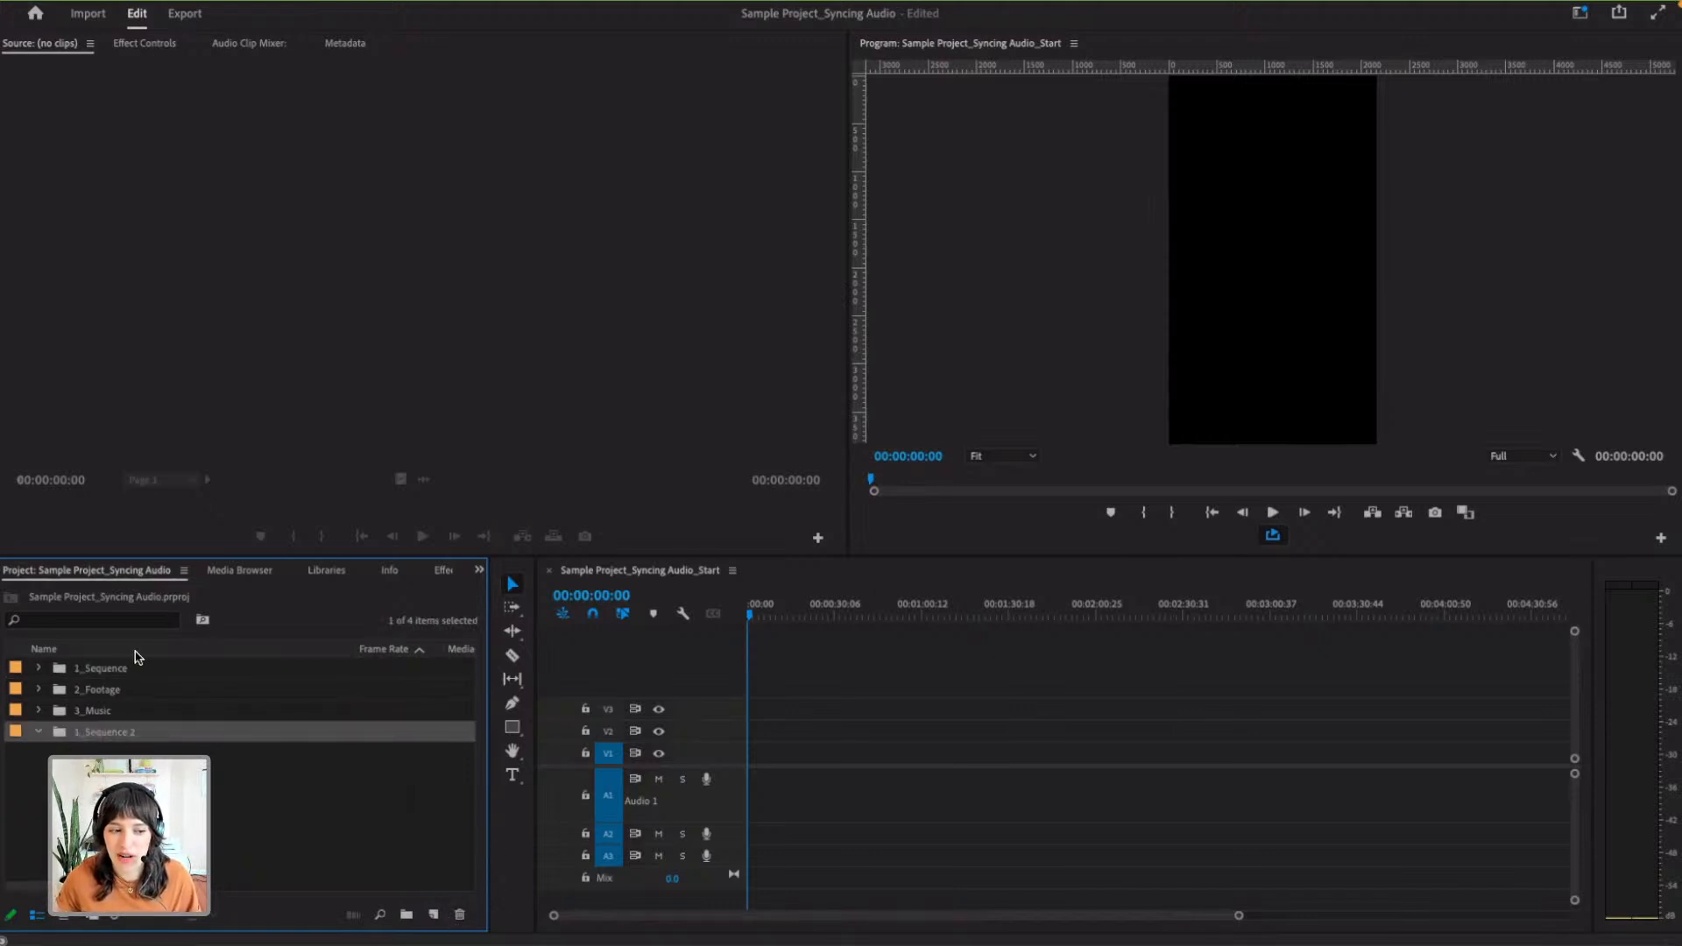
{"action": "left_click", "coordinate": [459, 915]}
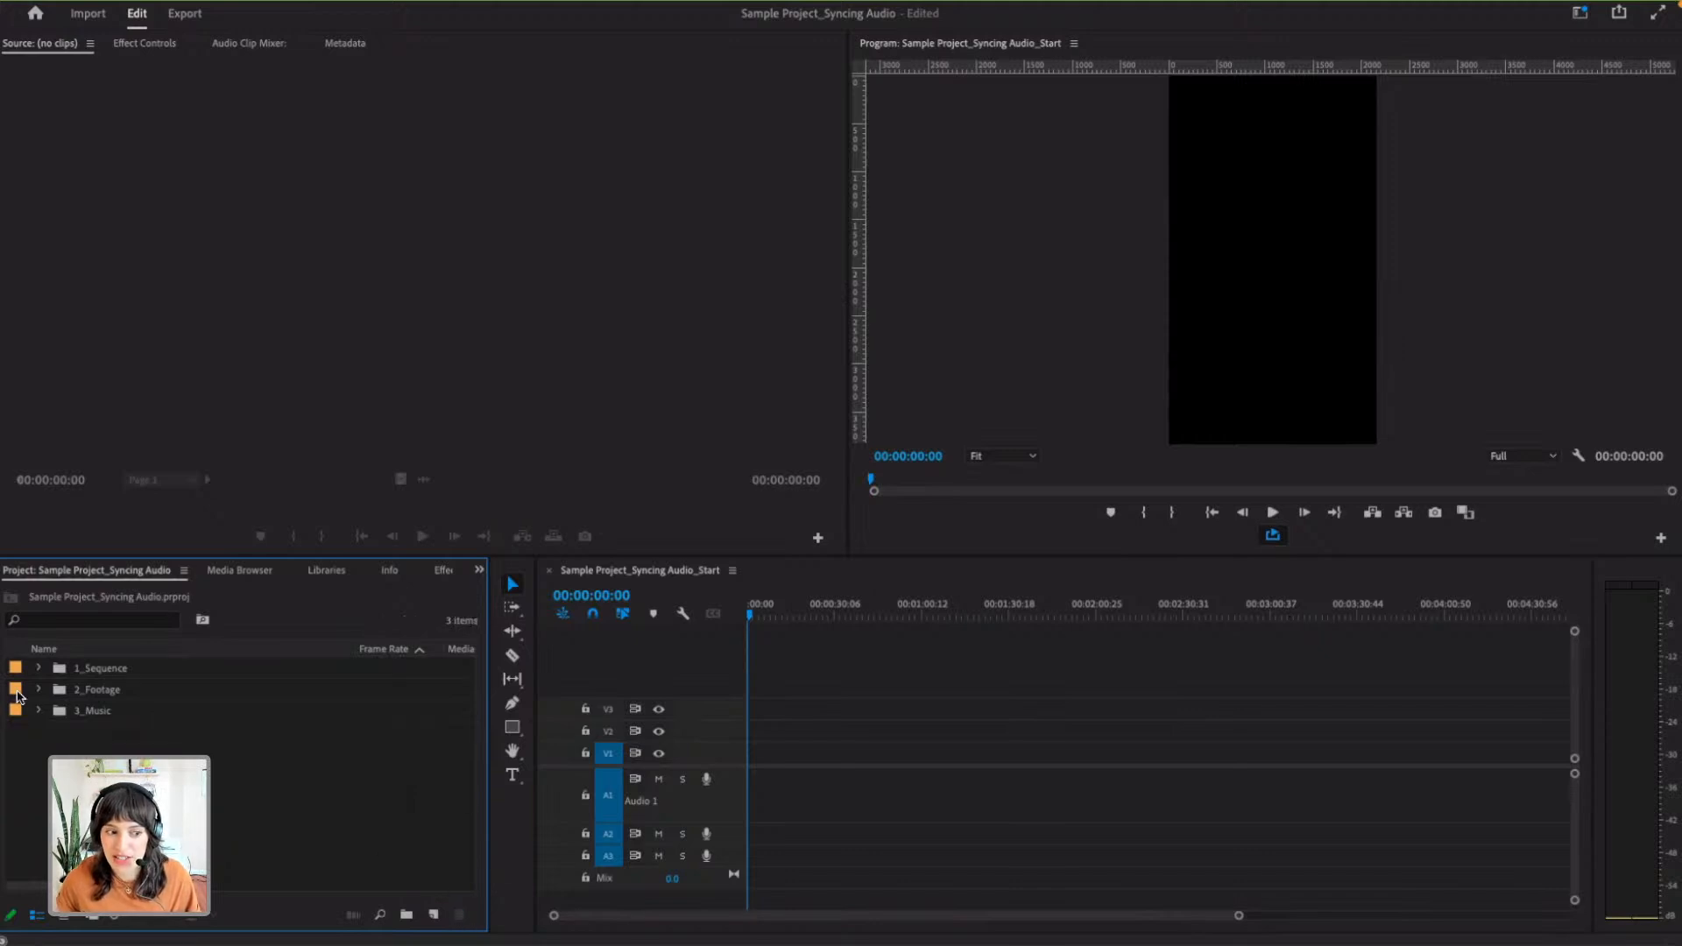
- Check the contents of the 1_Sequence bin and close the Sample Project_Syncing Audio_Start sequence in the timeline
{"action": "left_click", "coordinate": [44, 668]}
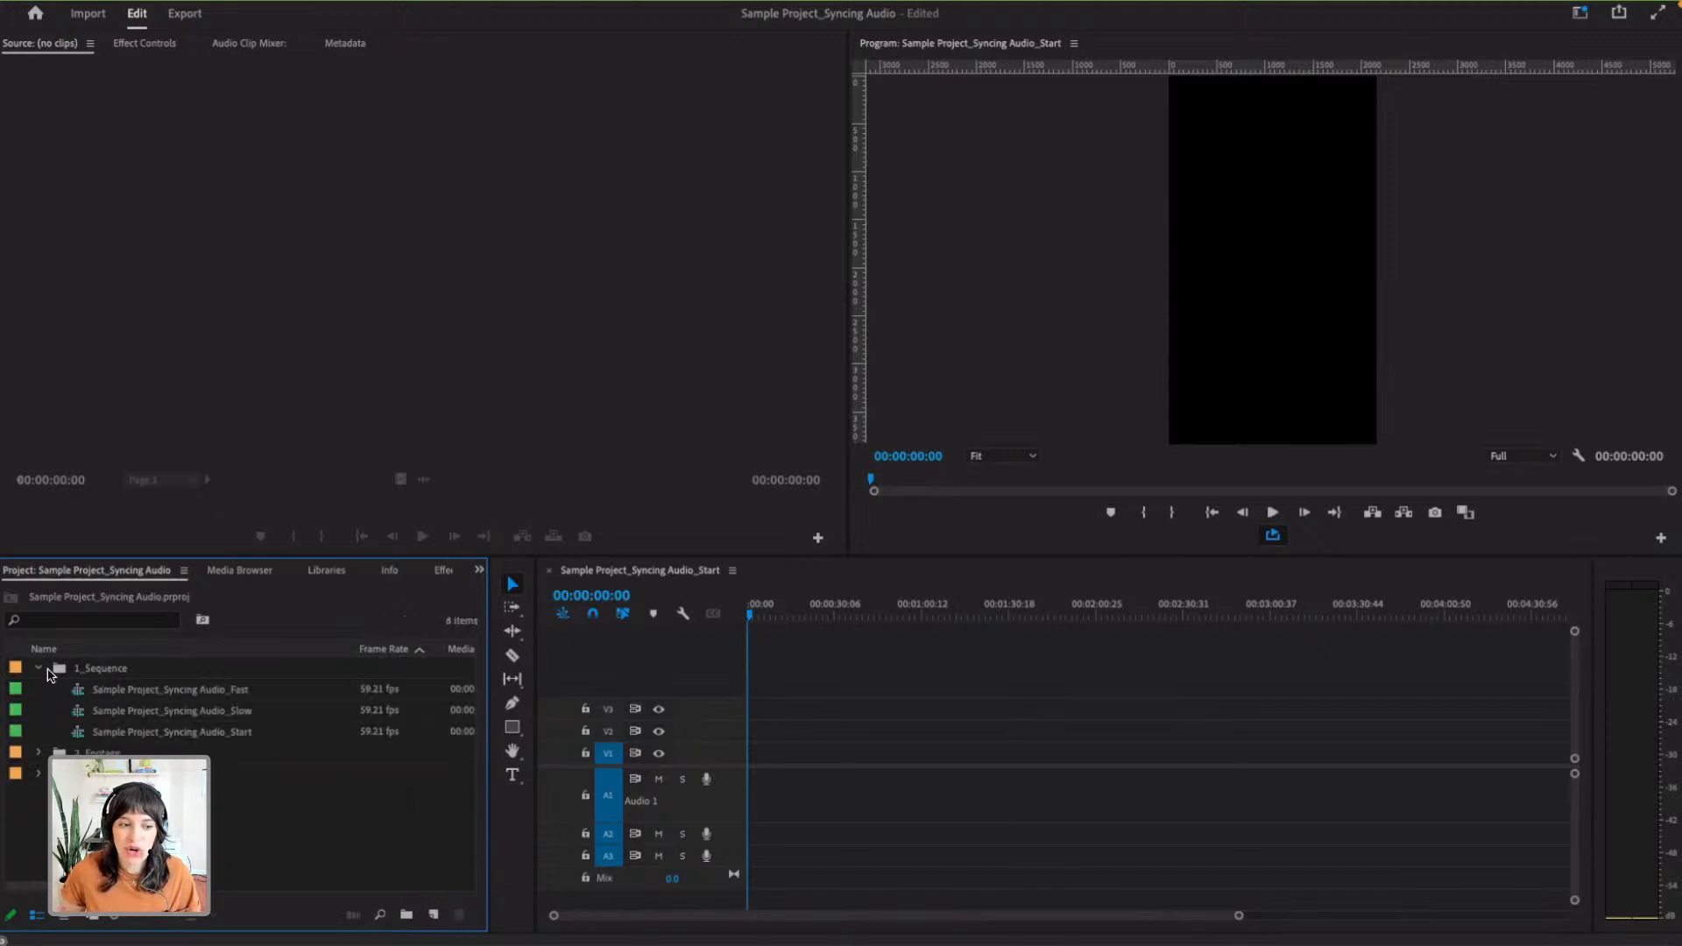
{"action": "left_click", "coordinate": [42, 671]}
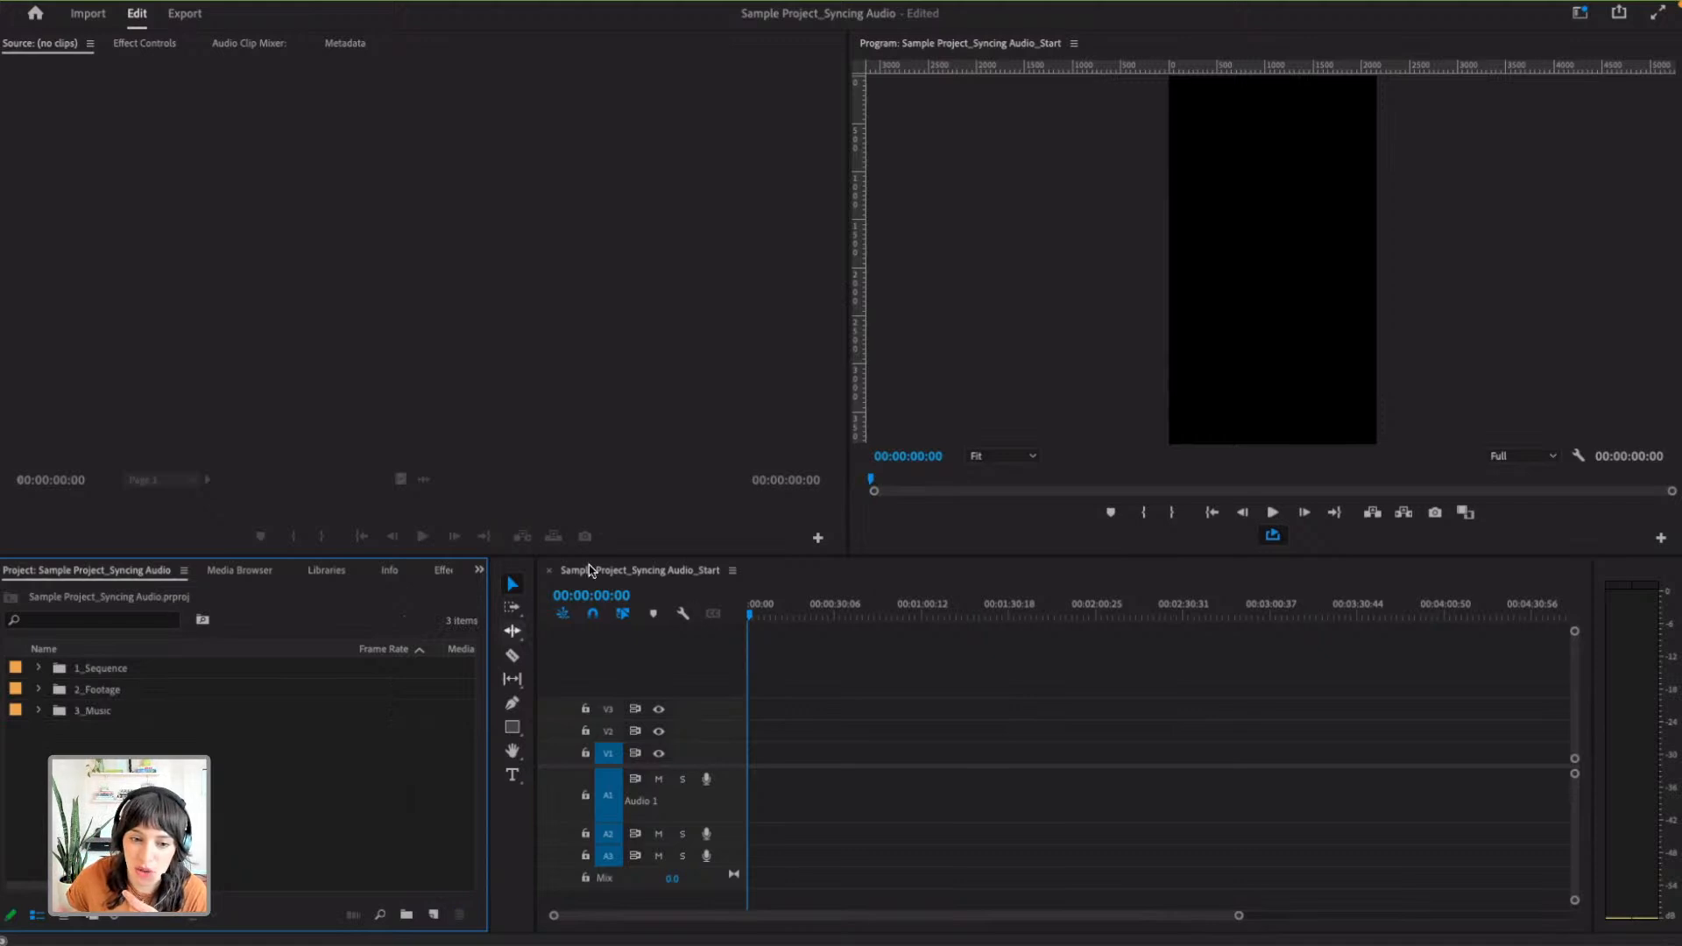
{"action": "left_click", "coordinate": [548, 571]}
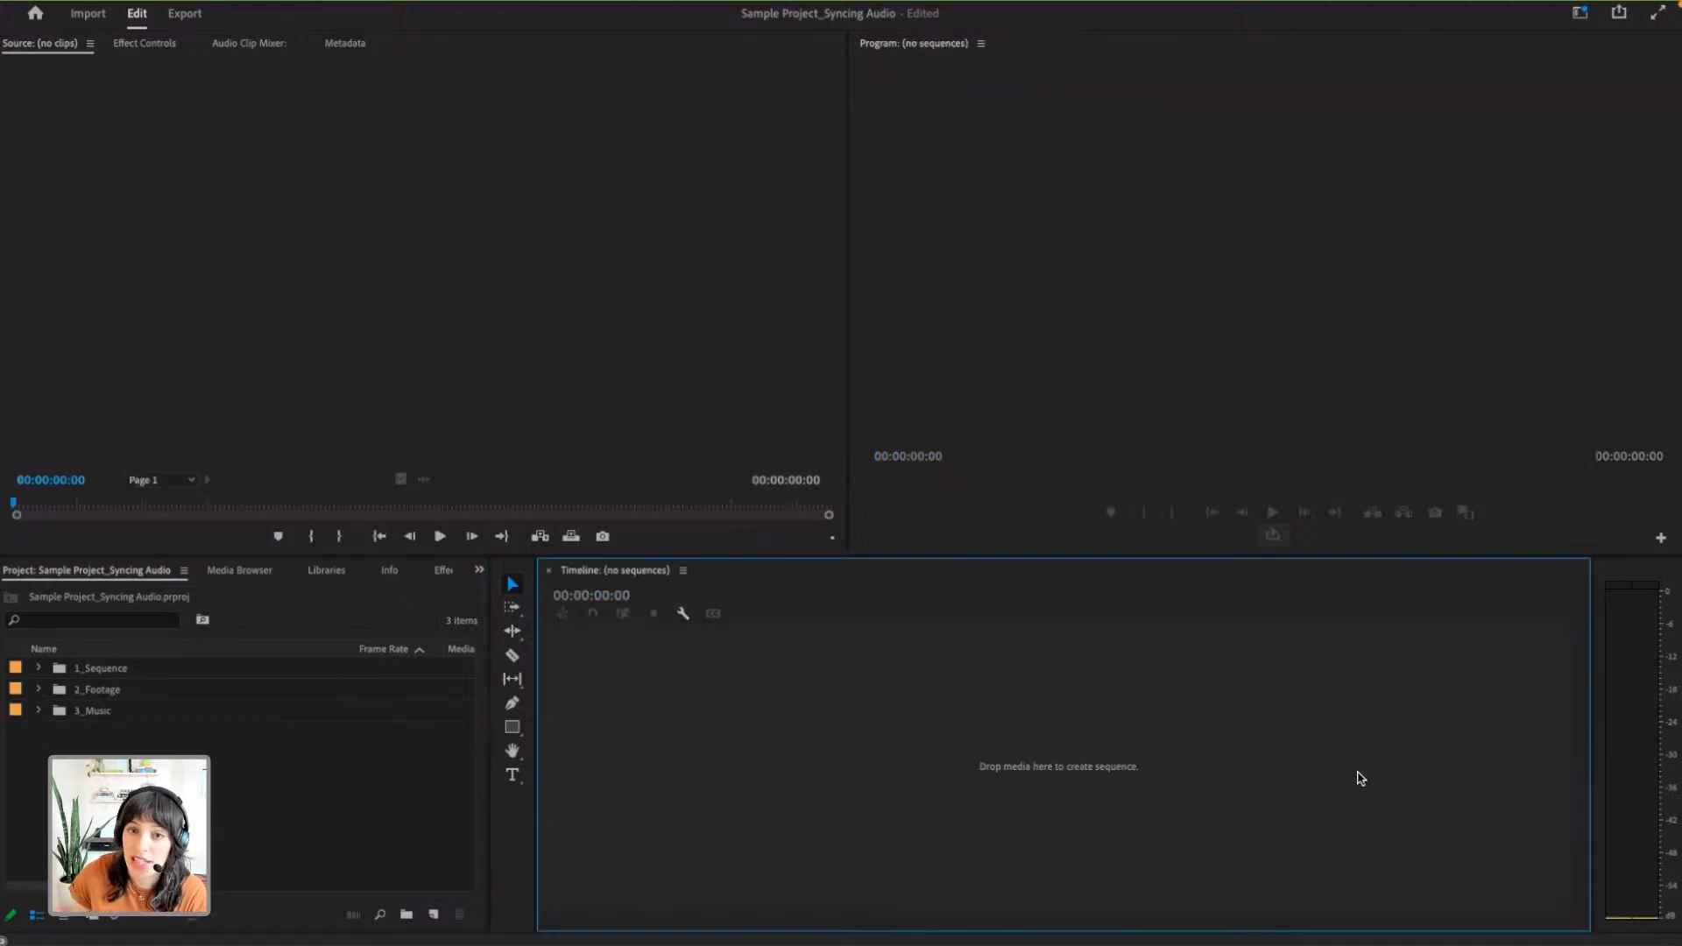
- Create a new sequence from the IMG_9640.mp4 clip in the 2_Footage bin and scrub the playhead to 00:00:03:29
{"action": "left_click", "coordinate": [38, 691]}
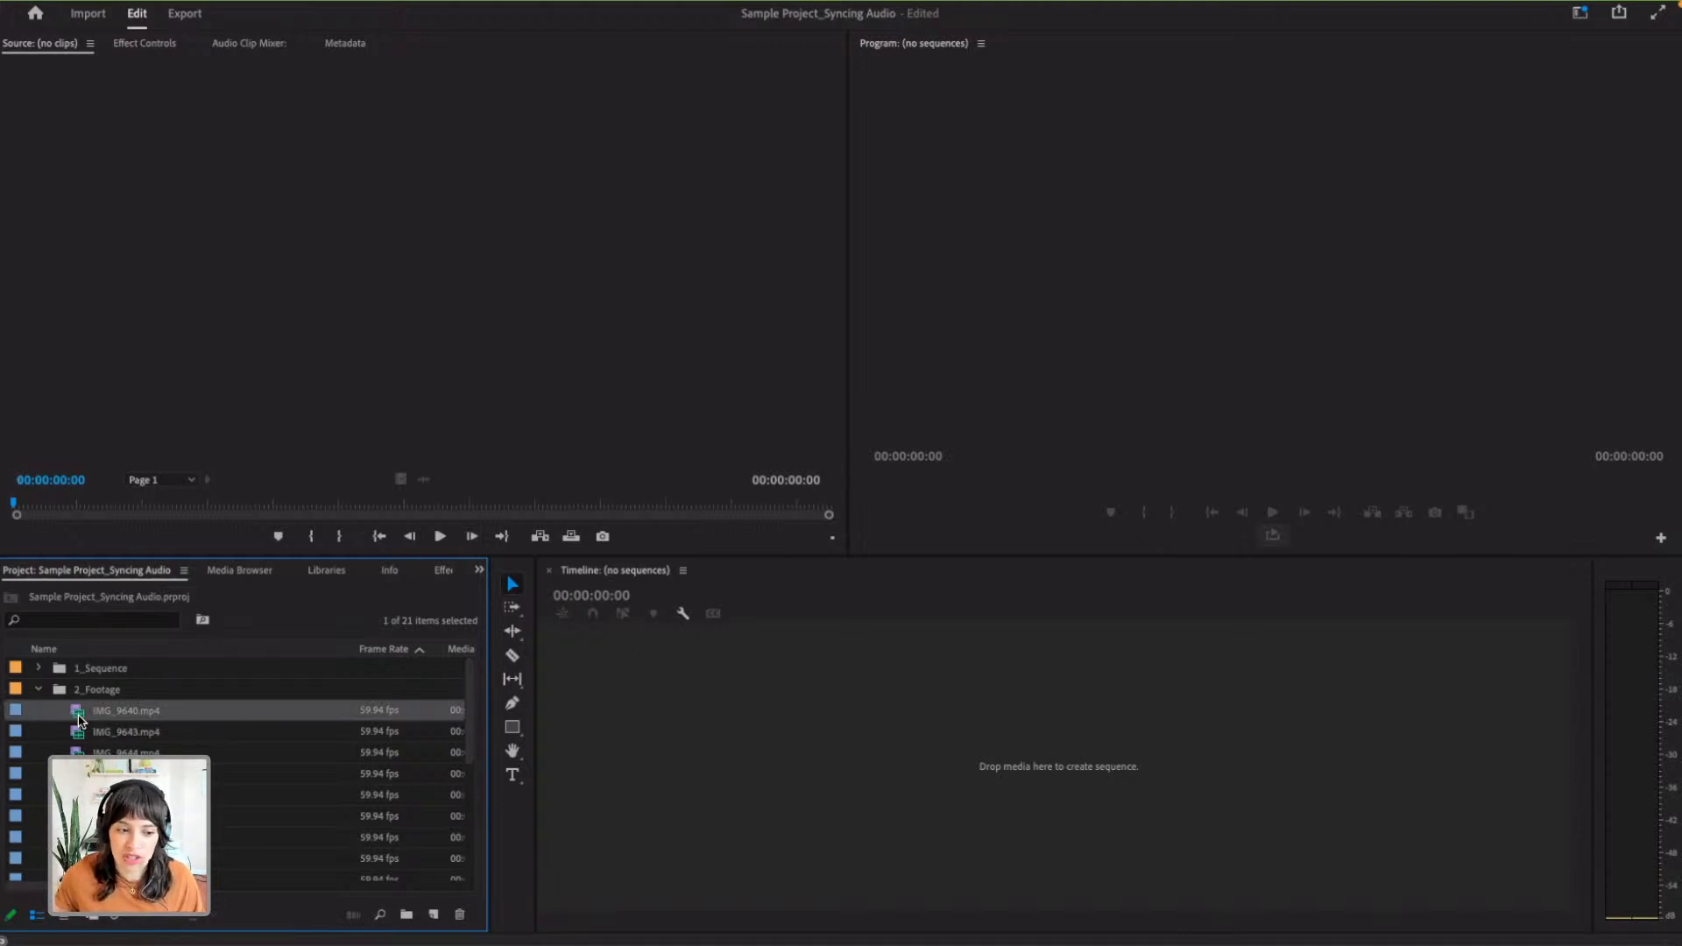
{"action": "left_click_drag", "start_coordinate": [120, 712], "coordinate": [713, 726]}
{"action": "left_click_drag", "start_coordinate": [755, 607], "coordinate": [993, 607]}
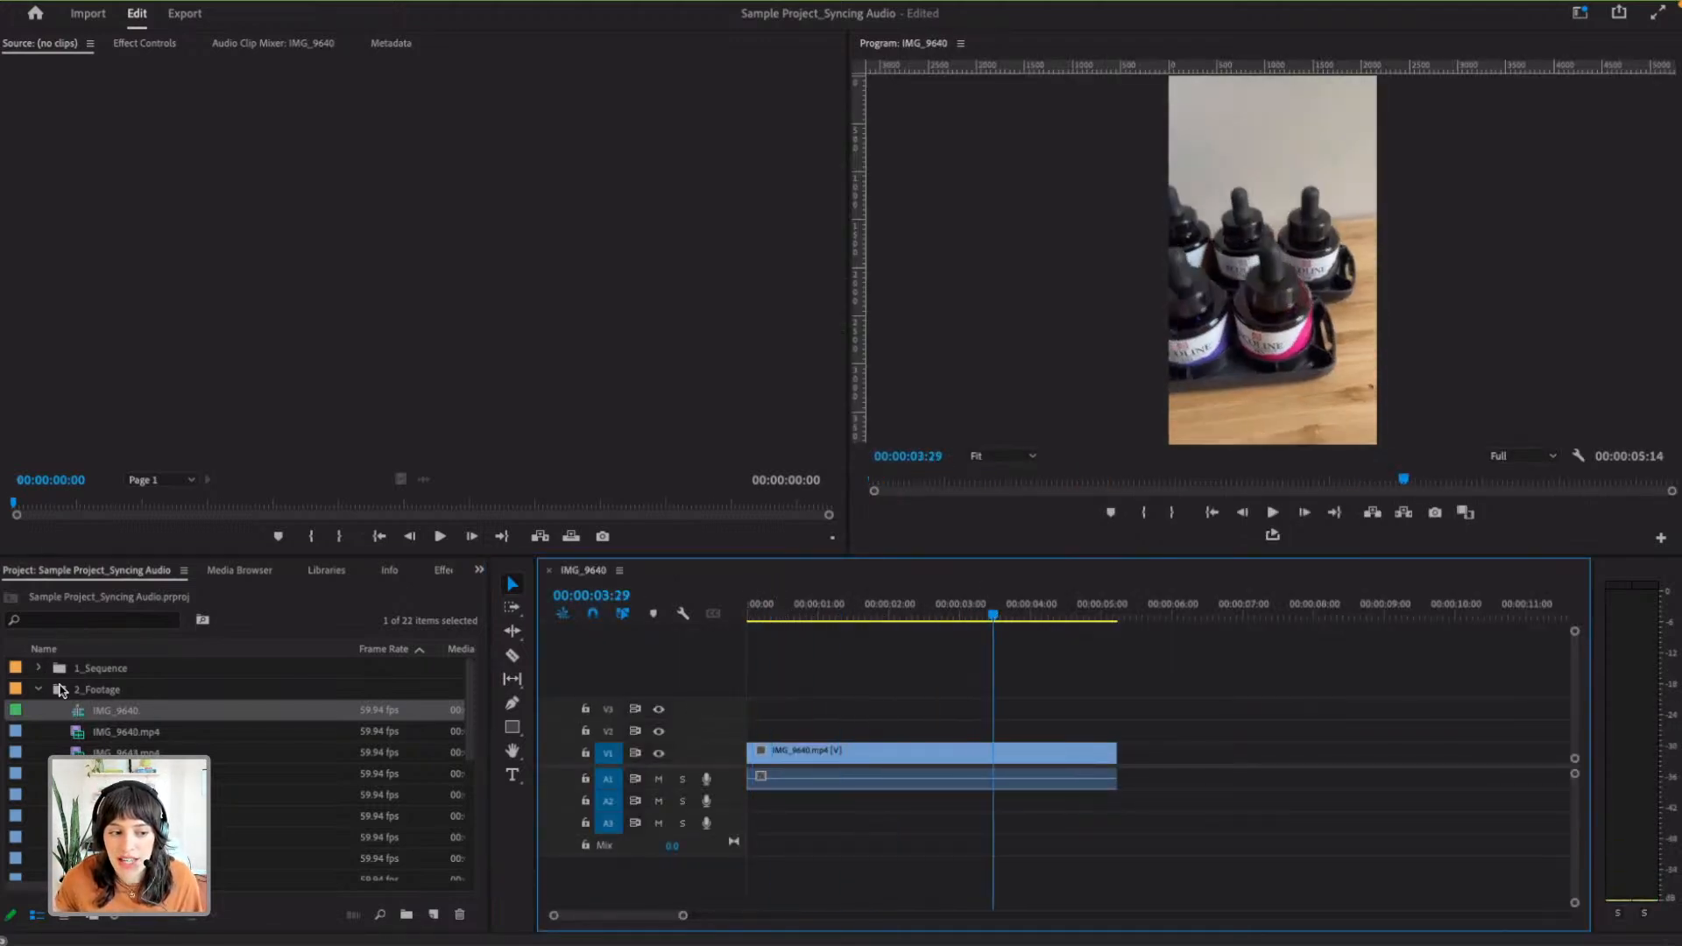
- Move the new IMG_9640 sequence out of the 2_Footage bin into the 1_Sequence bin
{"action": "left_click", "coordinate": [39, 690]}
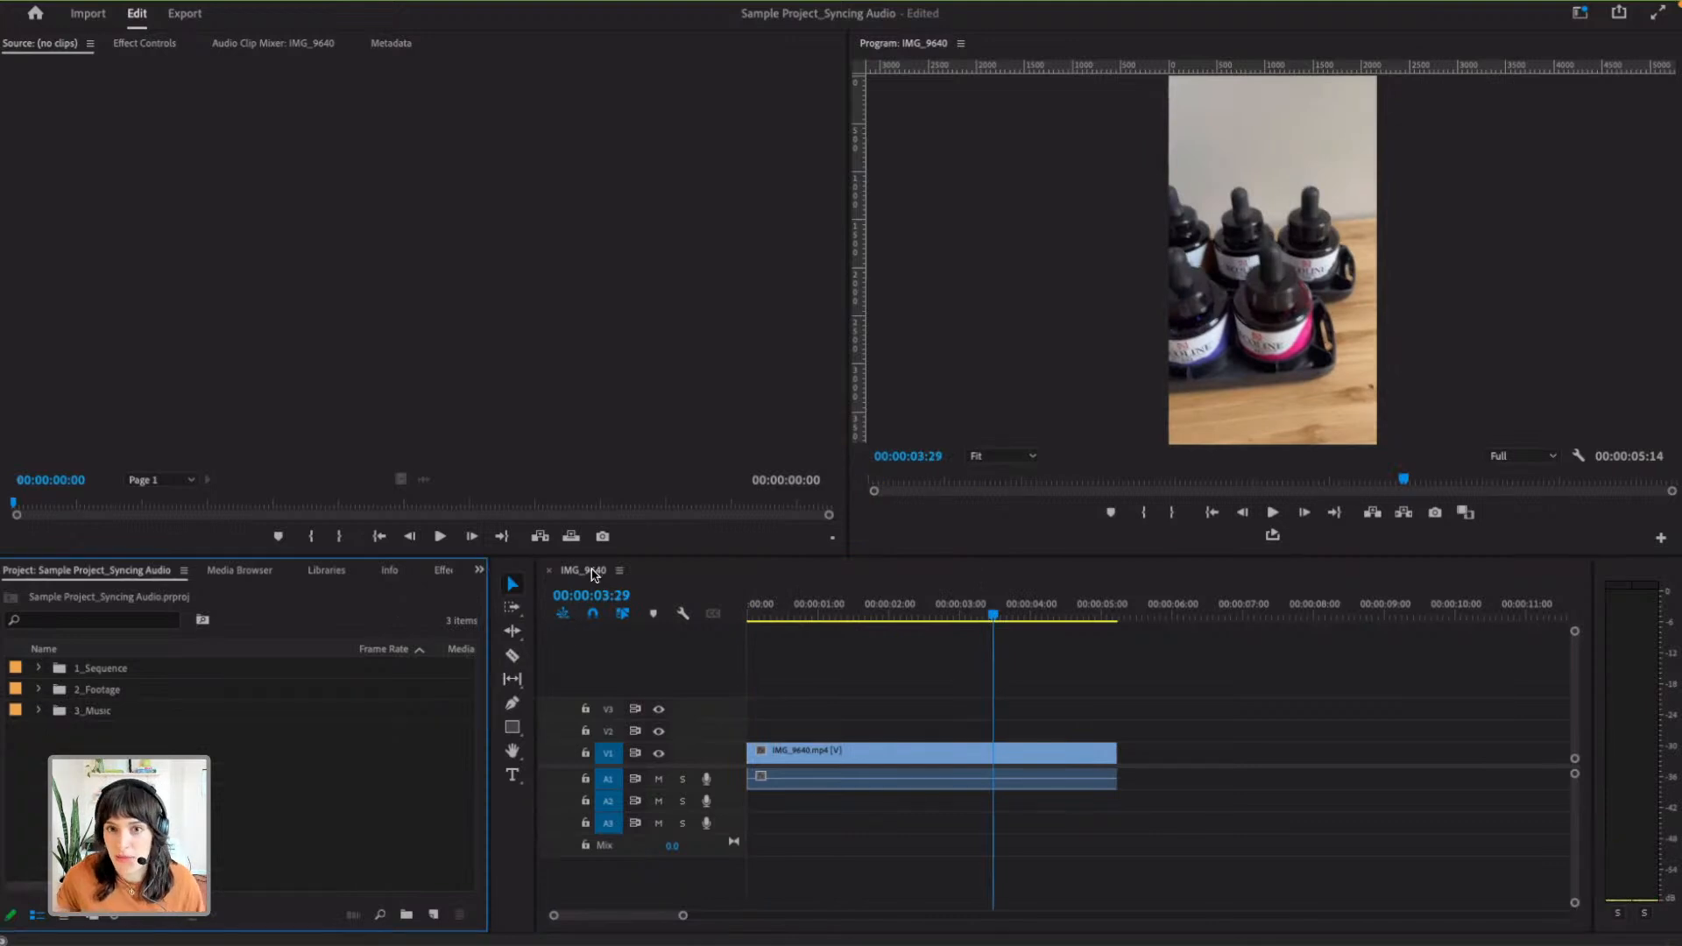
{"action": "left_click", "coordinate": [38, 669]}
{"action": "left_click", "coordinate": [38, 773]}
{"action": "left_click", "coordinate": [38, 755]}
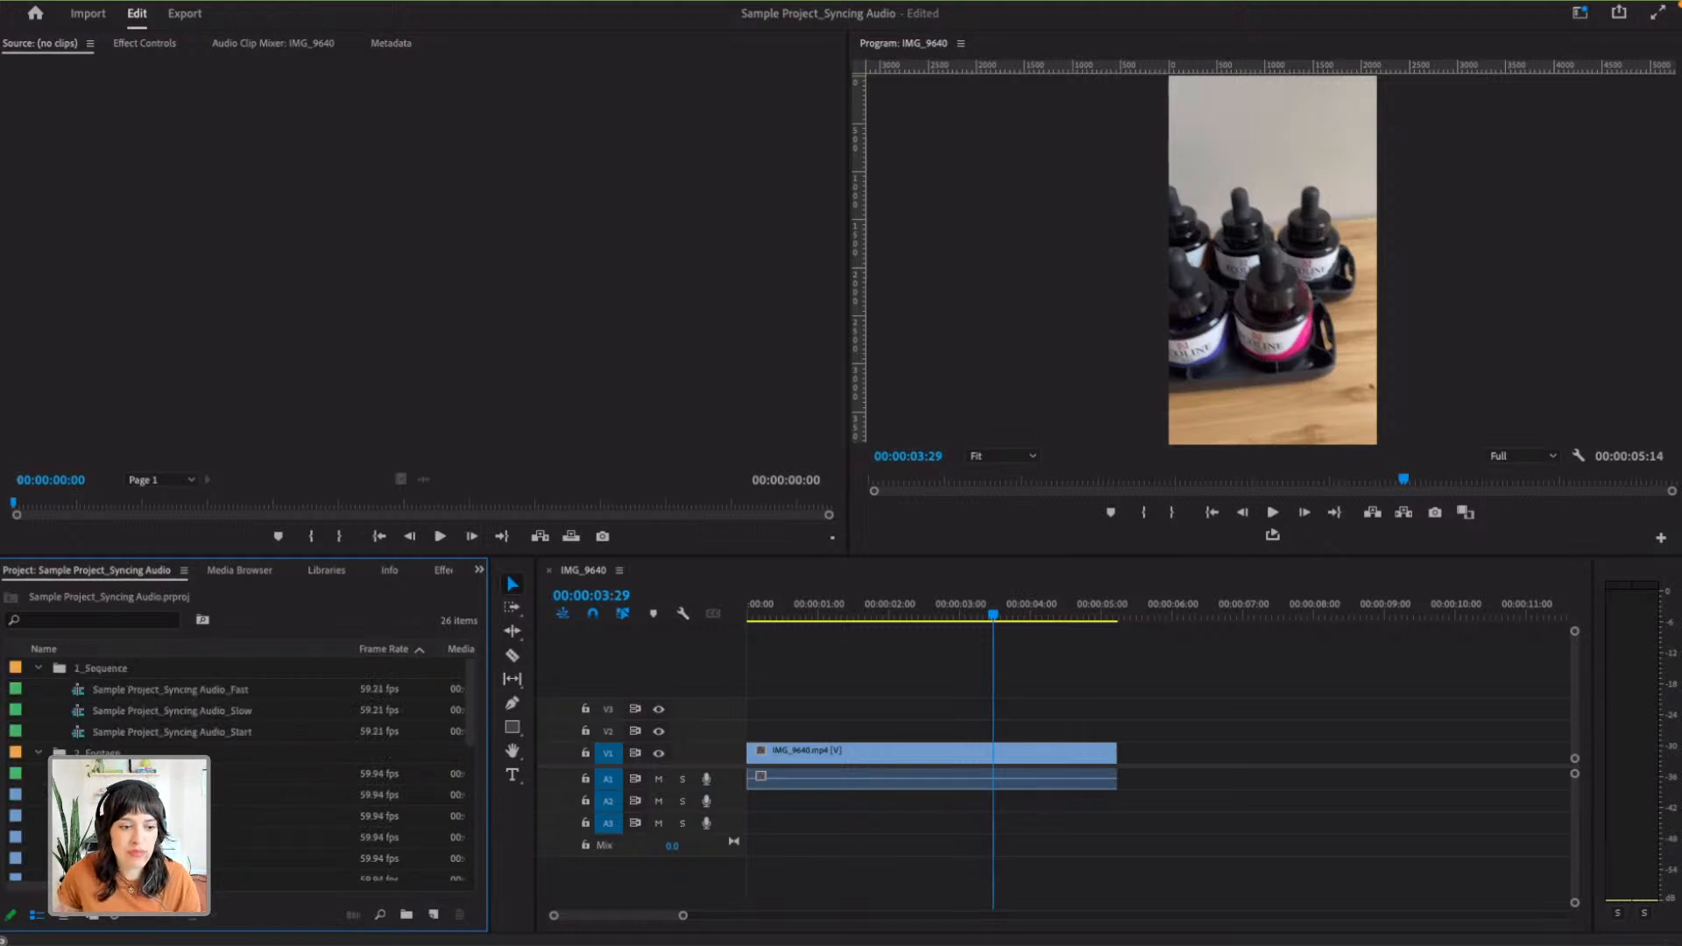
{"action": "left_click", "coordinate": [123, 774]}
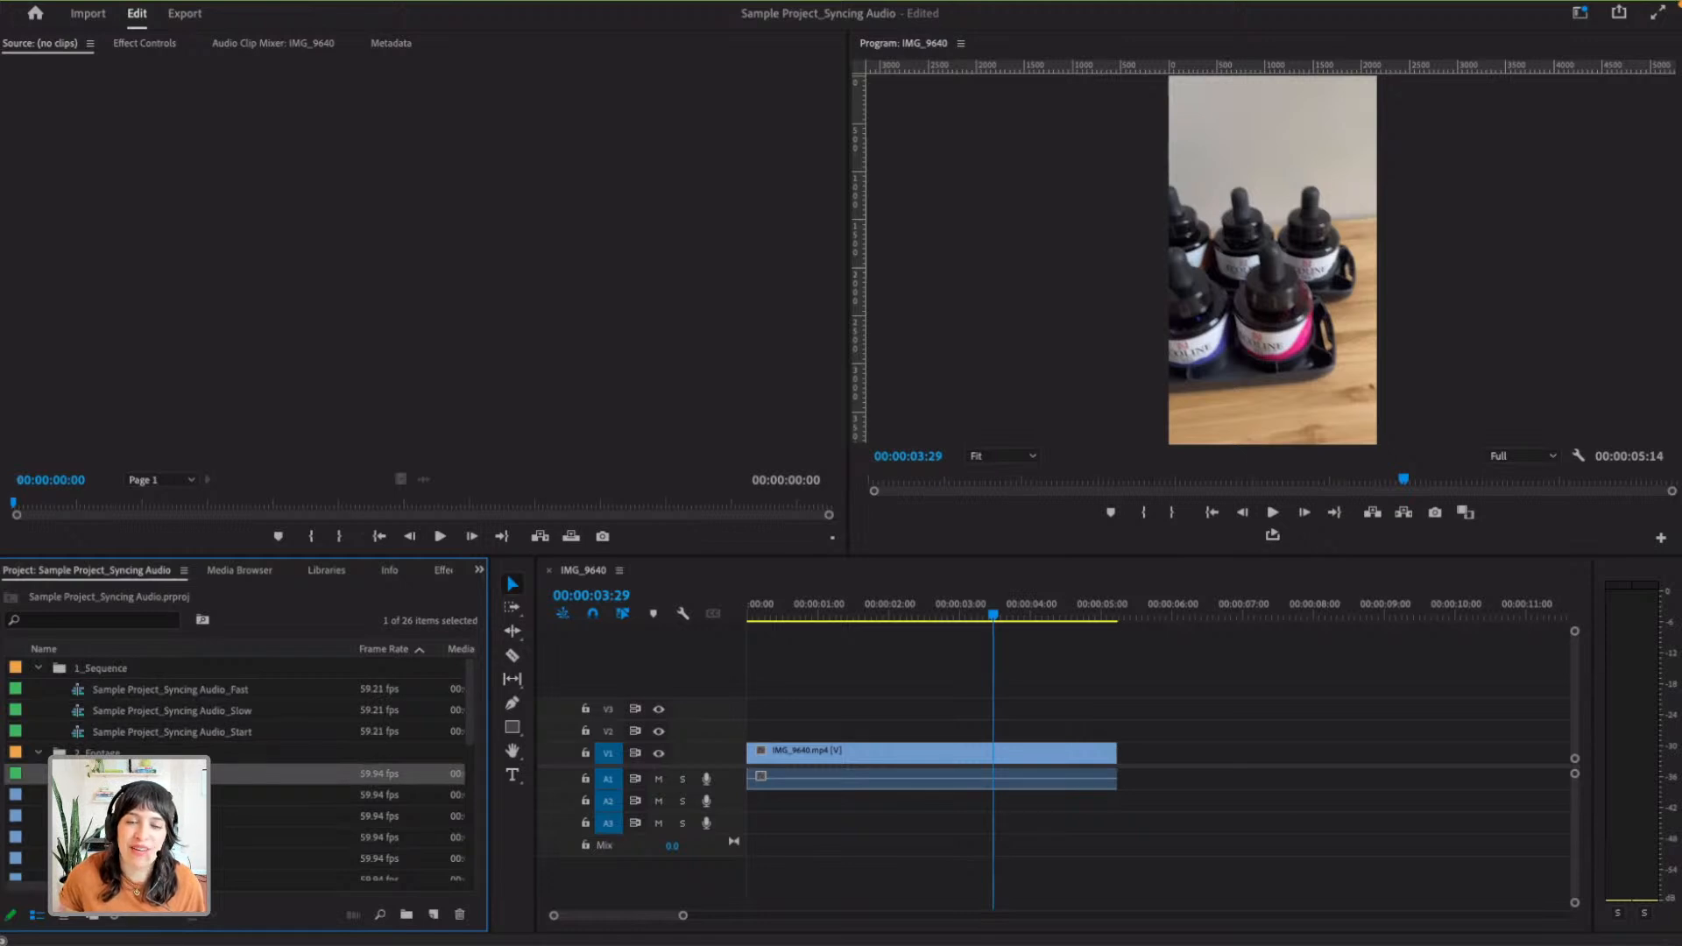
{"action": "left_click", "coordinate": [98, 753]}
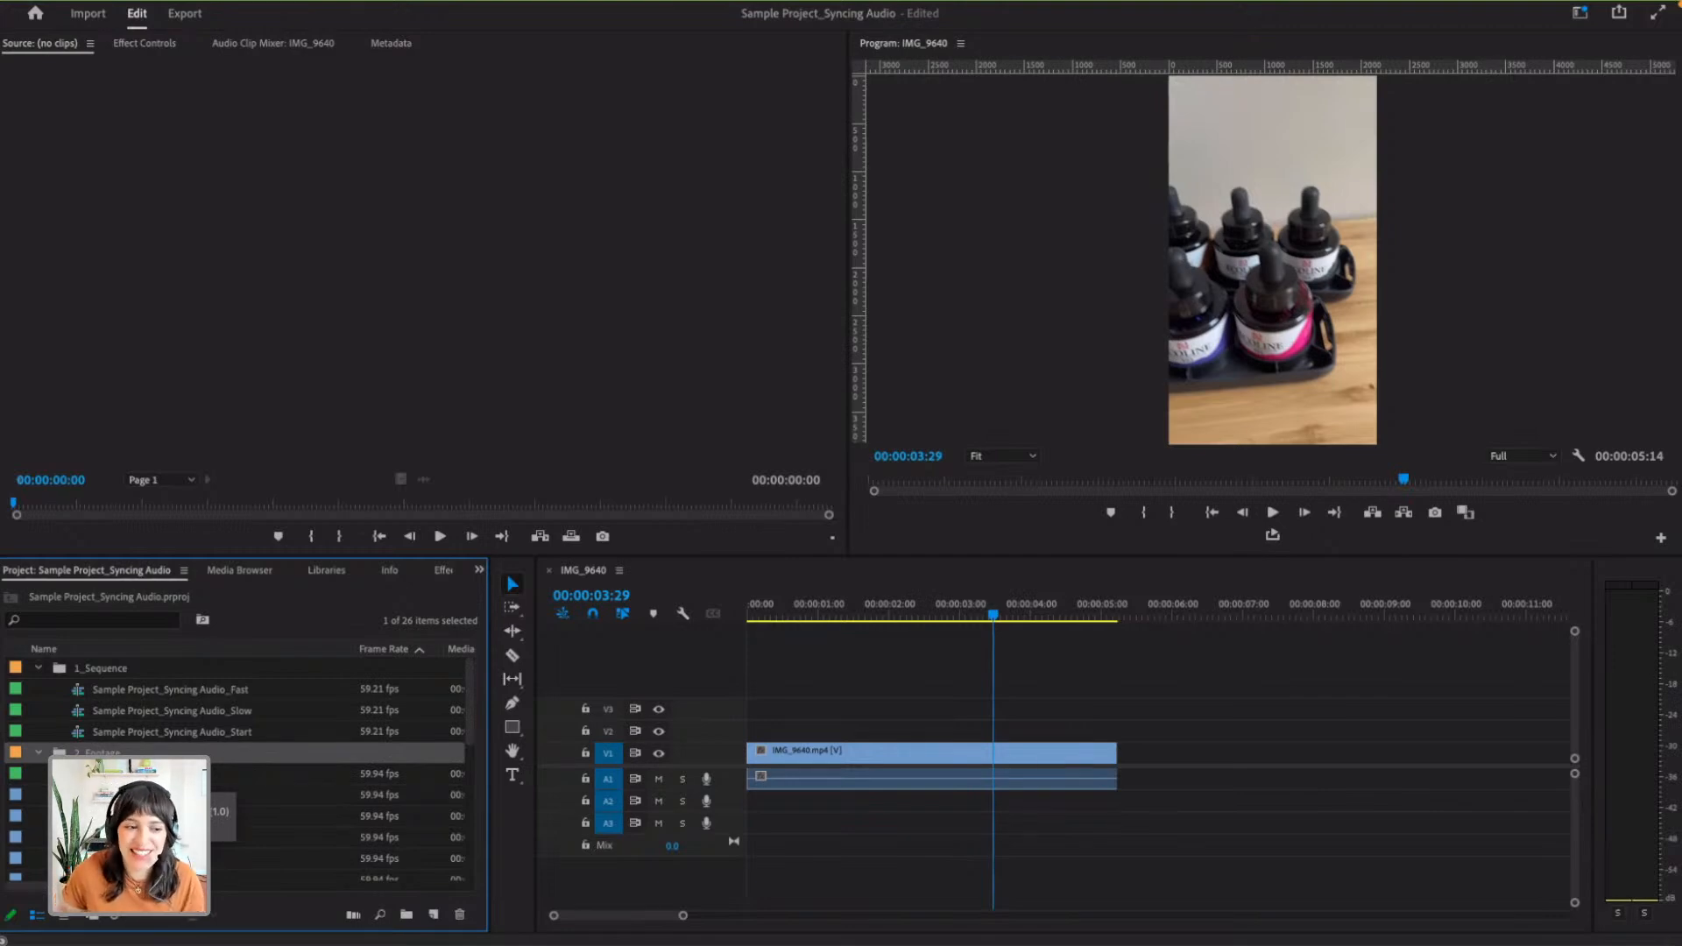
{"action": "left_click", "coordinate": [119, 775]}
{"action": "left_click_drag", "start_coordinate": [119, 774], "coordinate": [103, 679]}
- Rename the IMG_9640 sequence in the 1_Sequence bin as 00_Starter
{"action": "left_click", "coordinate": [109, 751]}
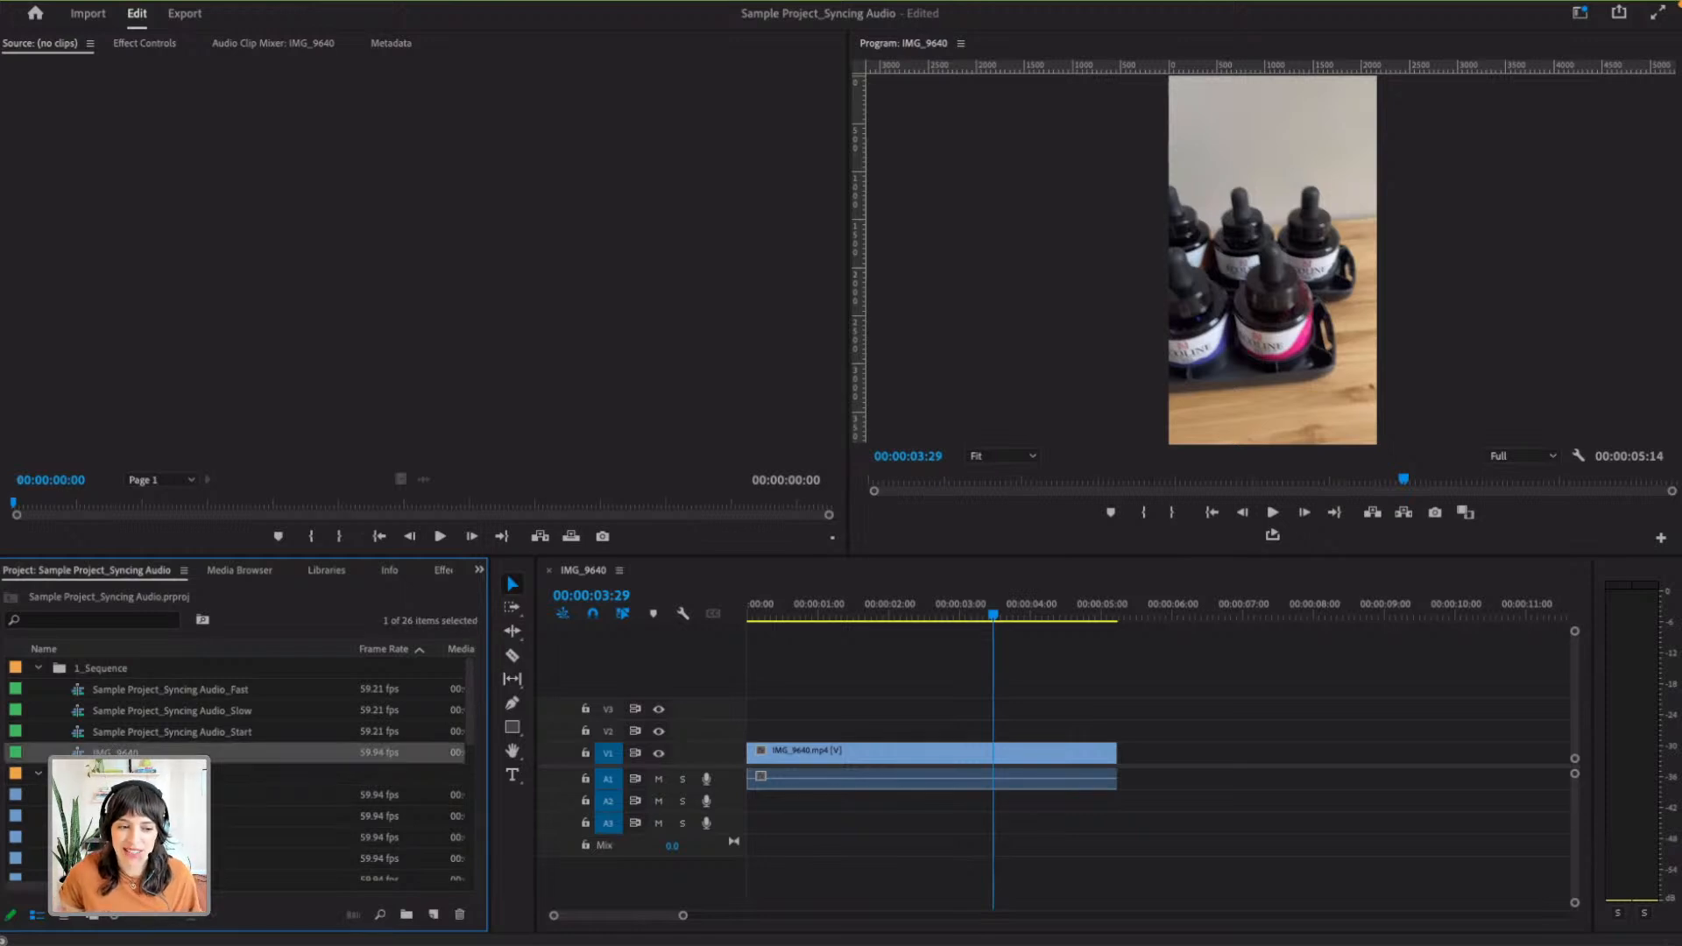
{"action": "left_click", "coordinate": [109, 751]}
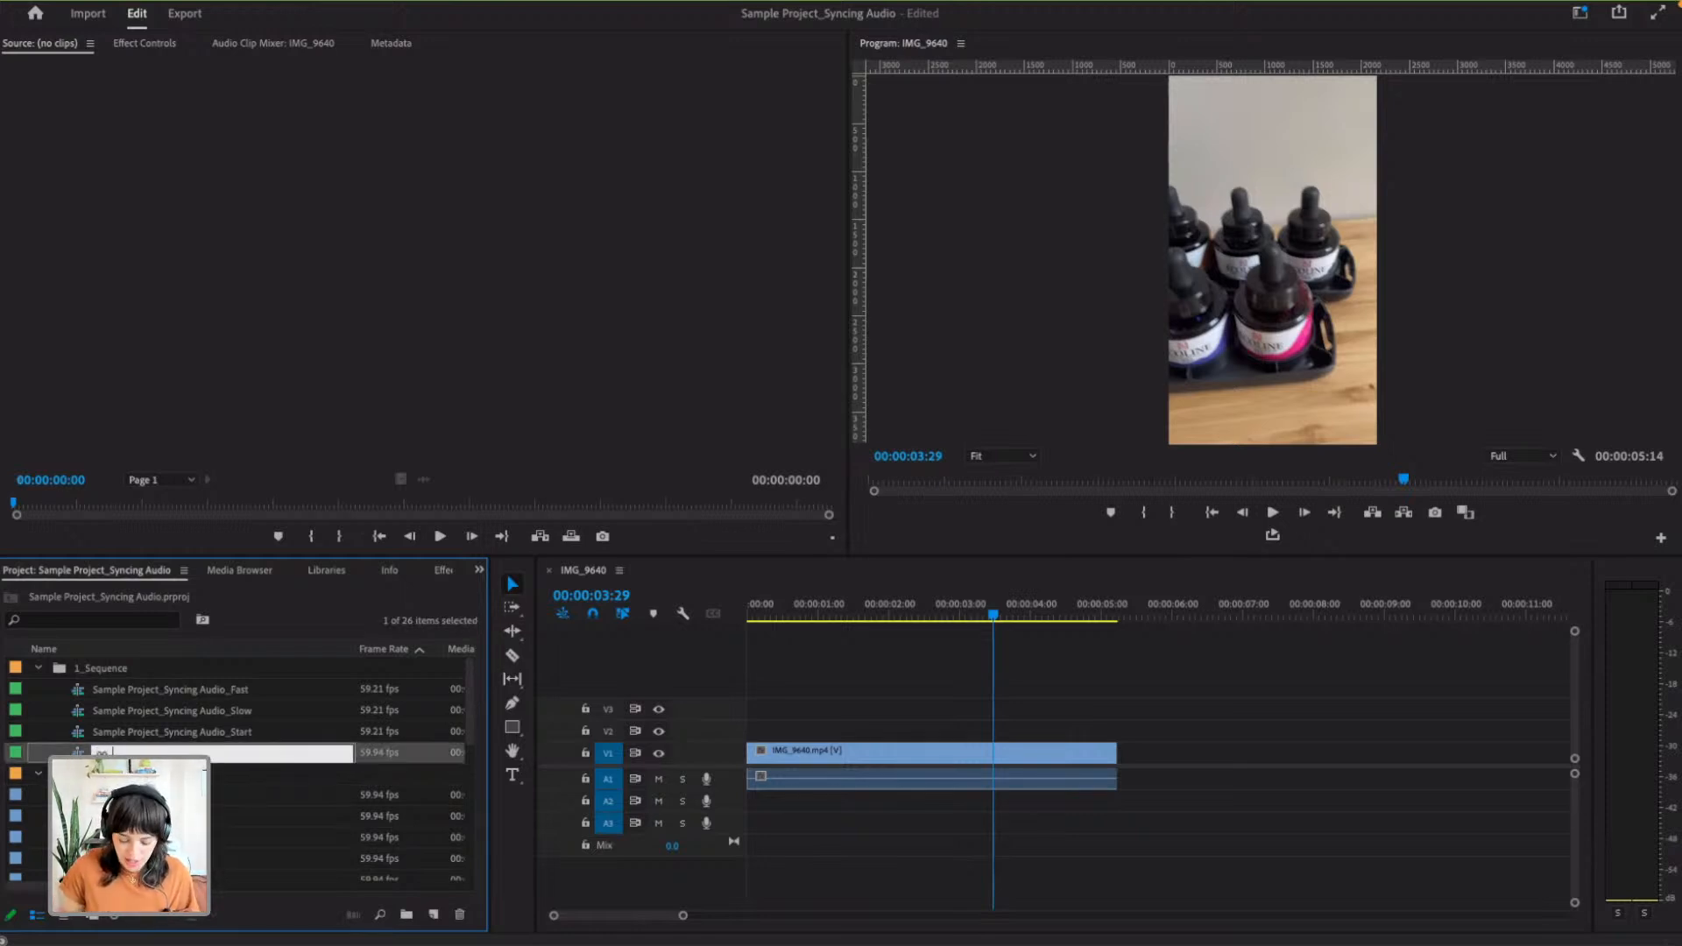
{"action": "type", "text": "00_STarter"}
{"action": "key", "text": "Tab"}
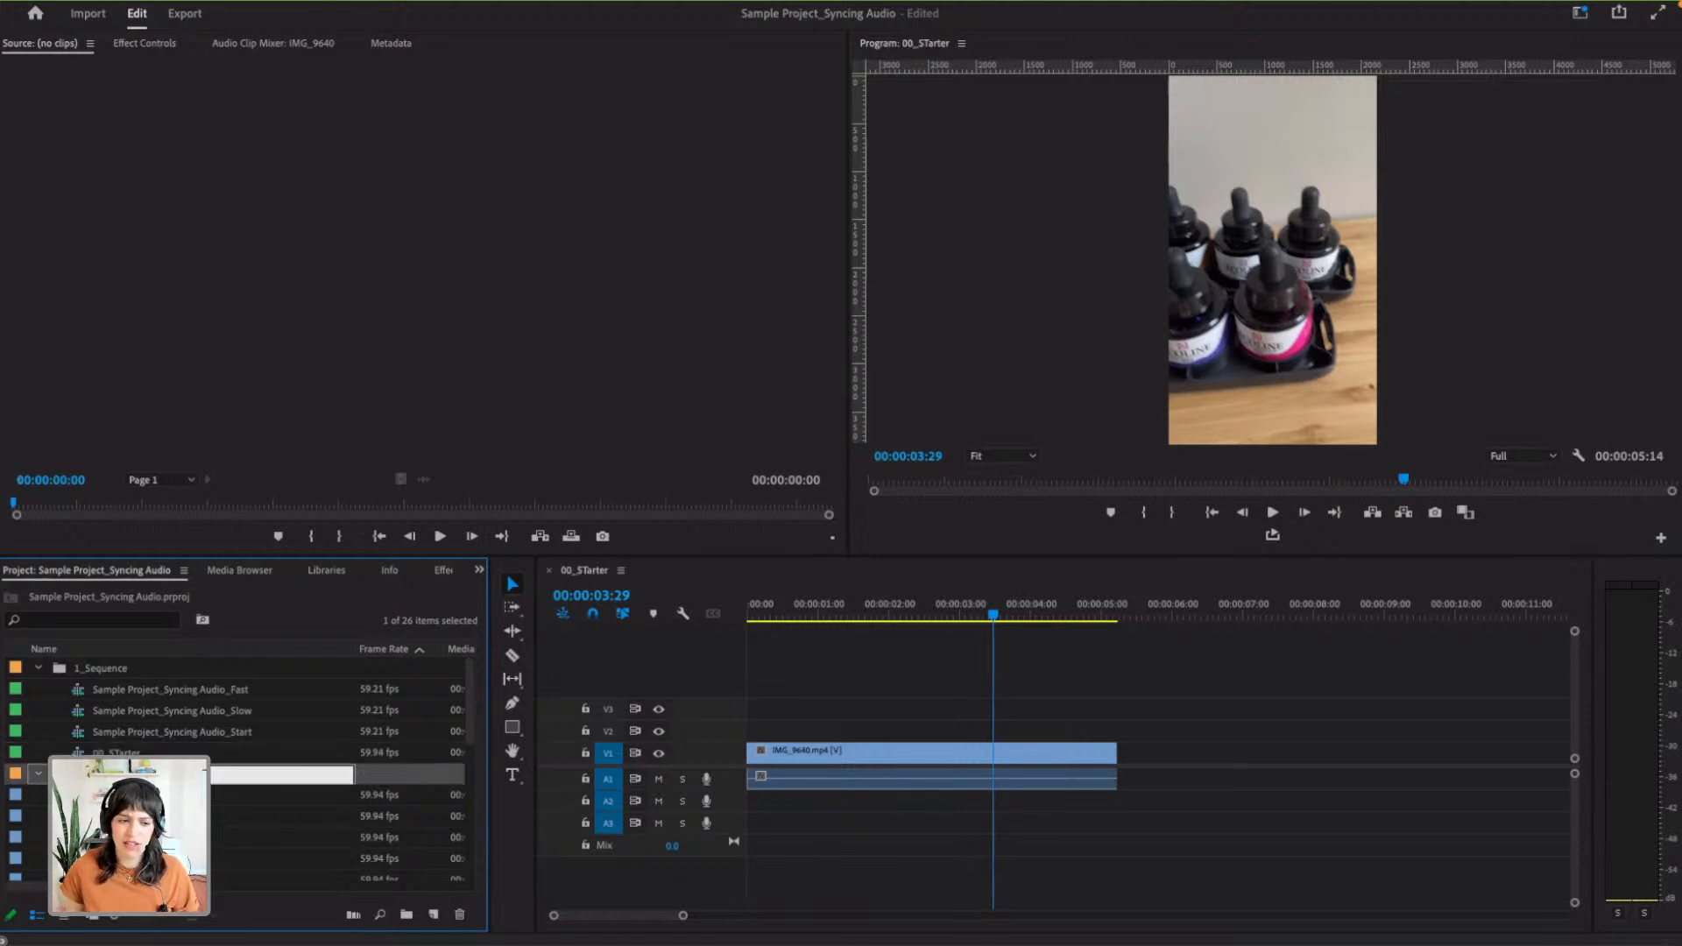
{"action": "left_click", "coordinate": [117, 751]}
{"action": "left_click", "coordinate": [121, 752]}
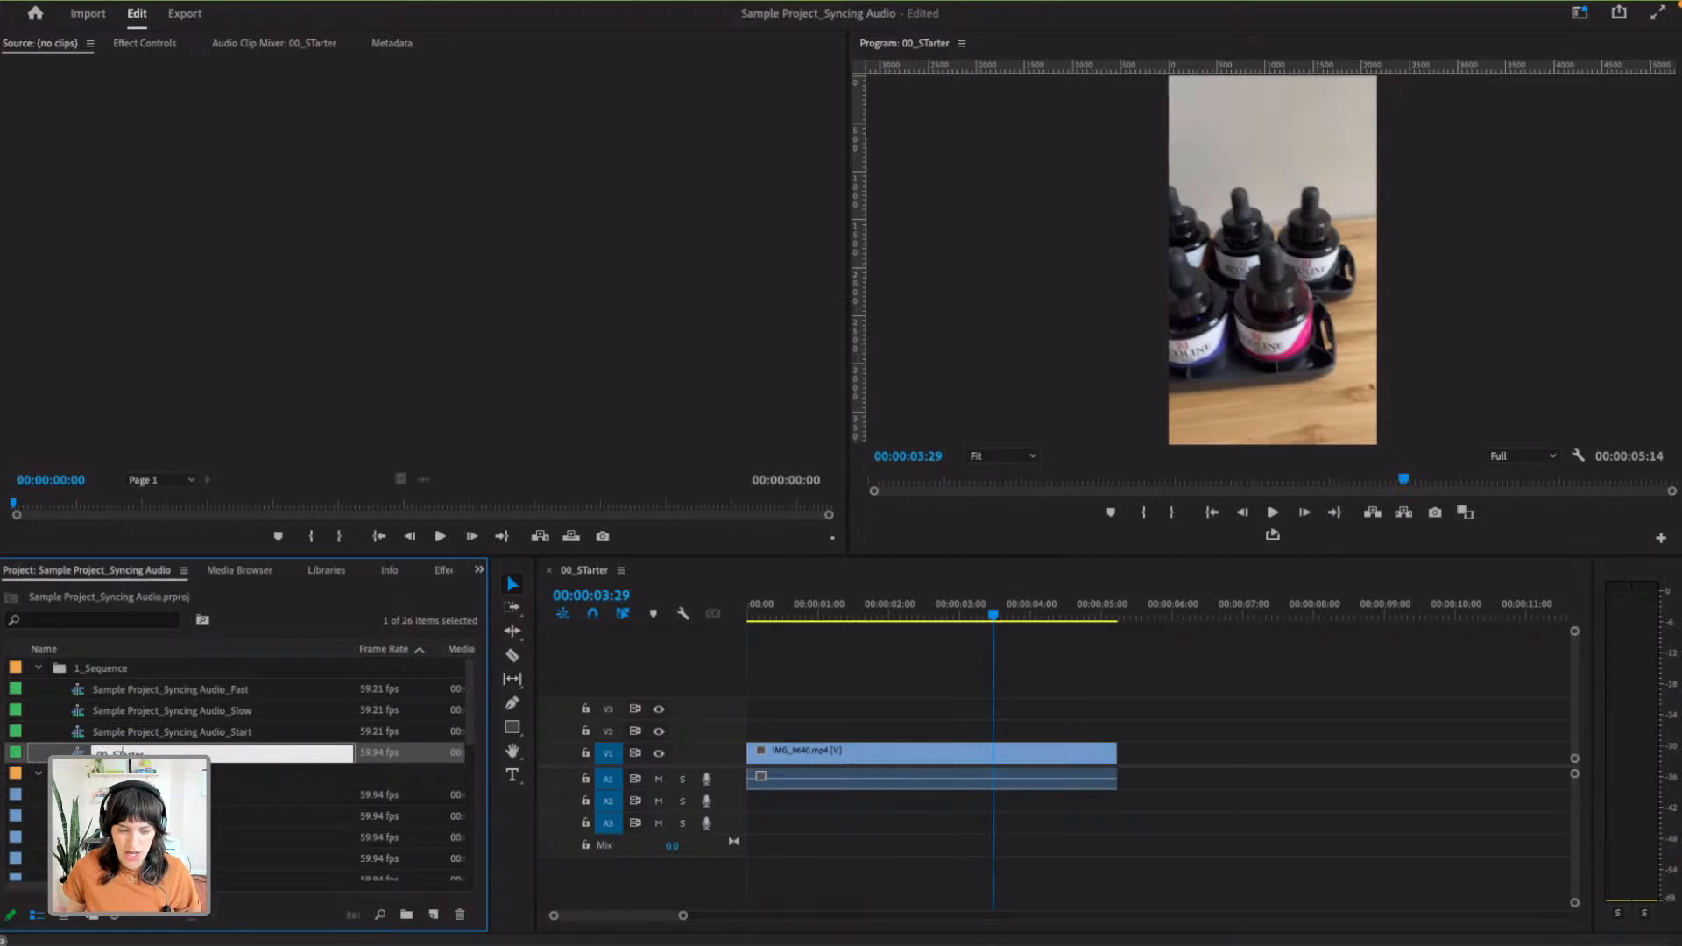
{"action": "key", "text": "Tab"}
{"action": "left_click", "coordinate": [575, 570]}
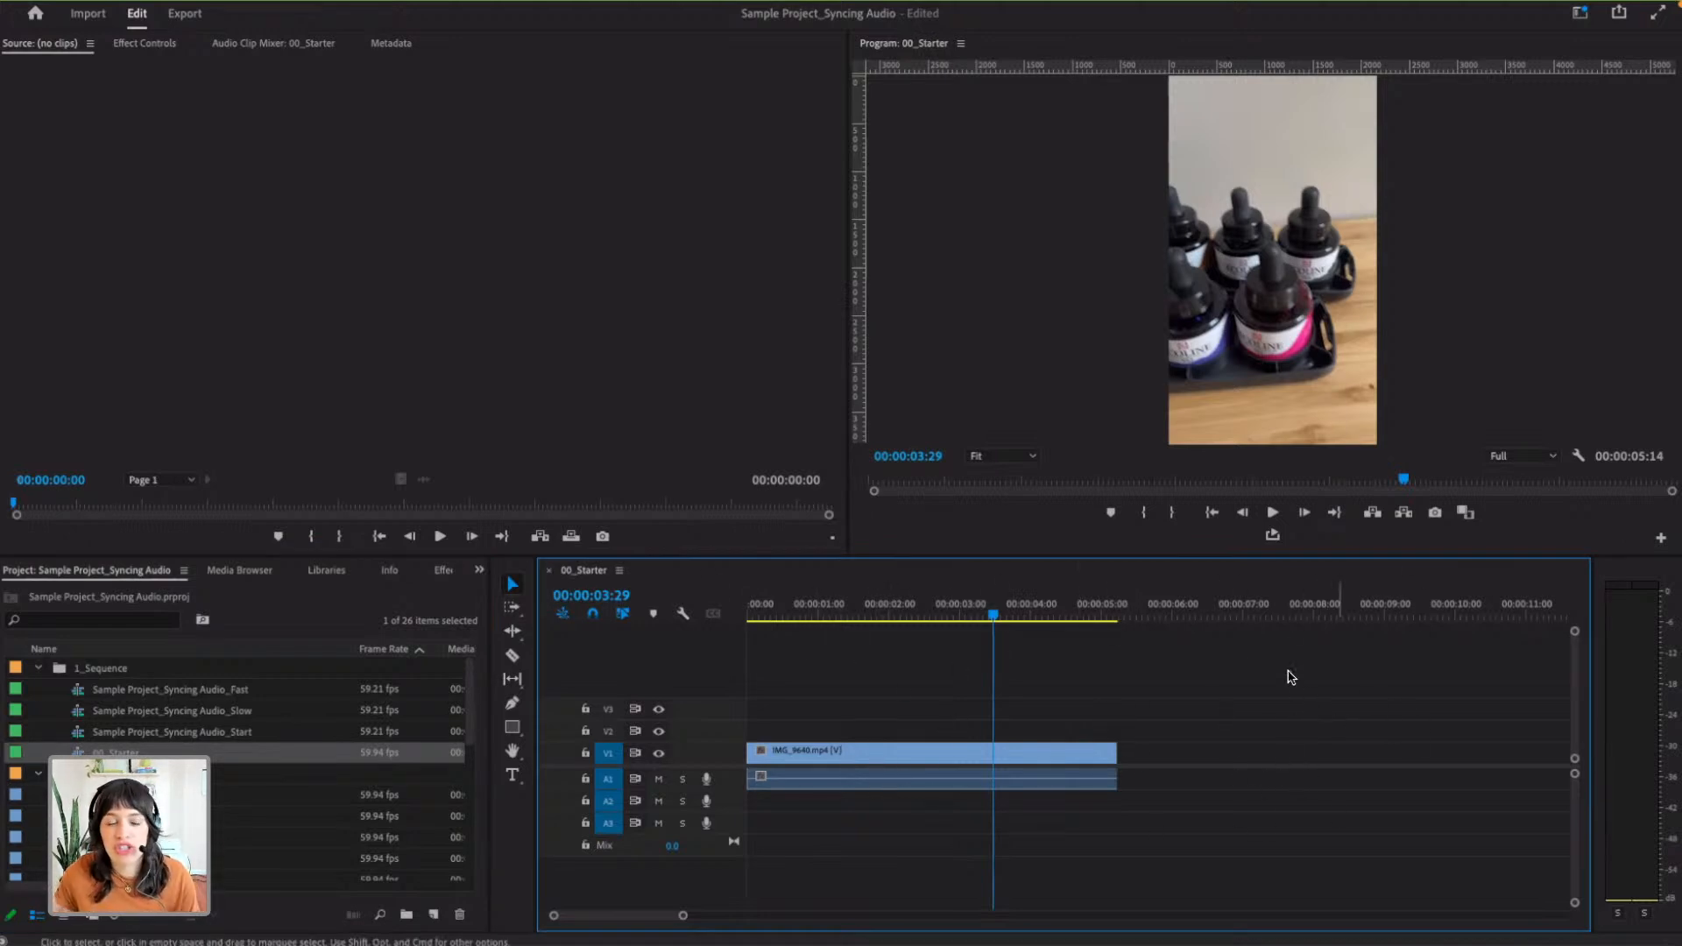
- Load IMG_9640.mp4 and IMG_9664.mp4 from the 2_Footage bin one after the other into the Source Monitor
{"action": "left_click", "coordinate": [355, 255]}
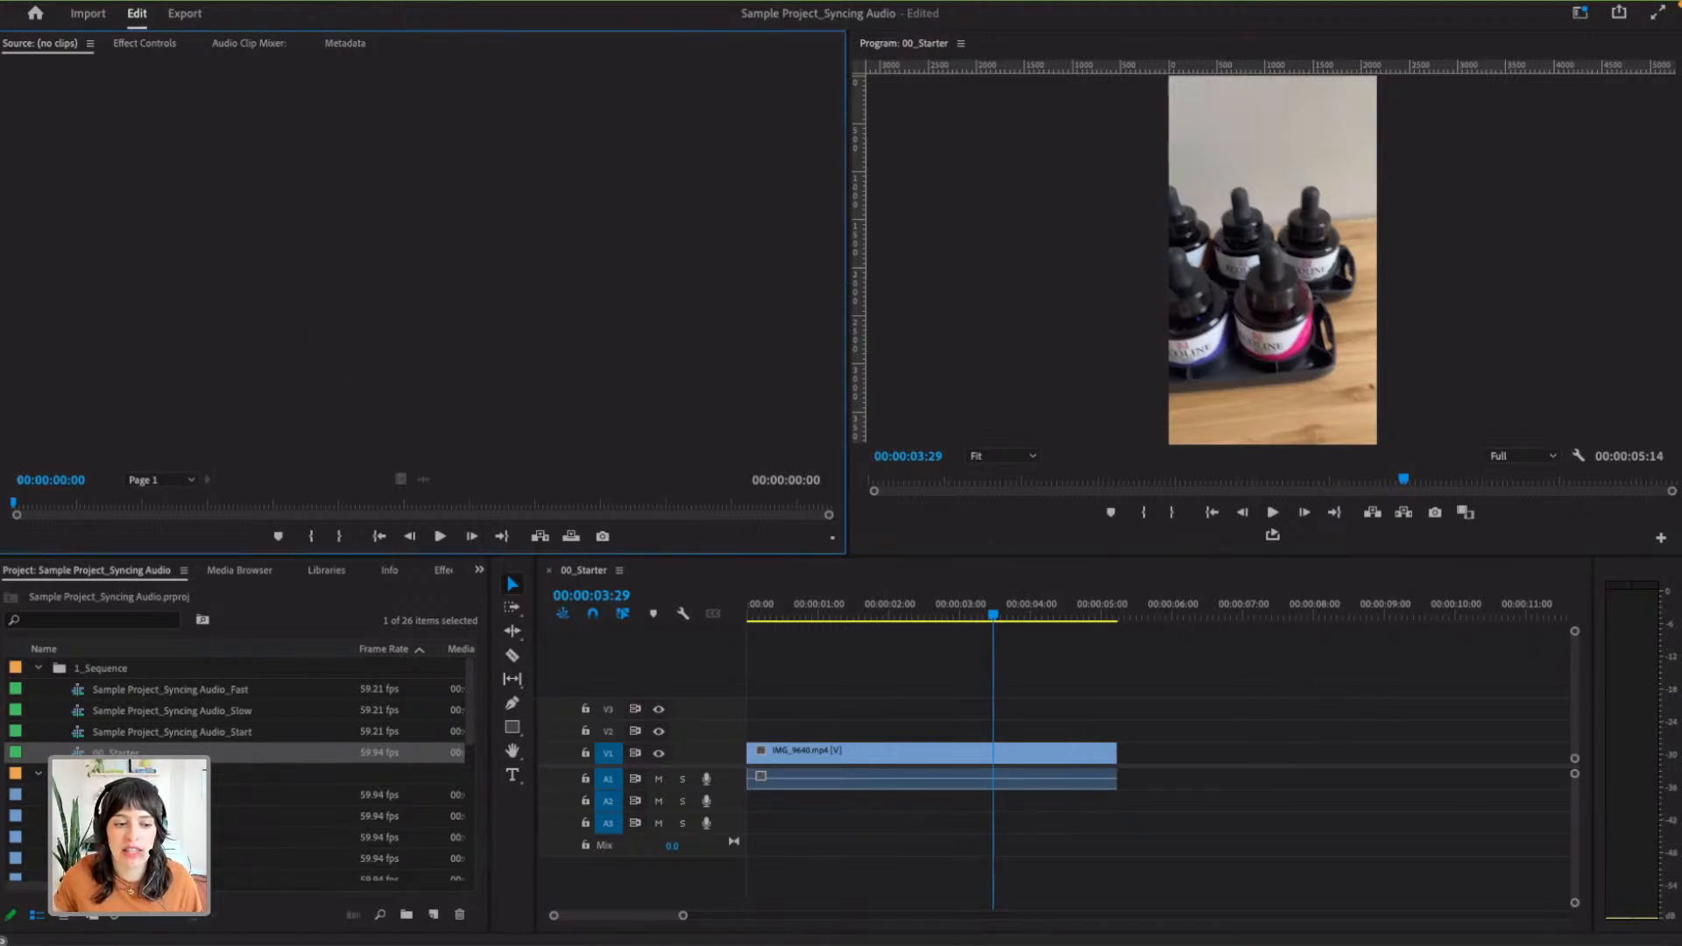
{"action": "double_click", "coordinate": [132, 794]}
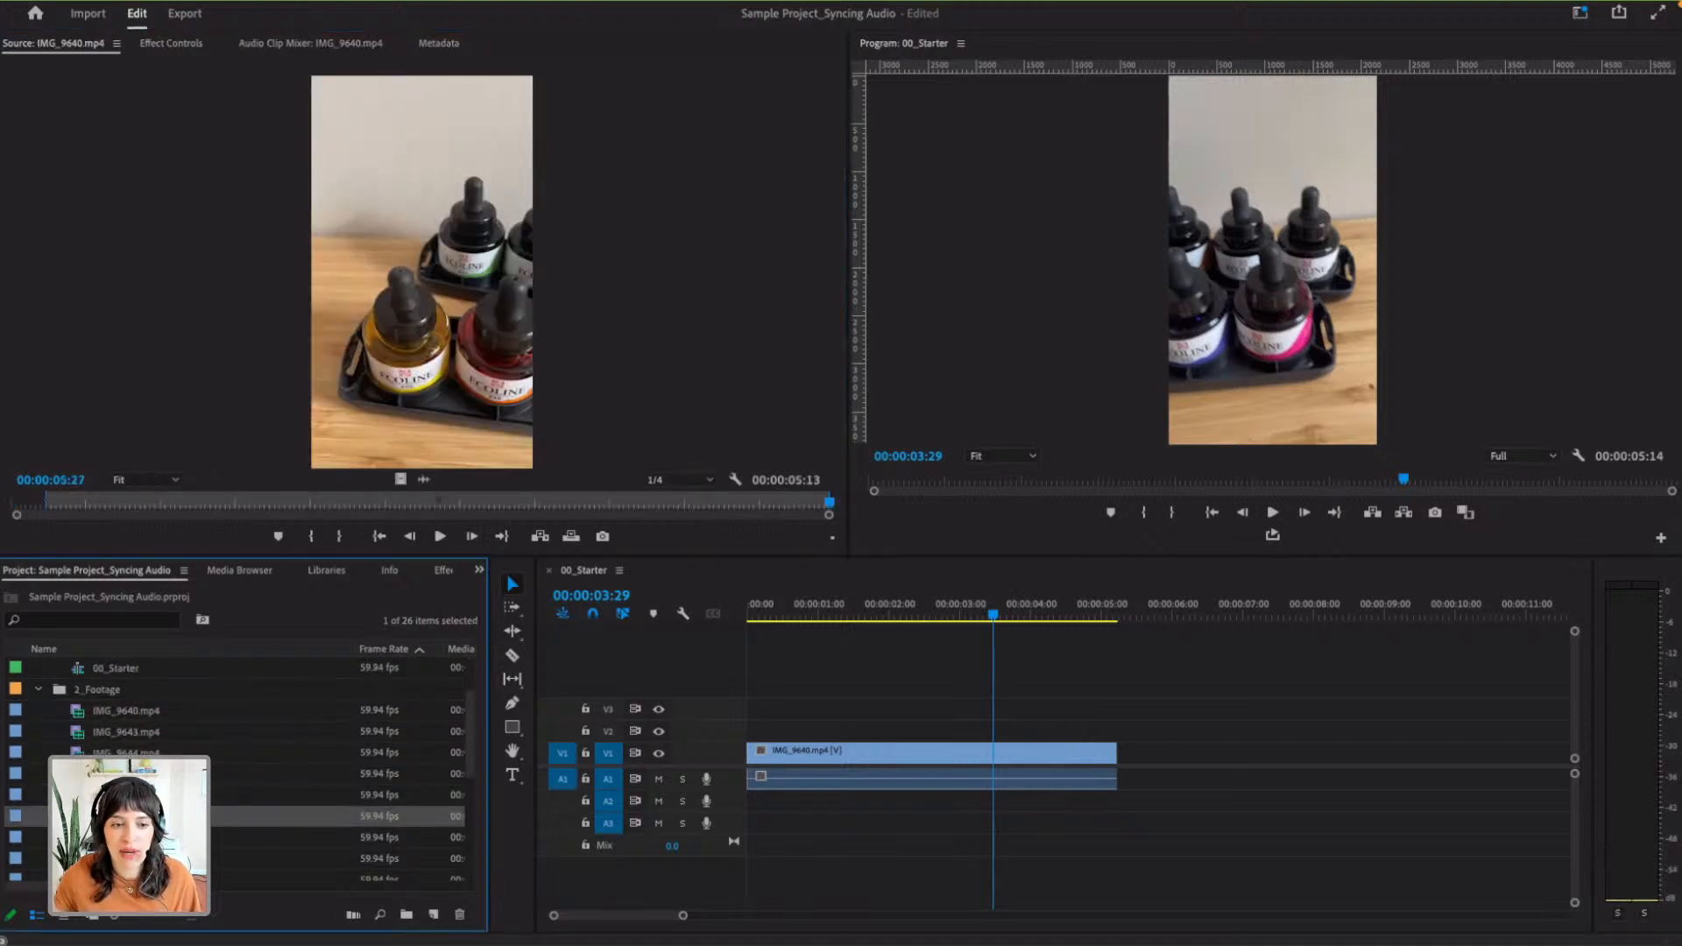
{"action": "scroll", "coordinate": [237, 762], "scroll_direction": "down", "scroll_amount": 3}
{"action": "double_click", "coordinate": [131, 794]}
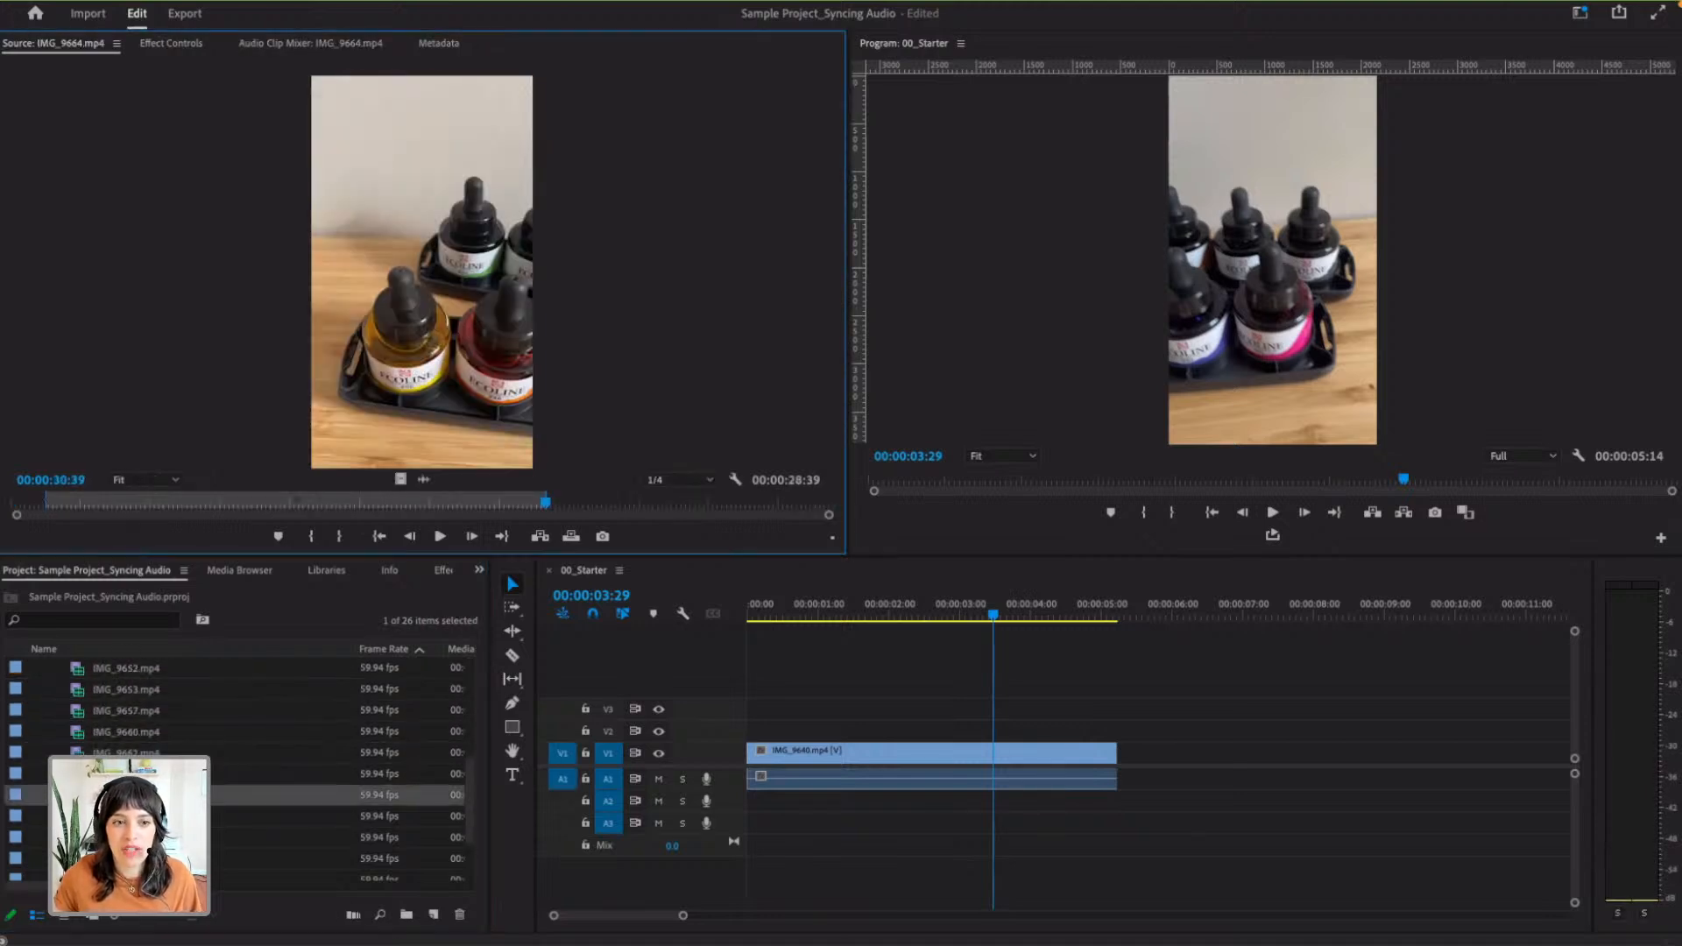
- Scrub through the IMG_9640.mp4 clip in the 00_Starter sequence to review its footage
{"action": "scroll", "coordinate": [211, 762], "scroll_direction": "up", "scroll_amount": 3}
{"action": "scroll", "coordinate": [237, 762], "scroll_direction": "up", "scroll_amount": 2}
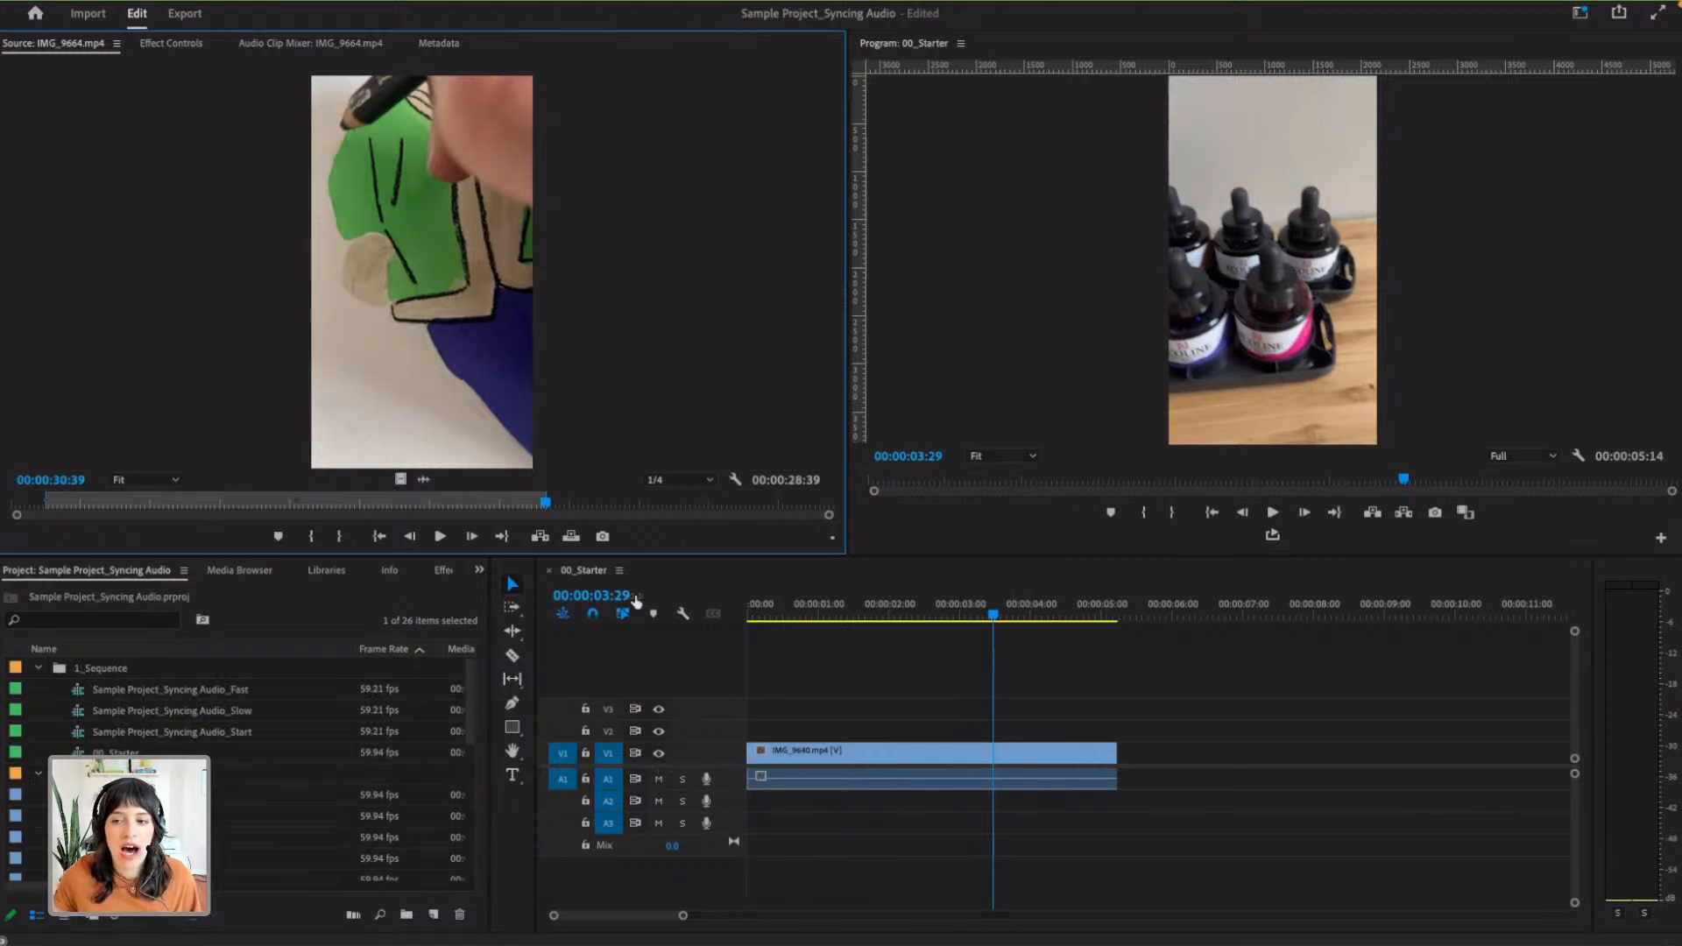
{"action": "left_click", "coordinate": [986, 246]}
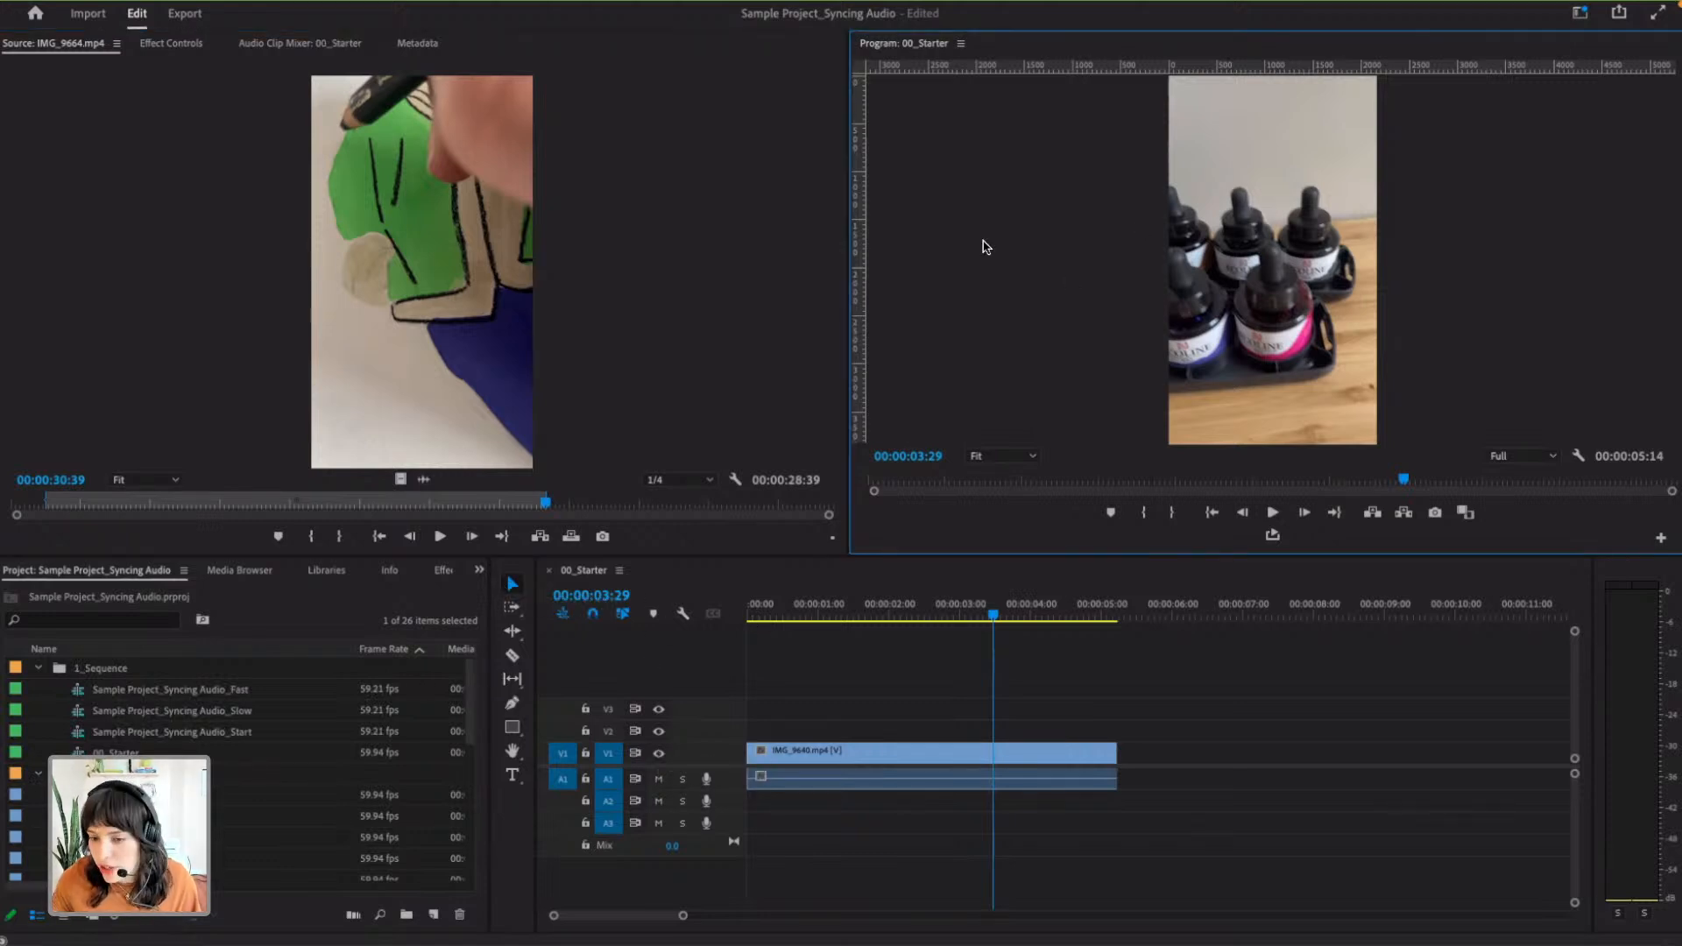
{"action": "left_click_drag", "start_coordinate": [998, 617], "coordinate": [874, 618]}
{"action": "left_click_drag", "start_coordinate": [1144, 481], "coordinate": [1199, 487]}
{"action": "left_click", "coordinate": [938, 728]}
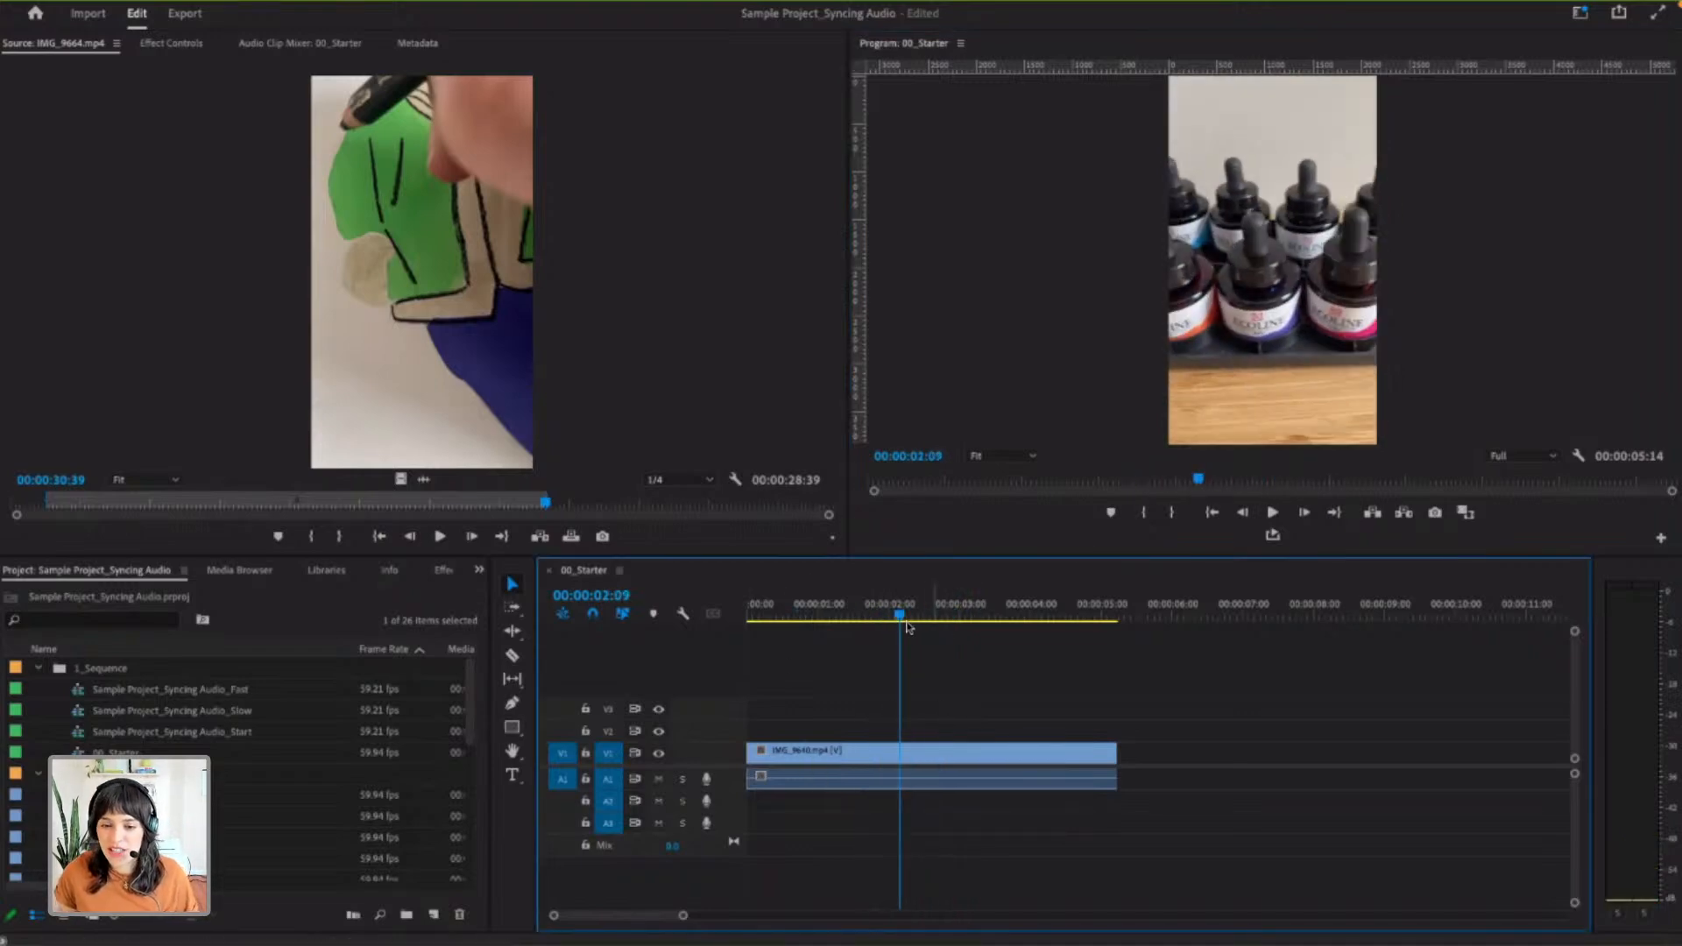
{"action": "left_click_drag", "start_coordinate": [901, 615], "coordinate": [967, 617]}
- Delete the IMG_9640.mp4 clip from the 00_Starter sequence and return the playhead to 00:00:00:00
{"action": "left_click", "coordinate": [910, 759]}
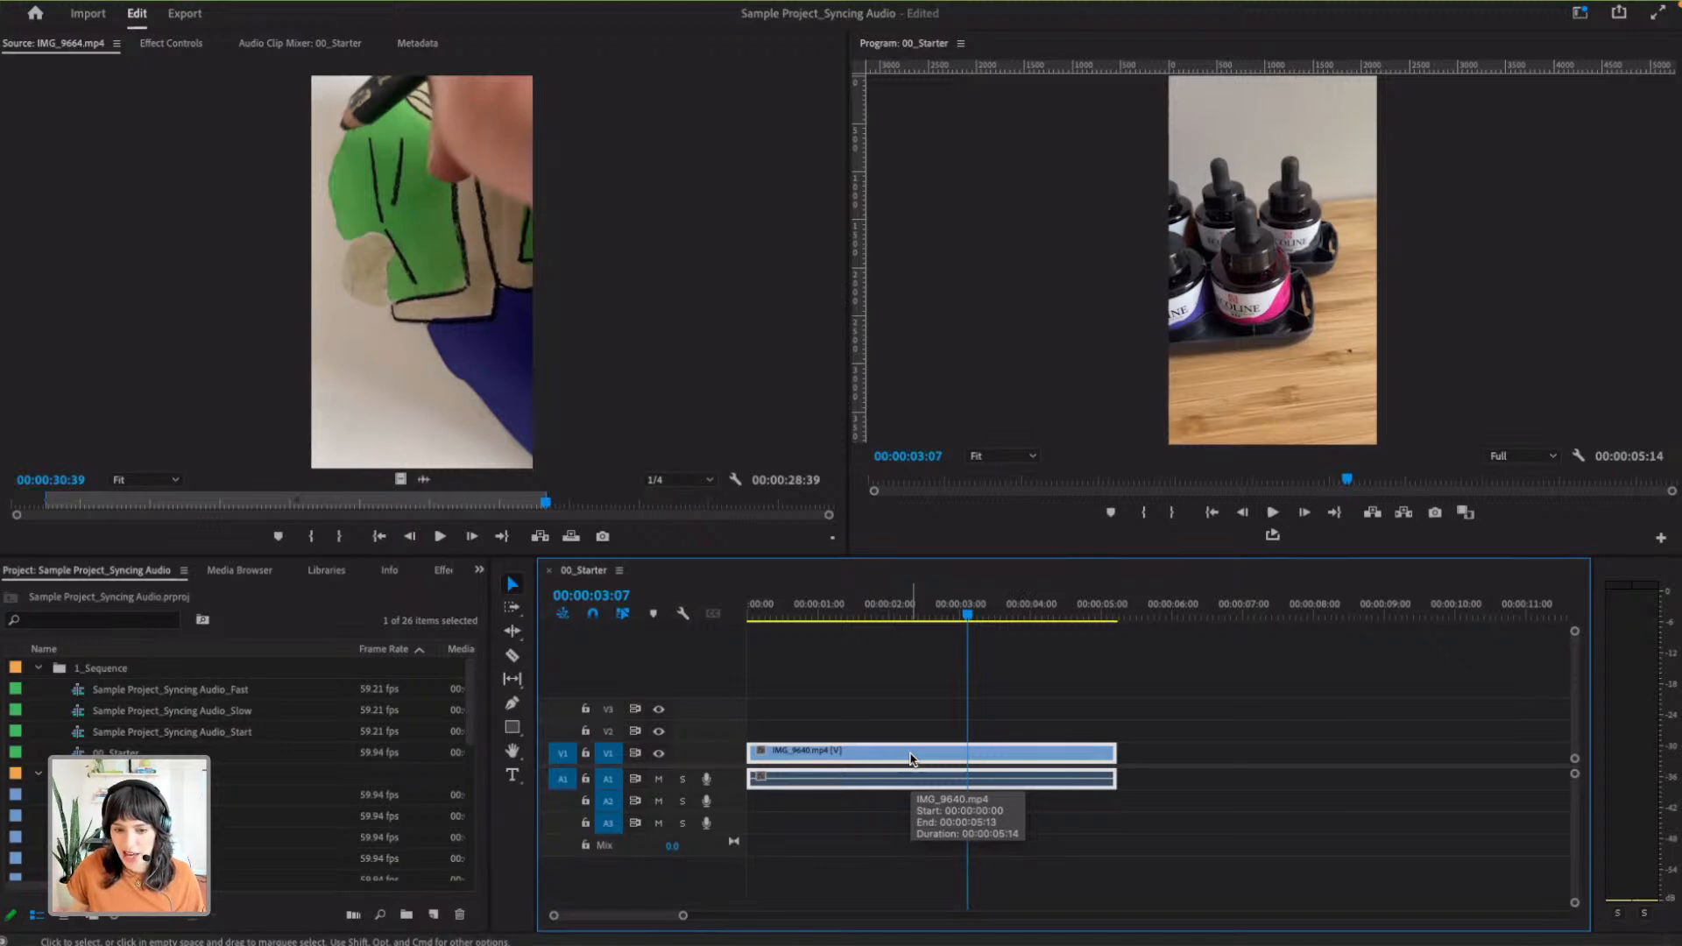
{"action": "key", "text": "Delete"}
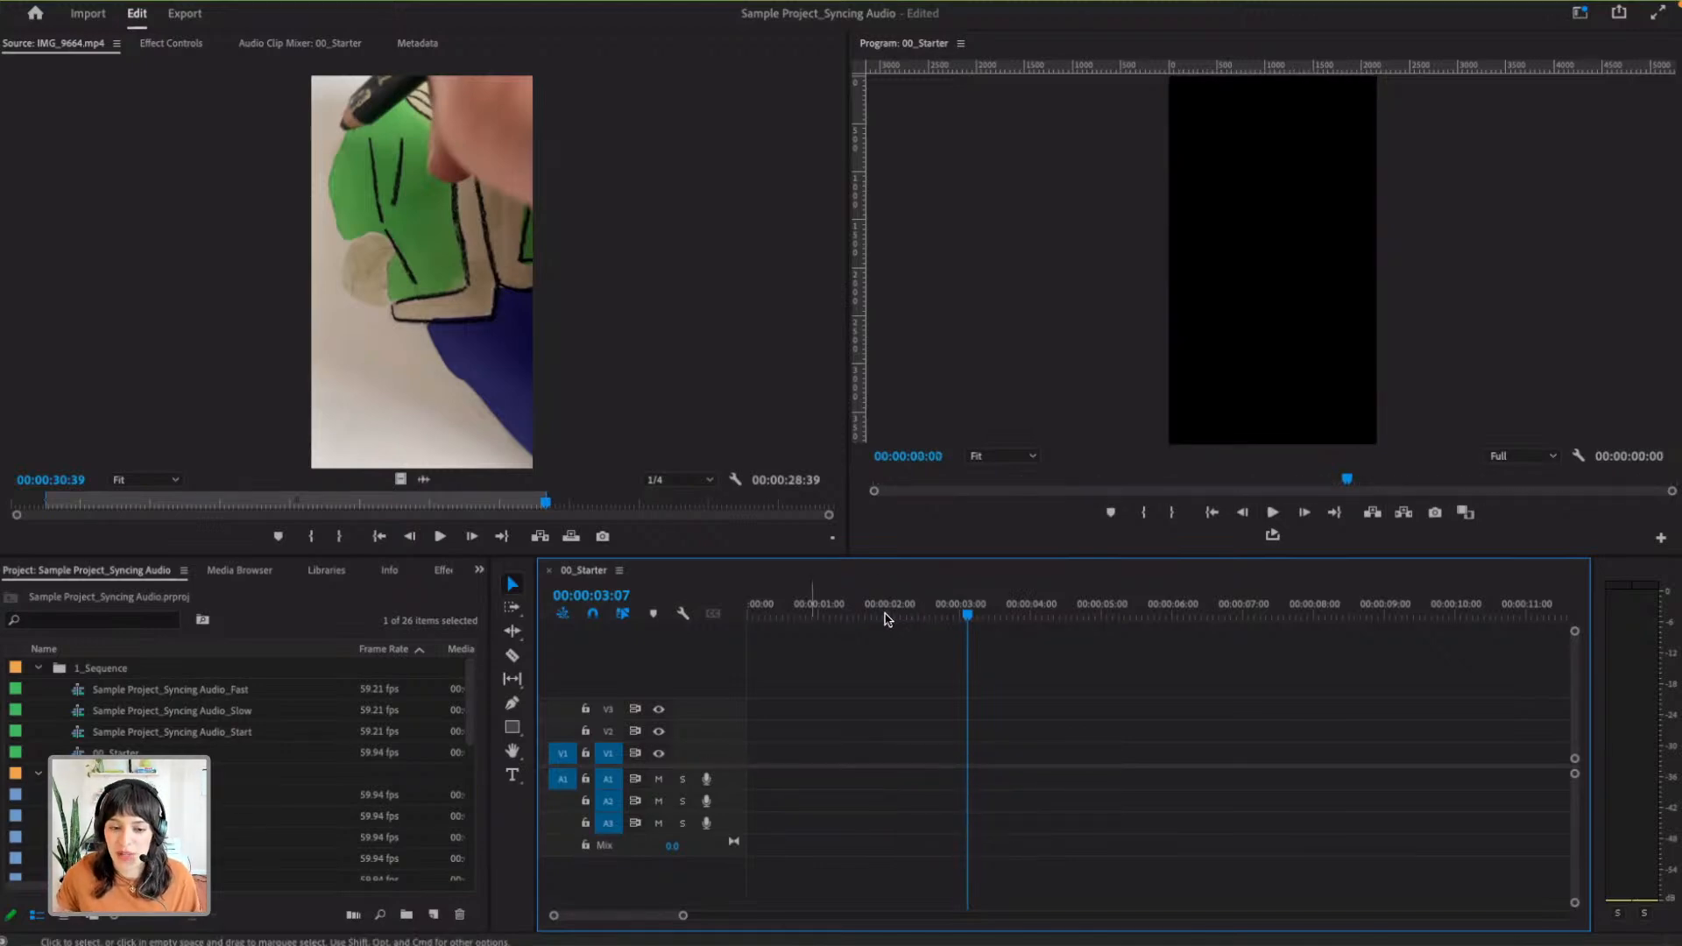
{"action": "left_click_drag", "start_coordinate": [968, 613], "coordinate": [698, 615]}
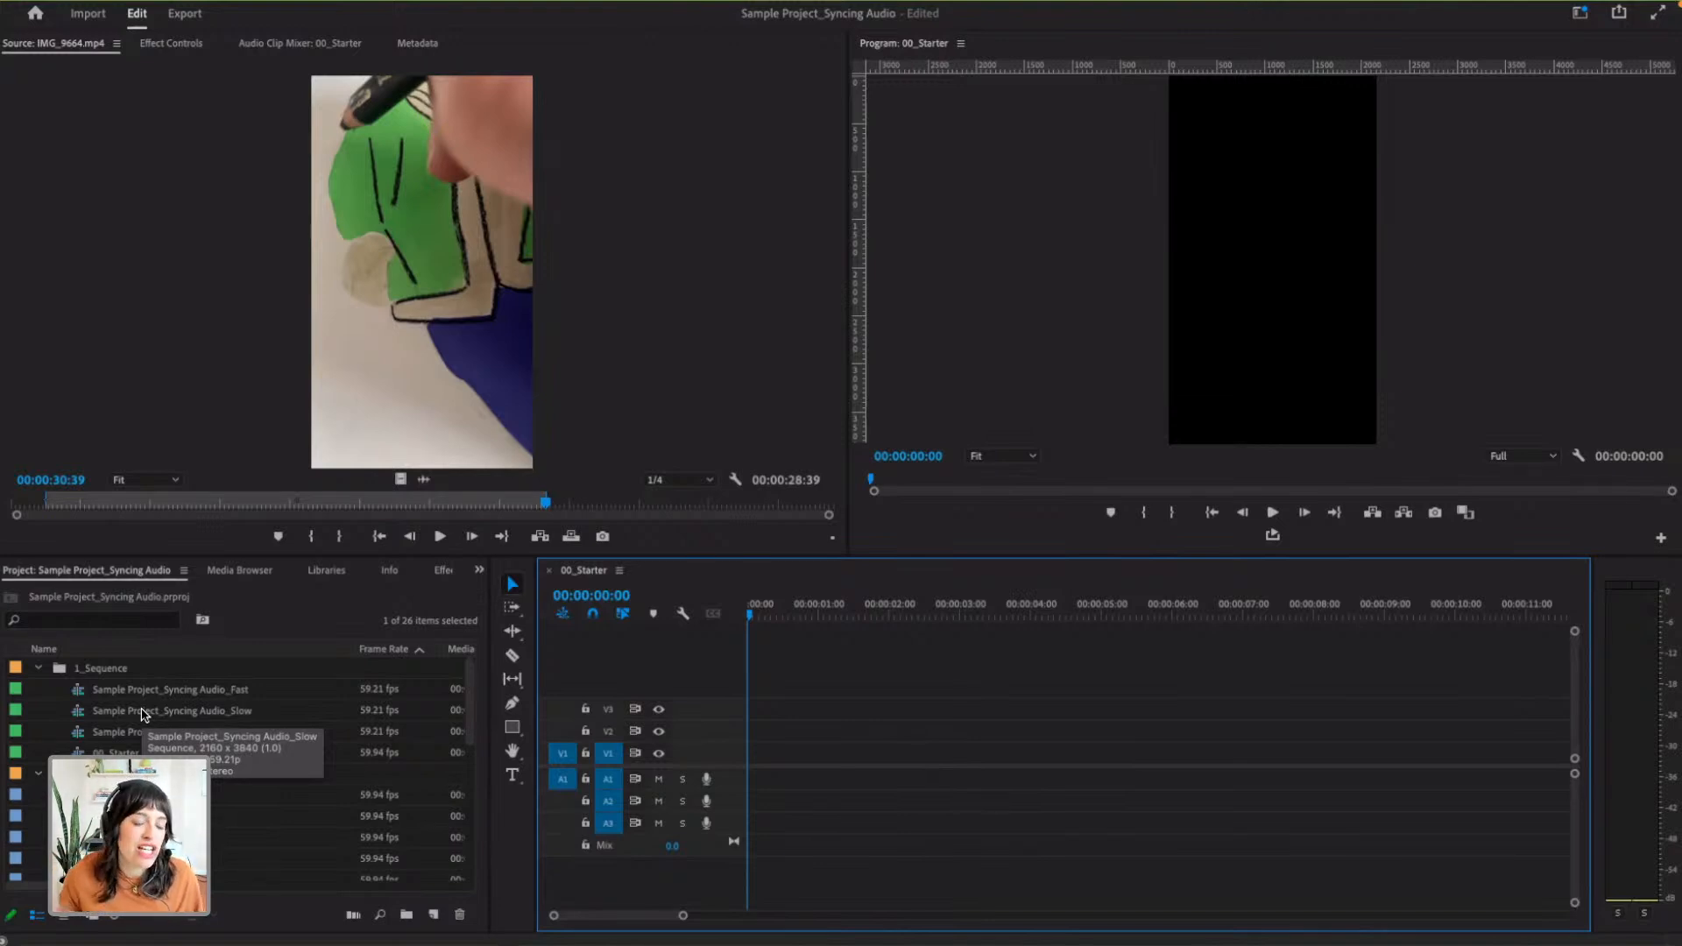
{"action": "scroll", "coordinate": [144, 716], "scroll_direction": "down", "scroll_amount": 8}
{"action": "left_click", "coordinate": [149, 859]}
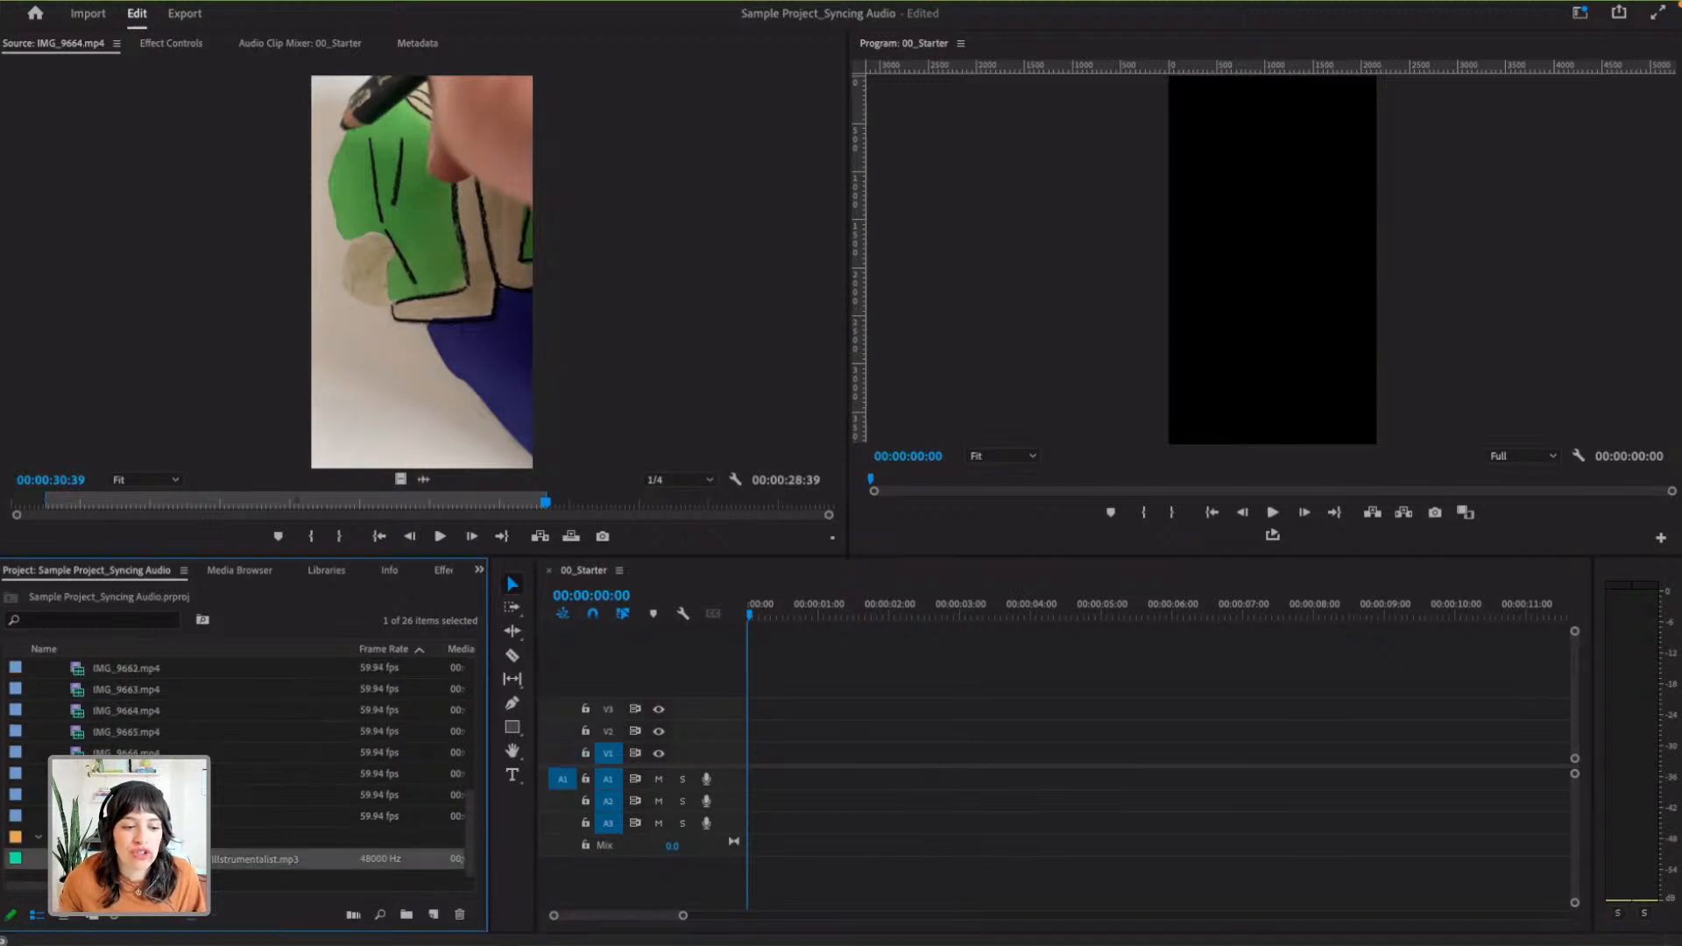
{"action": "left_click_drag", "start_coordinate": [216, 841], "coordinate": [752, 801]}
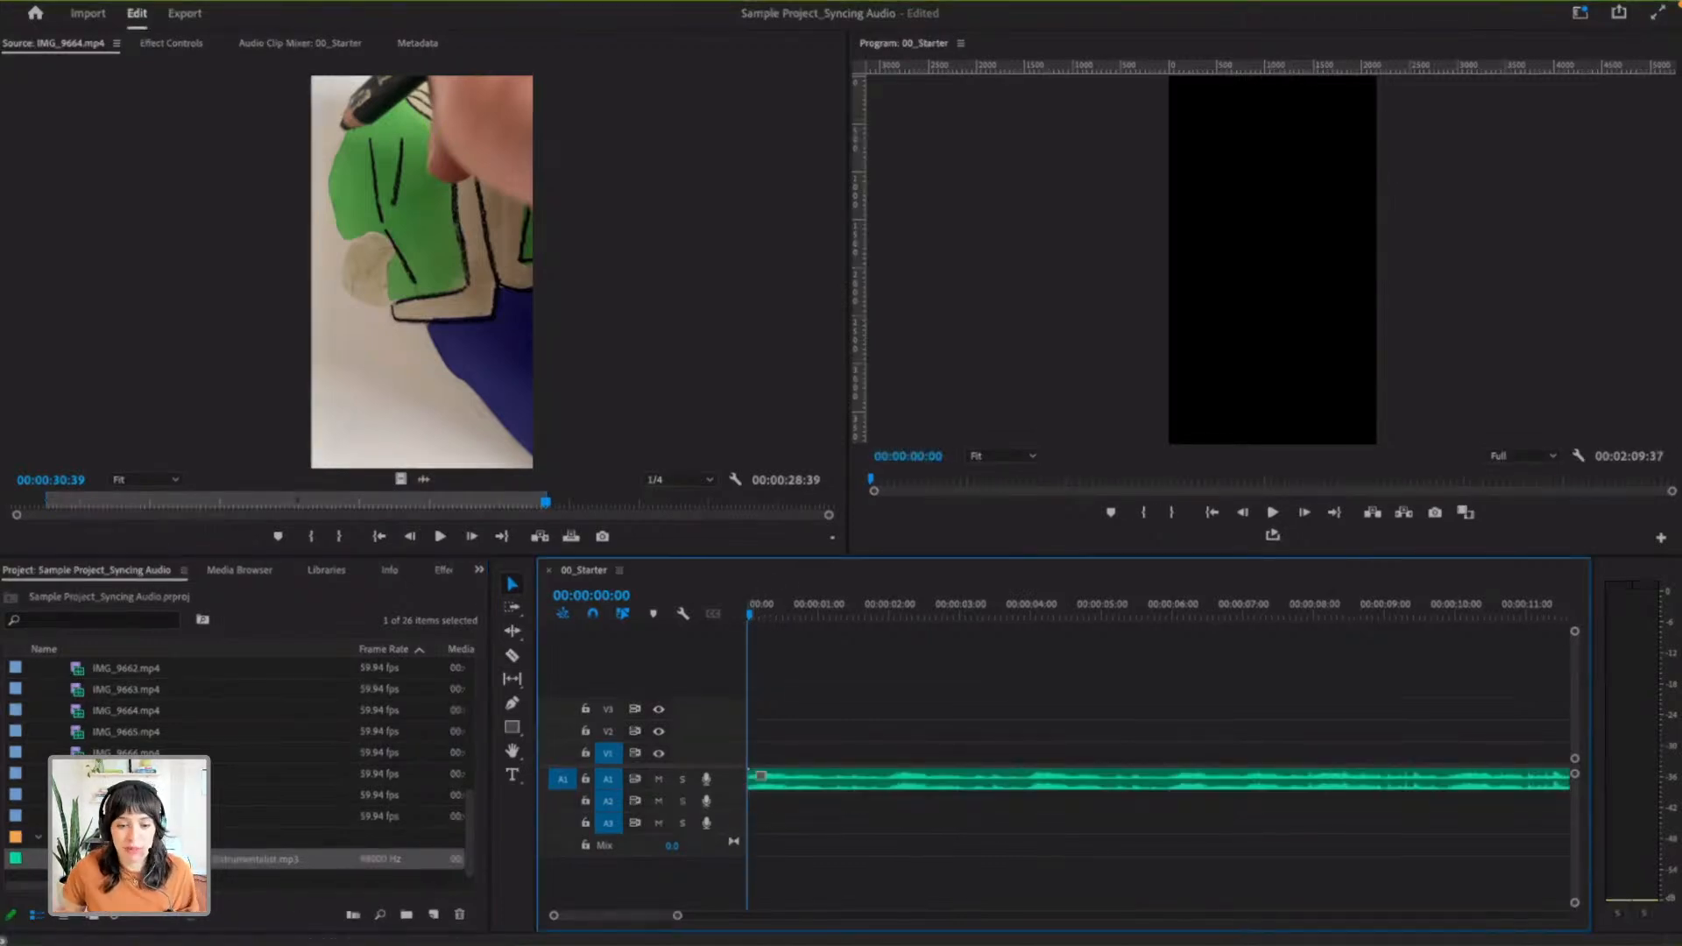
{"action": "key", "text": "ctrl+z"}
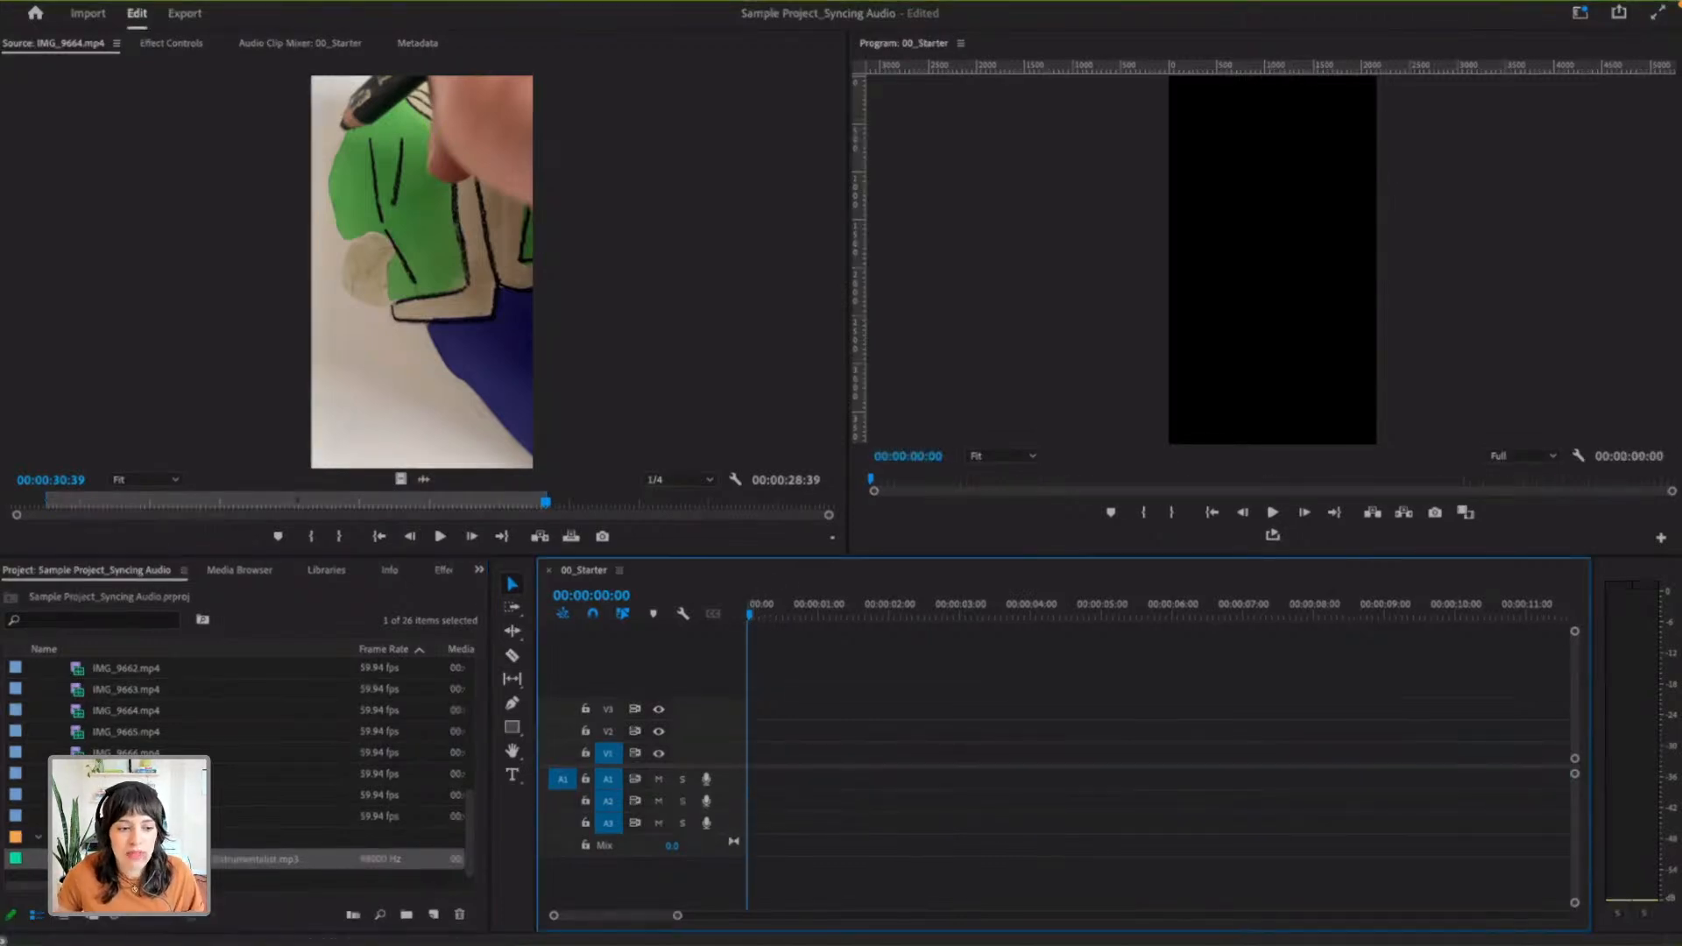
- Place the ES_Sun Seeker music from the 3_Music bin at the start of track A1 and move the playhead just past its end
{"action": "scroll", "coordinate": [53, 692], "scroll_direction": "up", "scroll_amount": 5}
{"action": "left_click", "coordinate": [39, 668]}
{"action": "left_click", "coordinate": [38, 690]}
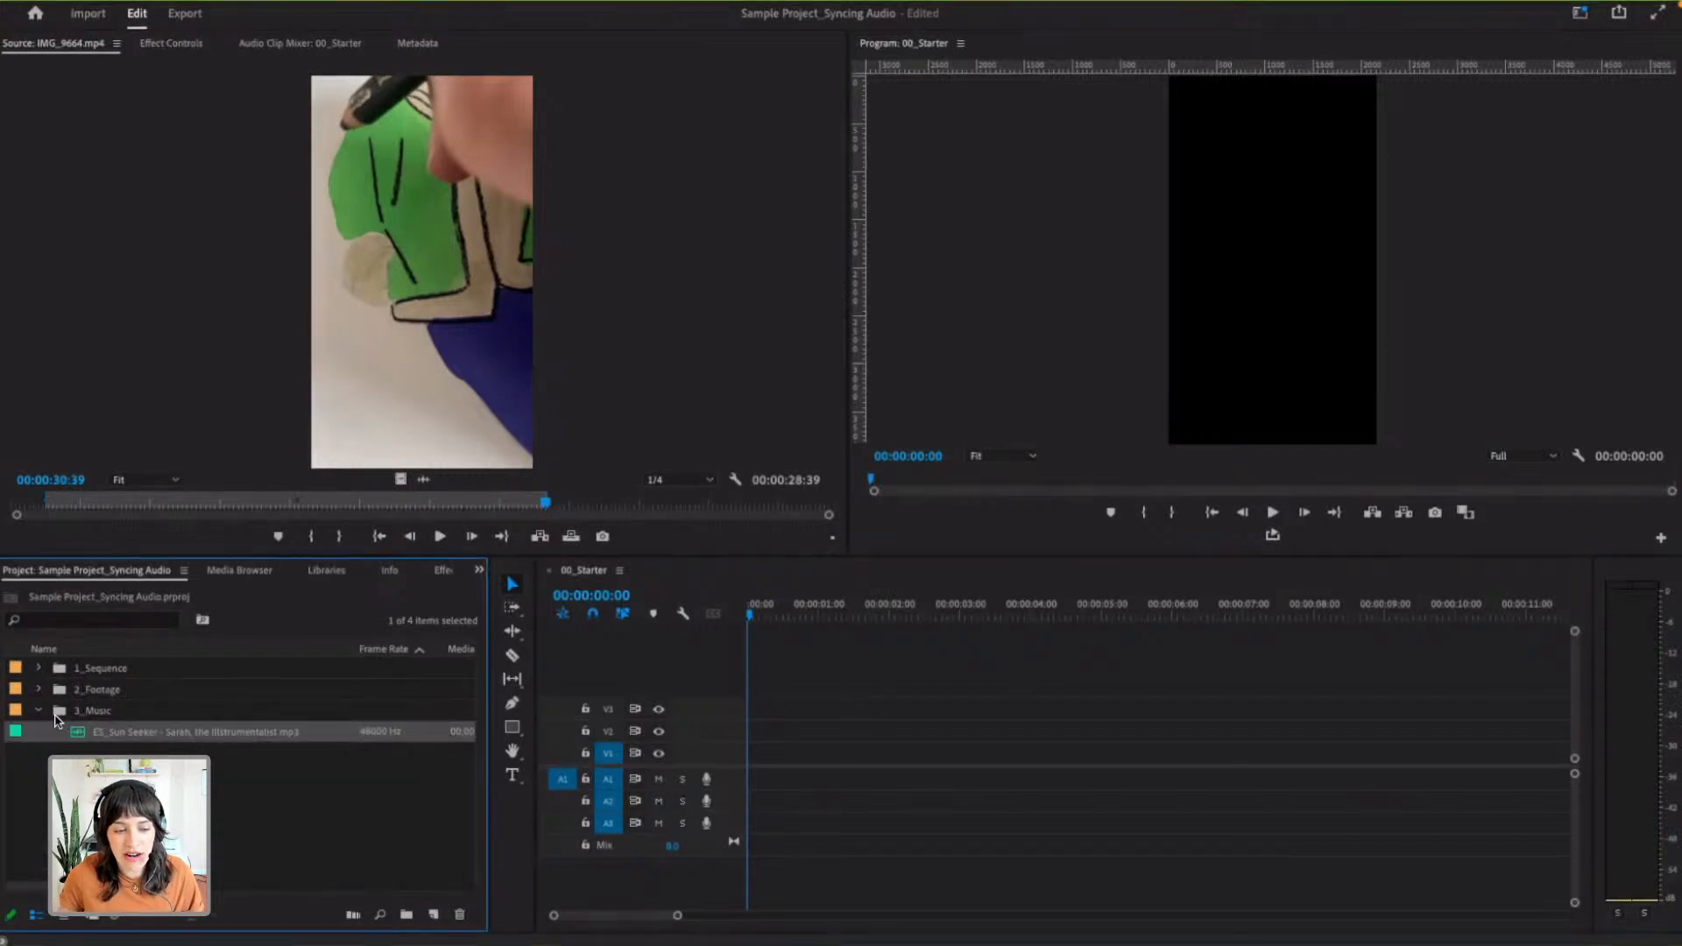
{"action": "mouse_move", "coordinate": [73, 739]}
{"action": "left_mouse_down"}
{"action": "mouse_move", "coordinate": [832, 788]}
{"action": "mouse_move", "coordinate": [744, 788]}
{"action": "left_mouse_up"}
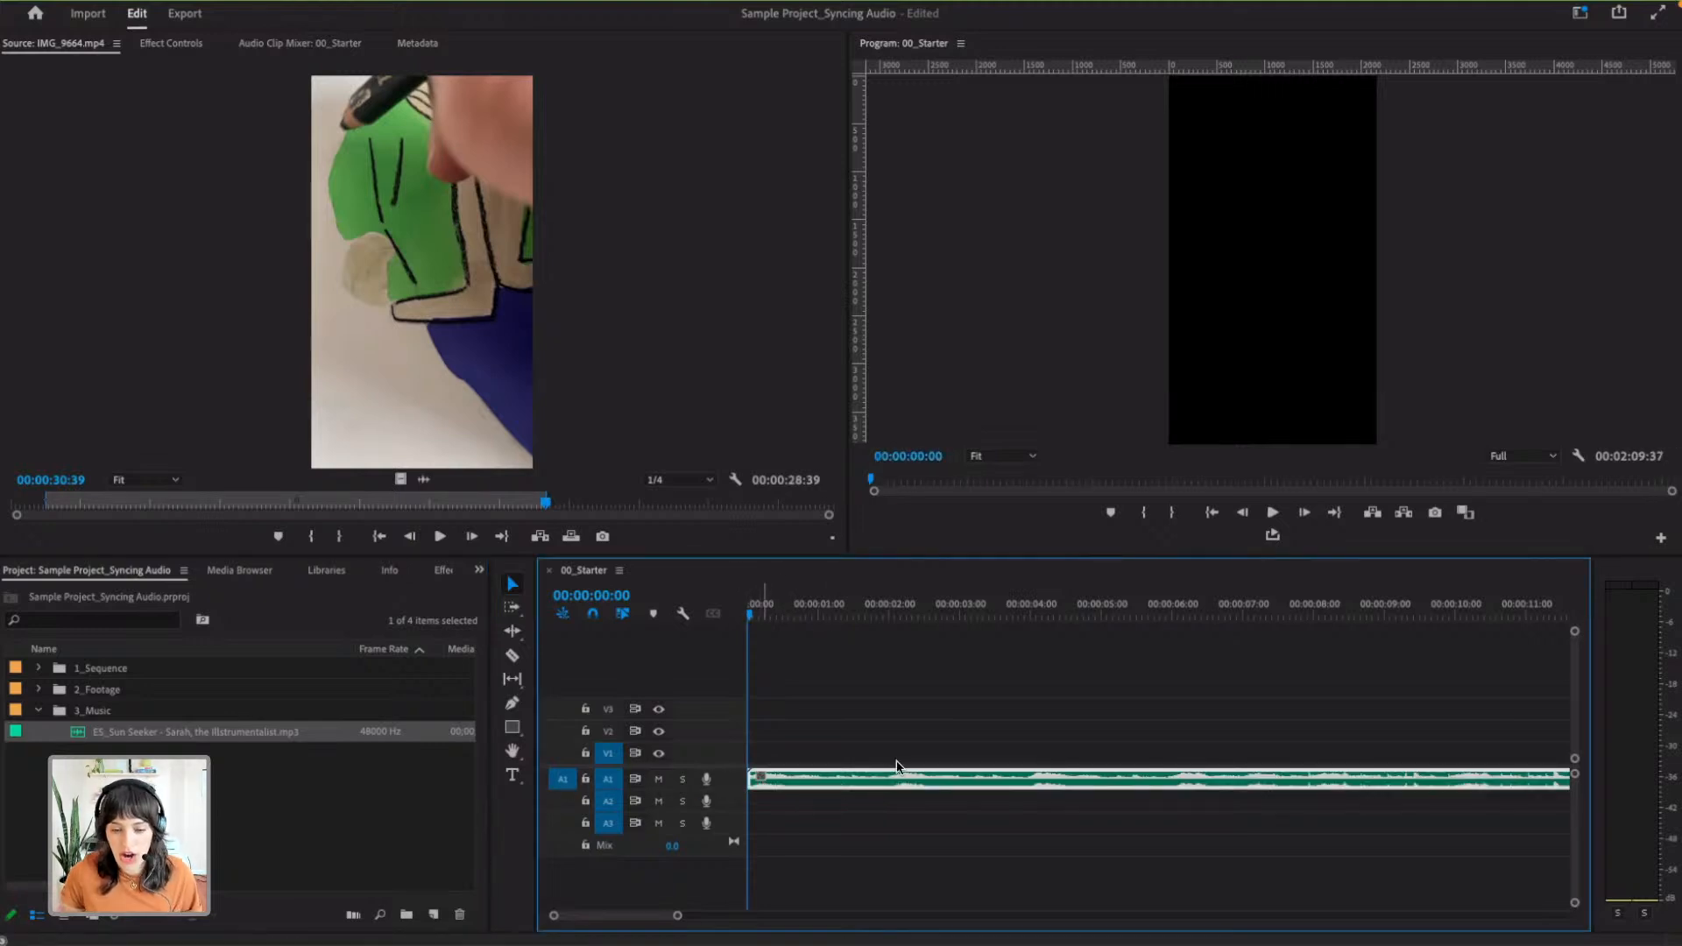
{"action": "left_click", "coordinate": [775, 823]}
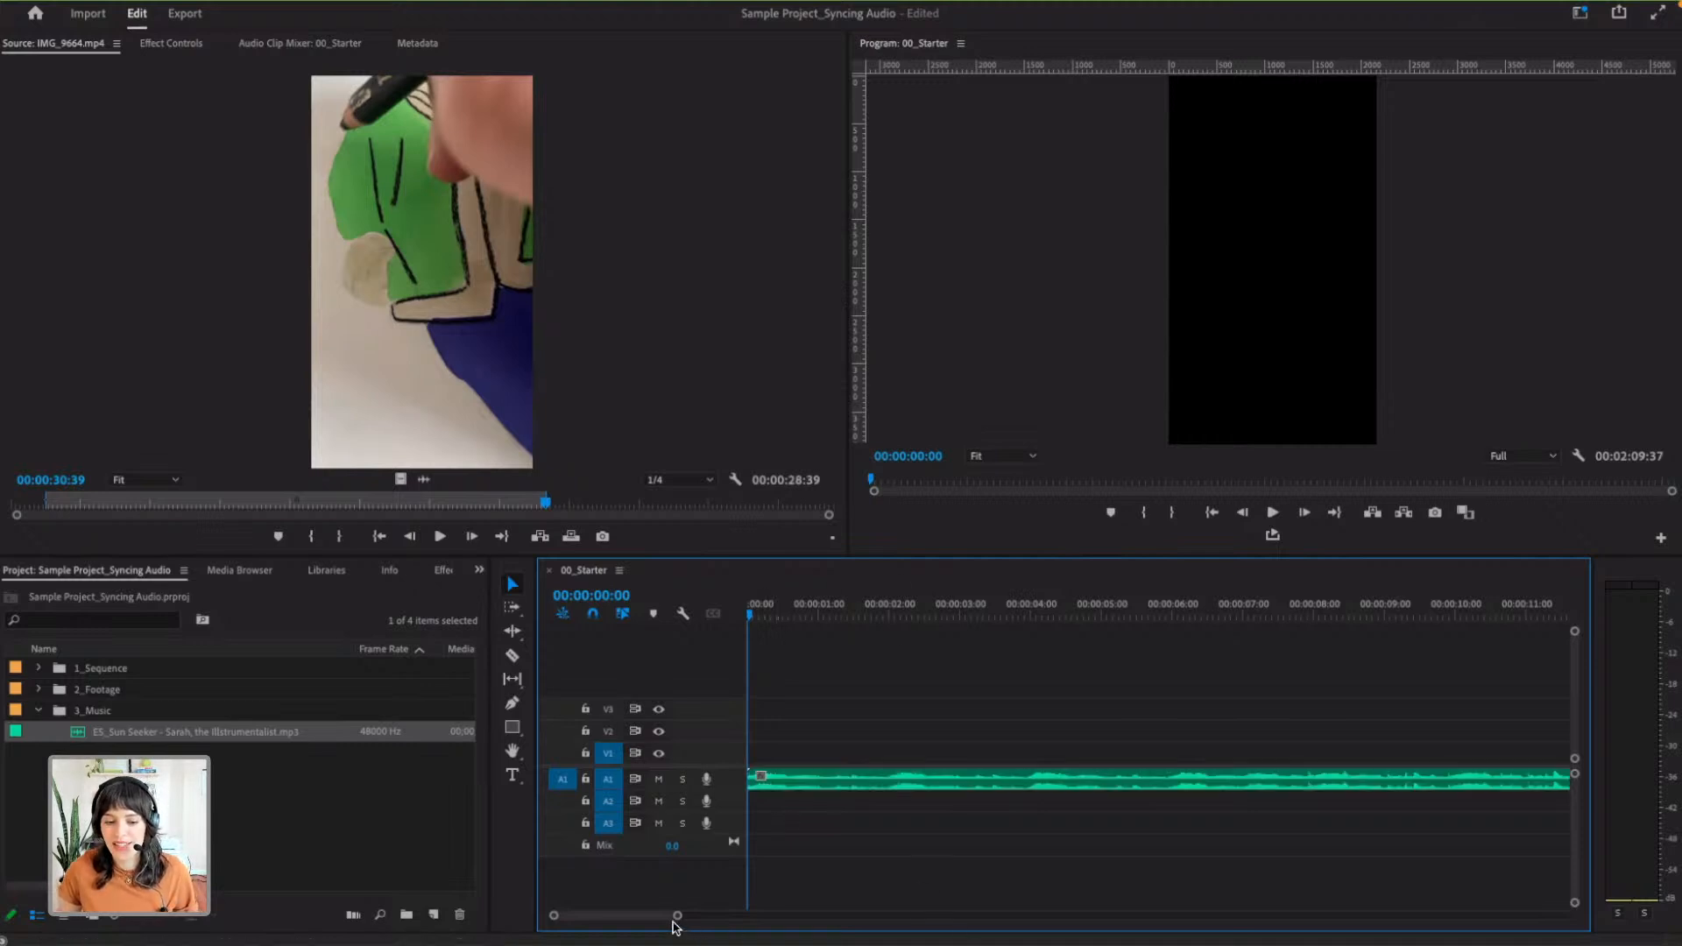
{"action": "left_click_drag", "start_coordinate": [679, 915], "coordinate": [1013, 922]}
{"action": "left_click_drag", "start_coordinate": [1455, 613], "coordinate": [1467, 617]}
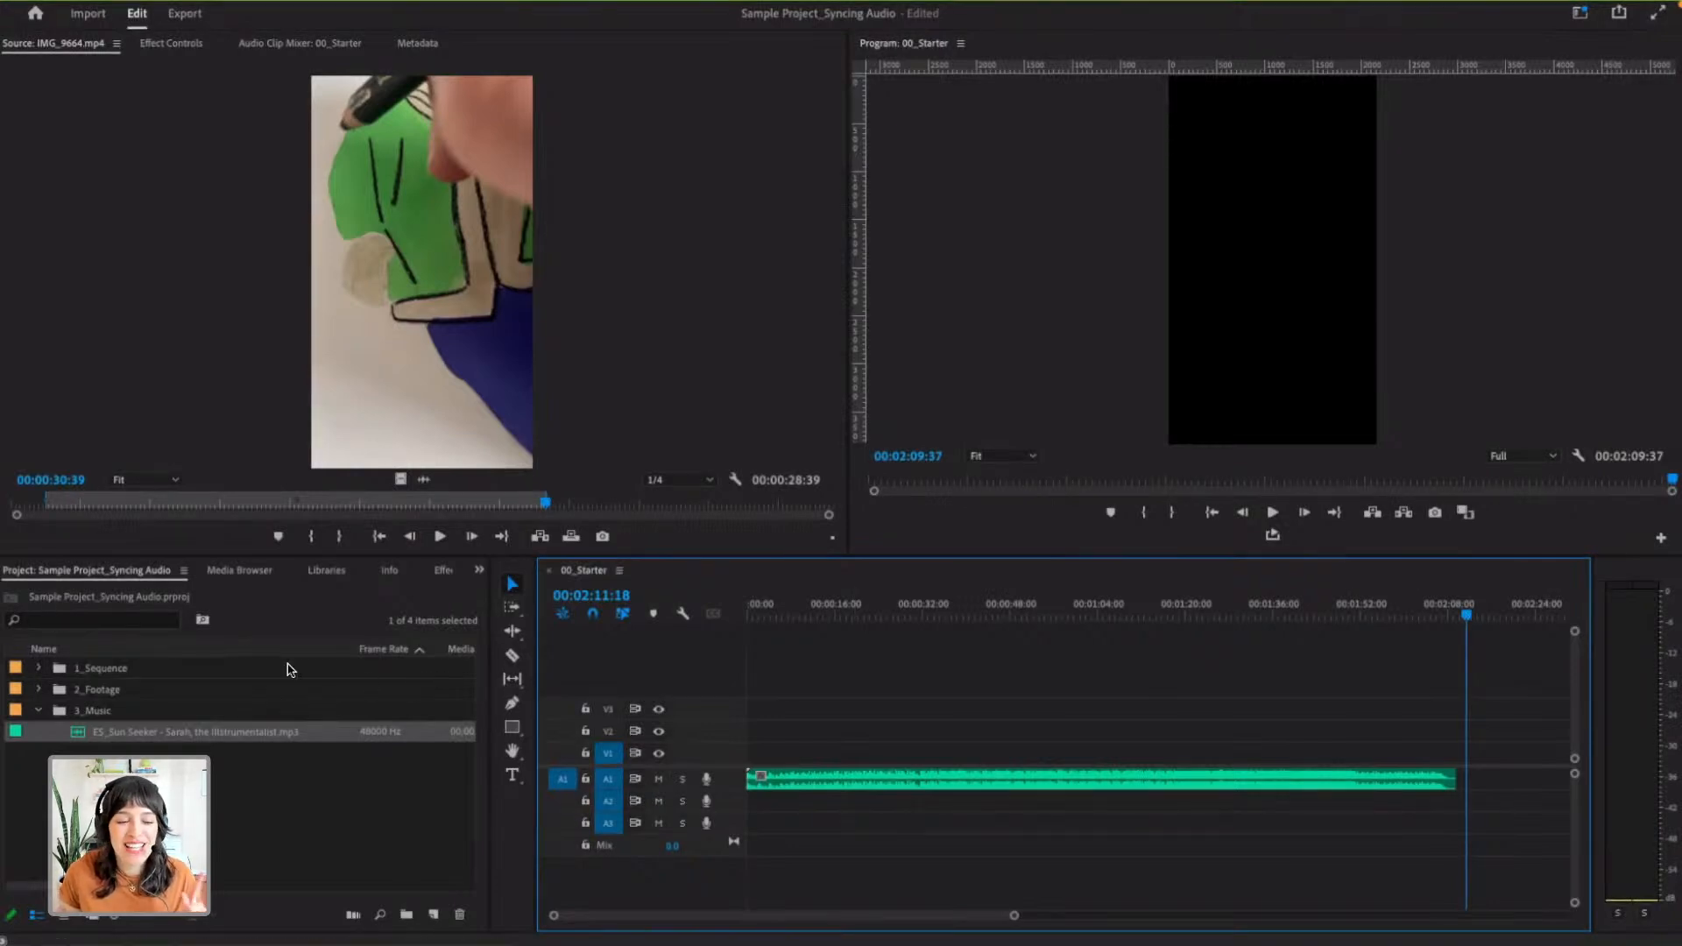
- Open the Sample Project_Syncing Audio_Fast sequence from the 1_Sequence bin and play it through
{"action": "left_click", "coordinate": [39, 670]}
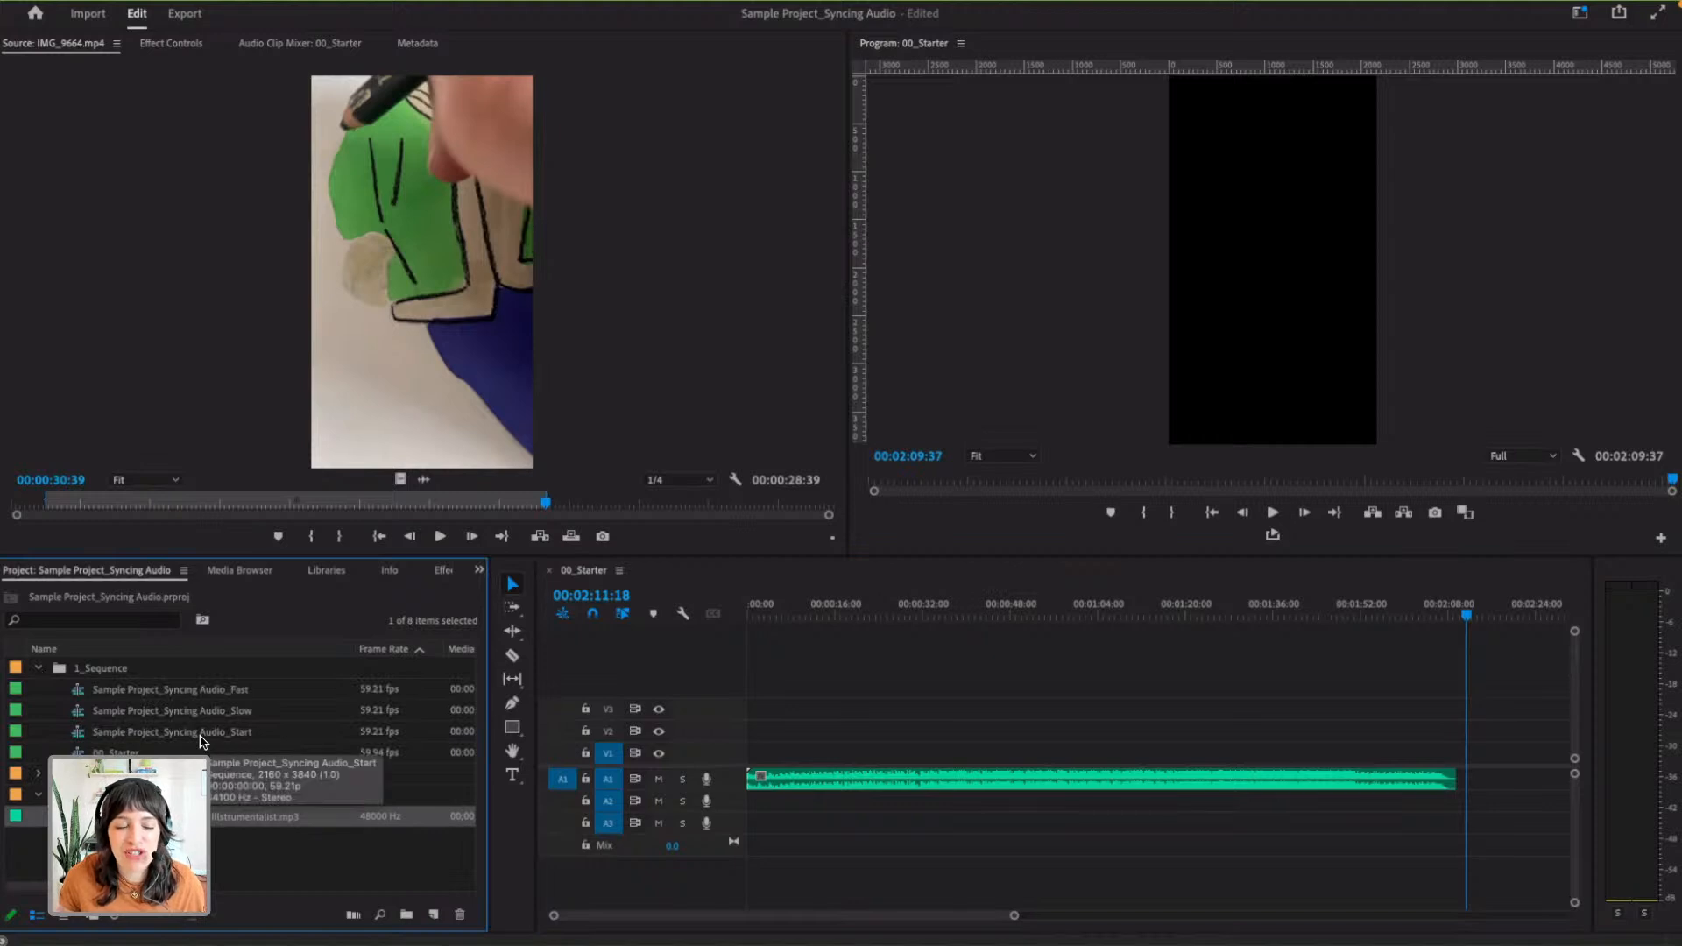
{"action": "double_click", "coordinate": [190, 693]}
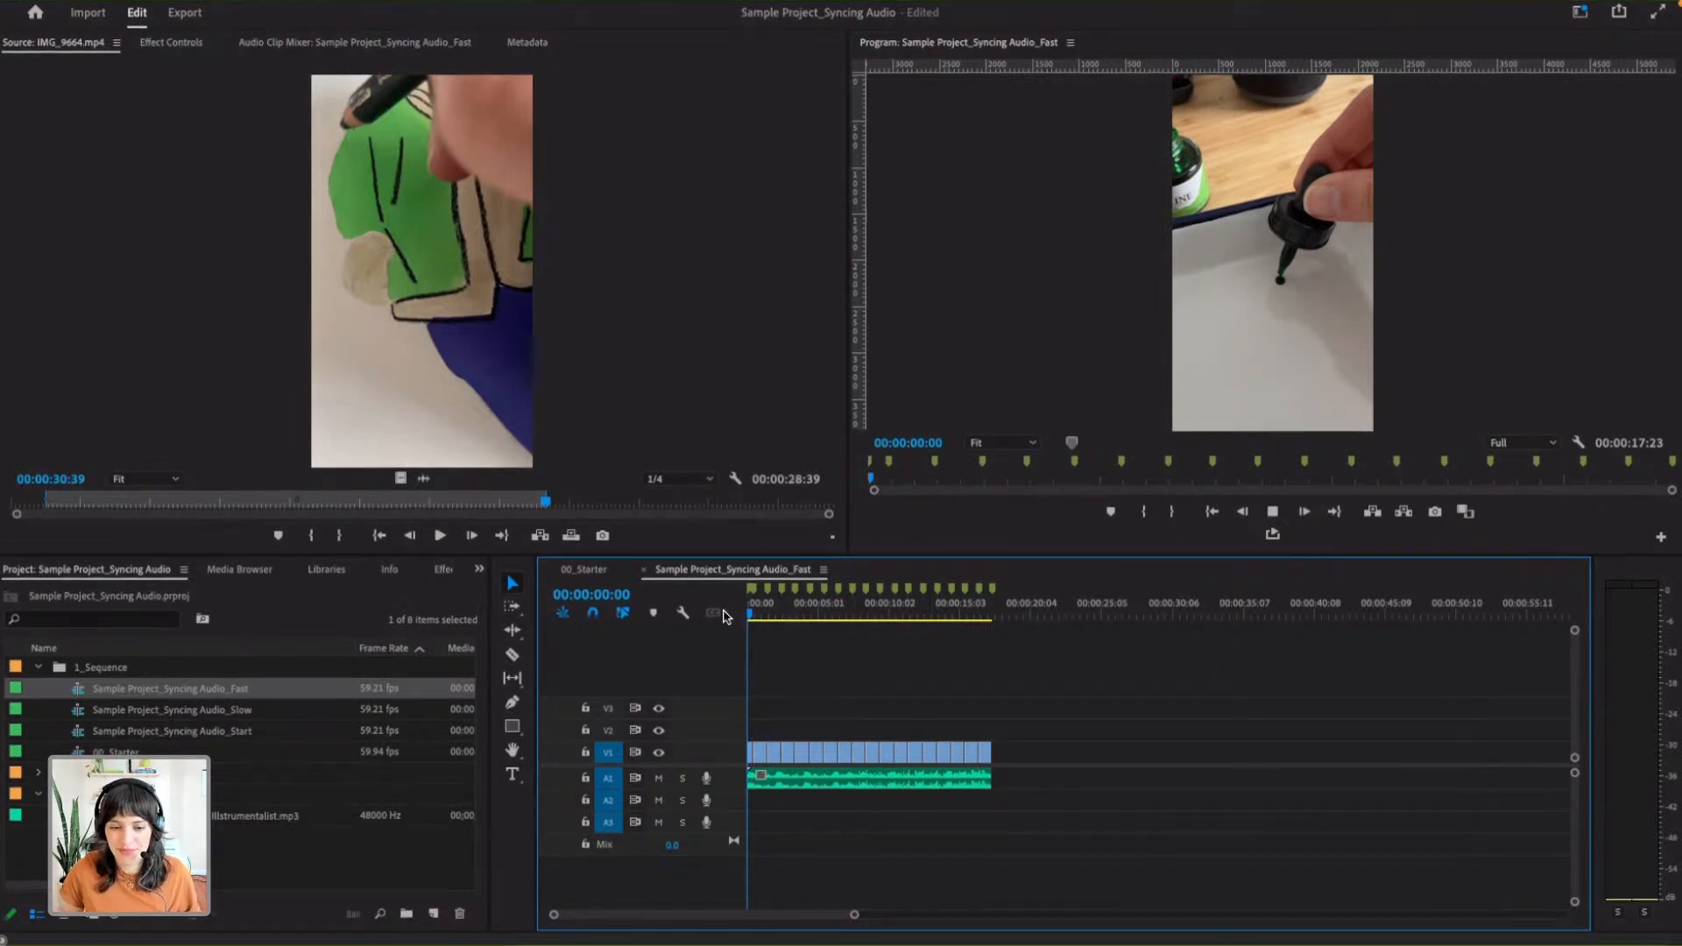
{"action": "key", "text": "space"}
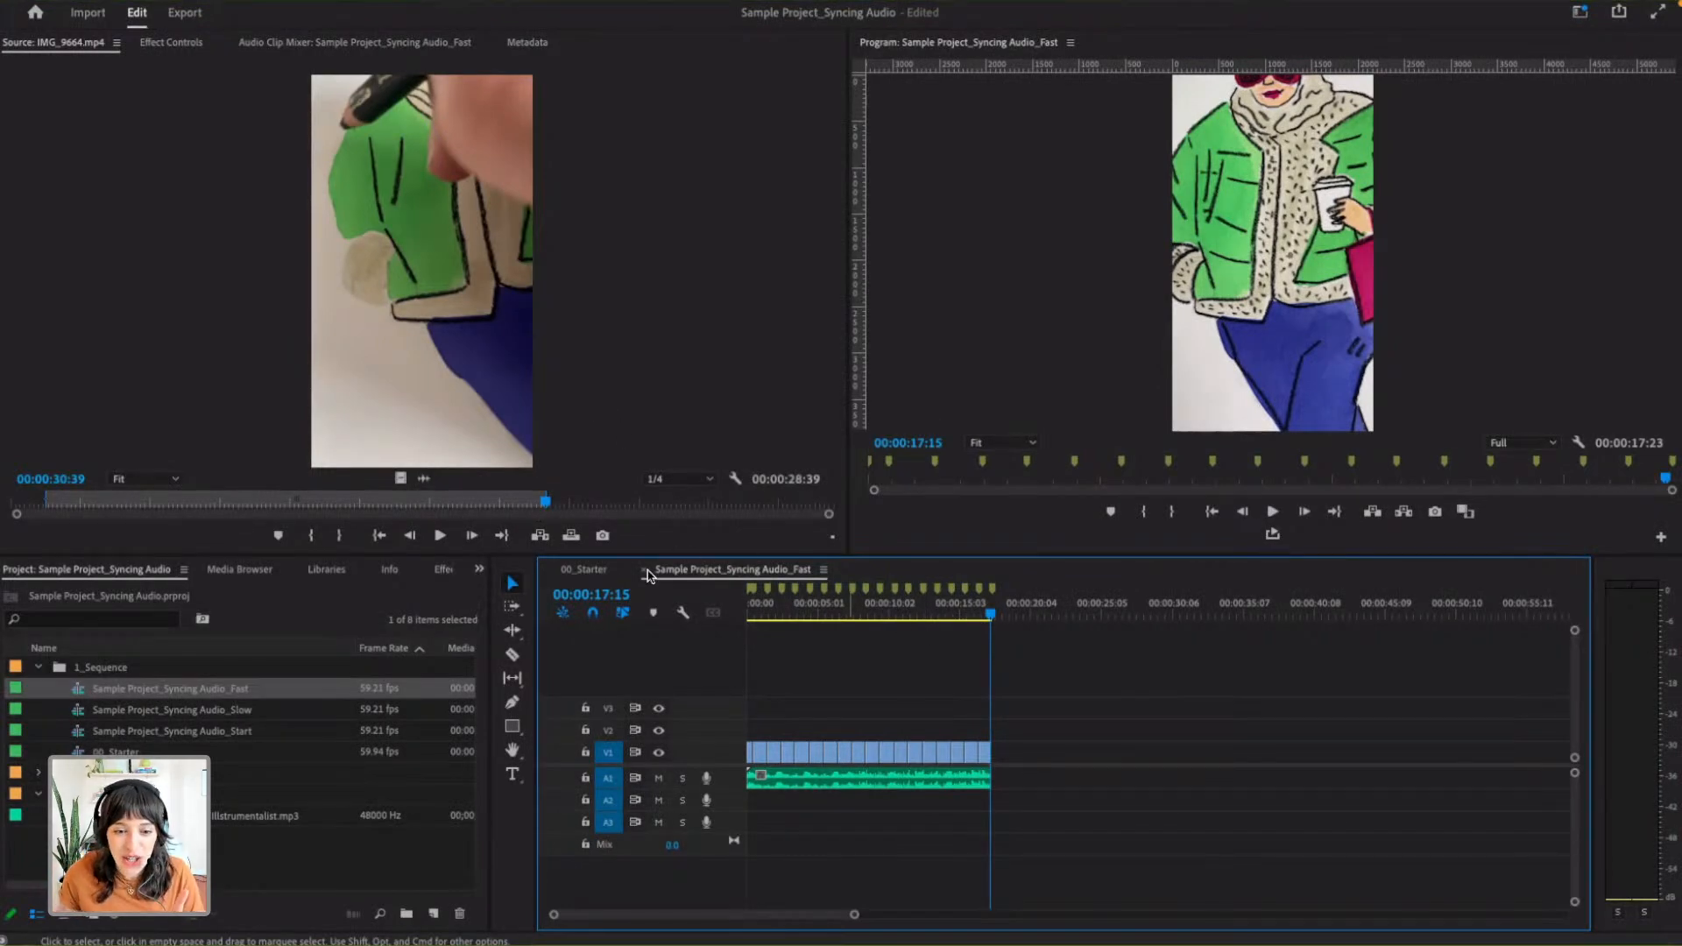
- Compare the 00_Starter sequence with Sample Project_Syncing Audio_Fast, ending in 00_Starter with the playhead at 00:00:00:00
{"action": "left_click", "coordinate": [613, 580]}
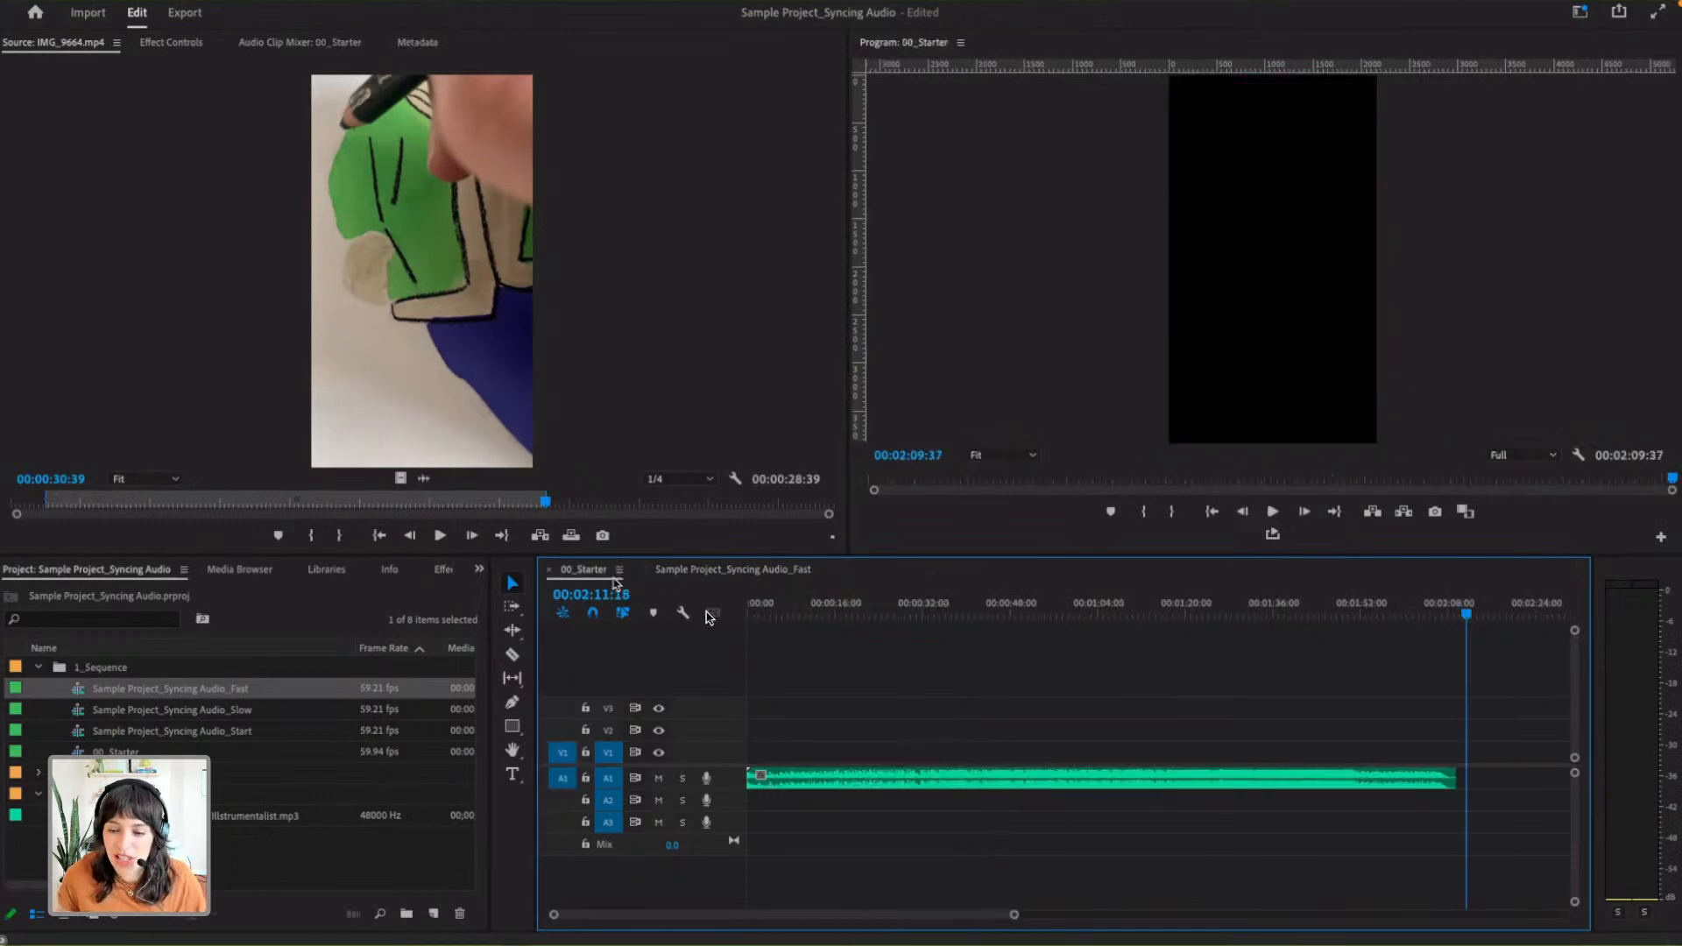
{"action": "left_click_drag", "start_coordinate": [1420, 616], "coordinate": [990, 626]}
{"action": "left_click", "coordinate": [762, 569]}
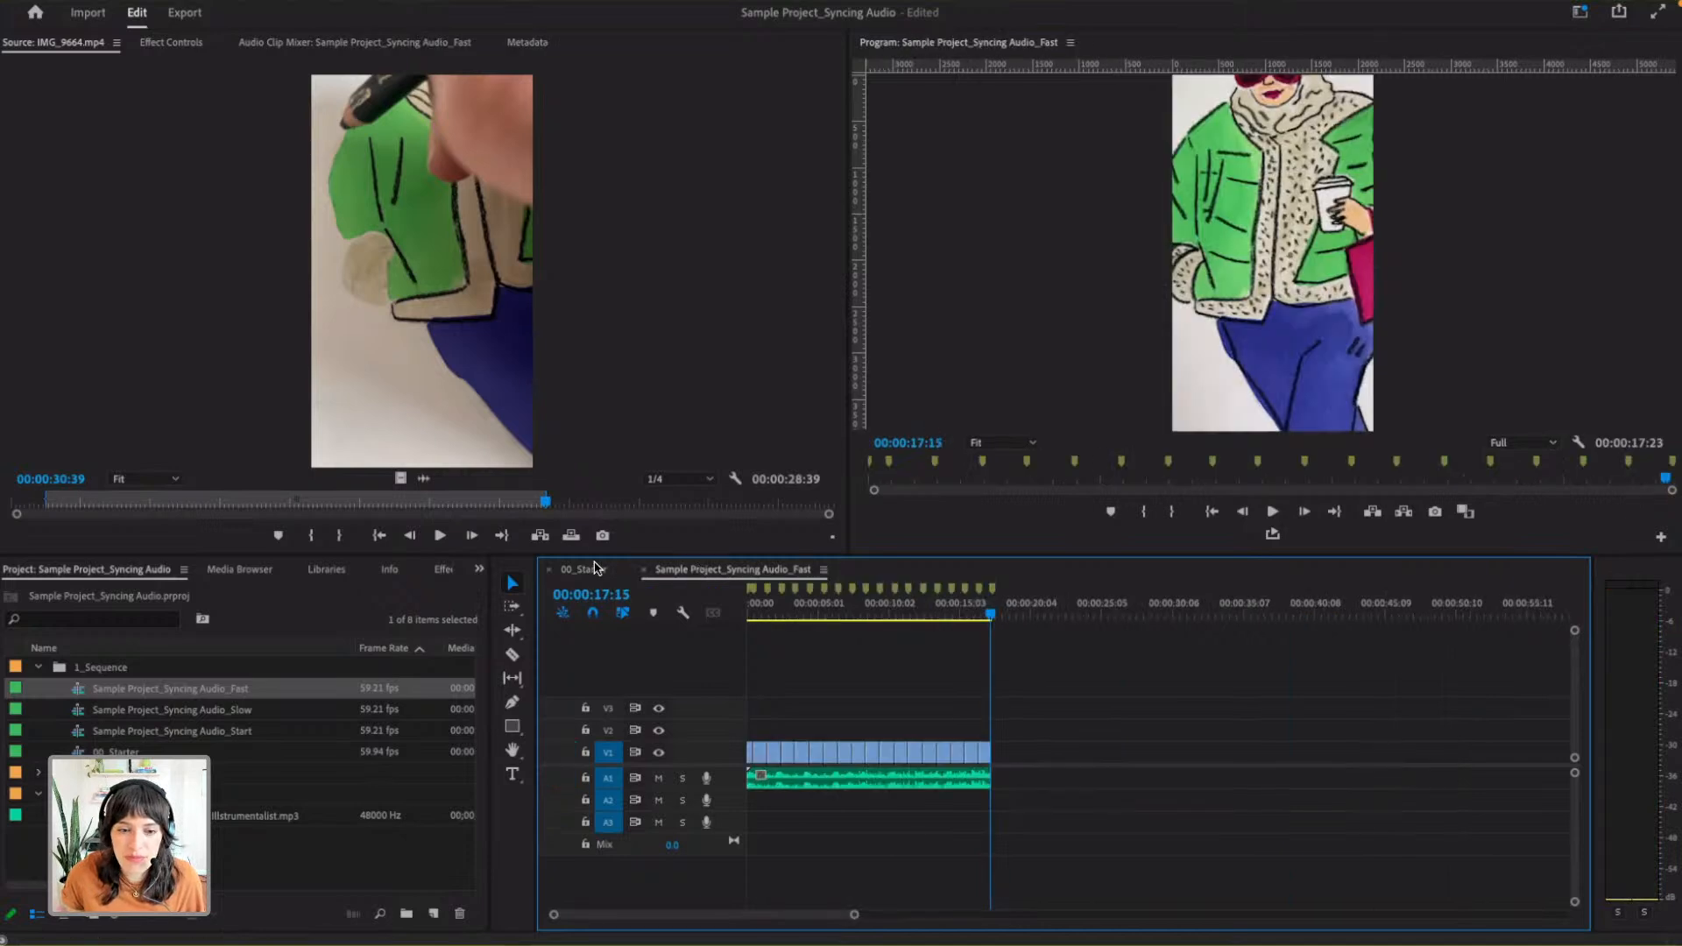
{"action": "left_click", "coordinate": [581, 570]}
{"action": "left_click_drag", "start_coordinate": [987, 613], "coordinate": [736, 608]}
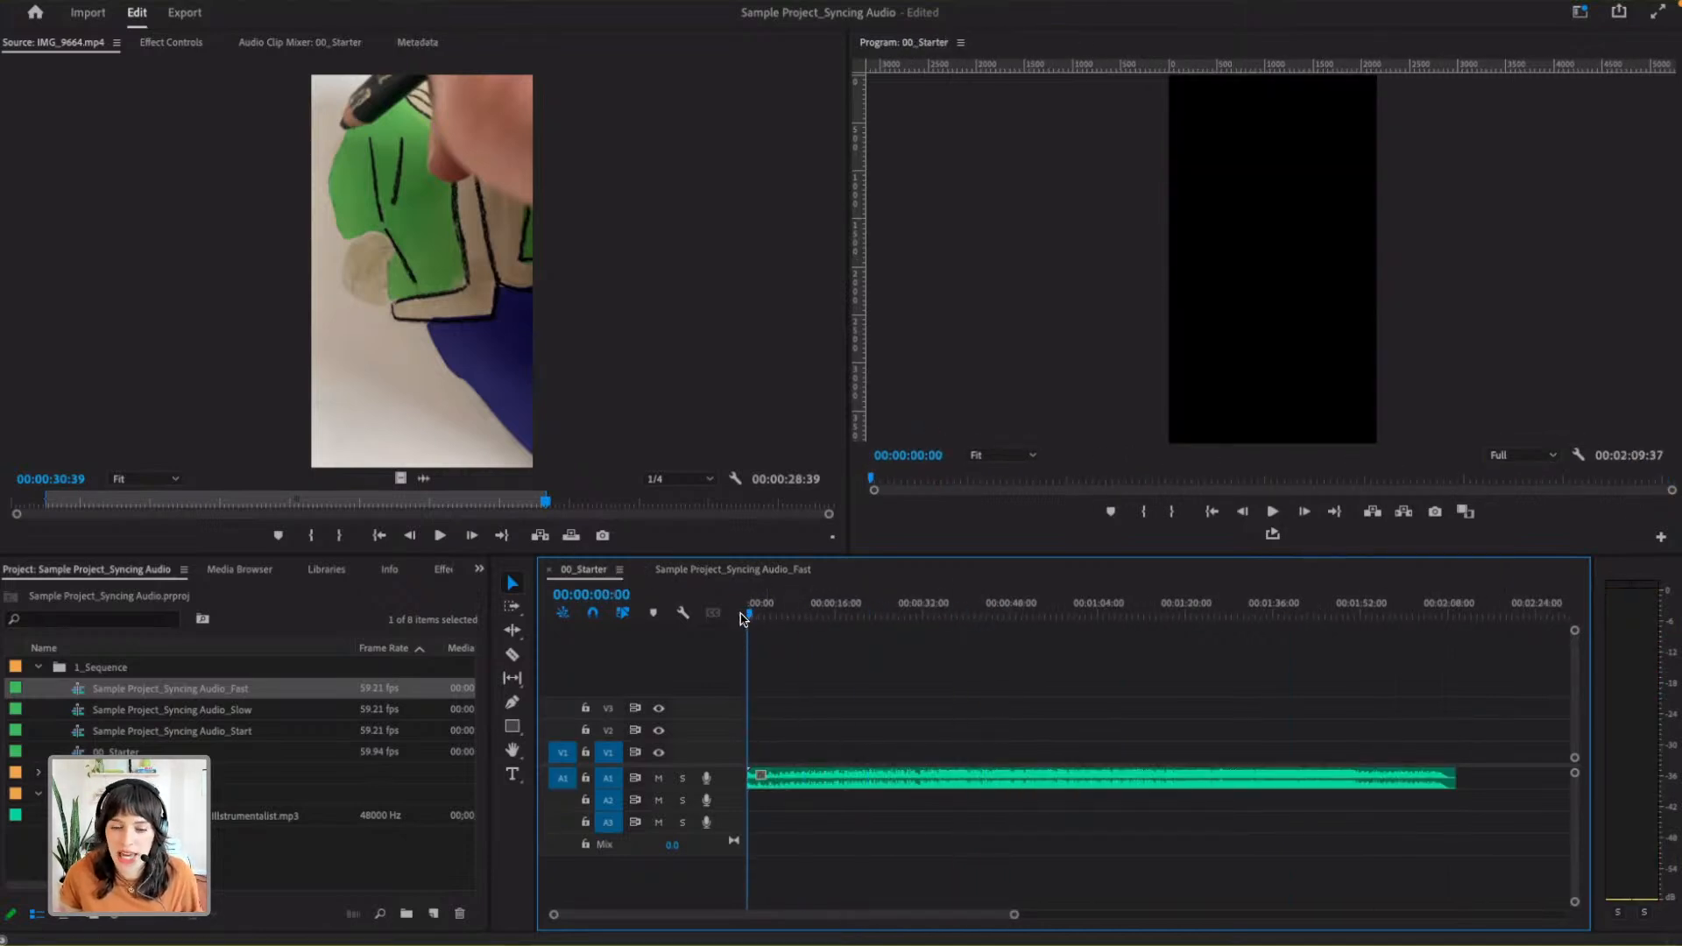
- Add a sequence marker at 00:00:00:00 in 00_Starter with the music clip deselected
{"action": "mouse_move", "coordinate": [1014, 914]}
{"action": "left_mouse_down"}
{"action": "mouse_move", "coordinate": [1091, 914]}
{"action": "mouse_move", "coordinate": [985, 914]}
{"action": "left_mouse_up"}
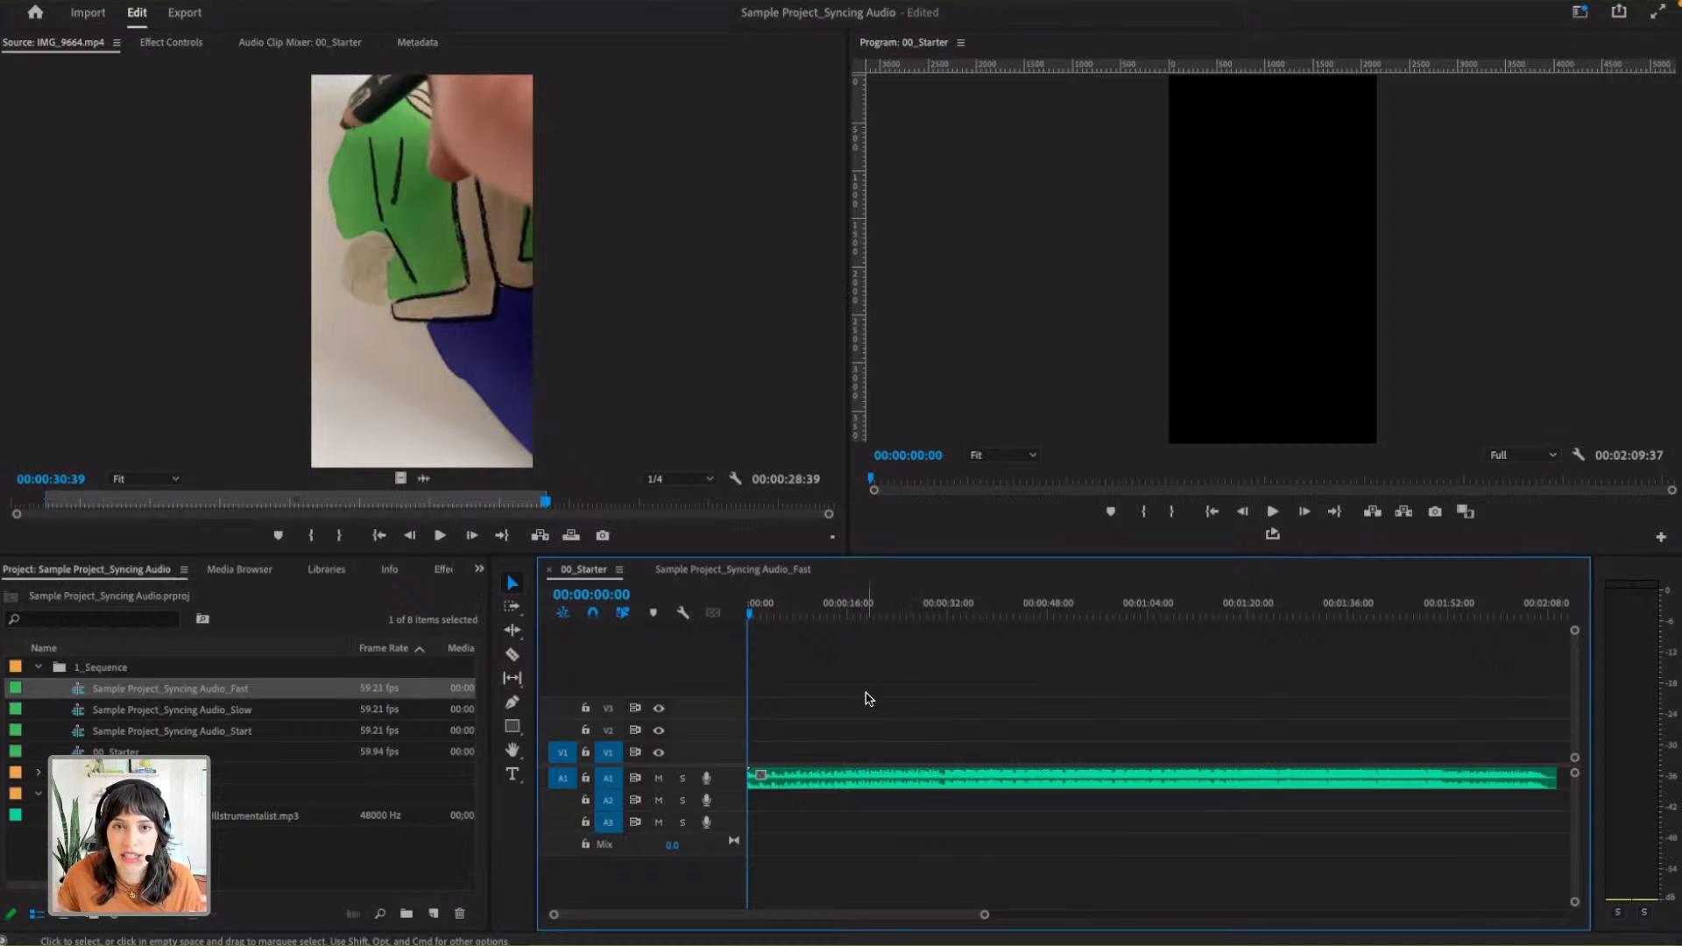
{"action": "left_click", "coordinate": [852, 787]}
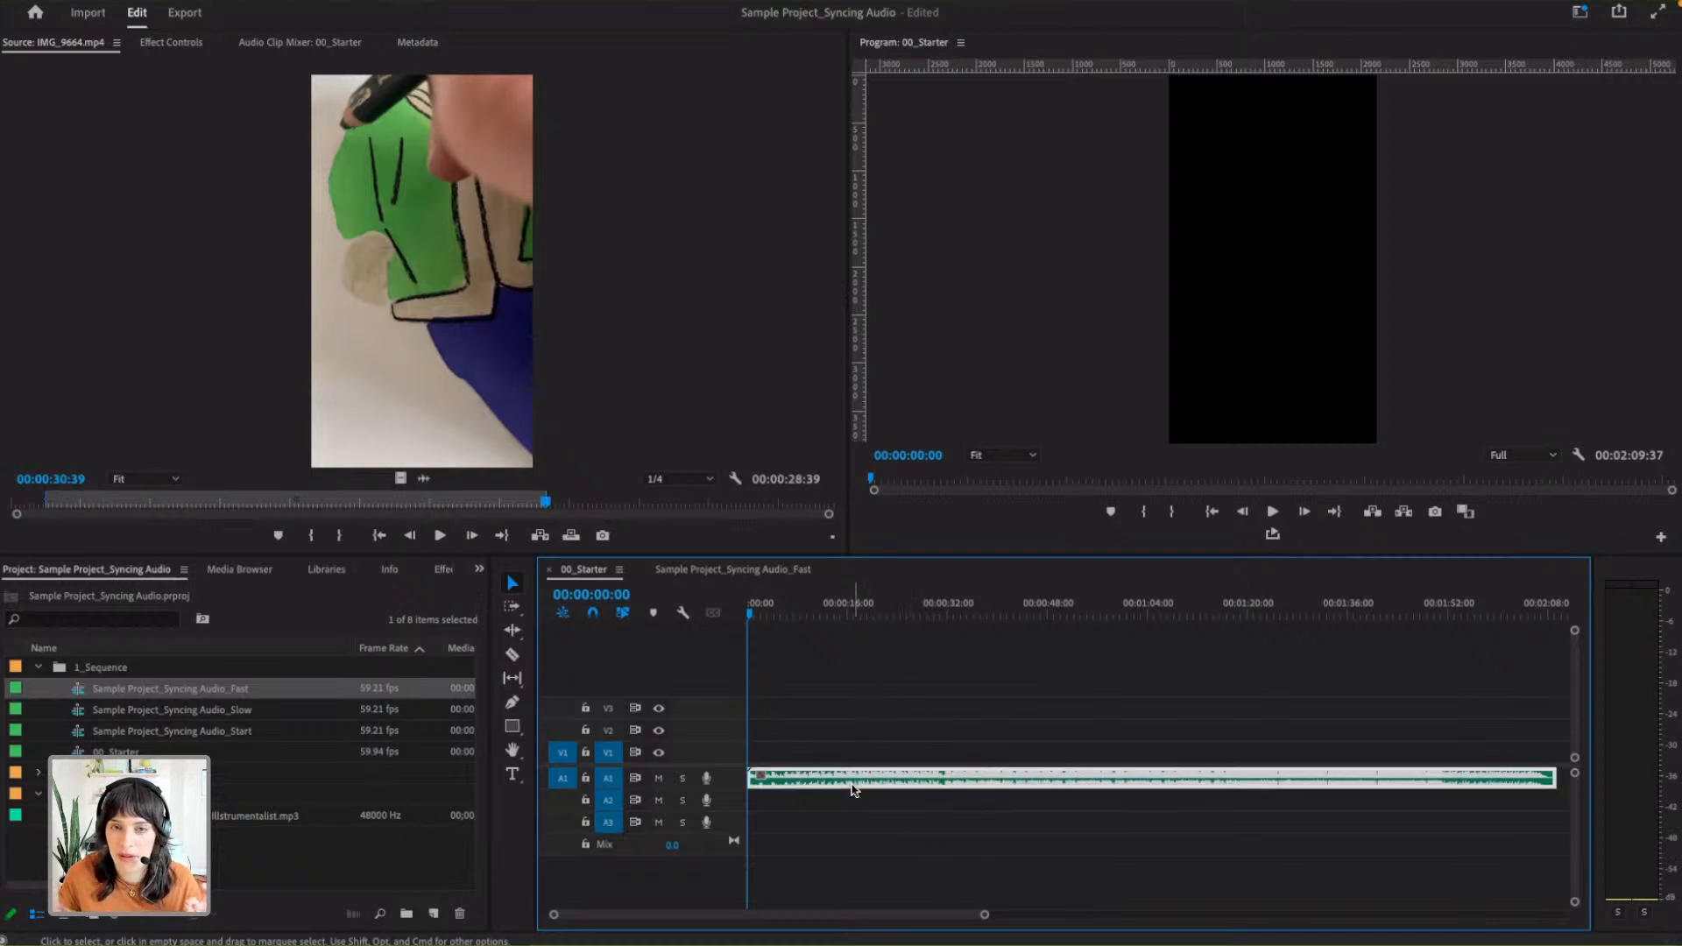
{"action": "left_click", "coordinate": [865, 718]}
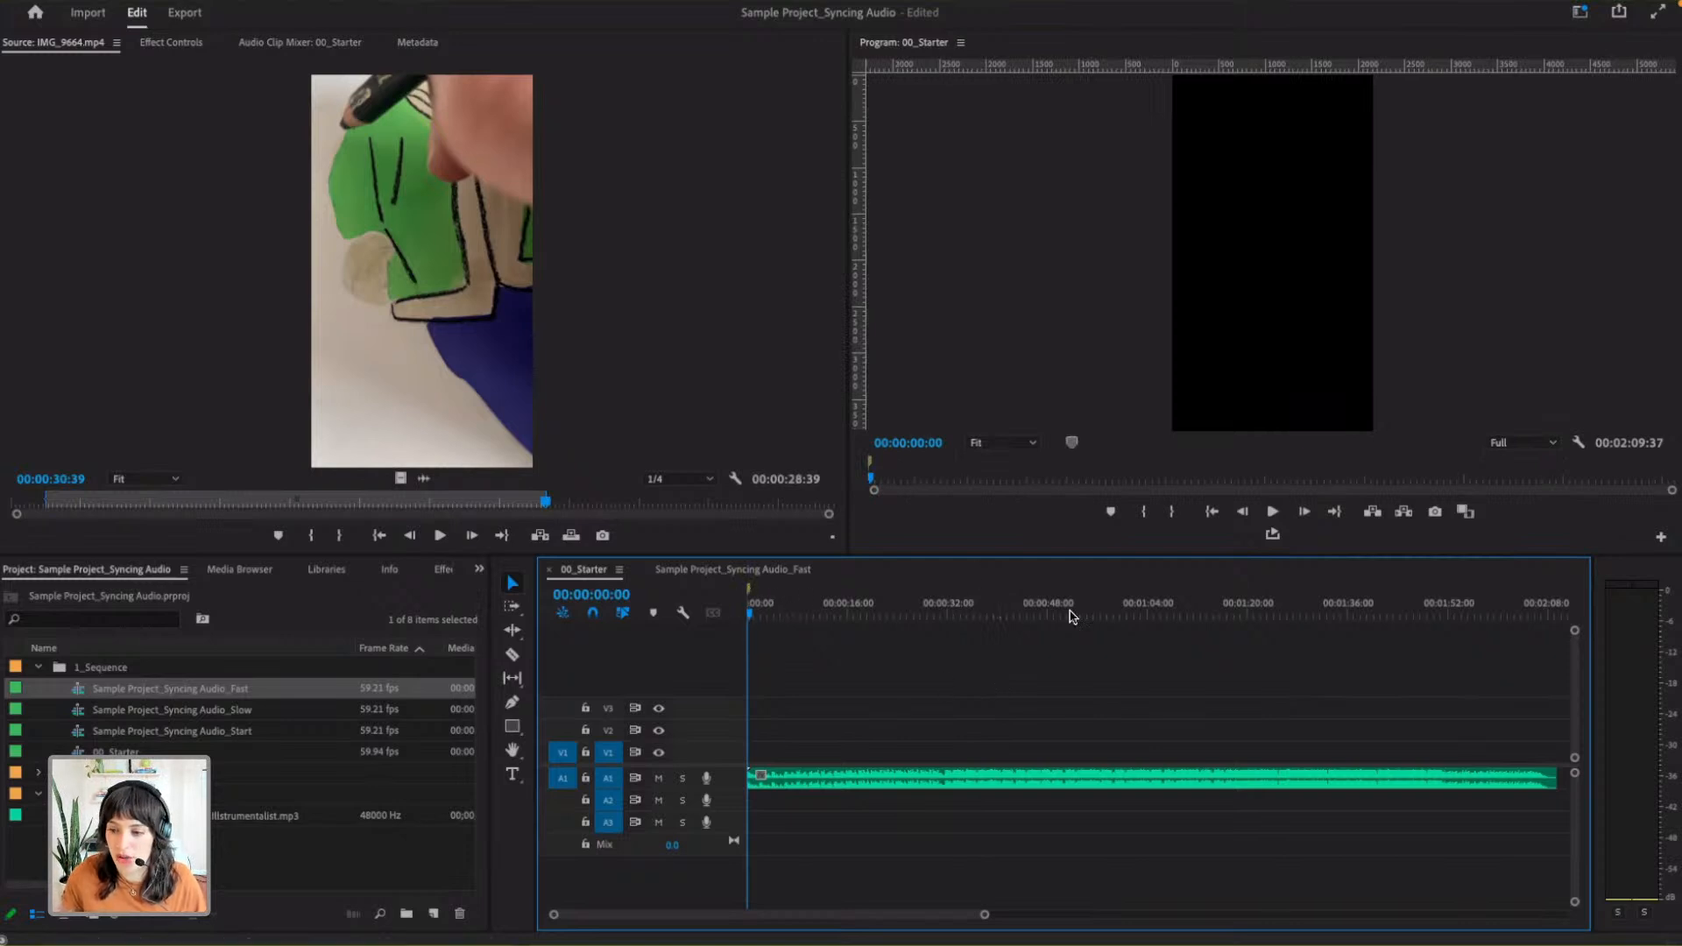
- Move the playhead to 00:00:12:36 and add a marker on the selected music clip itself
{"action": "left_click", "coordinate": [1416, 787]}
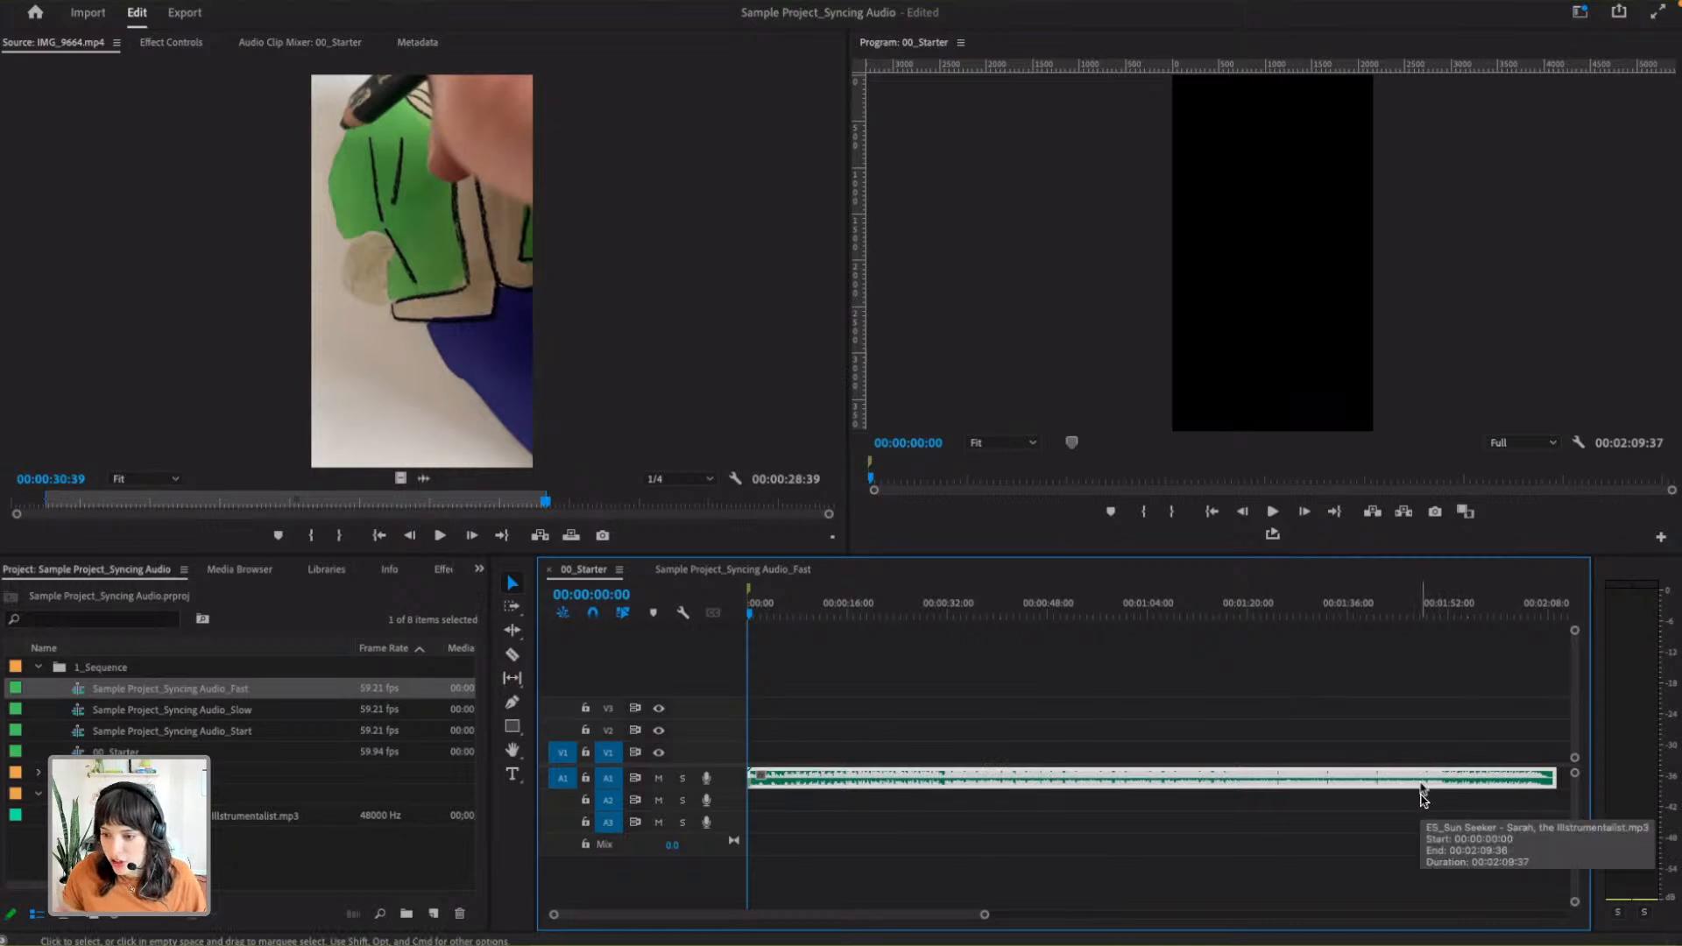
{"action": "left_click", "coordinate": [1420, 796]}
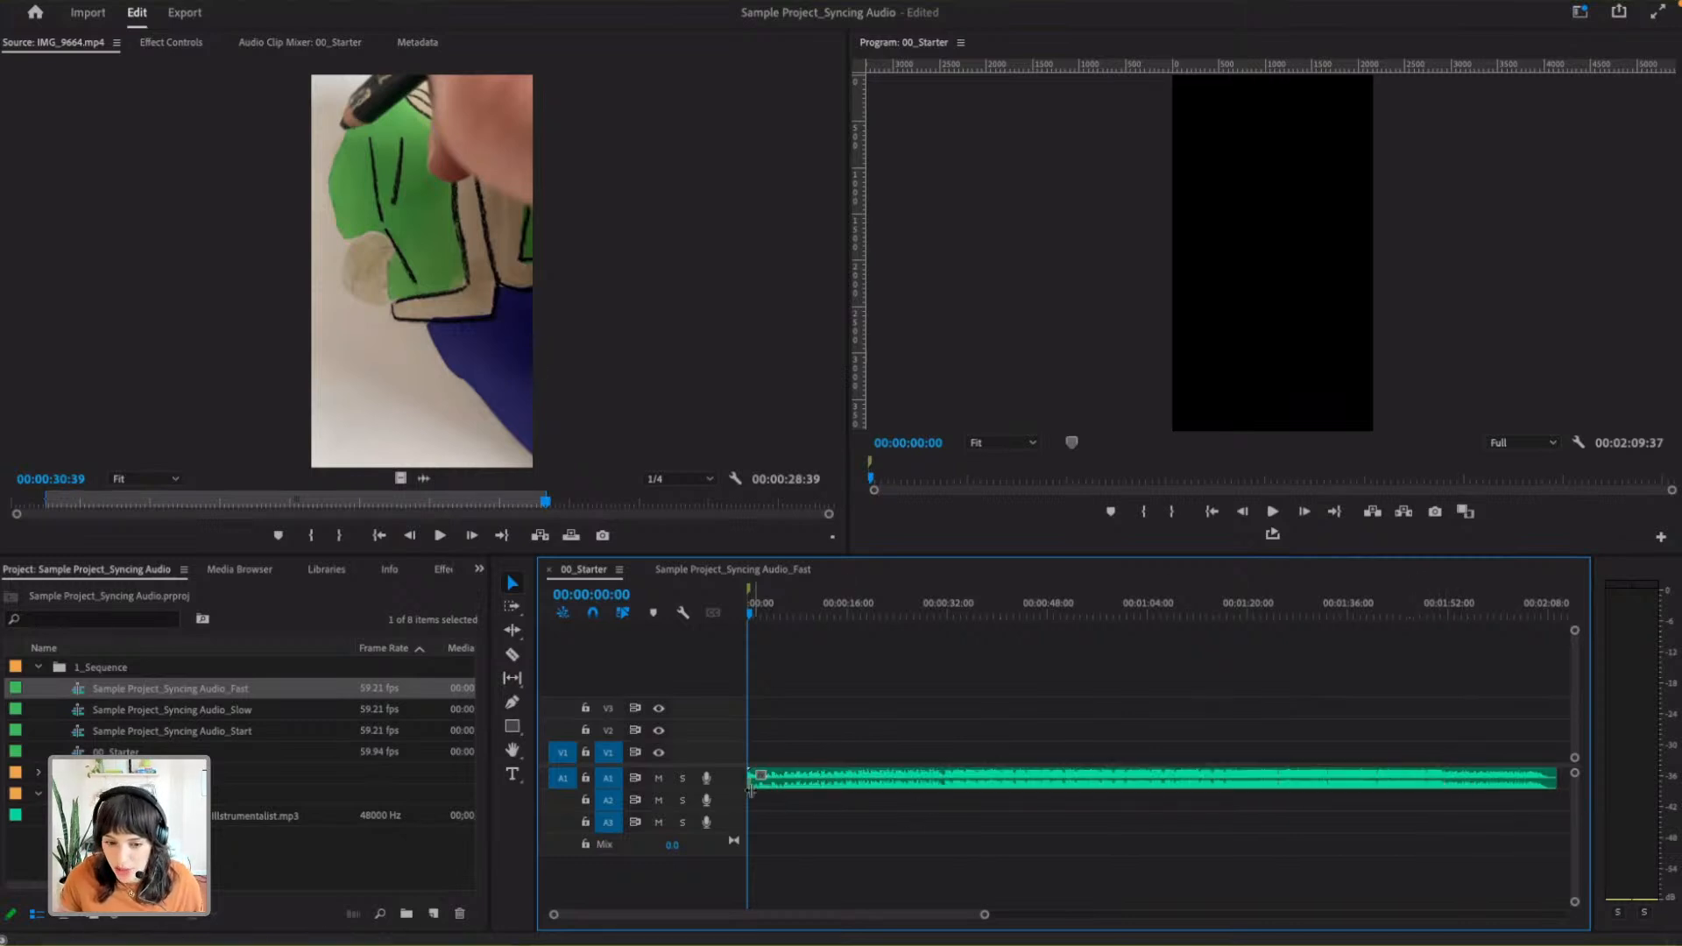
{"action": "left_click_drag", "start_coordinate": [985, 914], "coordinate": [777, 915]}
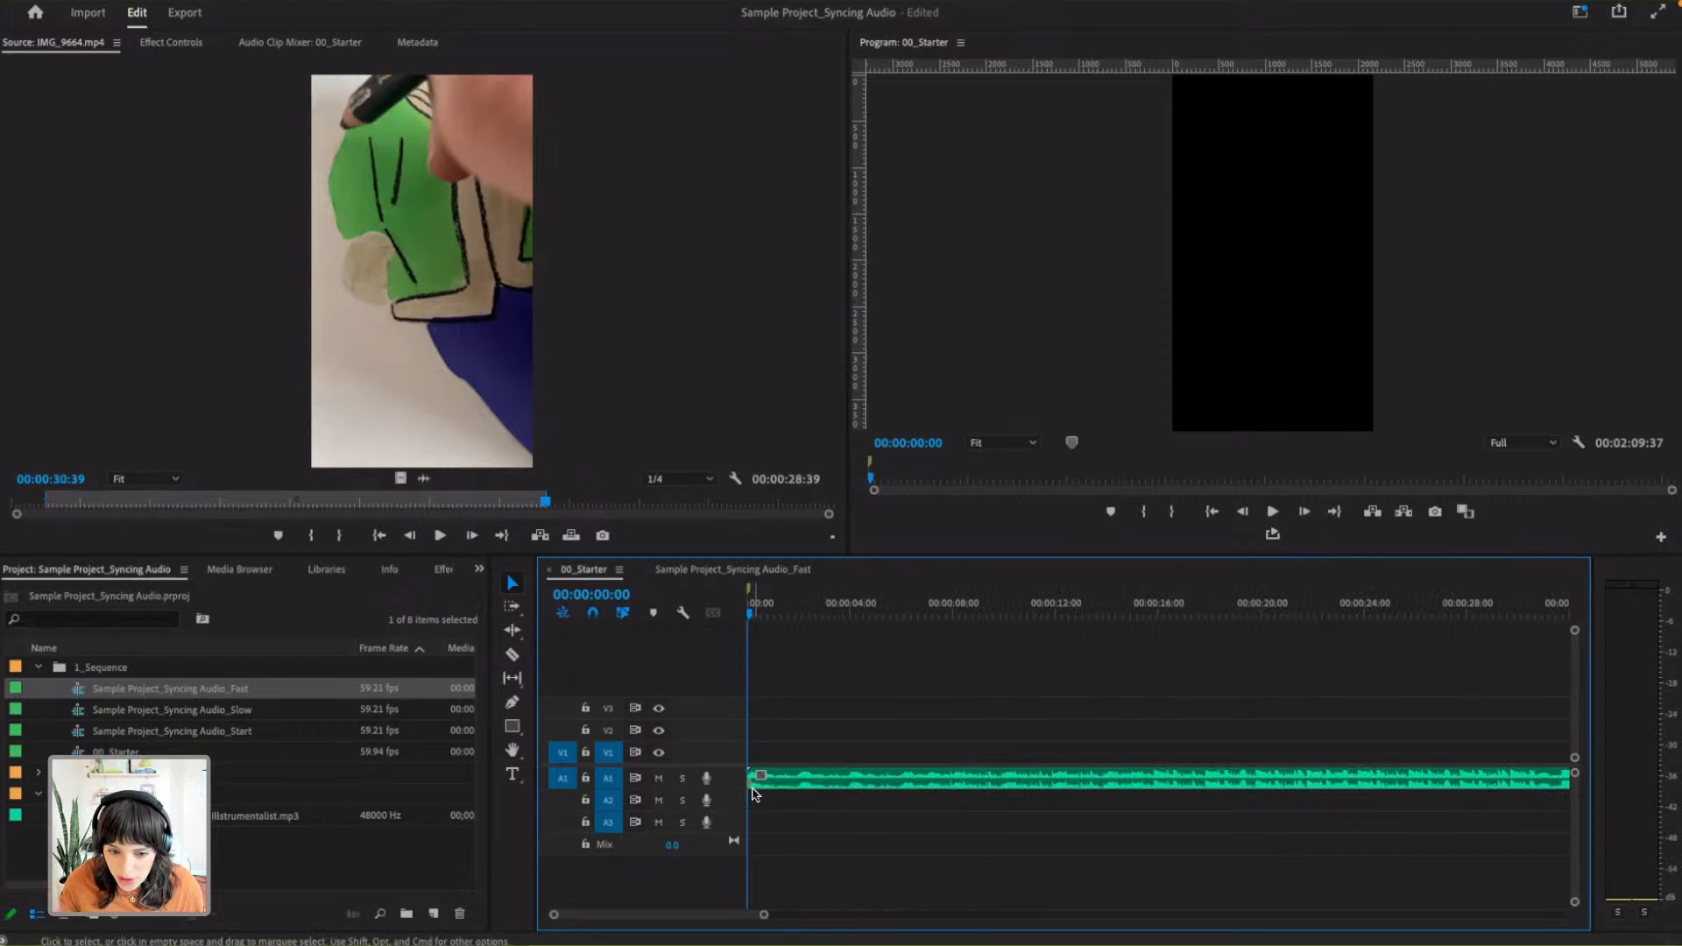
{"action": "left_click", "coordinate": [1071, 613]}
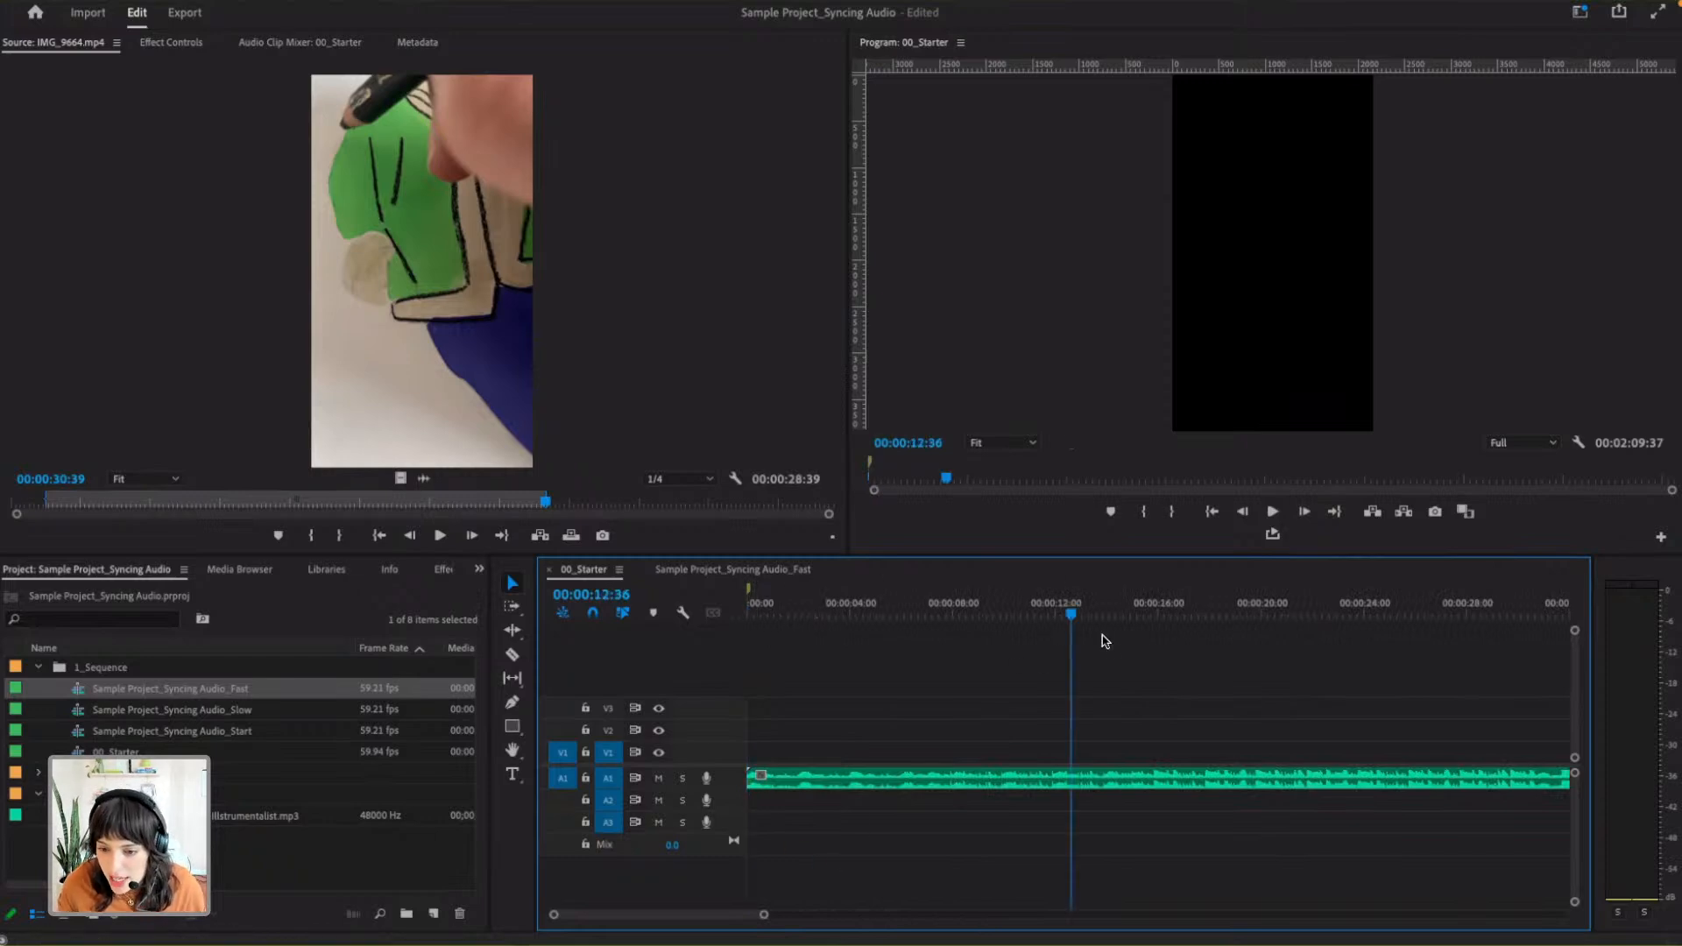
{"action": "left_click", "coordinate": [1184, 784]}
{"action": "left_click", "coordinate": [1104, 815]}
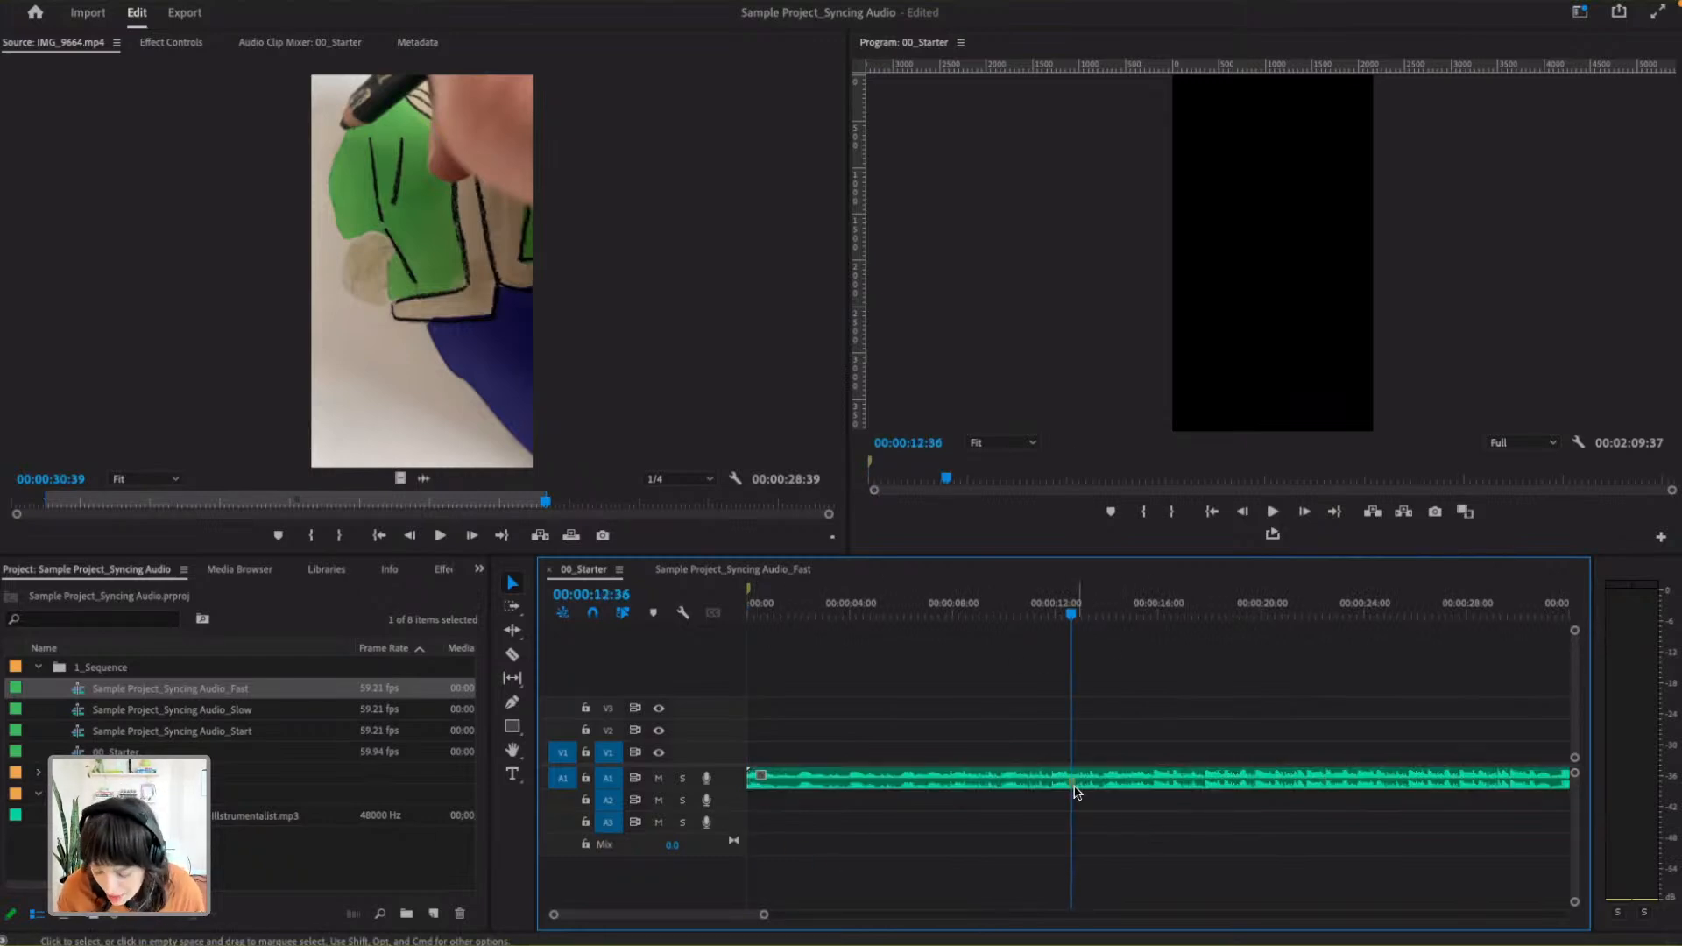
- Examine the music clip around 00:00:12:36 up close in a maximized timeline and restore the panel layout
{"action": "key", "text": "grave"}
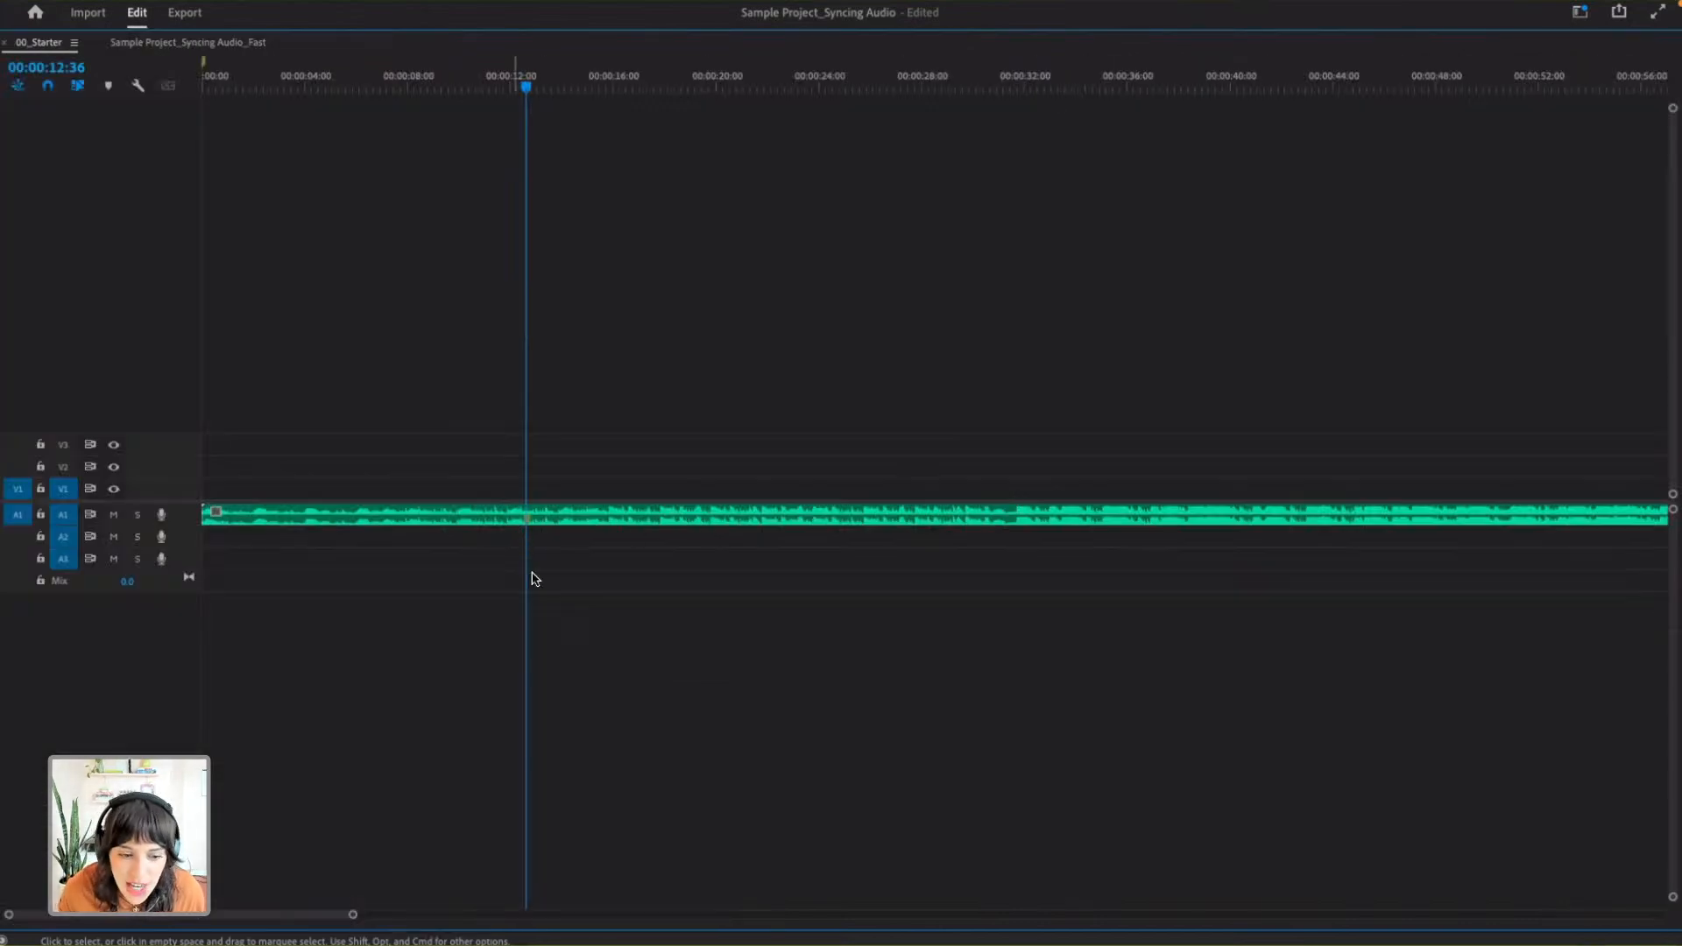
{"action": "left_click_drag", "start_coordinate": [355, 914], "coordinate": [315, 911]}
{"action": "key", "text": "equal"}
{"action": "key", "text": "equal"}
{"action": "key", "text": "equal"}
{"action": "key", "text": "equal"}
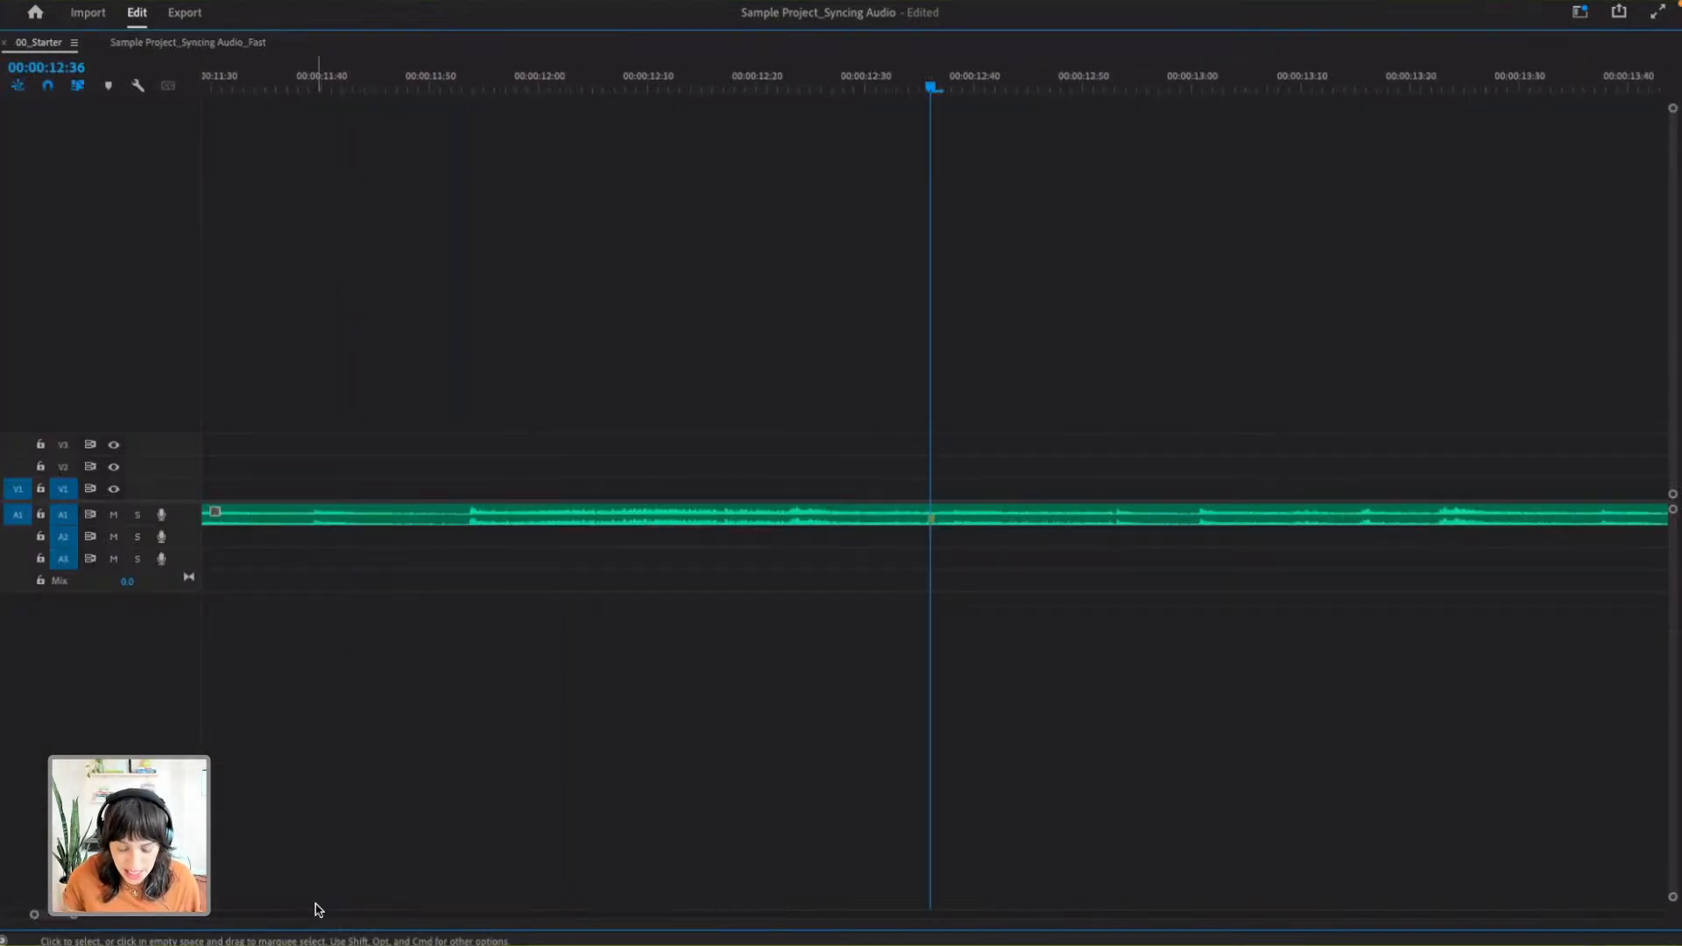
{"action": "key", "text": "grave"}
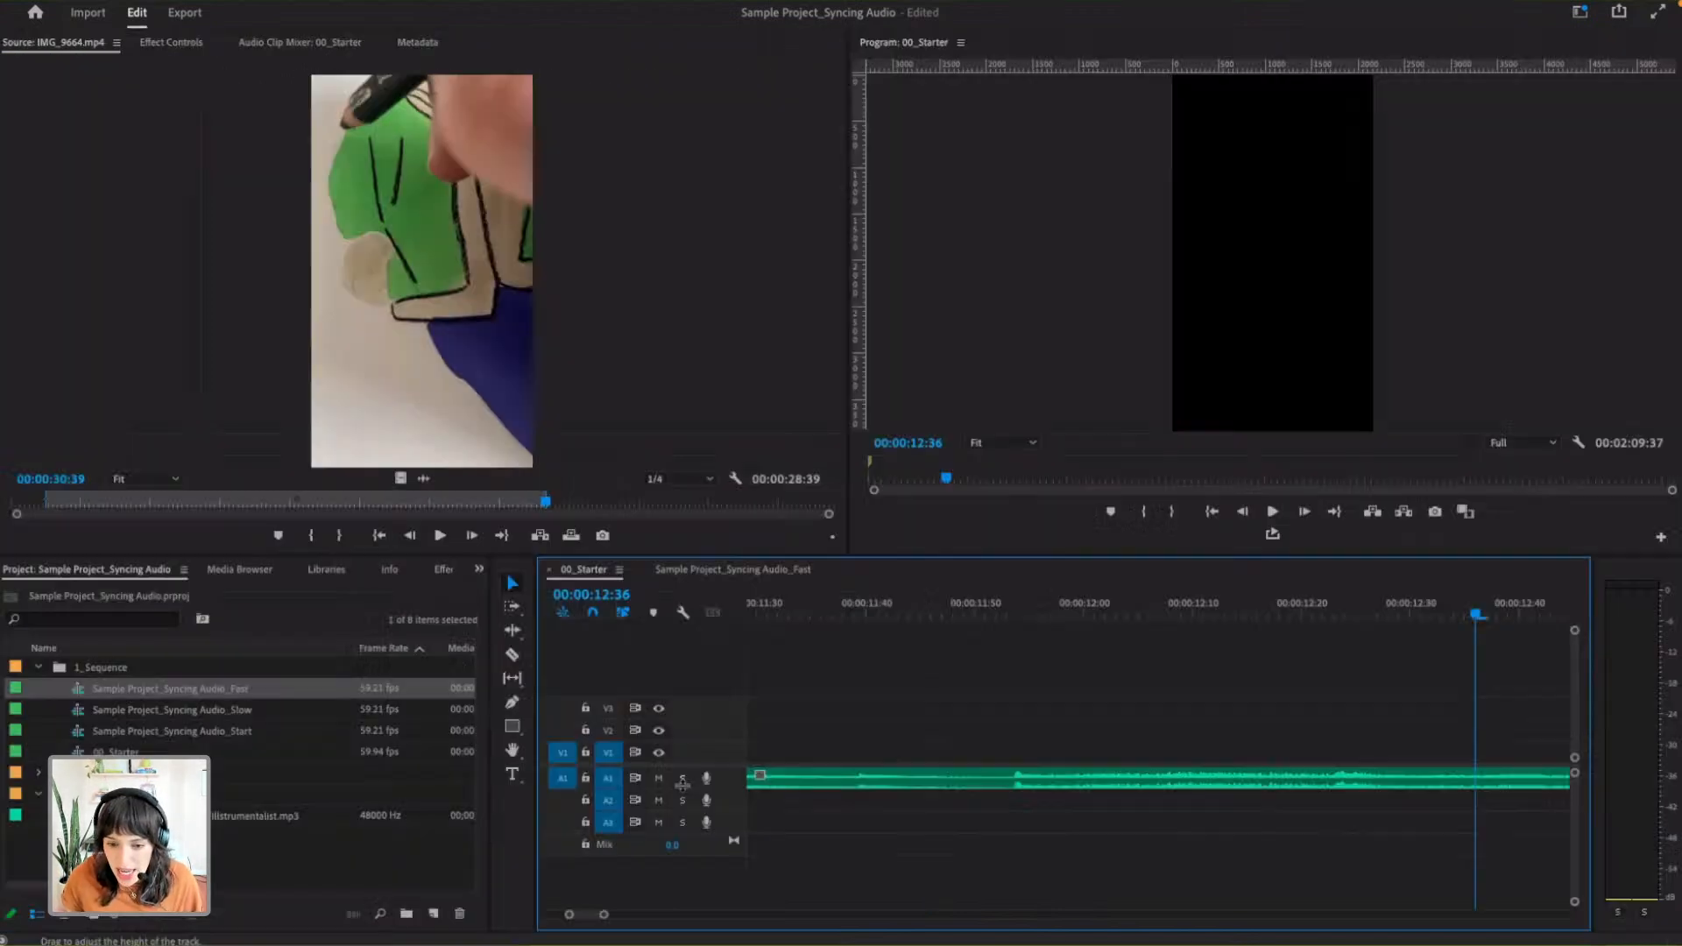
- Return the 00_Starter playhead to 00:00:00:00 with a longer stretch of the music in view
{"action": "left_click_drag", "start_coordinate": [793, 608], "coordinate": [717, 610]}
{"action": "left_click_drag", "start_coordinate": [604, 914], "coordinate": [887, 914]}
{"action": "left_click_drag", "start_coordinate": [865, 616], "coordinate": [748, 611]}
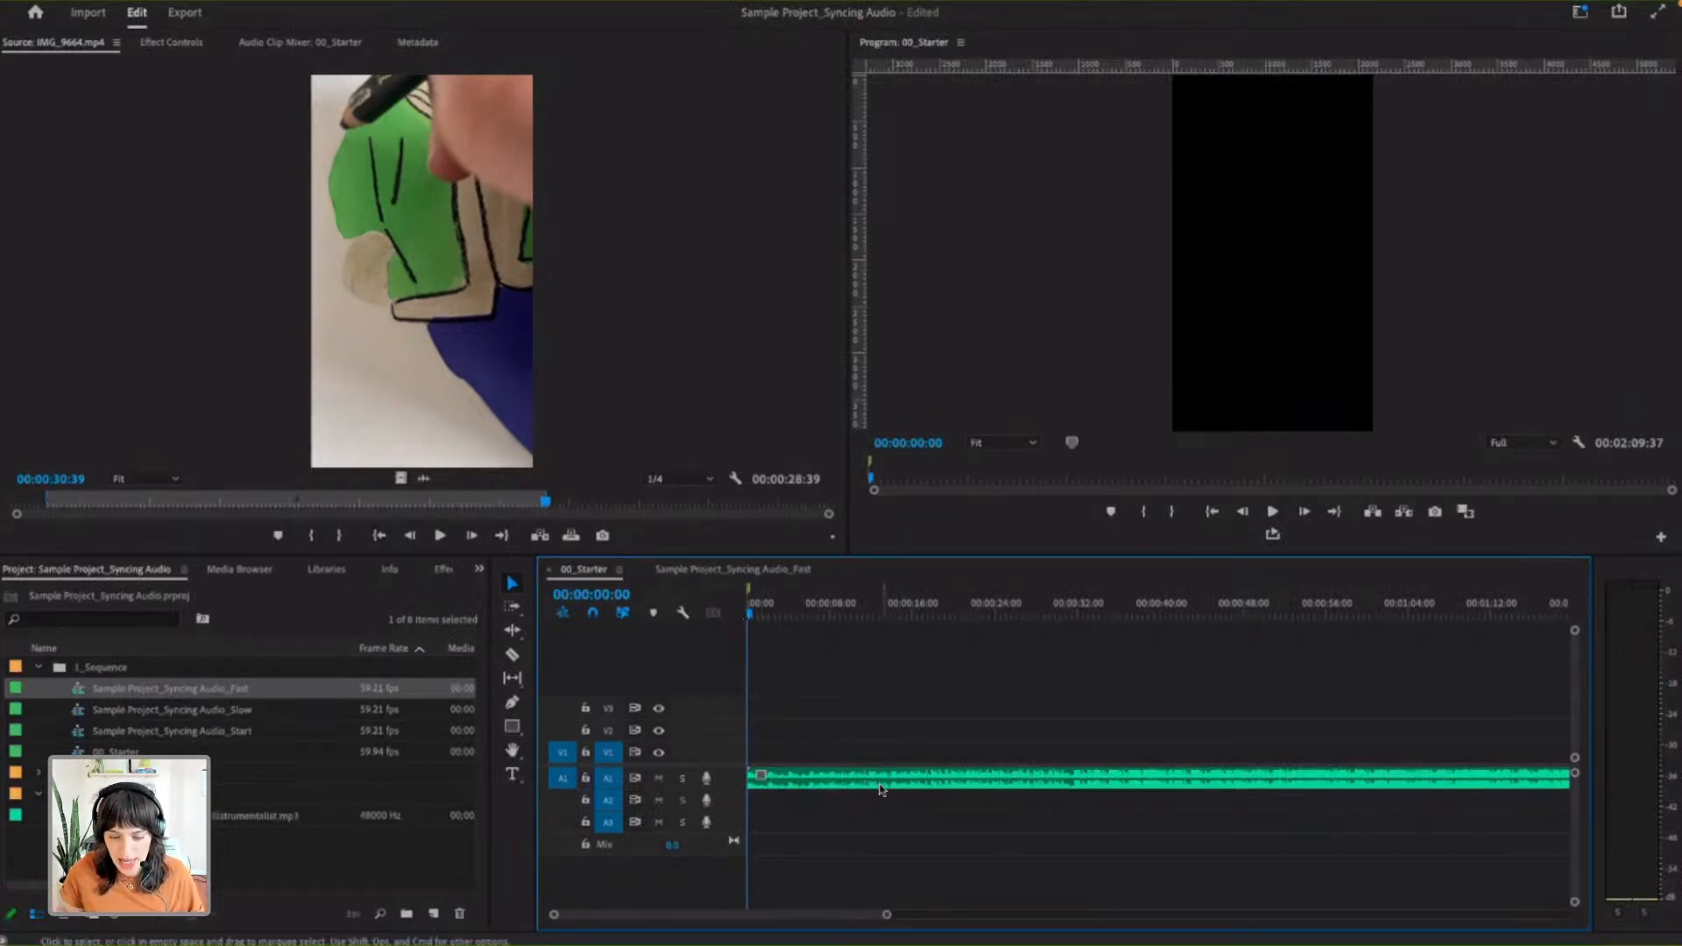
- View the settings of the marker at 00:00:00:00 and close them without changes
{"action": "key", "text": "m"}
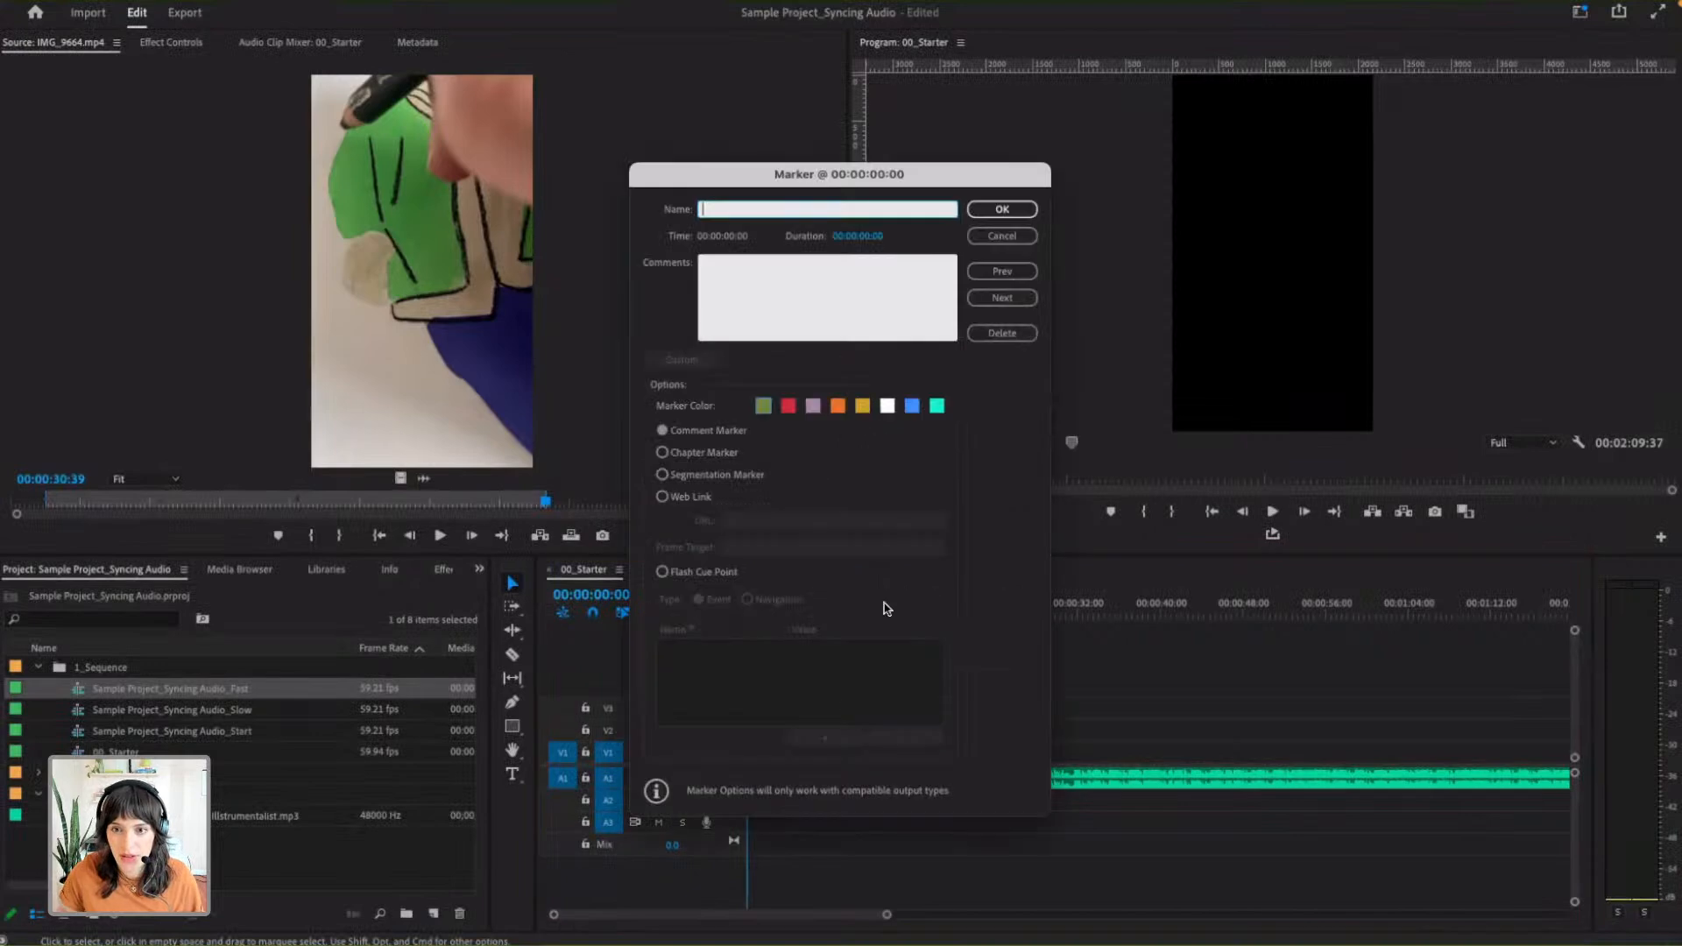
{"action": "left_click", "coordinate": [988, 236]}
{"action": "key", "text": "m"}
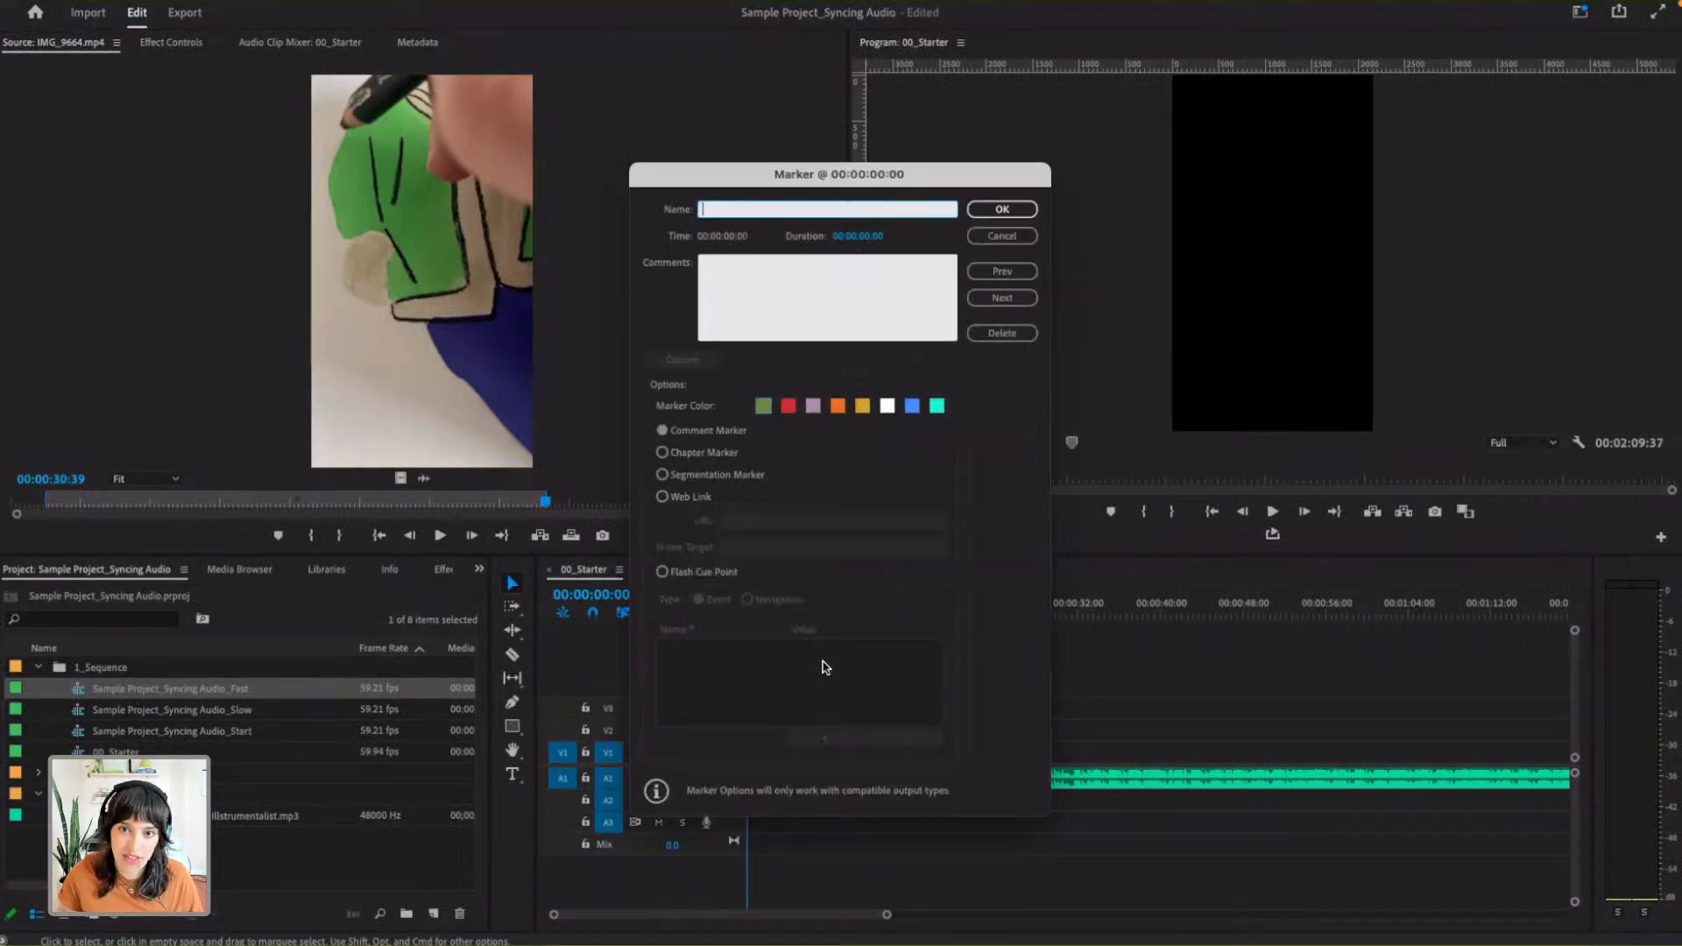
{"action": "left_click", "coordinate": [1008, 236]}
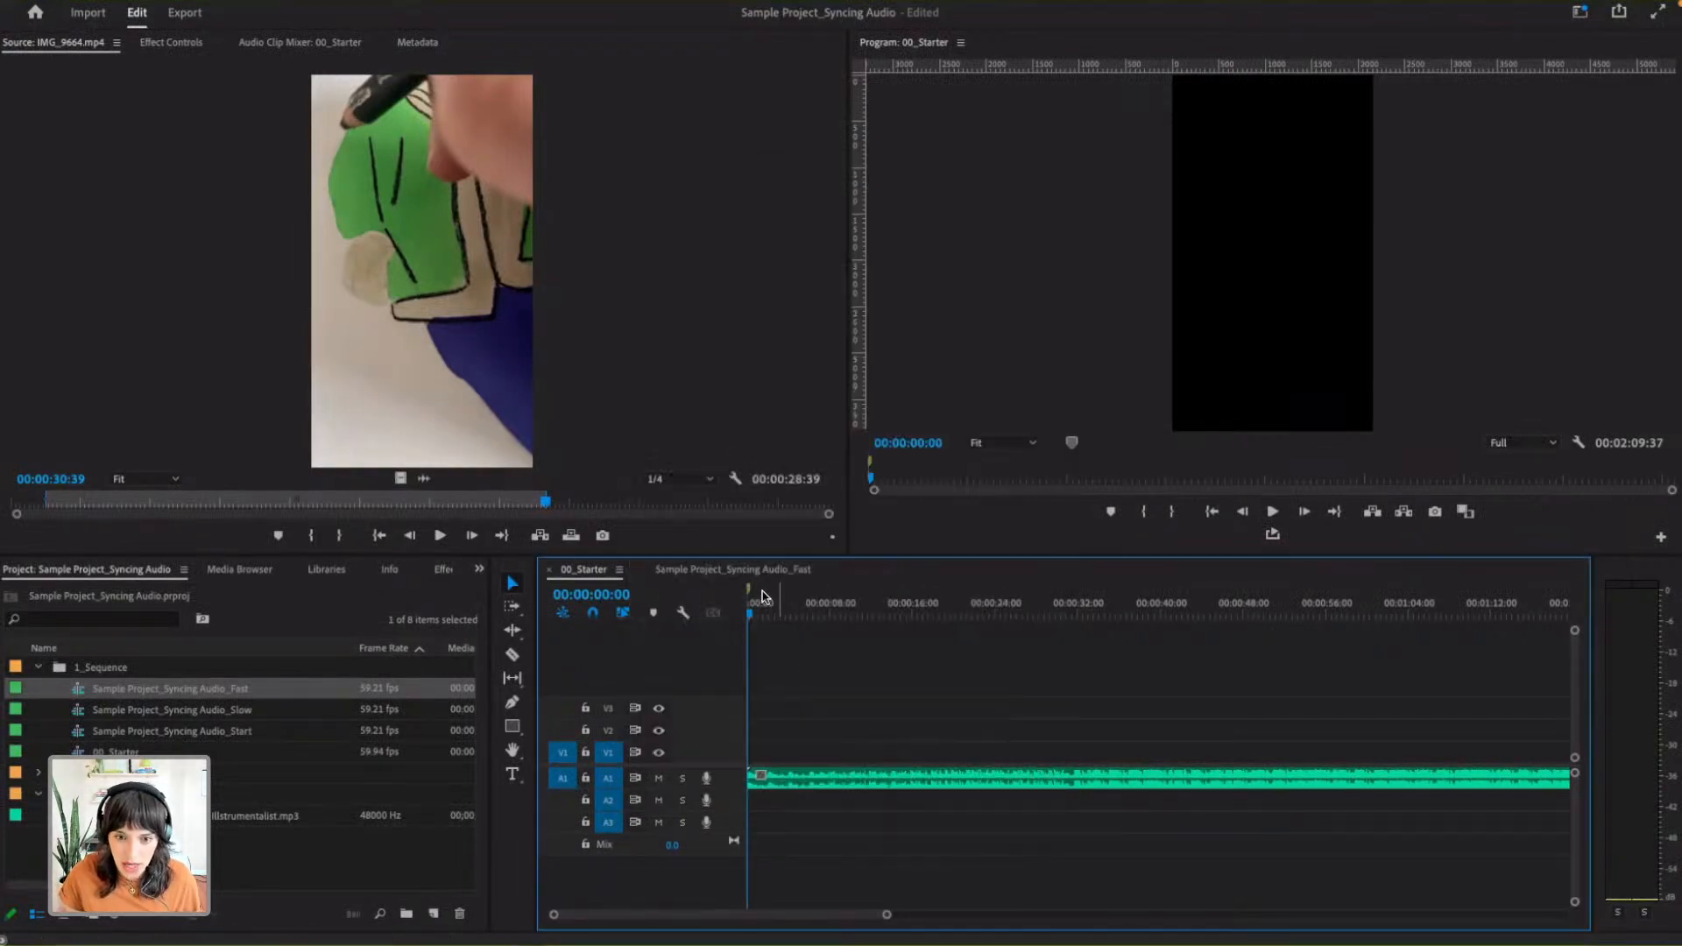
- Clear all markers from the 00_Starter sequence and add a new one at 00:00:00:00
{"action": "right_click", "coordinate": [791, 598]}
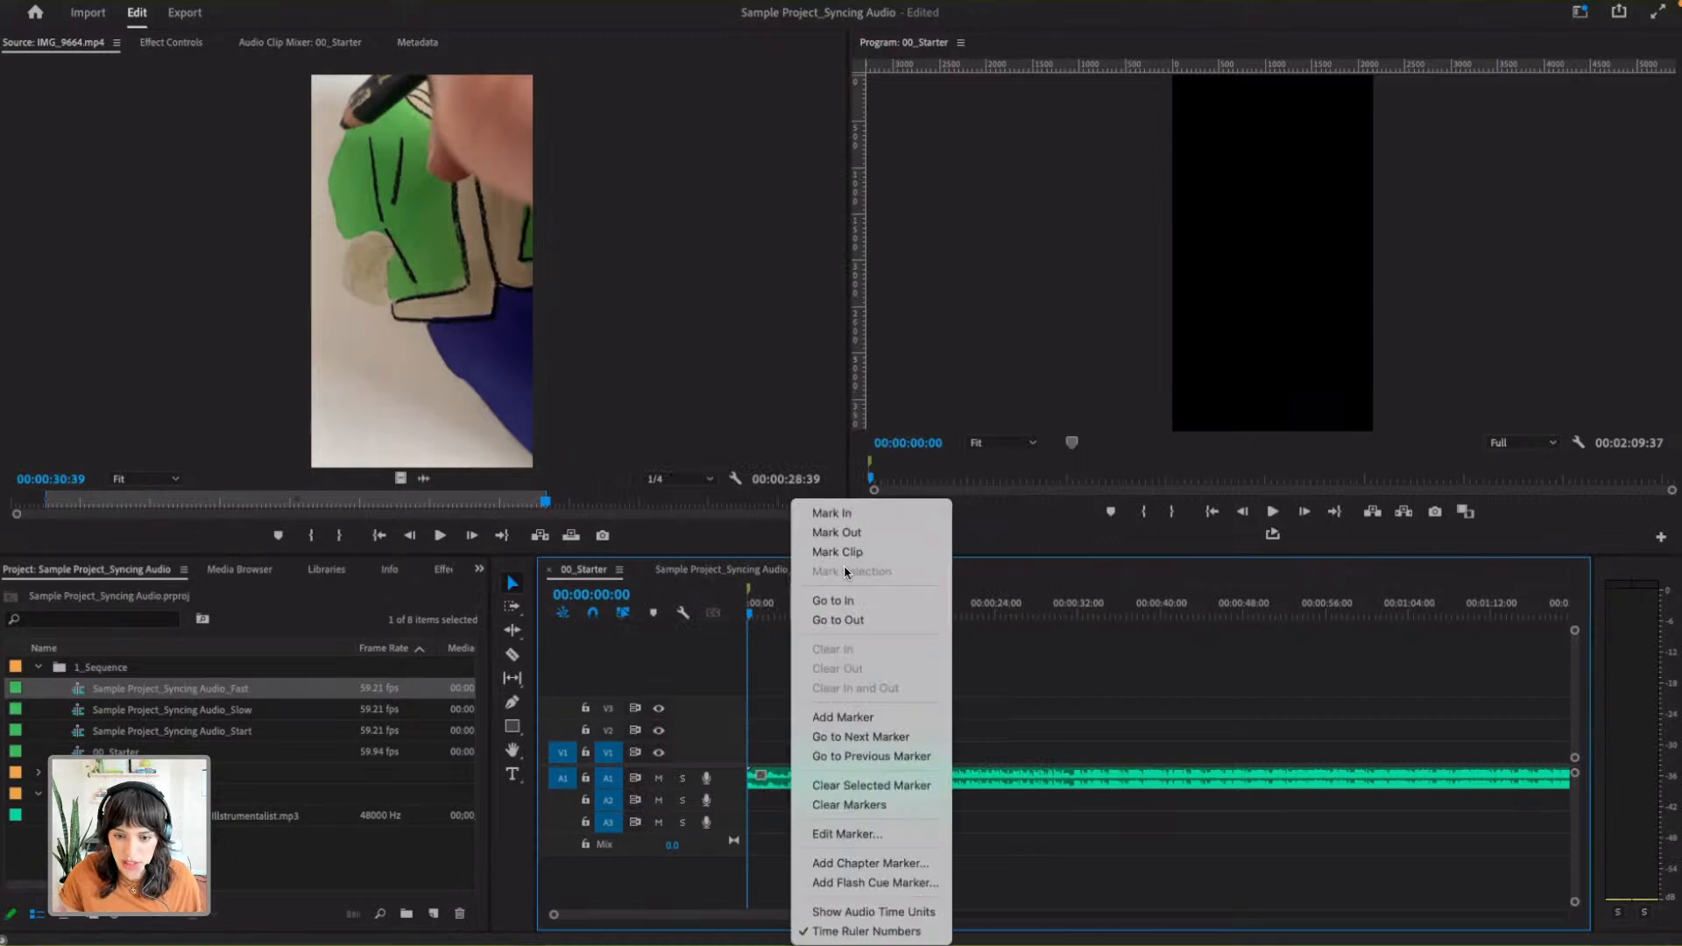
{"action": "left_click", "coordinate": [866, 805]}
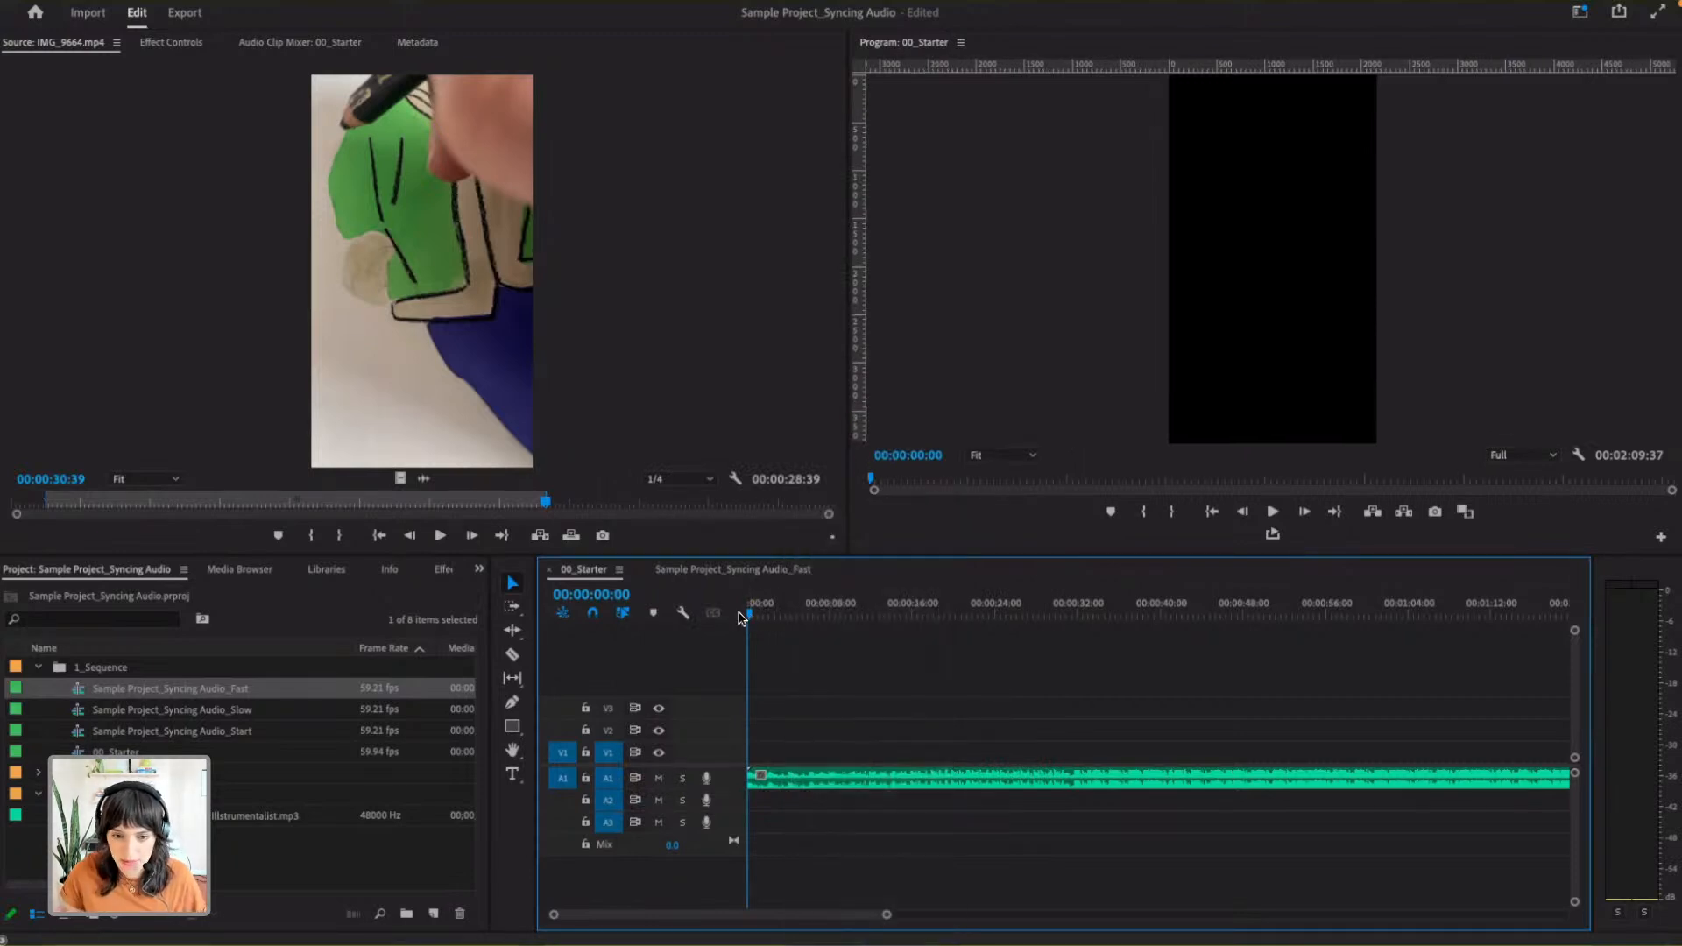
{"action": "key", "text": "m"}
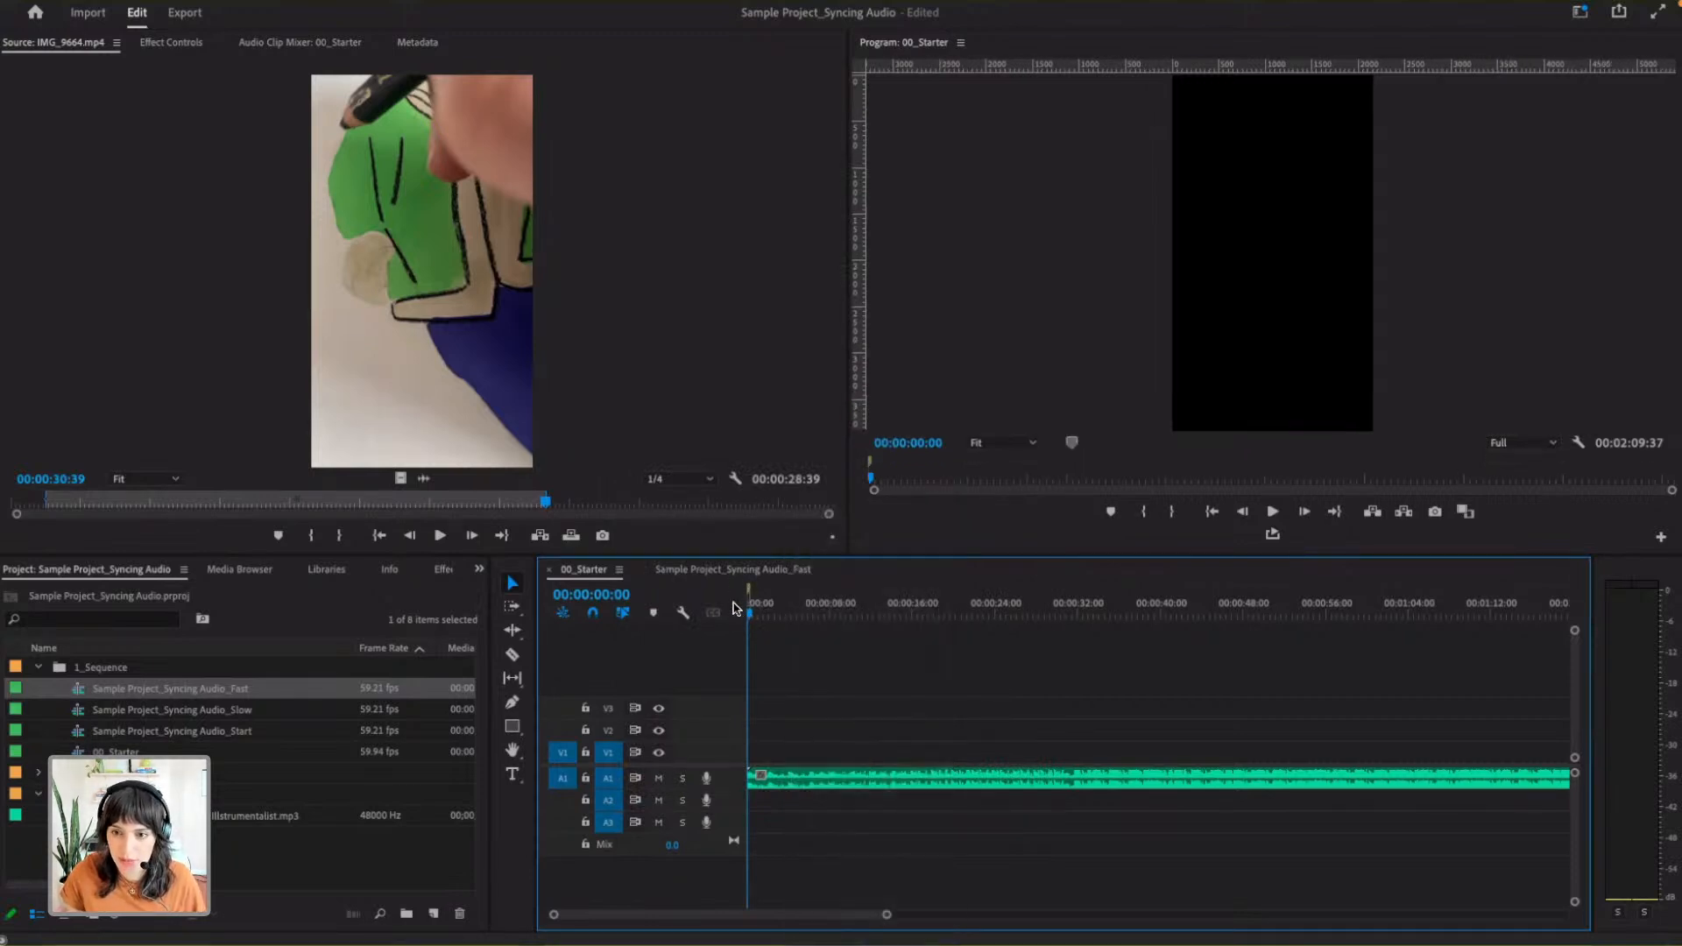
- Glance at the markers in the Fast sequence and play 00_Starter from the start, adding beat markers up to about 15 seconds
{"action": "left_click", "coordinate": [768, 570]}
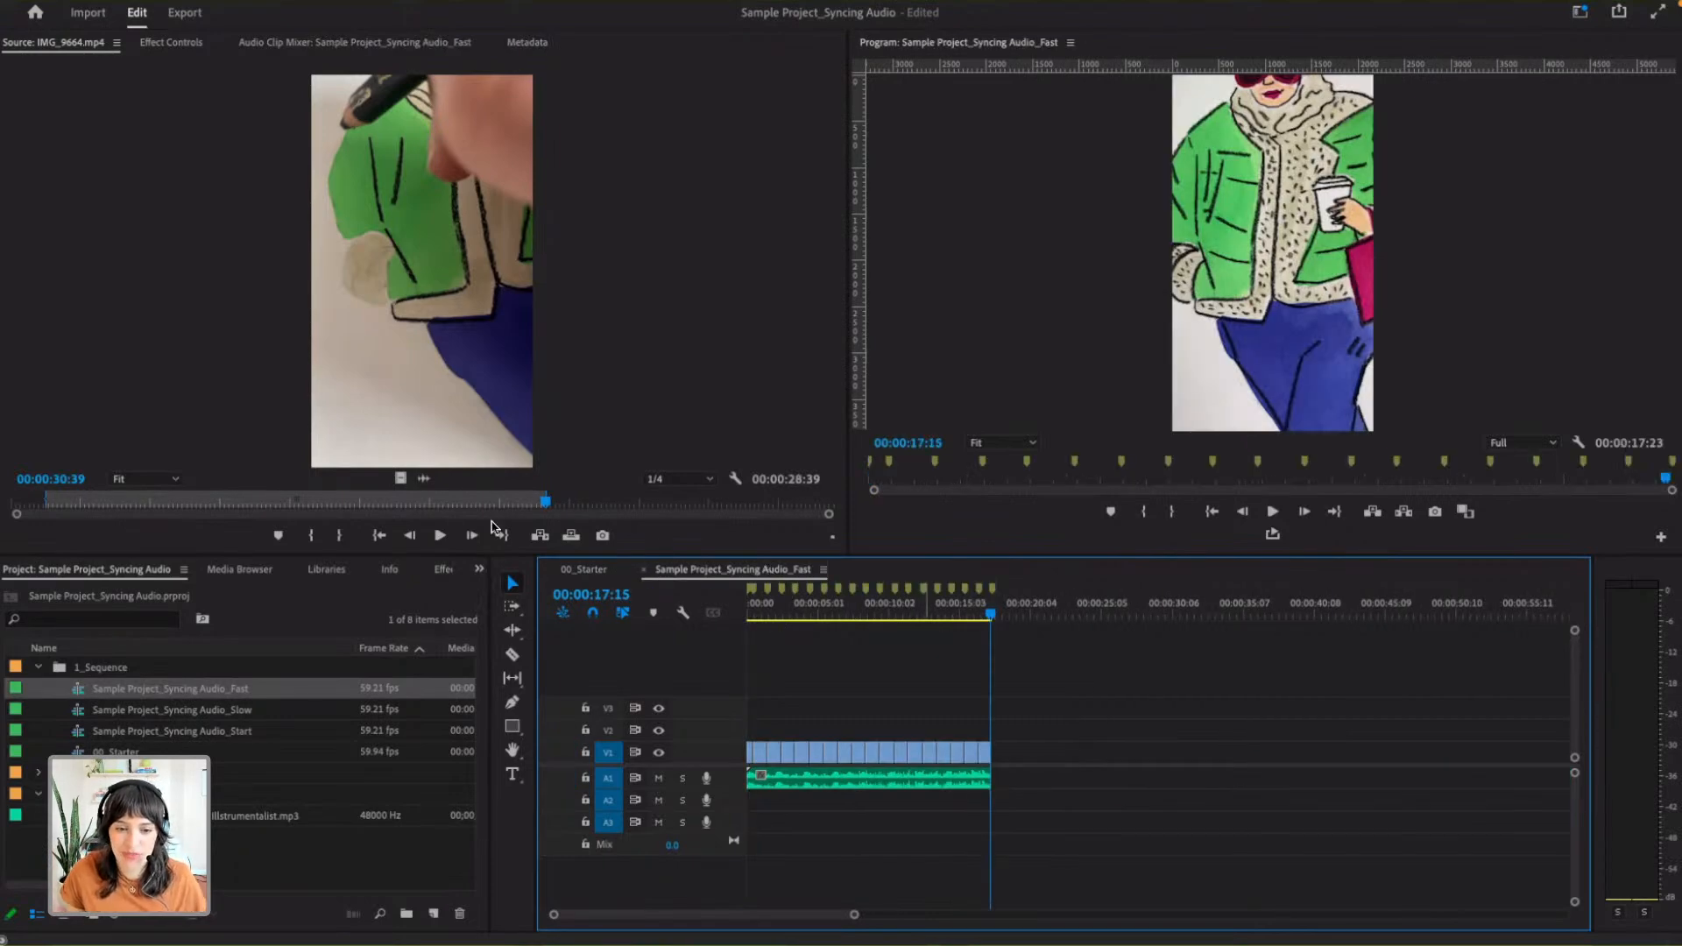
{"action": "left_click", "coordinate": [583, 570]}
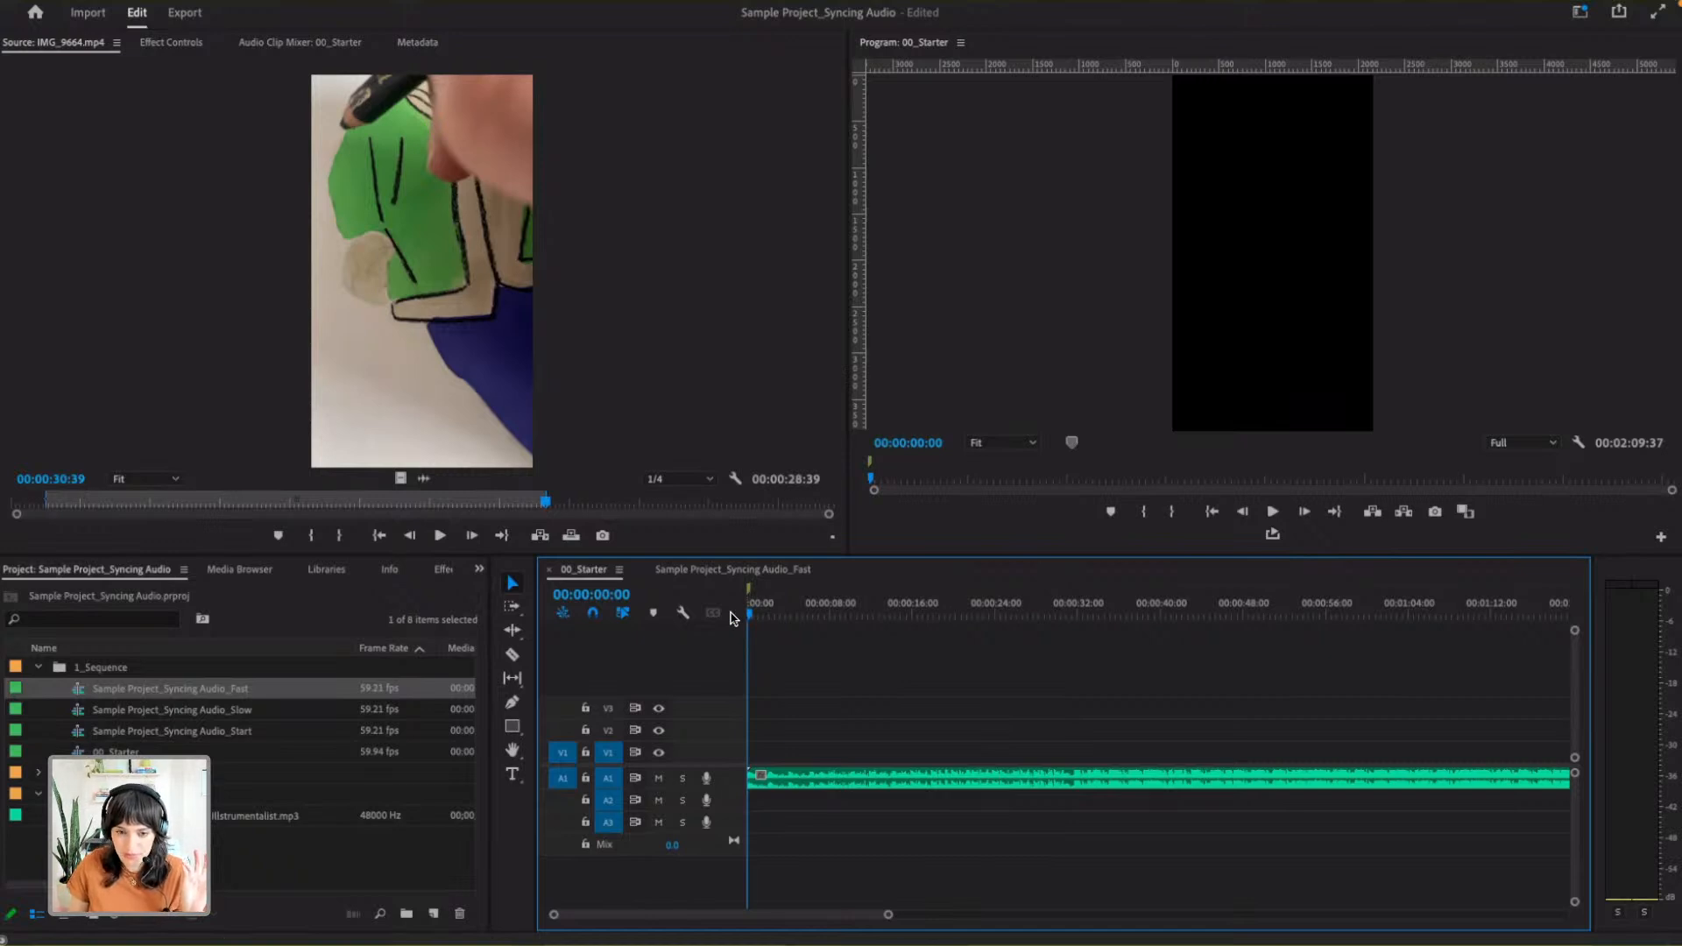
{"action": "key", "text": "space"}
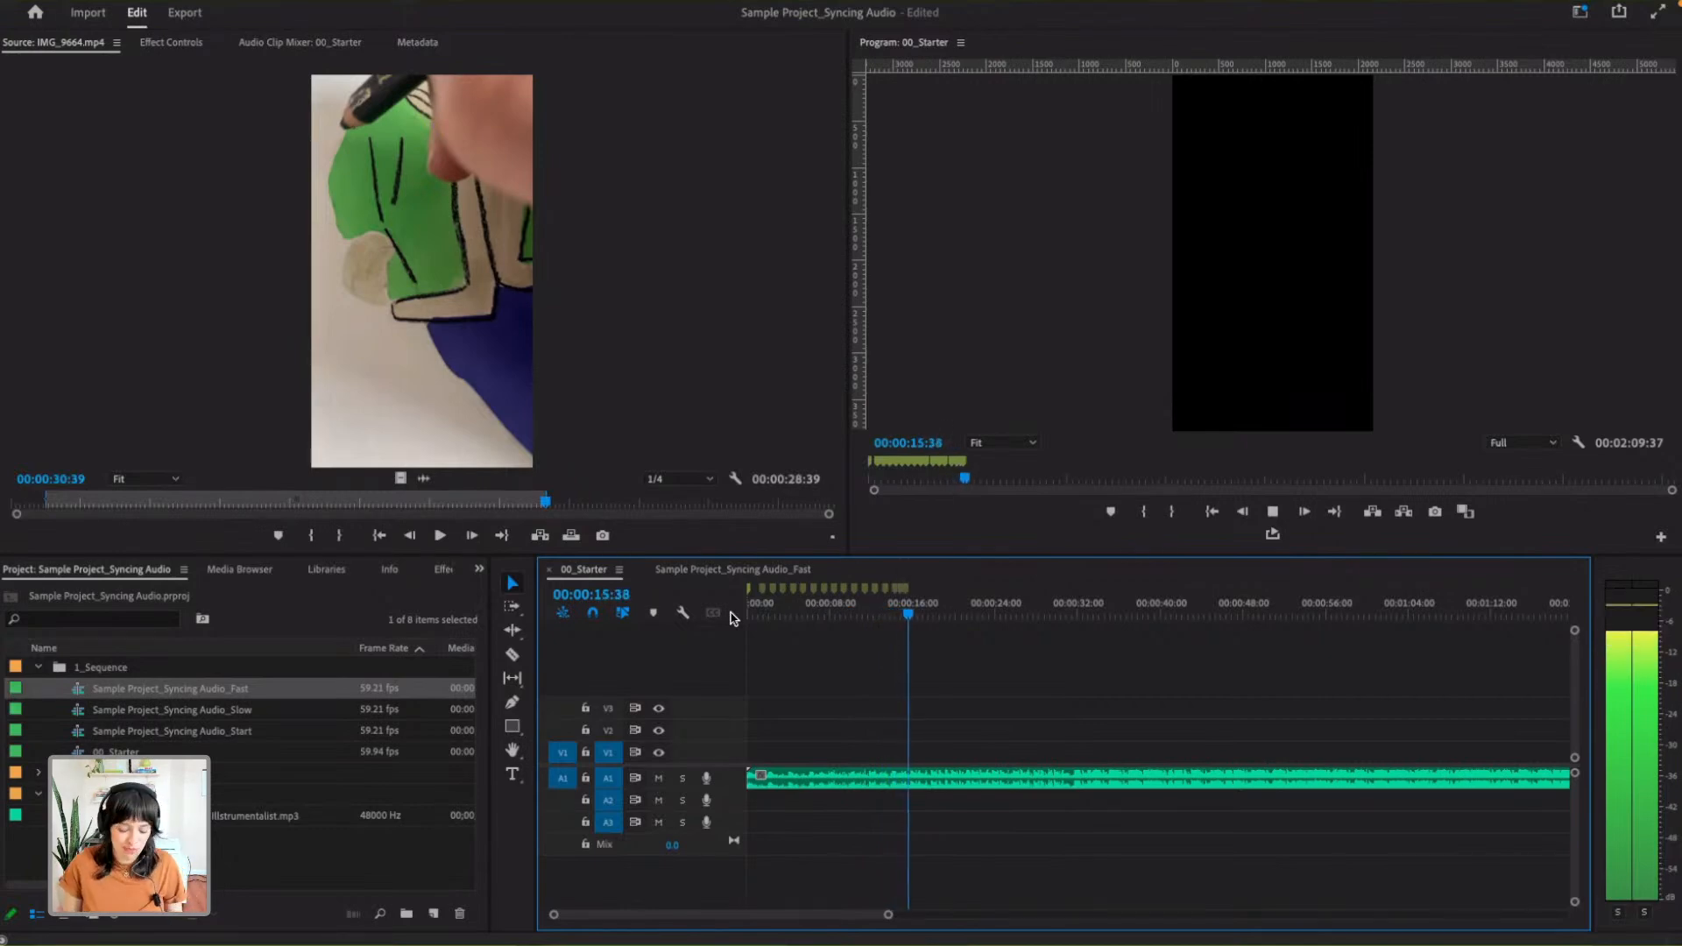
{"action": "key", "text": "space"}
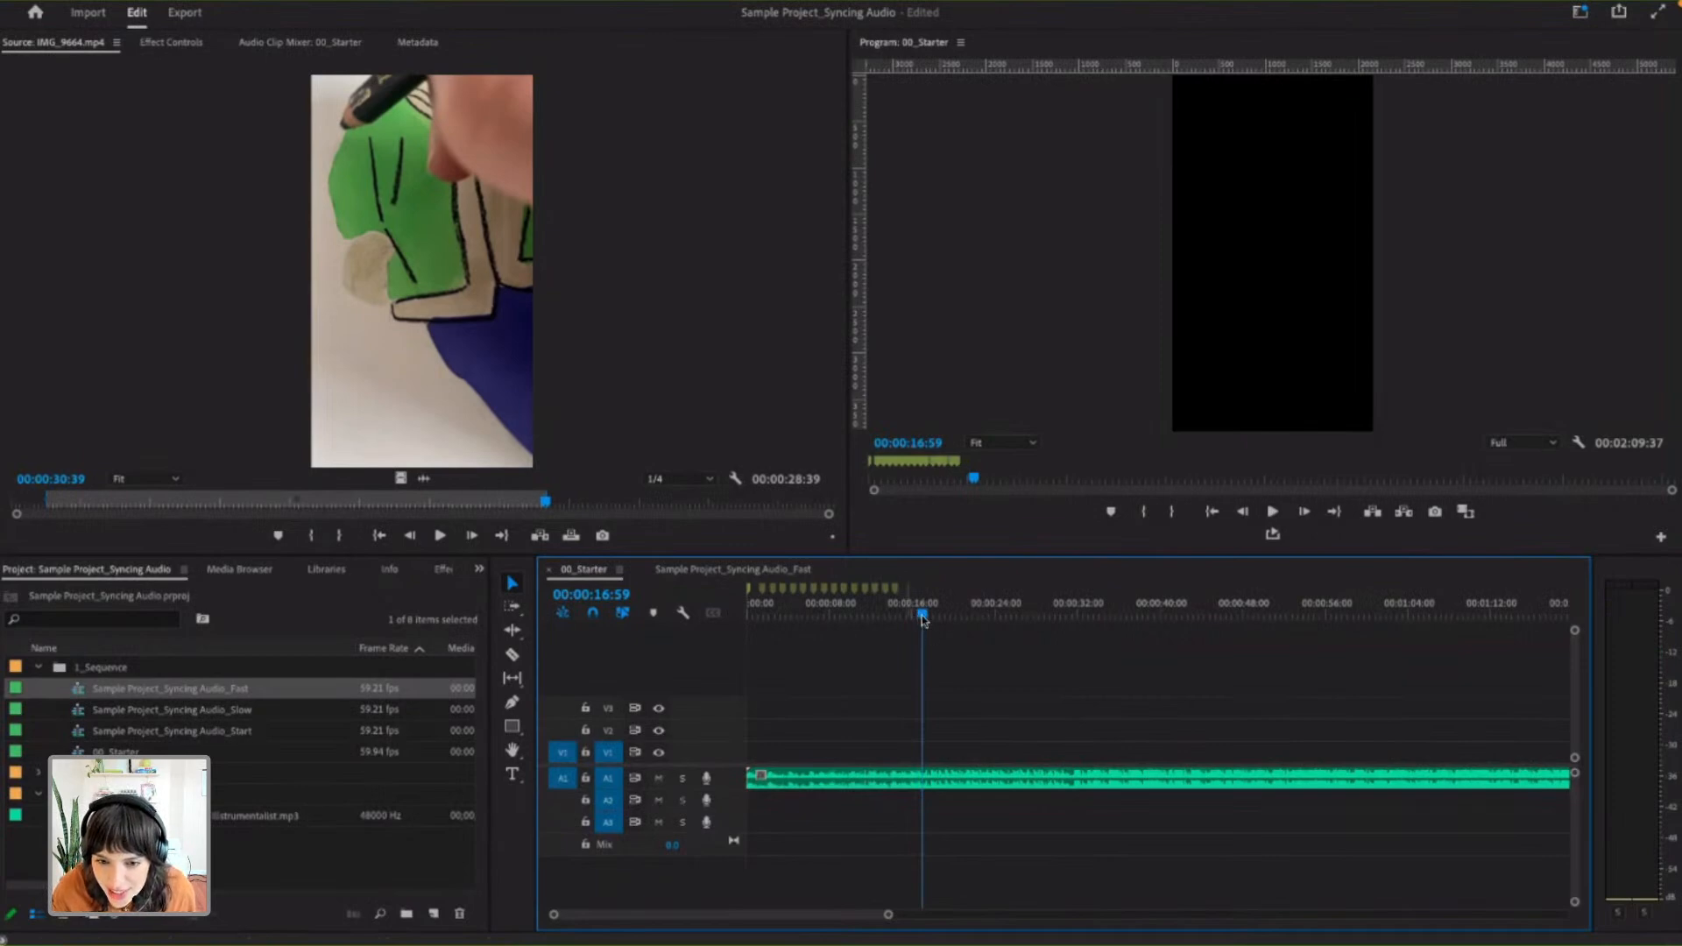
- Play 00_Starter again from 00:00:13:05 and continue adding sequence markers on the beat up to about 18 seconds
{"action": "mouse_move", "coordinate": [921, 615]}
{"action": "left_mouse_down"}
{"action": "mouse_move", "coordinate": [811, 613]}
{"action": "mouse_move", "coordinate": [903, 613]}
{"action": "left_mouse_up"}
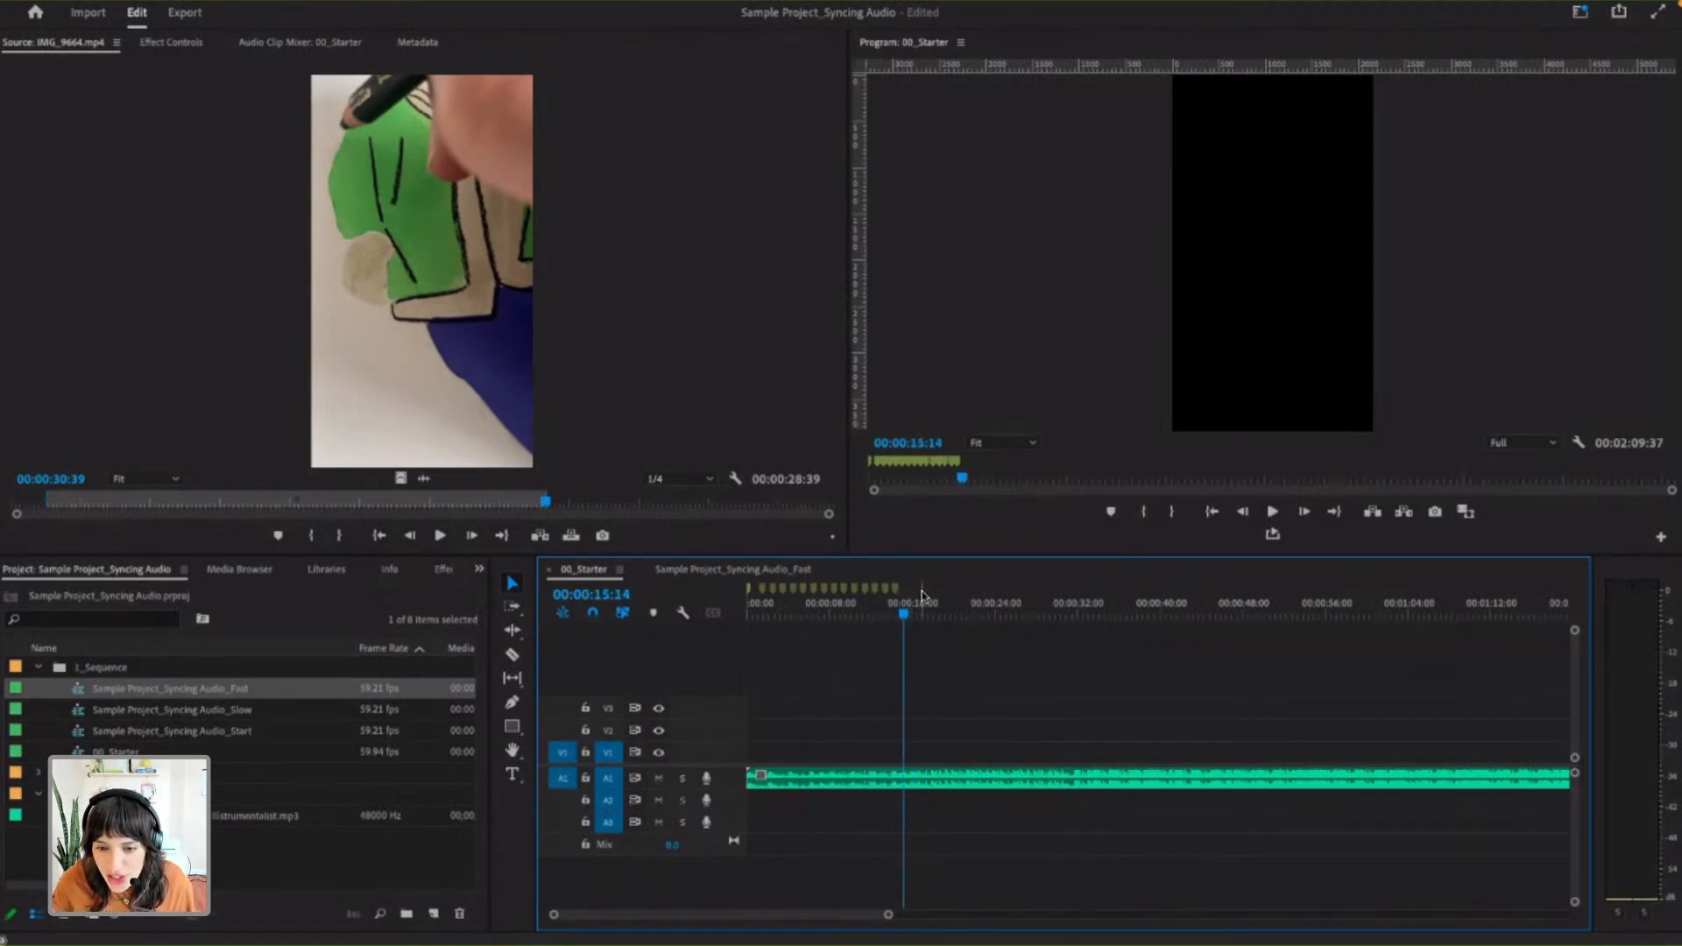
{"action": "right_click", "coordinate": [922, 591]}
{"action": "left_click", "coordinate": [908, 611]}
{"action": "left_click", "coordinate": [893, 610]}
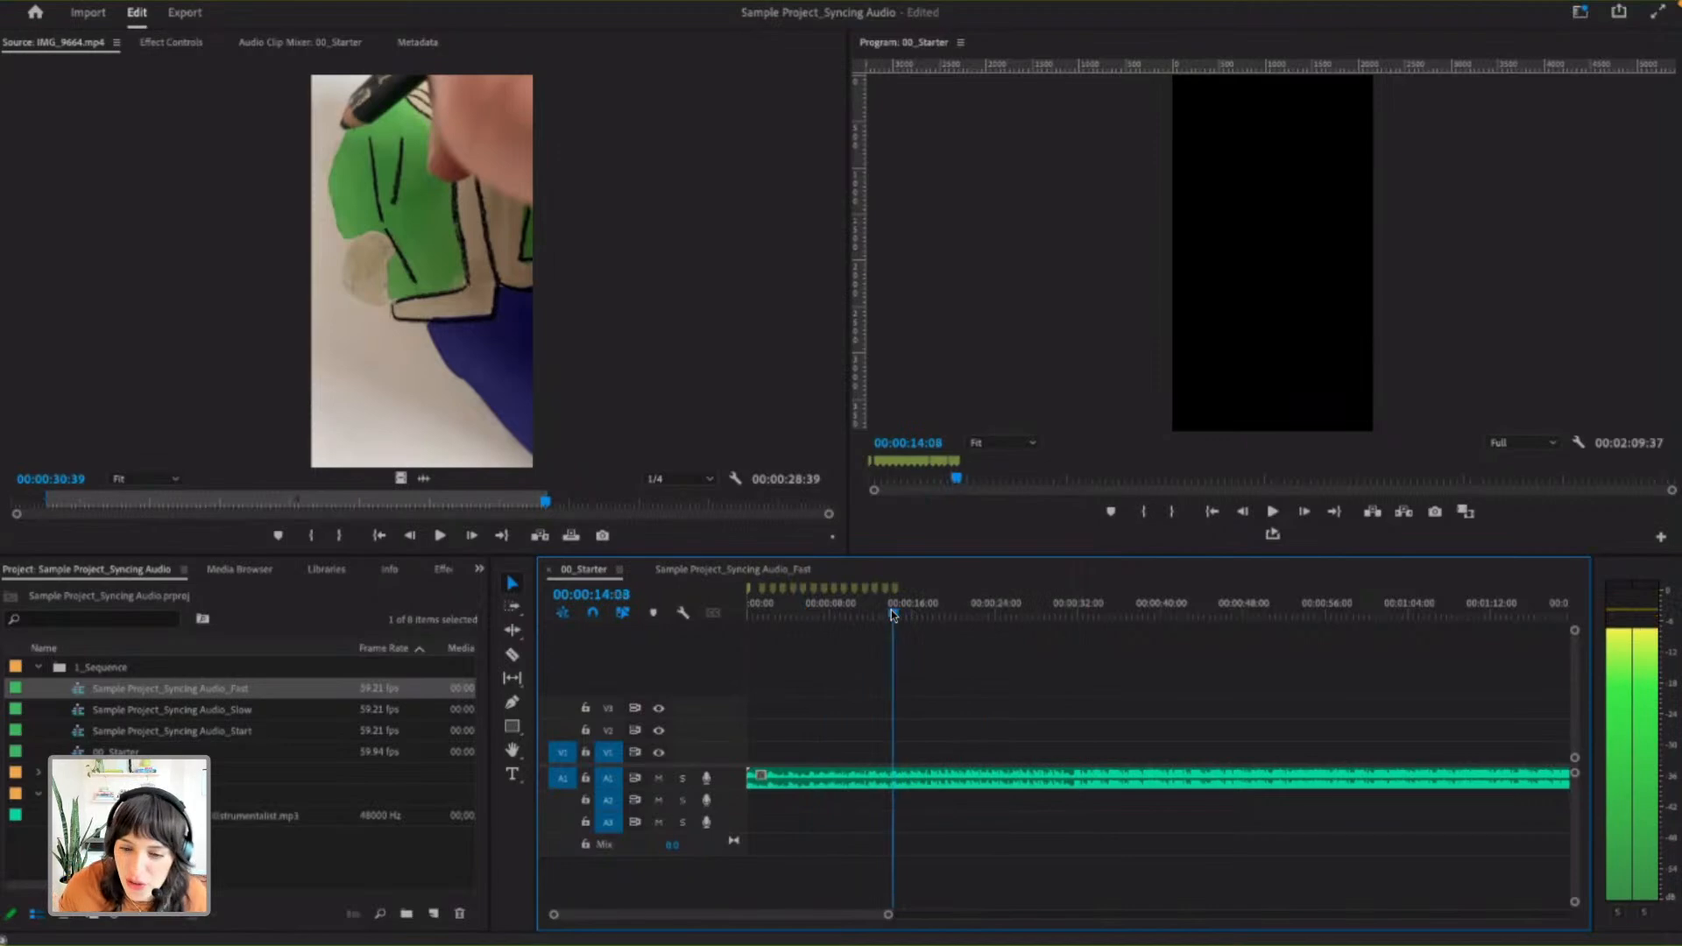
{"action": "left_click_drag", "start_coordinate": [887, 917], "coordinate": [776, 915]}
{"action": "left_click", "coordinate": [1045, 615]}
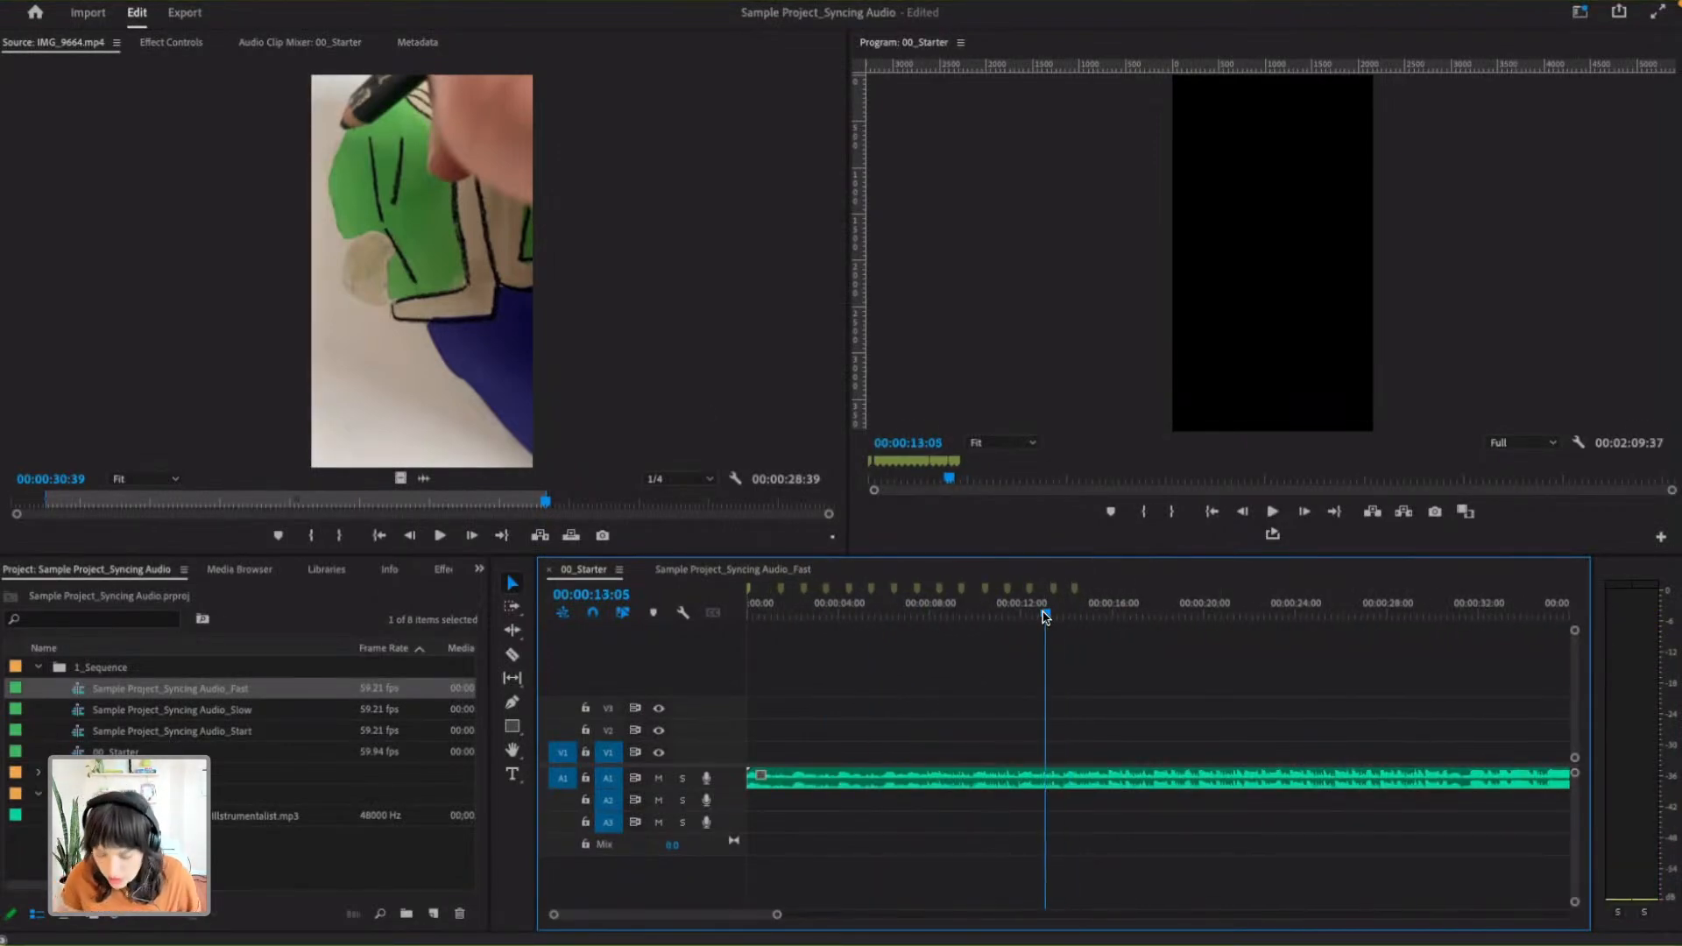
{"action": "key", "text": "space"}
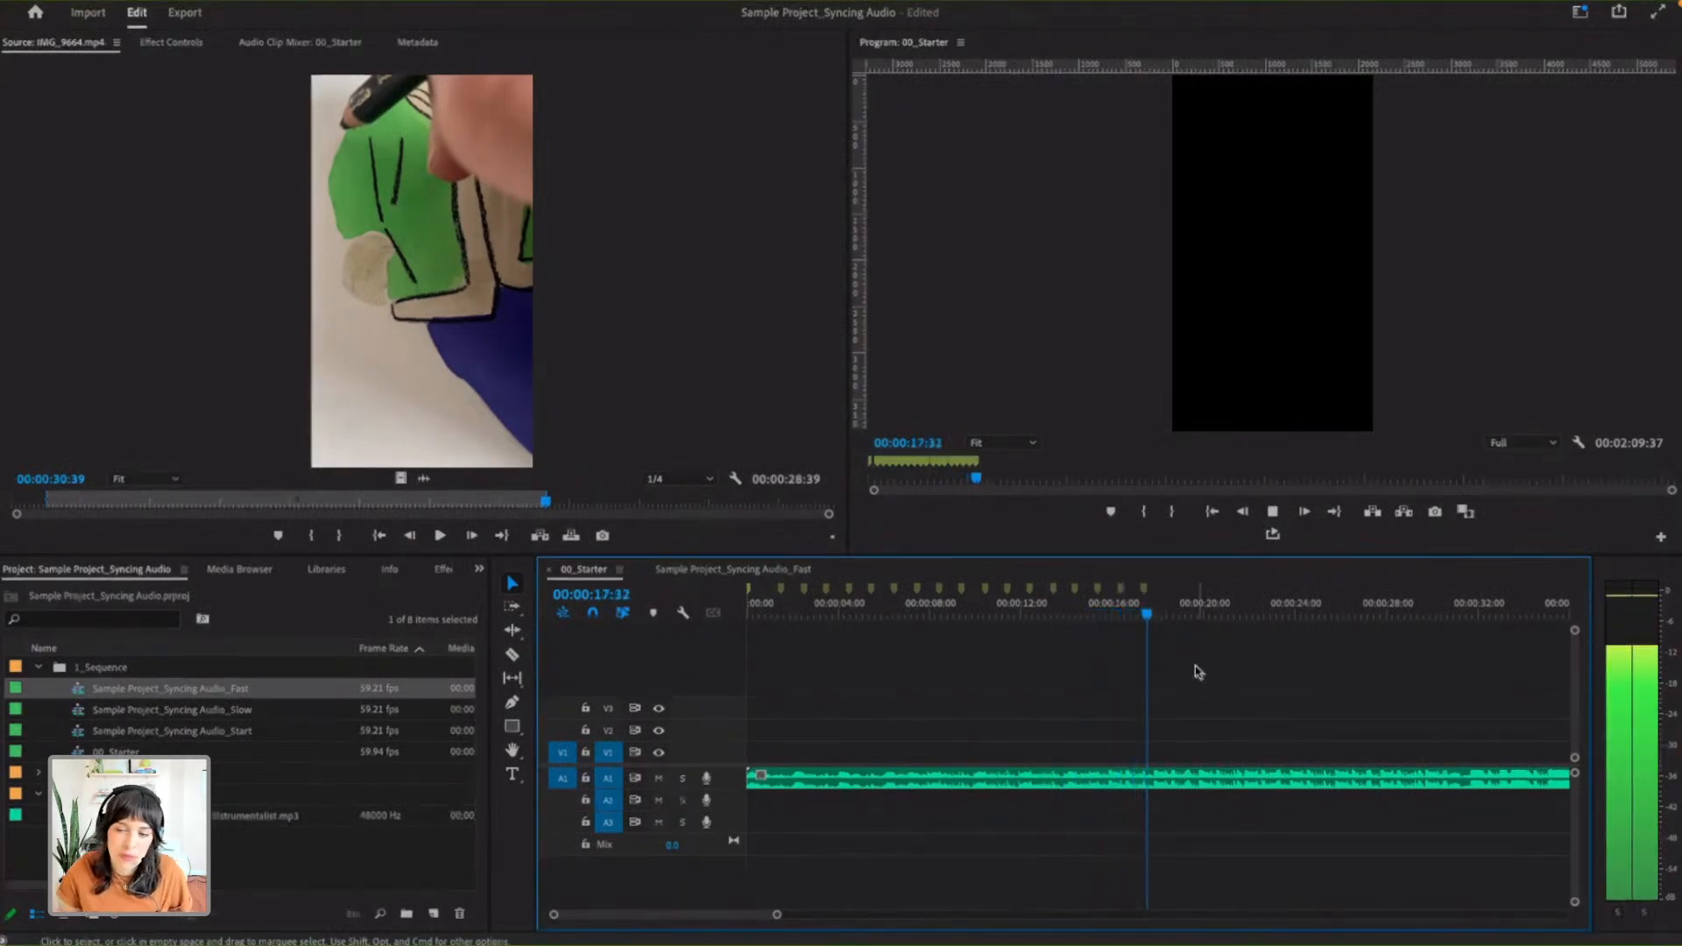
{"action": "key", "text": "space"}
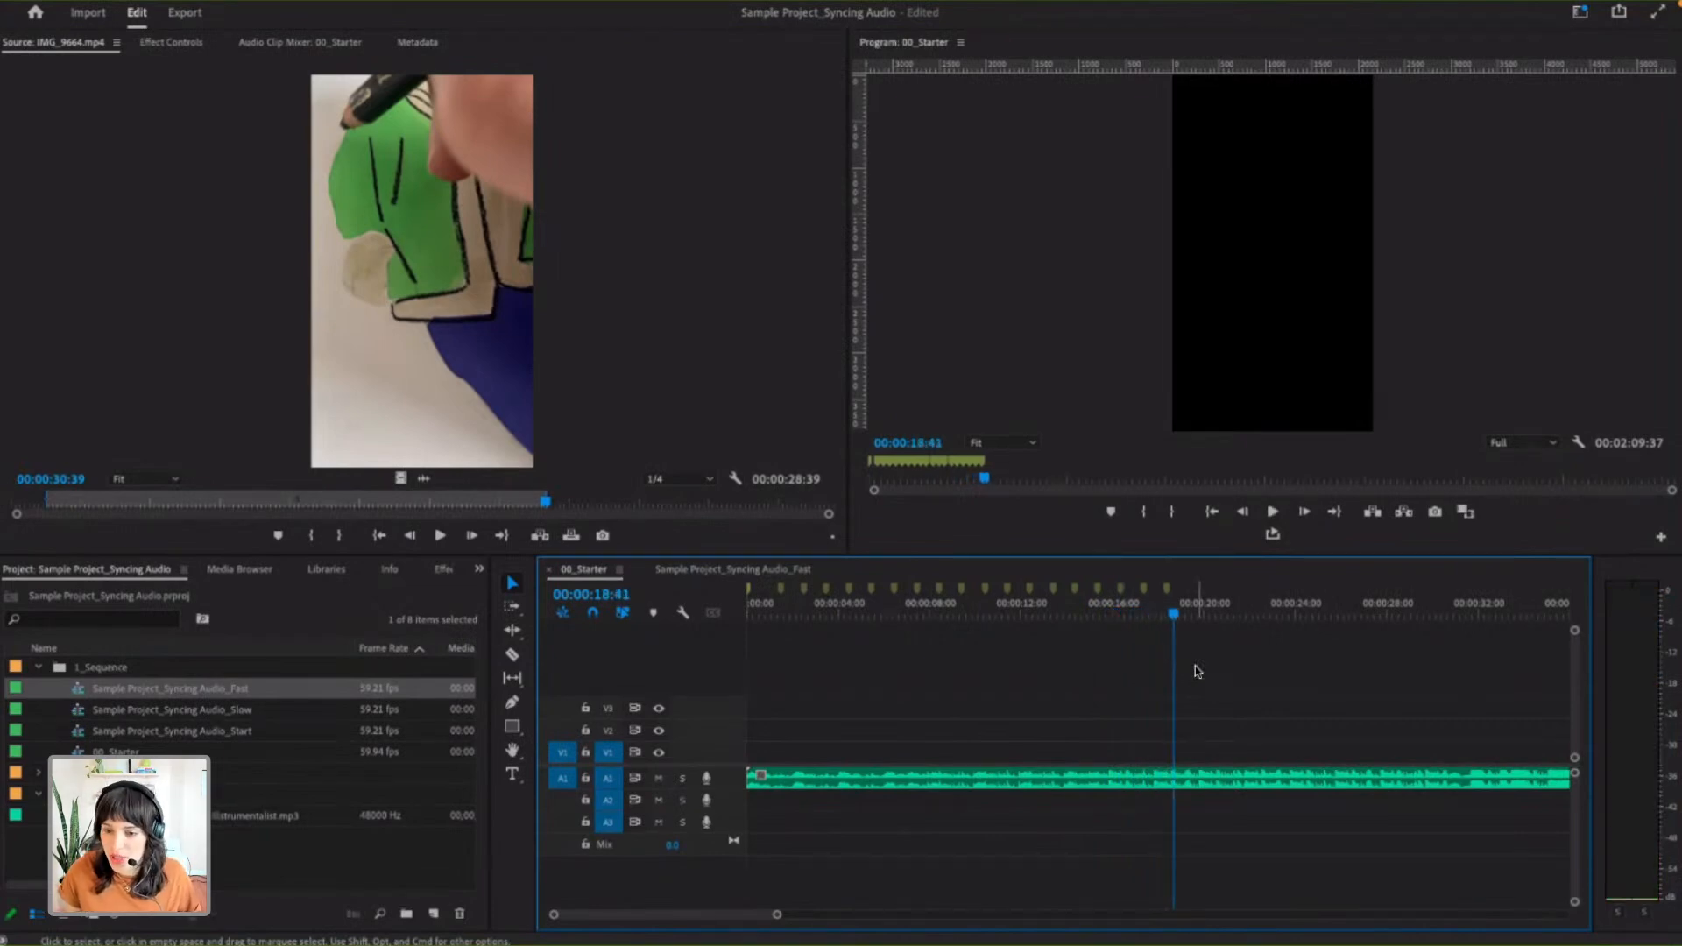
{"action": "left_click_drag", "start_coordinate": [777, 915], "coordinate": [799, 919]}
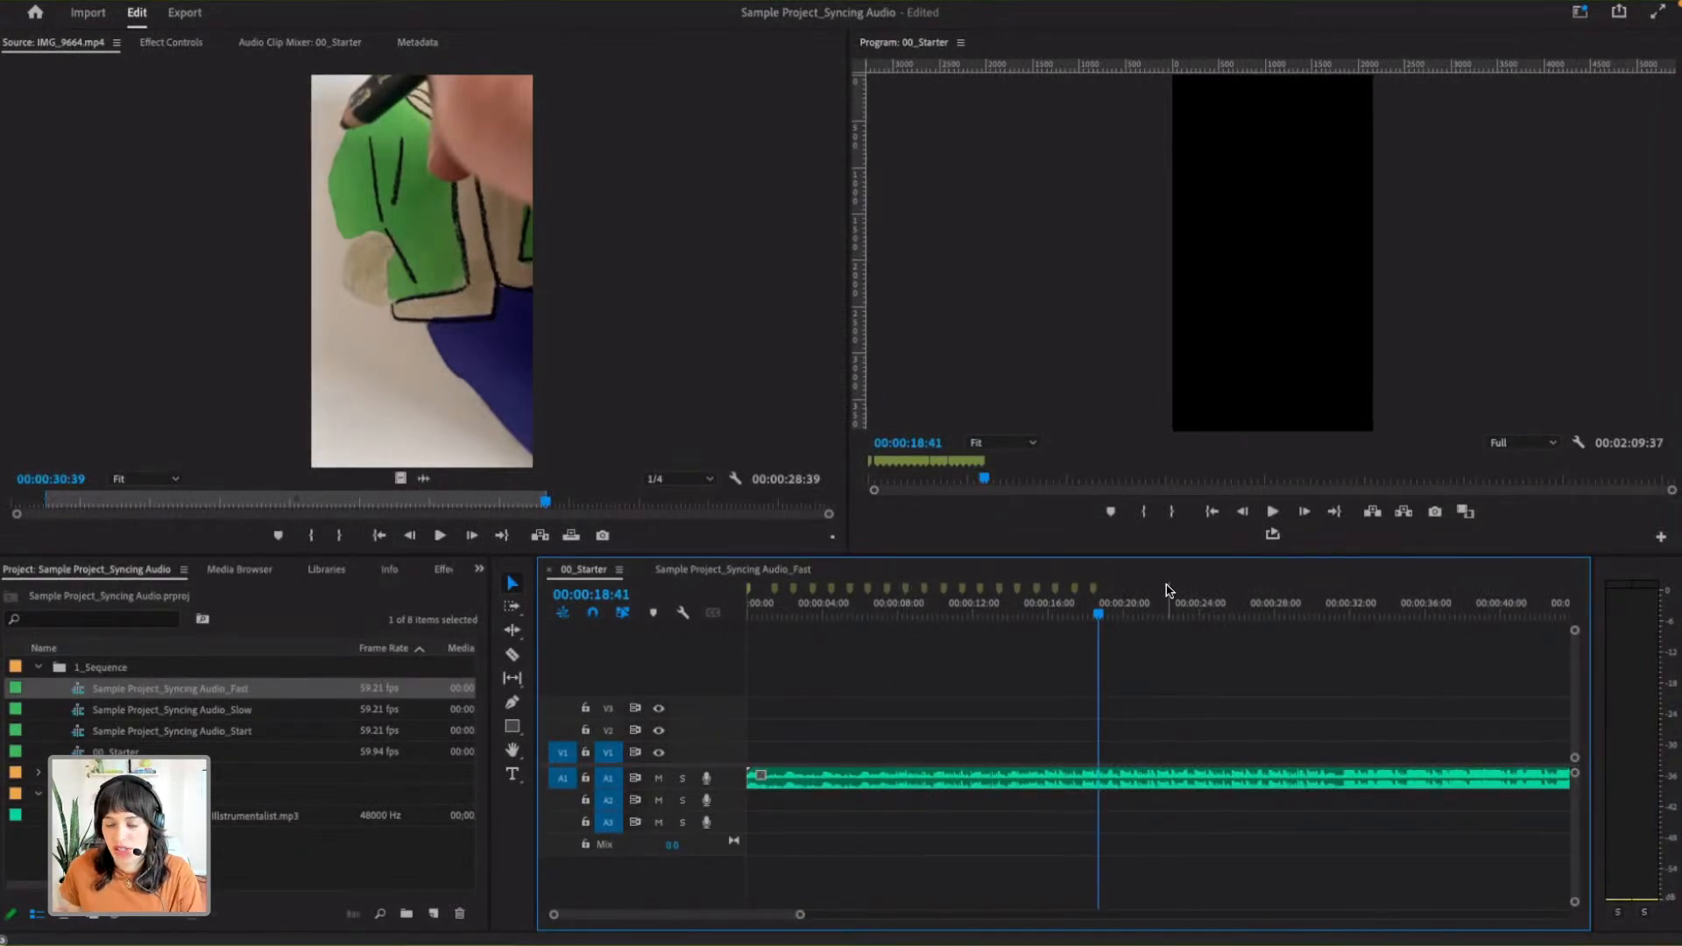
- Open the Sample Project_Syncing Audio_Slow sequence and play it from the start to 00:00:11:39 to review its cuts against the markers
{"action": "double_click", "coordinate": [123, 710]}
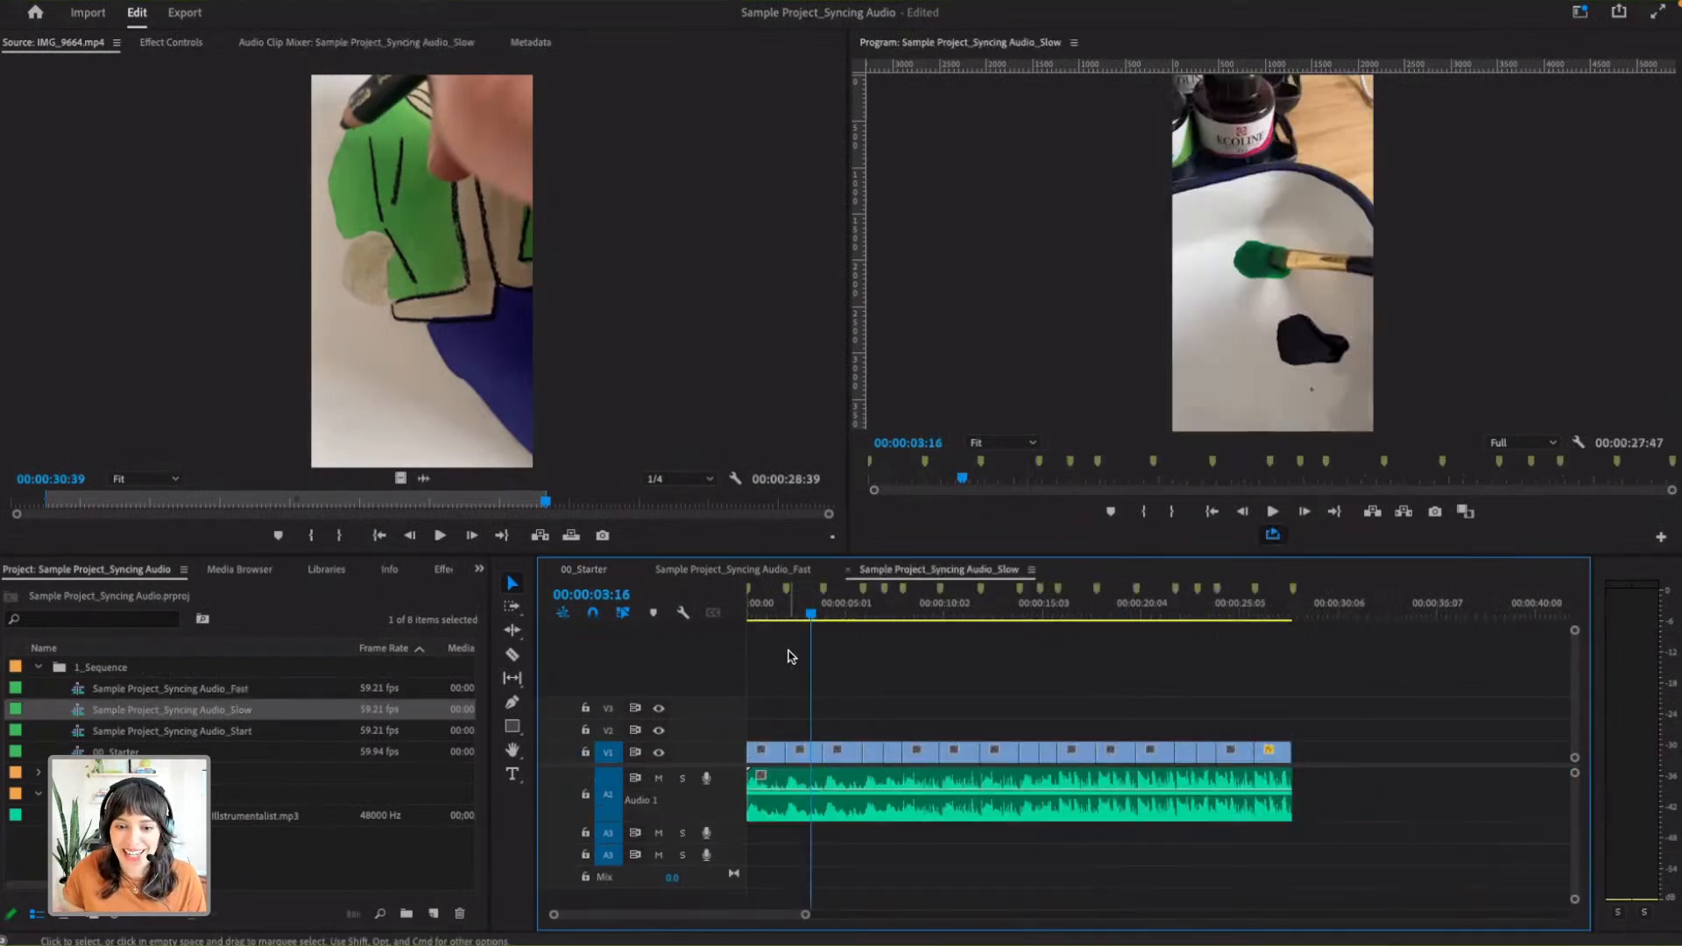
{"action": "left_click", "coordinate": [795, 620]}
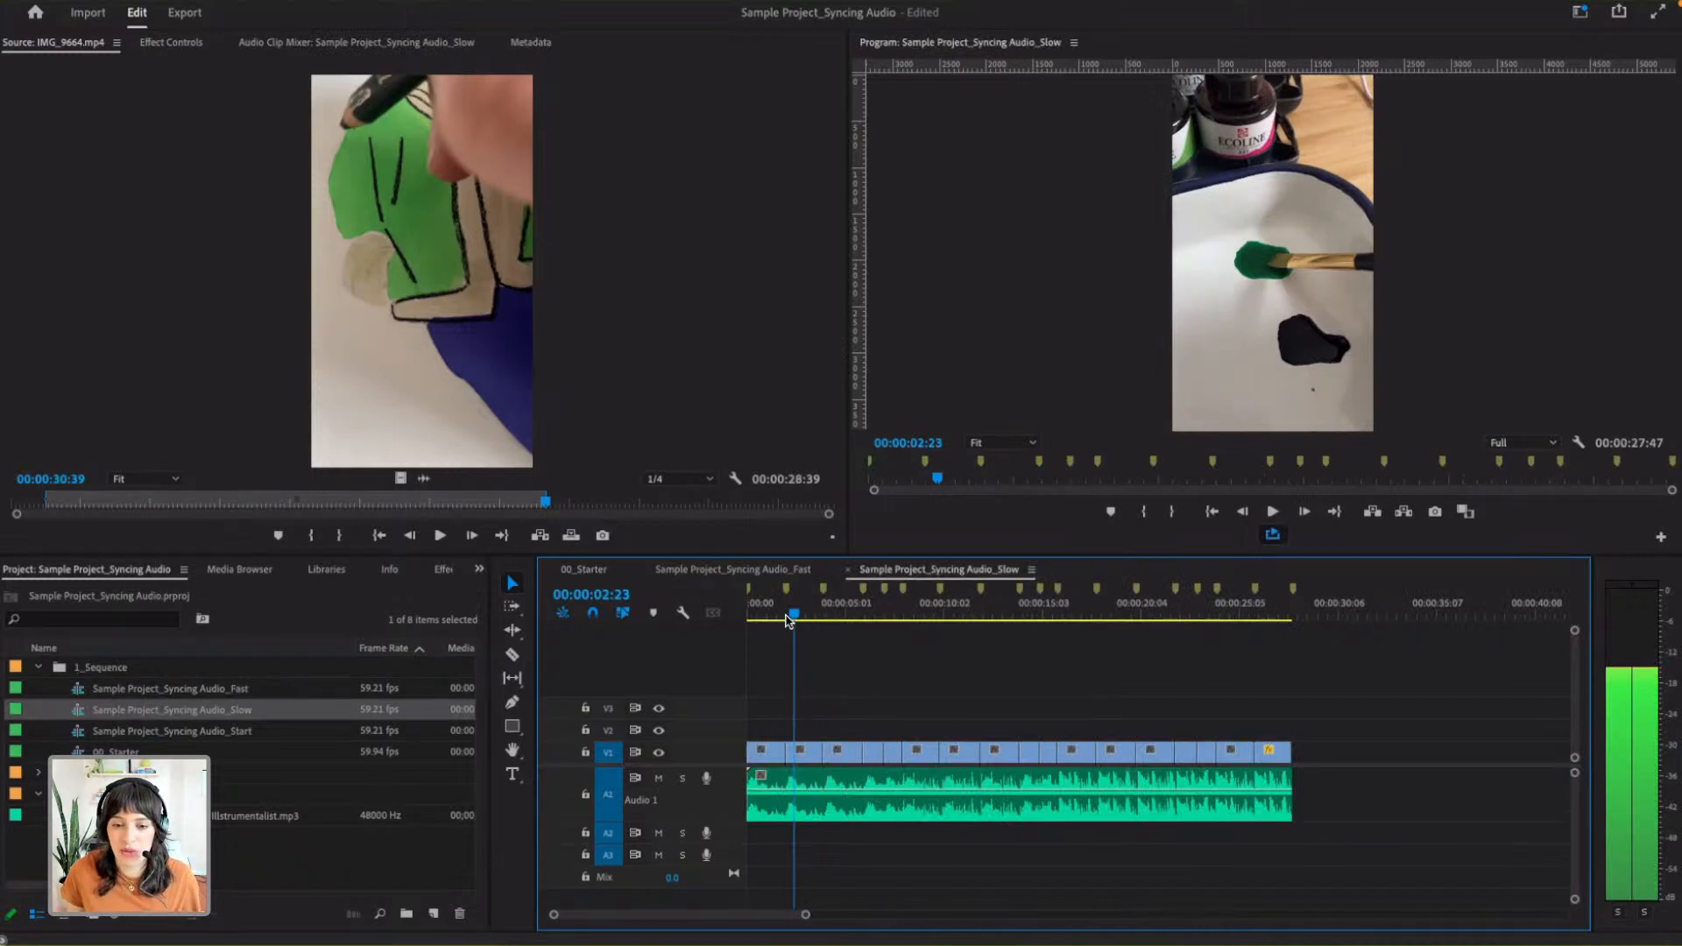
{"action": "left_click_drag", "start_coordinate": [787, 620], "coordinate": [745, 617]}
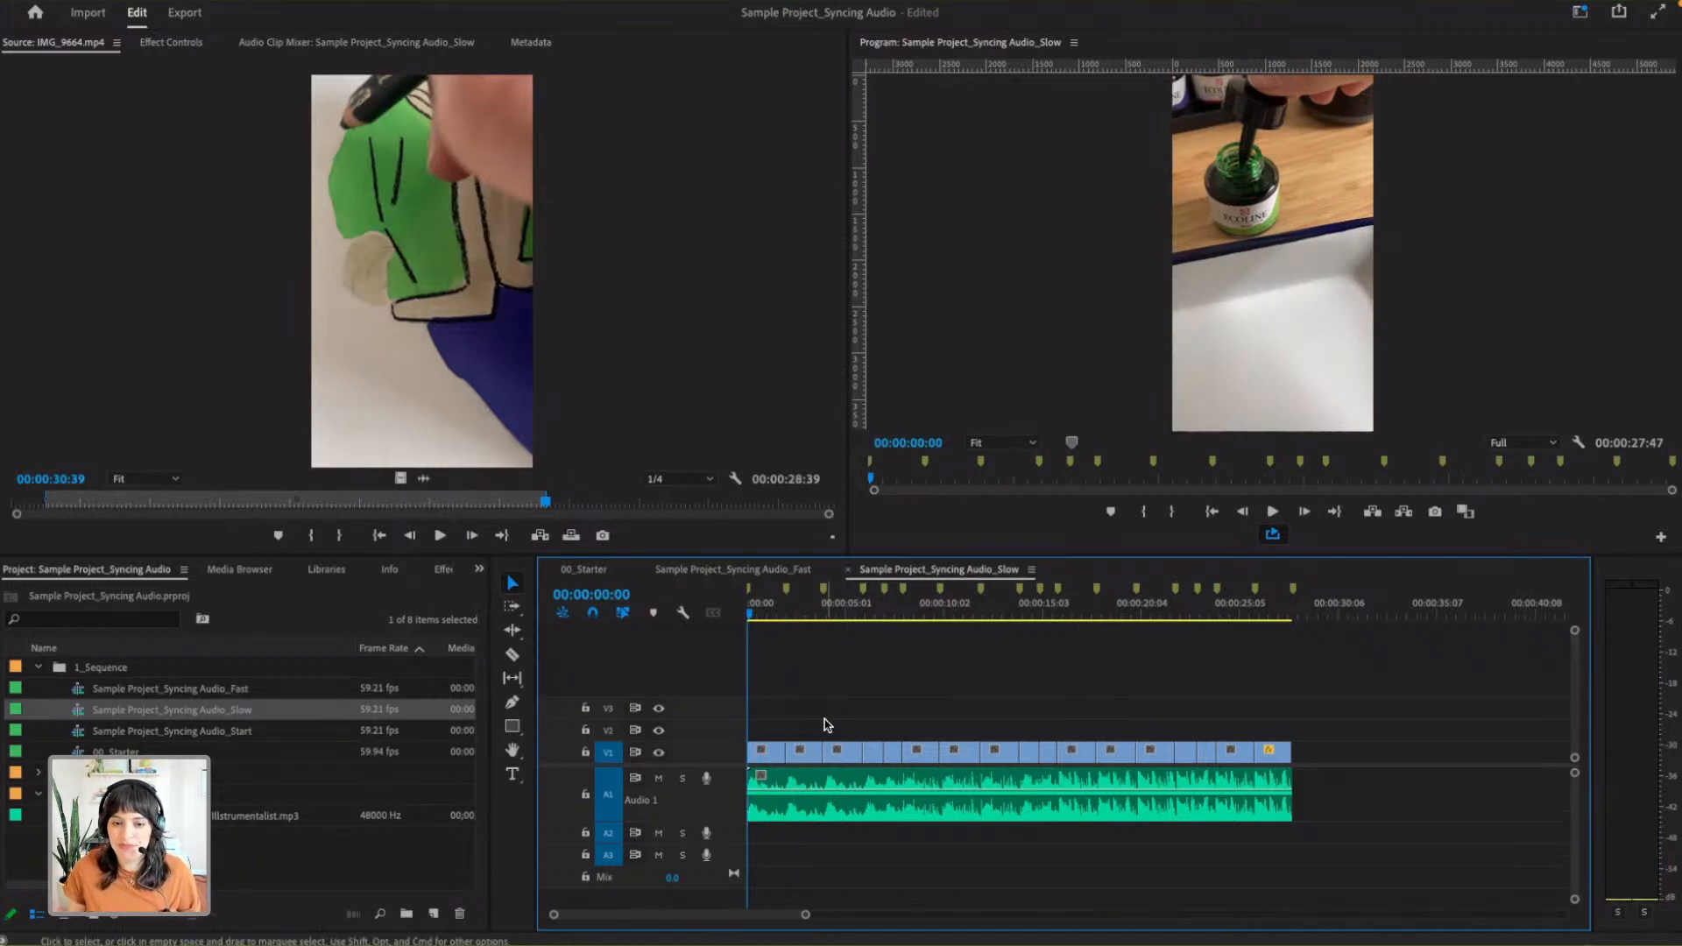
{"action": "key", "text": "space"}
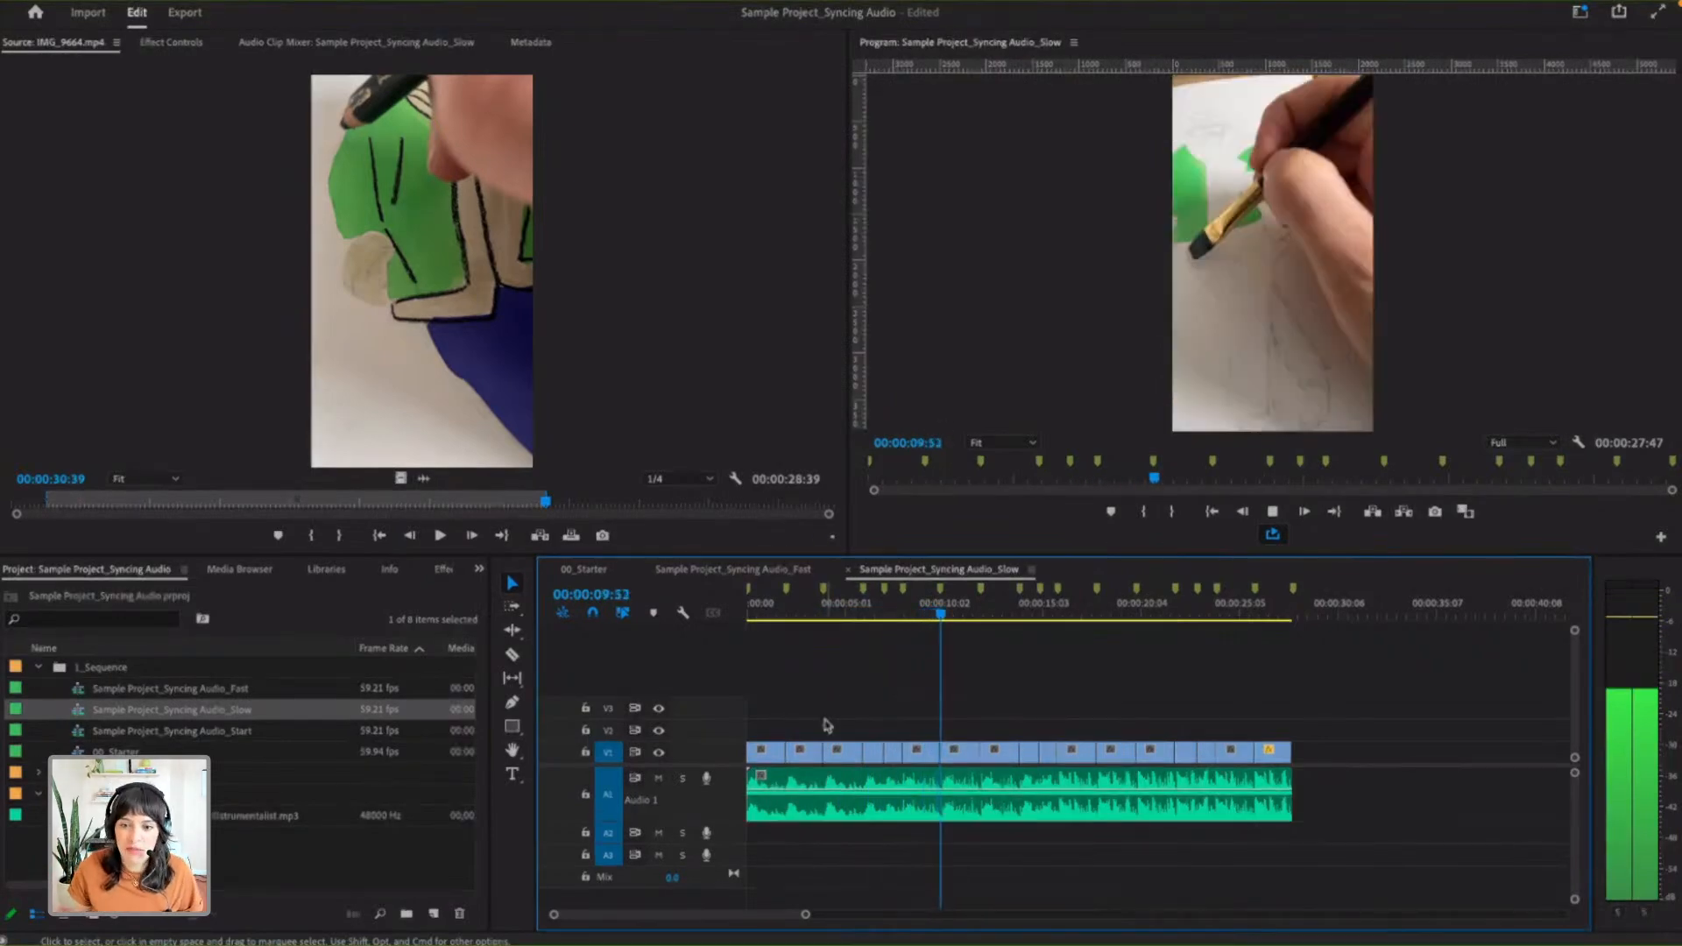
{"action": "key", "text": "space"}
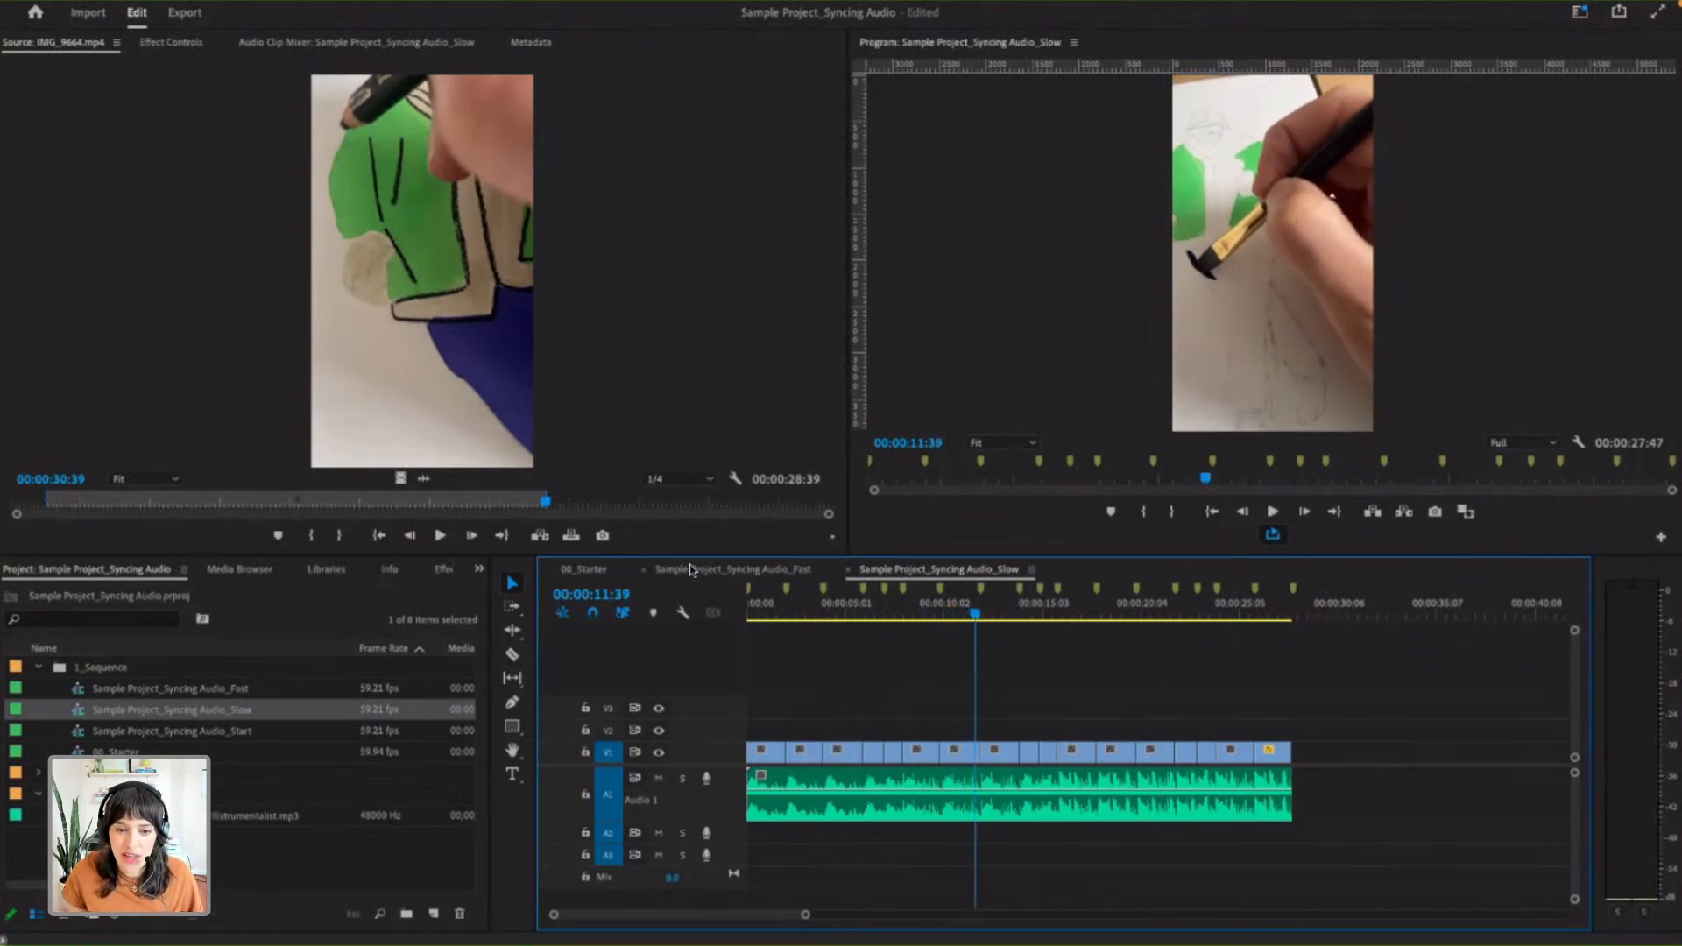
- Return the 00_Starter playhead to 00:00:00:00 and load IMG_9640.mp4 from the 2_Footage bin into the Source Monitor
{"action": "left_click", "coordinate": [585, 569]}
{"action": "left_click_drag", "start_coordinate": [800, 915], "coordinate": [859, 915]}
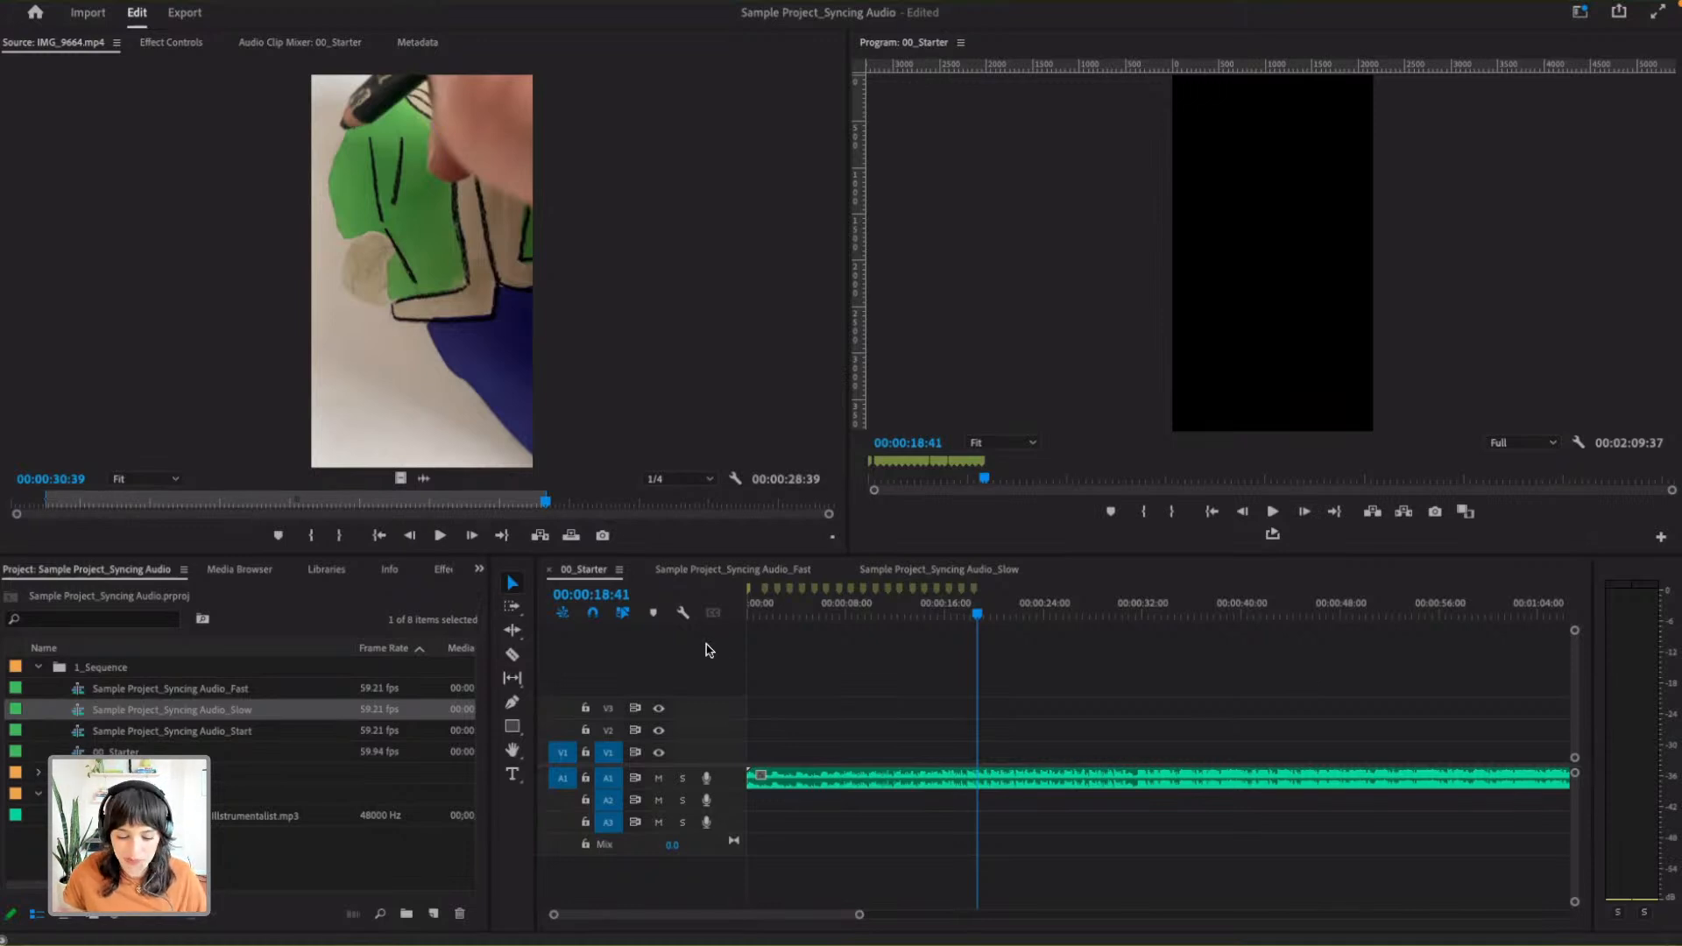
{"action": "left_click", "coordinate": [801, 617]}
{"action": "left_click_drag", "start_coordinate": [801, 617], "coordinate": [725, 613]}
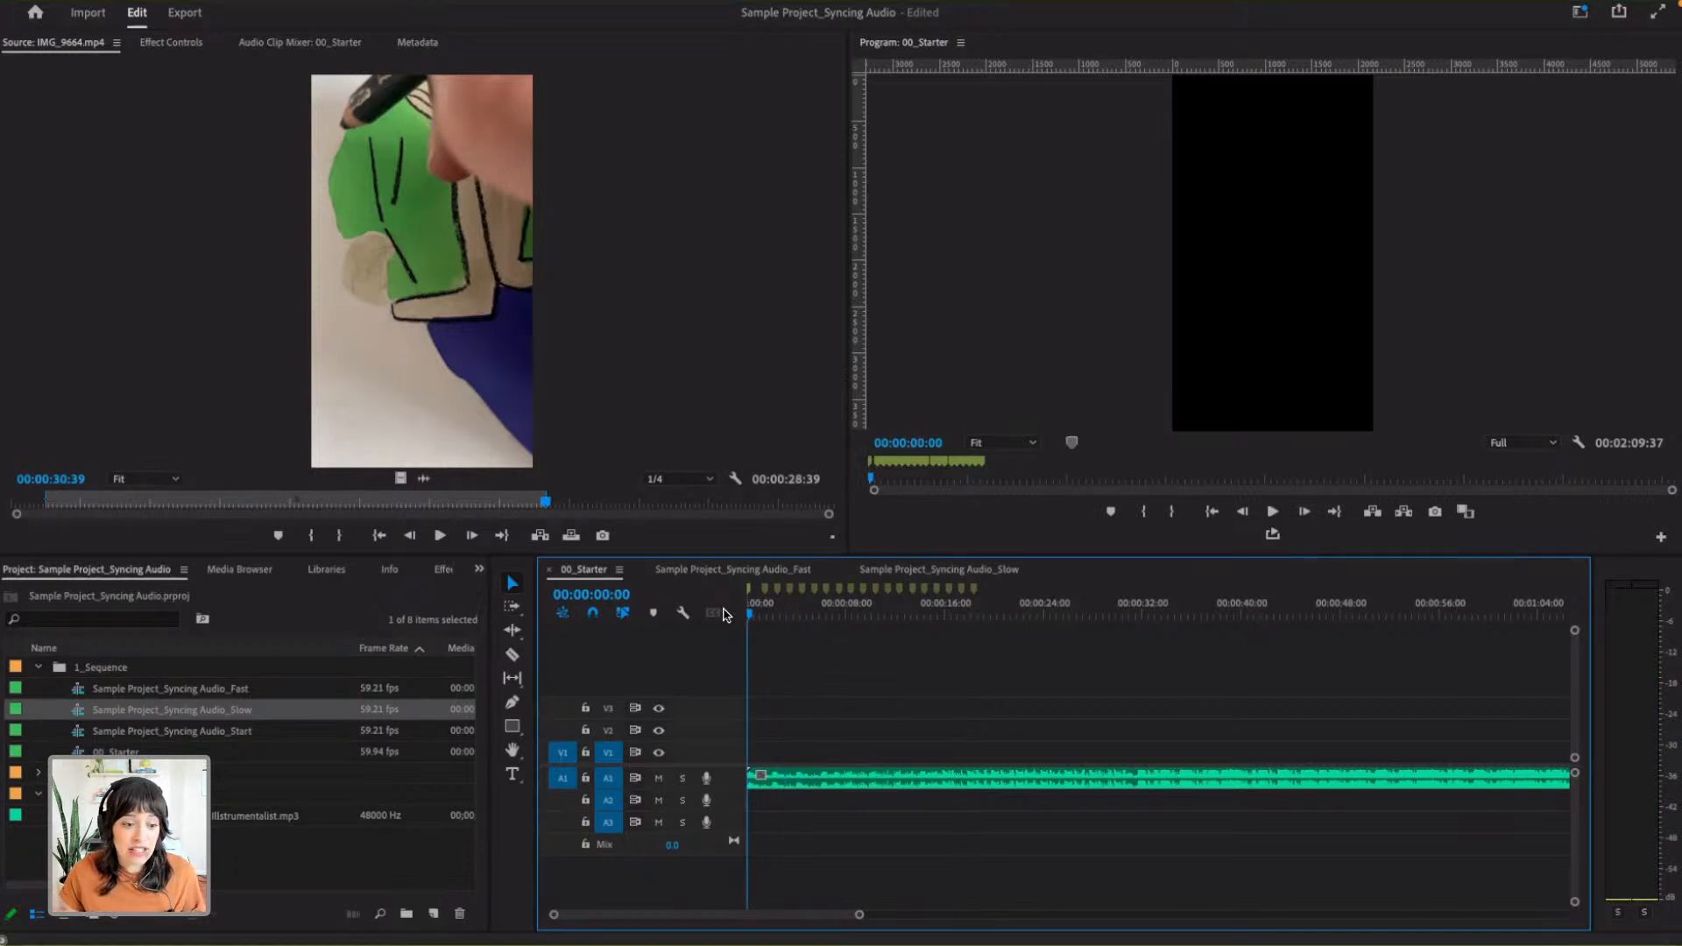
{"action": "scroll", "coordinate": [725, 617], "scroll_direction": "right", "scroll_amount": 10}
{"action": "scroll", "coordinate": [718, 714], "scroll_direction": "left", "scroll_amount": 10}
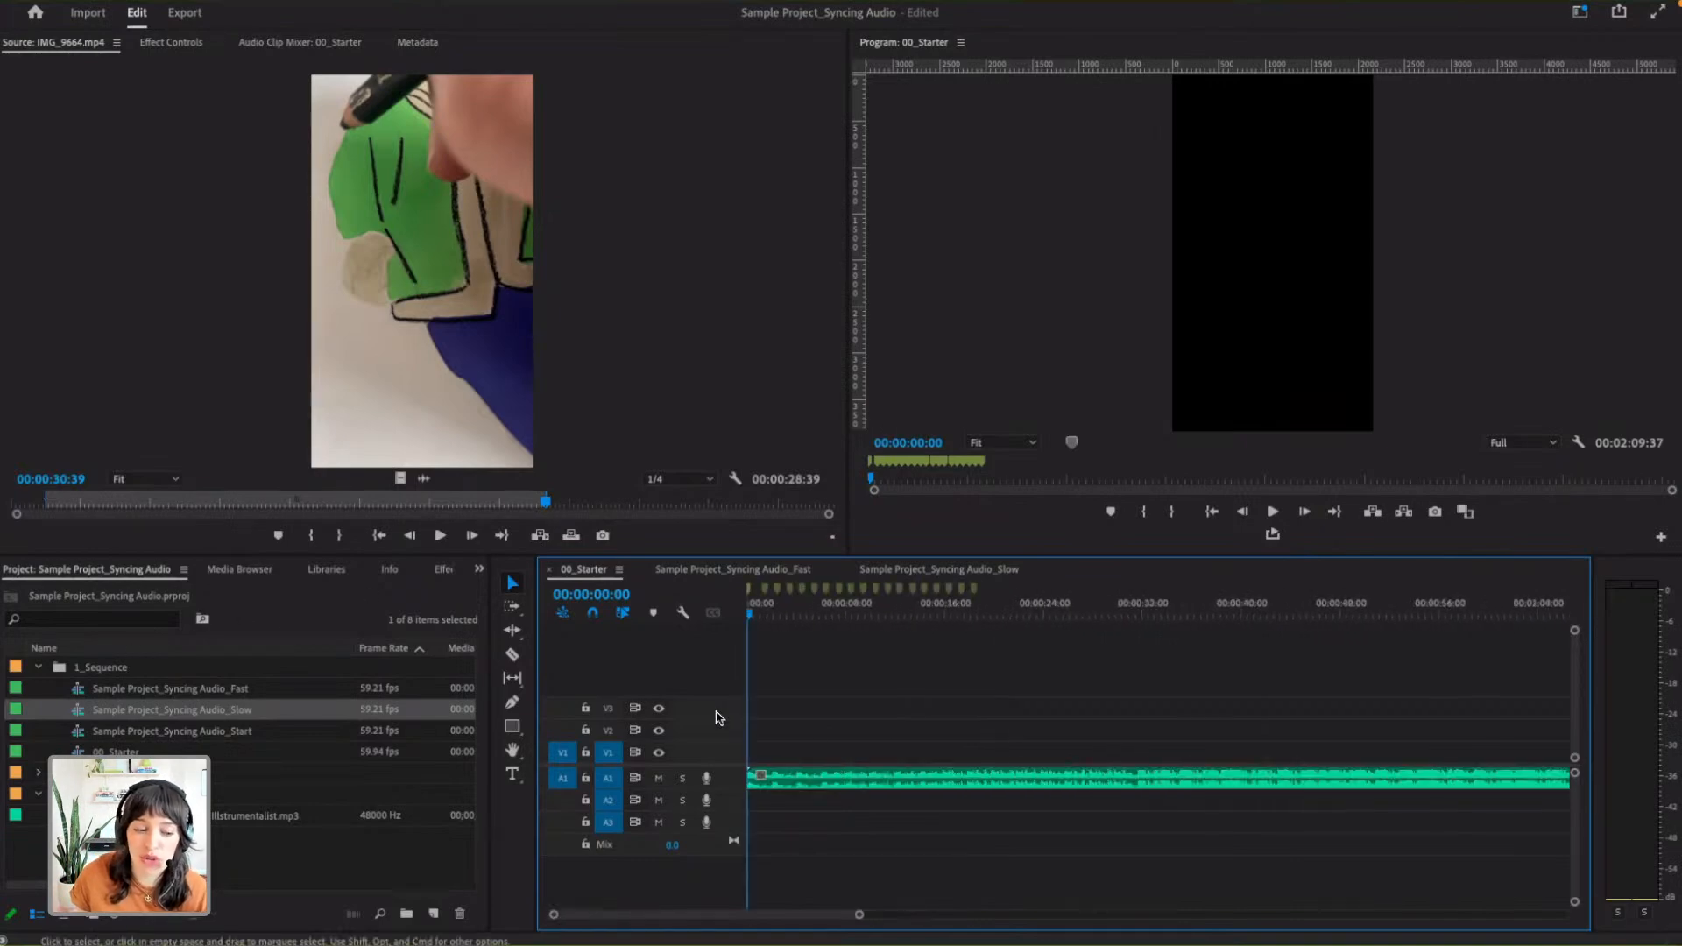
{"action": "double_click", "coordinate": [101, 772]}
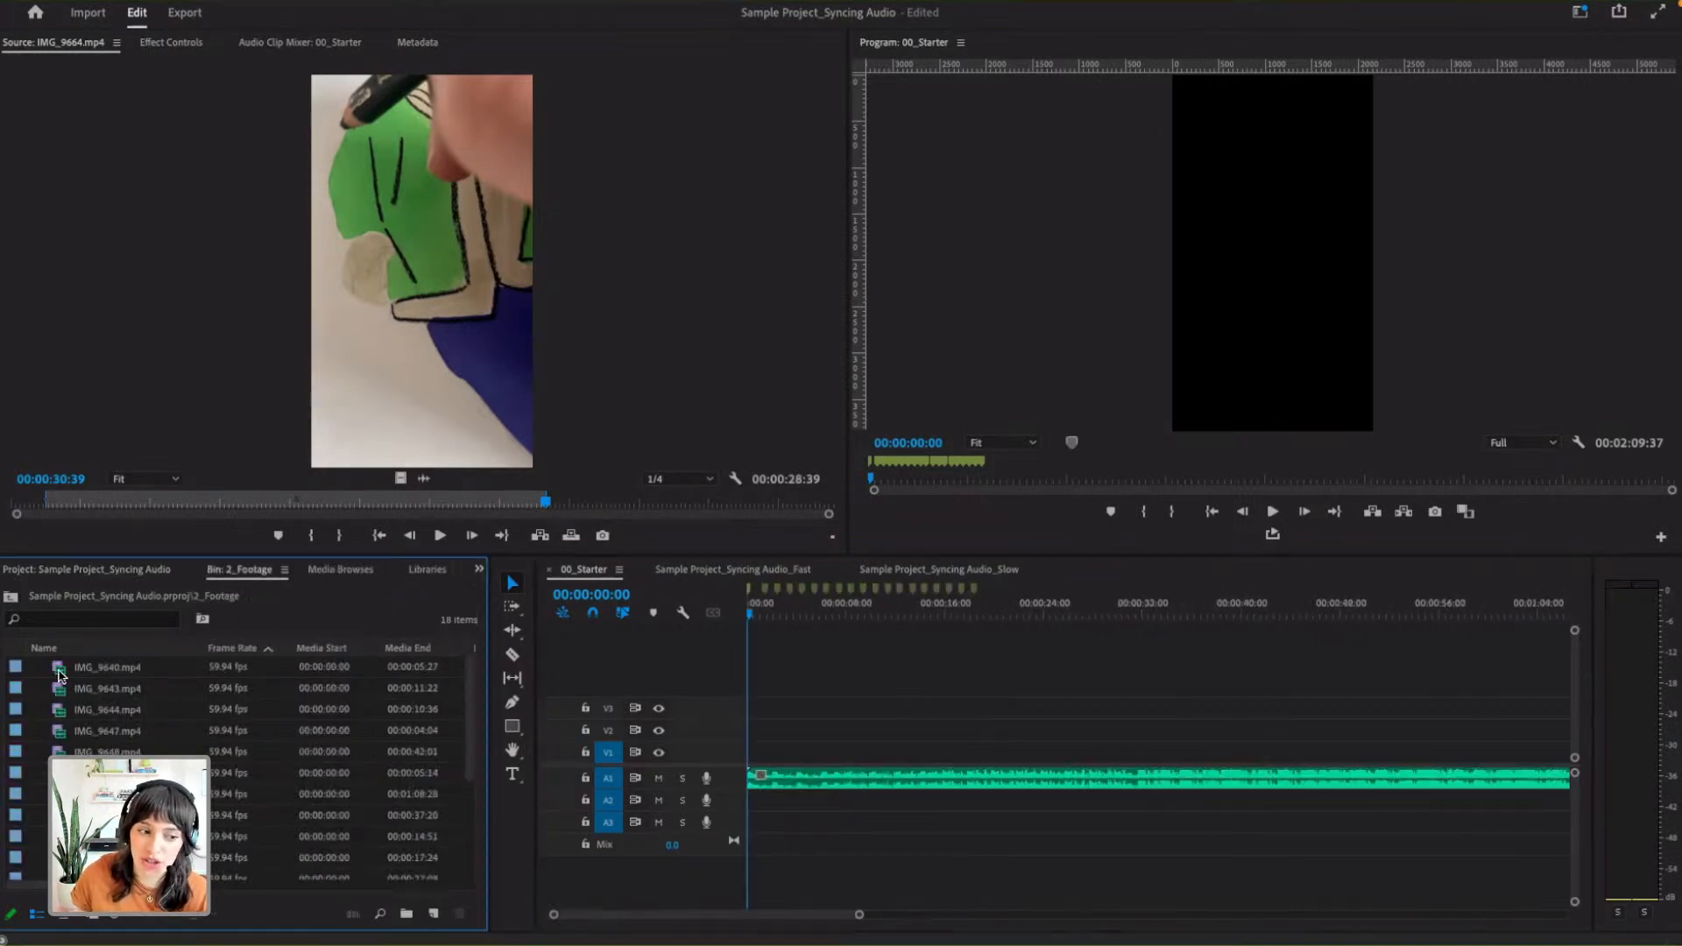
{"action": "double_click", "coordinate": [107, 673]}
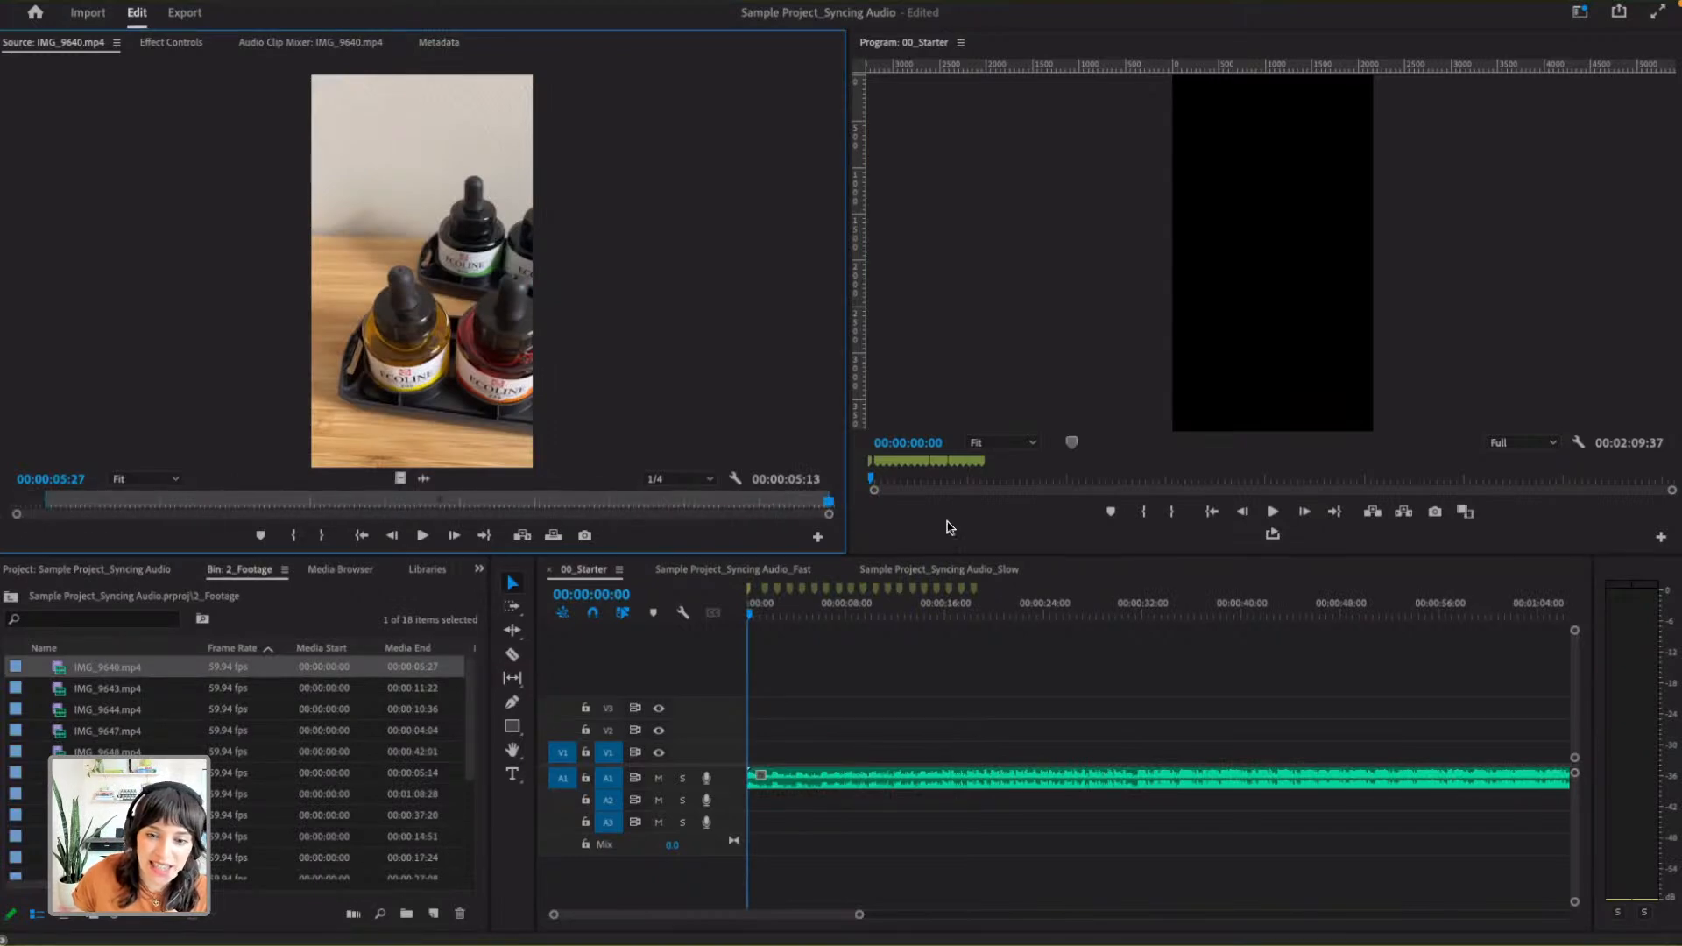
- Try placing IMG_9640.mp4 at the start of 00_Starter, once on V1 and A1 and once on V2 and A3, removing it each time
{"action": "left_click_drag", "start_coordinate": [425, 298], "coordinate": [762, 746]}
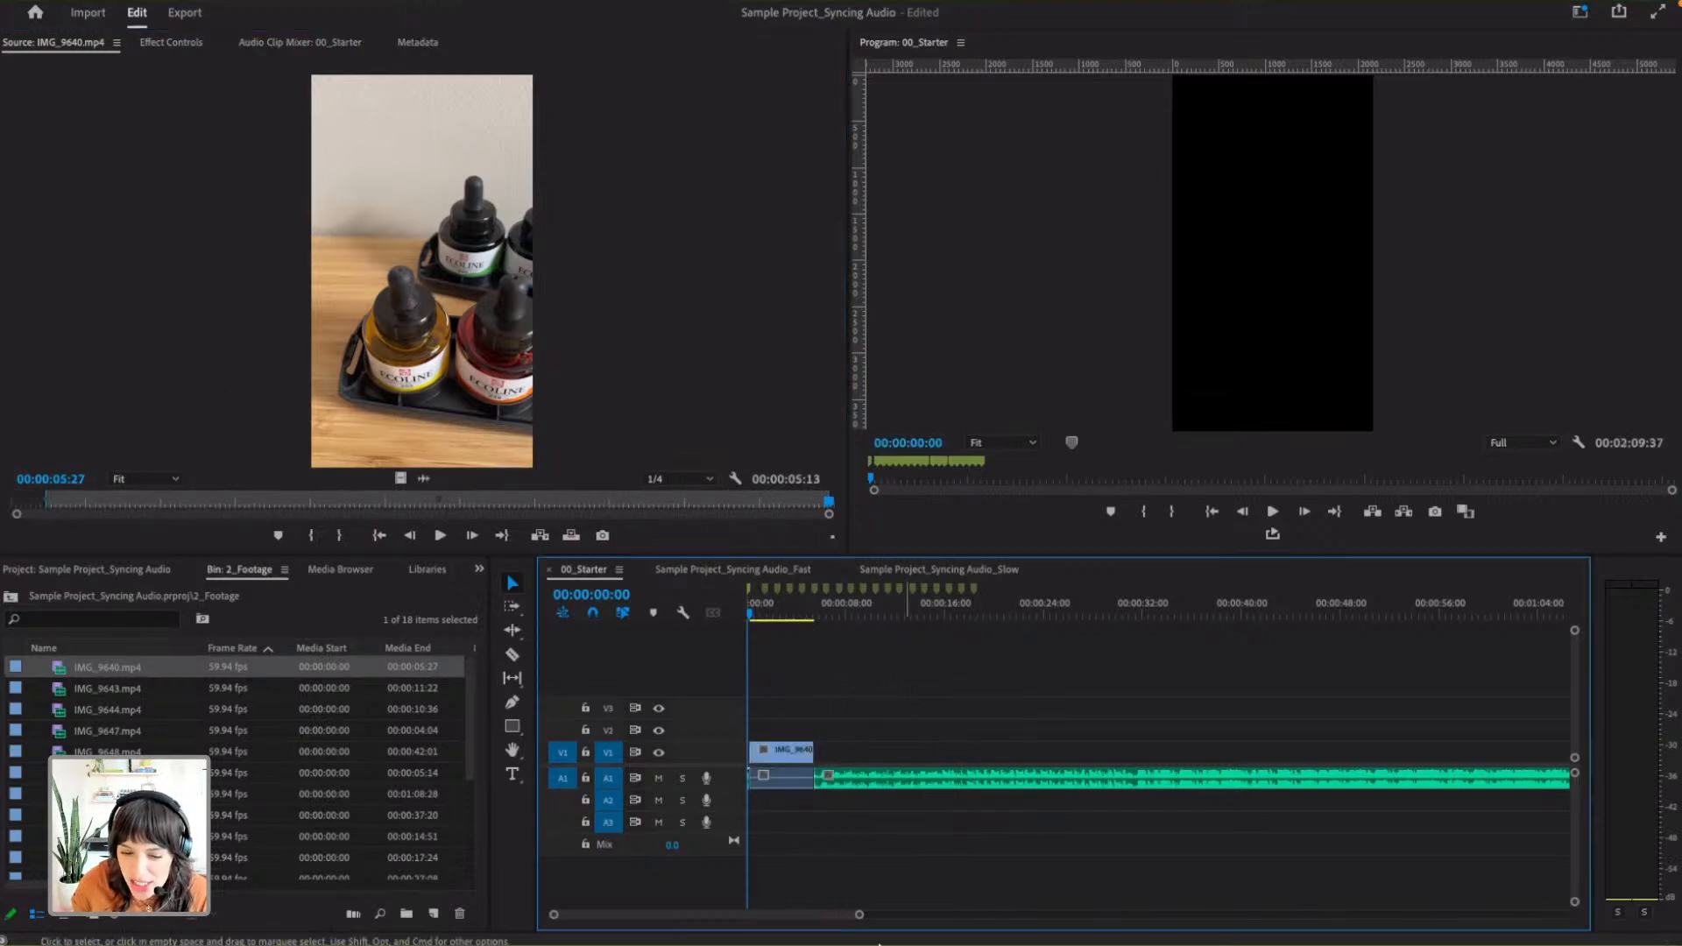
{"action": "left_click_drag", "start_coordinate": [858, 916], "coordinate": [901, 916]}
{"action": "key", "text": "ctrl+z"}
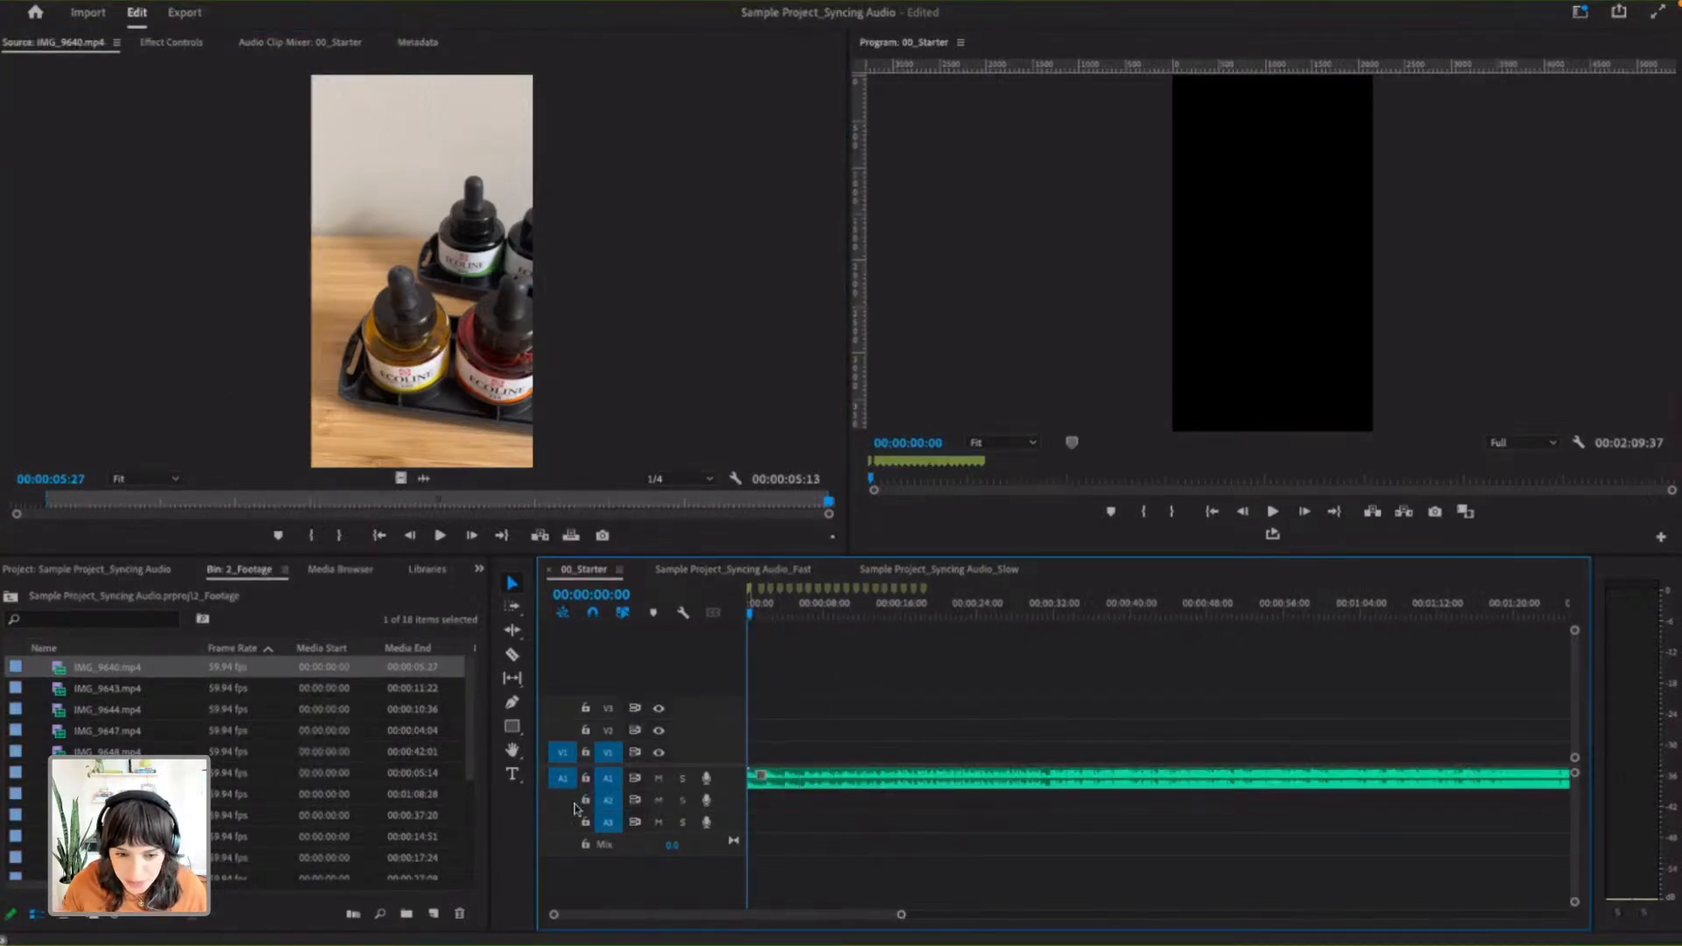
{"action": "left_click_drag", "start_coordinate": [107, 671], "coordinate": [764, 731]}
{"action": "left_click", "coordinate": [769, 736]}
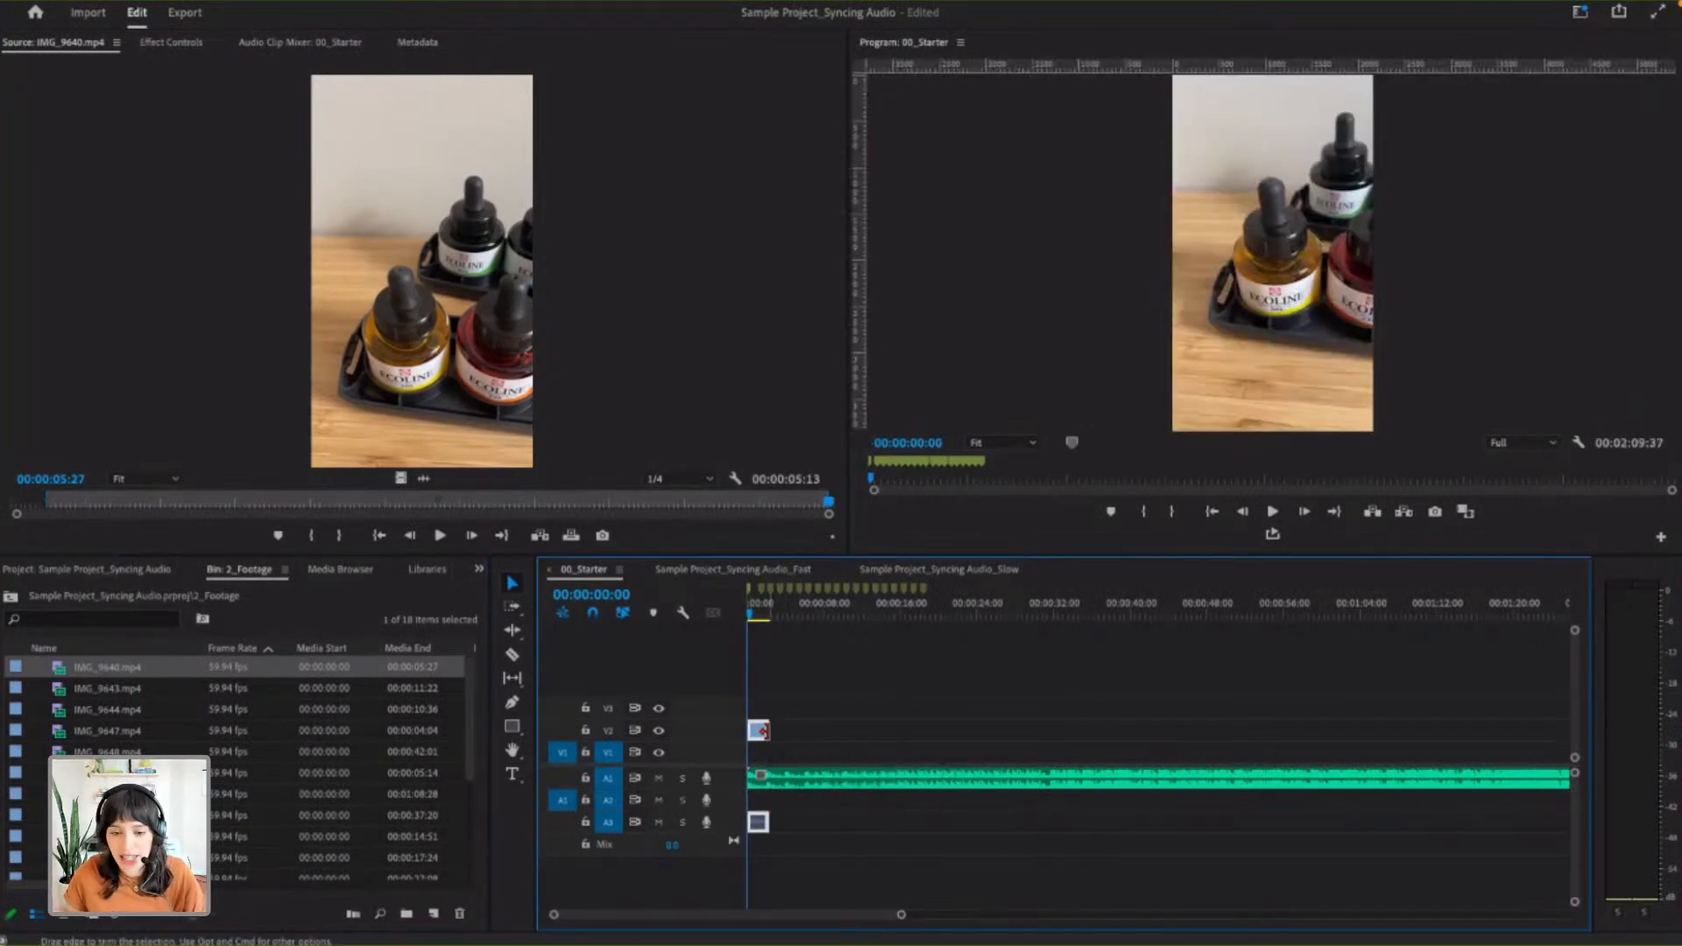
{"action": "key", "text": "Delete"}
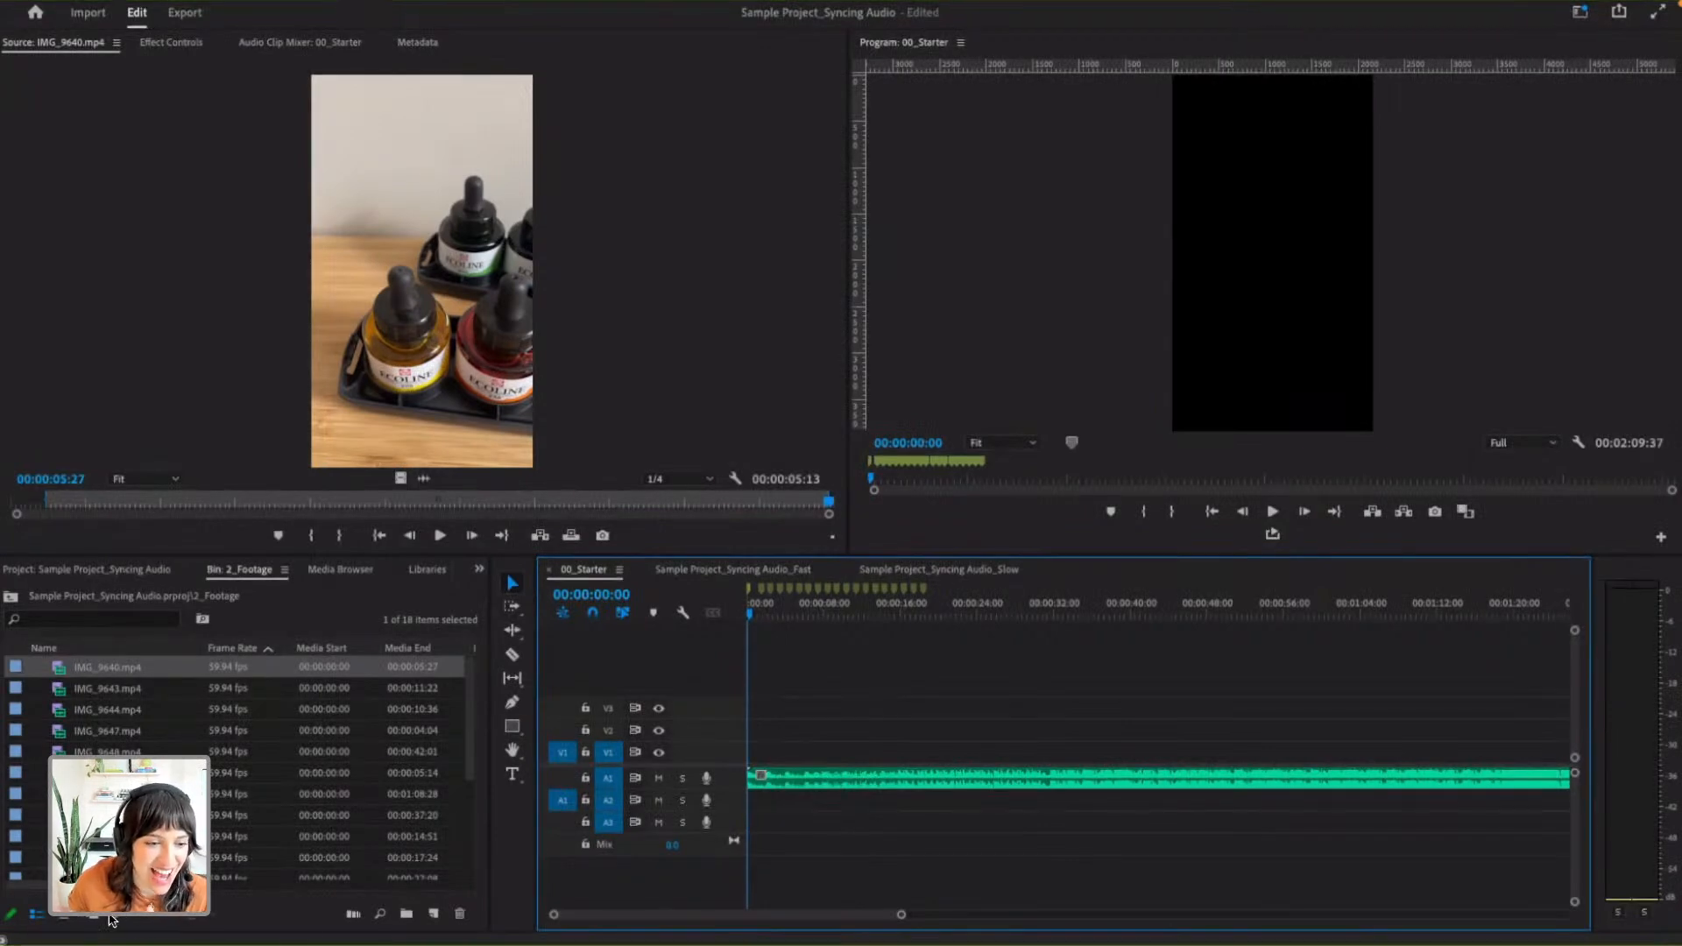
{"action": "mouse_move", "coordinate": [469, 701]}
{"action": "left_mouse_down"}
{"action": "mouse_move", "coordinate": [470, 728]}
{"action": "mouse_move", "coordinate": [469, 697]}
{"action": "left_mouse_up"}
{"action": "left_click", "coordinate": [11, 596]}
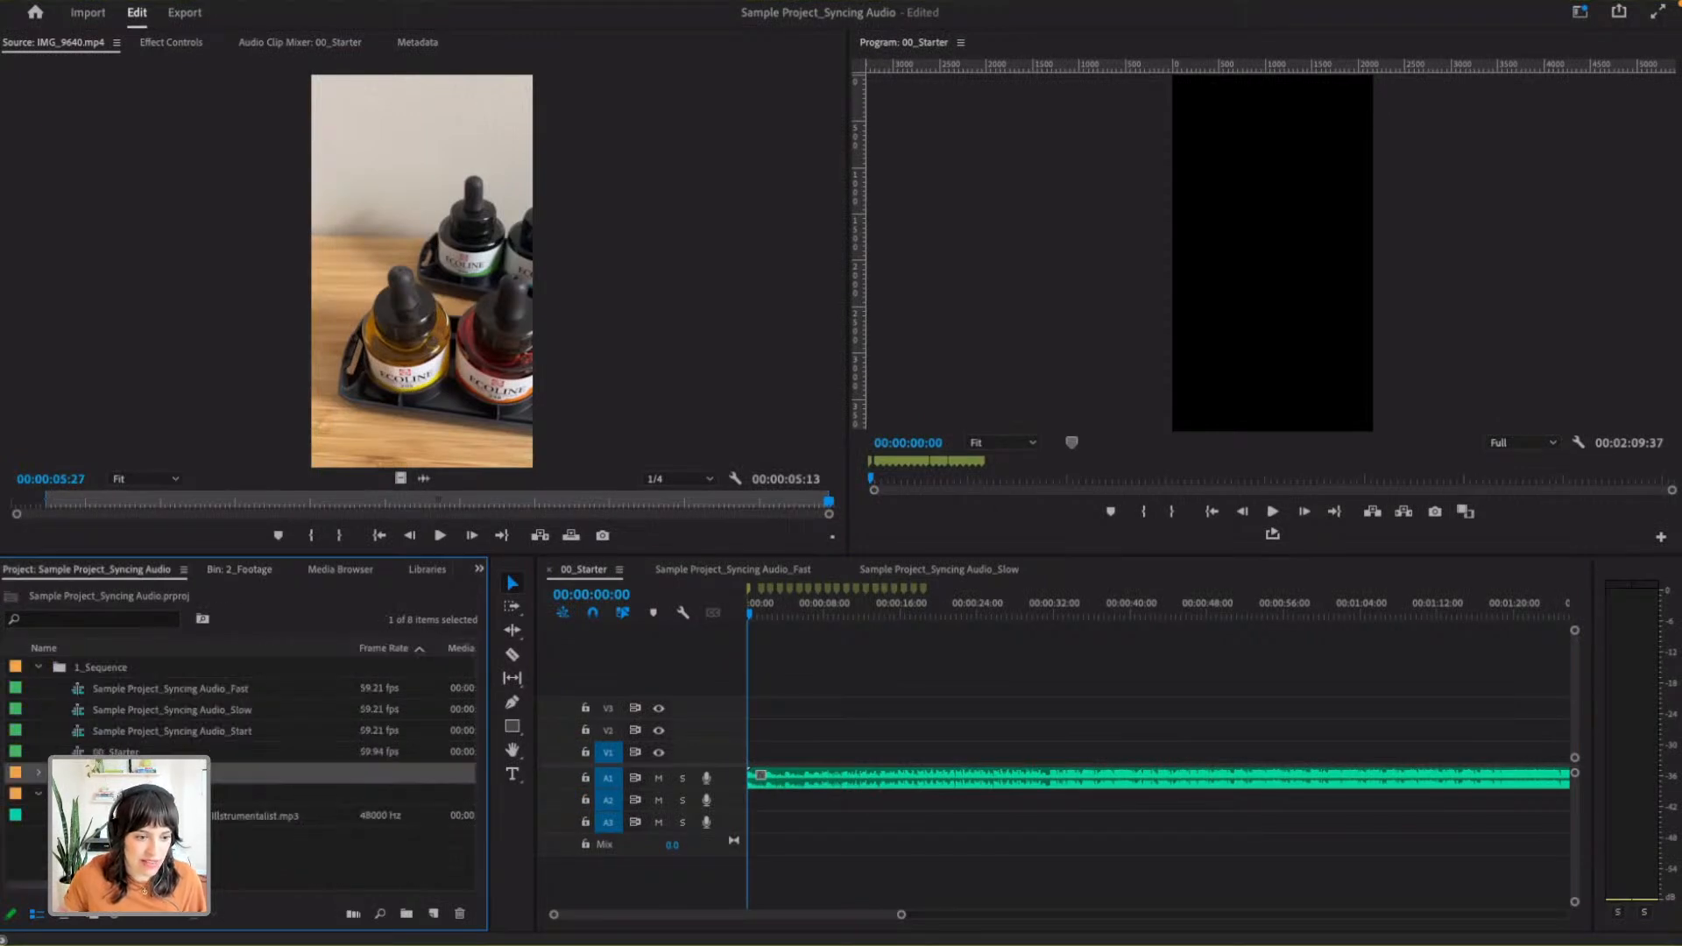
{"action": "double_click", "coordinate": [74, 773]}
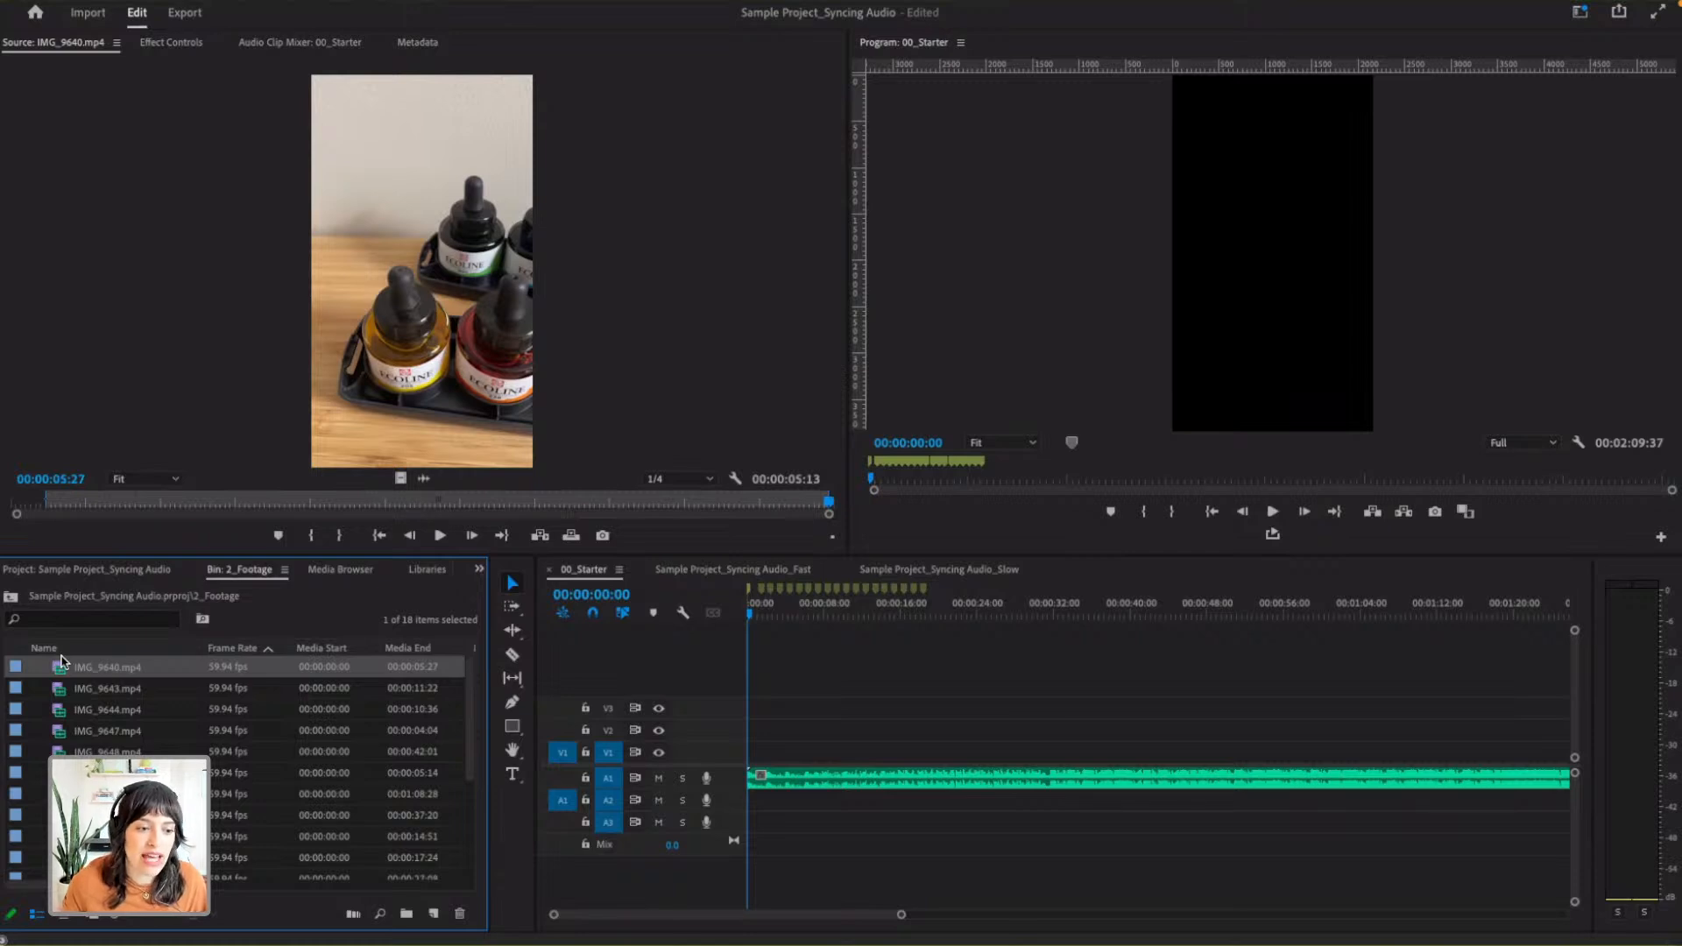
- Clear the existing In and Out points of IMG_9640.mp4 in the Source Monitor
{"action": "left_click", "coordinate": [98, 492]}
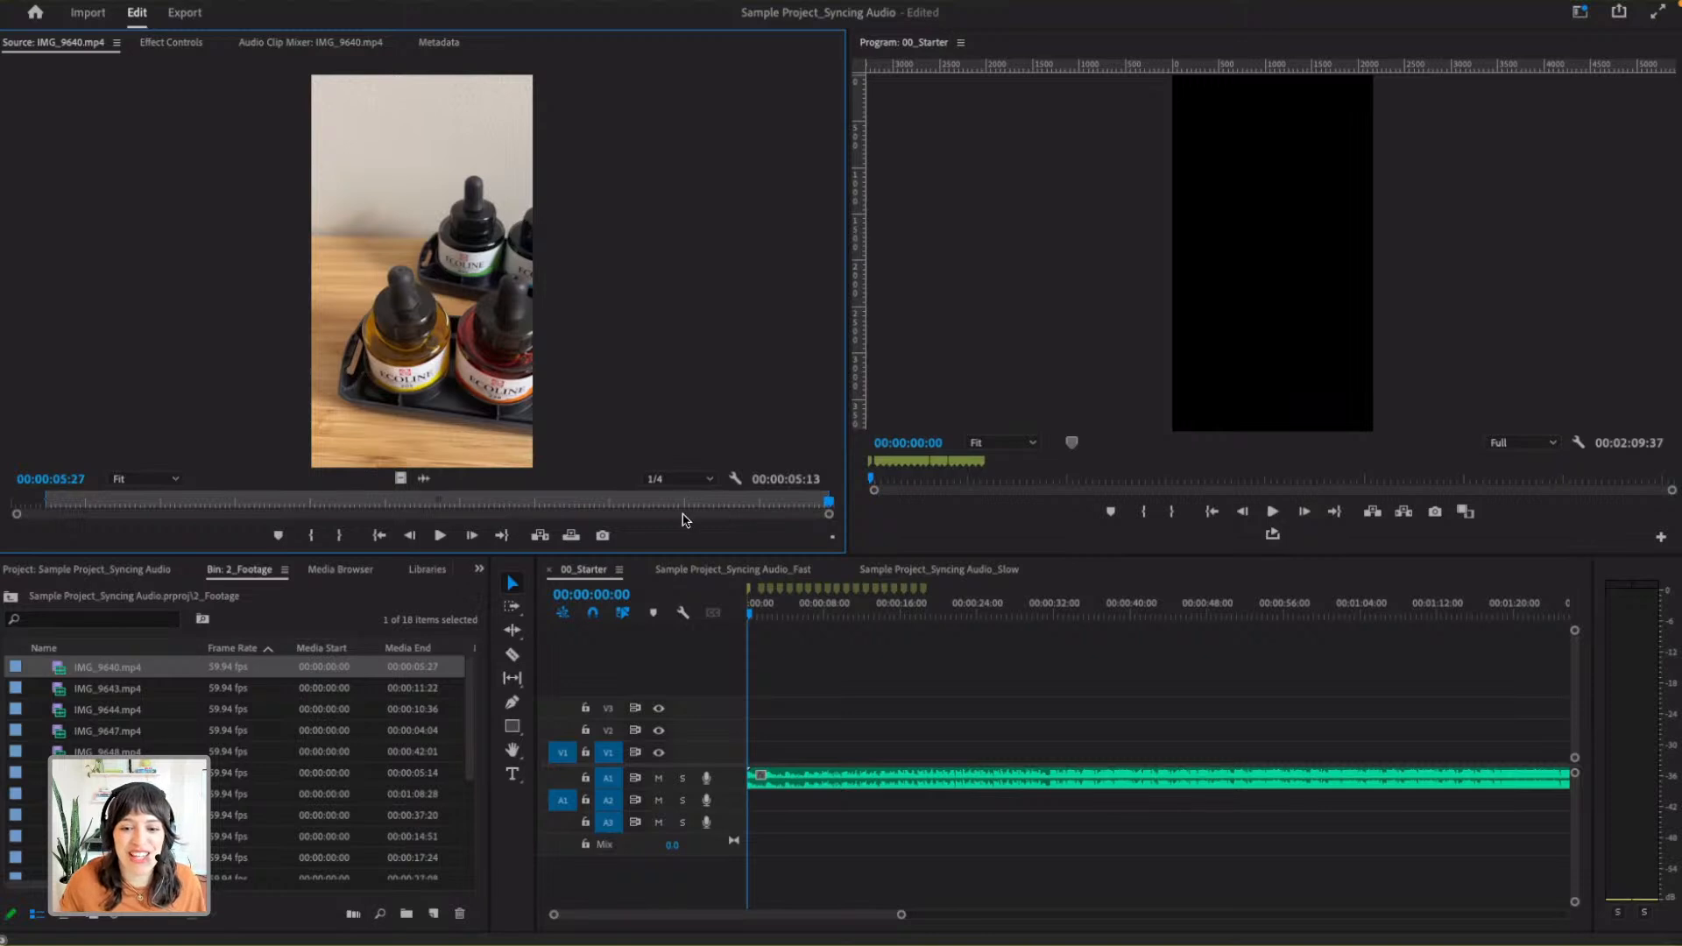
{"action": "left_click_drag", "start_coordinate": [828, 515], "coordinate": [900, 515]}
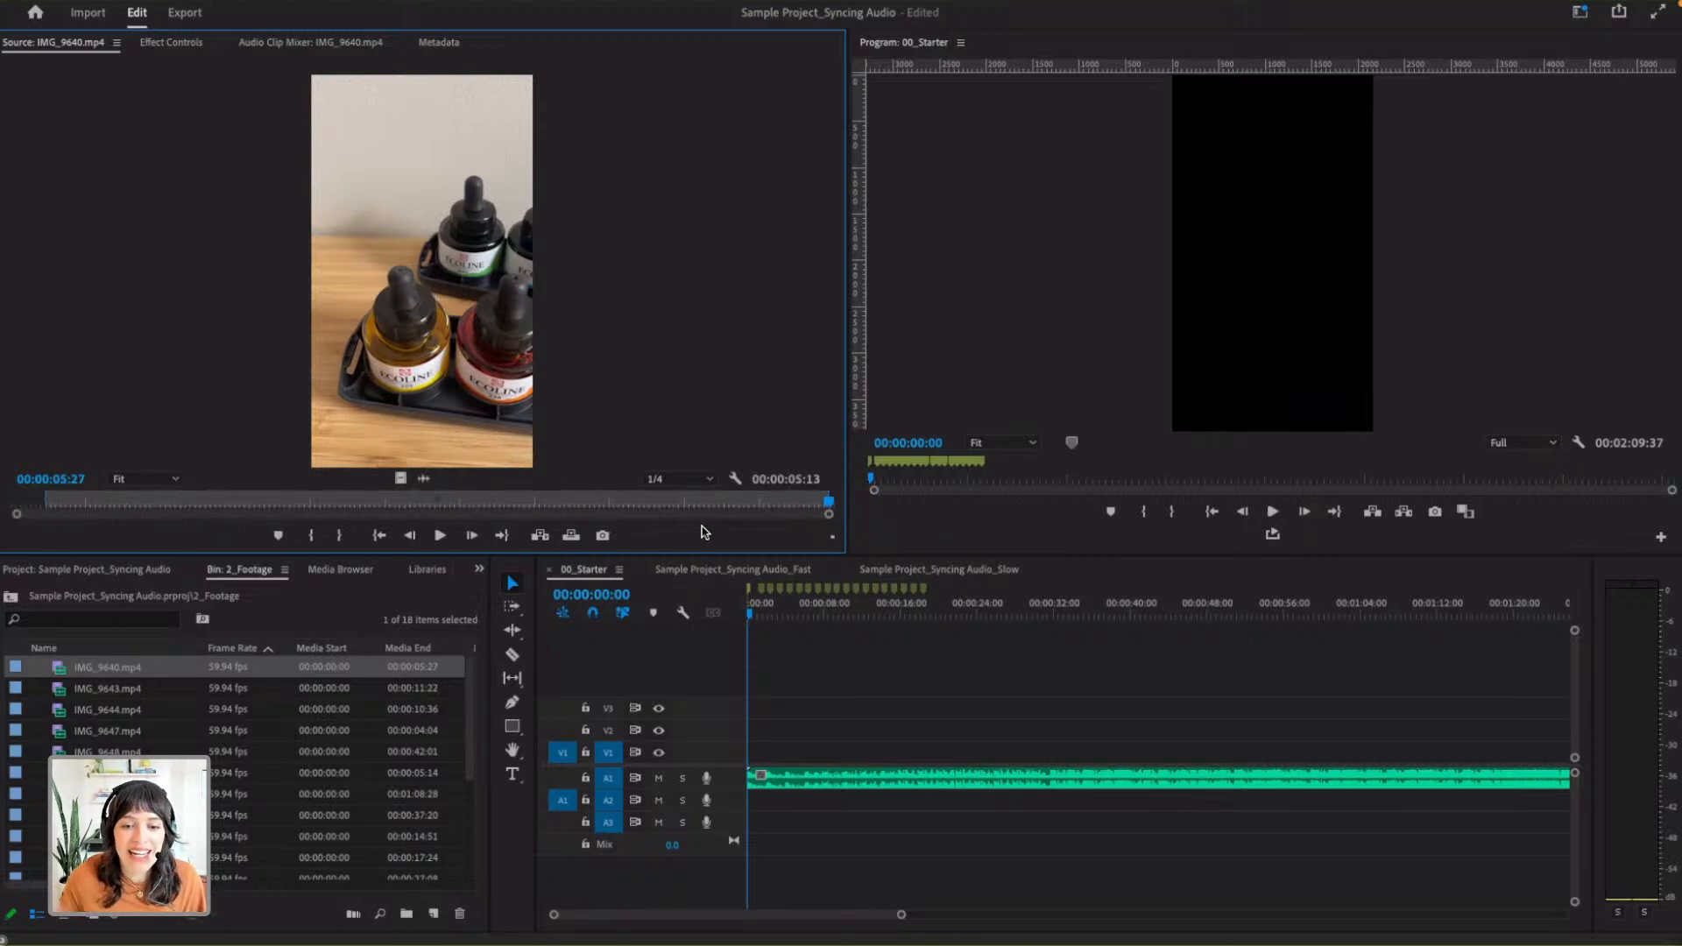
{"action": "left_click", "coordinate": [30, 504]}
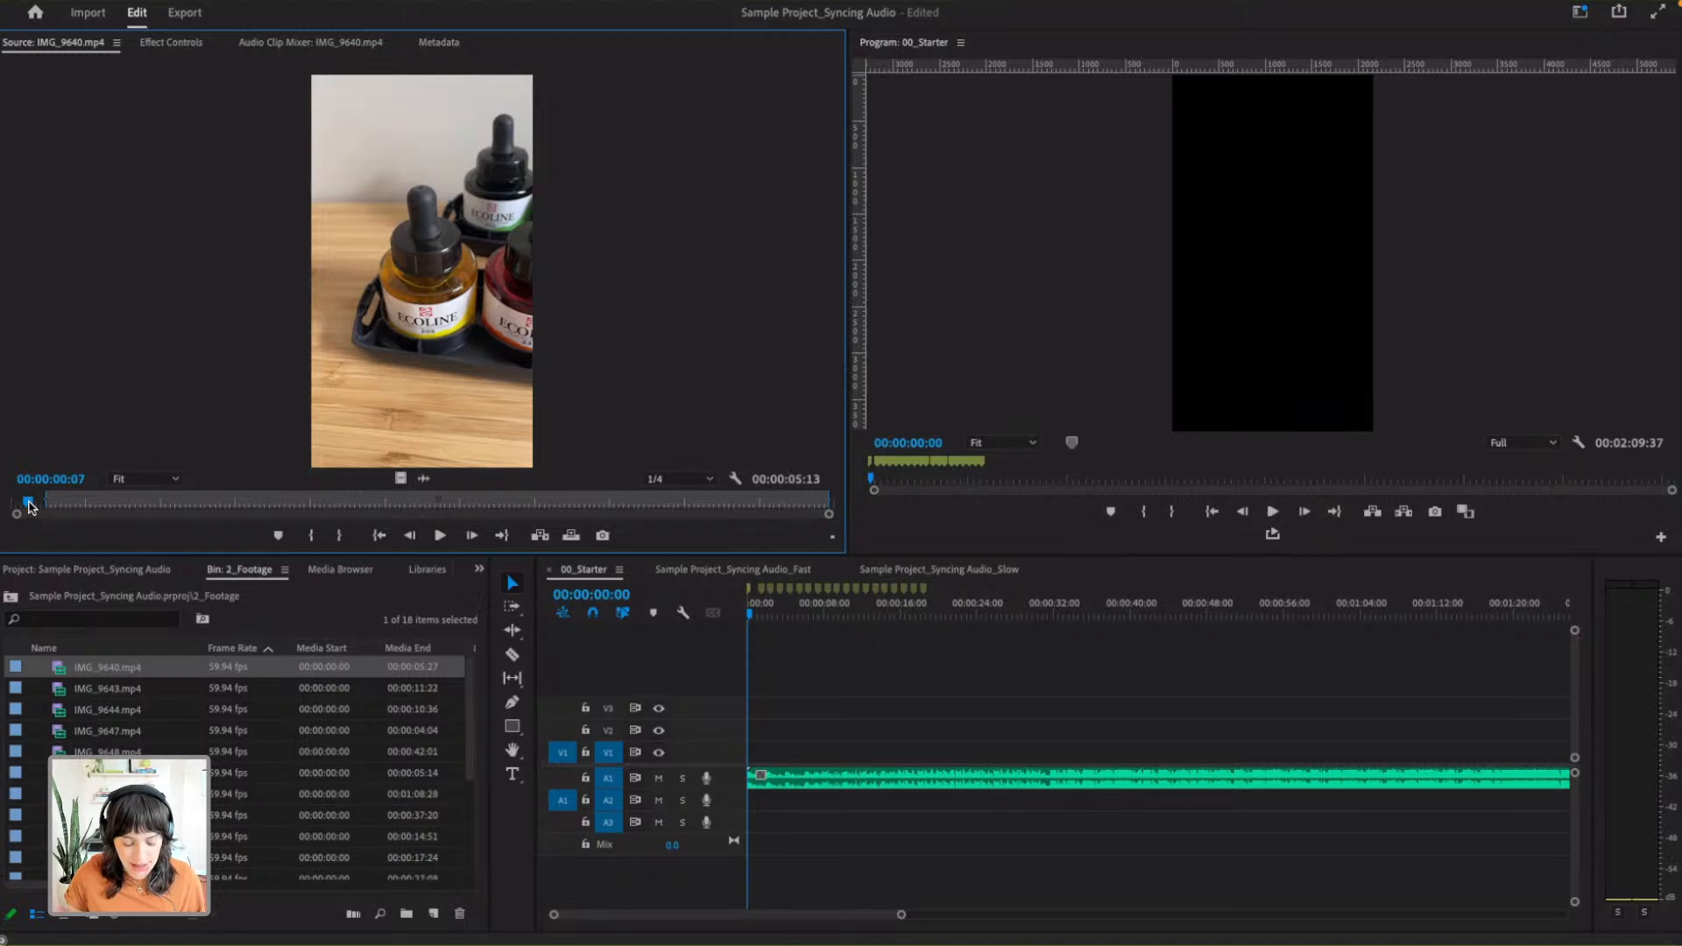
{"action": "key", "text": "Left"}
{"action": "key", "text": "Left"}
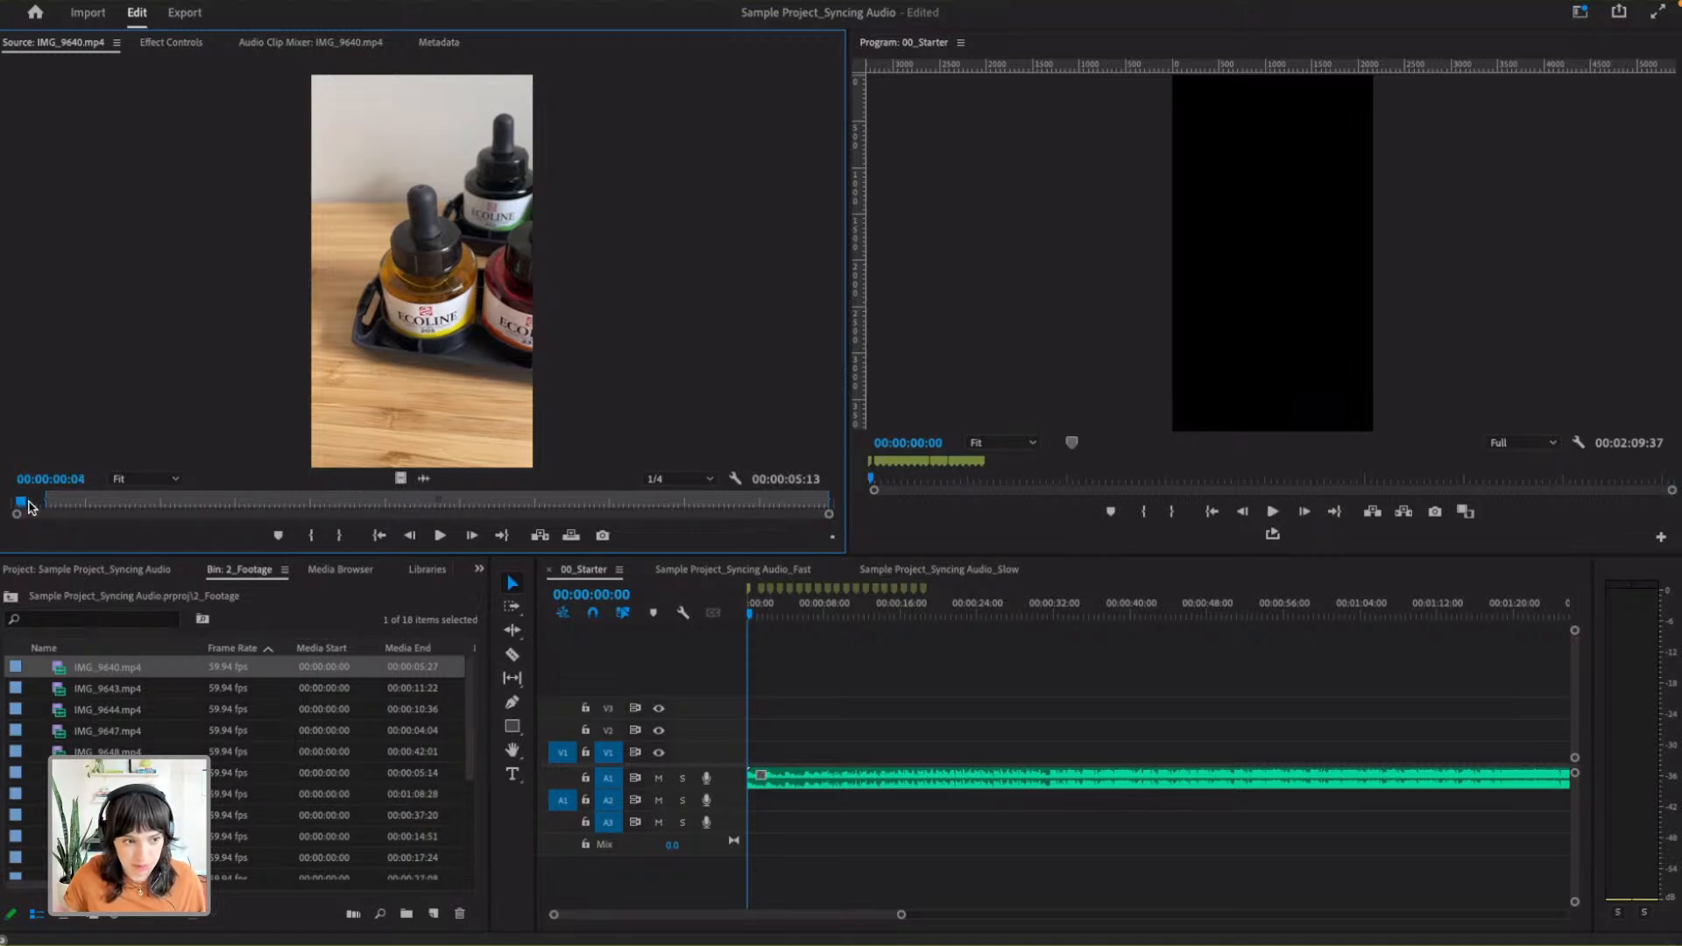
{"action": "key", "text": "alt+x"}
- Mark an In point near the beginning of IMG_9640.mp4 and an Out point at 00:00:04:48
{"action": "left_click", "coordinate": [54, 506]}
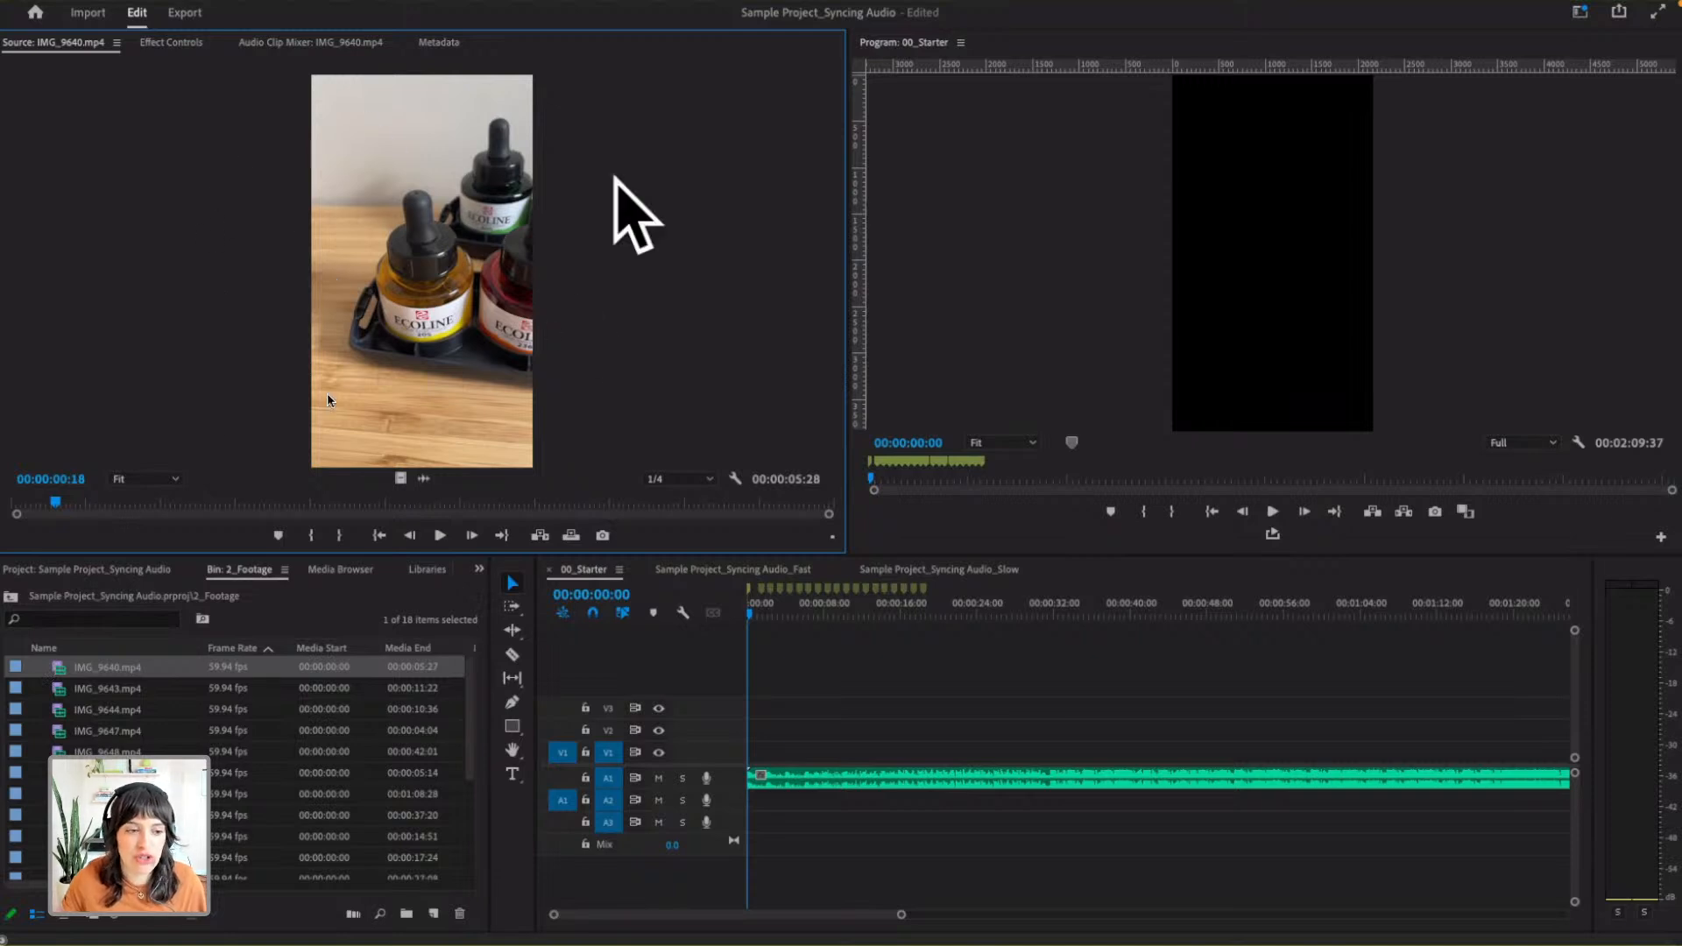
{"action": "left_click_drag", "start_coordinate": [56, 504], "coordinate": [728, 500]}
{"action": "key", "text": "i"}
{"action": "key", "text": "o"}
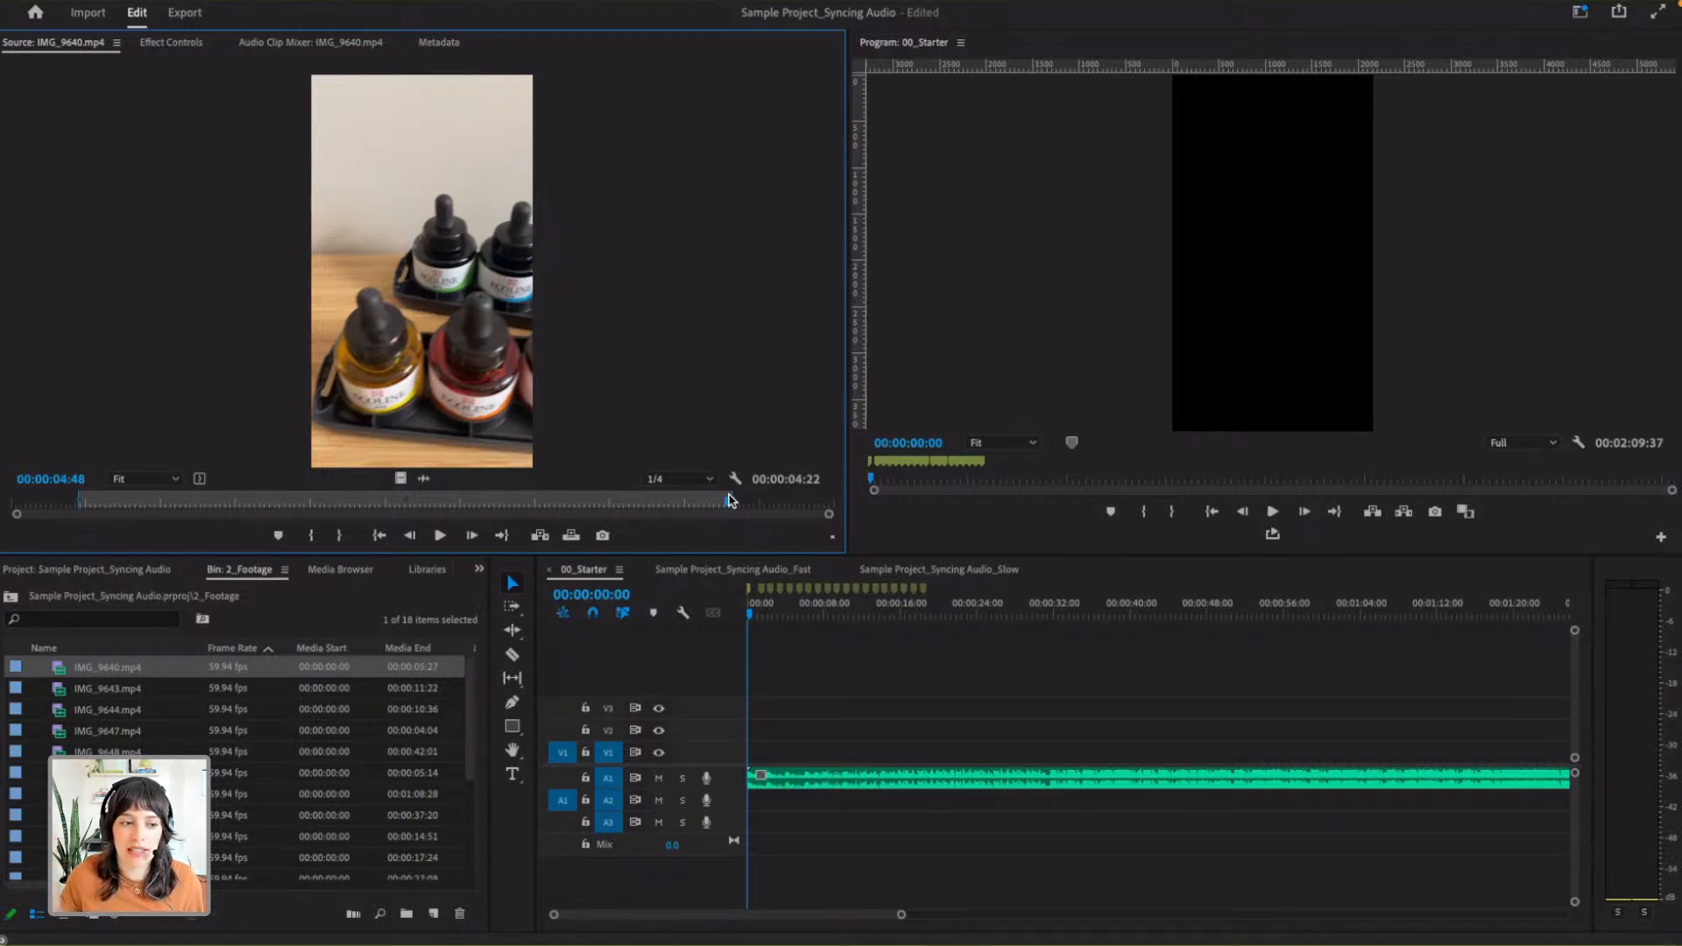
- Scrub through the marked In to Out range of IMG_9640.mp4 in the Source Monitor
{"action": "left_click_drag", "start_coordinate": [80, 505], "coordinate": [733, 507]}
{"action": "left_click_drag", "start_coordinate": [625, 511], "coordinate": [98, 497]}
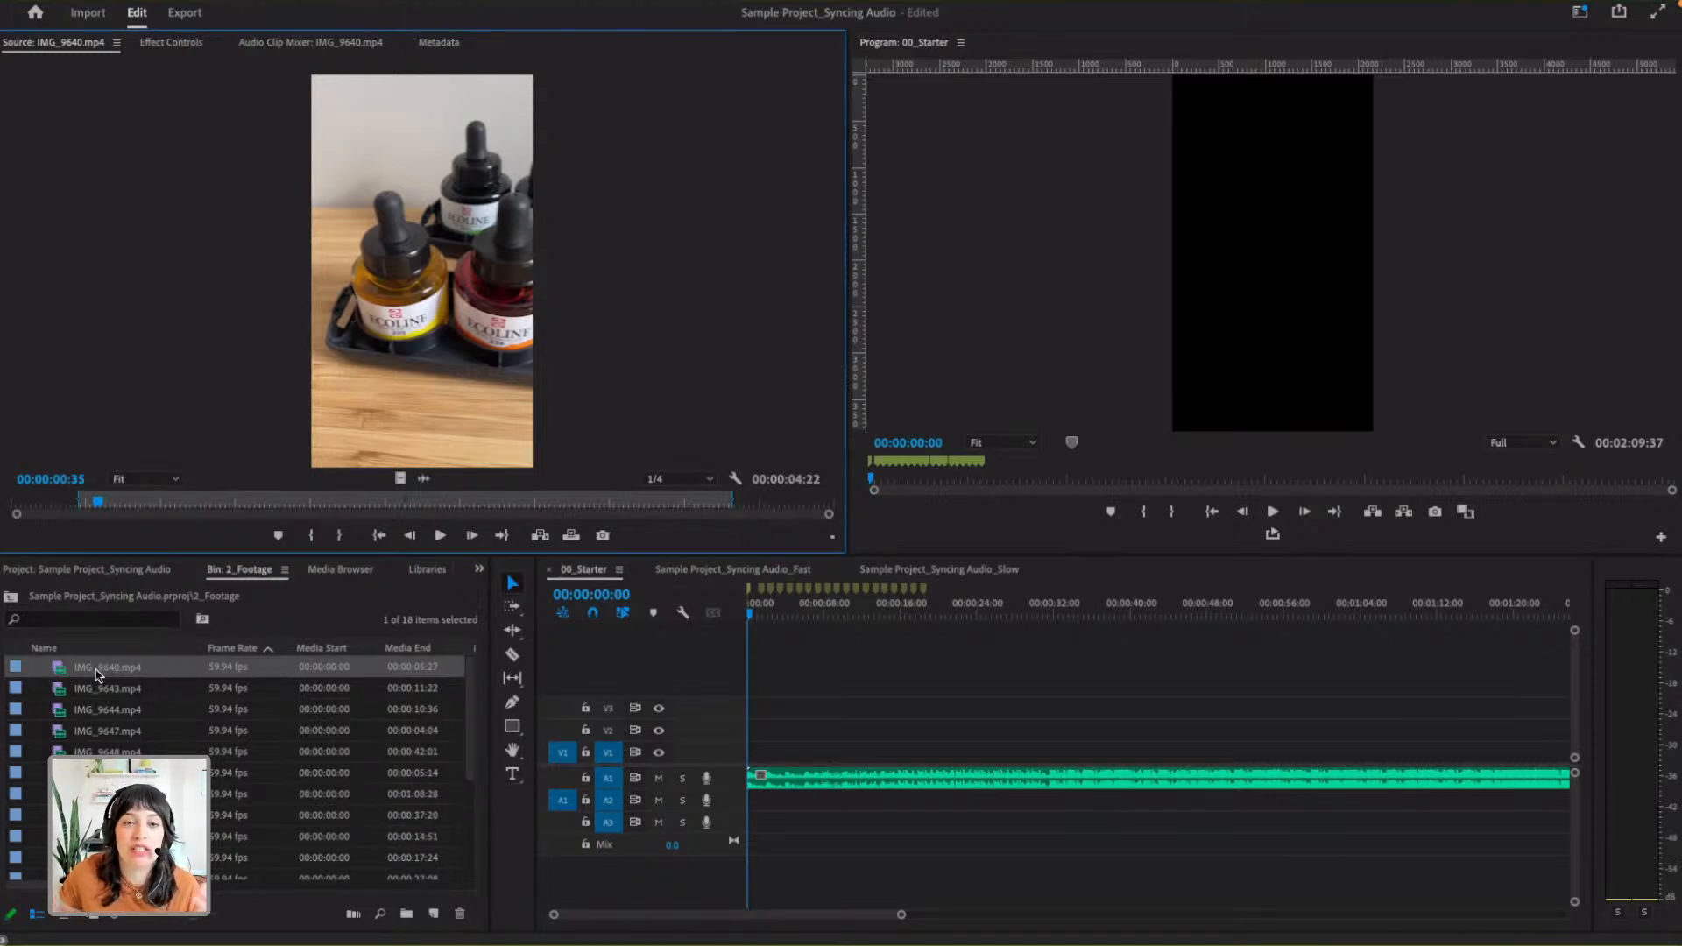
- Load IMG_9643.mp4 into the Source Monitor and adjust its marked range, with the In point slightly earlier and the Out point at 00:00:05:31
{"action": "double_click", "coordinate": [94, 697]}
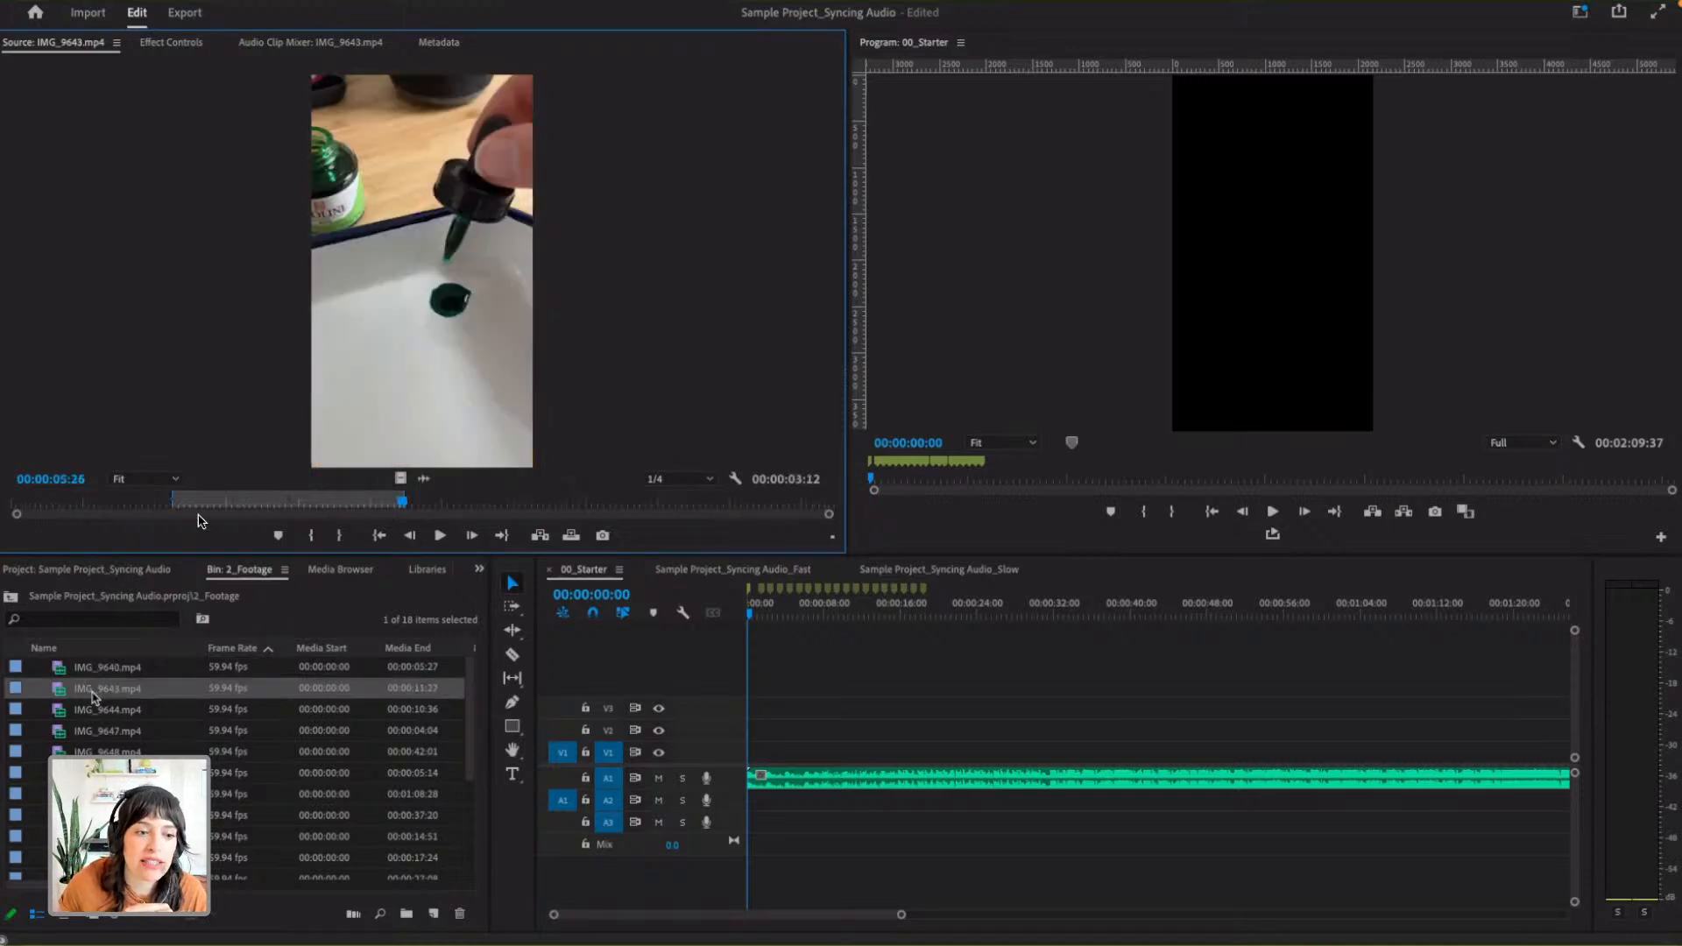
{"action": "left_click", "coordinate": [173, 504]}
{"action": "key", "text": "Right"}
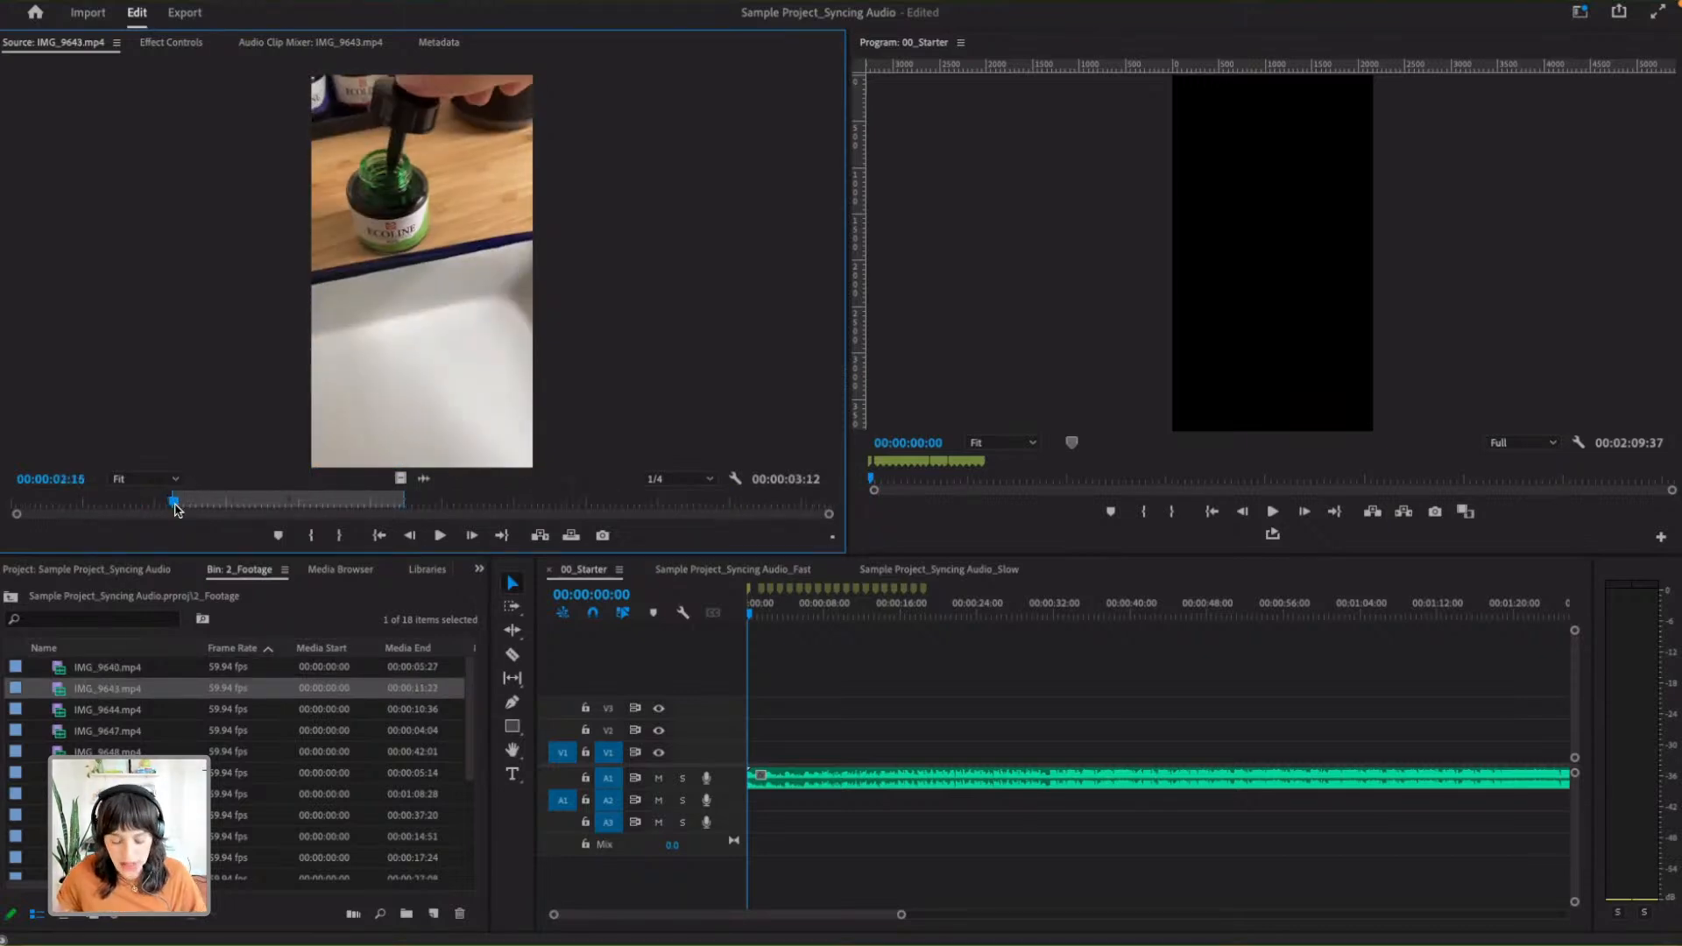
{"action": "left_click", "coordinate": [404, 505]}
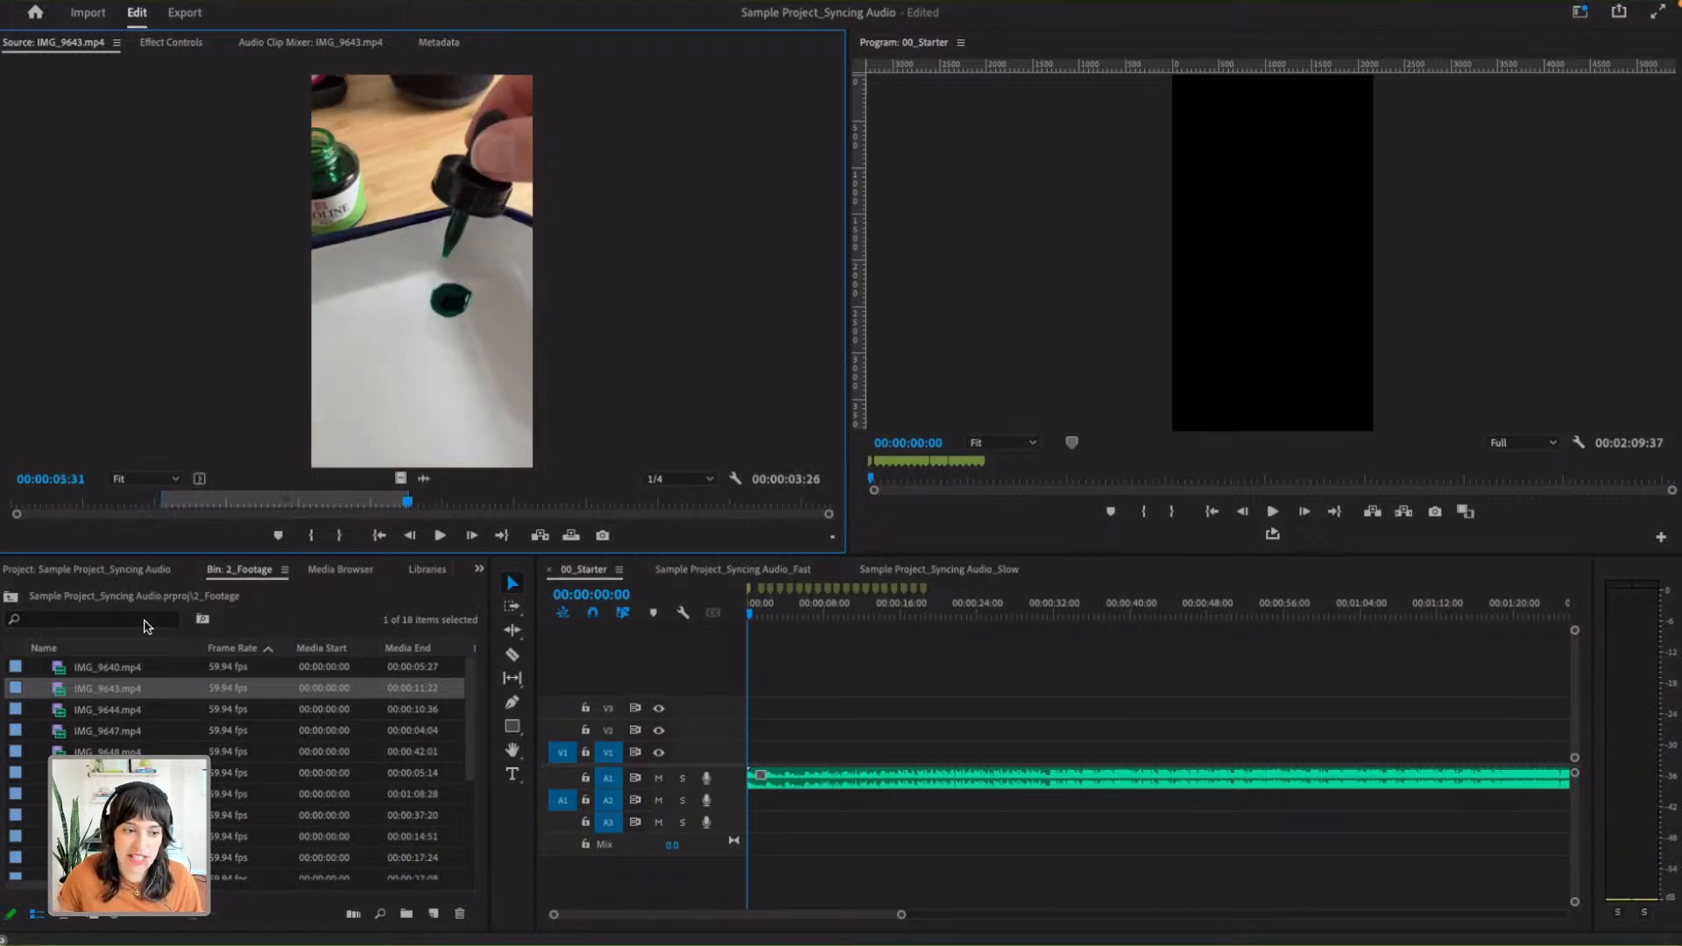
- Load IMG_9644.mp4, clear its existing marks, and mark an In point at 00:00:00:59 and an Out point at 00:00:06:14
{"action": "left_click", "coordinate": [101, 711]}
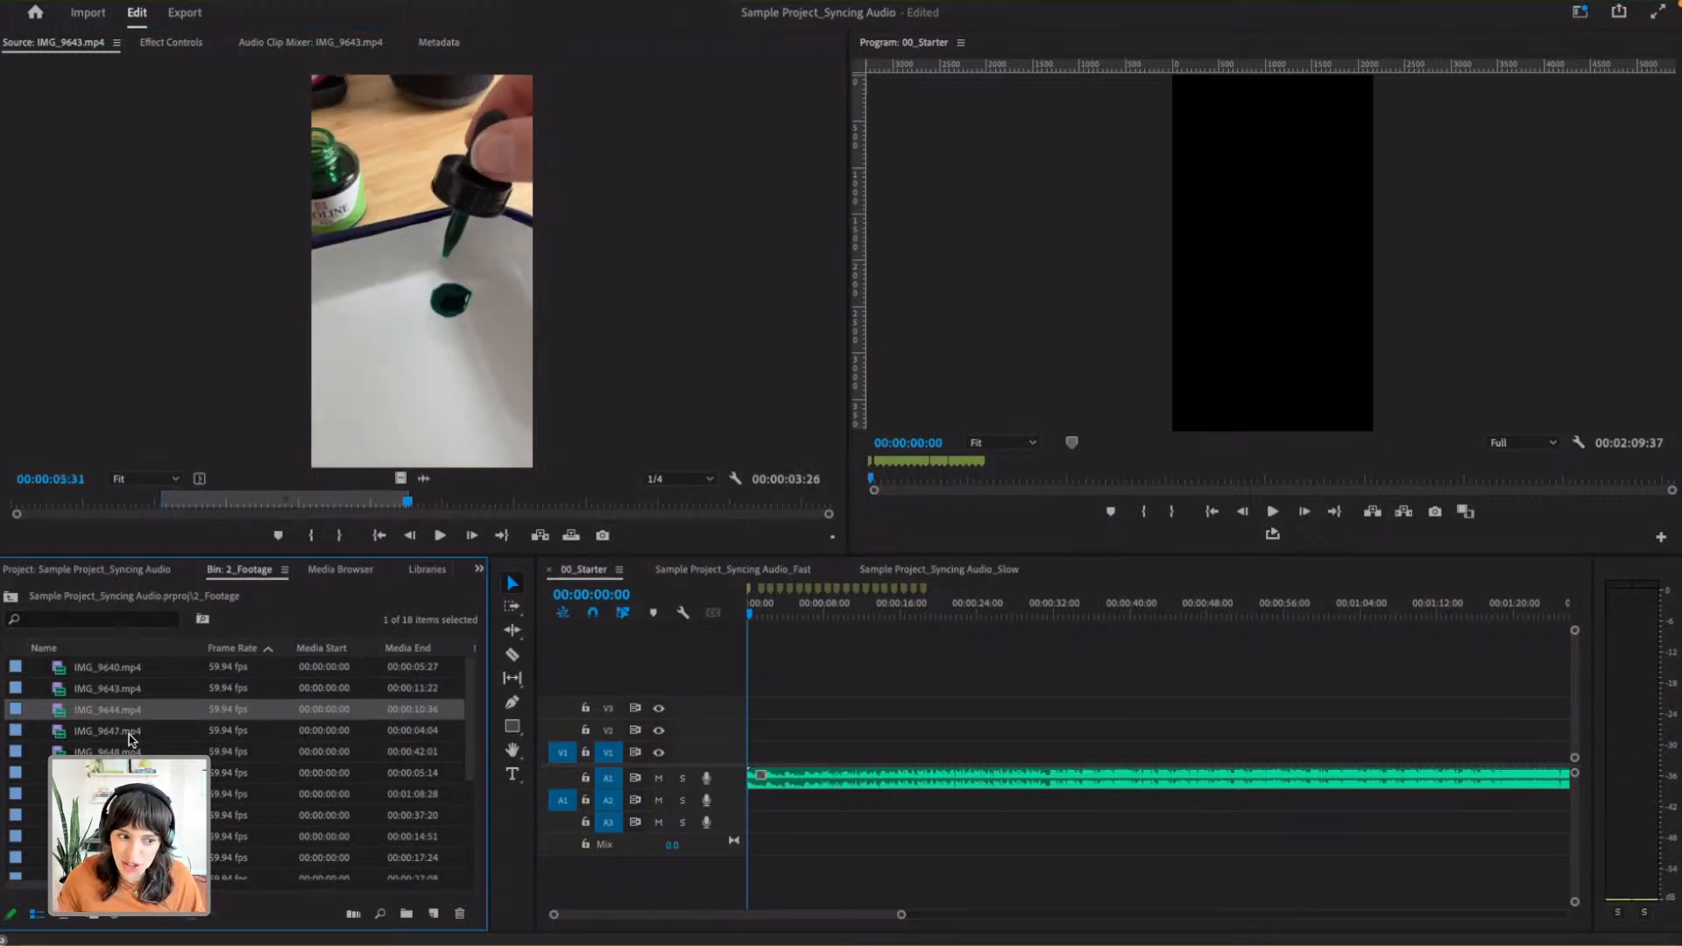
{"action": "double_click", "coordinate": [59, 711]}
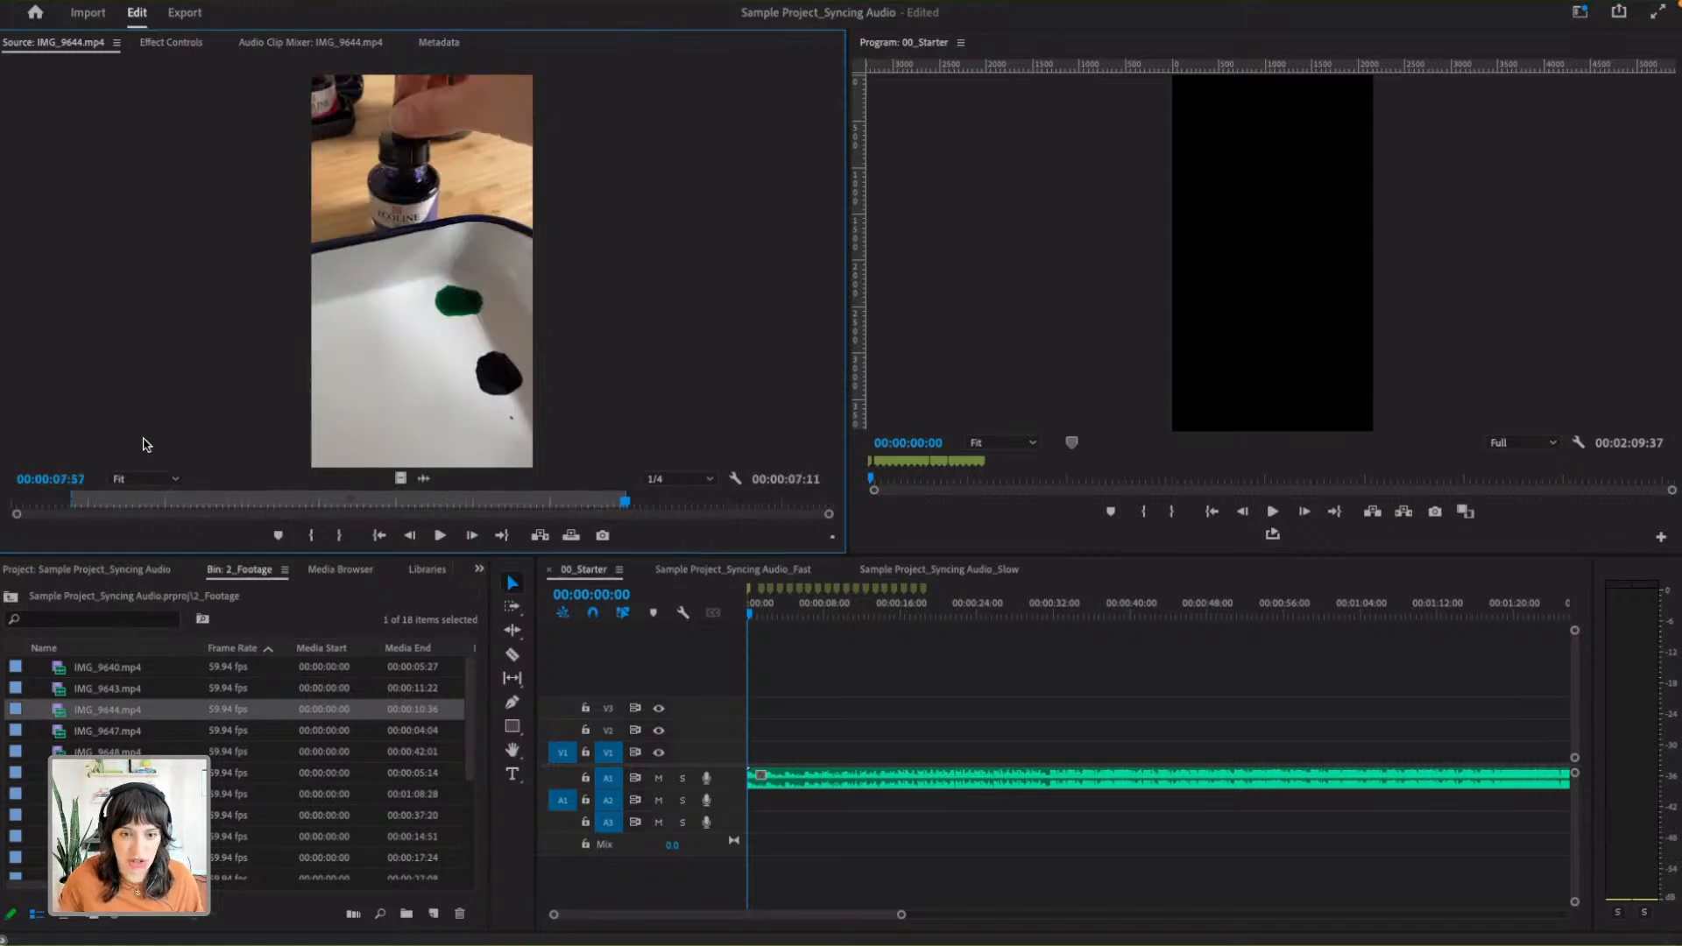
{"action": "key", "text": "ctrl+shift+x"}
{"action": "left_click", "coordinate": [86, 505]}
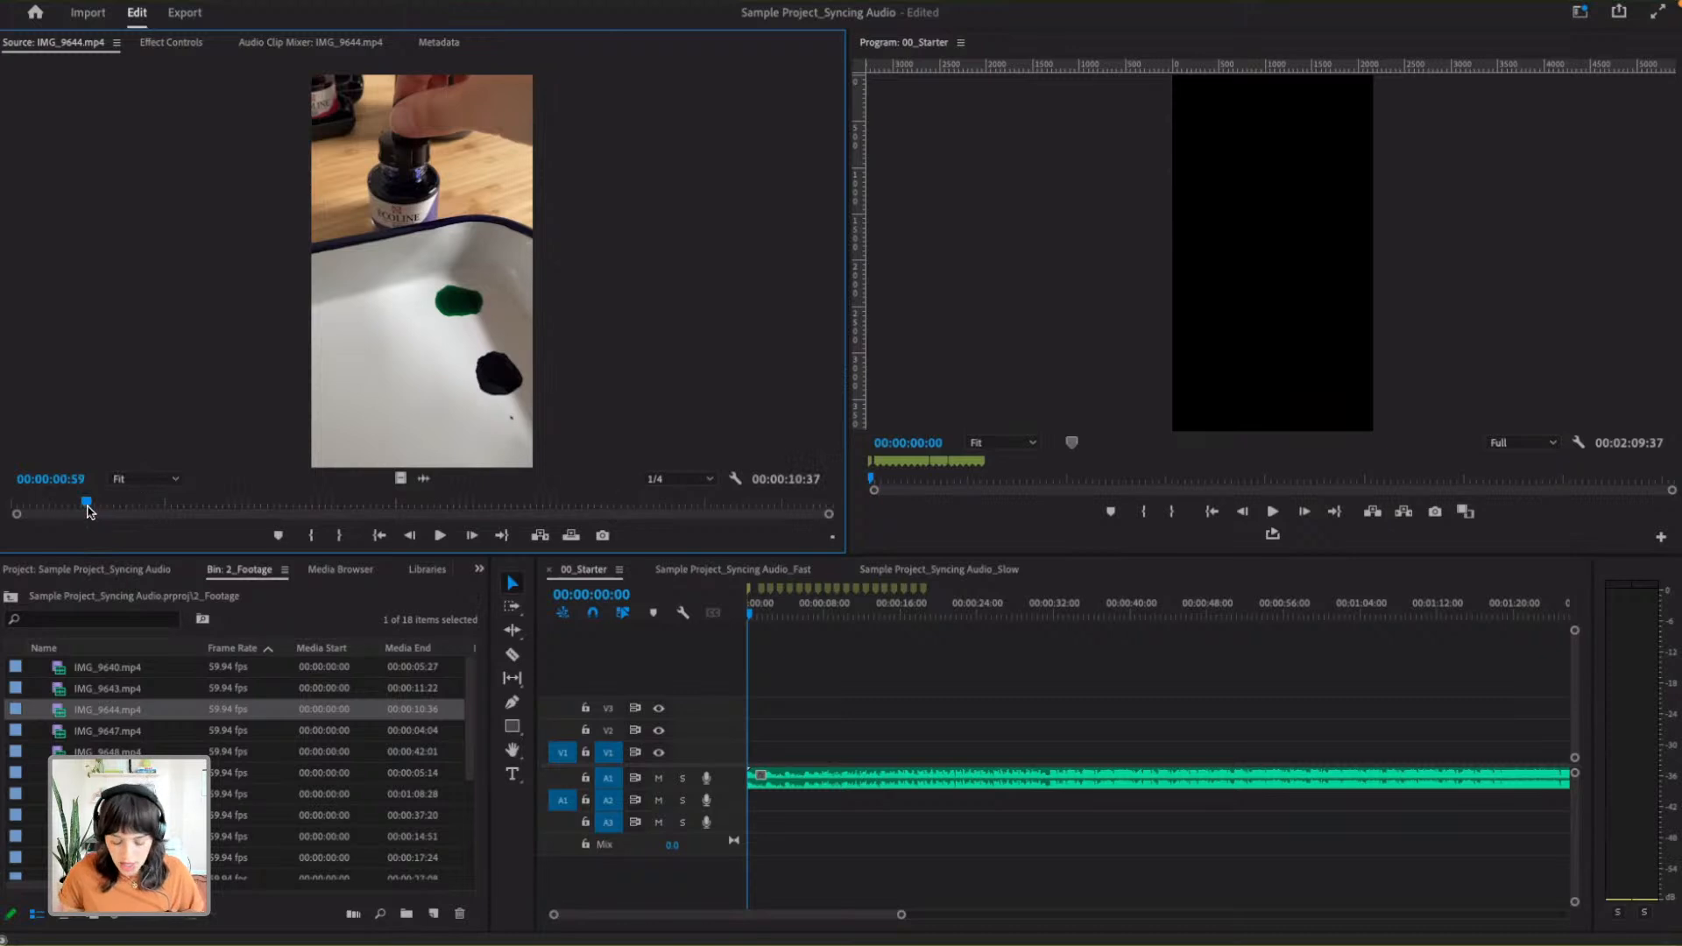
{"action": "key", "text": "i"}
{"action": "mouse_move", "coordinate": [87, 506]}
{"action": "left_mouse_down"}
{"action": "mouse_move", "coordinate": [545, 513]}
{"action": "mouse_move", "coordinate": [494, 515]}
{"action": "left_mouse_up"}
{"action": "key", "text": "o"}
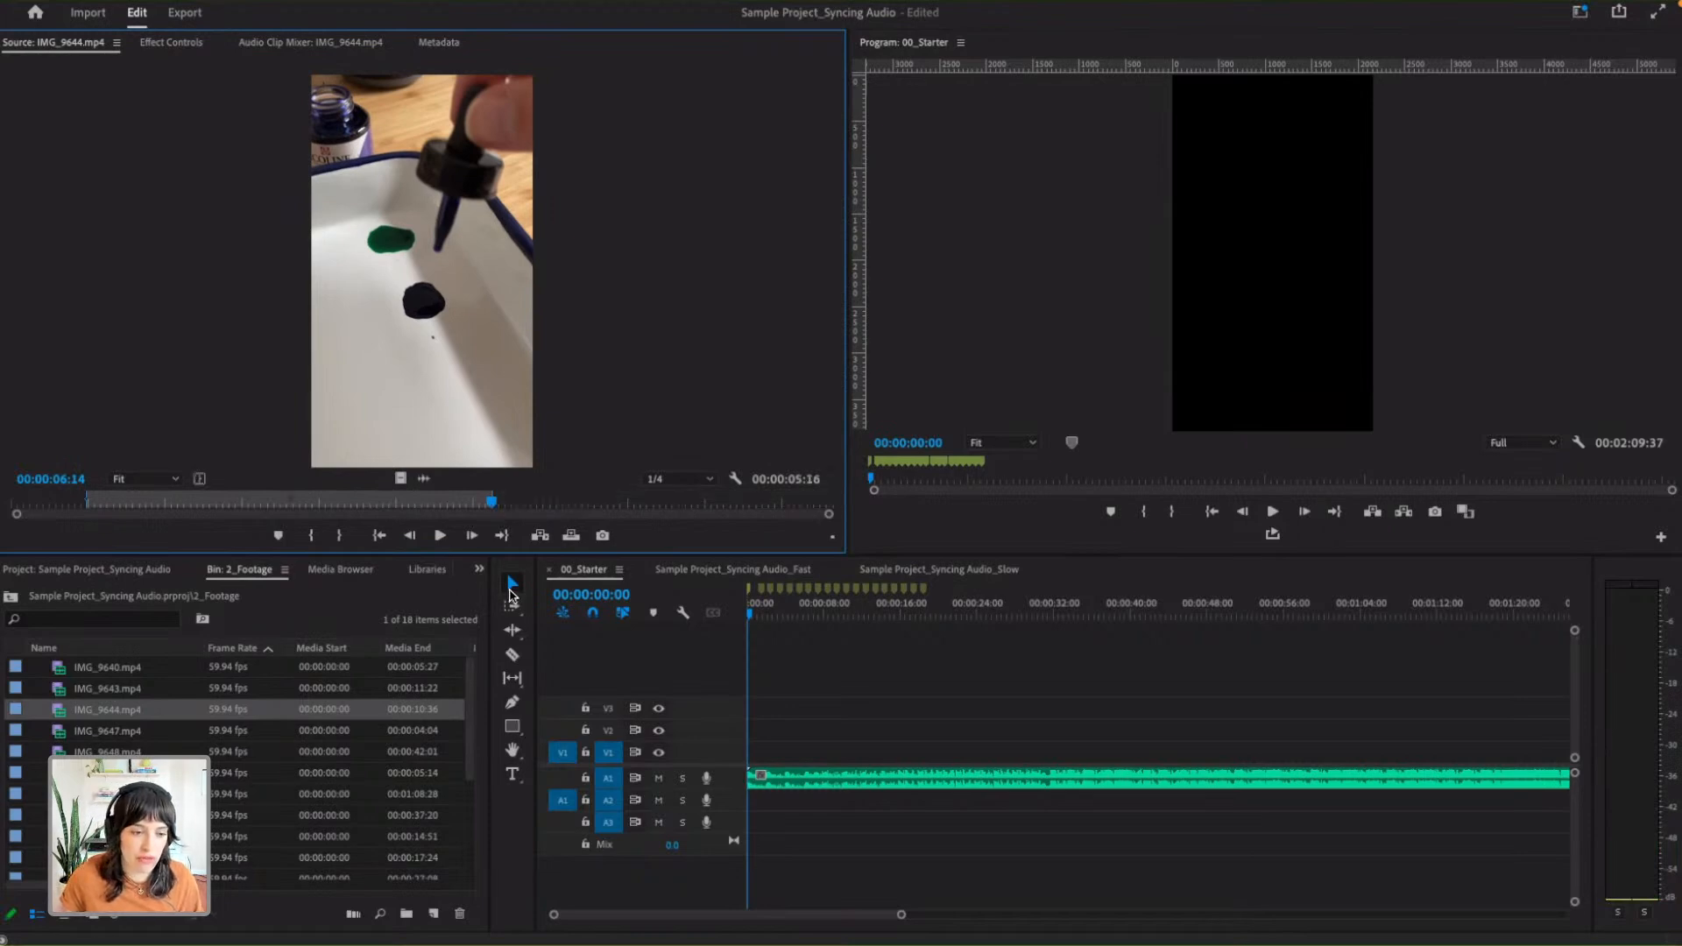
- Split the music clip on A1 at the last beat marker, about 18 seconds in, and delete the remainder
{"action": "left_click", "coordinate": [1120, 770]}
{"action": "scroll", "coordinate": [1314, 780], "scroll_direction": "down", "scroll_amount": 8}
{"action": "scroll", "coordinate": [1272, 789], "scroll_direction": "up", "scroll_amount": 8}
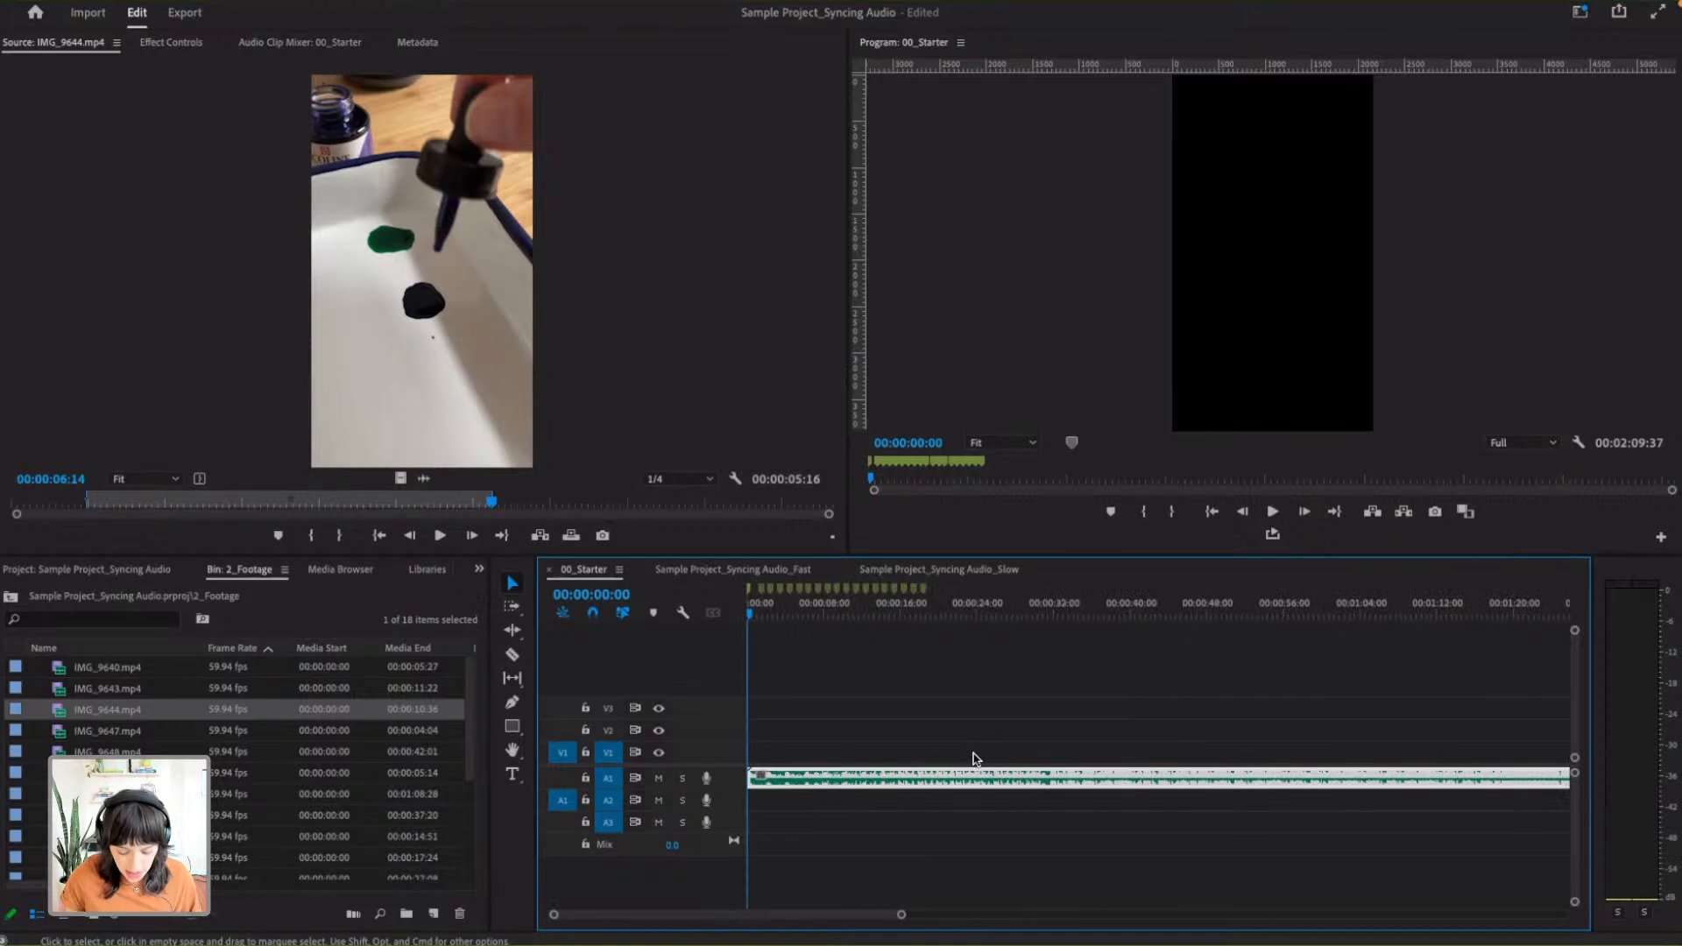
{"action": "key", "text": "c"}
{"action": "left_click", "coordinate": [924, 780]}
{"action": "key", "text": "v"}
{"action": "left_click", "coordinate": [992, 782]}
{"action": "key", "text": "Delete"}
{"action": "left_click_drag", "start_coordinate": [900, 915], "coordinate": [847, 914]}
{"action": "left_click_drag", "start_coordinate": [712, 914], "coordinate": [730, 913]}
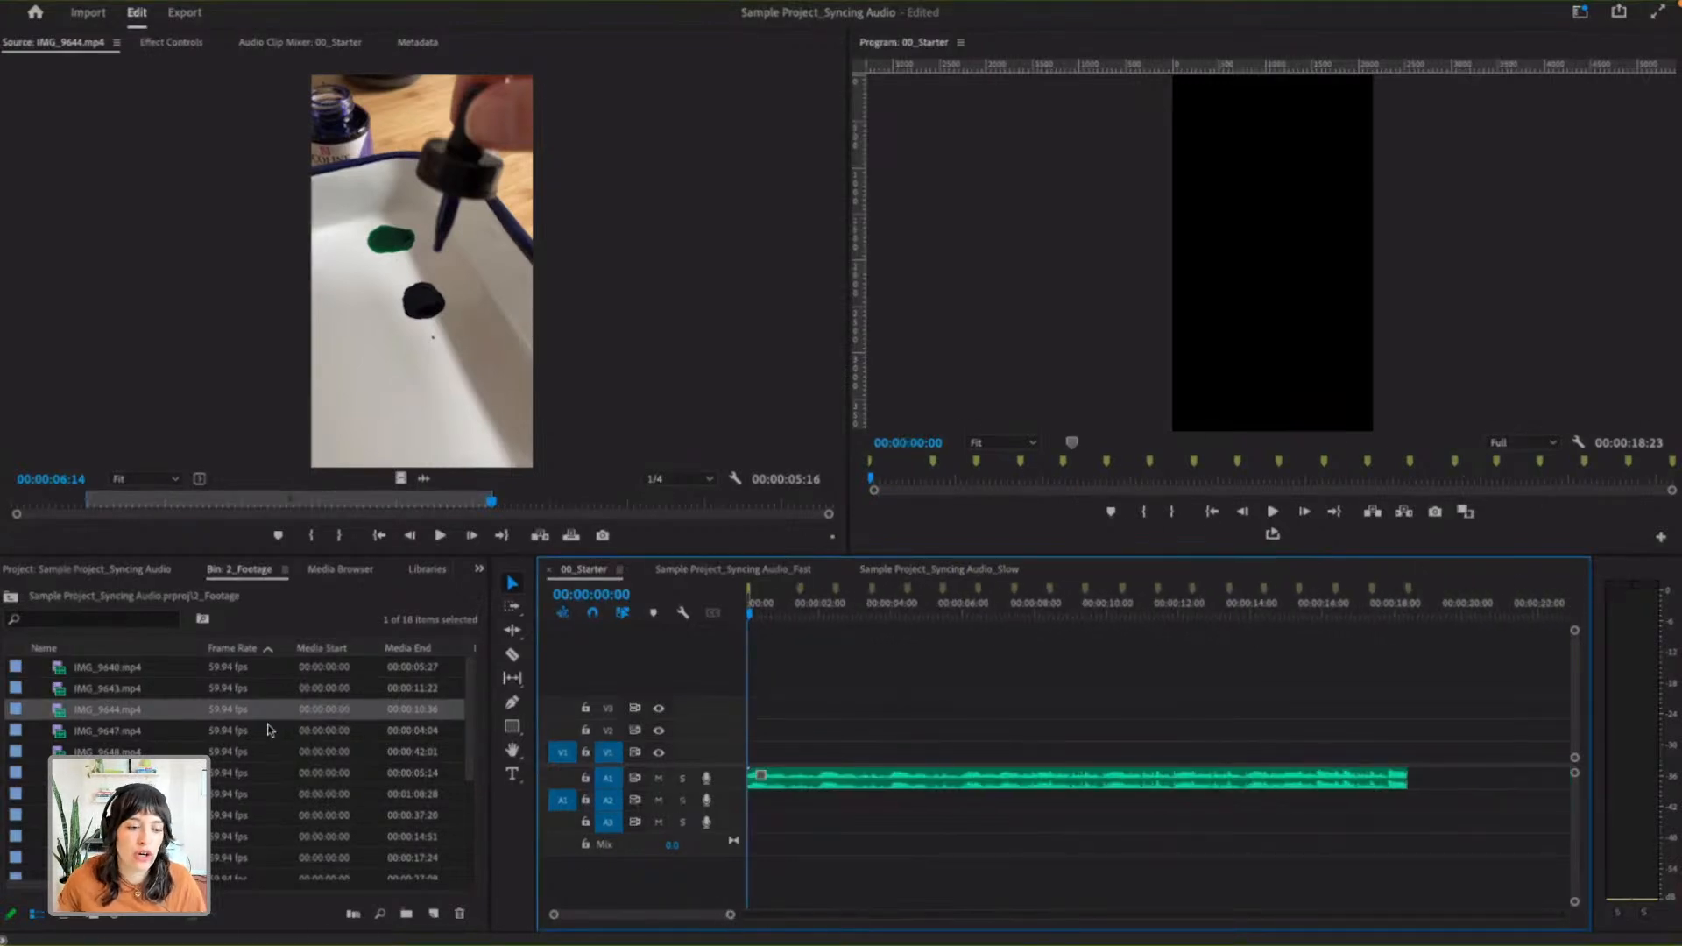
- Switch the 2_Footage bin to Freeform View, maximize its panel and enlarge the clip thumbnails
{"action": "left_click", "coordinate": [249, 794]}
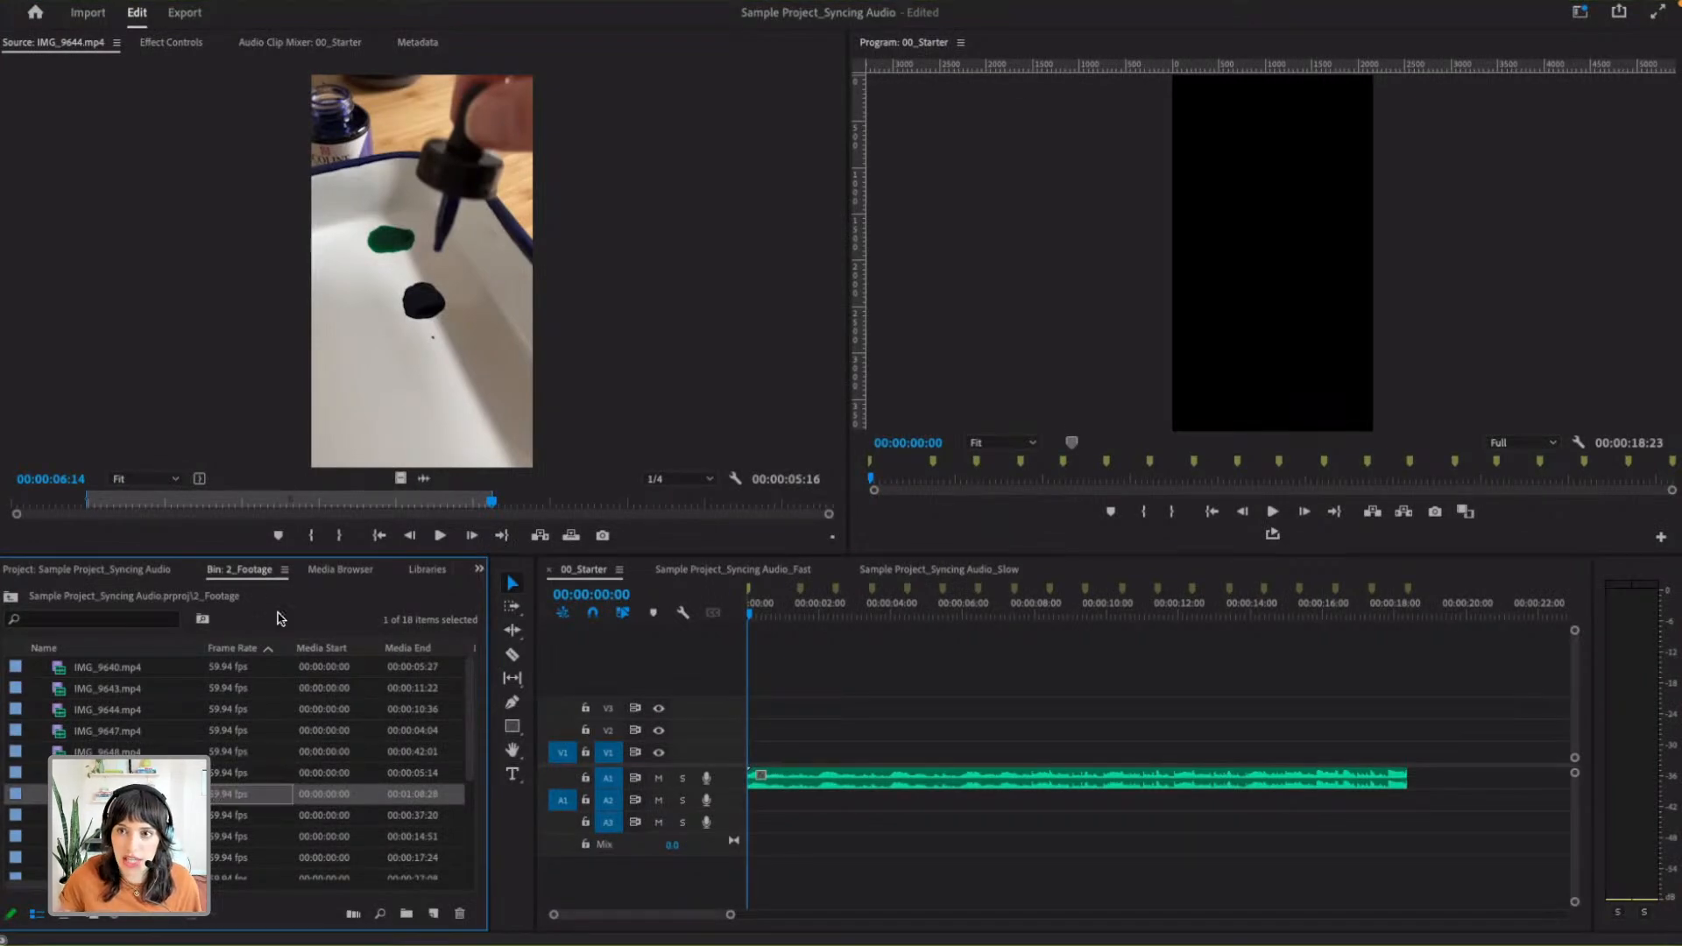
{"action": "double_click", "coordinate": [59, 794]}
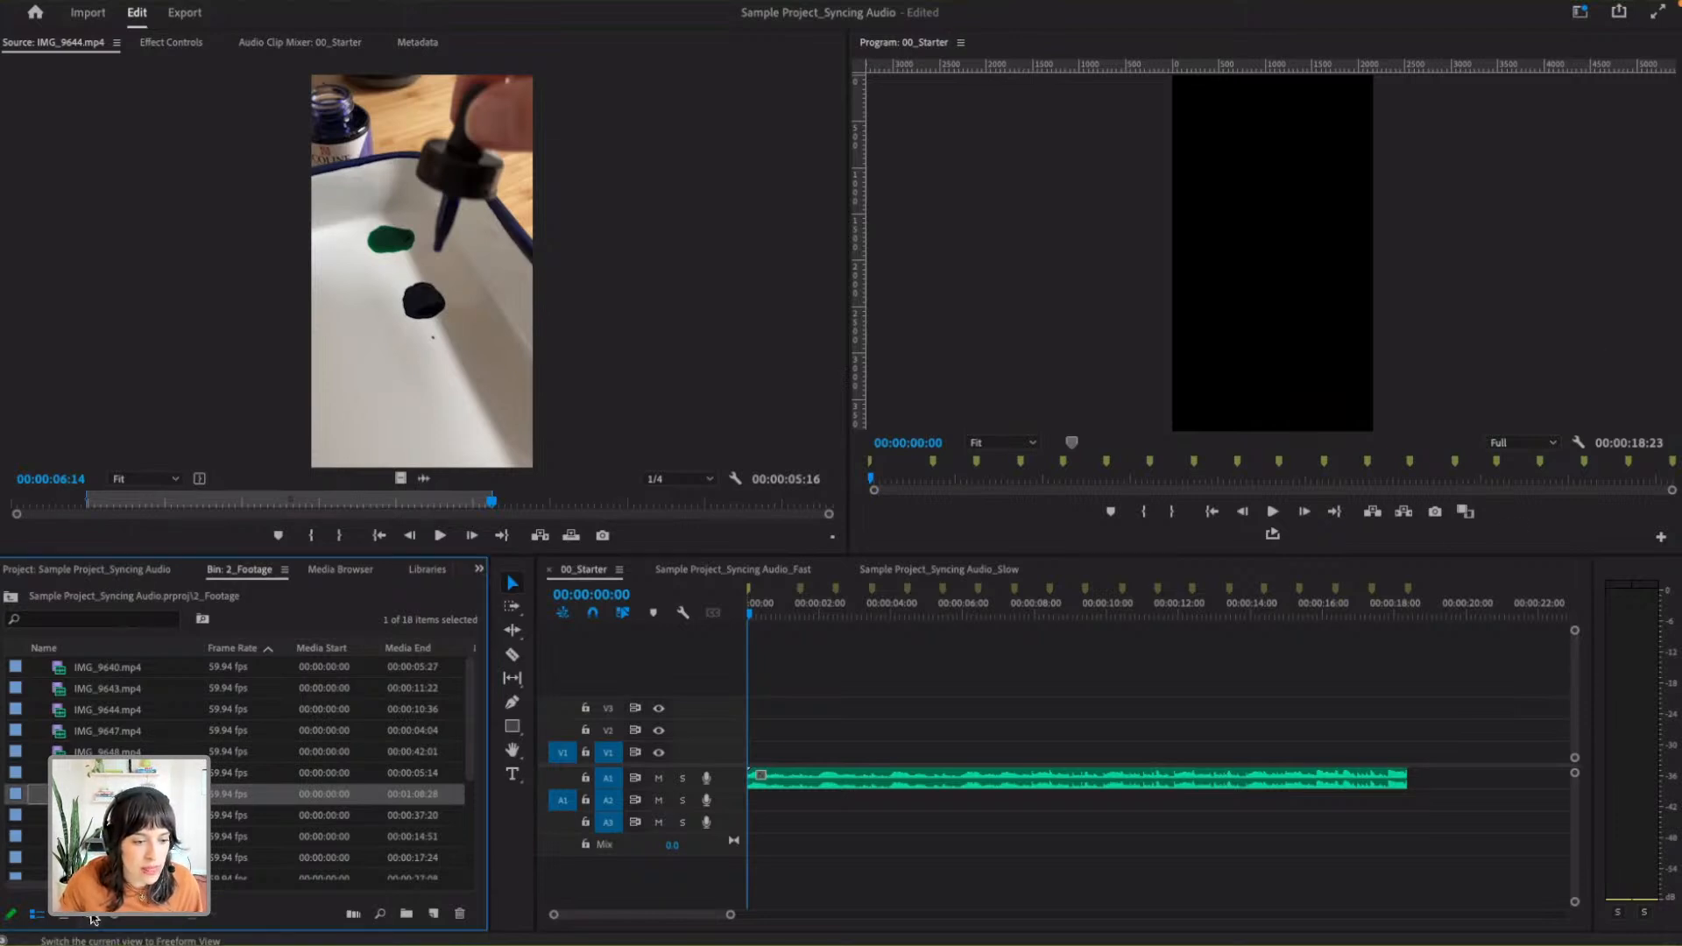
{"action": "left_click", "coordinate": [90, 915]}
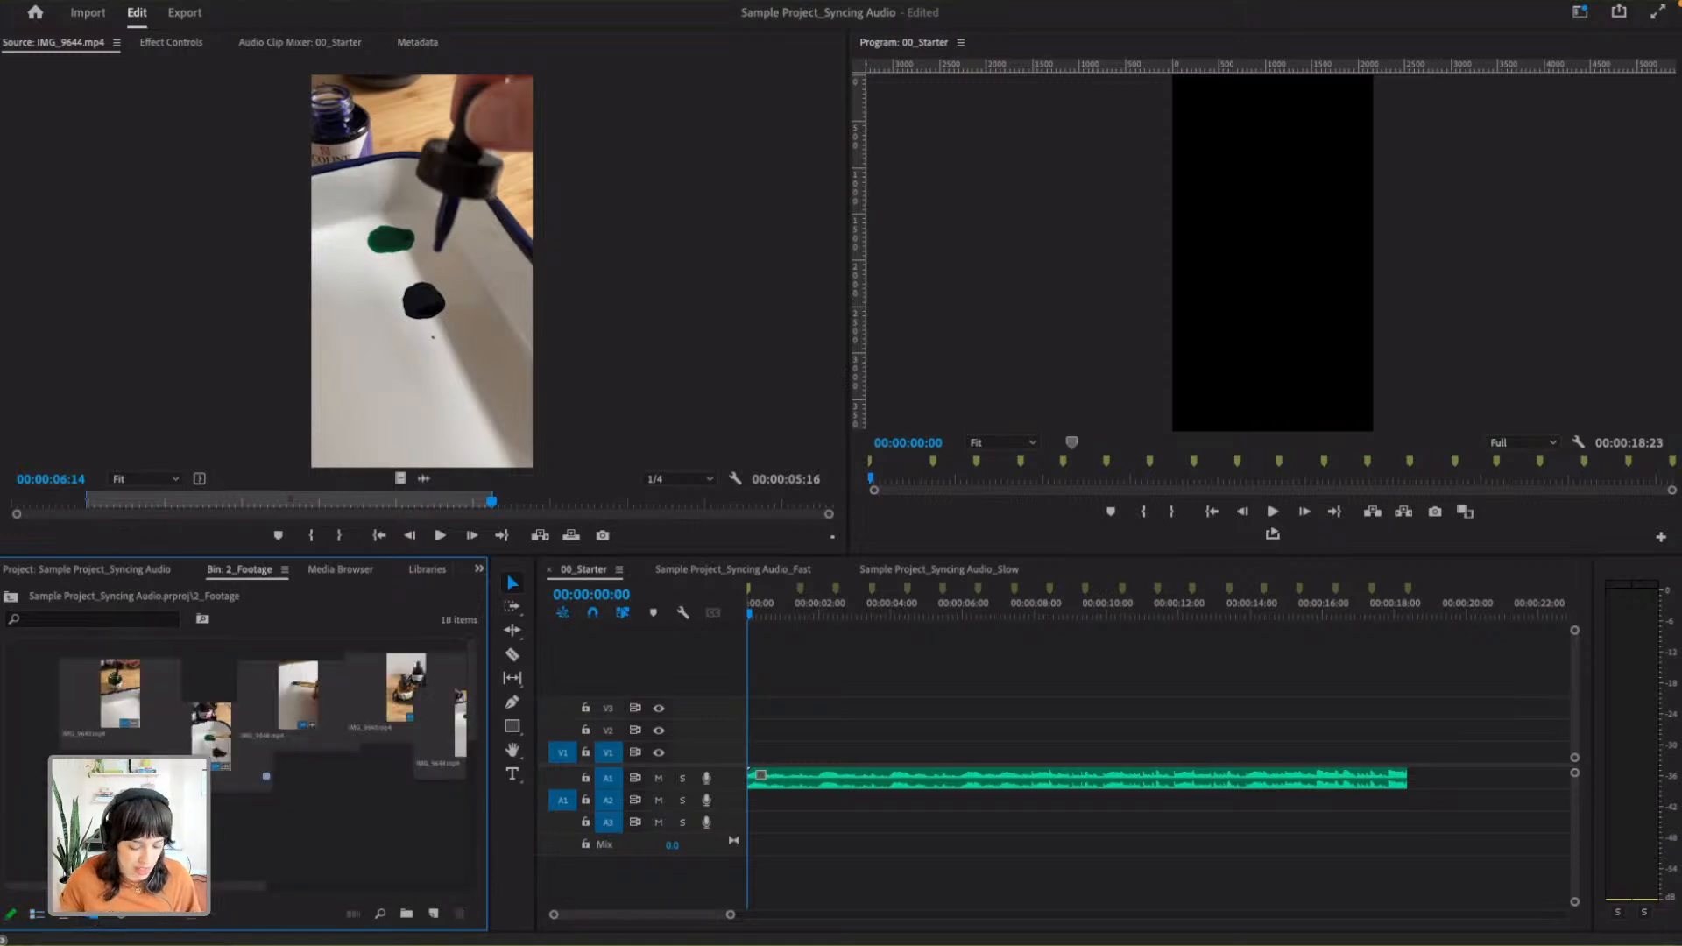
{"action": "key", "text": "grave"}
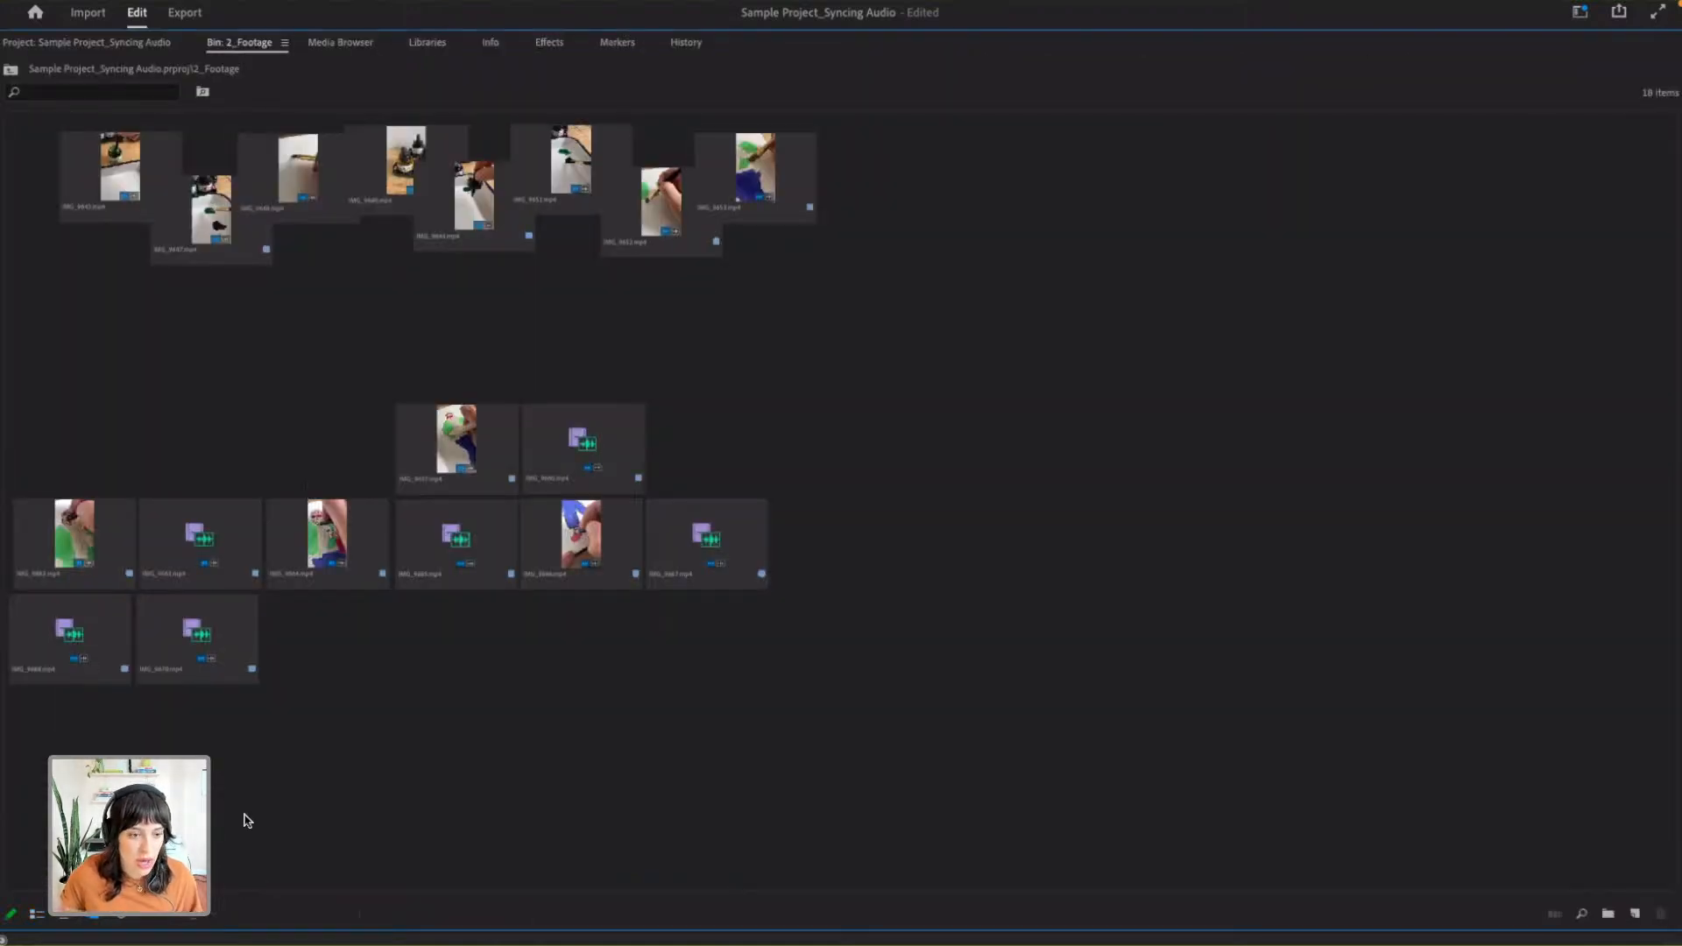
{"action": "left_click_drag", "start_coordinate": [116, 918], "coordinate": [154, 918]}
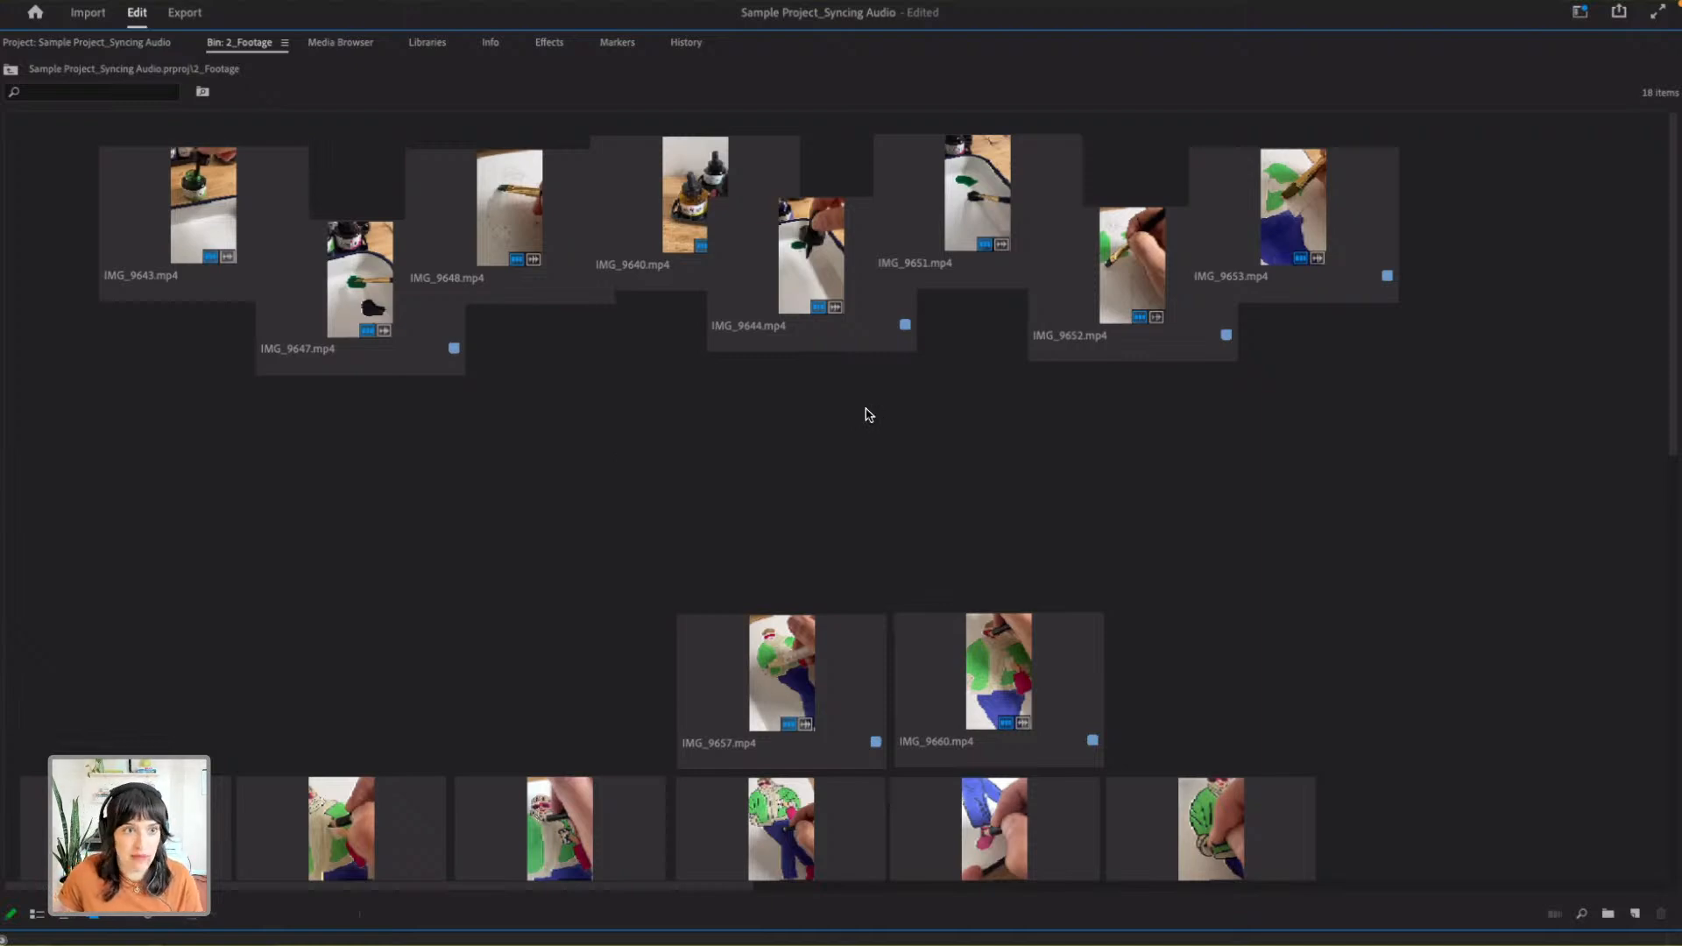
- Preview IMG_9643.mp4 and IMG_9648.mp4, open IMG_9648.mp4 in the Source Monitor, and return to the maximized 2_Footage bin
{"action": "left_click", "coordinate": [216, 221]}
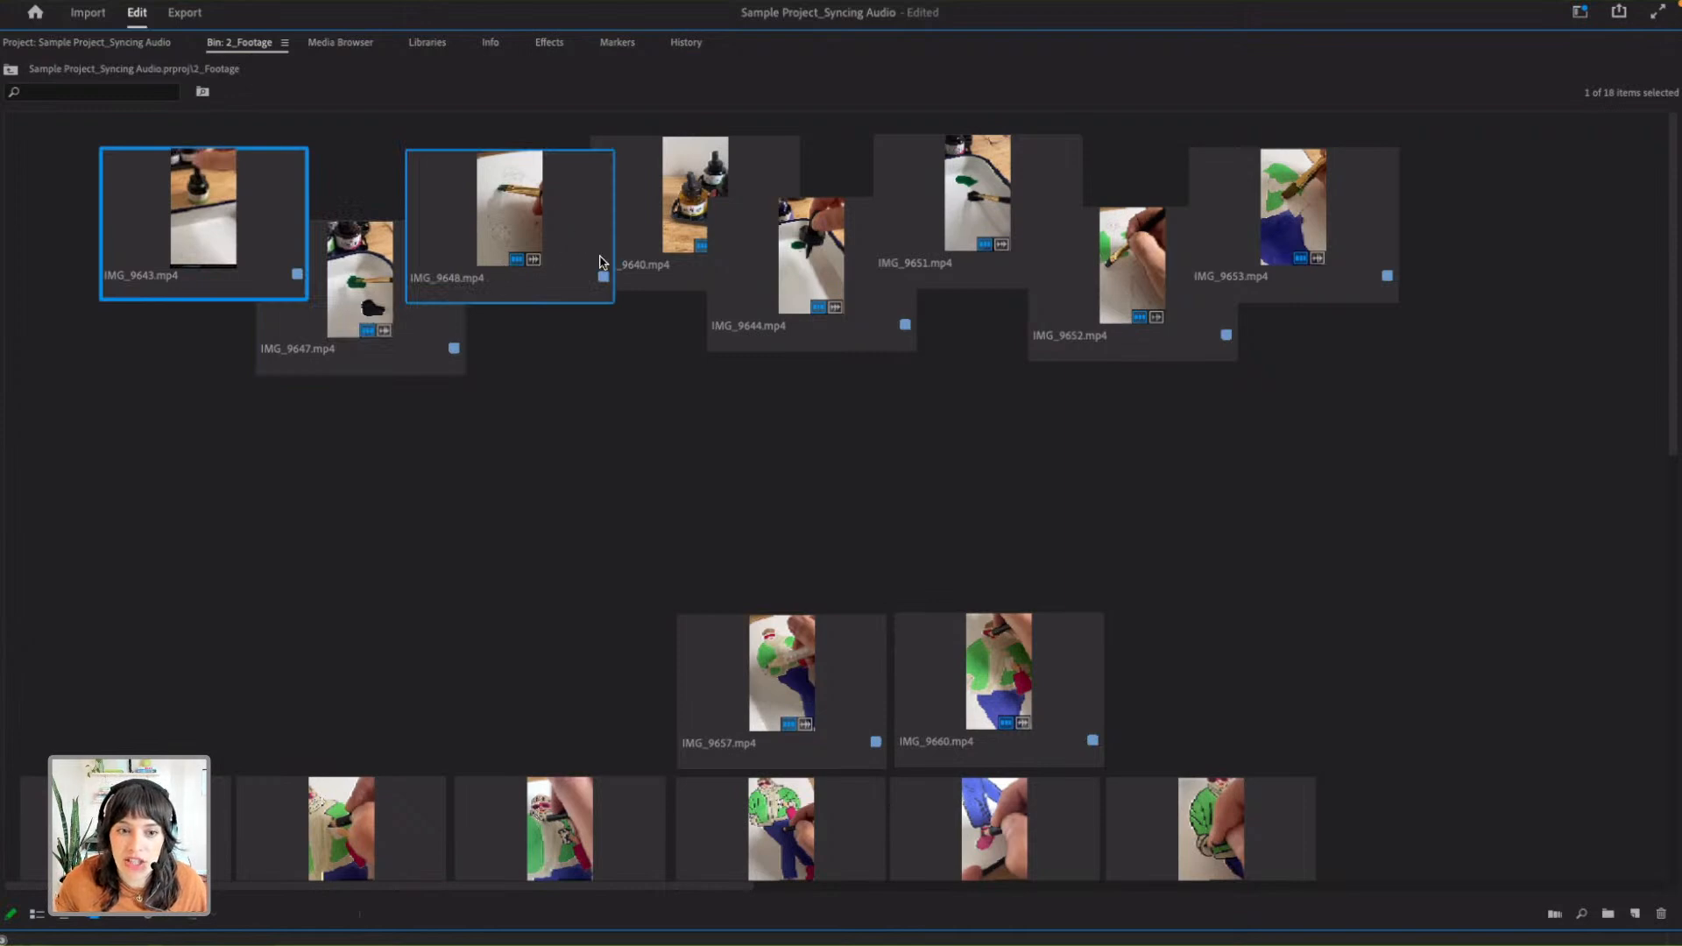
{"action": "left_click", "coordinate": [498, 217]}
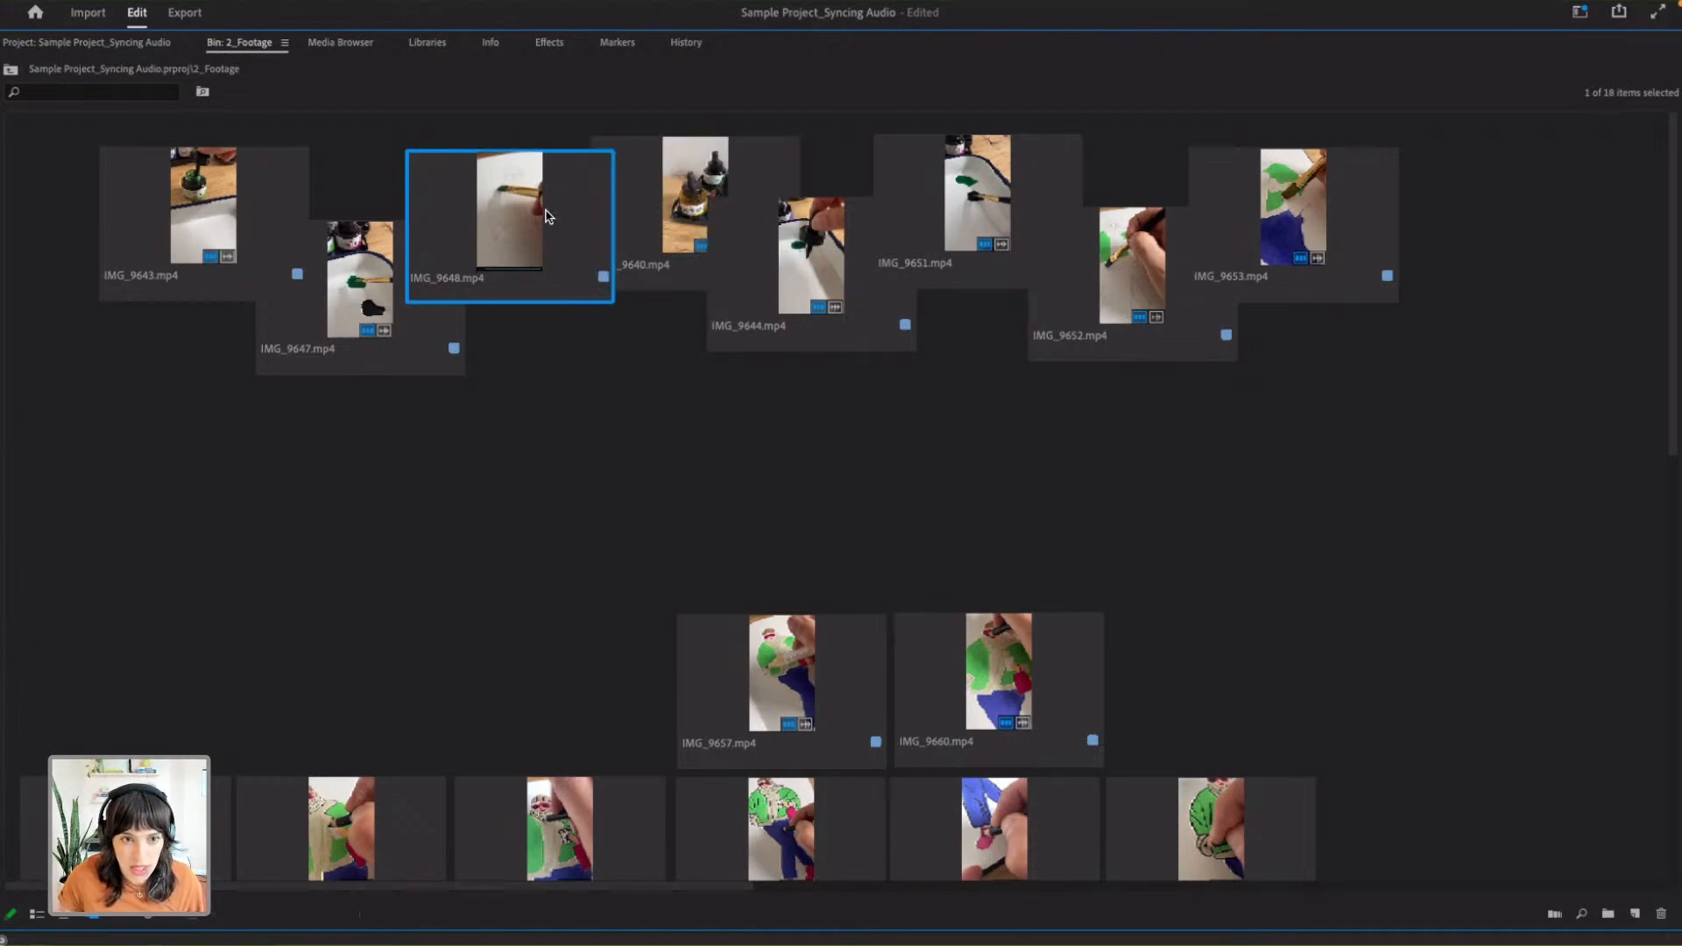
{"action": "double_click", "coordinate": [505, 232]}
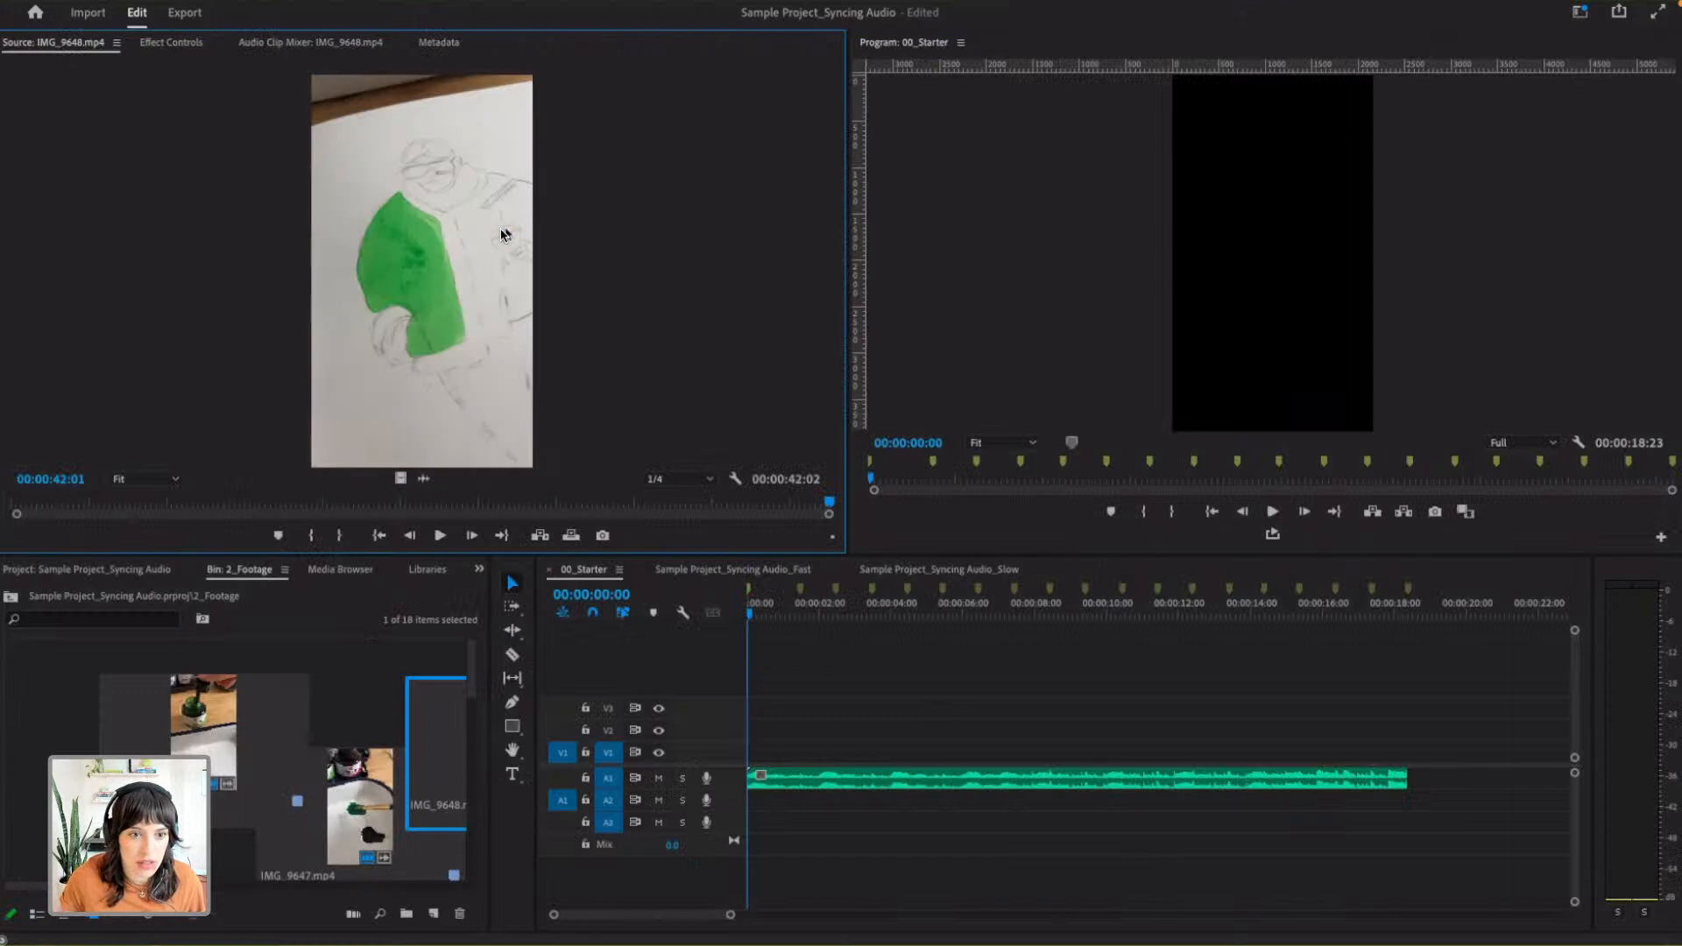
{"action": "left_click", "coordinate": [92, 918]}
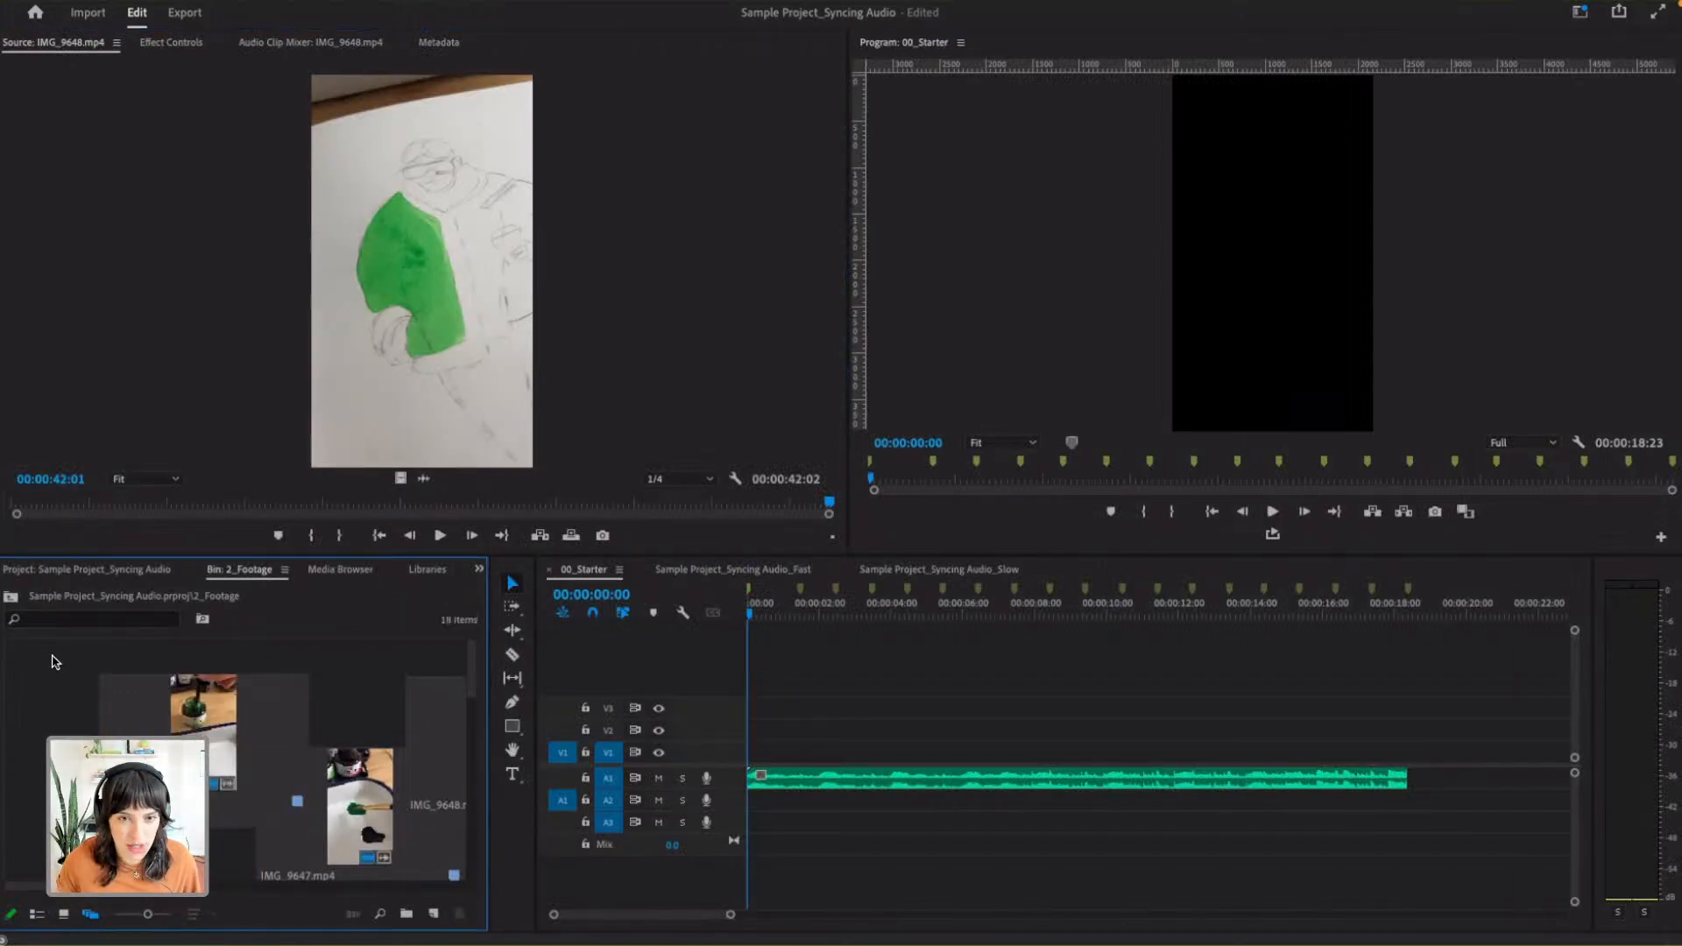
{"action": "key", "text": "grave"}
- Preview the thumbnails of IMG_9648.mp4, IMG_9640.mp4 and IMG_9644.mp4 and look over the bin's freeform layout
{"action": "left_click", "coordinate": [482, 275]}
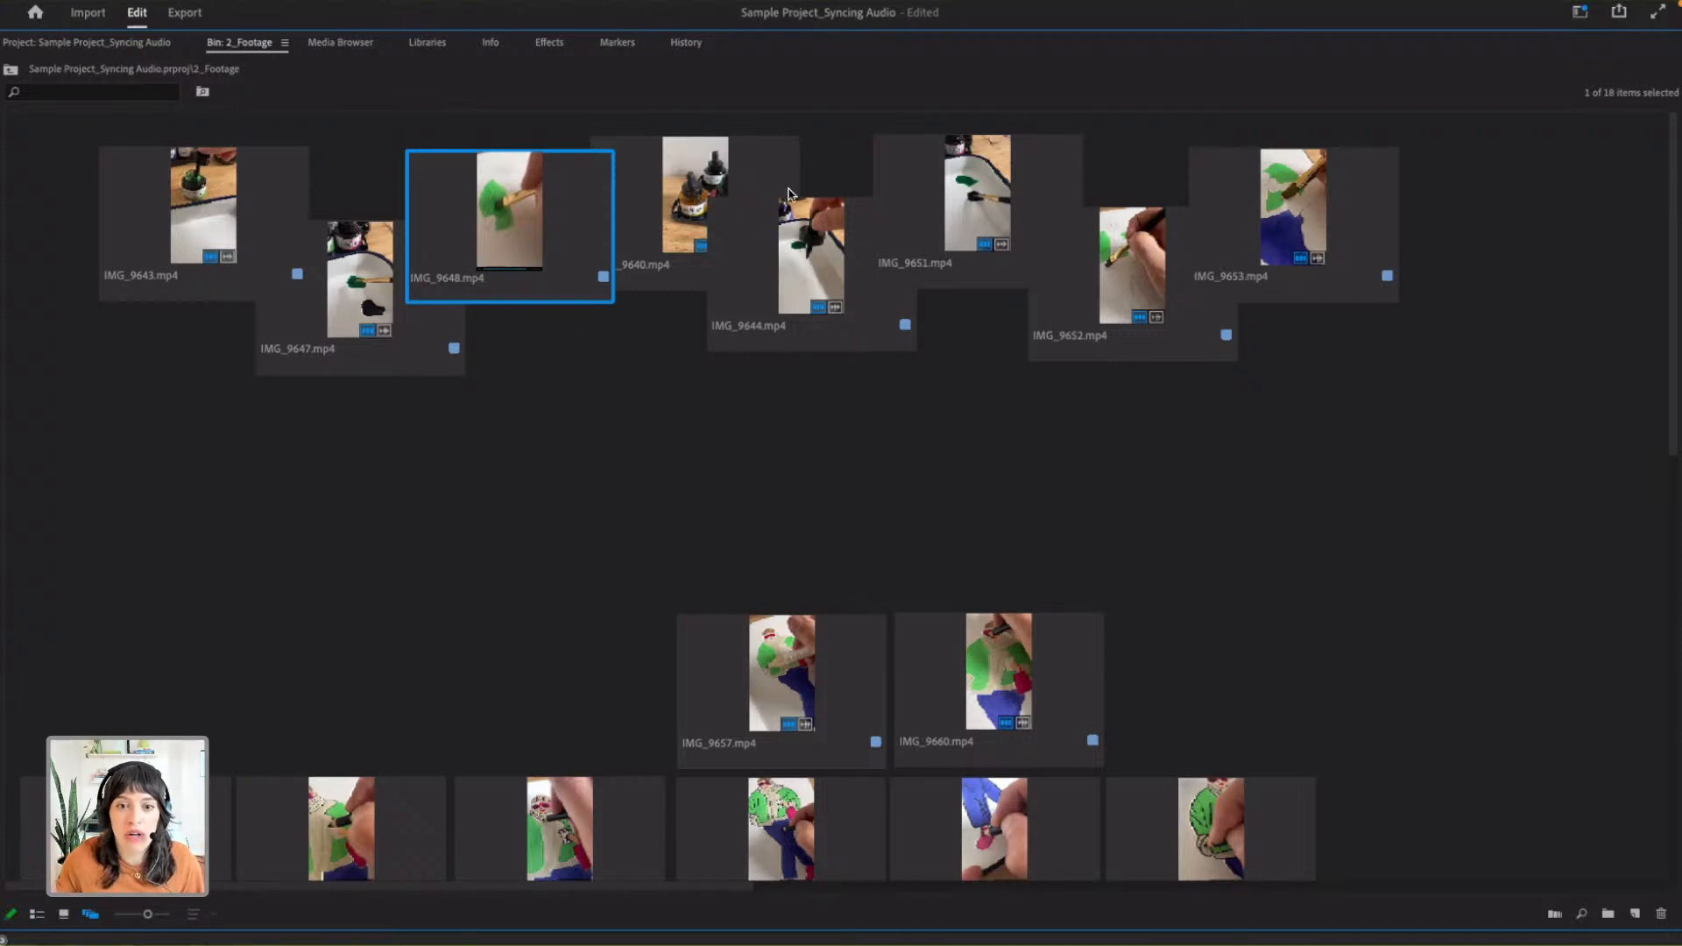
{"action": "left_click", "coordinate": [674, 255]}
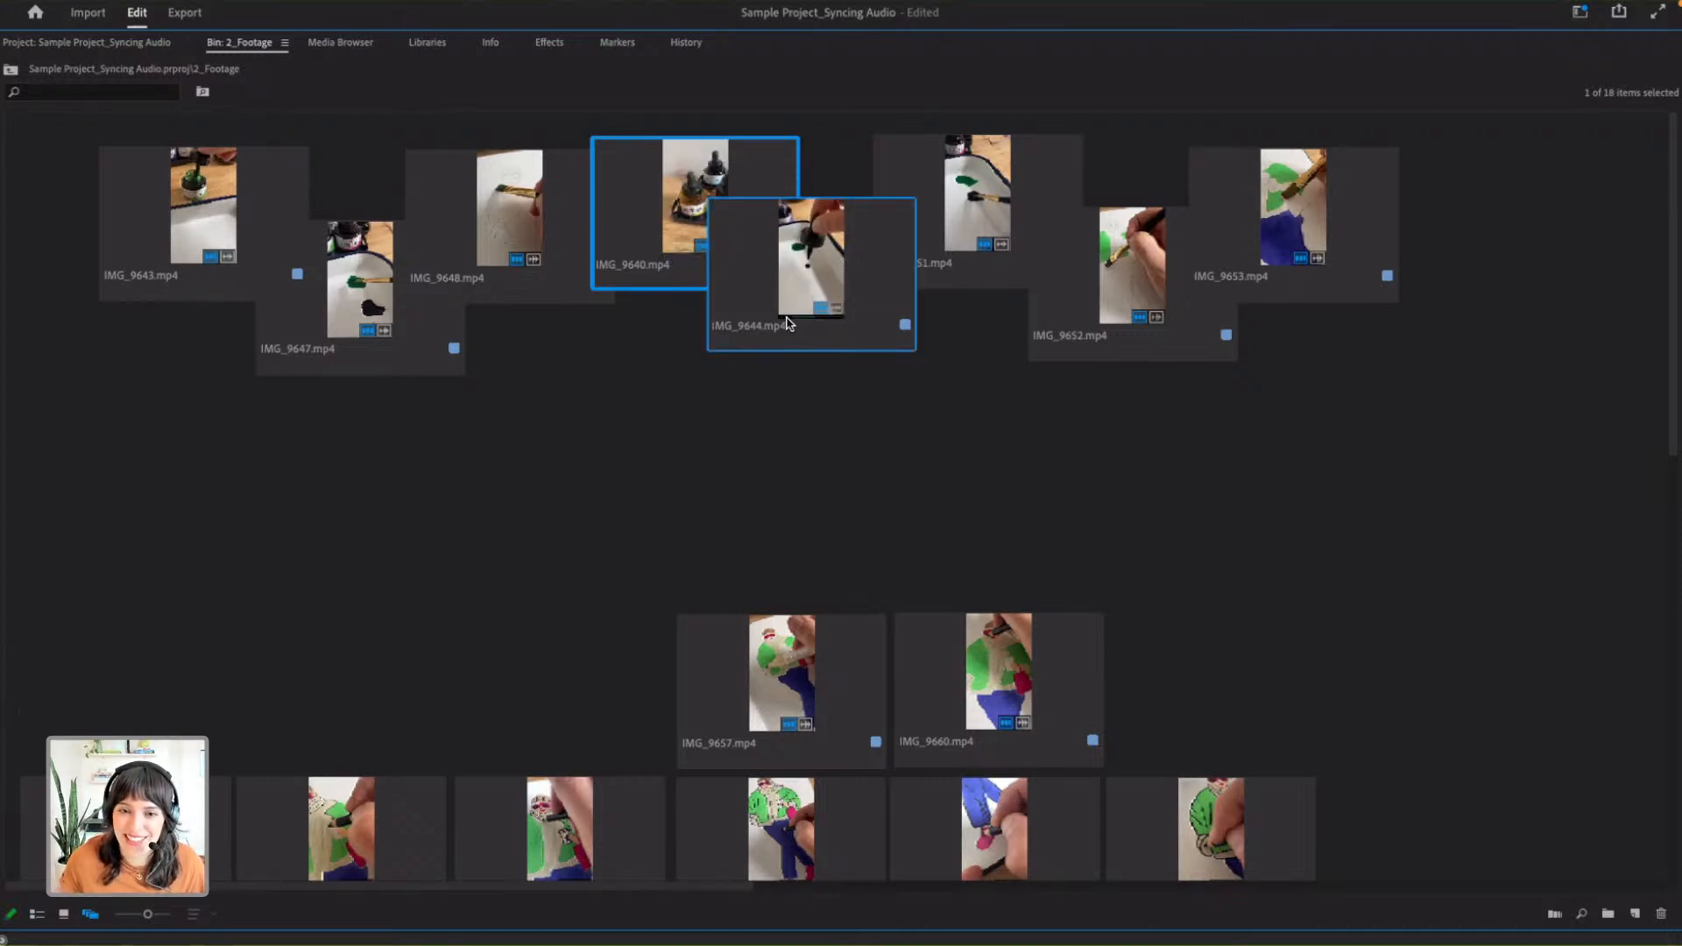
{"action": "left_click_drag", "start_coordinate": [787, 322], "coordinate": [784, 323]}
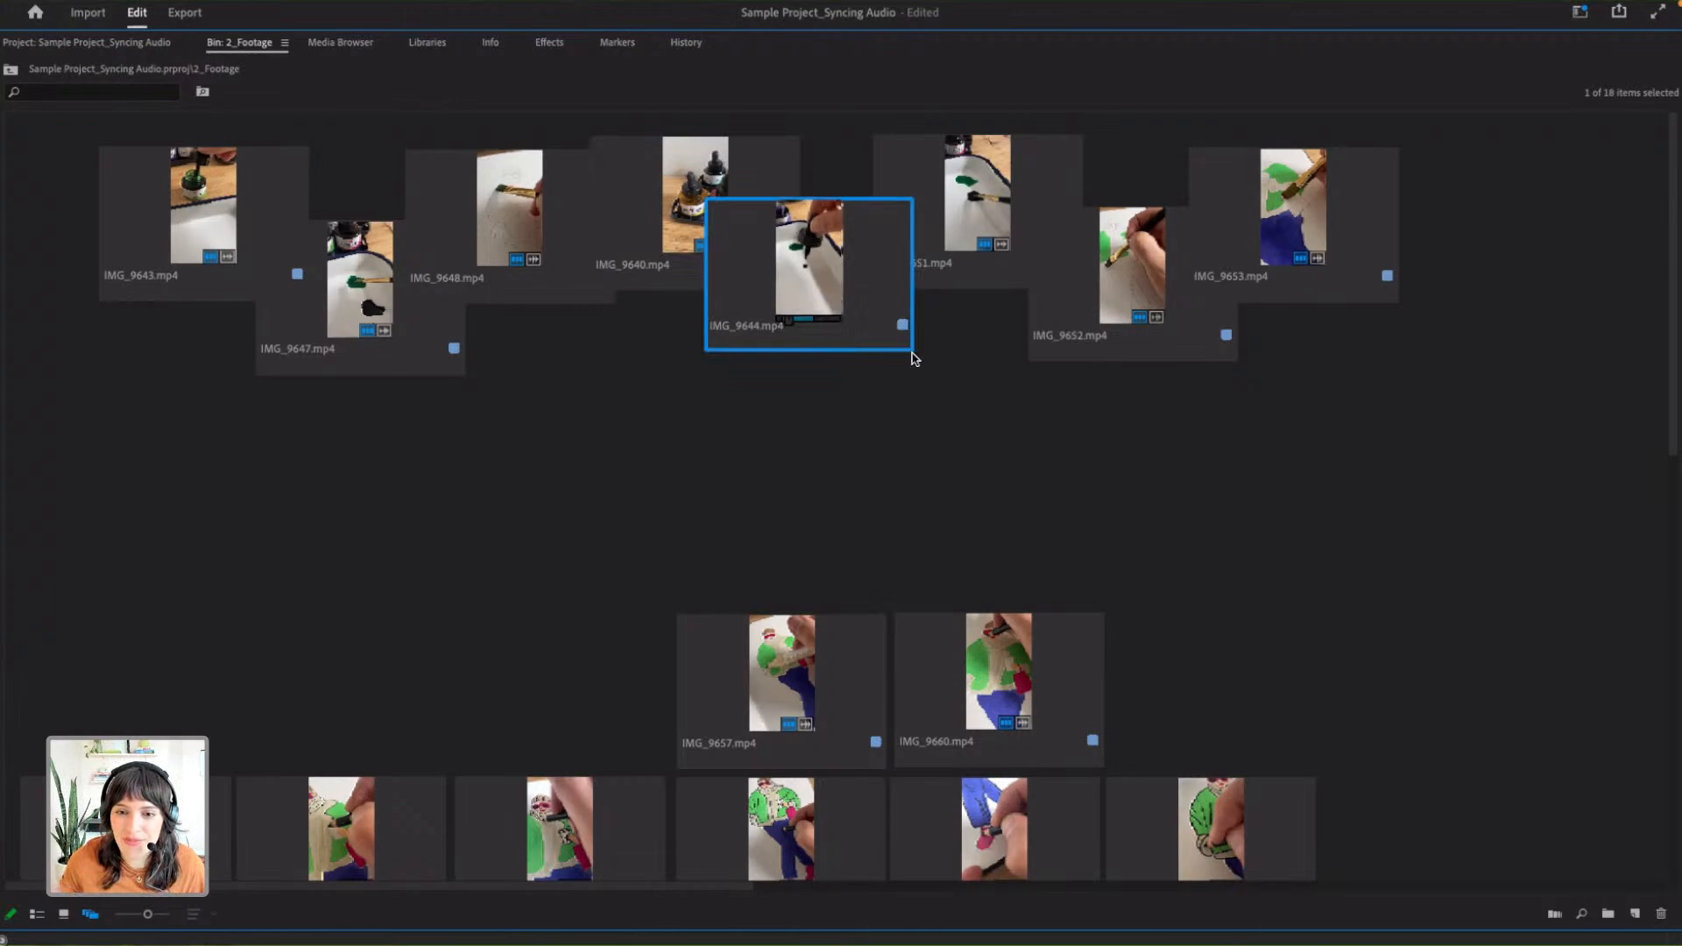
{"action": "left_click", "coordinate": [939, 413]}
{"action": "left_click", "coordinate": [848, 287]}
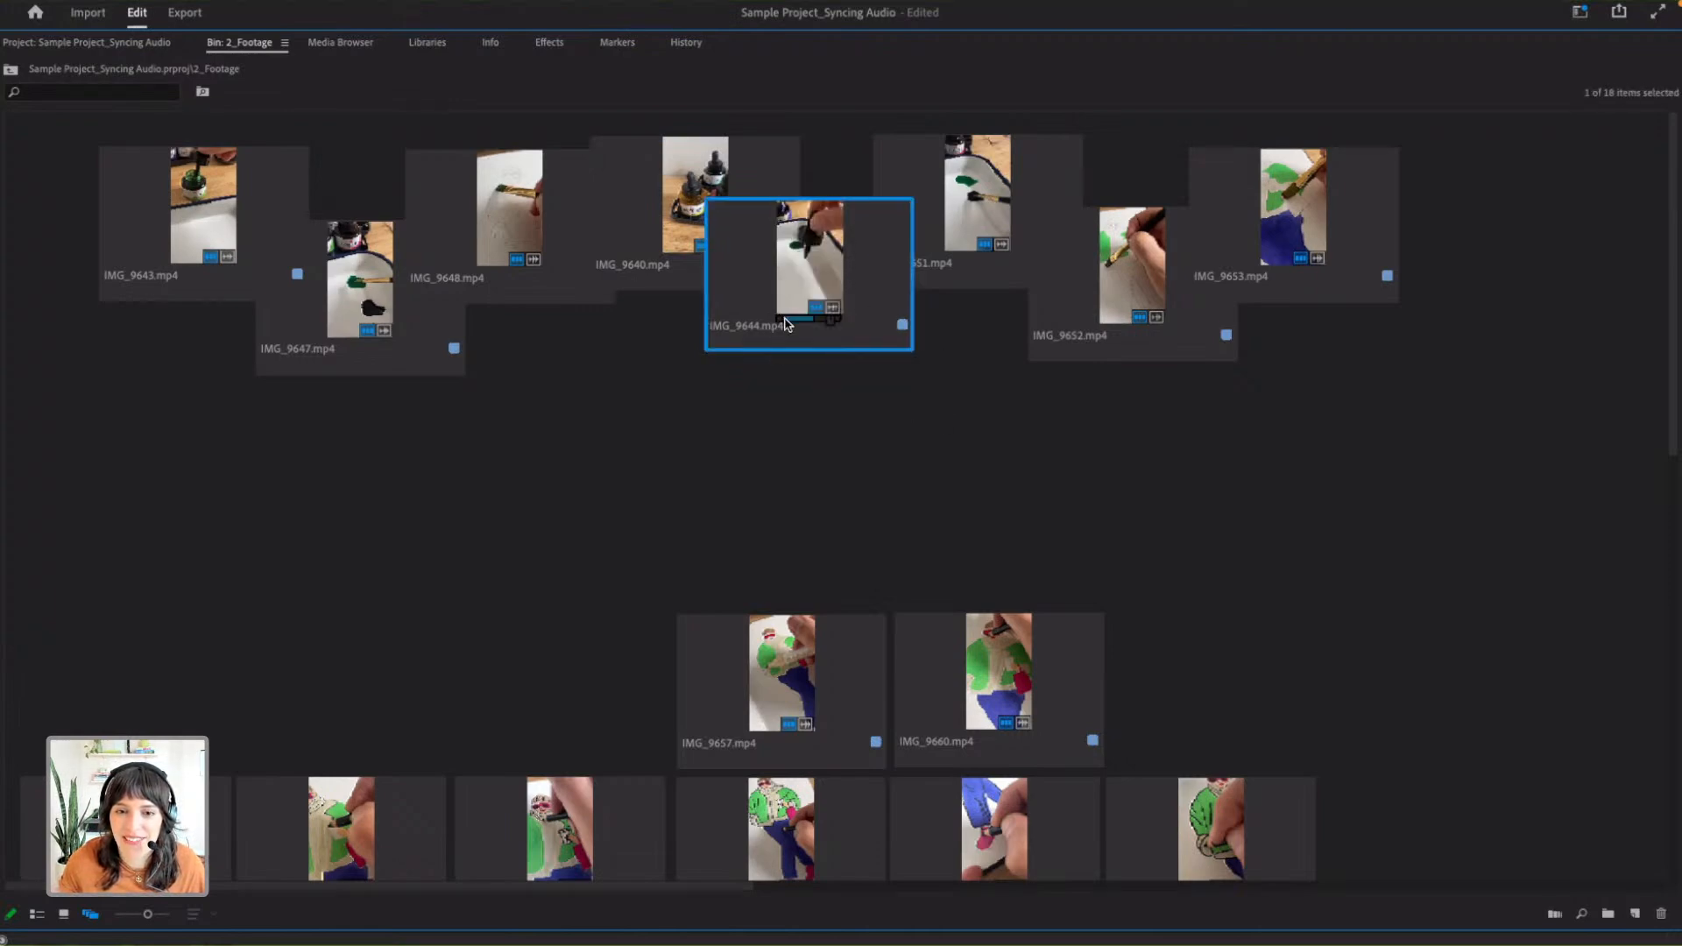
{"action": "key", "text": "space"}
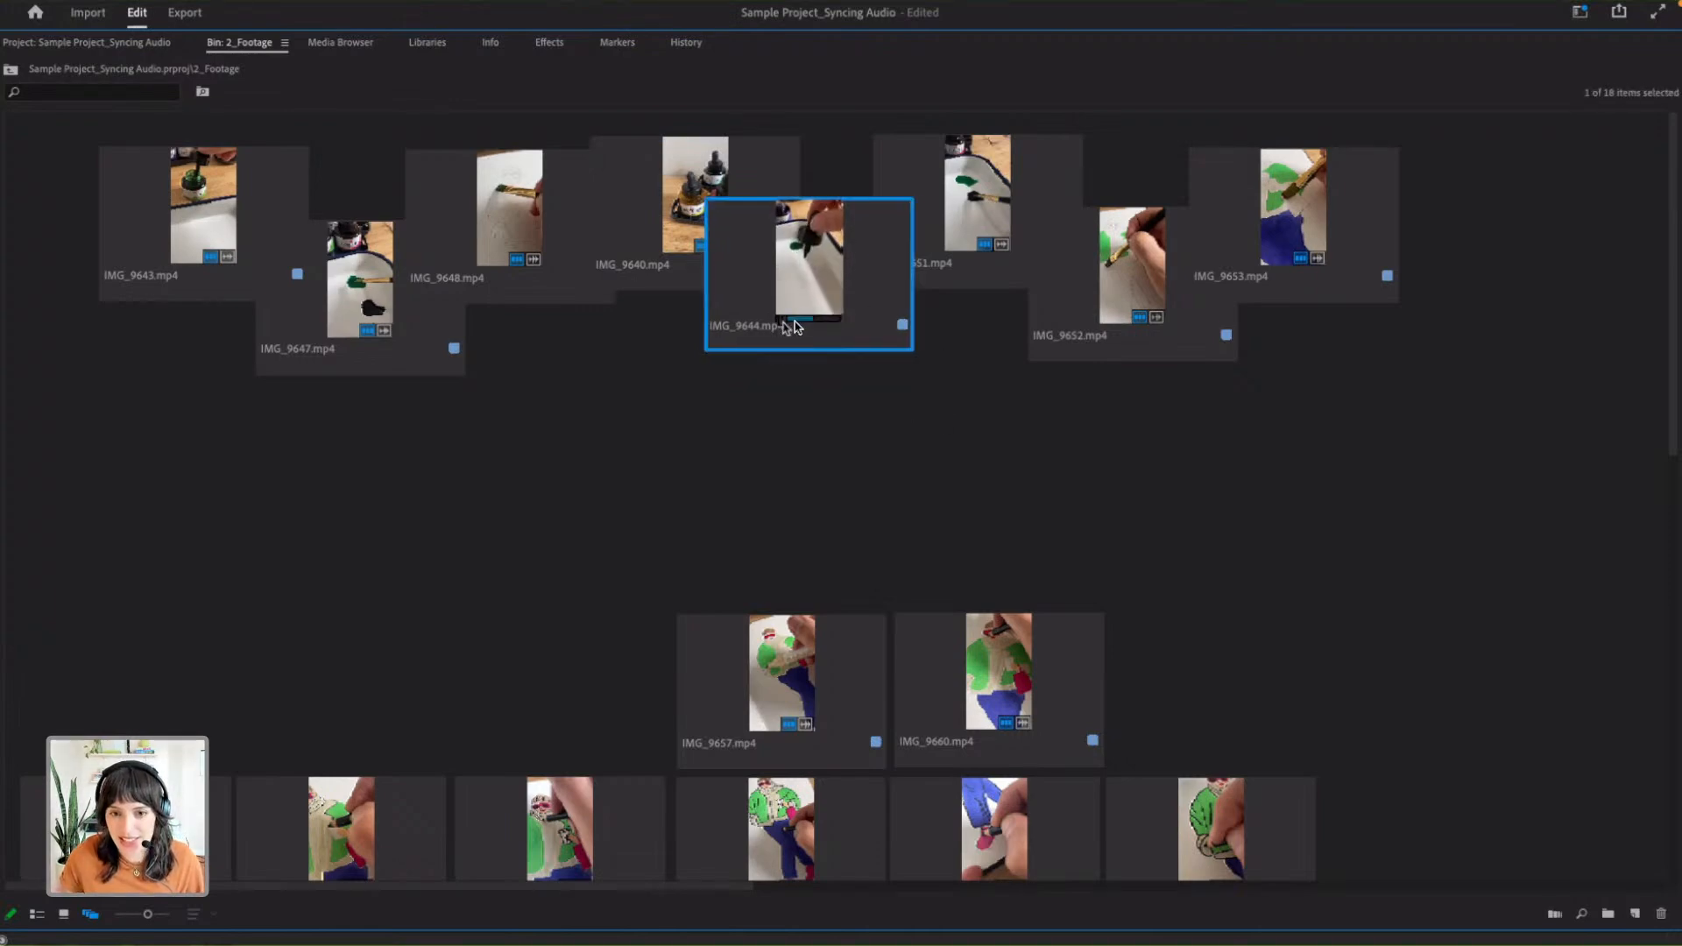
{"action": "left_click", "coordinate": [981, 460]}
{"action": "scroll", "coordinate": [506, 533], "scroll_direction": "down", "scroll_amount": 4}
{"action": "scroll", "coordinate": [506, 533], "scroll_direction": "up", "scroll_amount": 4}
{"action": "scroll", "coordinate": [505, 532], "scroll_direction": "down", "scroll_amount": 4}
{"action": "scroll", "coordinate": [506, 532], "scroll_direction": "up", "scroll_amount": 4}
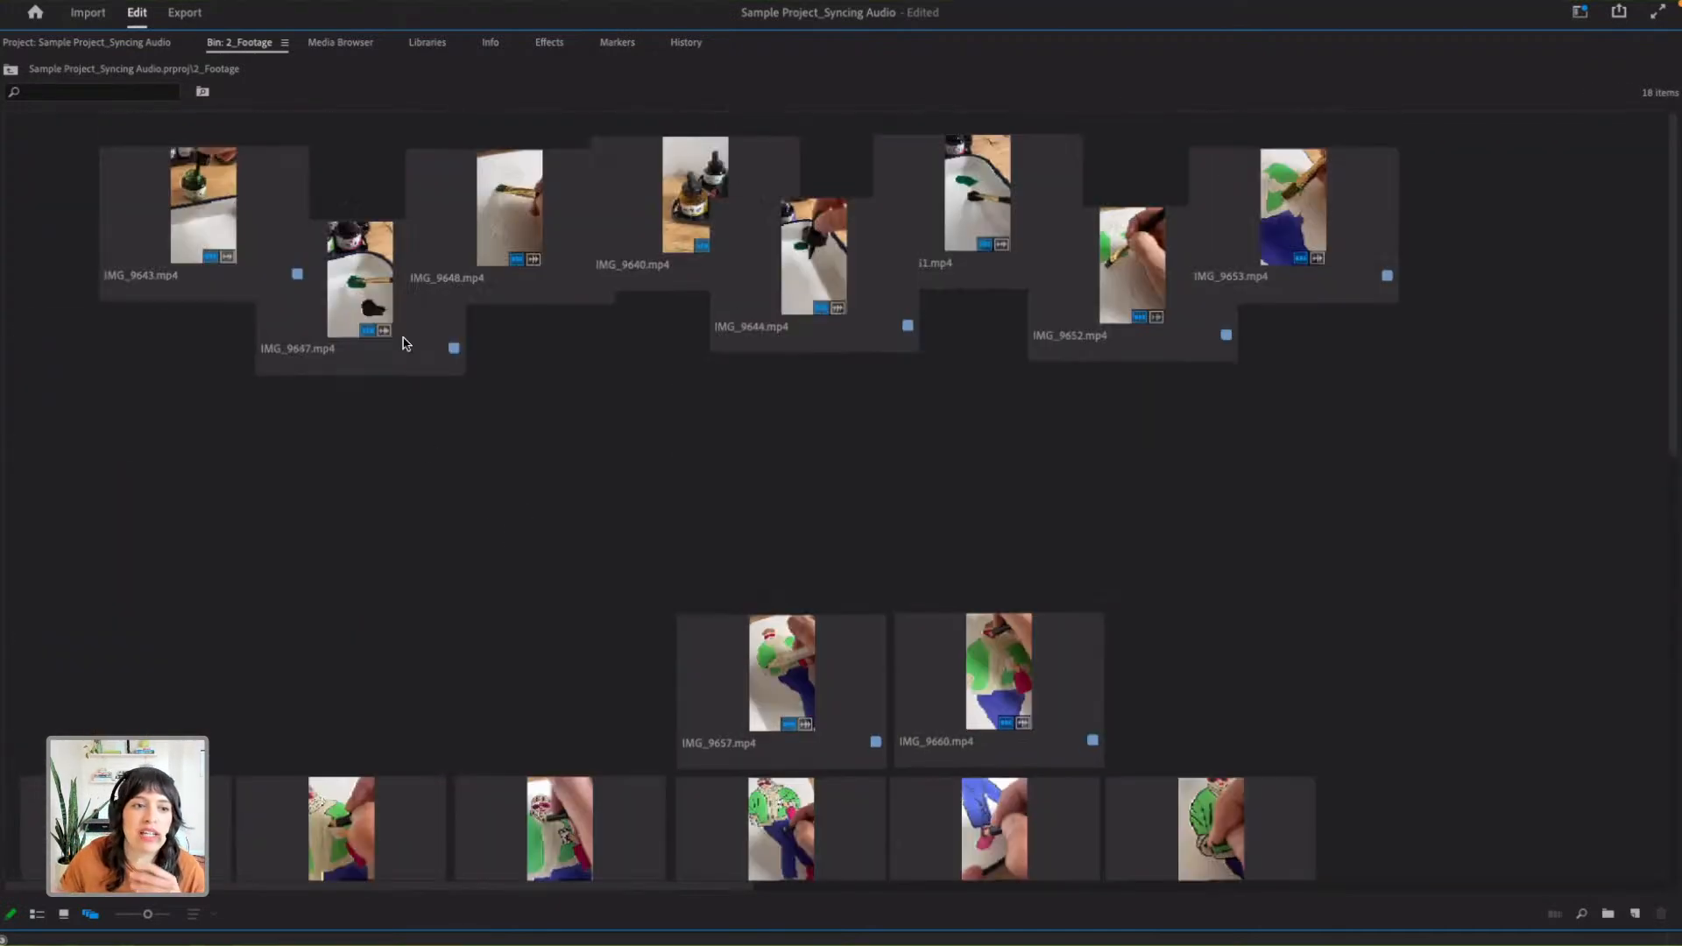
- Arrange the upper clips in a zigzag order: IMG_9643, IMG_9647, IMG_9648, IMG_9640, IMG_9644, IMG_9651, IMG_9652 and IMG_9653
{"action": "left_click", "coordinate": [271, 263]}
{"action": "left_click_drag", "start_coordinate": [338, 356], "coordinate": [197, 600]}
{"action": "left_click_drag", "start_coordinate": [202, 217], "coordinate": [108, 239]}
{"action": "left_click_drag", "start_coordinate": [248, 609], "coordinate": [239, 442]}
{"action": "left_click_drag", "start_coordinate": [512, 294], "coordinate": [388, 288]}
{"action": "left_click_drag", "start_coordinate": [684, 210], "coordinate": [512, 323]}
{"action": "left_click_drag", "start_coordinate": [666, 280], "coordinate": [632, 265]}
{"action": "left_click_drag", "start_coordinate": [953, 229], "coordinate": [764, 327]}
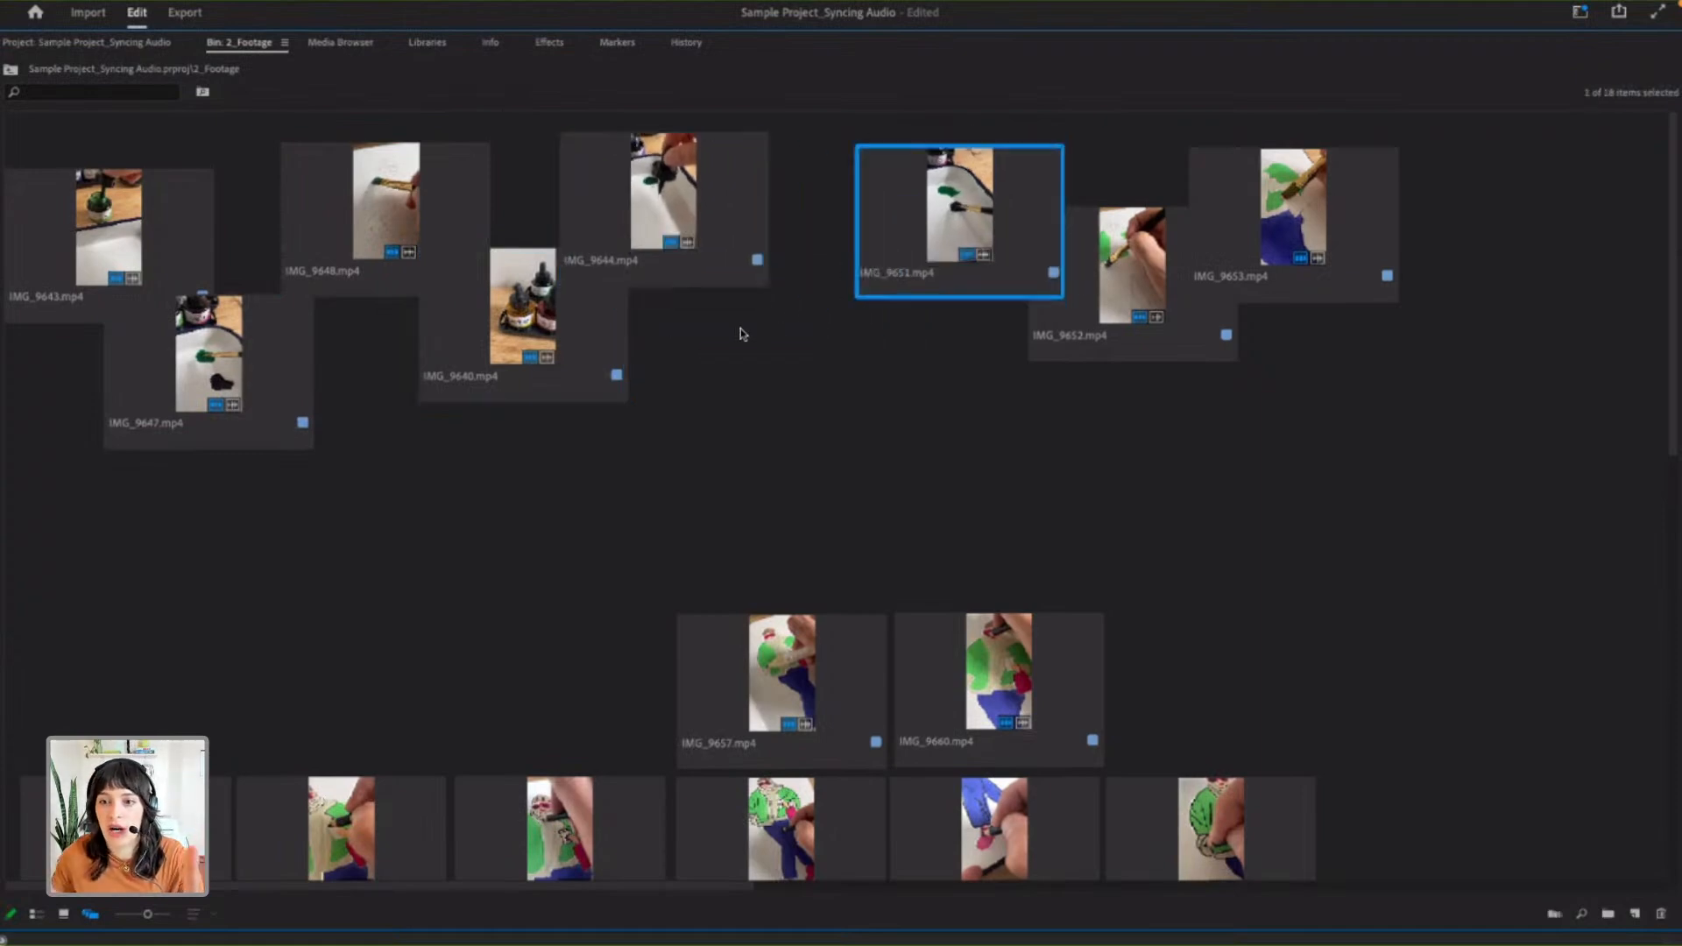
{"action": "left_click_drag", "start_coordinate": [1077, 341], "coordinate": [881, 268]}
{"action": "left_click_drag", "start_coordinate": [1288, 243], "coordinate": [1087, 322]}
- Preview the lower group of clips, including IMG_9660.mp4, IMG_9657.mp4, IMG_9663.mp4 and IMG_9667.mp4
{"action": "scroll", "coordinate": [833, 481], "scroll_direction": "down", "scroll_amount": 3}
{"action": "left_click", "coordinate": [993, 480]}
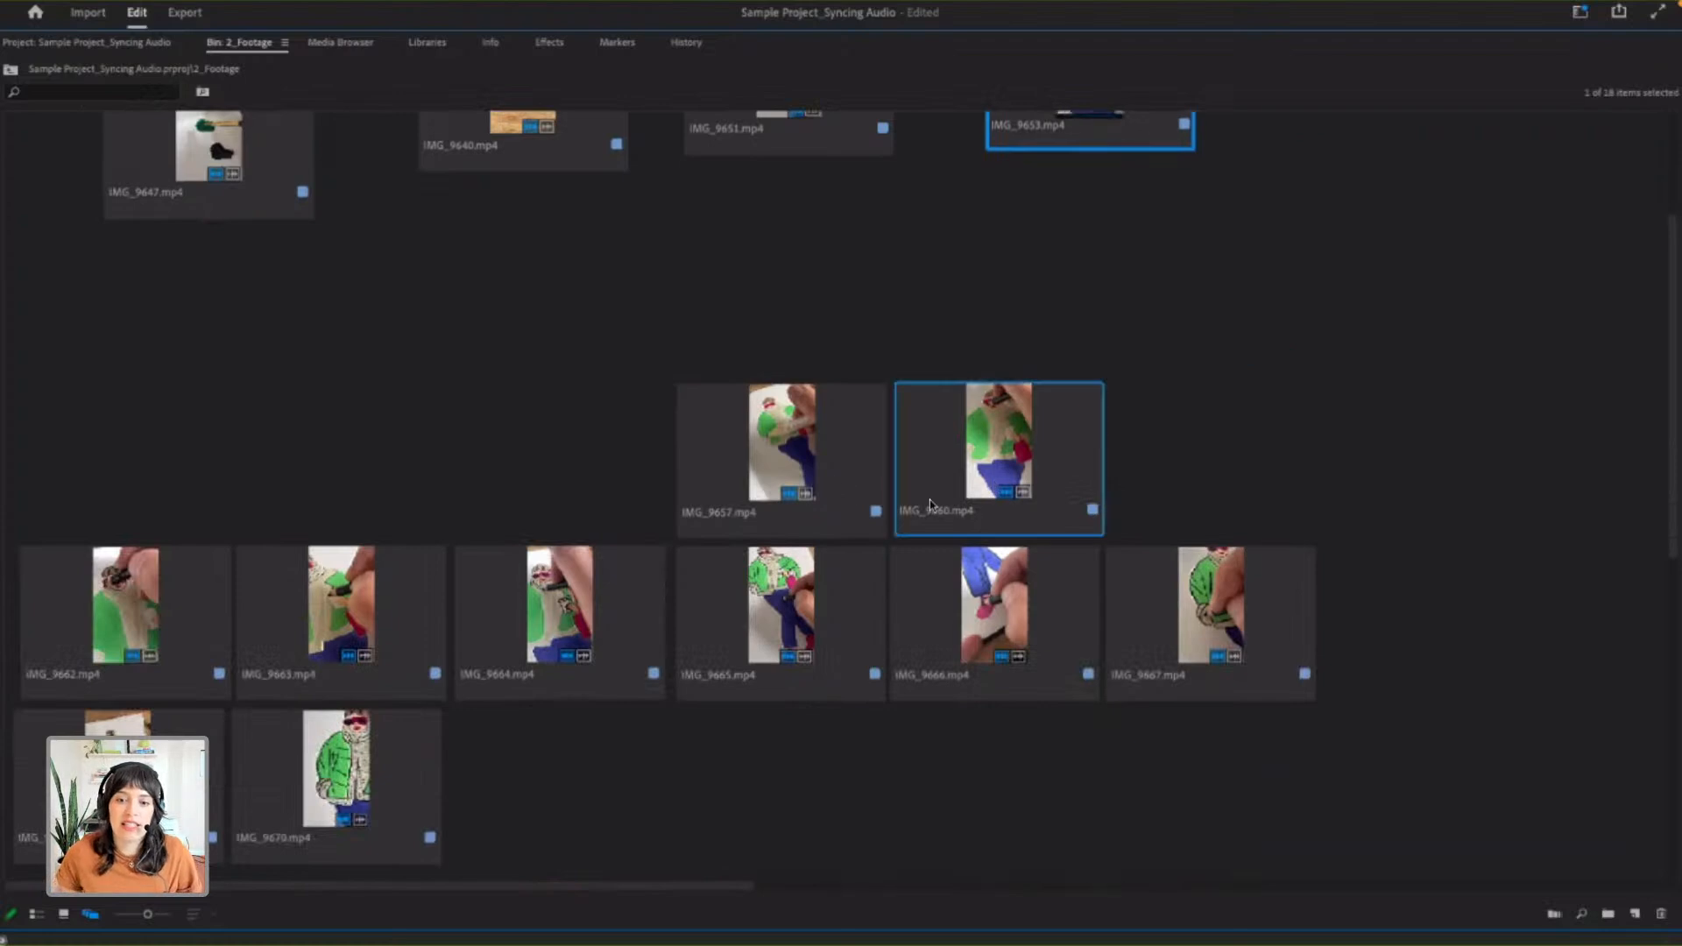
{"action": "left_click", "coordinate": [829, 505]}
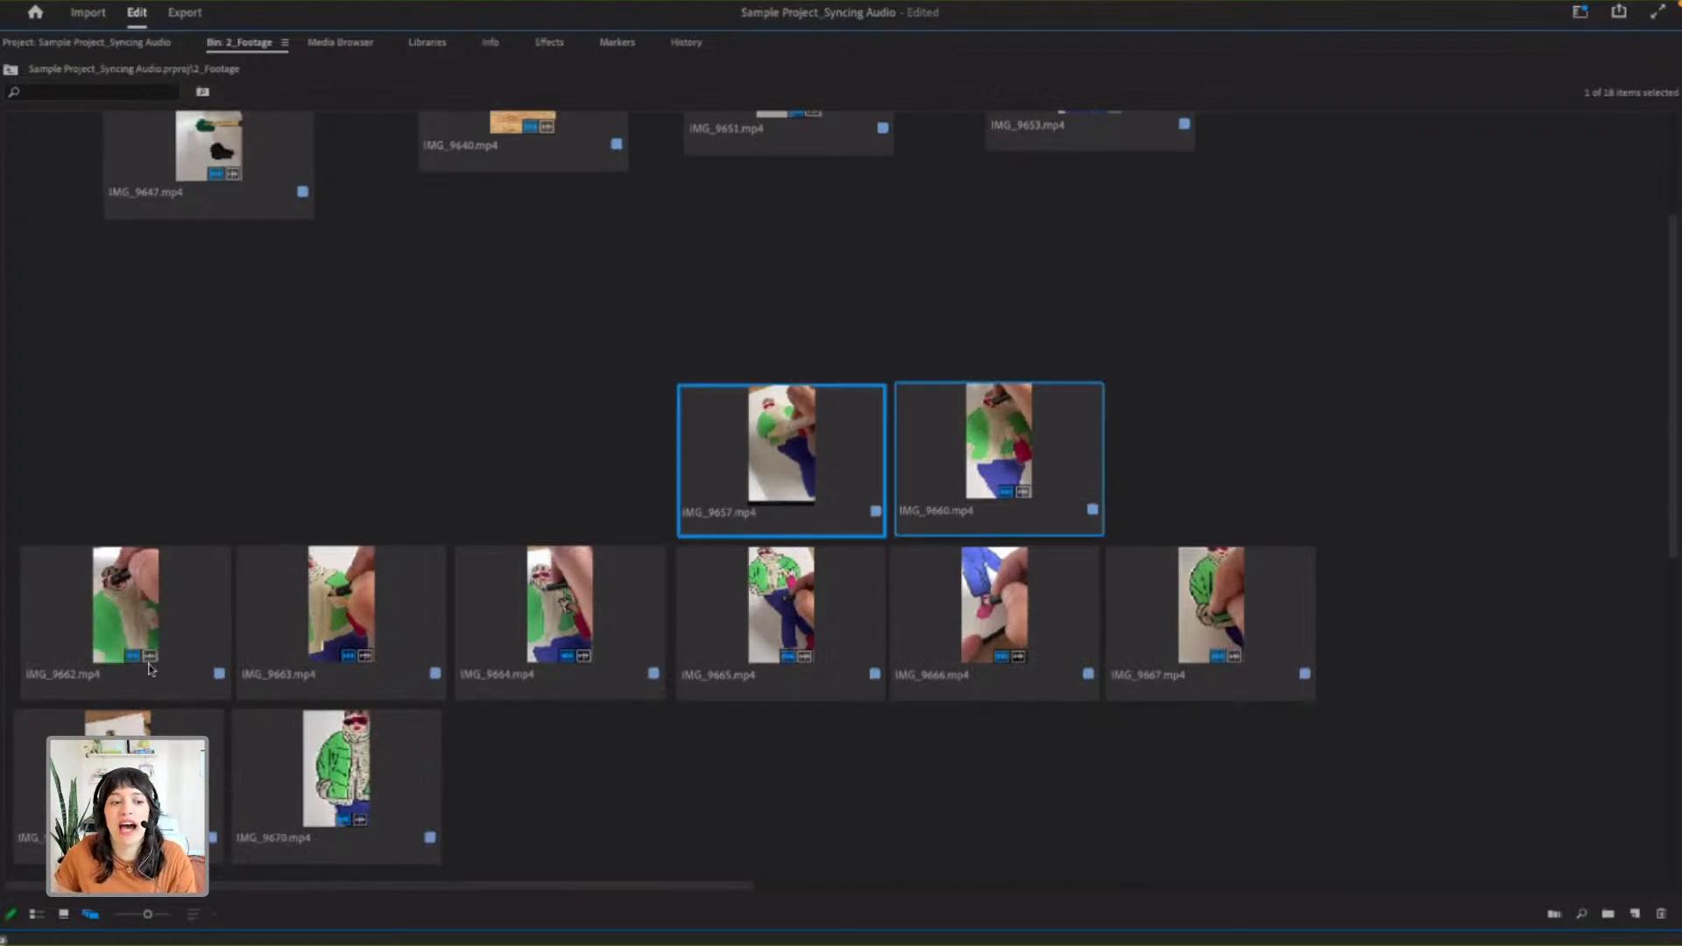
{"action": "left_click", "coordinate": [347, 657]}
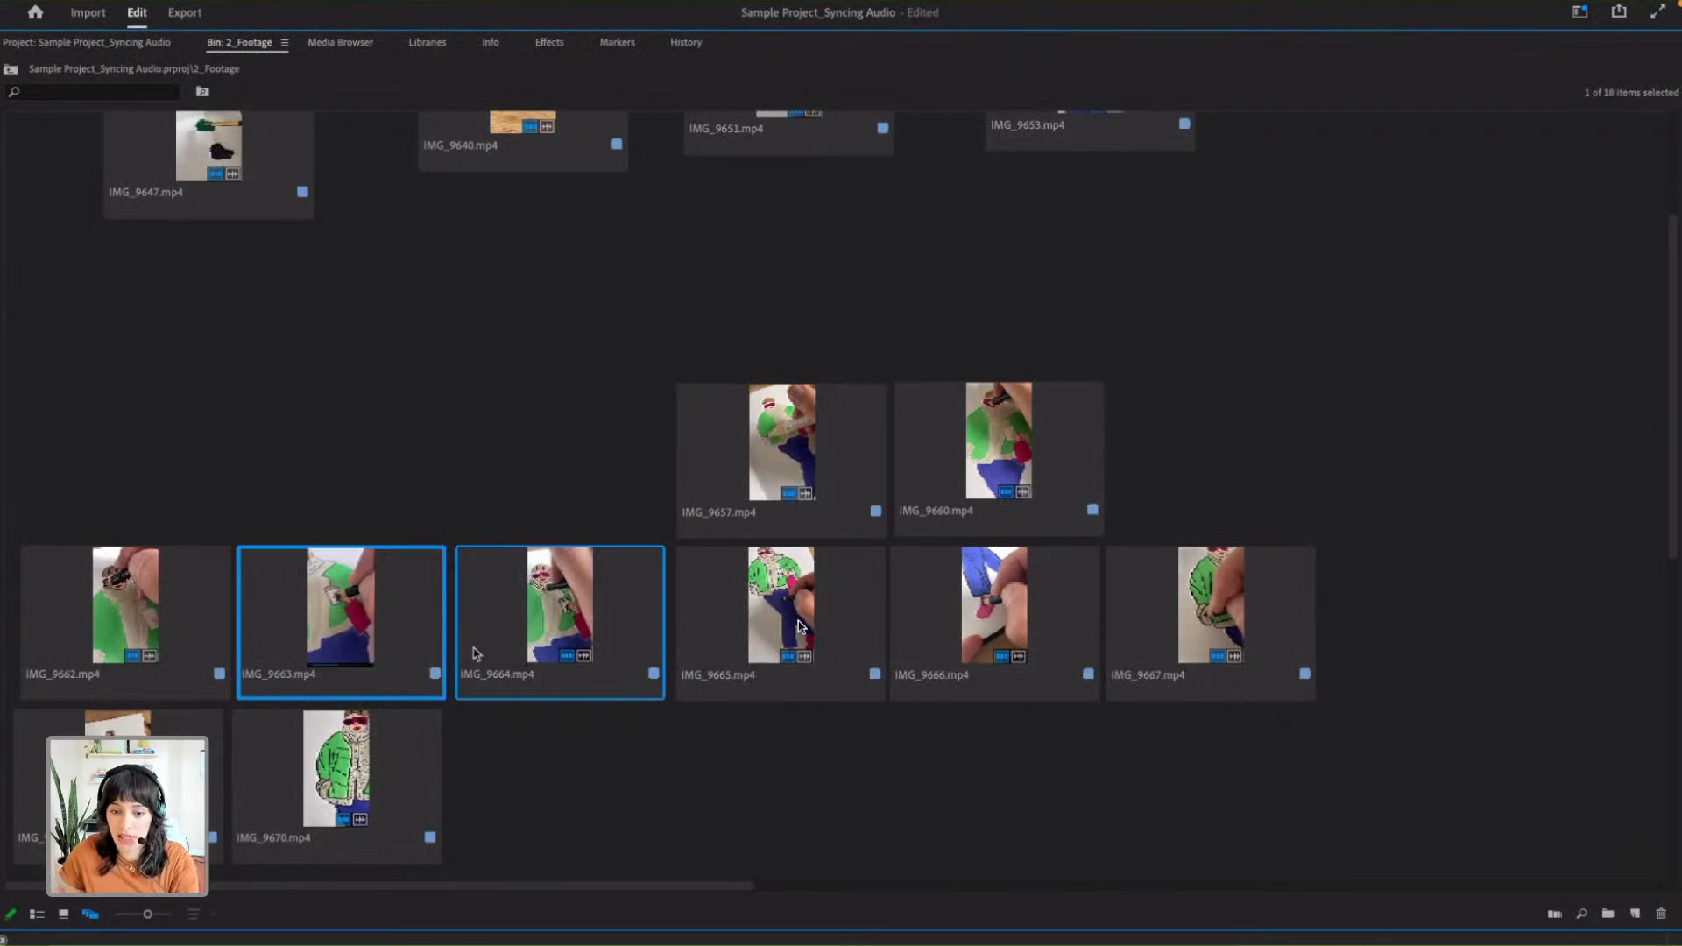
{"action": "left_click", "coordinate": [1226, 618]}
{"action": "scroll", "coordinate": [1124, 717], "scroll_direction": "up", "scroll_amount": 3}
{"action": "scroll", "coordinate": [1197, 439], "scroll_direction": "down", "scroll_amount": 9}
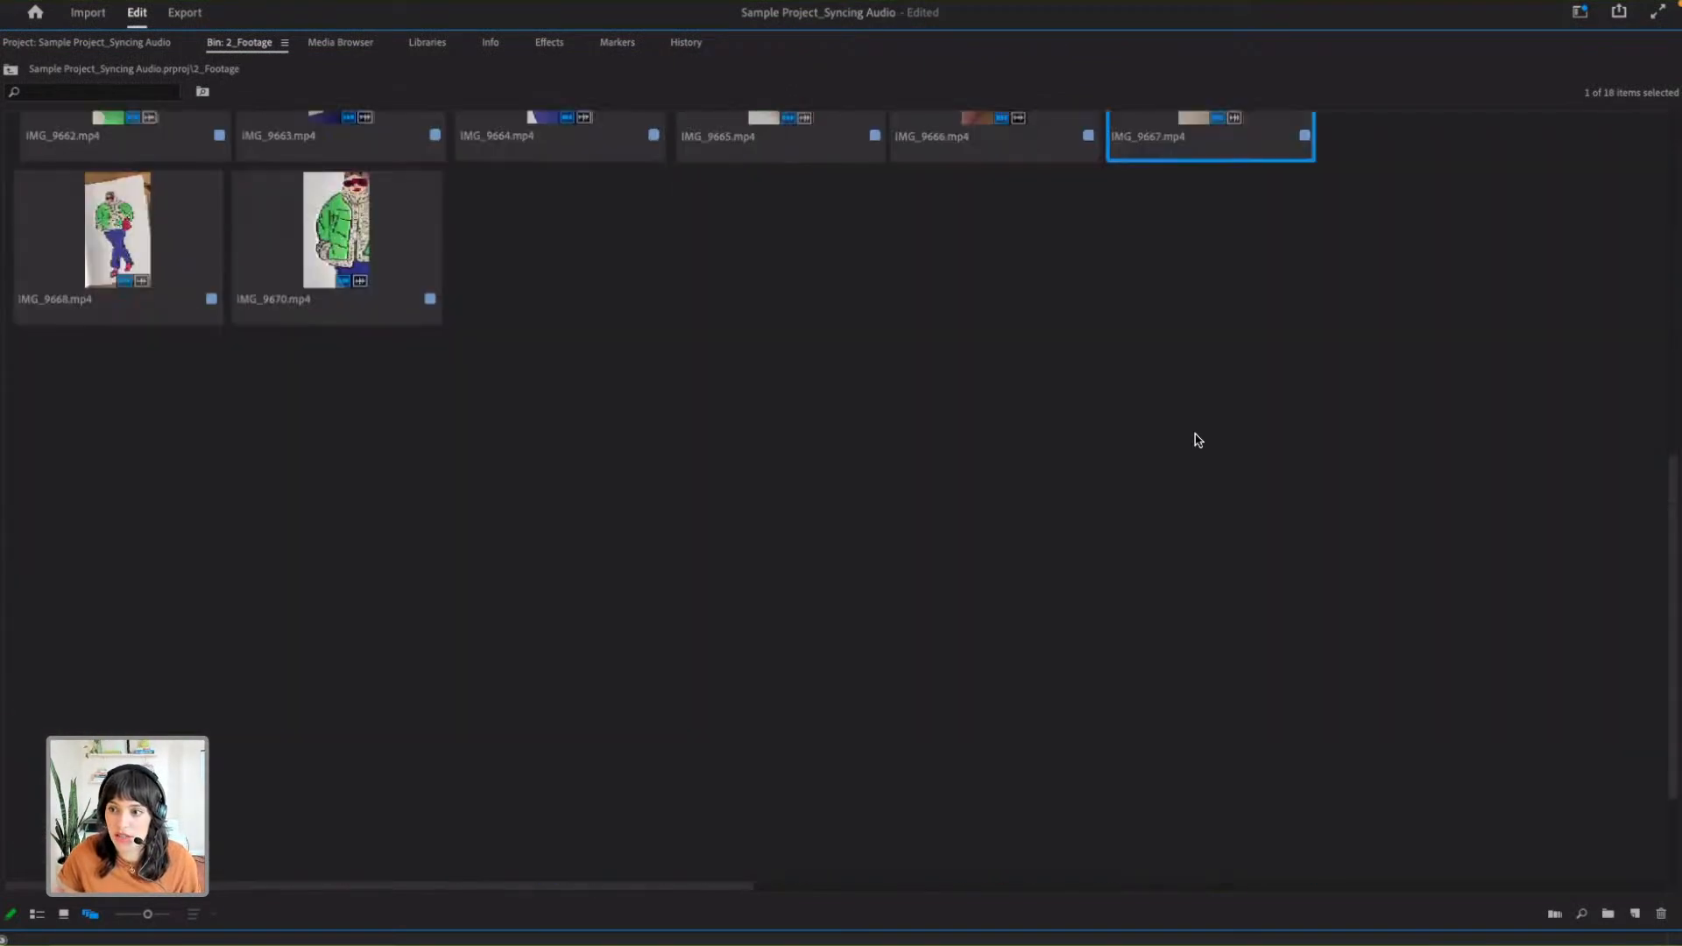
{"action": "scroll", "coordinate": [1198, 444], "scroll_direction": "up", "scroll_amount": 6}
{"action": "scroll", "coordinate": [1199, 445], "scroll_direction": "down", "scroll_amount": 2}
- Reposition IMG_9660.mp4, IMG_9666.mp4 and IMG_9667.mp4 slightly apart within the lower group of clips
{"action": "left_click_drag", "start_coordinate": [1201, 574], "coordinate": [1483, 366]}
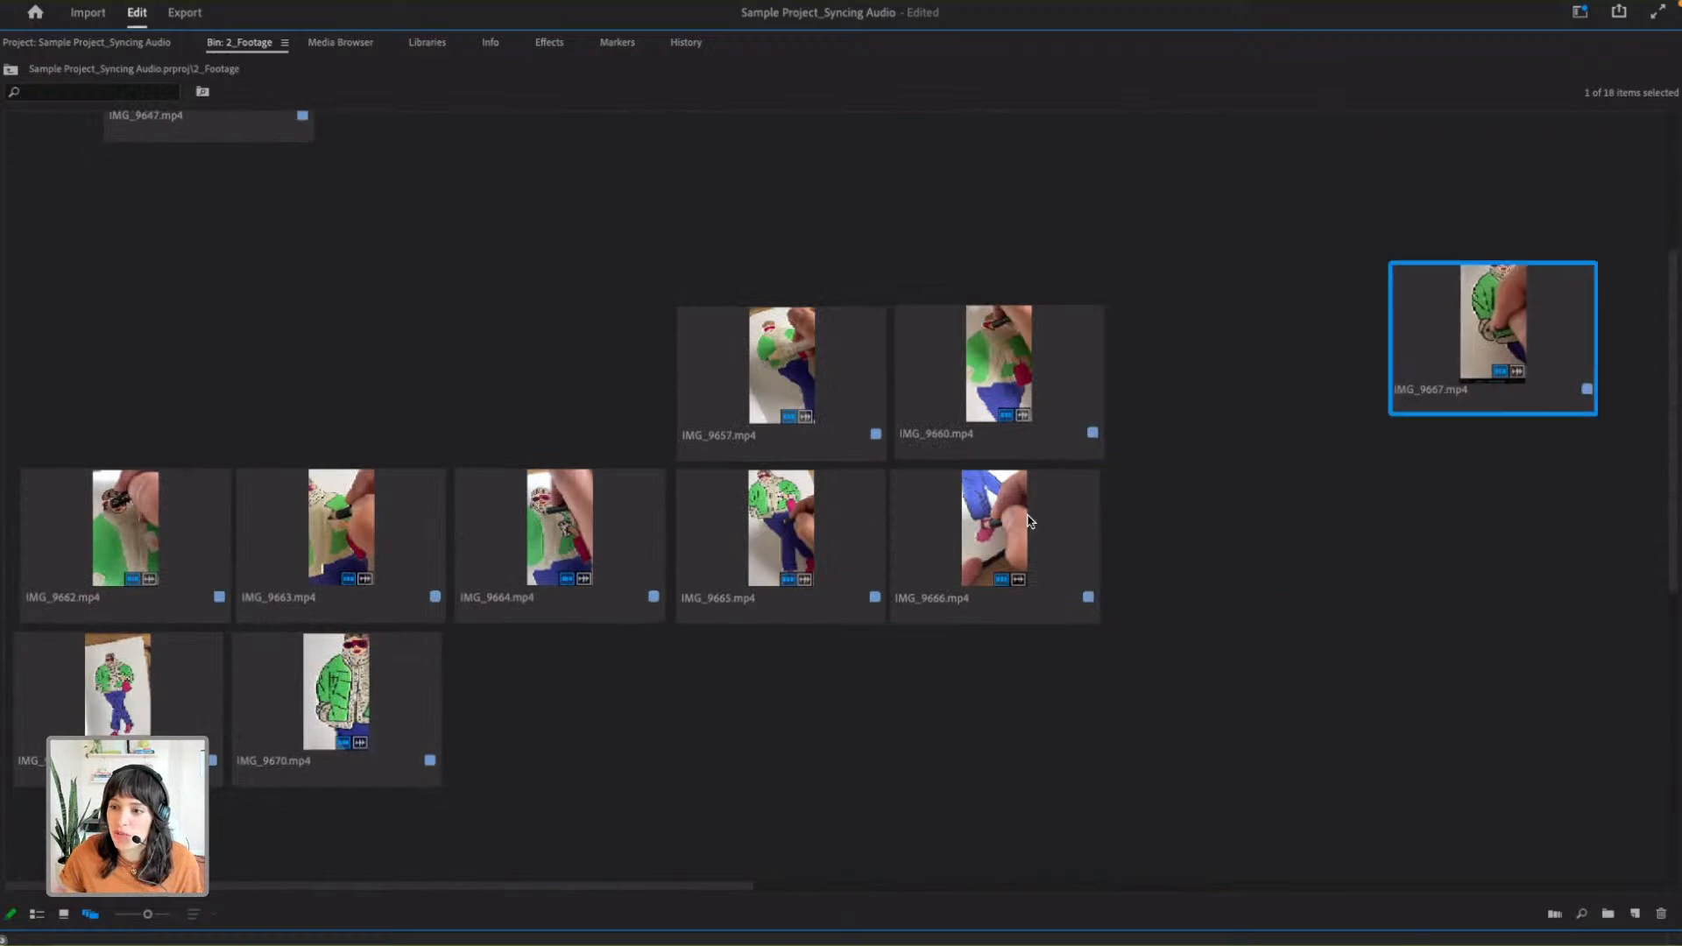
{"action": "left_click_drag", "start_coordinate": [1066, 514], "coordinate": [1264, 456]}
{"action": "left_click_drag", "start_coordinate": [1479, 393], "coordinate": [1531, 378]}
{"action": "left_click_drag", "start_coordinate": [993, 396], "coordinate": [1052, 364]}
{"action": "left_click_drag", "start_coordinate": [1551, 361], "coordinate": [1090, 517]}
{"action": "left_click_drag", "start_coordinate": [1500, 330], "coordinate": [1228, 544]}
{"action": "scroll", "coordinate": [1228, 545], "scroll_direction": "up", "scroll_amount": 4}
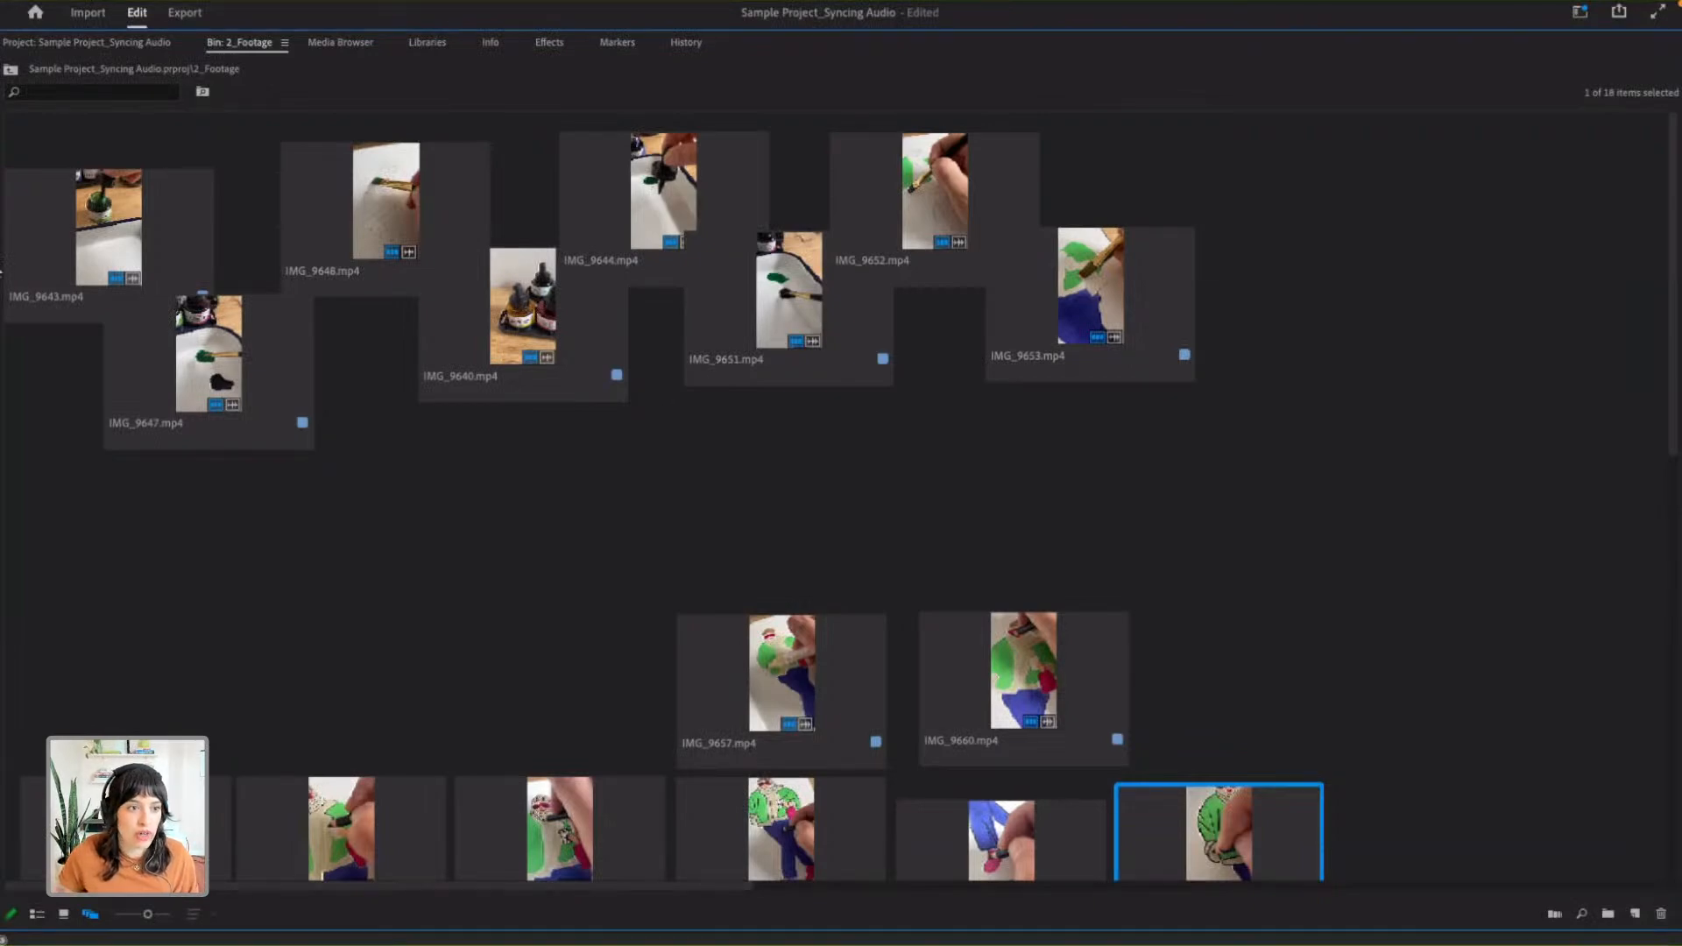
- Check the order of the first clips and select all eight staggered clips from IMG_9643.mp4 to IMG_9653.mp4
{"action": "left_click", "coordinate": [136, 242]}
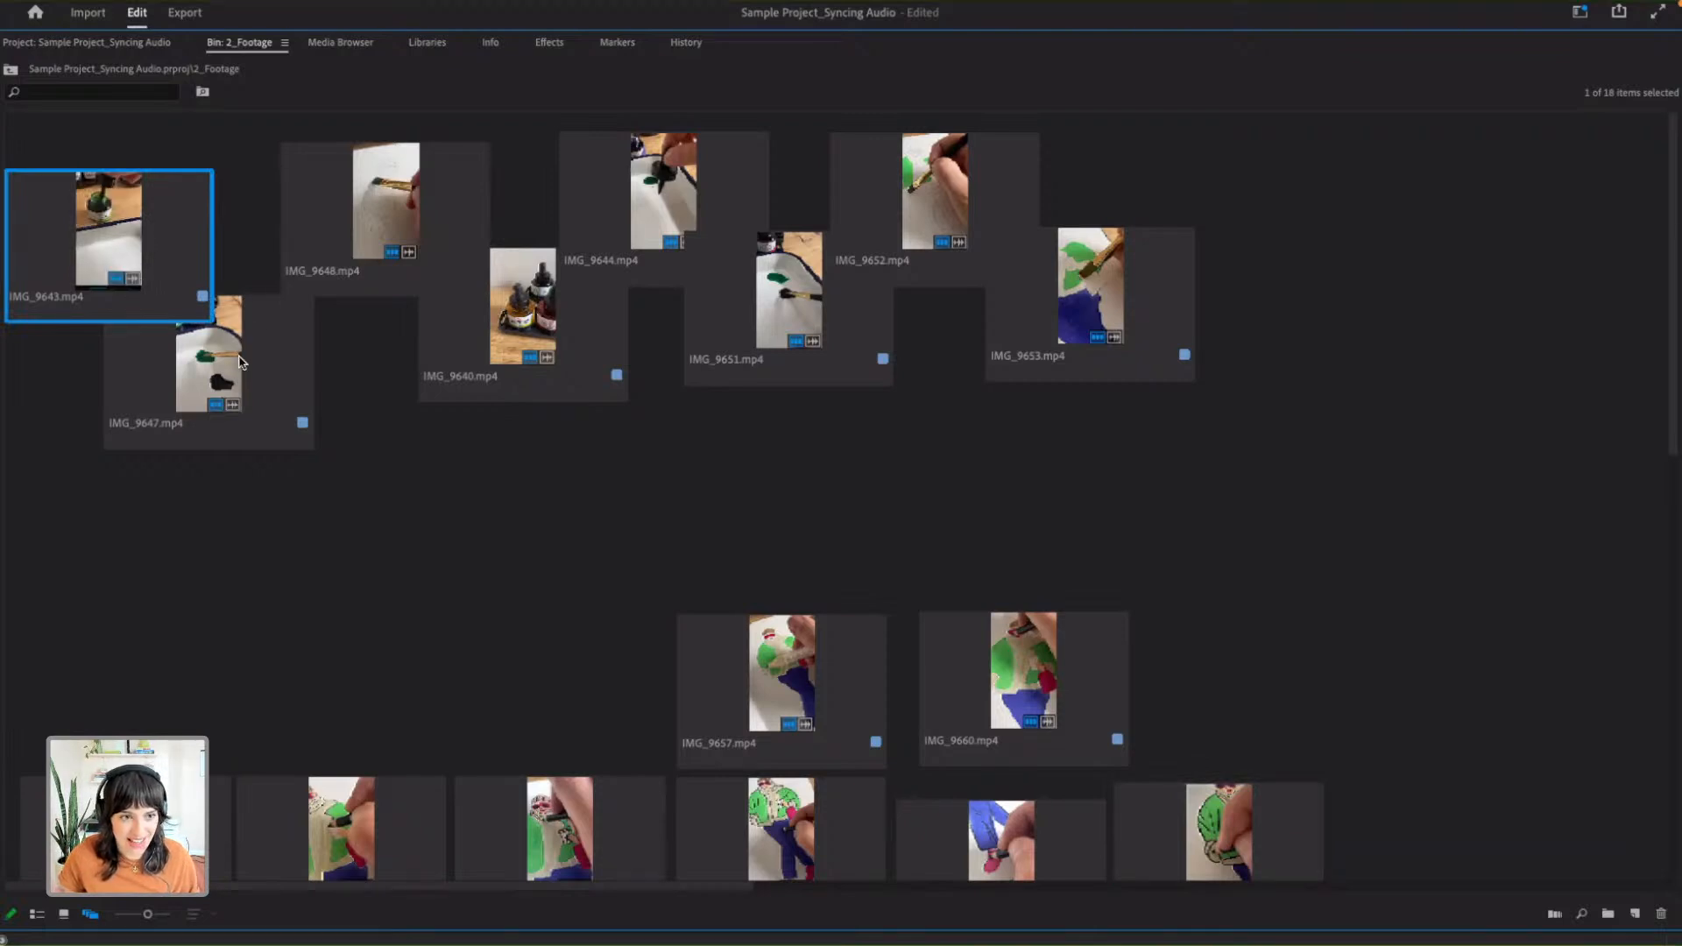
{"action": "left_click", "coordinate": [240, 366], "text": "shift"}
{"action": "left_click", "coordinate": [324, 287], "text": "shift"}
{"action": "left_click", "coordinate": [386, 376]}
{"action": "left_click", "coordinate": [132, 271]}
{"action": "left_click", "coordinate": [245, 413]}
{"action": "left_click", "coordinate": [174, 274]}
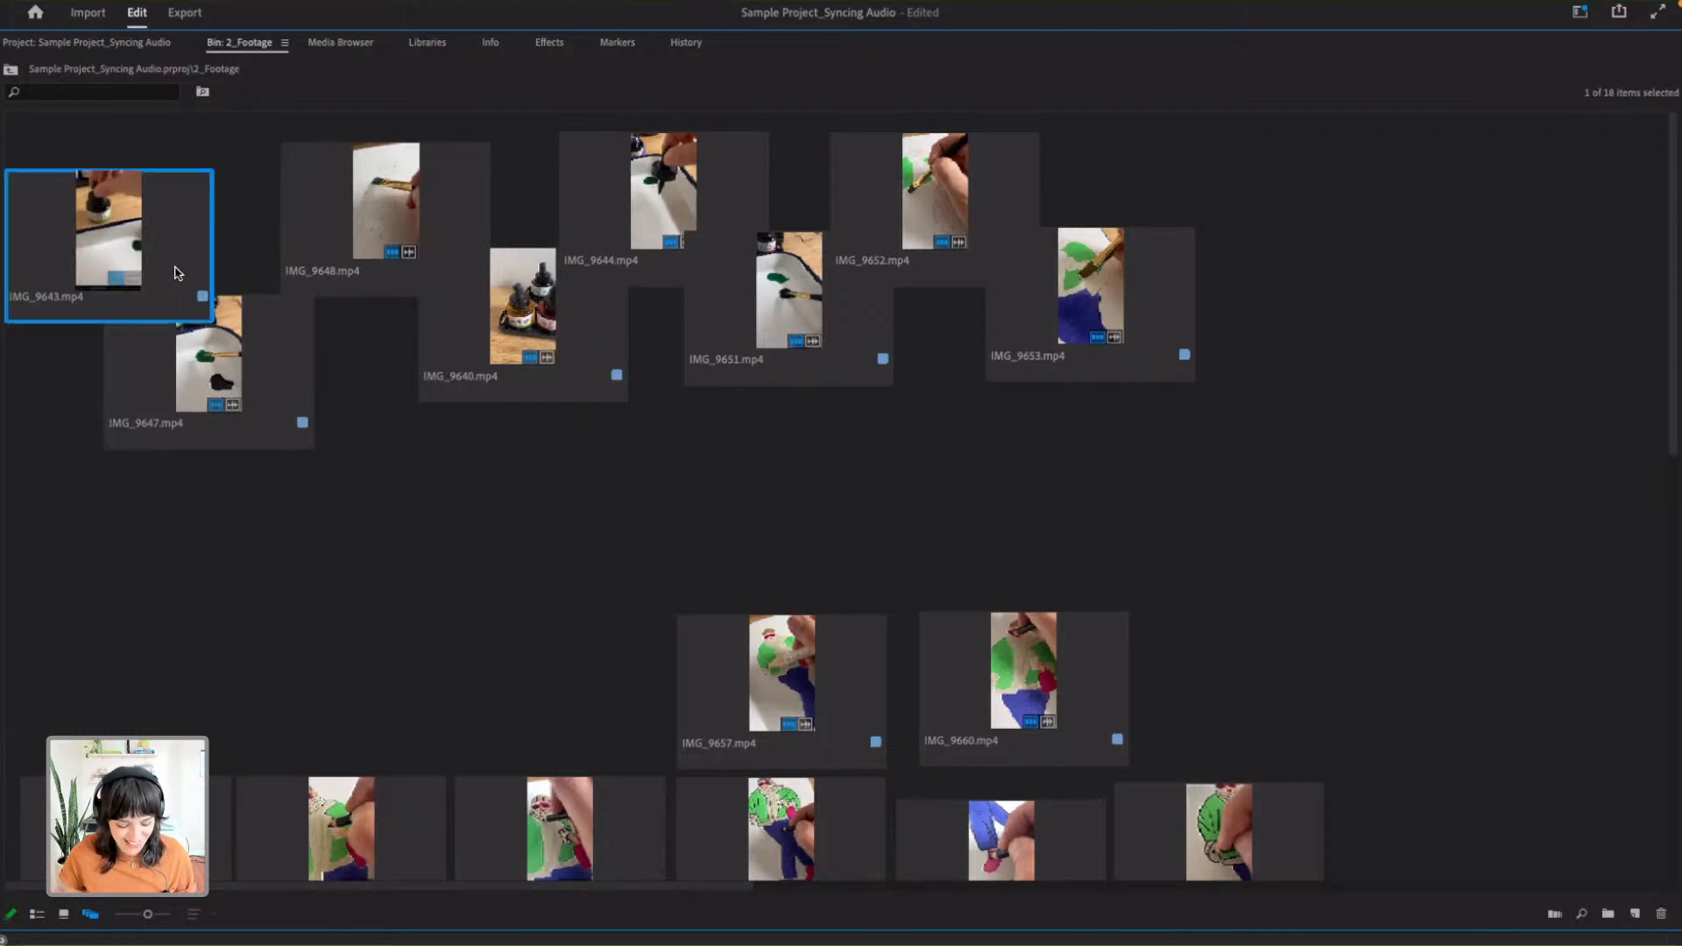
{"action": "left_click_drag", "start_coordinate": [166, 331], "coordinate": [1124, 311]}
{"action": "scroll", "coordinate": [1031, 345], "scroll_direction": "down", "scroll_amount": 7}
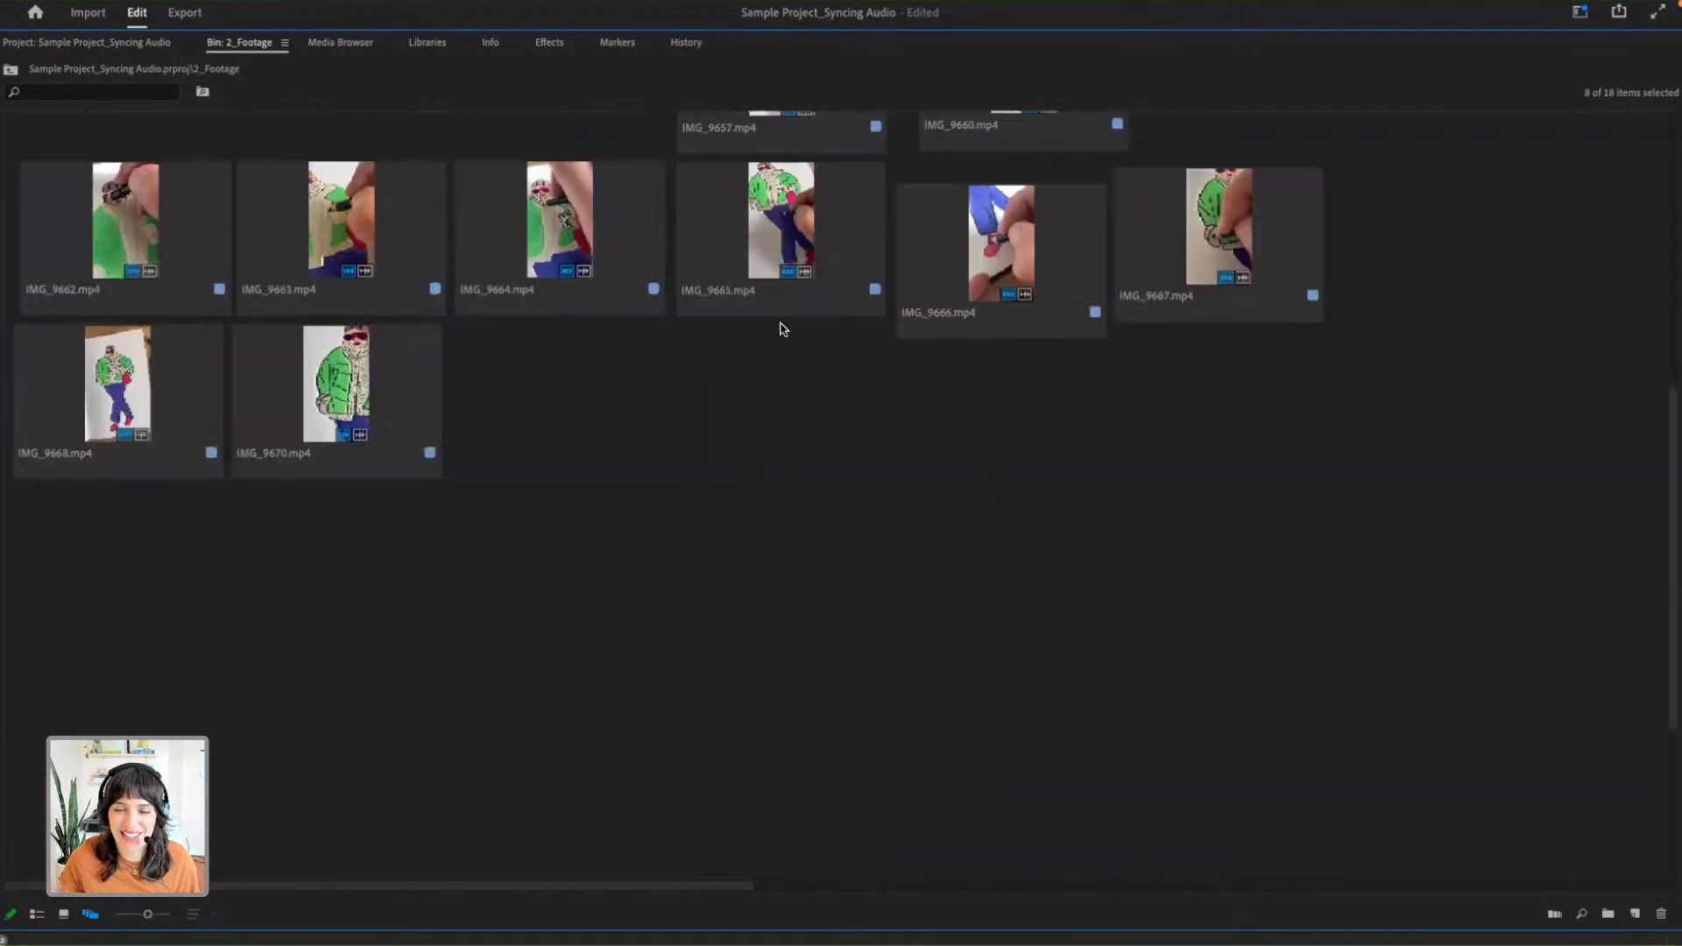
- Try to add the lower group of clips to the selection, starting with IMG_9657.mp4 and IMG_9660.mp4
{"action": "scroll", "coordinate": [844, 365], "scroll_direction": "up", "scroll_amount": 1}
{"action": "scroll", "coordinate": [780, 394], "scroll_direction": "up", "scroll_amount": 2}
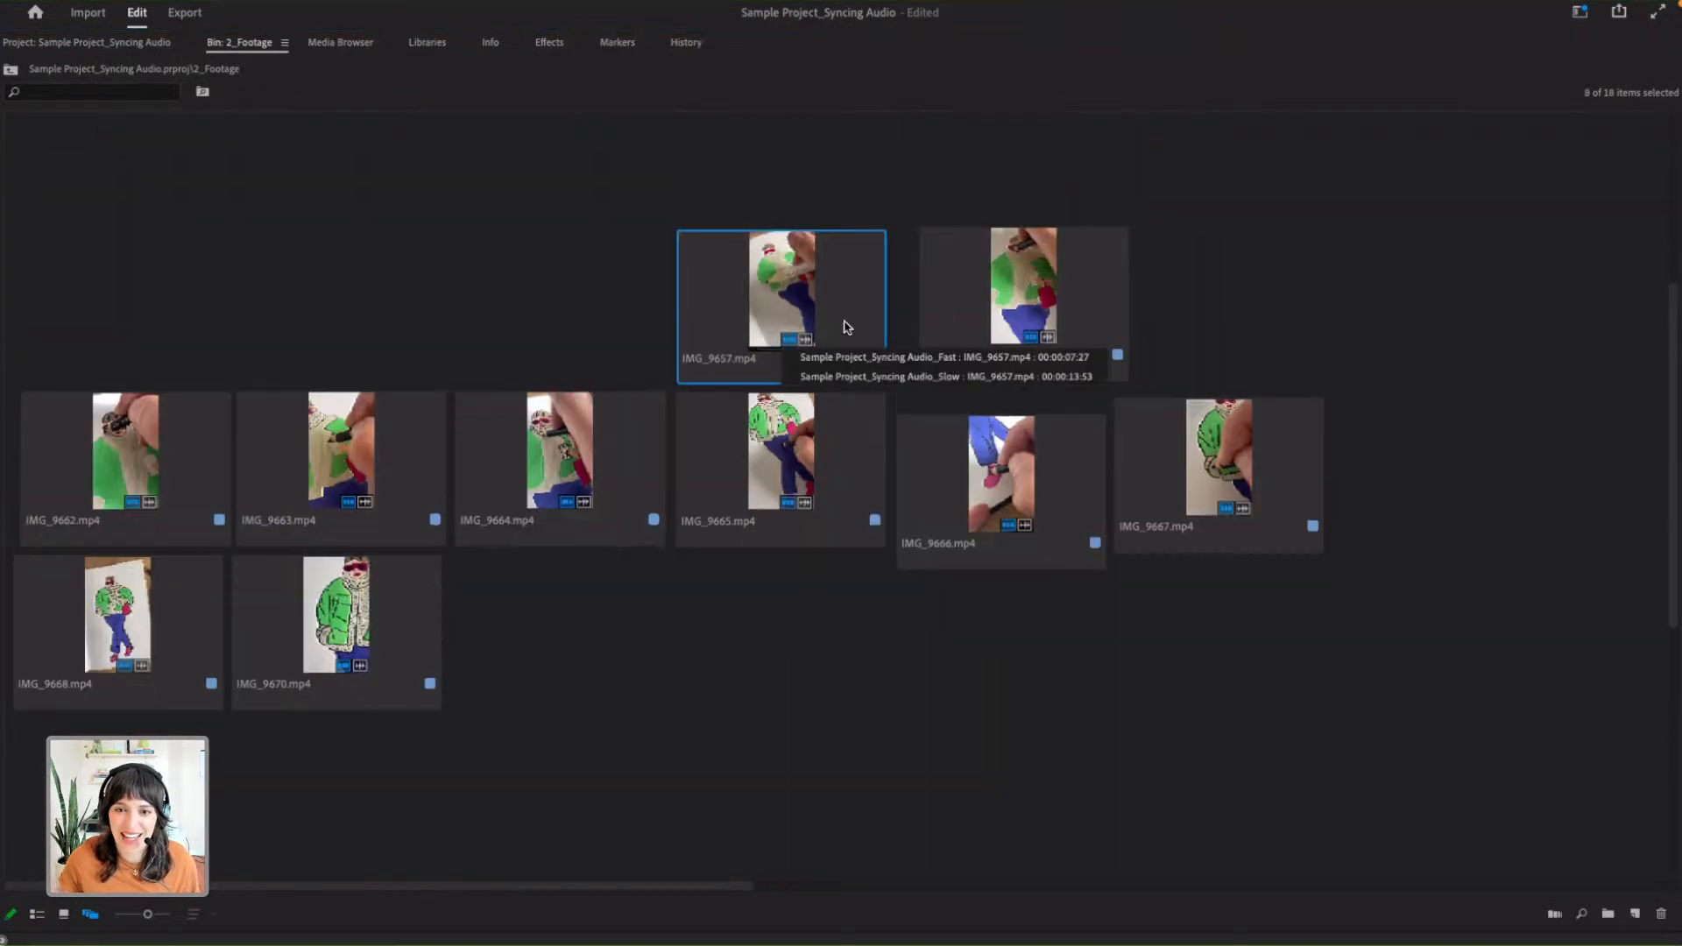
{"action": "scroll", "coordinate": [839, 498], "scroll_direction": "up", "scroll_amount": 5}
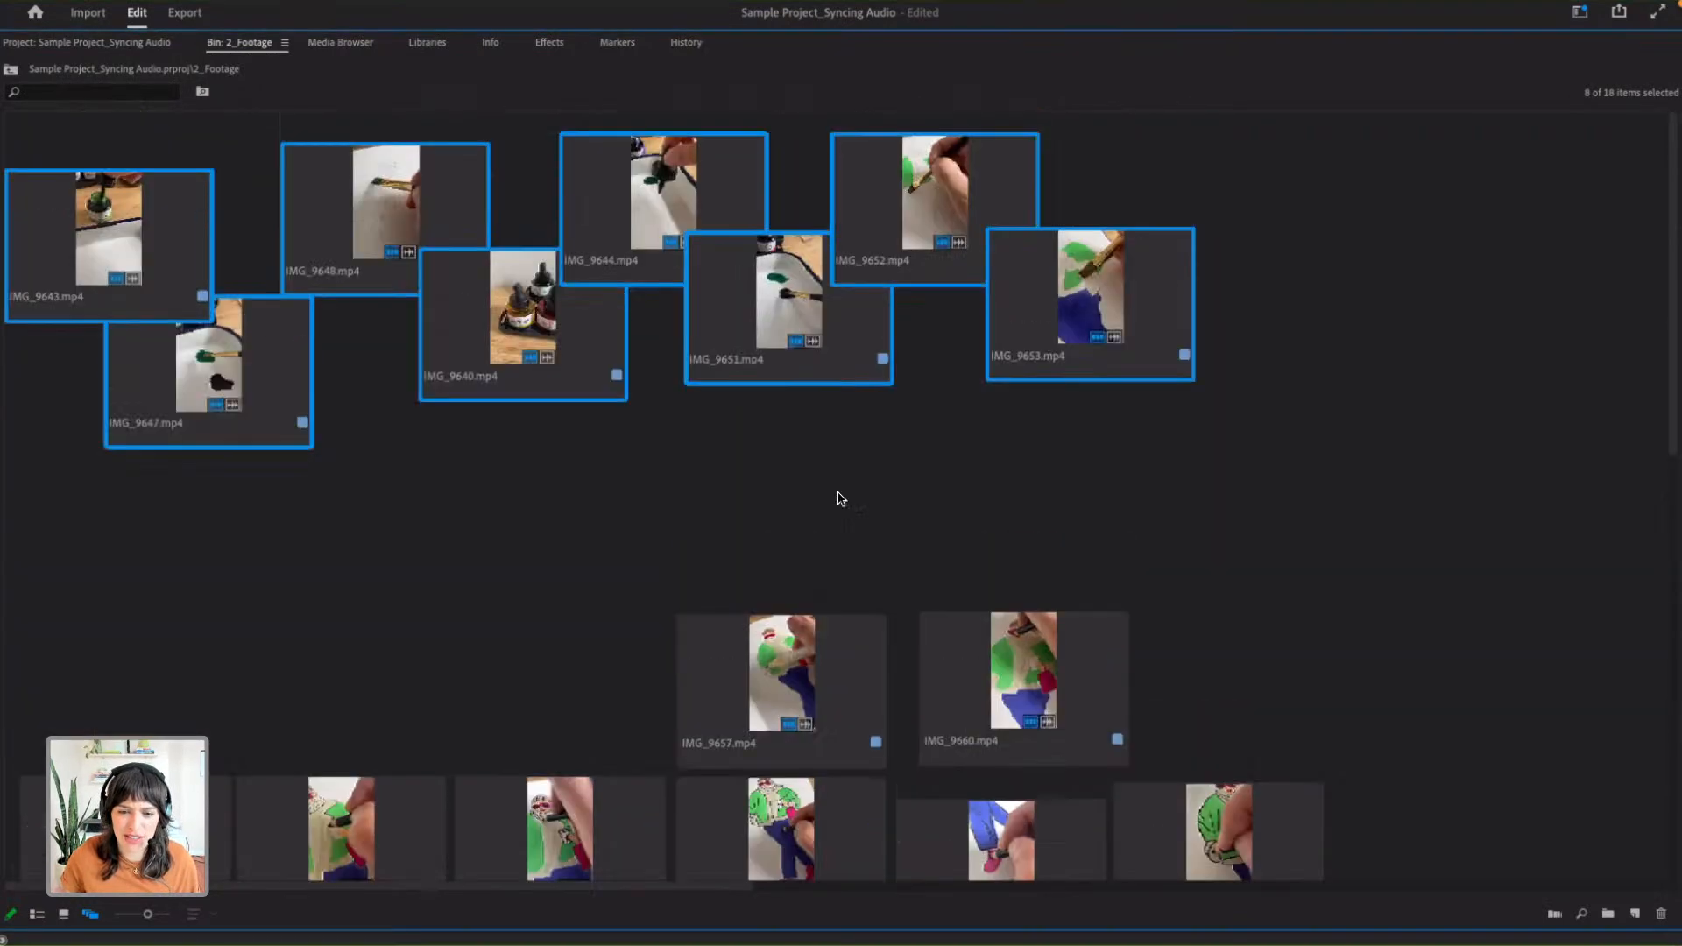
{"action": "left_click", "coordinate": [810, 621]}
{"action": "left_click", "coordinate": [1040, 725]}
{"action": "left_click", "coordinate": [871, 823]}
{"action": "scroll", "coordinate": [832, 798], "scroll_direction": "down", "scroll_amount": 4}
{"action": "left_click", "coordinate": [623, 553], "text": "ctrl"}
{"action": "right_click", "coordinate": [938, 555]}
{"action": "left_click", "coordinate": [1182, 554]}
{"action": "left_click", "coordinate": [1161, 552]}
{"action": "left_click", "coordinate": [986, 527]}
{"action": "left_click", "coordinate": [1020, 368]}
{"action": "left_click", "coordinate": [779, 367]}
{"action": "left_click", "coordinate": [779, 526], "text": "ctrl"}
{"action": "left_click", "coordinate": [669, 228]}
{"action": "scroll", "coordinate": [102, 282], "scroll_direction": "up", "scroll_amount": 4}
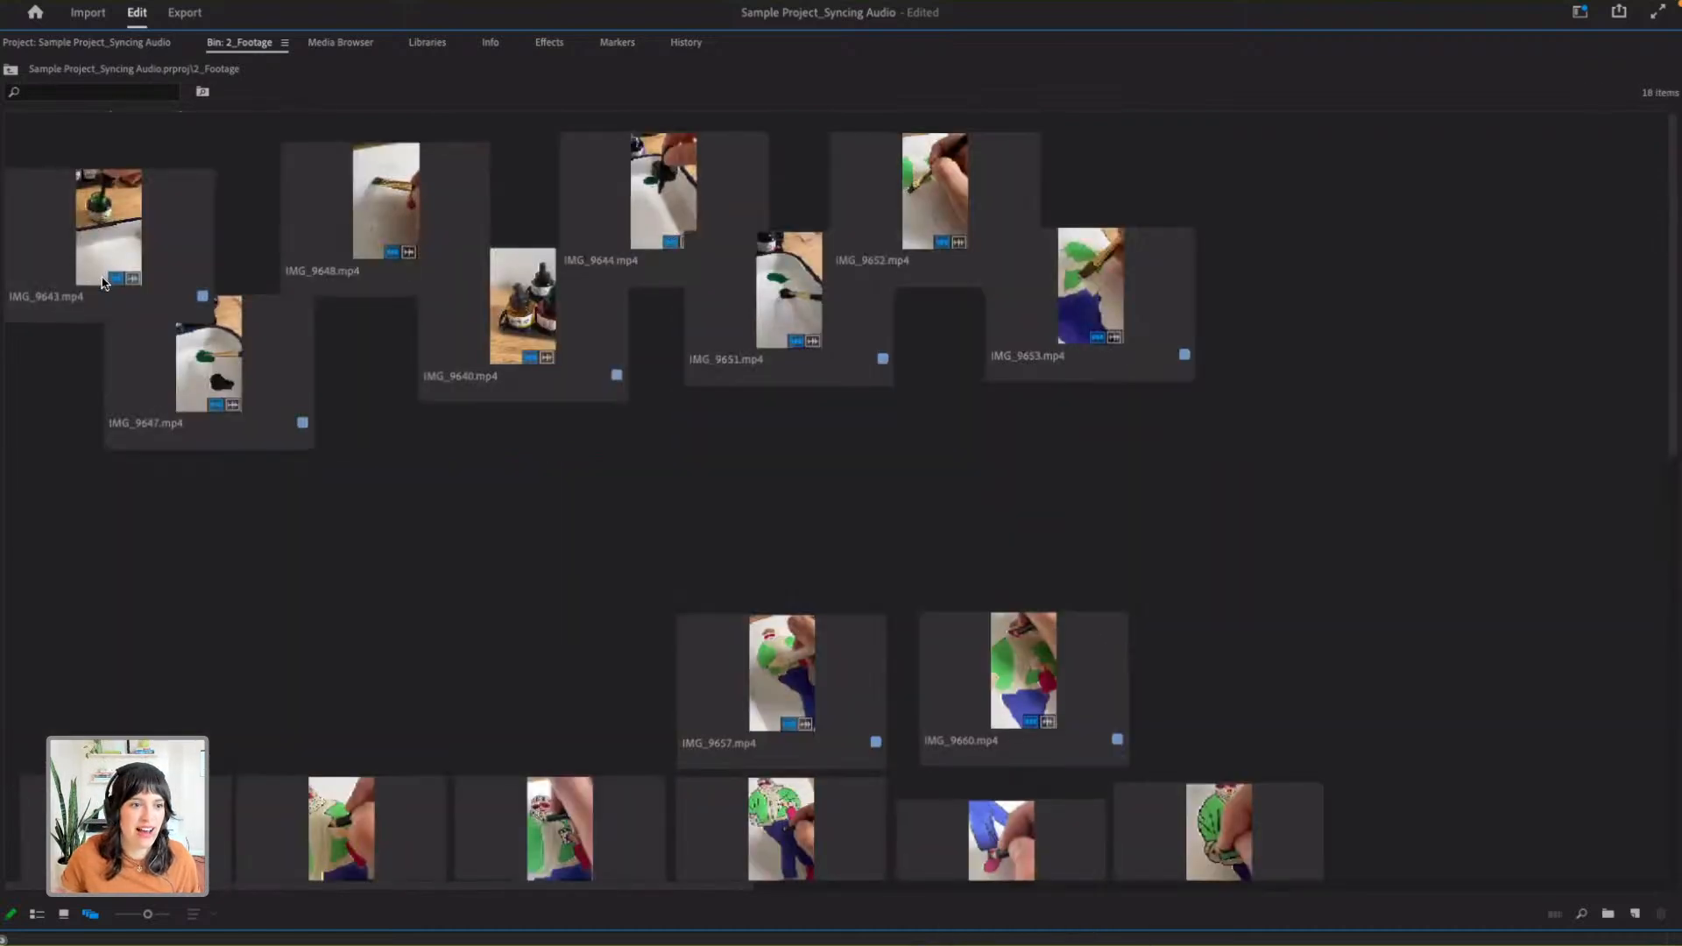
- Try to select the first staggered clips in order: IMG_9643.mp4, IMG_9647.mp4 and IMG_9648.mp4
{"action": "left_click", "coordinate": [201, 374]}
{"action": "left_click", "coordinate": [107, 241]}
{"action": "left_click", "coordinate": [261, 424]}
{"action": "left_click", "coordinate": [95, 250]}
{"action": "right_click", "coordinate": [248, 393]}
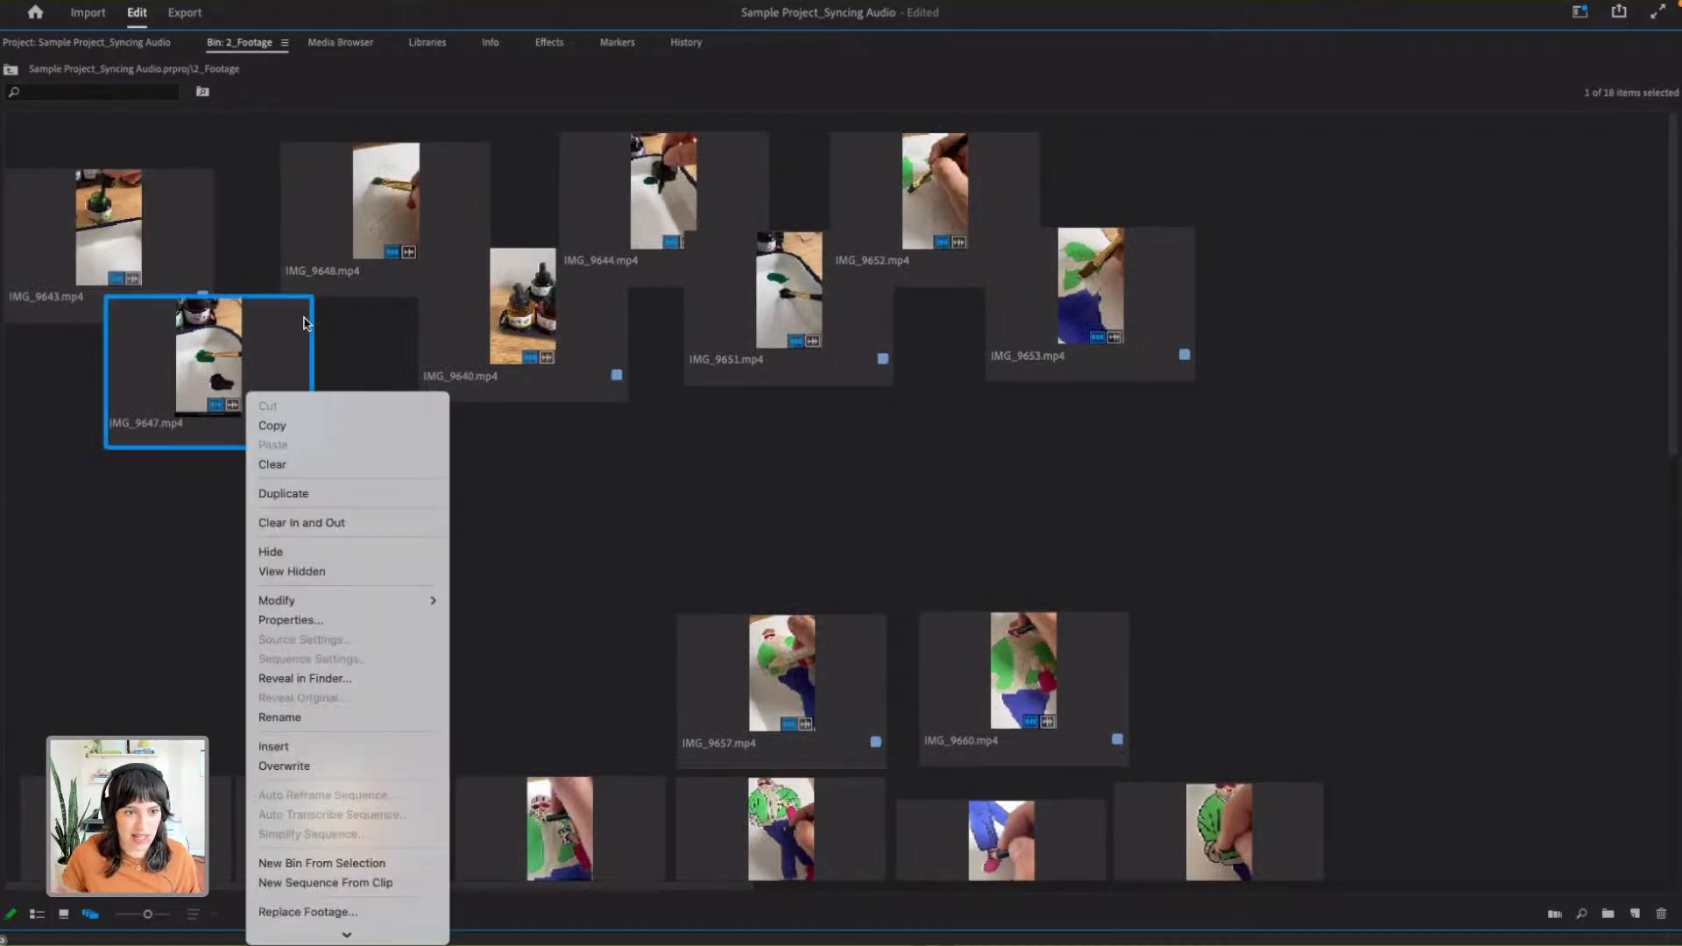
{"action": "left_click", "coordinate": [53, 261]}
{"action": "left_click", "coordinate": [192, 361], "text": "super"}
{"action": "left_click", "coordinate": [419, 282], "text": "super"}
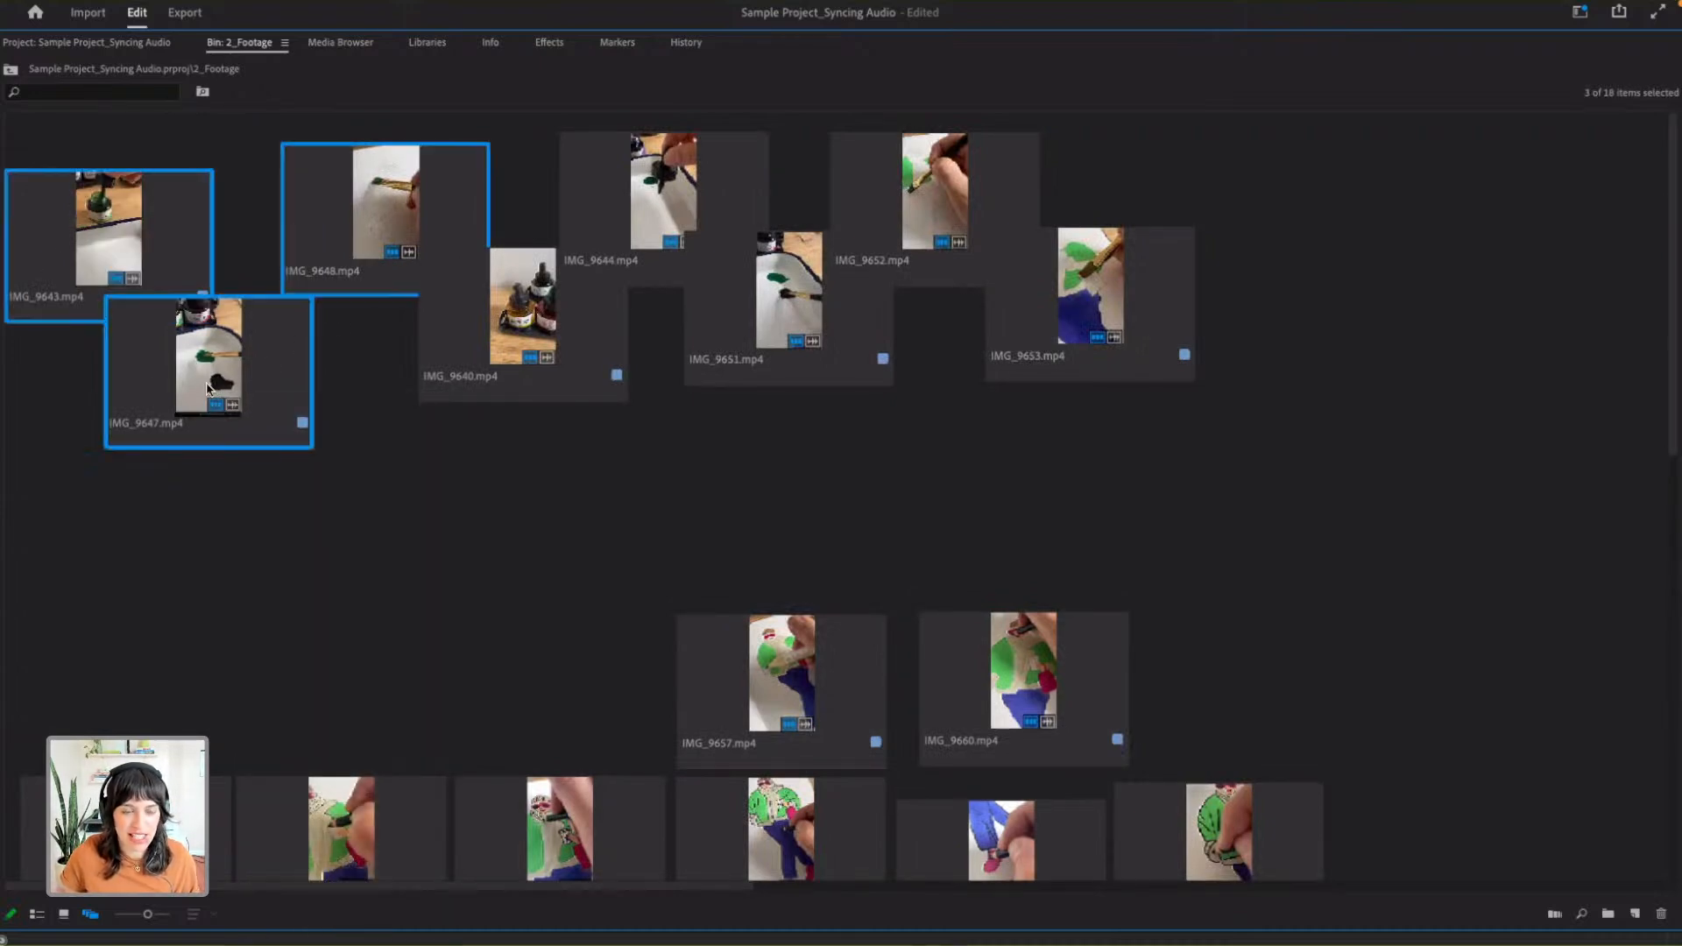
- Clear the selection and shift IMG_9647.mp4 and IMG_9648.mp4 to the right within the staggered row
{"action": "left_click", "coordinate": [414, 424]}
{"action": "left_click_drag", "start_coordinate": [262, 386], "coordinate": [327, 326]}
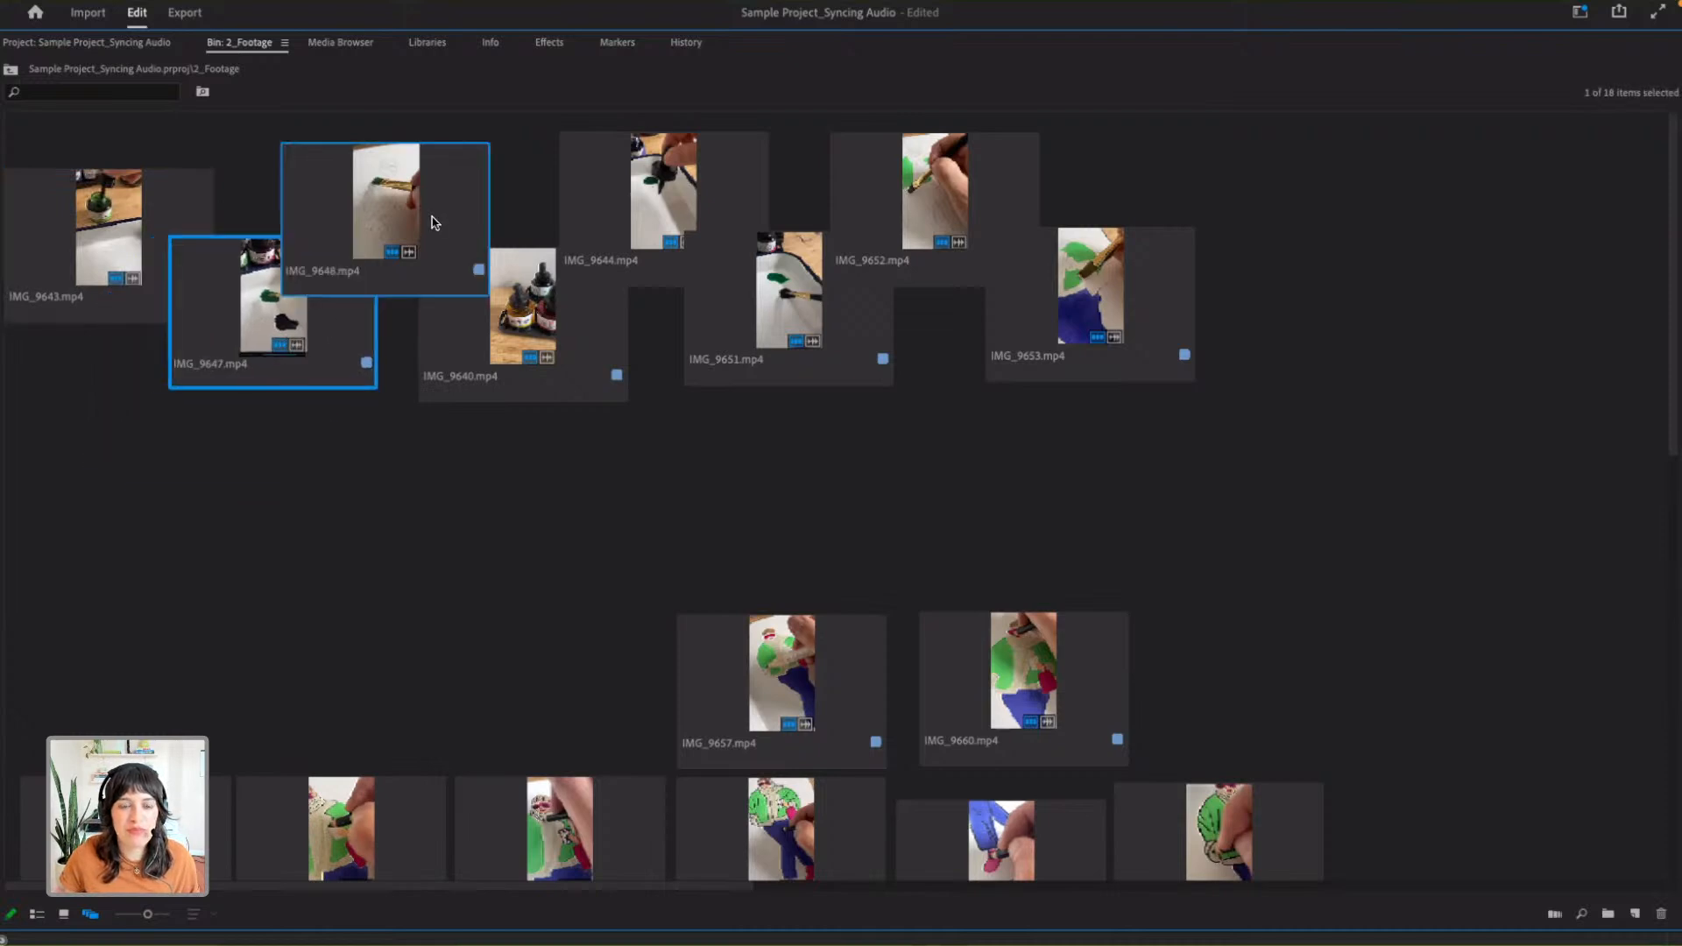
{"action": "left_click_drag", "start_coordinate": [431, 218], "coordinate": [501, 230]}
- Select the eight staggered clips from IMG_9643.mp4 to IMG_9653.mp4 and look over the lower group of clips
{"action": "left_click", "coordinate": [170, 219]}
{"action": "left_click", "coordinate": [263, 327], "text": "shift"}
{"action": "left_click", "coordinate": [536, 370], "text": "shift"}
{"action": "left_click", "coordinate": [832, 286], "text": "shift"}
{"action": "left_click", "coordinate": [978, 216], "text": "shift"}
{"action": "left_click", "coordinate": [1126, 324], "text": "shift"}
{"action": "scroll", "coordinate": [949, 432], "scroll_direction": "down", "scroll_amount": 6}
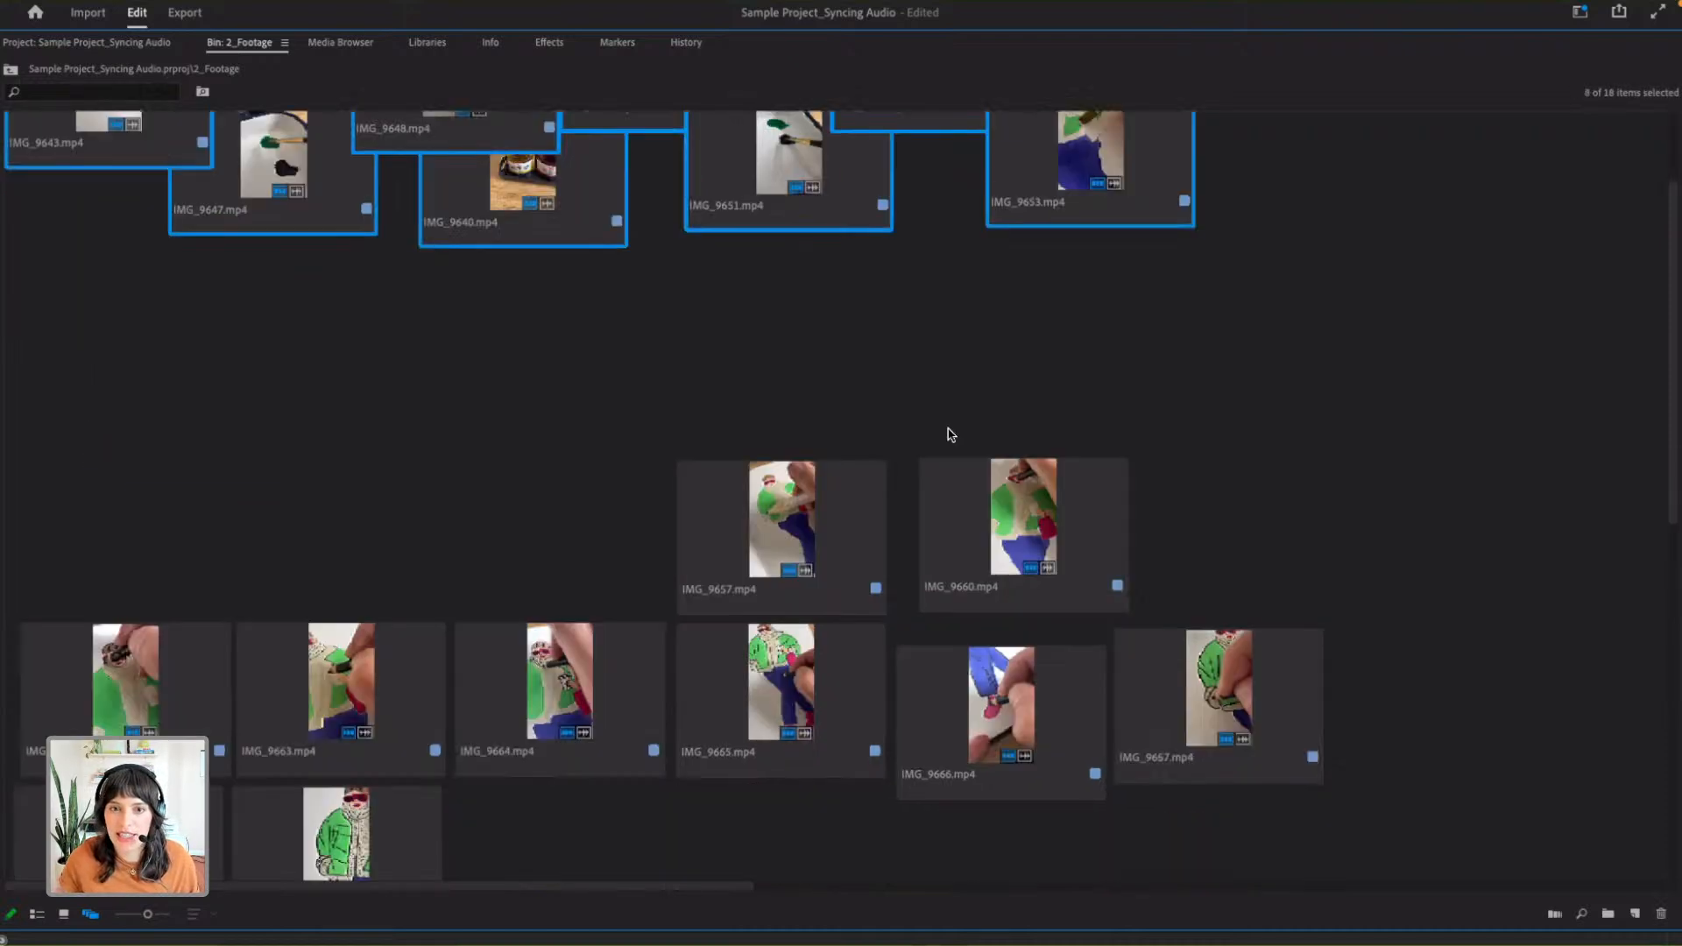
{"action": "scroll", "coordinate": [808, 331], "scroll_direction": "up", "scroll_amount": 3}
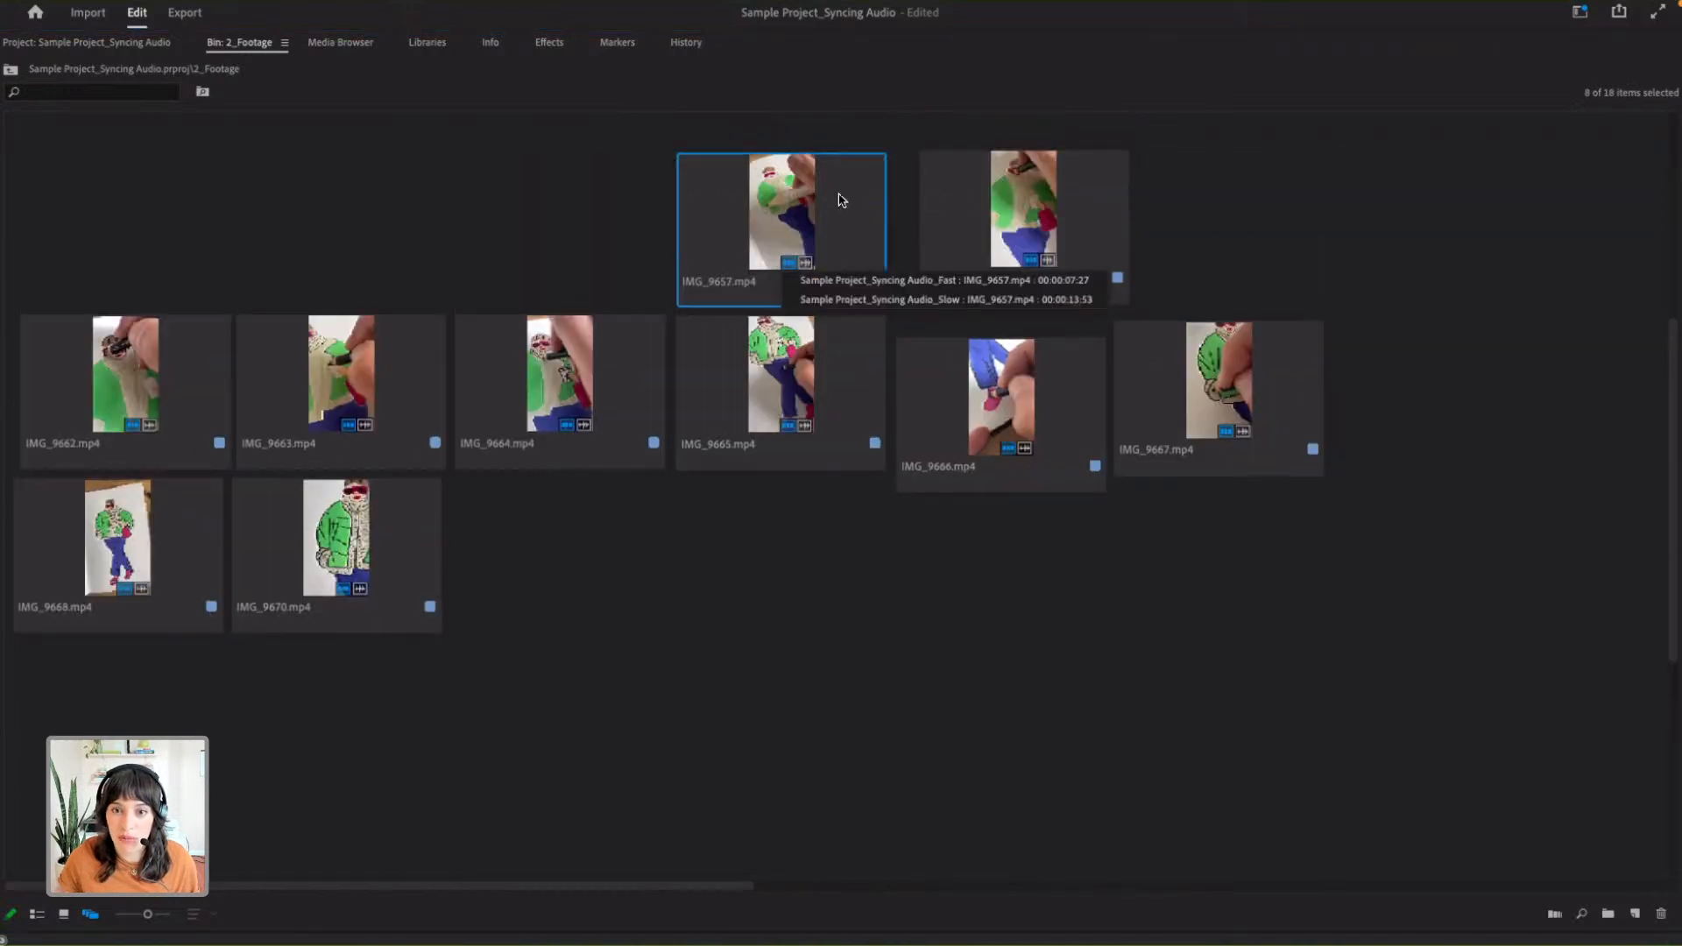
{"action": "scroll", "coordinate": [671, 347], "scroll_direction": "up", "scroll_amount": 9}
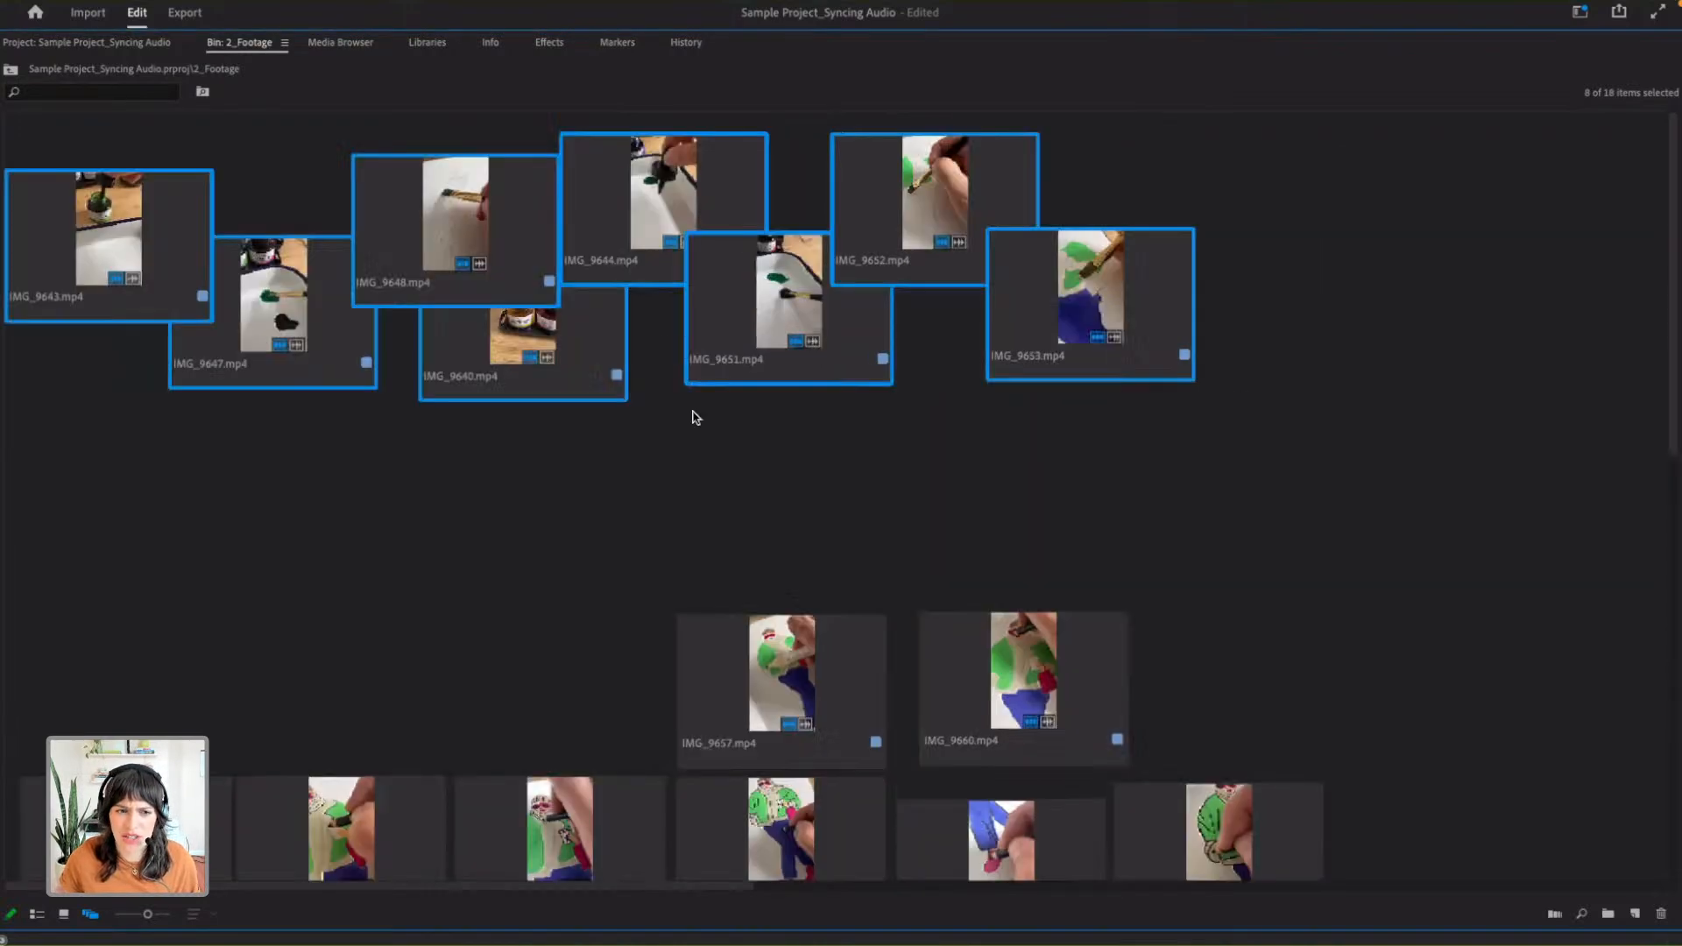
- Show the footage bin as a list at normal panel size and select the clips from IMG_9640.mp4 to IMG_9651.mp4 individually
{"action": "left_click", "coordinate": [36, 916]}
{"action": "left_click", "coordinate": [278, 600]}
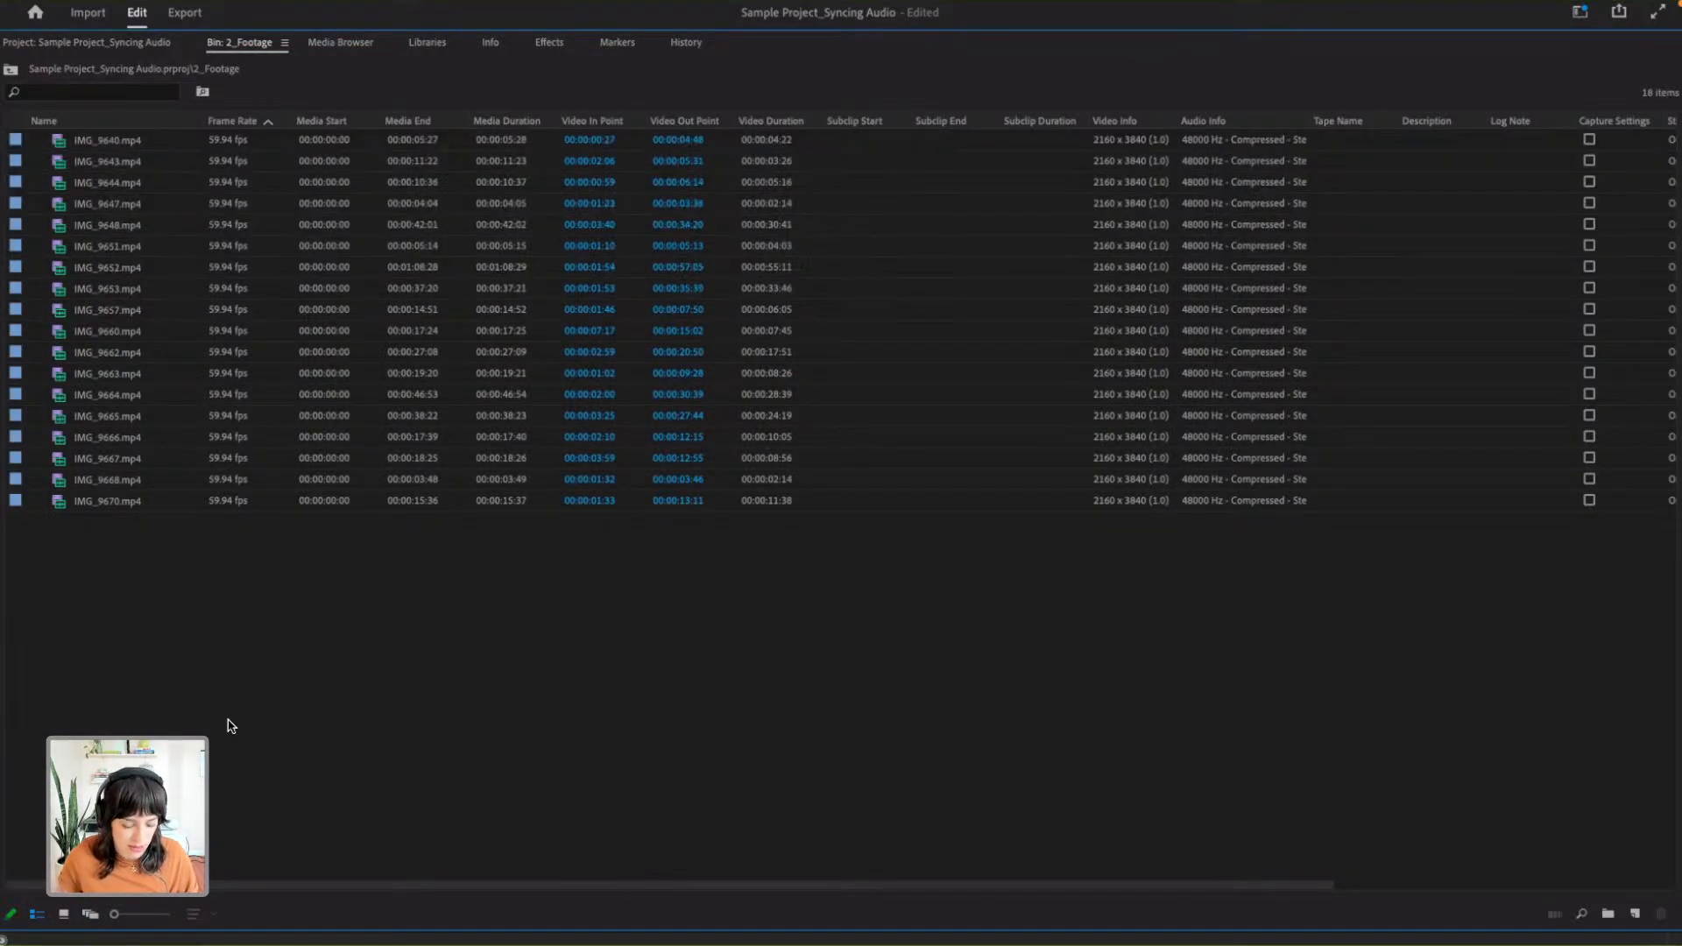
{"action": "key", "text": "grave"}
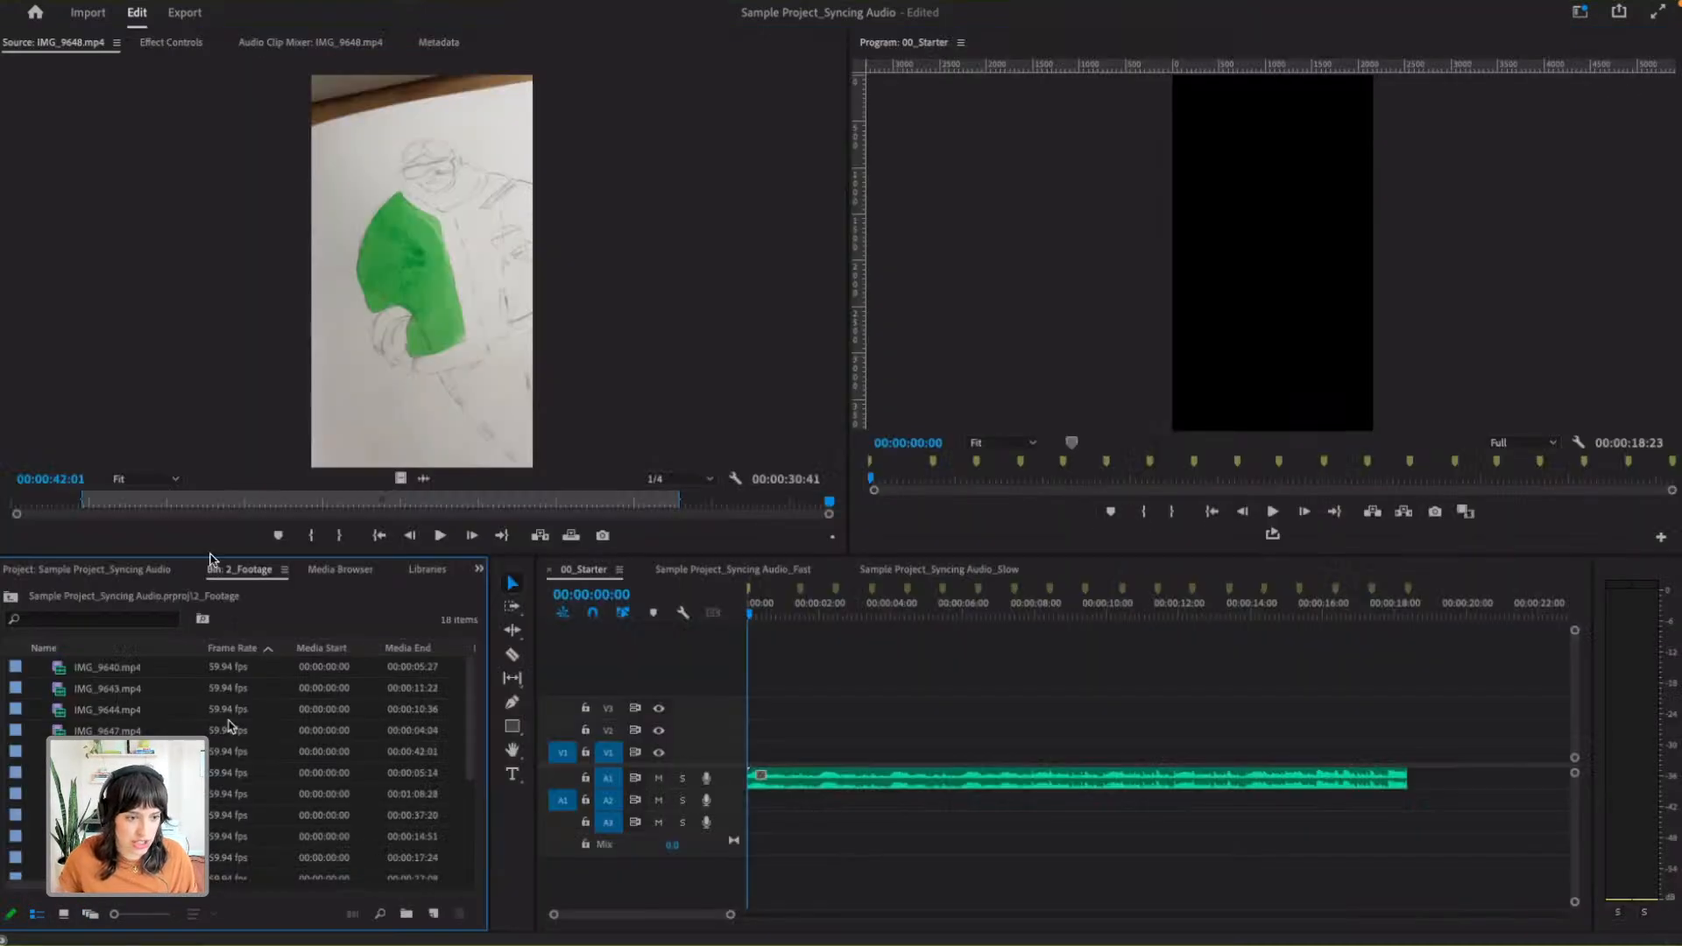
{"action": "left_click", "coordinate": [81, 669]}
{"action": "left_click", "coordinate": [120, 689], "text": "ctrl"}
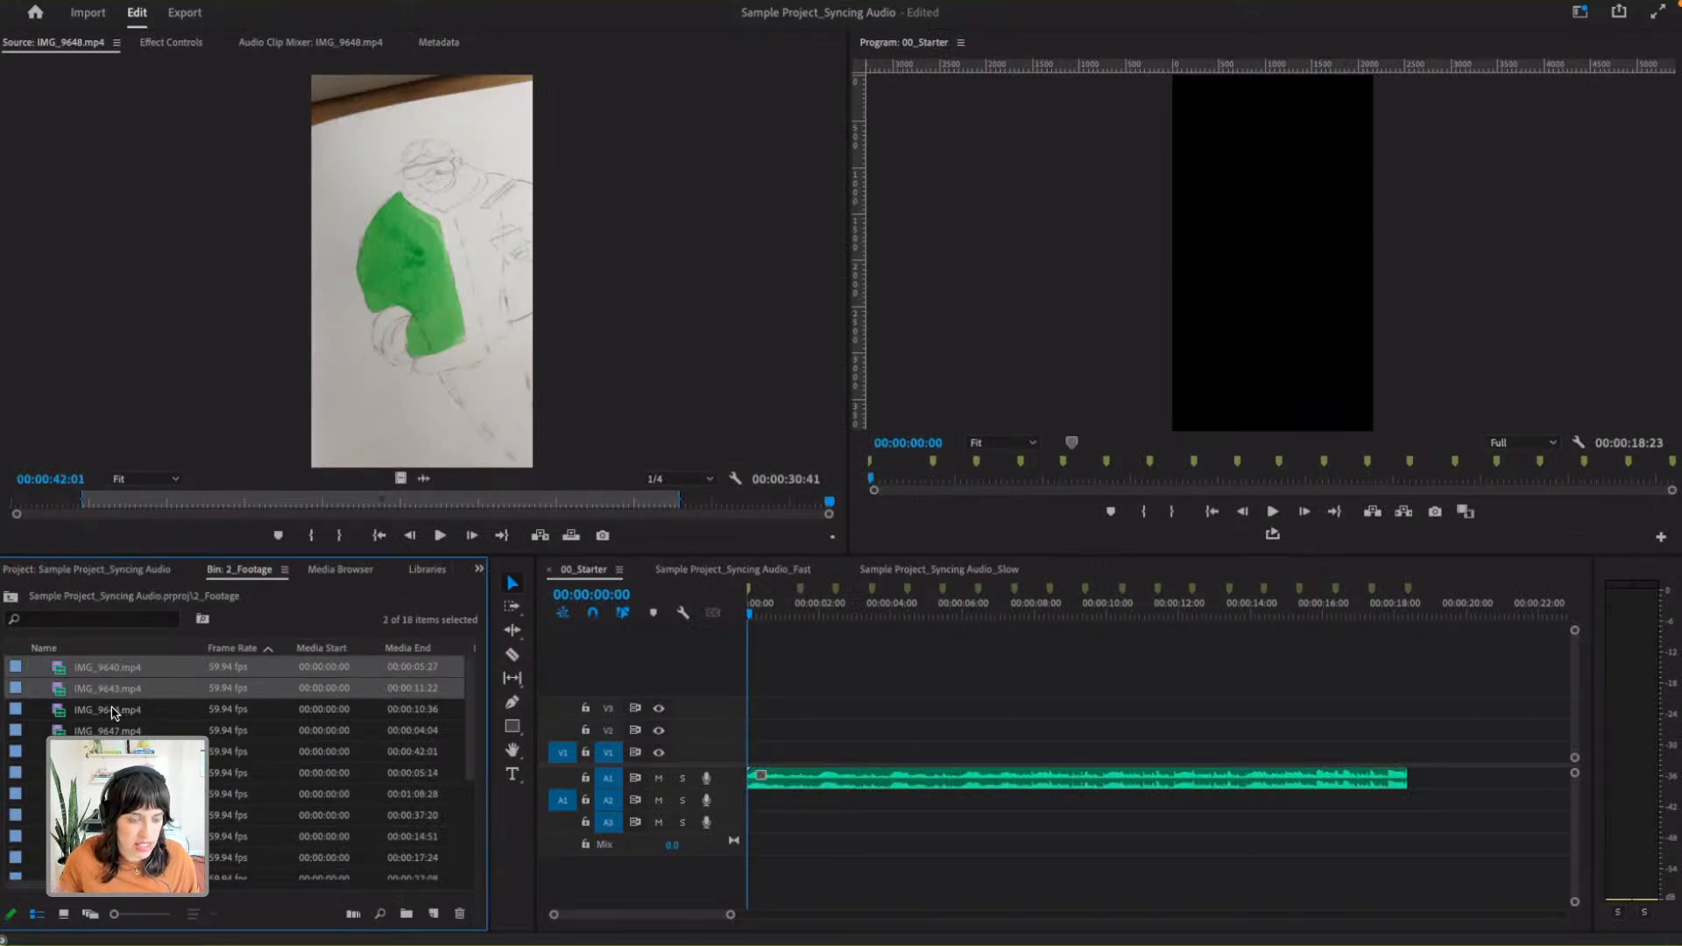
{"action": "left_click", "coordinate": [134, 713], "text": "super"}
{"action": "left_click", "coordinate": [131, 732], "text": "super"}
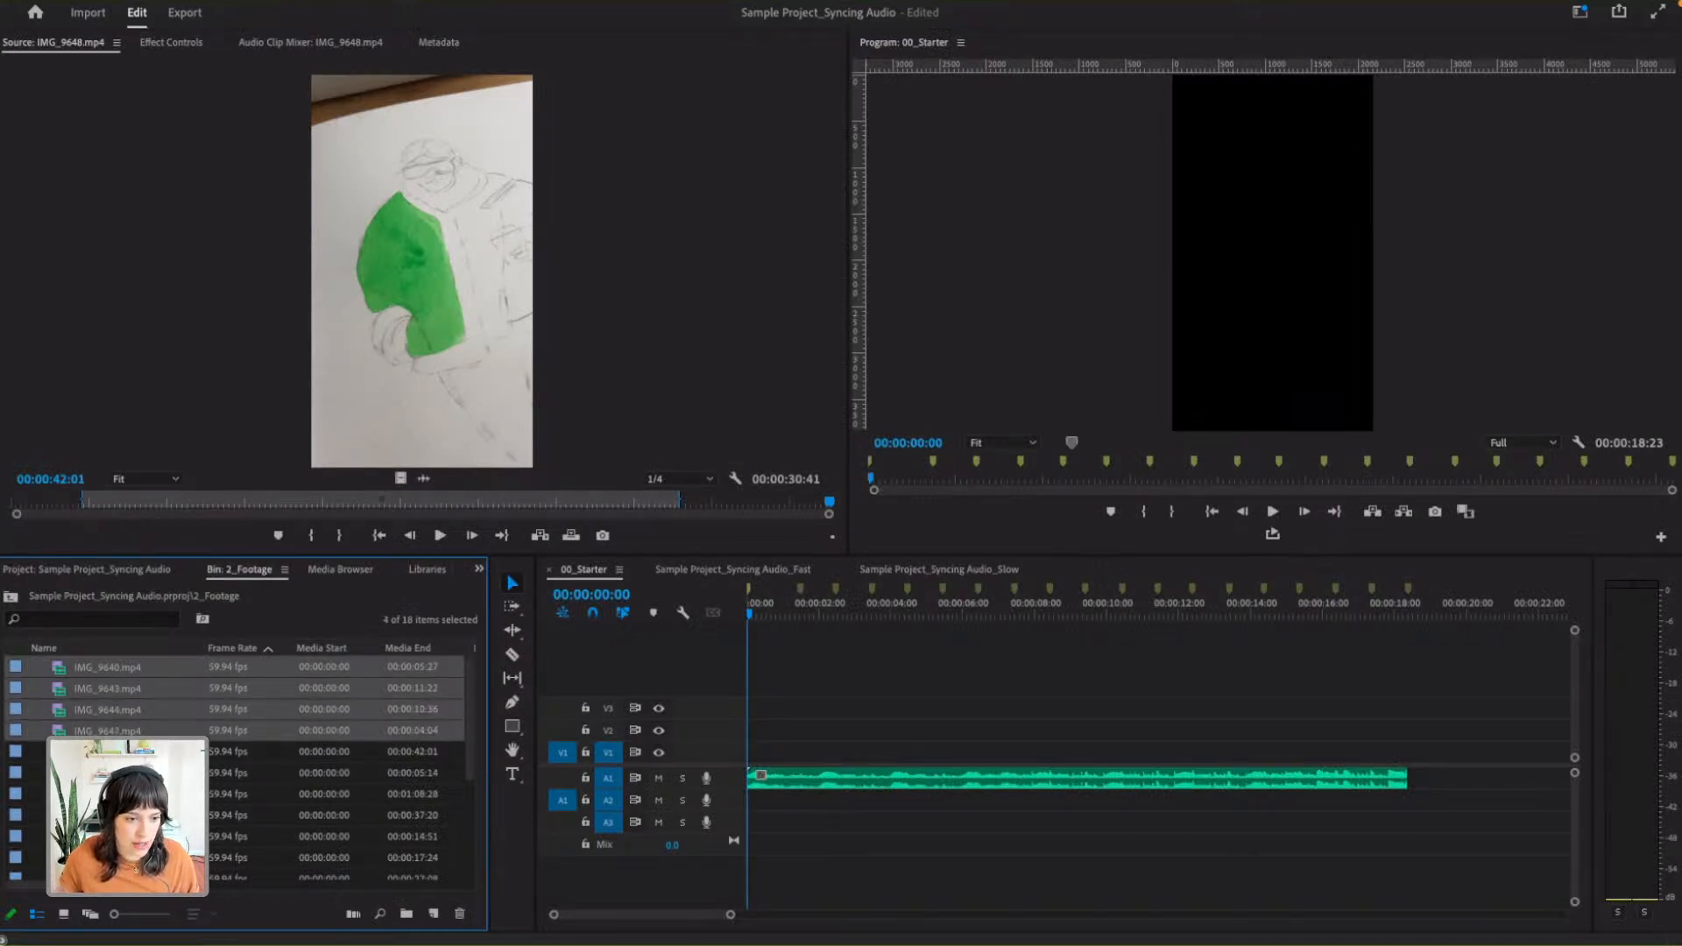
{"action": "left_click", "coordinate": [129, 753], "text": "super"}
{"action": "left_click", "coordinate": [129, 775], "text": "super"}
- Return the bin to a maximized Freeform View and start the selection with IMG_9643.mp4, IMG_9647.mp4 and IMG_9648.mp4
{"action": "left_click", "coordinate": [91, 914]}
{"action": "key", "text": "grave"}
{"action": "left_click", "coordinate": [107, 254]}
{"action": "left_click", "coordinate": [273, 293], "text": "super"}
{"action": "left_click", "coordinate": [456, 210], "text": "super"}
{"action": "left_click", "coordinate": [549, 322], "text": "super"}
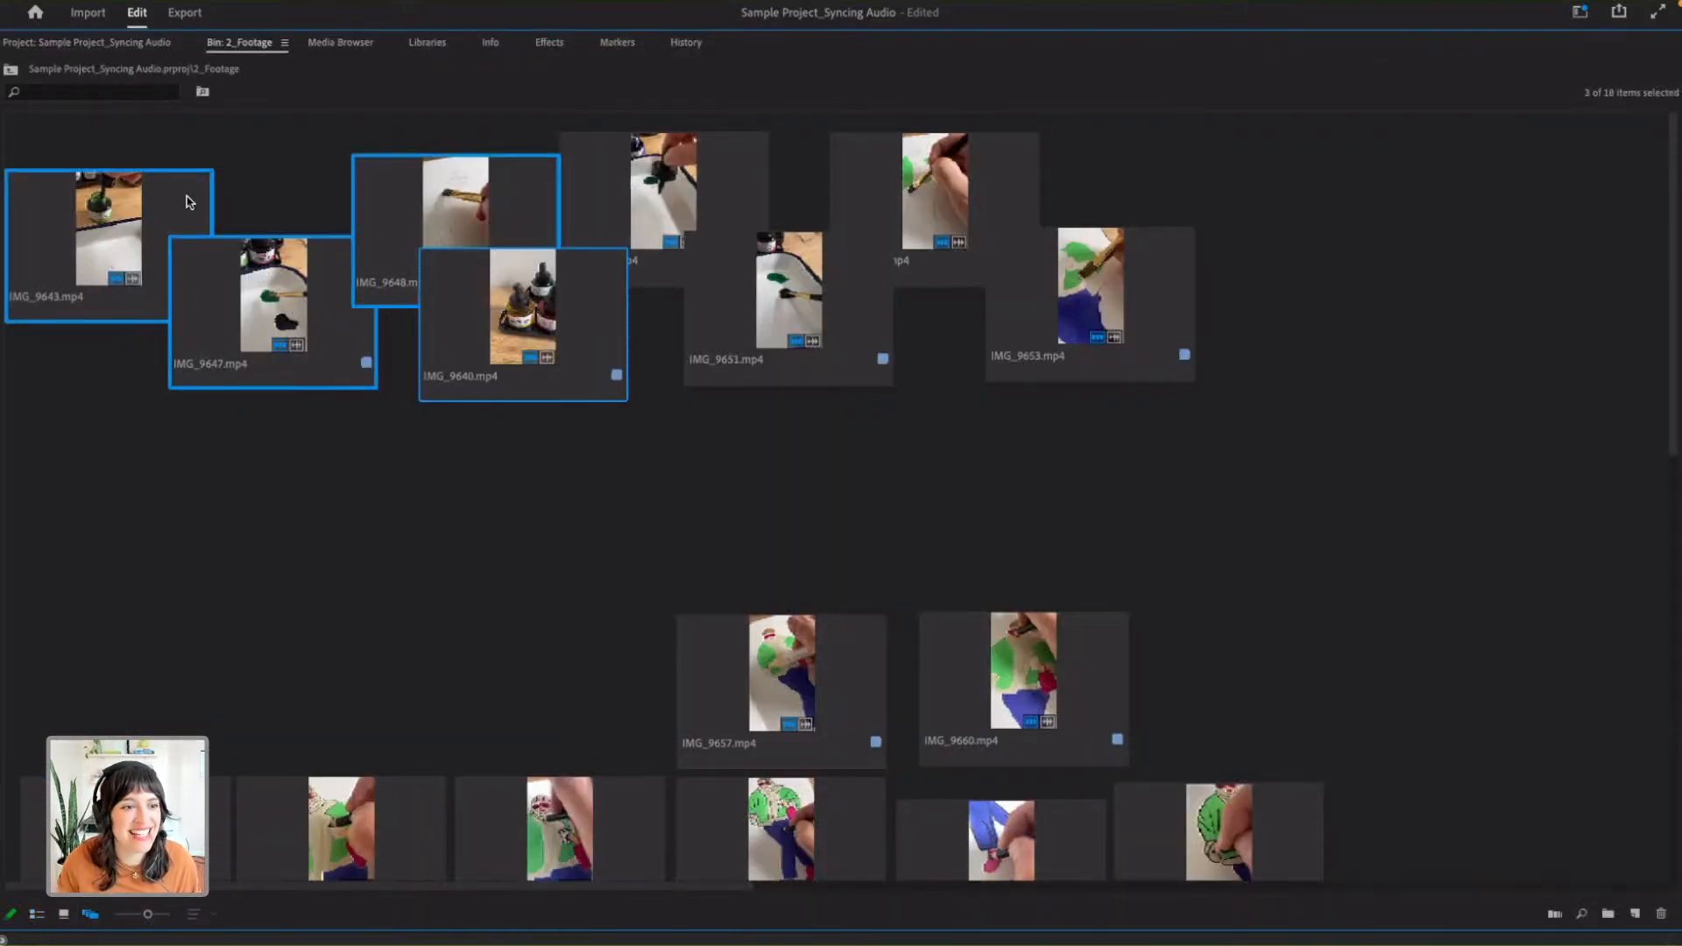
- Select the eight upper clips in zigzag order: IMG_9643, IMG_9647, IMG_9648, IMG_9640, IMG_9644, IMG_9651, IMG_9652 and IMG_9653
{"action": "left_click", "coordinate": [108, 243]}
{"action": "left_click", "coordinate": [272, 350], "text": "super"}
{"action": "left_click", "coordinate": [522, 210], "text": "super"}
{"action": "left_click", "coordinate": [565, 372], "text": "super"}
{"action": "left_click", "coordinate": [690, 207], "text": "super"}
{"action": "left_click", "coordinate": [789, 298], "text": "super"}
{"action": "left_click", "coordinate": [963, 212], "text": "super"}
{"action": "left_click", "coordinate": [1095, 350], "text": "super"}
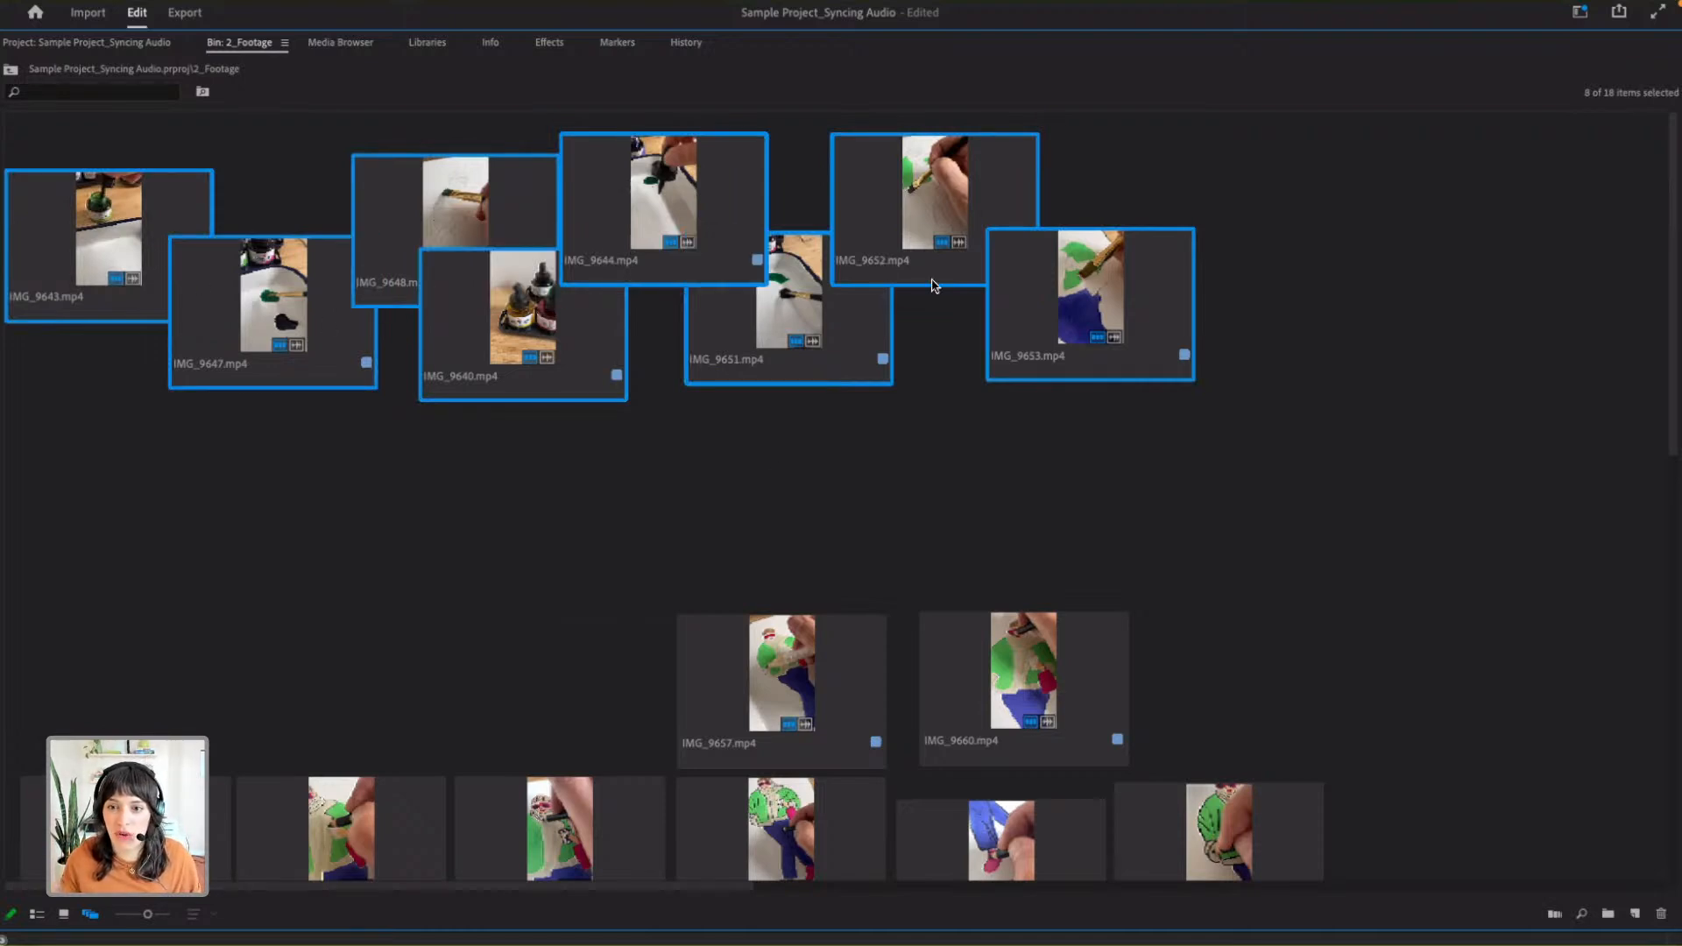
- Add the lower clips from IMG_9657.mp4 and IMG_9660.mp4 through IMG_9667.mp4 to the current selection
{"action": "scroll", "coordinate": [1064, 363], "scroll_direction": "down", "scroll_amount": 3}
{"action": "left_click", "coordinate": [815, 449], "text": "shift"}
{"action": "left_click", "coordinate": [955, 471], "text": "shift"}
{"action": "left_click", "coordinate": [165, 627], "text": "shift"}
{"action": "left_click", "coordinate": [545, 634], "text": "super"}
{"action": "left_click", "coordinate": [810, 638], "text": "super"}
{"action": "left_click", "coordinate": [999, 653], "text": "super"}
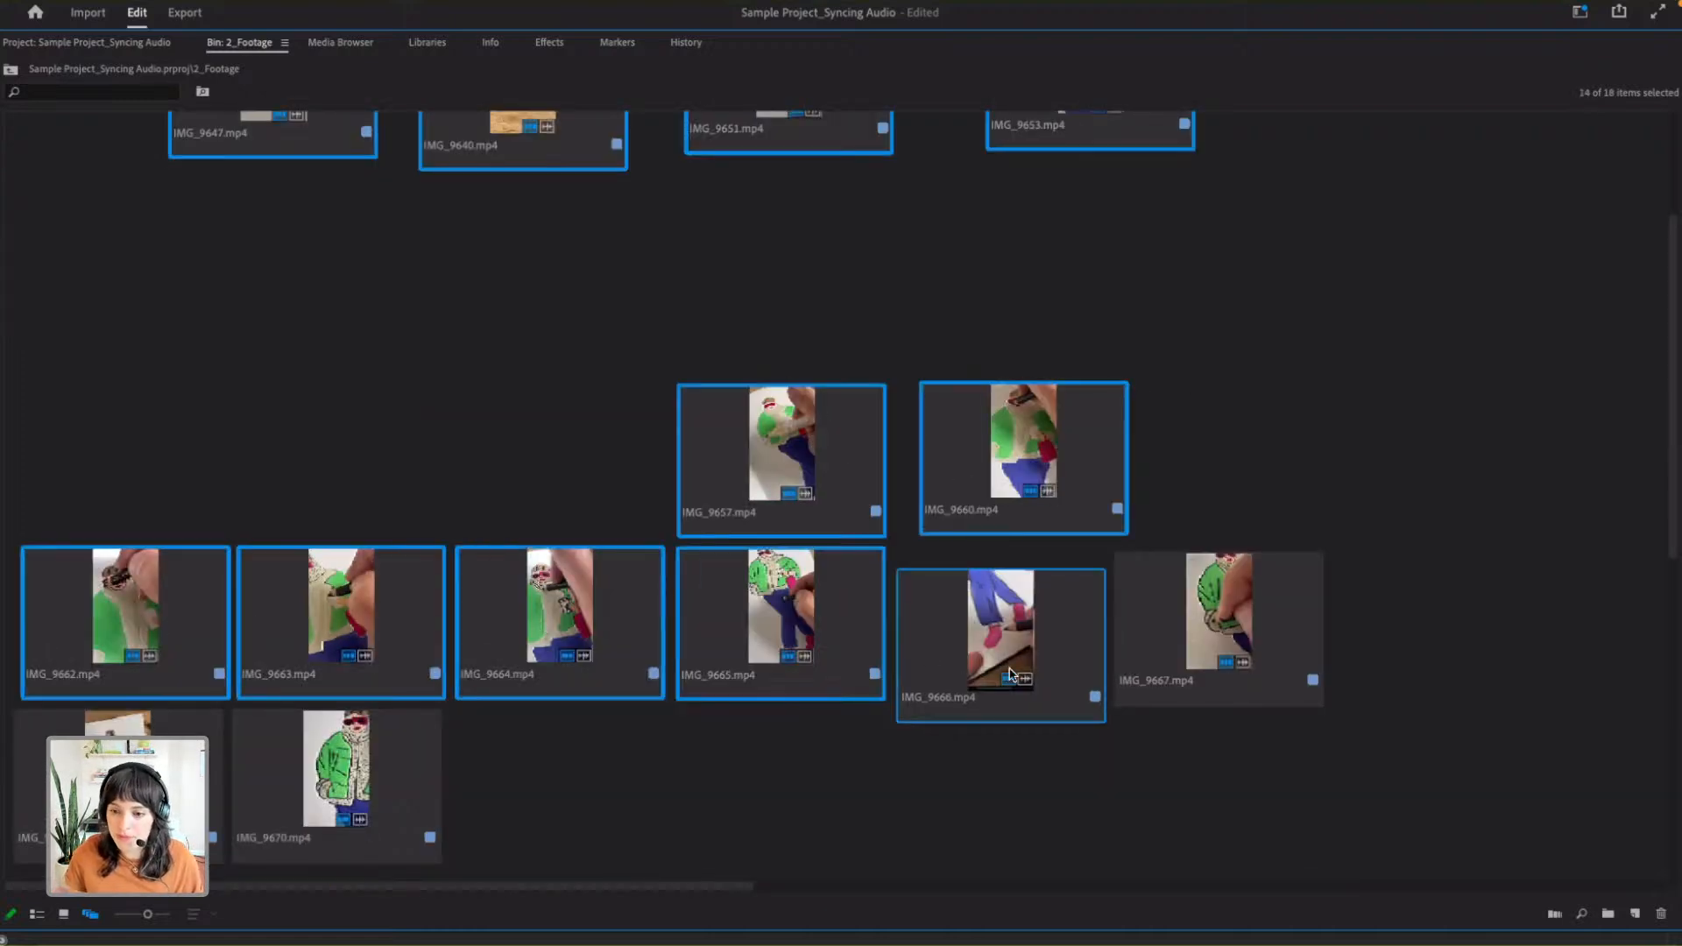
{"action": "left_click", "coordinate": [1206, 665], "text": "super"}
- Reselect the eight upper clips in story order, beginning with IMG_9643.mp4 and ending with IMG_9653.mp4
{"action": "scroll", "coordinate": [308, 310], "scroll_direction": "up", "scroll_amount": 3}
{"action": "left_click", "coordinate": [123, 435]}
{"action": "left_click", "coordinate": [130, 282]}
{"action": "left_click", "coordinate": [263, 333], "text": "super"}
{"action": "left_click", "coordinate": [389, 280], "text": "super"}
{"action": "left_click", "coordinate": [543, 337], "text": "super"}
{"action": "left_click", "coordinate": [602, 266], "text": "super"}
{"action": "left_click", "coordinate": [815, 342], "text": "super"}
{"action": "left_click", "coordinate": [1026, 259], "text": "super"}
{"action": "left_click", "coordinate": [1139, 337], "text": "super"}
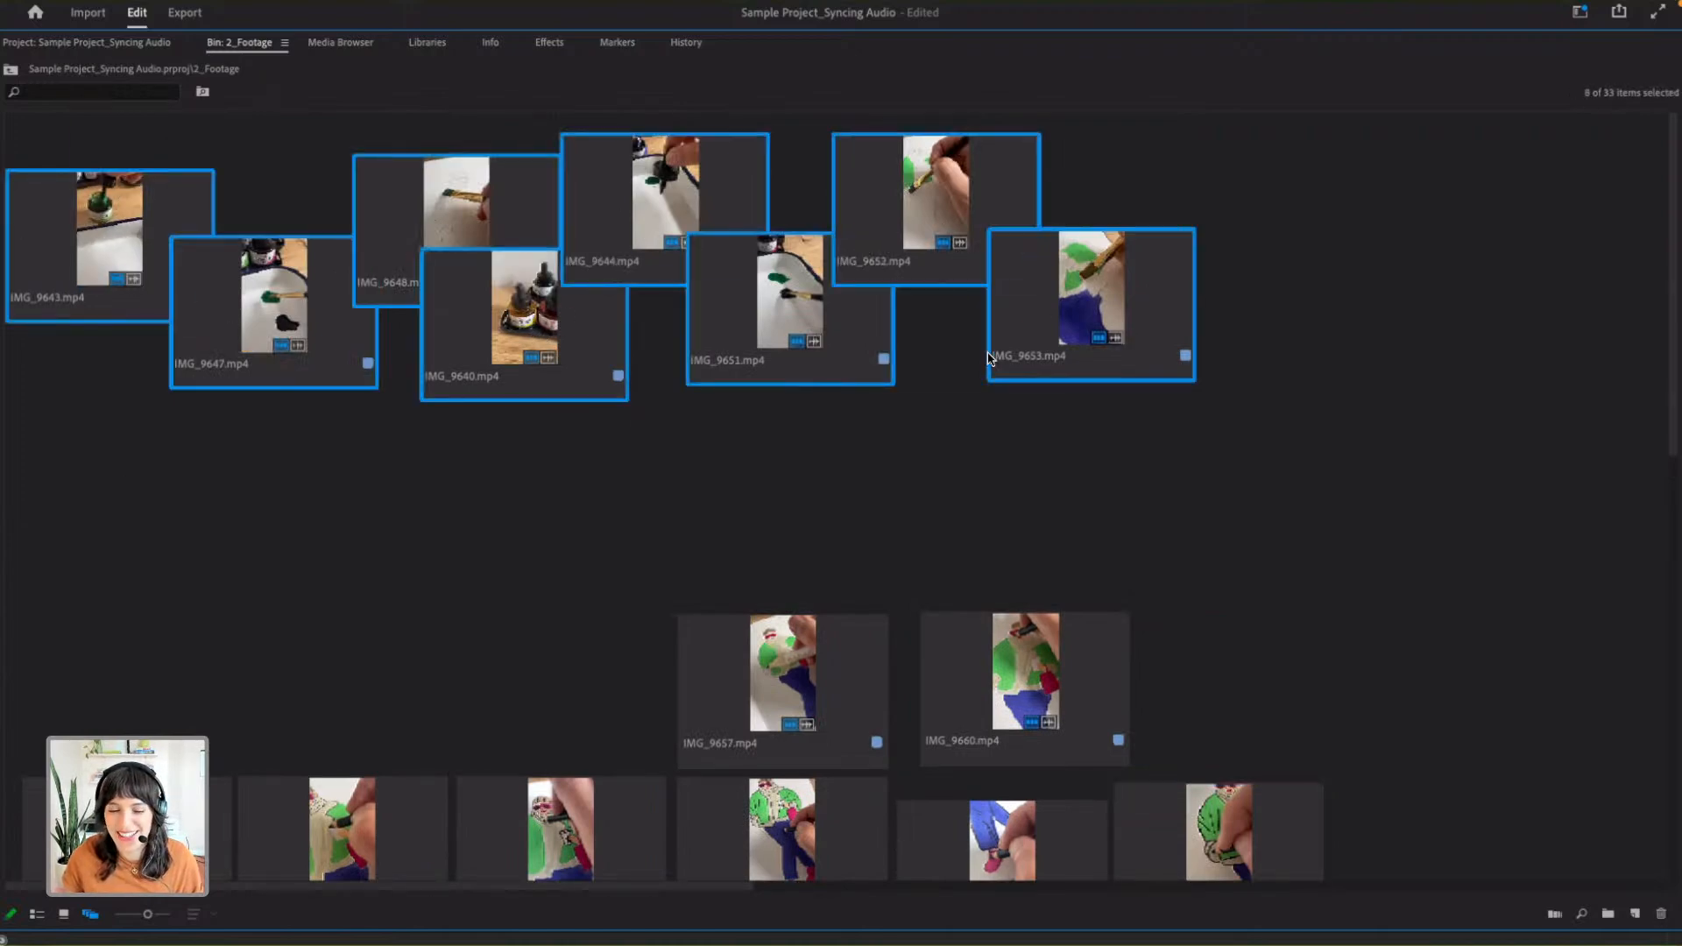
- Extend the selection with the ten lower clips, from IMG_9657.mp4 and IMG_9660.mp4 through IMG_9668.mp4 and IMG_9670.mp4
{"action": "scroll", "coordinate": [994, 359], "scroll_direction": "down", "scroll_amount": 5}
{"action": "left_click", "coordinate": [821, 191], "text": "super"}
{"action": "left_click", "coordinate": [1025, 171], "text": "super"}
{"action": "left_click", "coordinate": [351, 325], "text": "super"}
{"action": "left_click", "coordinate": [140, 333], "text": "super"}
{"action": "left_click", "coordinate": [592, 352], "text": "super"}
{"action": "left_click", "coordinate": [713, 344], "text": "super"}
{"action": "left_click", "coordinate": [944, 346], "text": "super"}
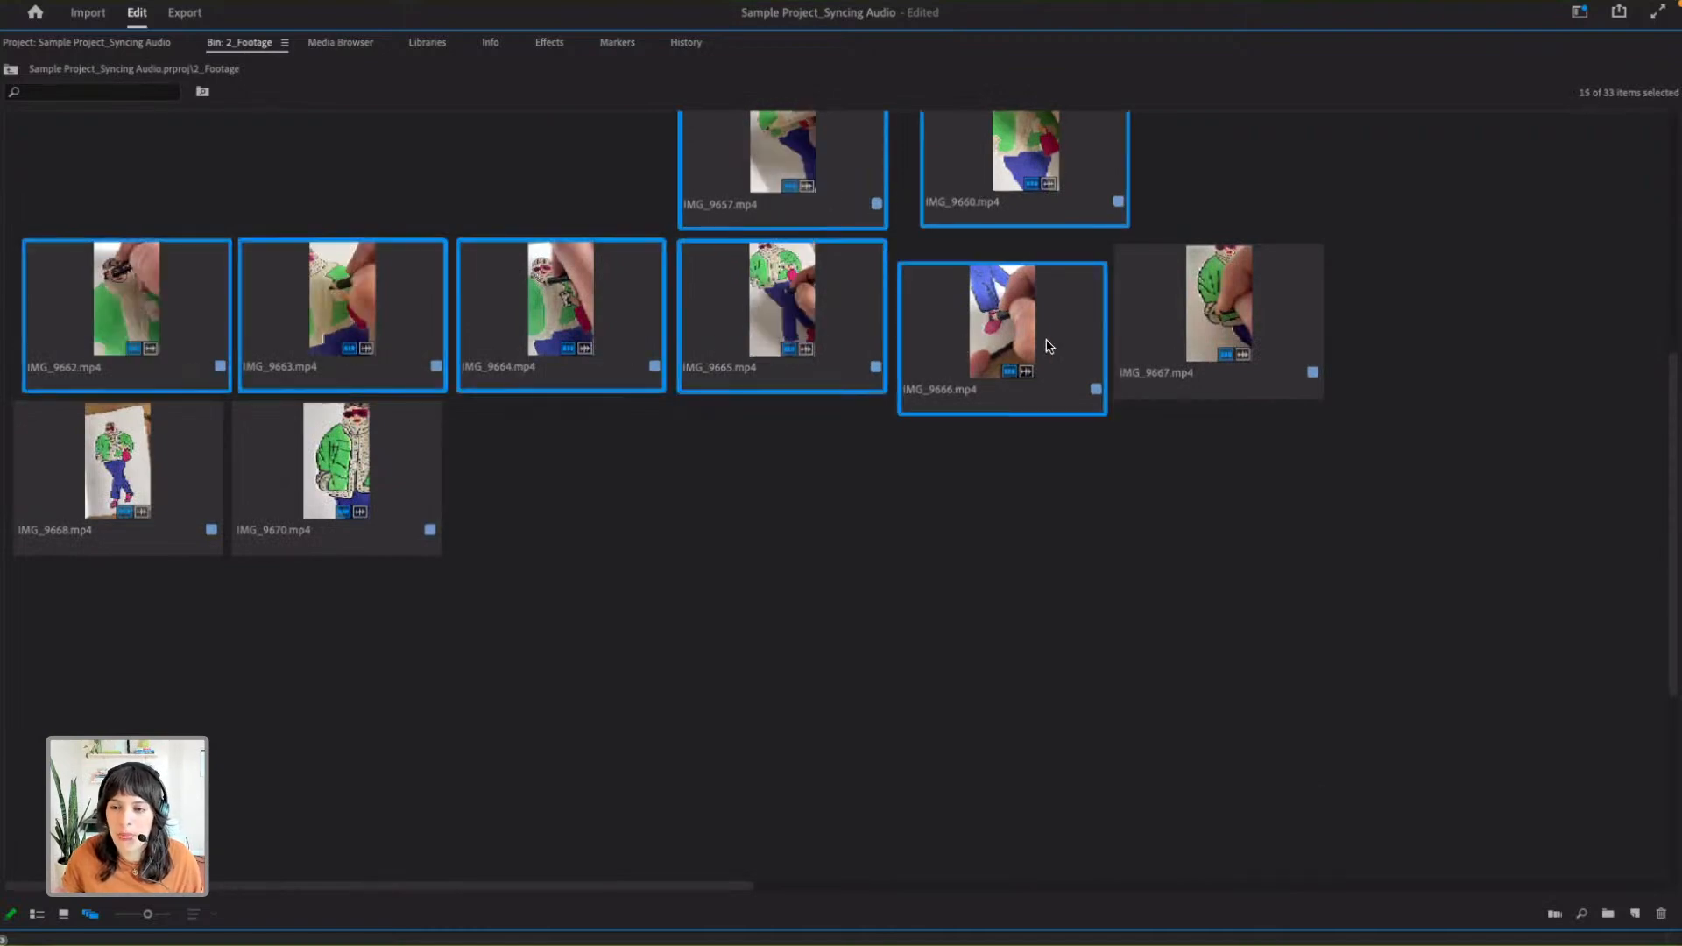
{"action": "left_click", "coordinate": [1207, 320], "text": "super"}
{"action": "left_click", "coordinate": [166, 490], "text": "super"}
{"action": "left_click", "coordinate": [372, 484], "text": "super"}
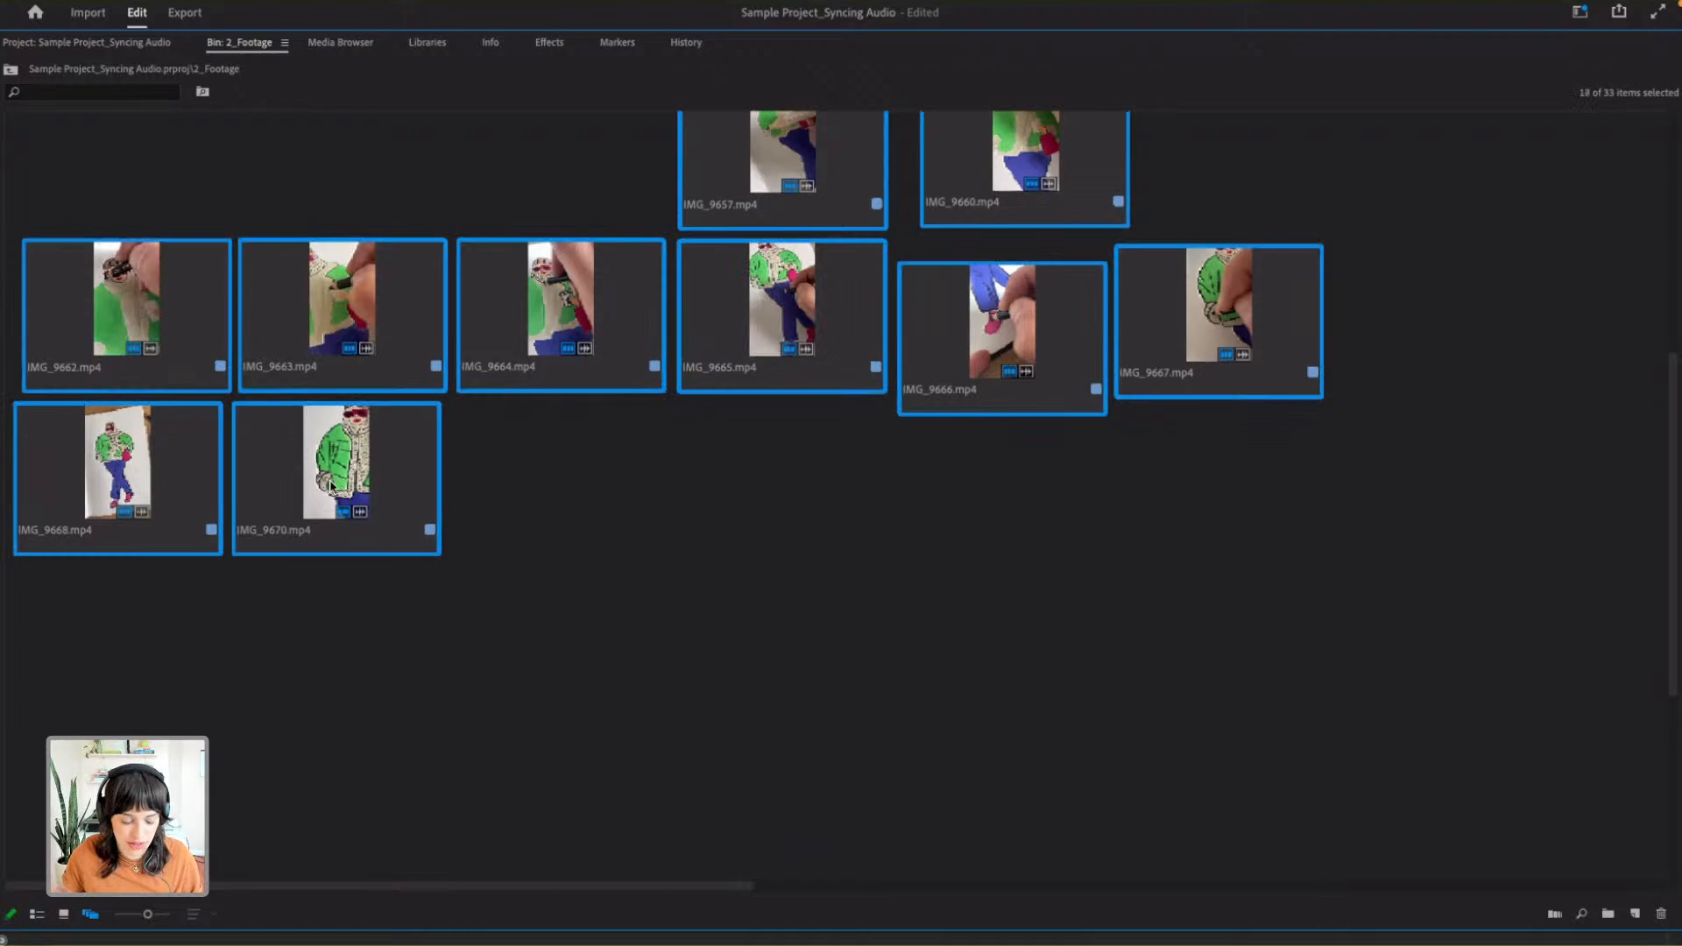
- Restore the normal panel layout, show the footage bin in List View and select all its clips for Automate To Sequence
{"action": "scroll", "coordinate": [315, 487], "scroll_direction": "up", "scroll_amount": 4}
{"action": "key", "text": "grave"}
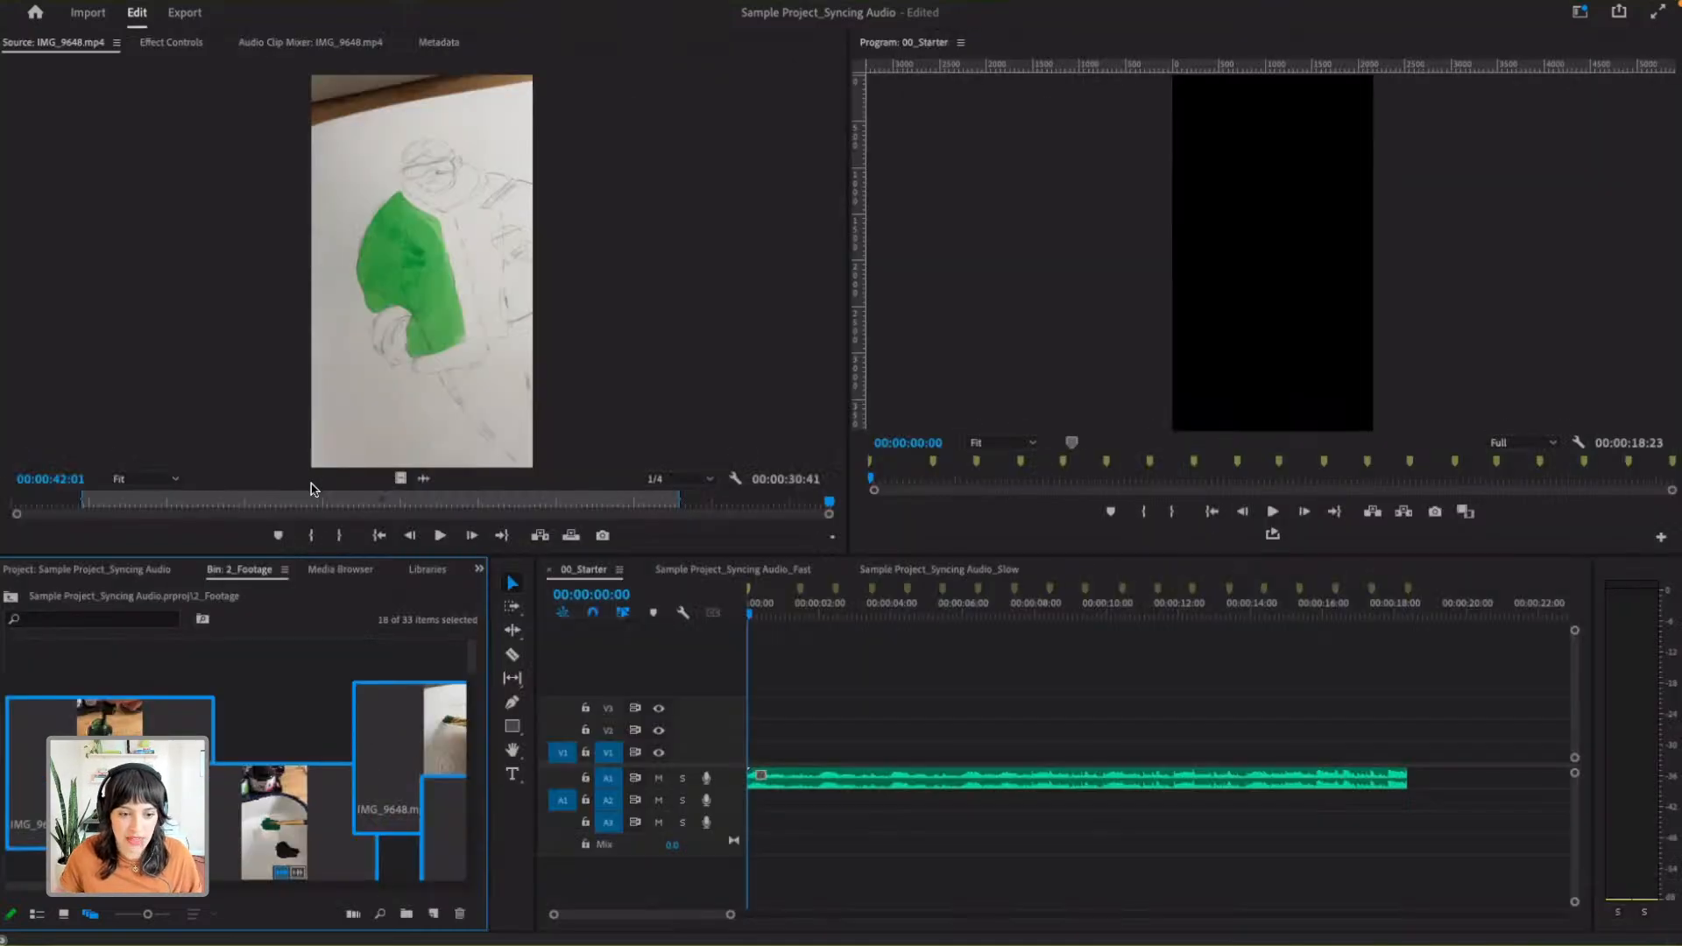
{"action": "left_click", "coordinate": [35, 915]}
{"action": "key", "text": "super+a"}
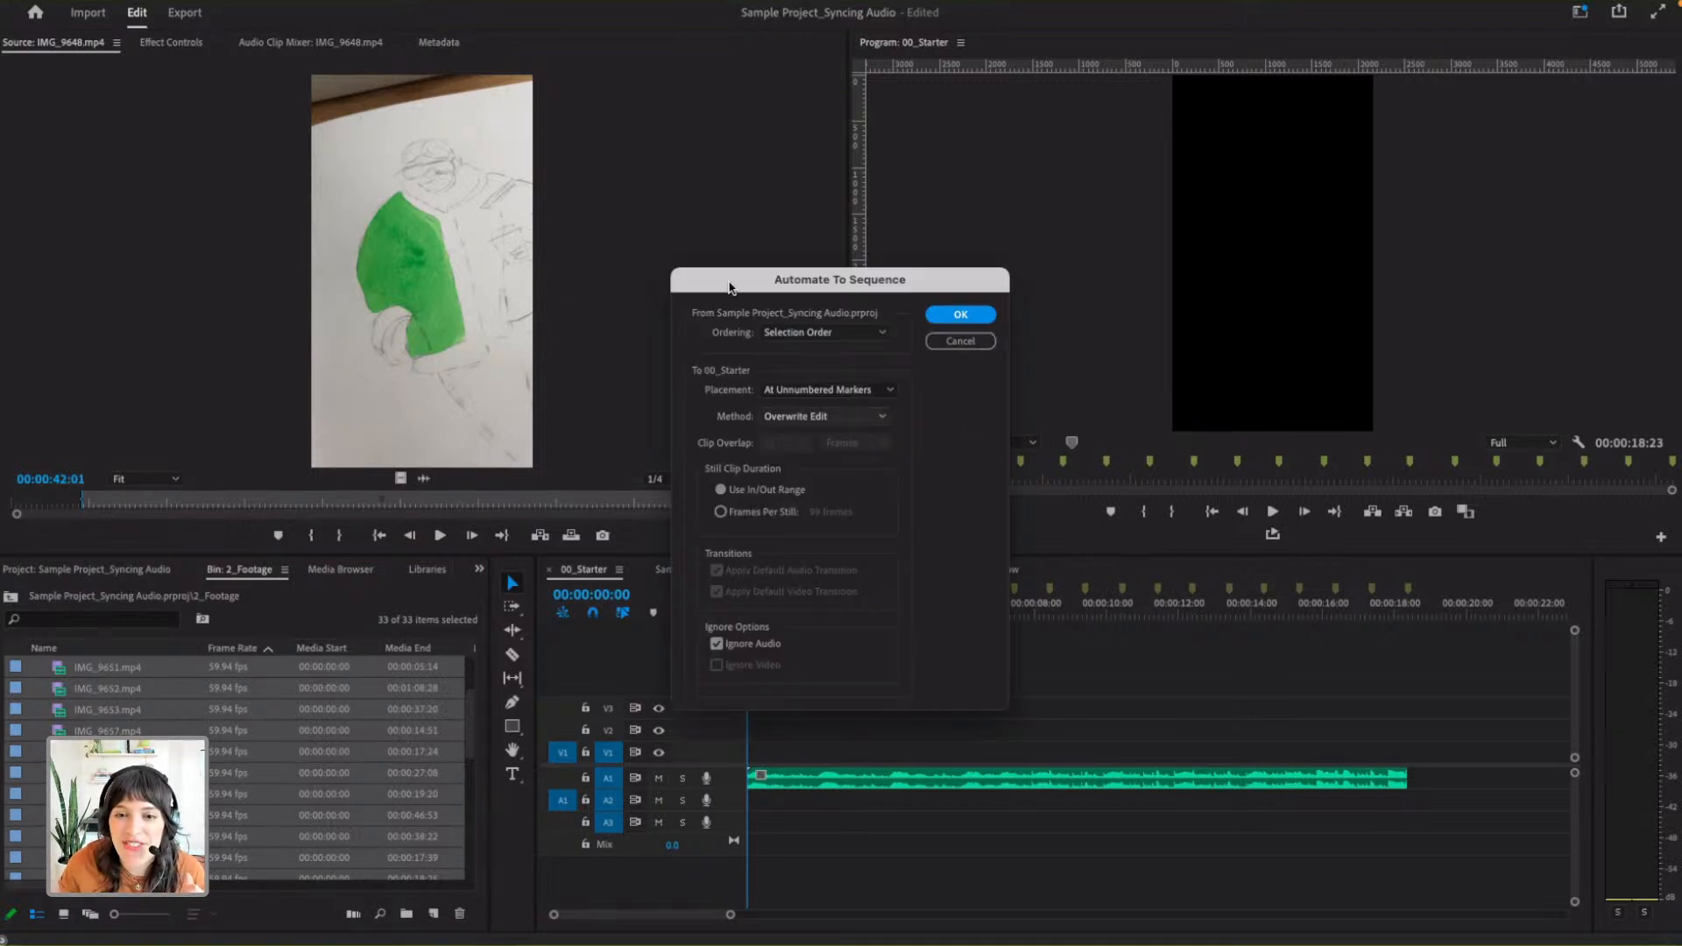
- Set Automate To Sequence to use Selection Order with placement At Unnumbered Markers
{"action": "left_click_drag", "start_coordinate": [728, 283], "coordinate": [734, 173]}
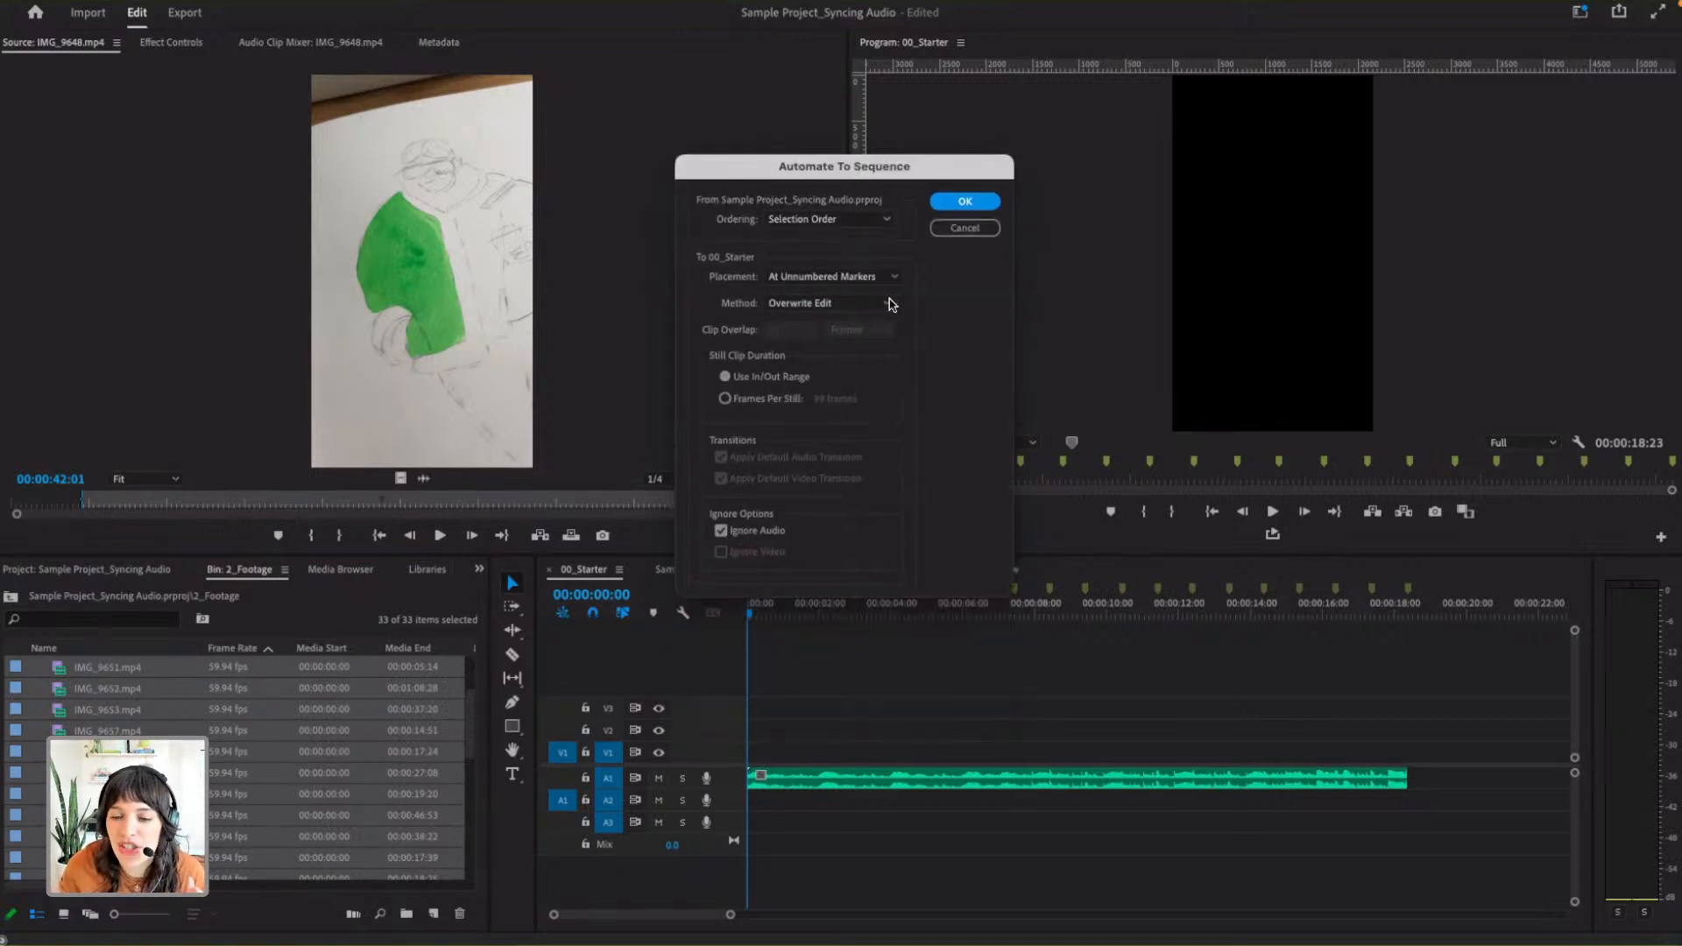
{"action": "left_click", "coordinate": [830, 219]}
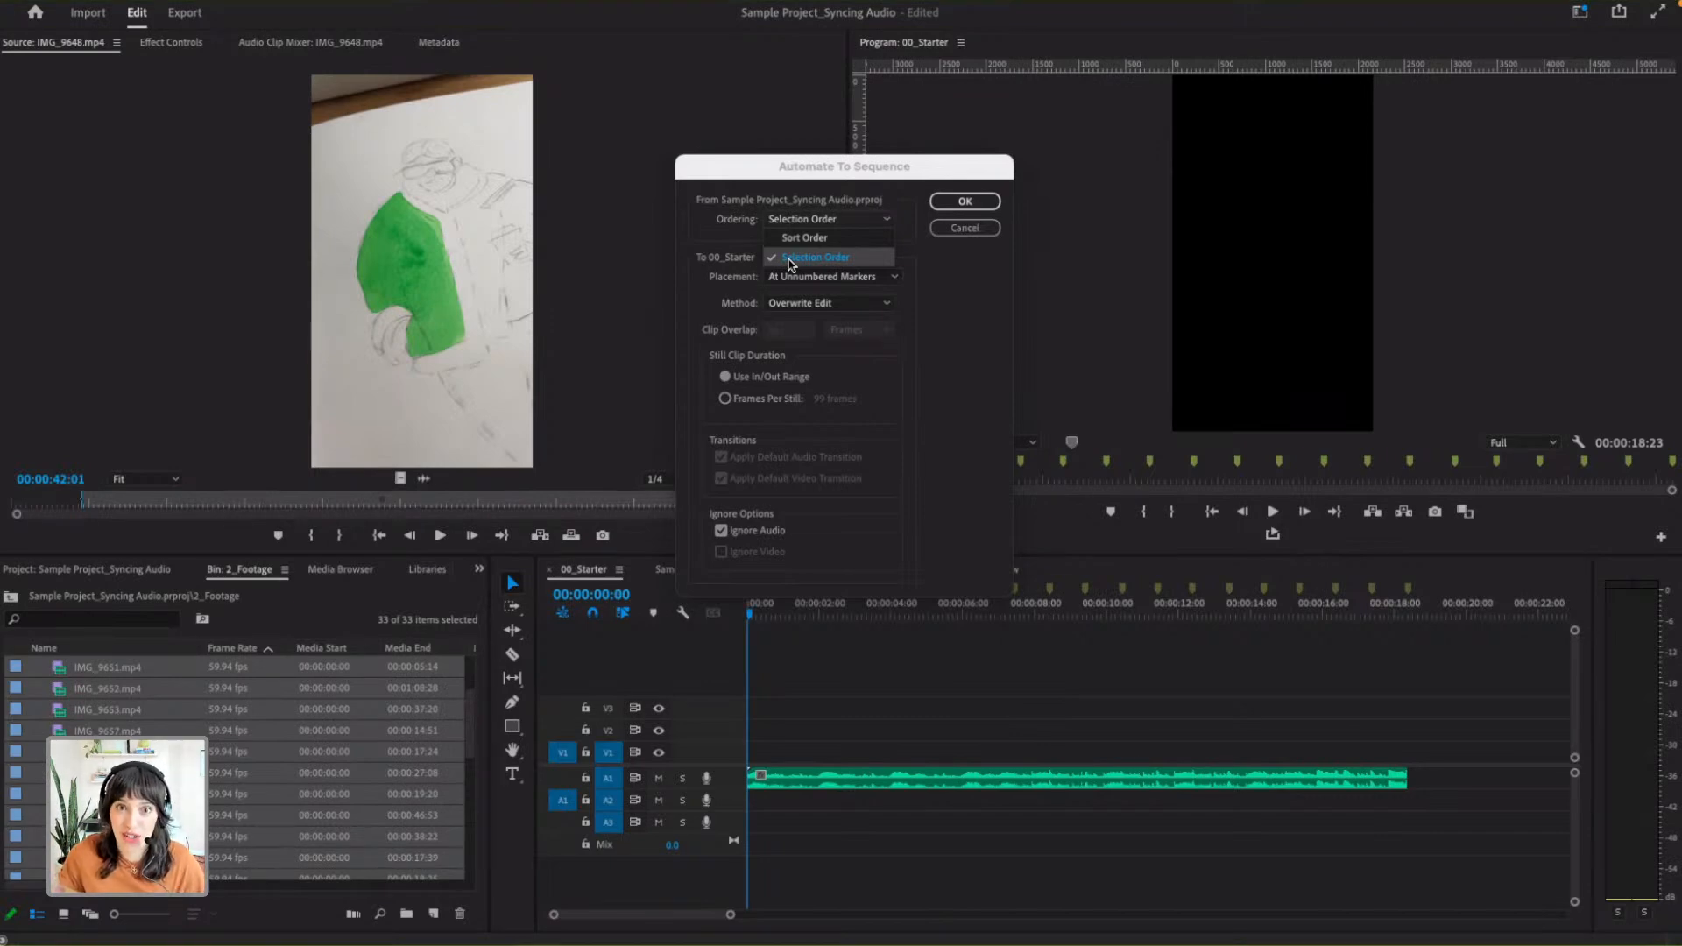
{"action": "left_click", "coordinate": [790, 260]}
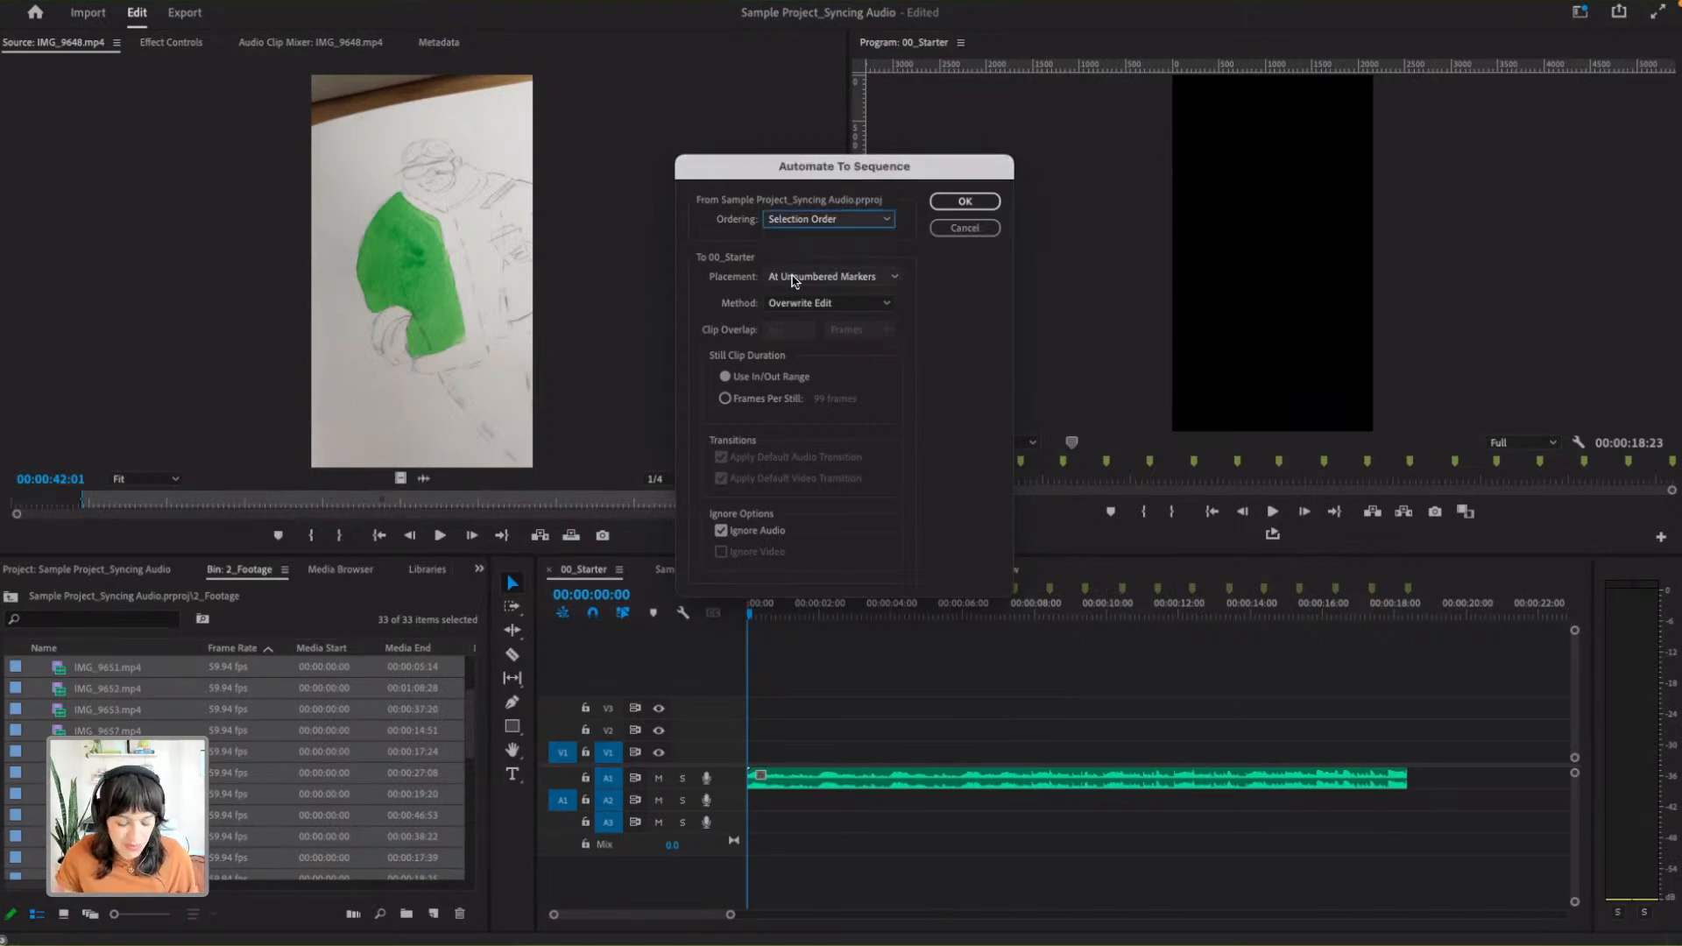
{"action": "left_click", "coordinate": [815, 278]}
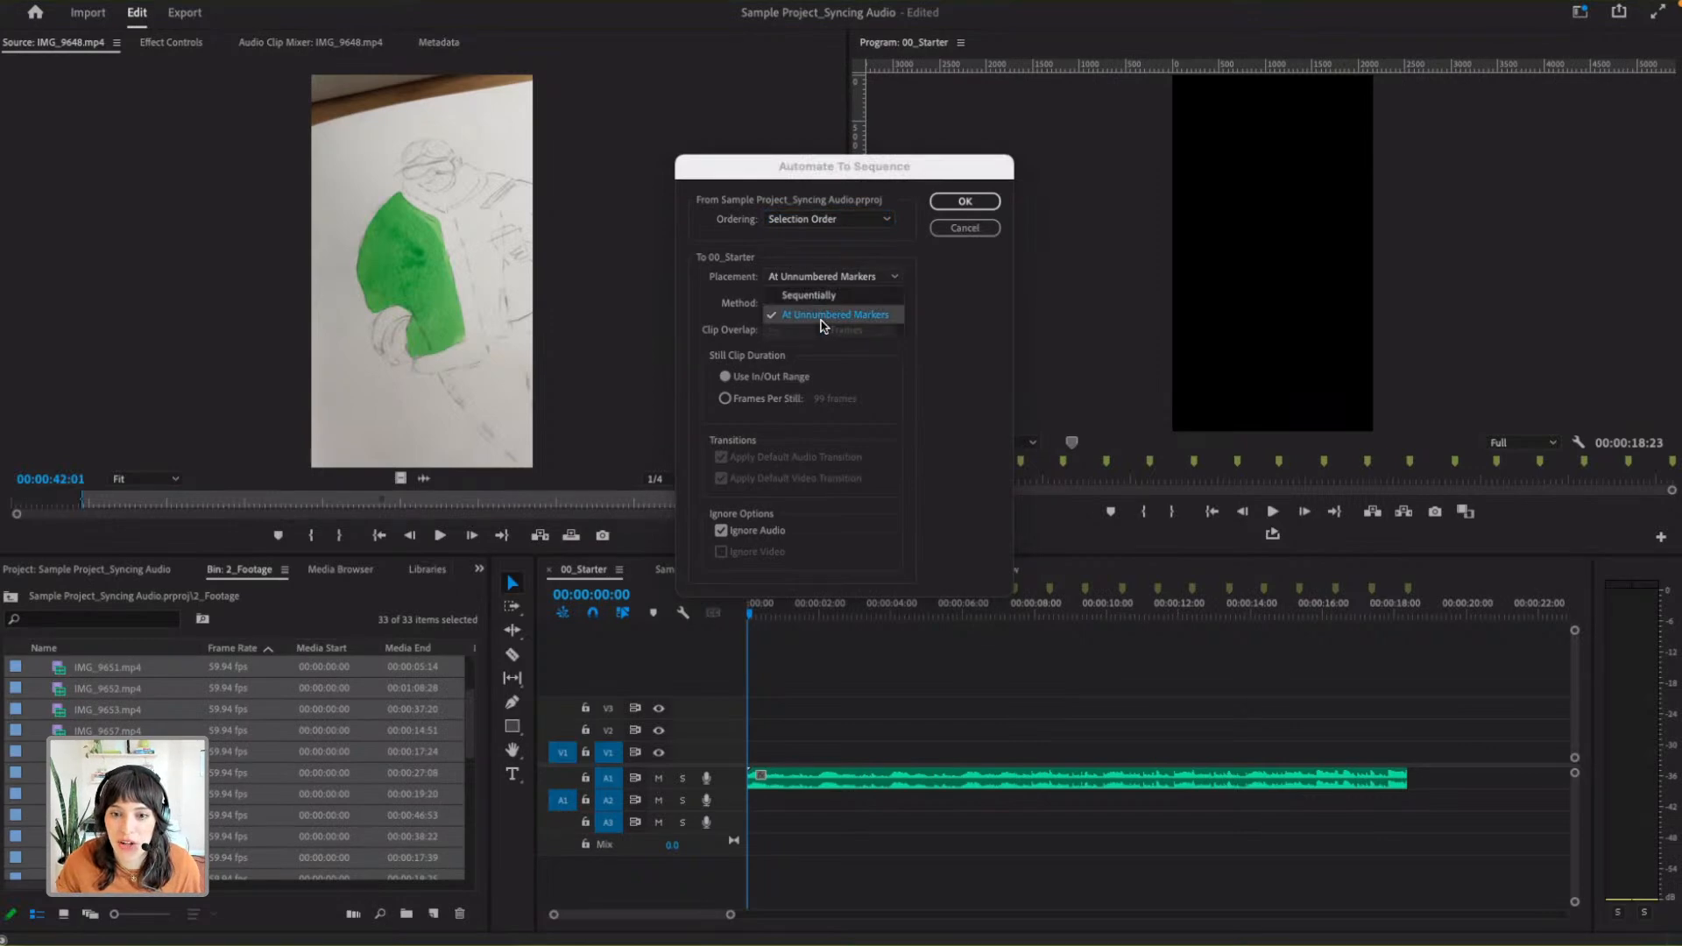
{"action": "left_click", "coordinate": [825, 321]}
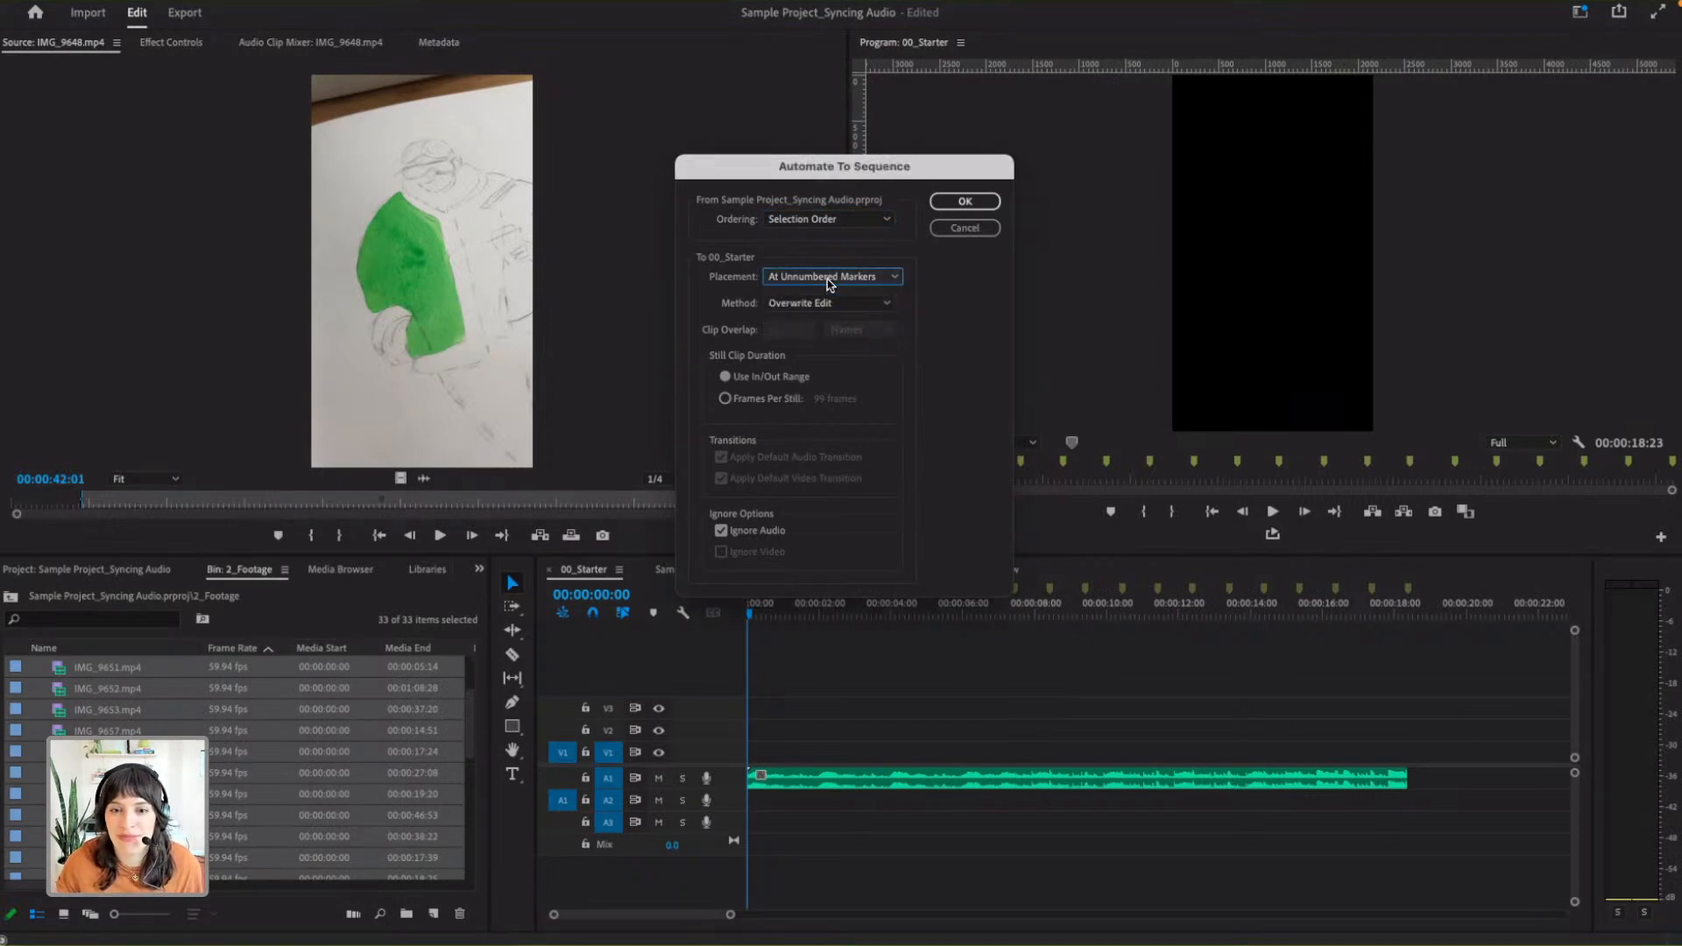
{"action": "left_click", "coordinate": [829, 278]}
{"action": "left_click", "coordinate": [939, 333]}
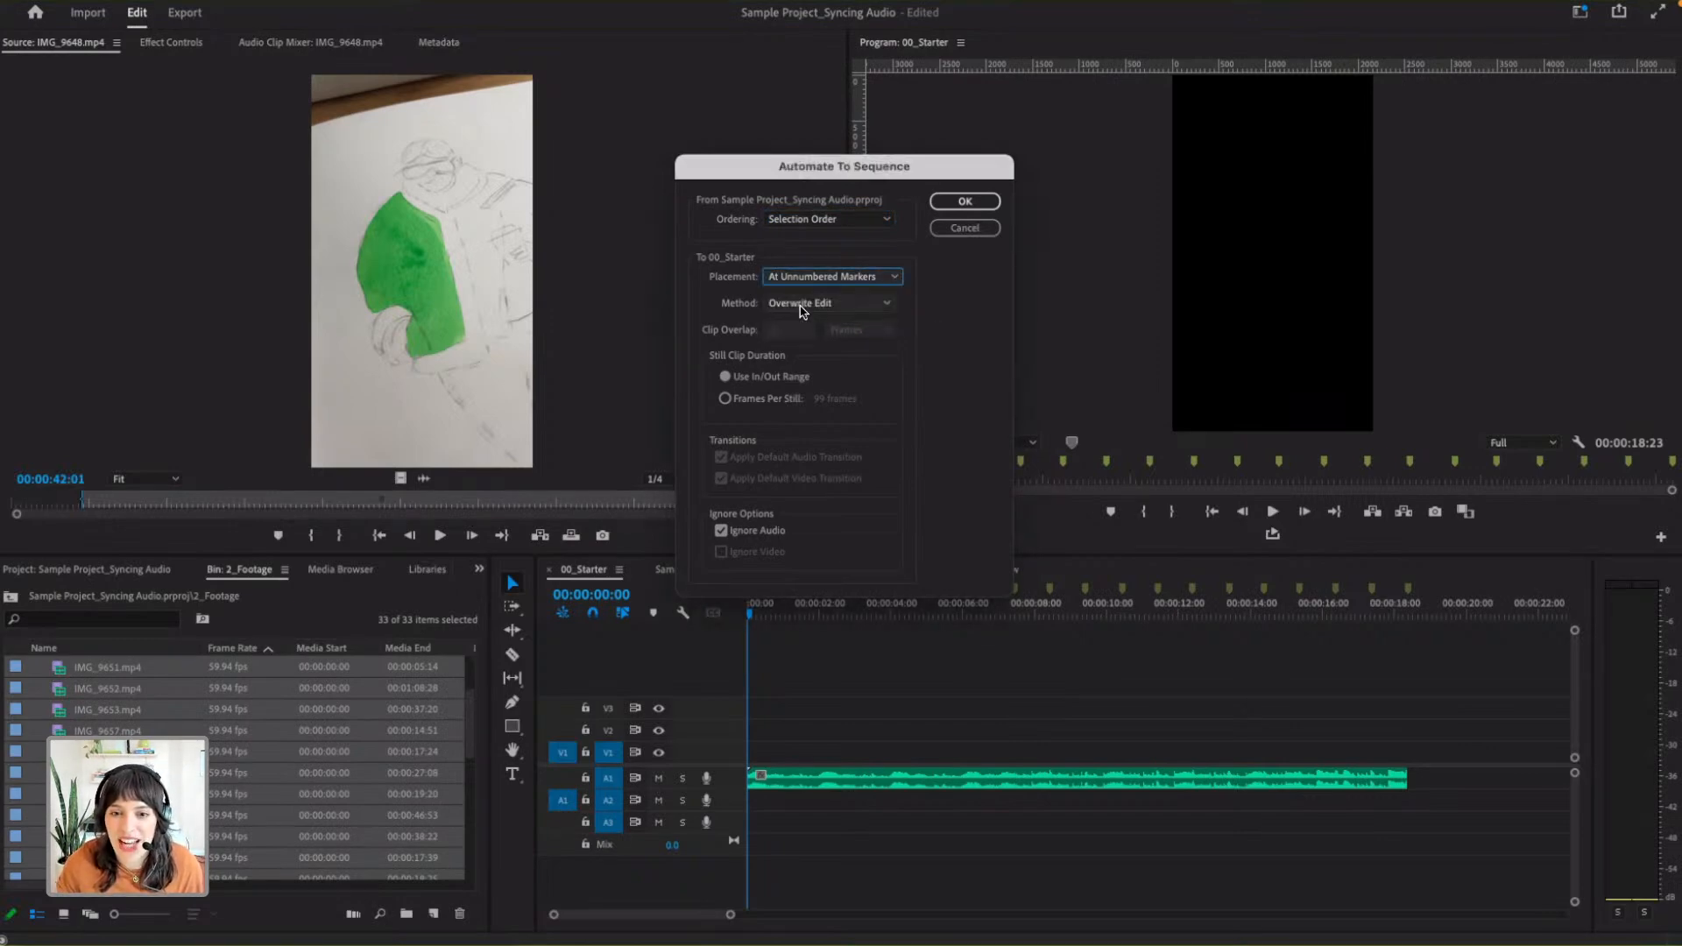
- Keep the method at Overwrite Edit with Ignore Audio enabled, and apply Automate To Sequence to 00_Starter
{"action": "left_click", "coordinate": [804, 306]}
{"action": "left_click", "coordinate": [819, 347]}
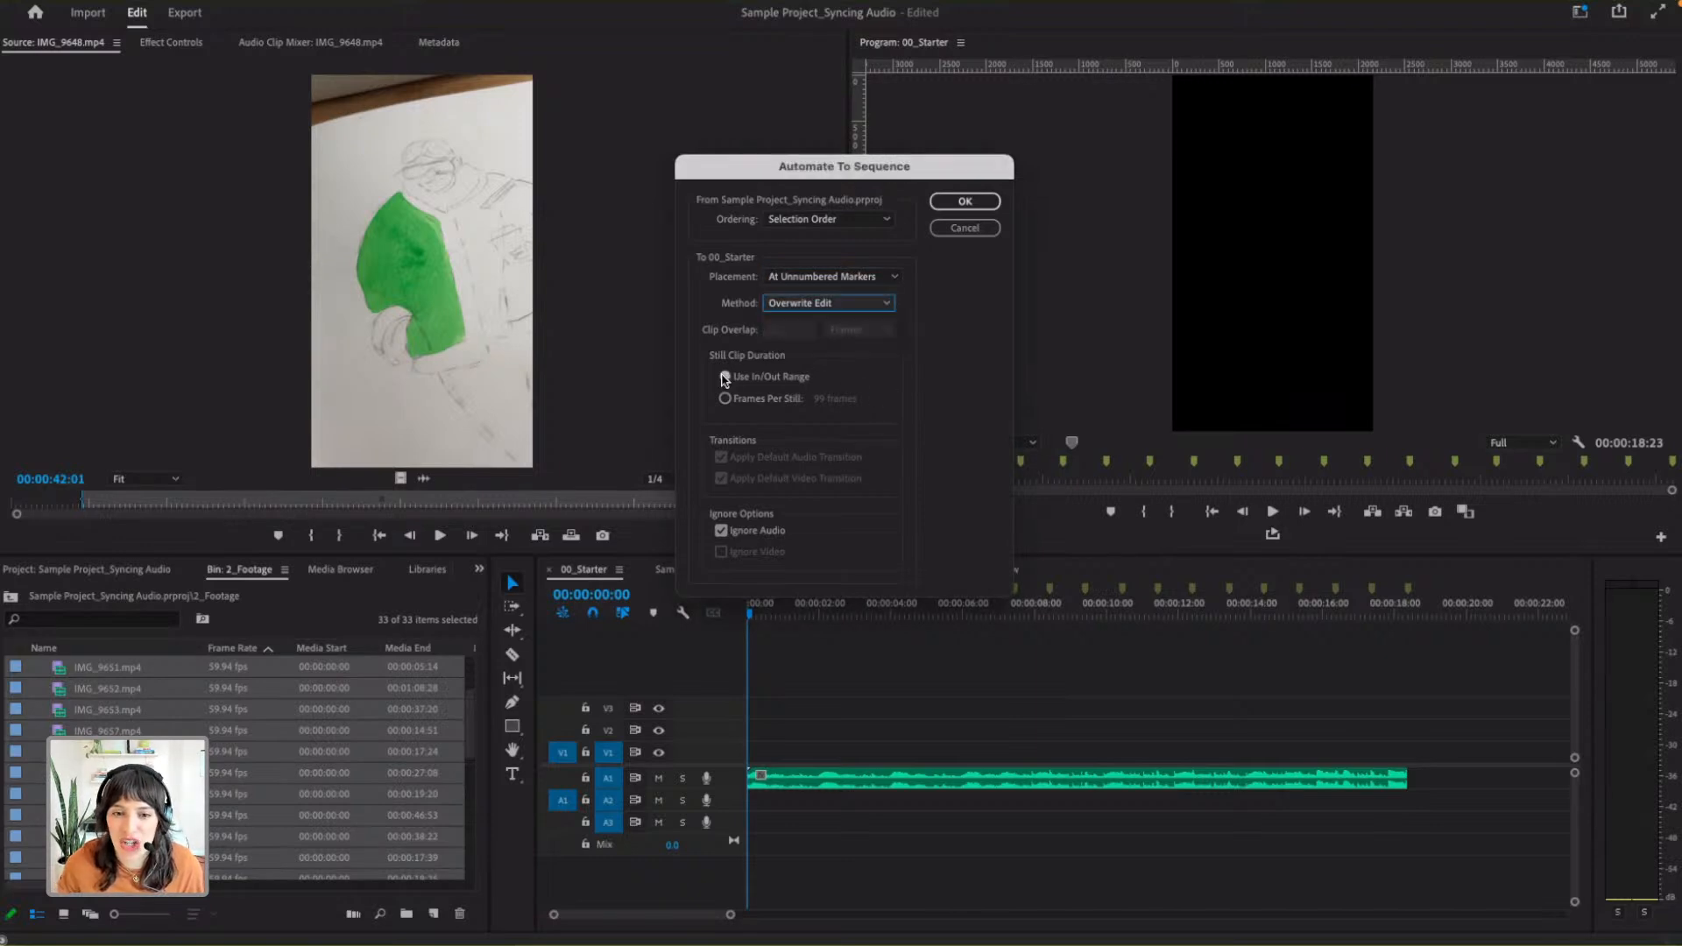
{"action": "left_click", "coordinate": [758, 533]}
{"action": "left_click", "coordinate": [913, 536]}
{"action": "left_click", "coordinate": [785, 532]}
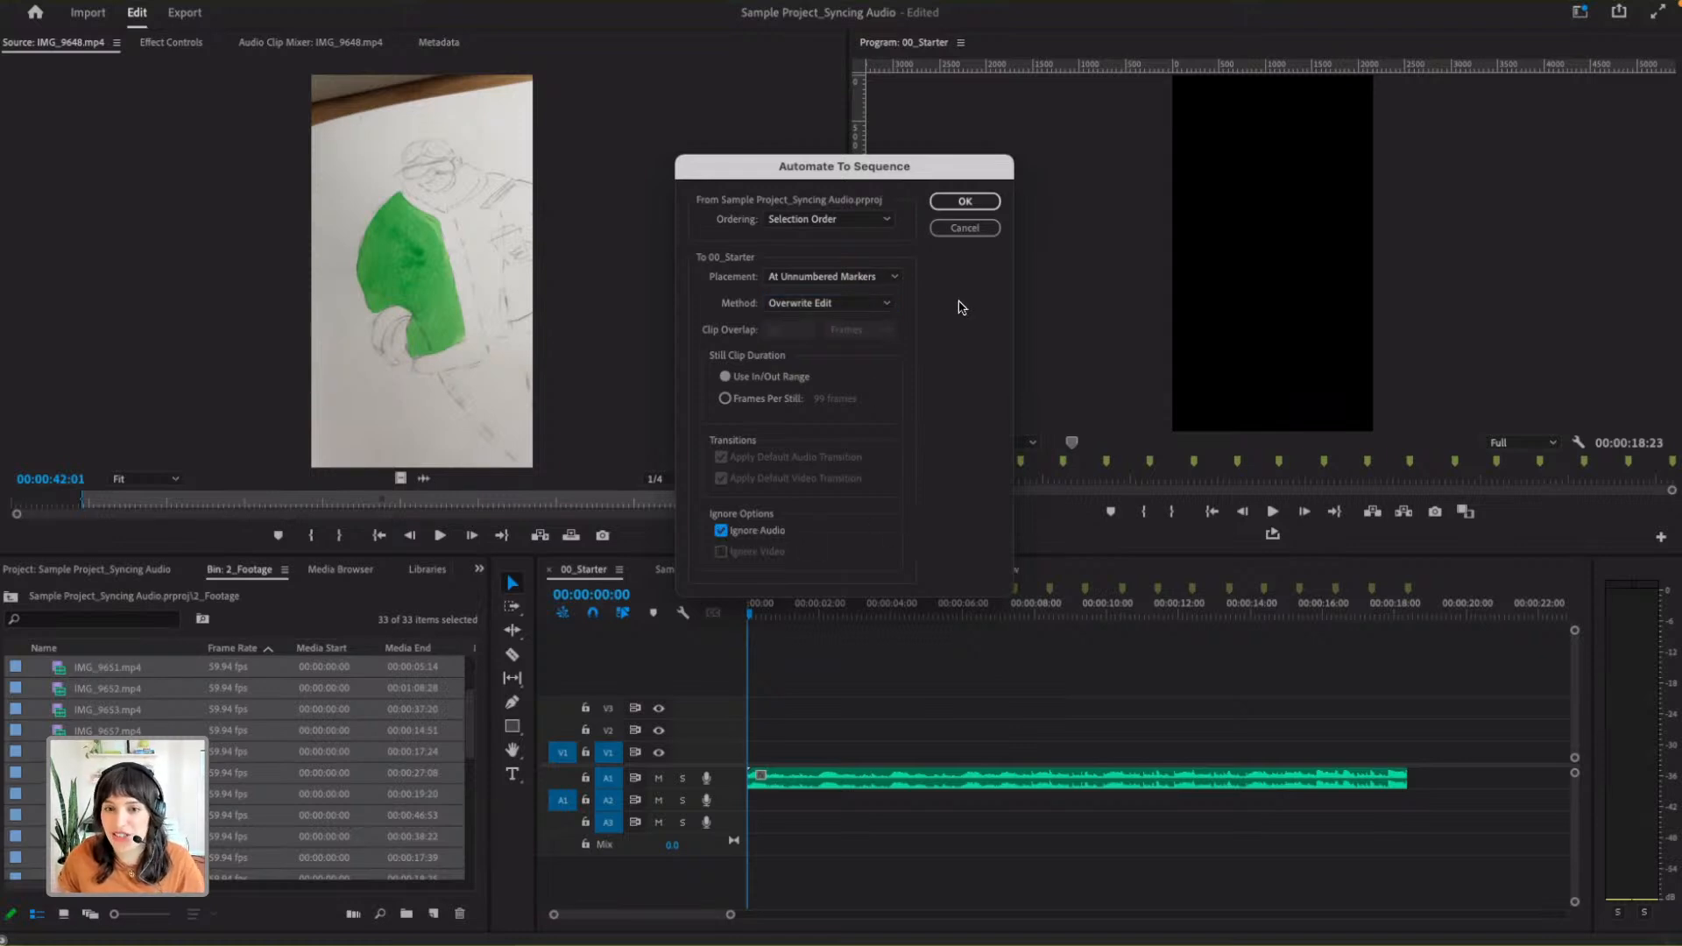
{"action": "left_click", "coordinate": [964, 201]}
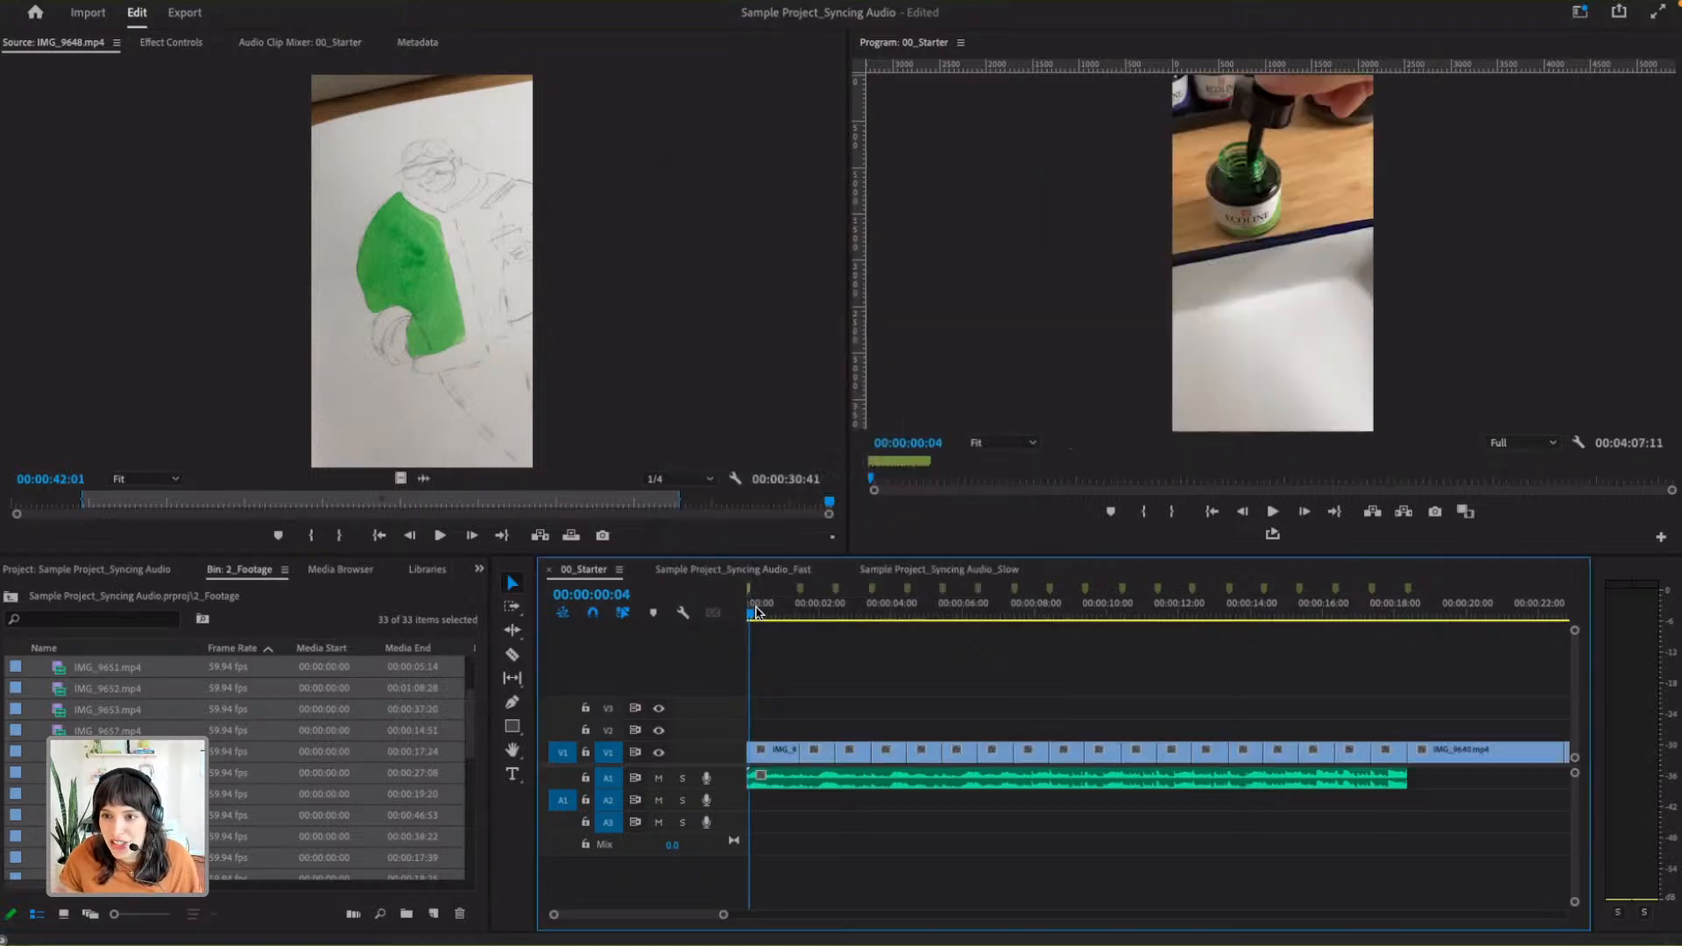
- Play 00_Starter from the beginning to check the clip cuts against the music, and return the playhead to the start
{"action": "key", "text": "space"}
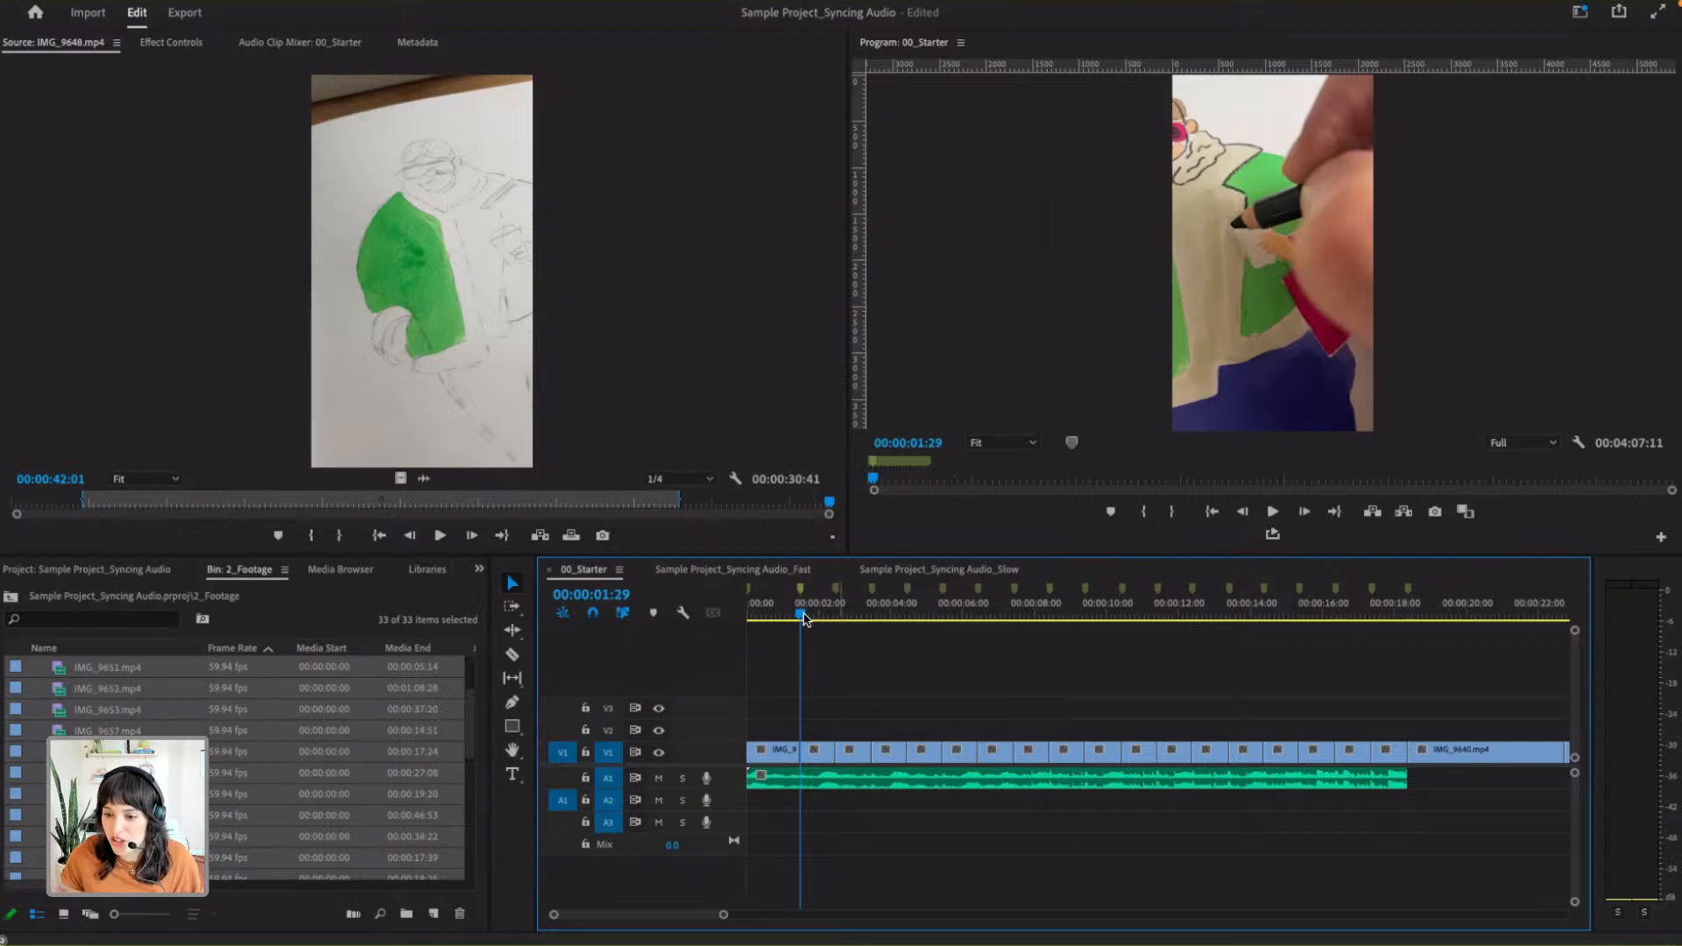
{"action": "left_click_drag", "start_coordinate": [799, 617], "coordinate": [743, 612]}
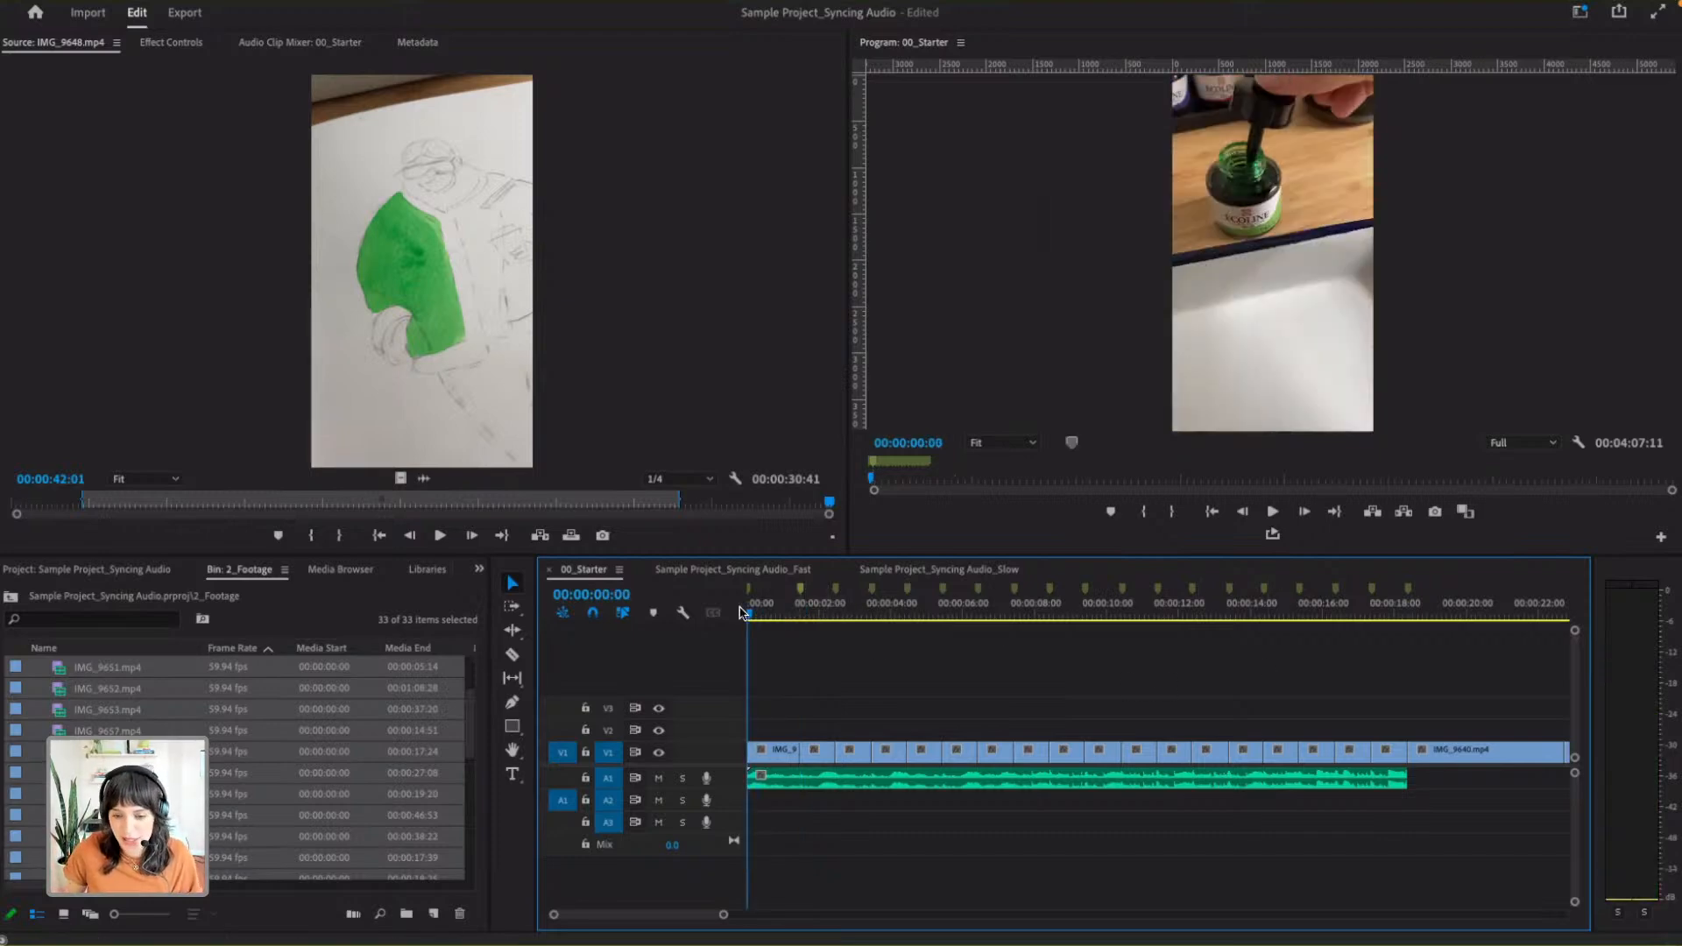
{"action": "key", "text": "space"}
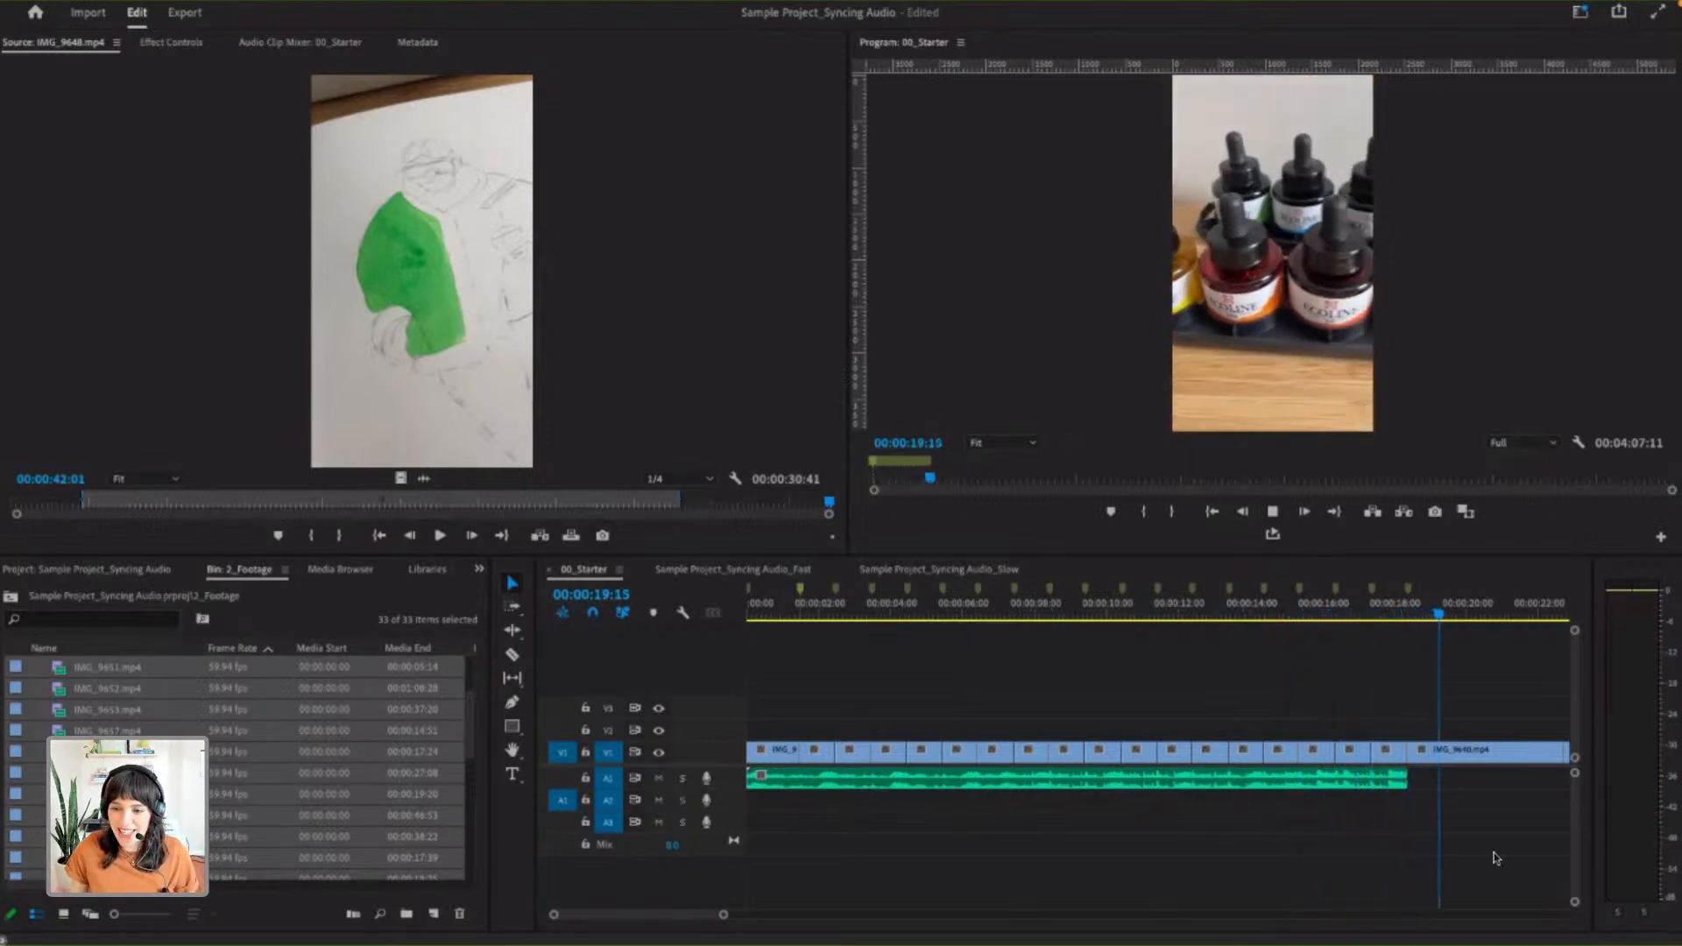
{"action": "left_click", "coordinate": [1051, 680]}
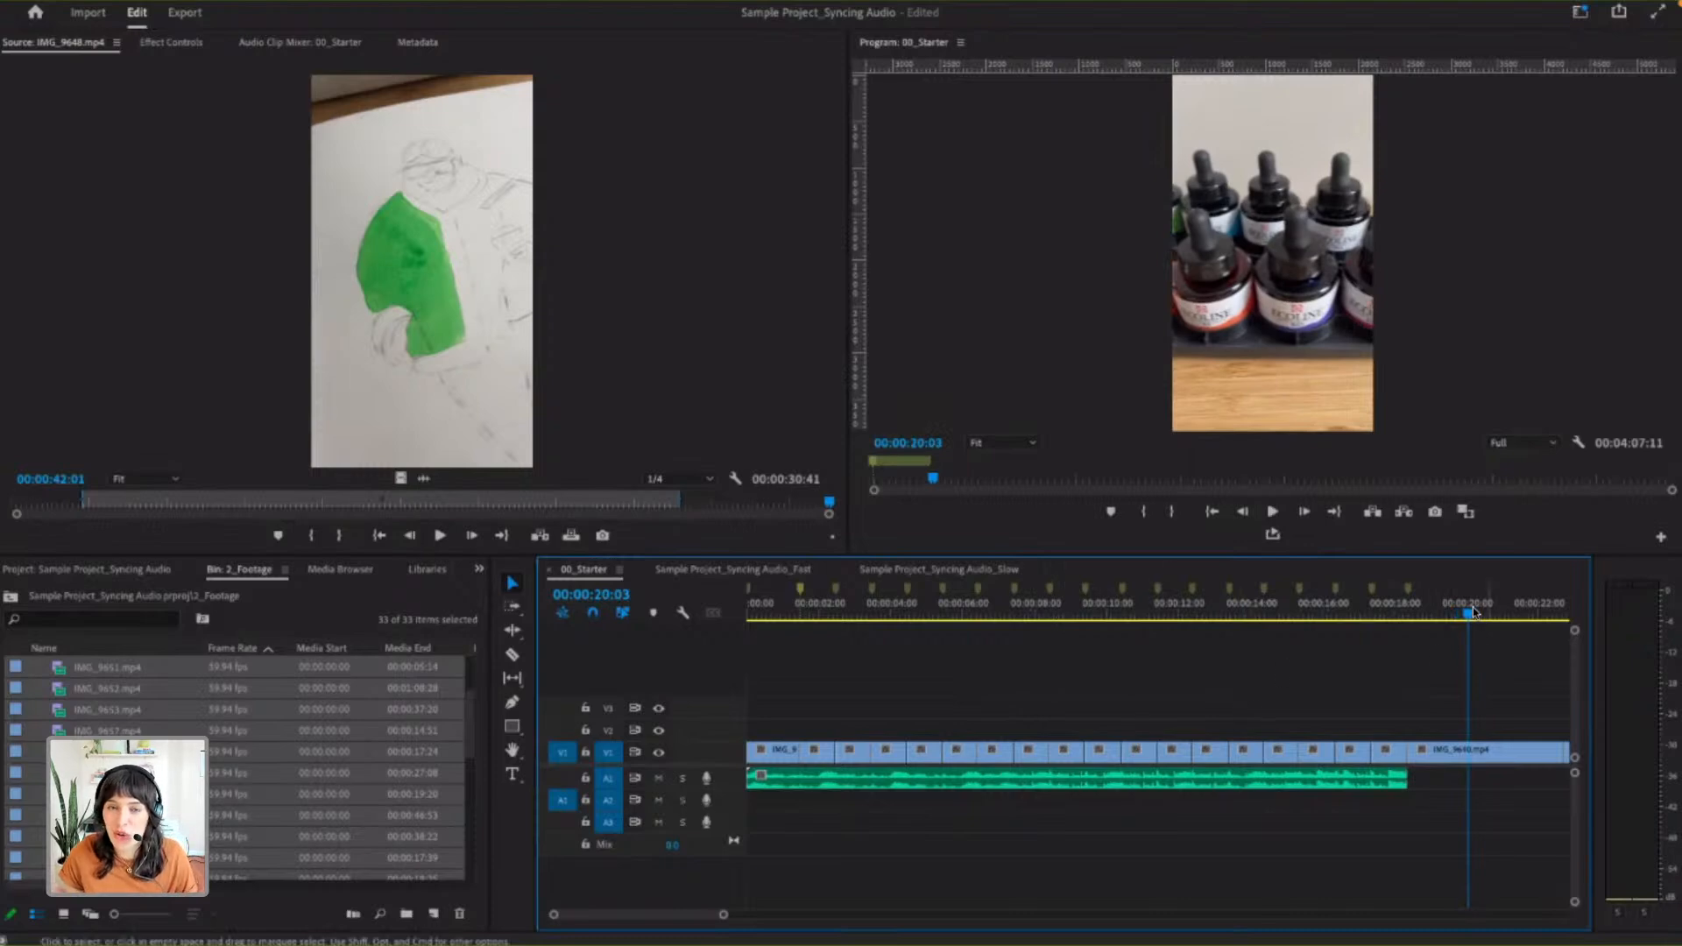
{"action": "left_click_drag", "start_coordinate": [1463, 613], "coordinate": [707, 634]}
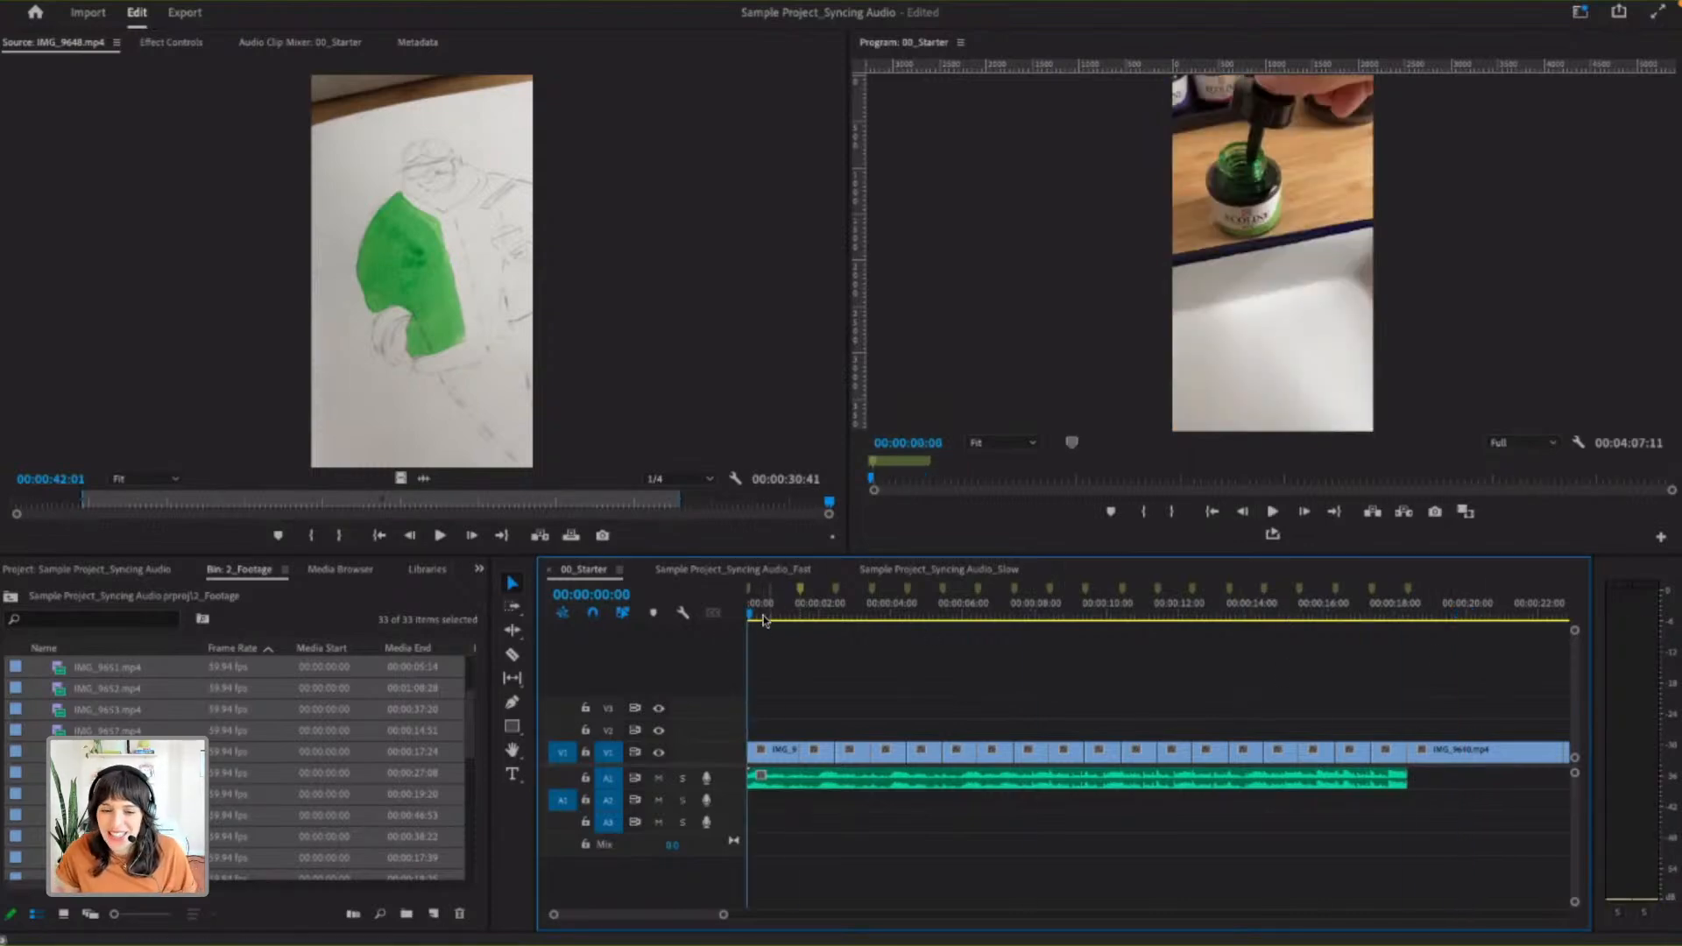
- Play the opening clip of 00_Starter and park the playhead at about 00:00:01:05
{"action": "key", "text": "space"}
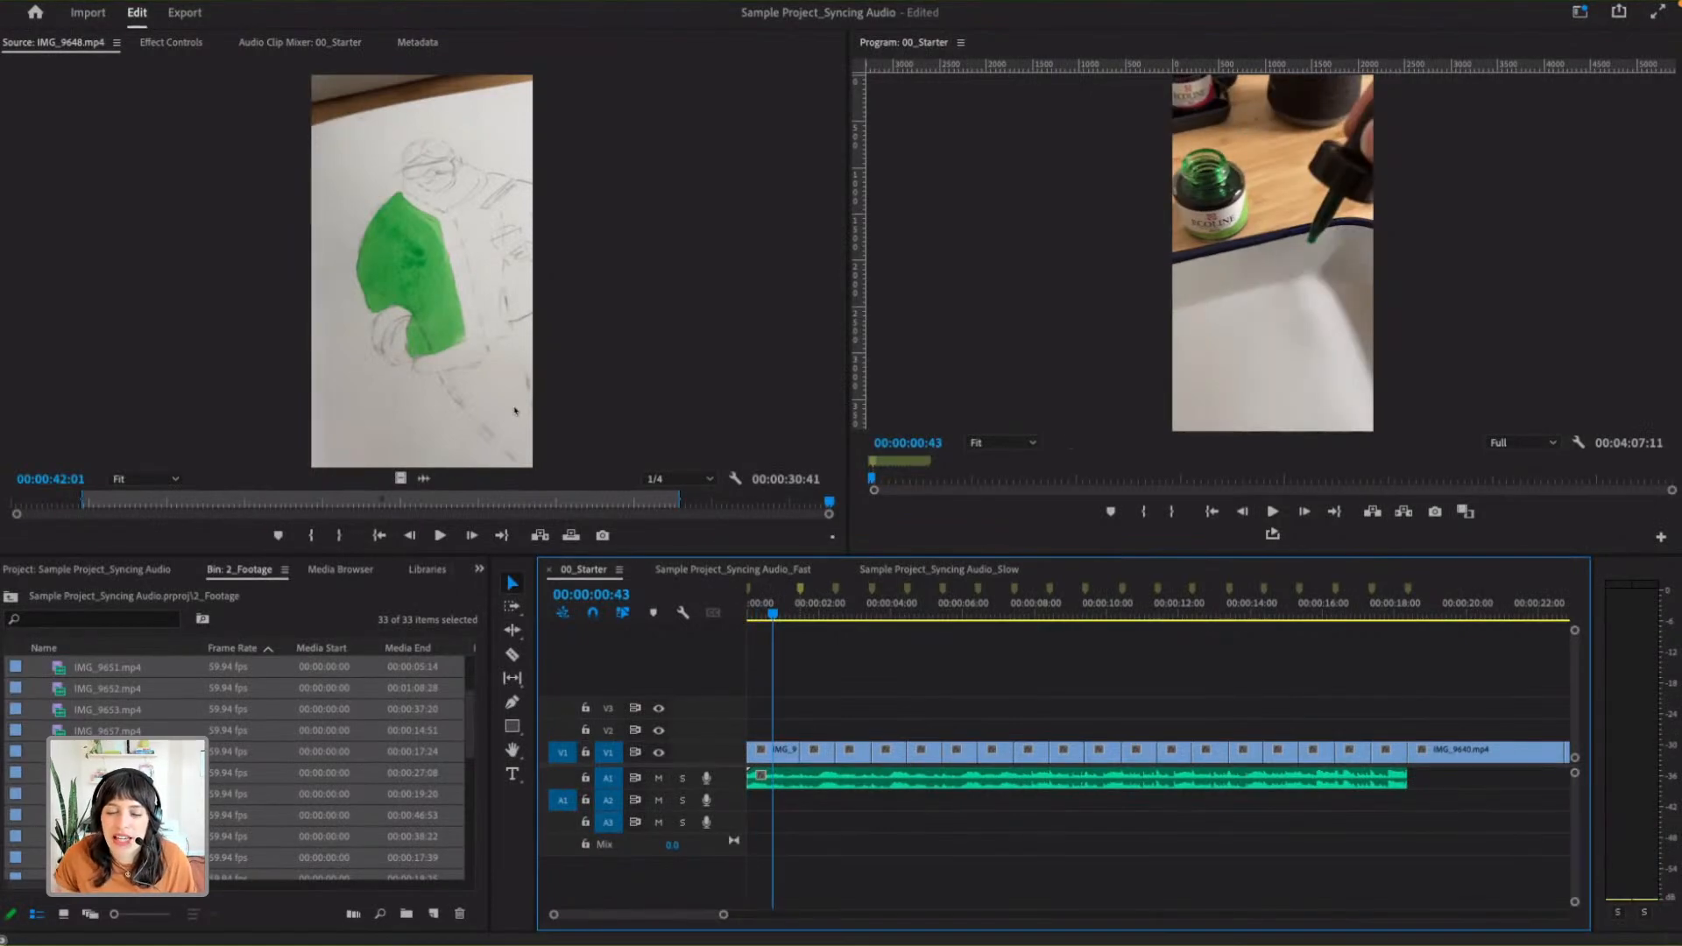
{"action": "key", "text": "space"}
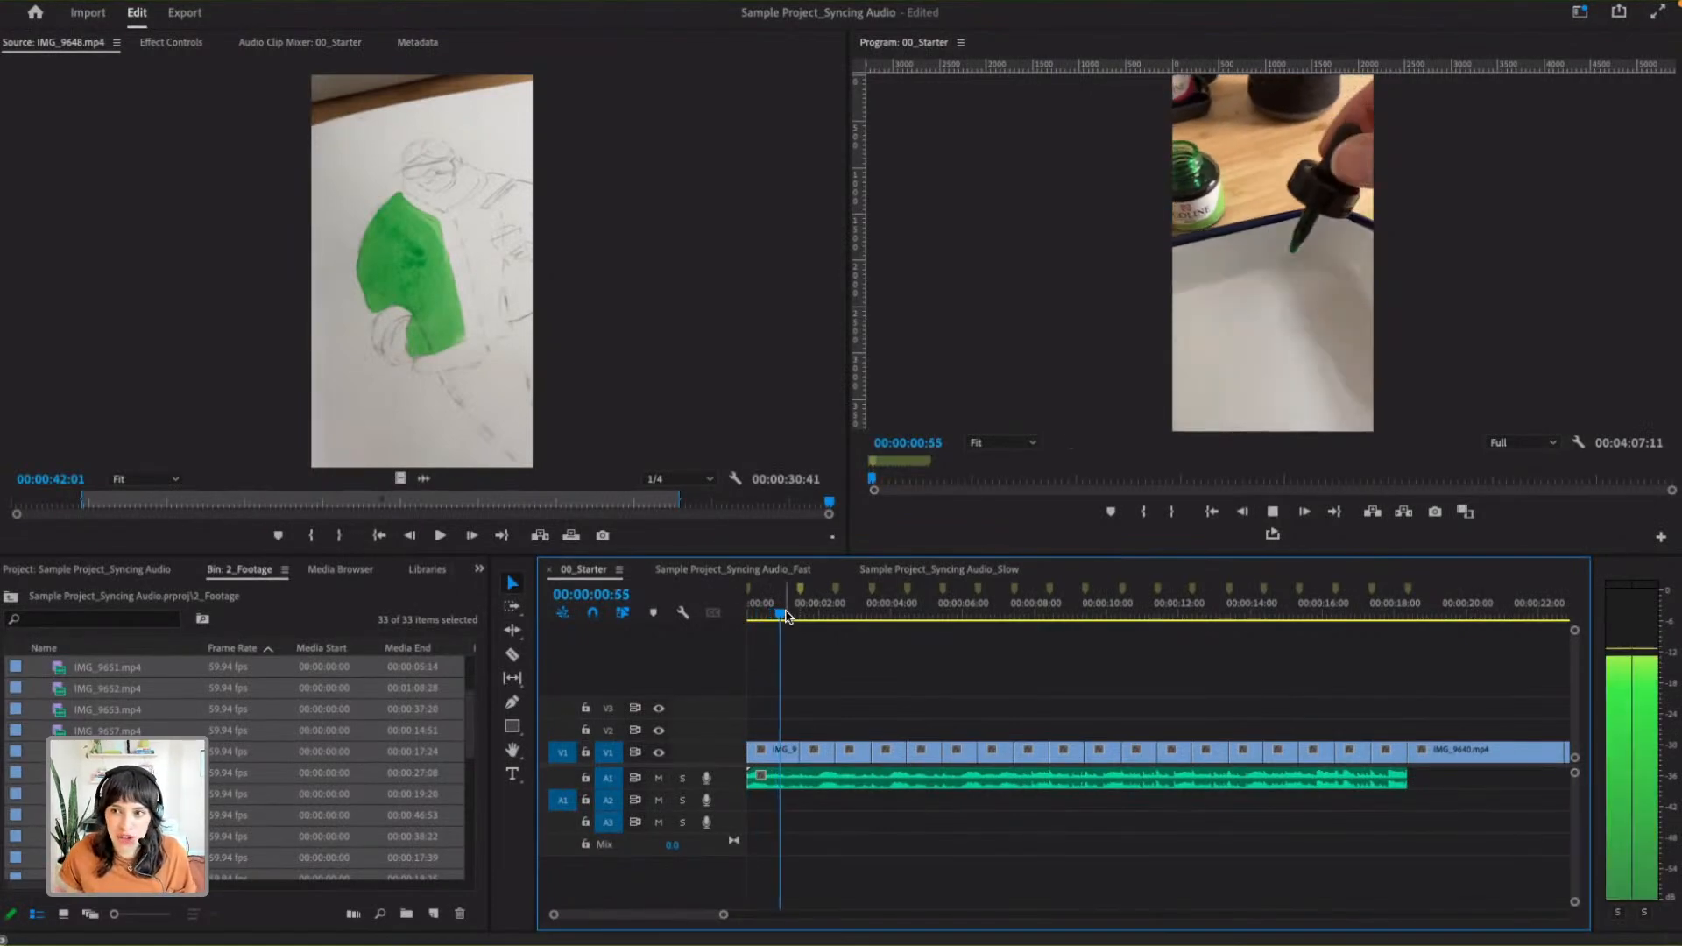
{"action": "key", "text": "space"}
{"action": "mouse_move", "coordinate": [810, 620]}
{"action": "left_mouse_down"}
{"action": "mouse_move", "coordinate": [762, 617]}
{"action": "mouse_move", "coordinate": [790, 614]}
{"action": "left_mouse_up"}
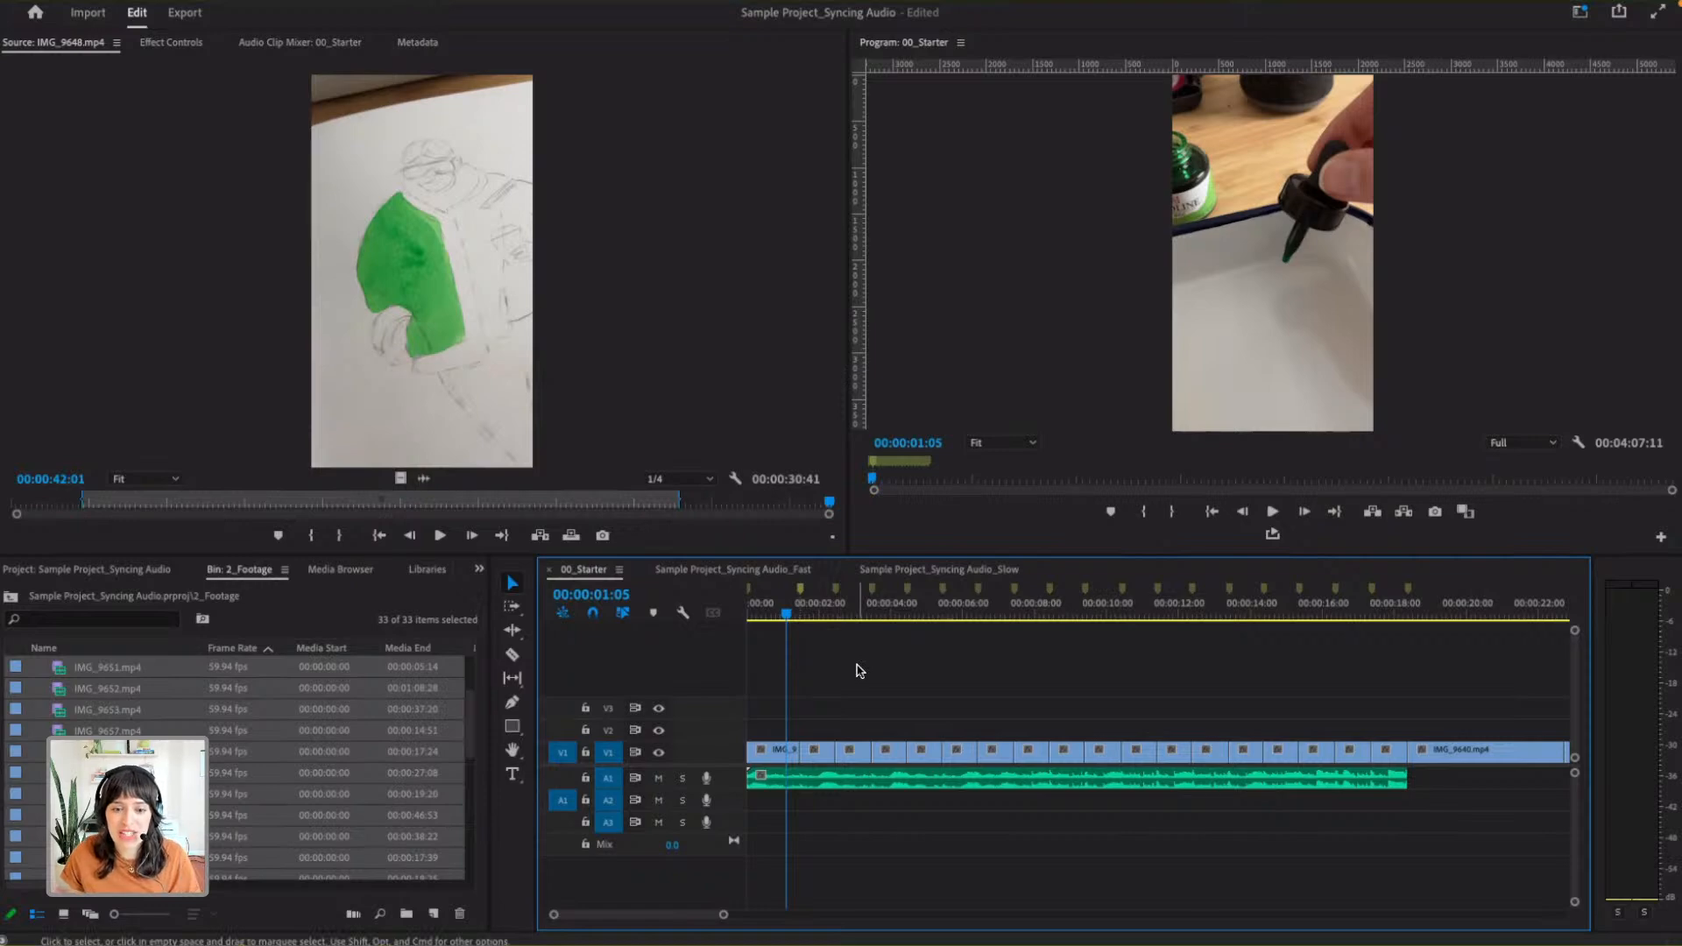
- Load the first timeline clip, IMG_9643.mp4, in the Source Monitor and slip its In/Out range to a later part of the footage
{"action": "left_click", "coordinate": [763, 751]}
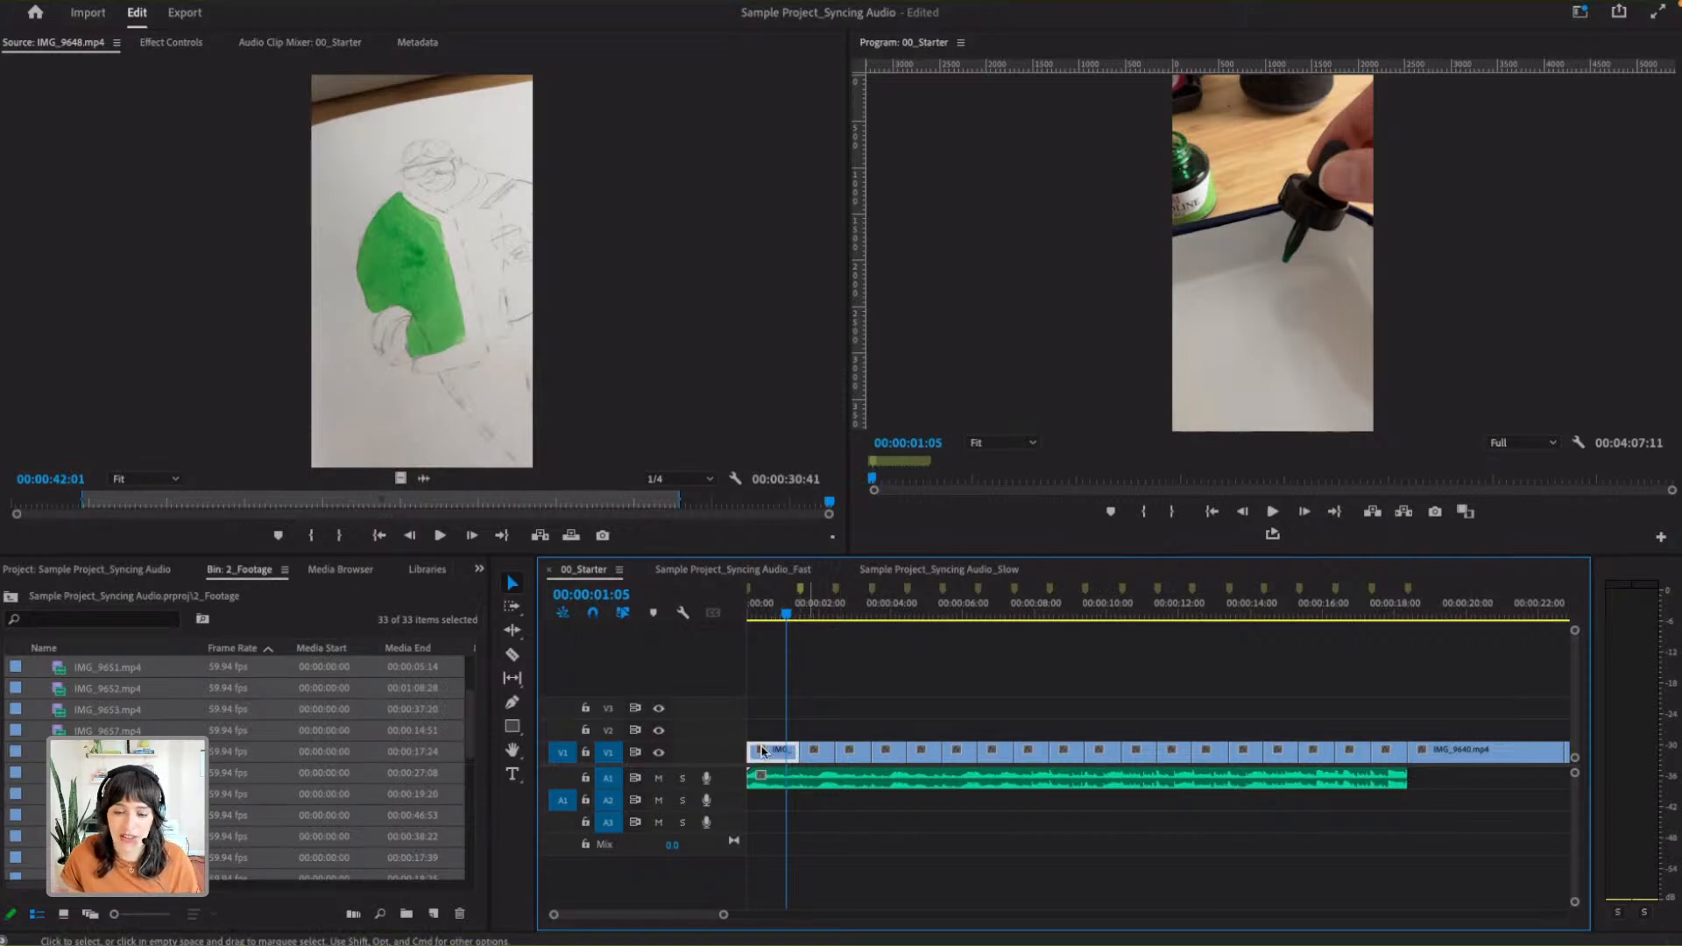
{"action": "double_click", "coordinate": [778, 759]}
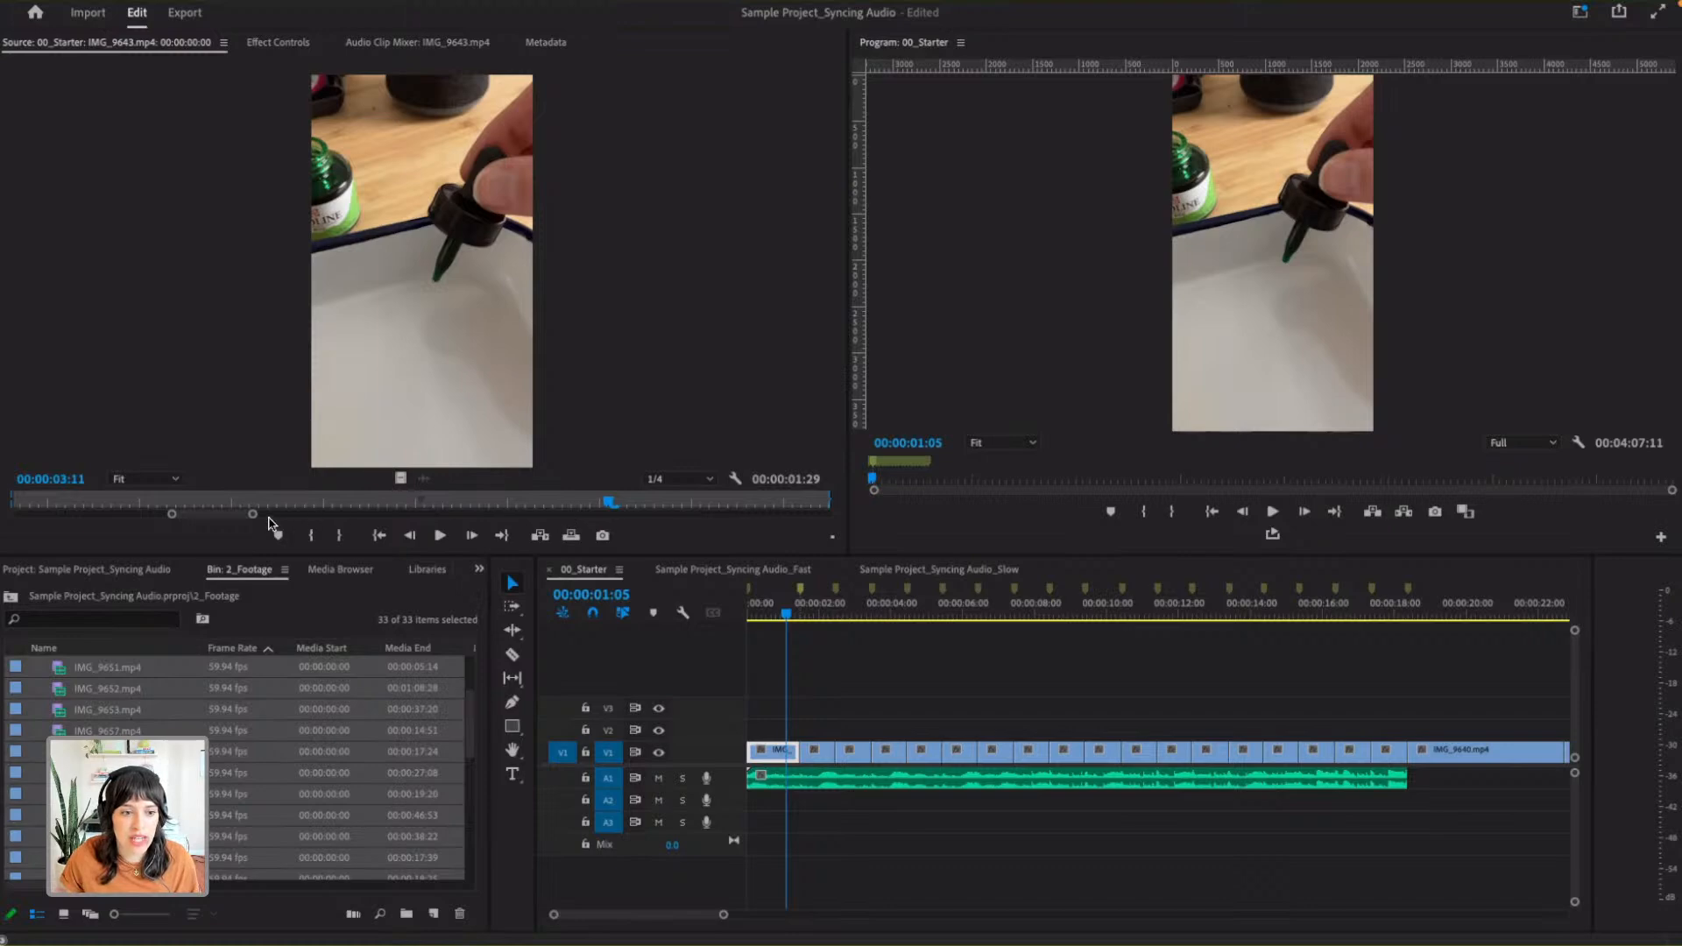
{"action": "left_click_drag", "start_coordinate": [253, 518], "coordinate": [683, 523]}
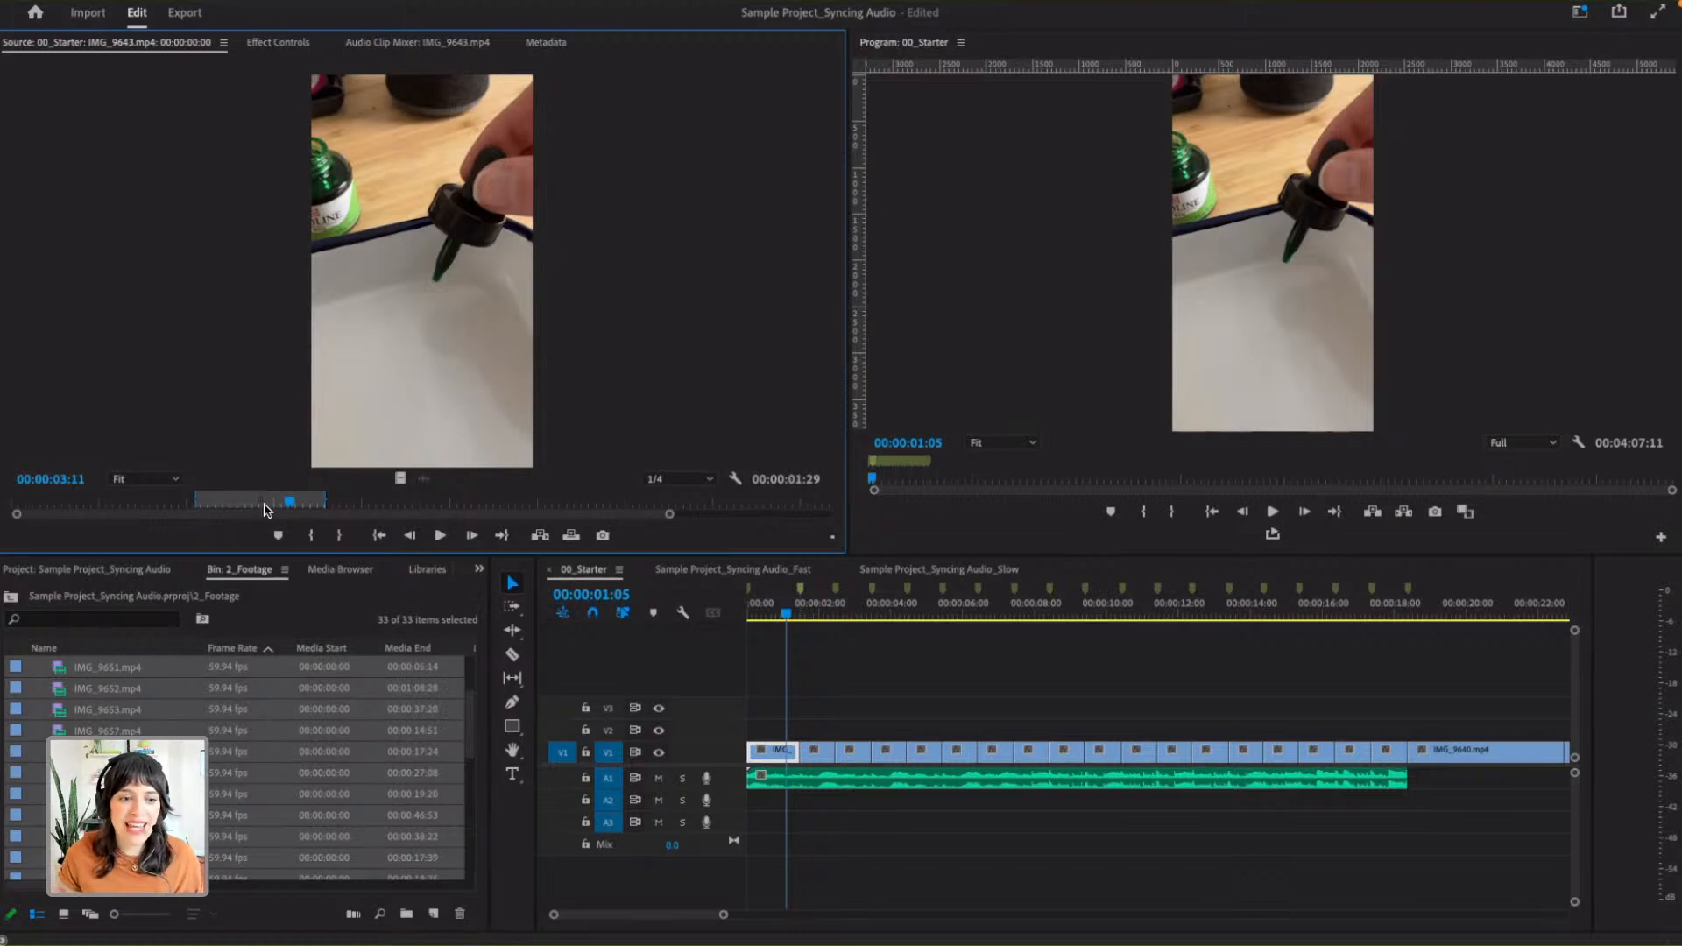
{"action": "left_click_drag", "start_coordinate": [264, 500], "coordinate": [340, 502]}
- Play 00_Starter from the beginning to check the slipped first clip, stopping just past the cut to the second clip
{"action": "left_click_drag", "start_coordinate": [786, 615], "coordinate": [728, 612]}
{"action": "key", "text": "space"}
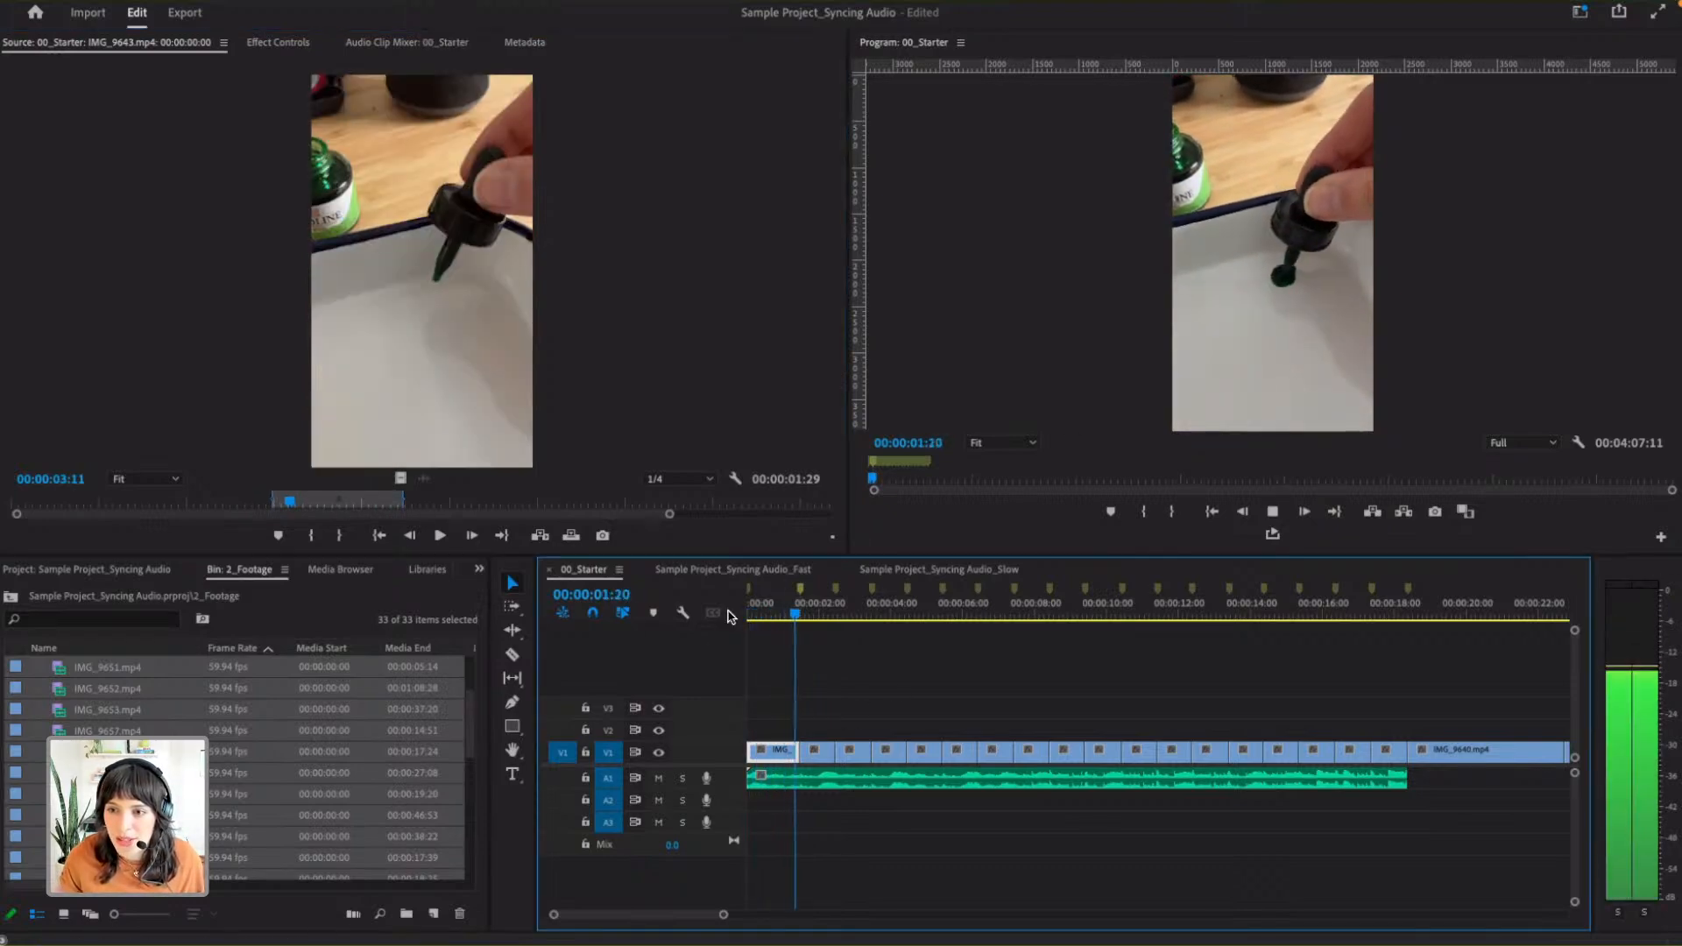
{"action": "key", "text": "space"}
{"action": "mouse_move", "coordinate": [802, 612]}
{"action": "left_mouse_down"}
{"action": "mouse_move", "coordinate": [741, 607]}
{"action": "mouse_move", "coordinate": [807, 607]}
{"action": "left_mouse_up"}
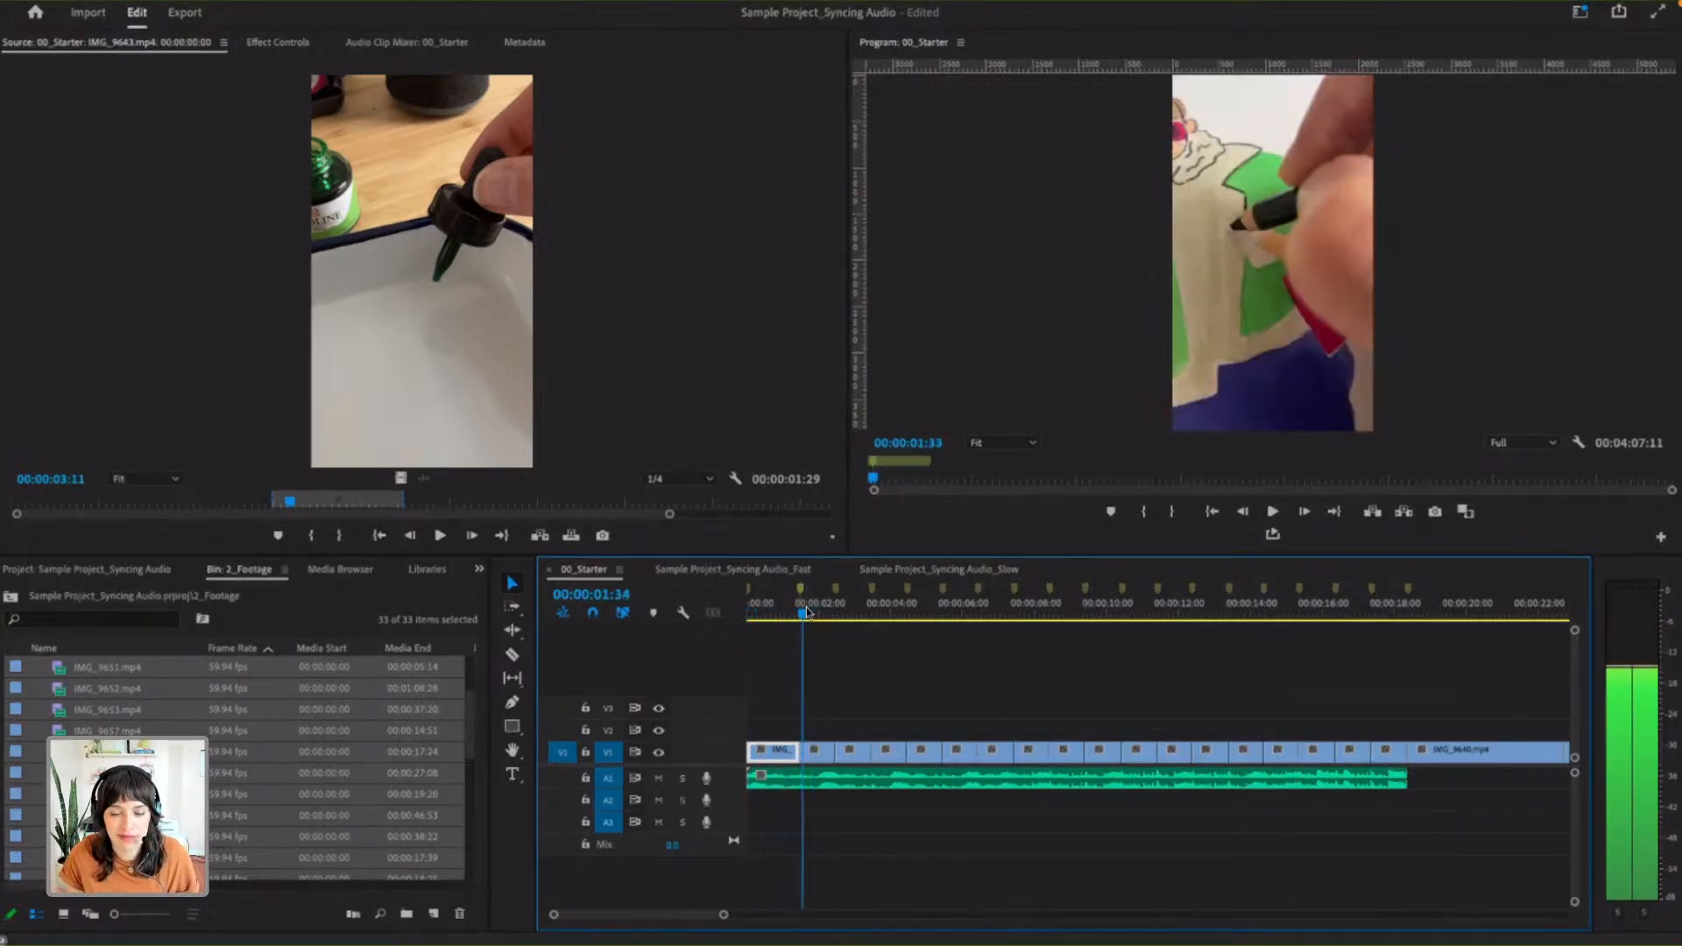
- Load the second timeline clip, IMG_9663.mp4, in the Source Monitor and slip its In/Out range slightly later
{"action": "left_click", "coordinate": [817, 752]}
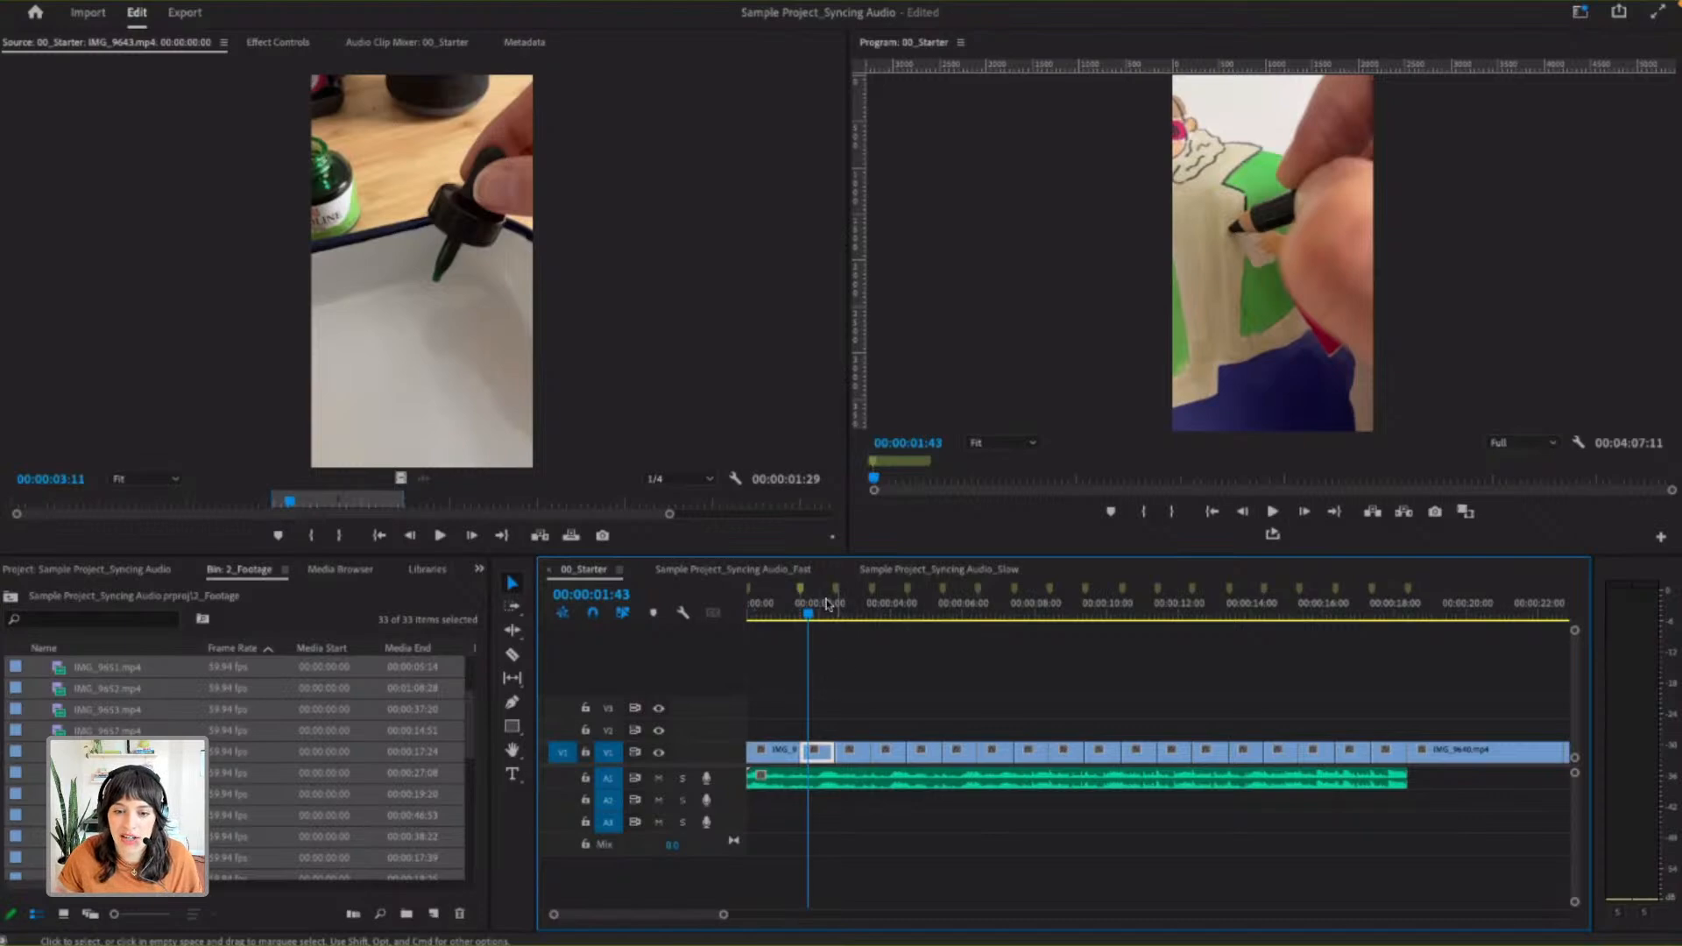
{"action": "mouse_move", "coordinate": [807, 613]}
{"action": "left_mouse_down"}
{"action": "mouse_move", "coordinate": [842, 616]}
{"action": "mouse_move", "coordinate": [826, 613]}
{"action": "left_mouse_up"}
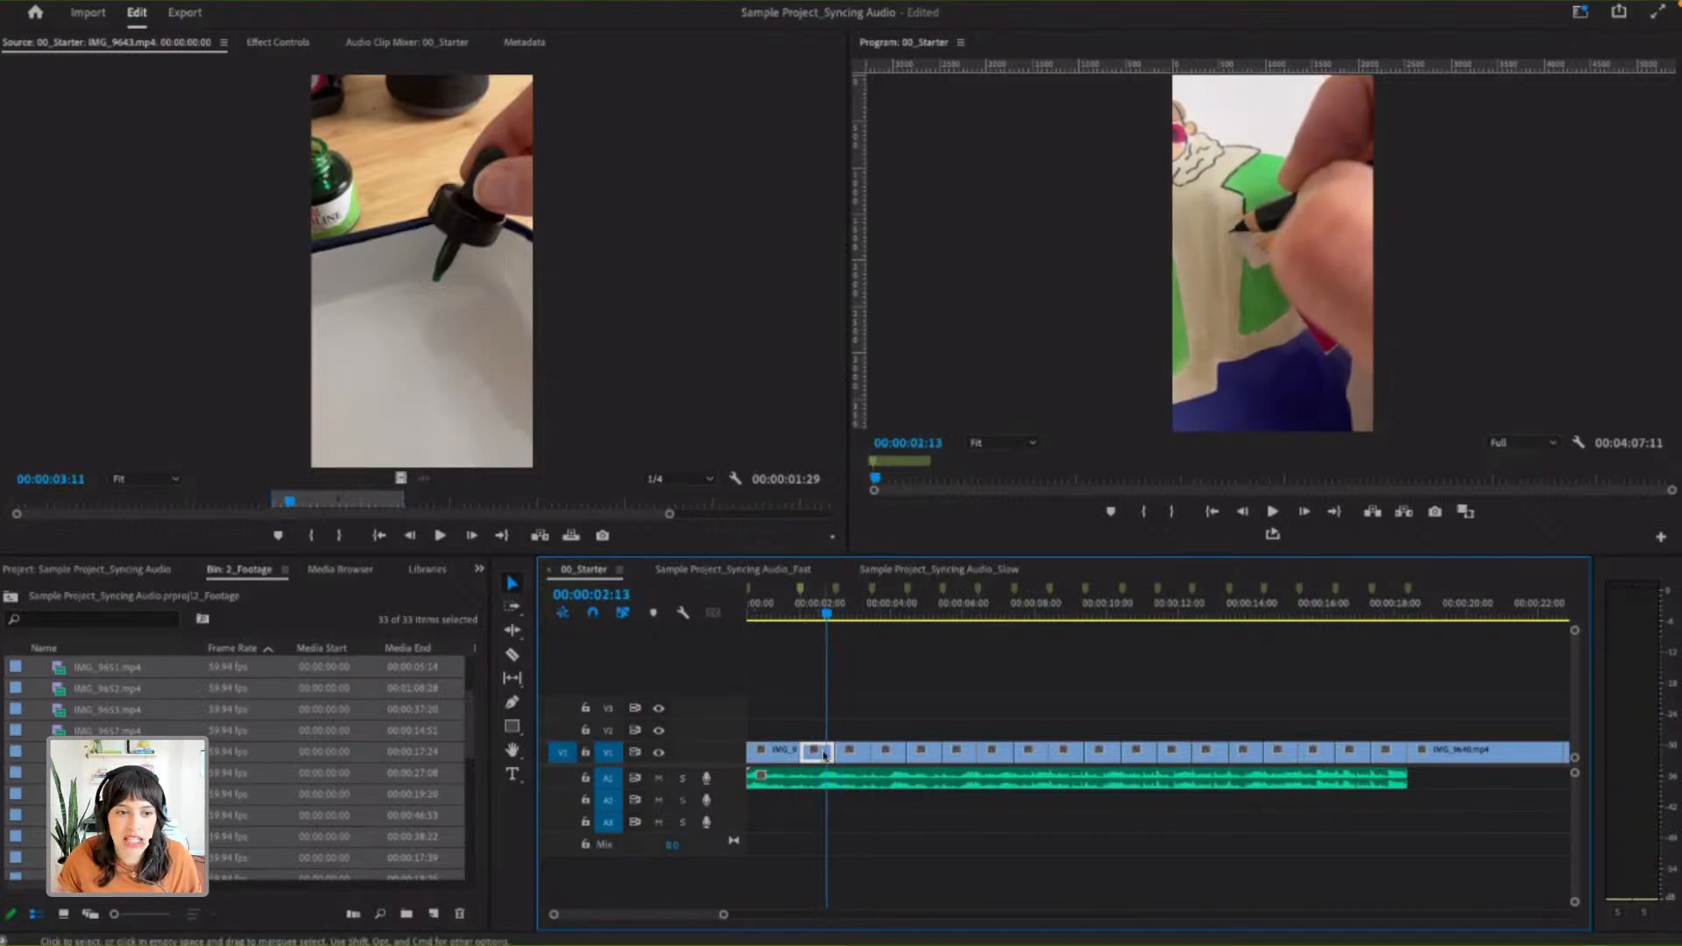
{"action": "double_click", "coordinate": [816, 752]}
{"action": "left_click_drag", "start_coordinate": [105, 517], "coordinate": [244, 501]}
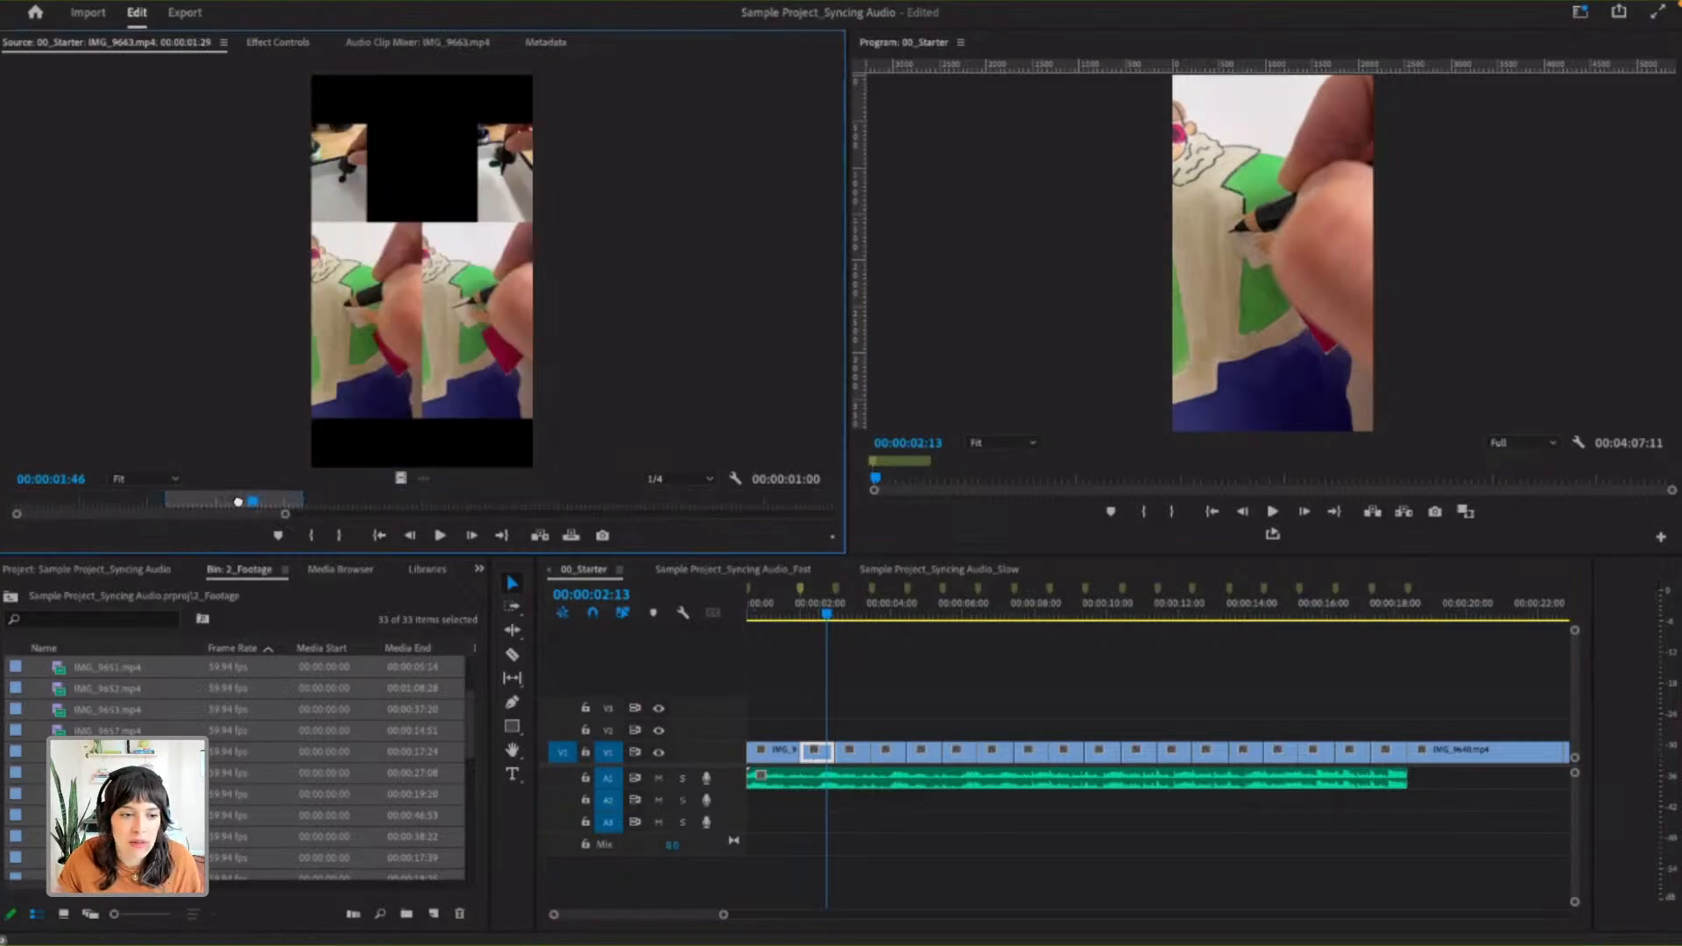
- Play the second clip through into the third and park the playhead at about 00:00:02:51
{"action": "left_click", "coordinate": [798, 614]}
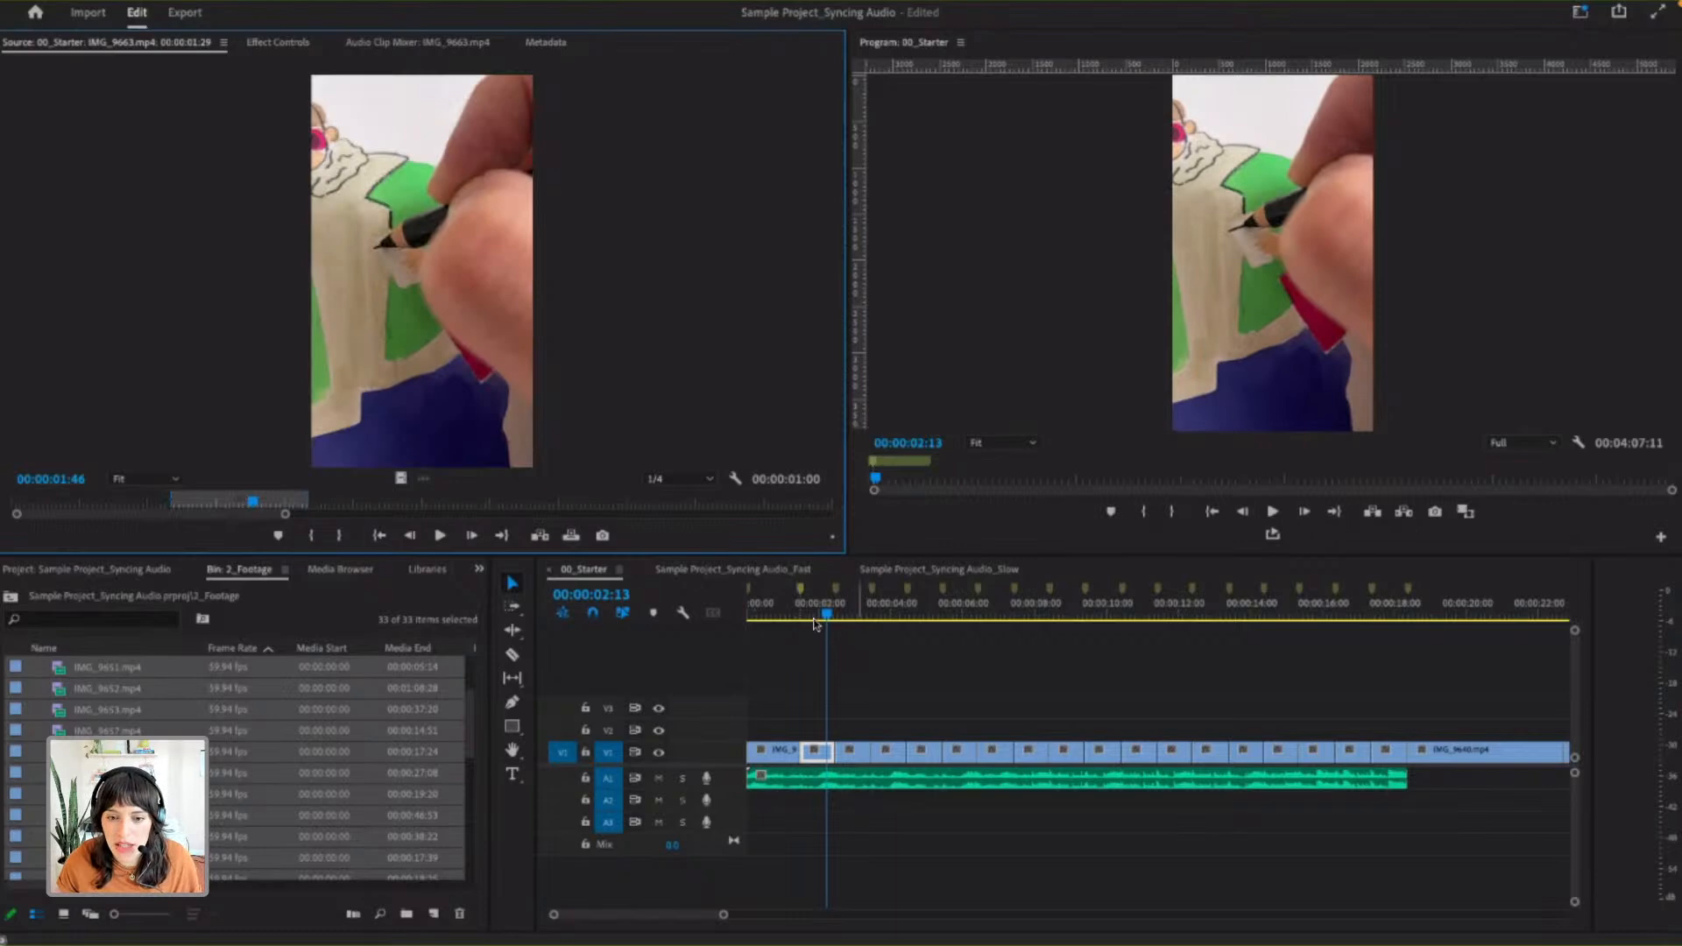
{"action": "key", "text": "space"}
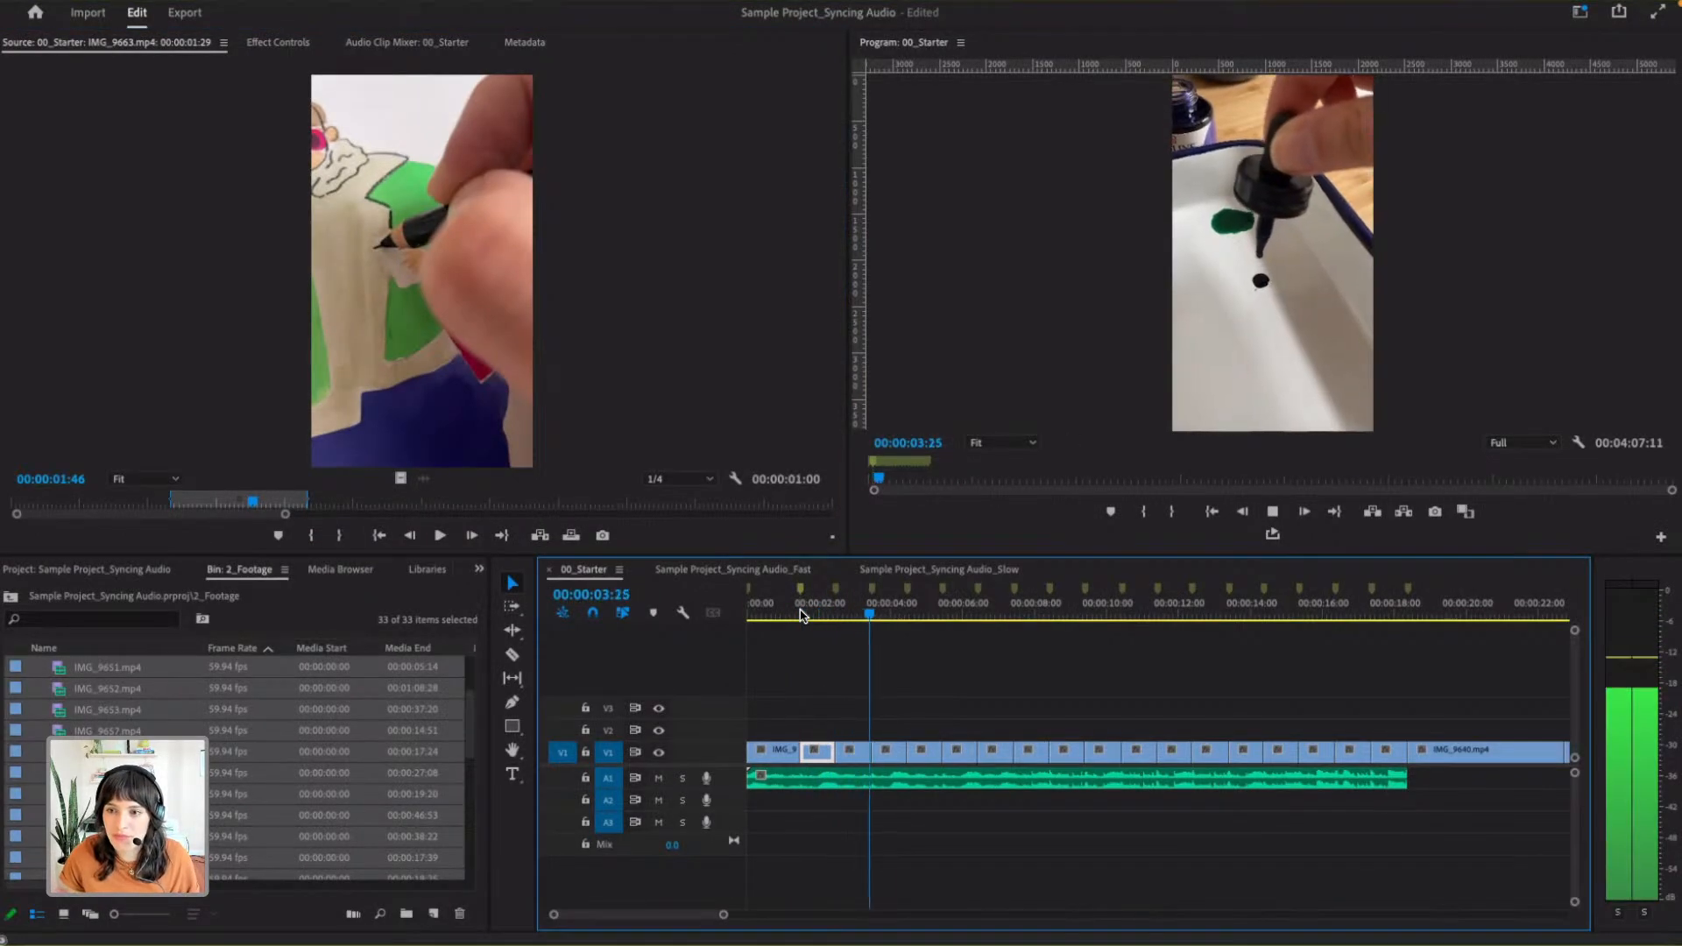
{"action": "key", "text": "space"}
{"action": "left_click", "coordinate": [856, 616]}
{"action": "left_click", "coordinate": [849, 615]}
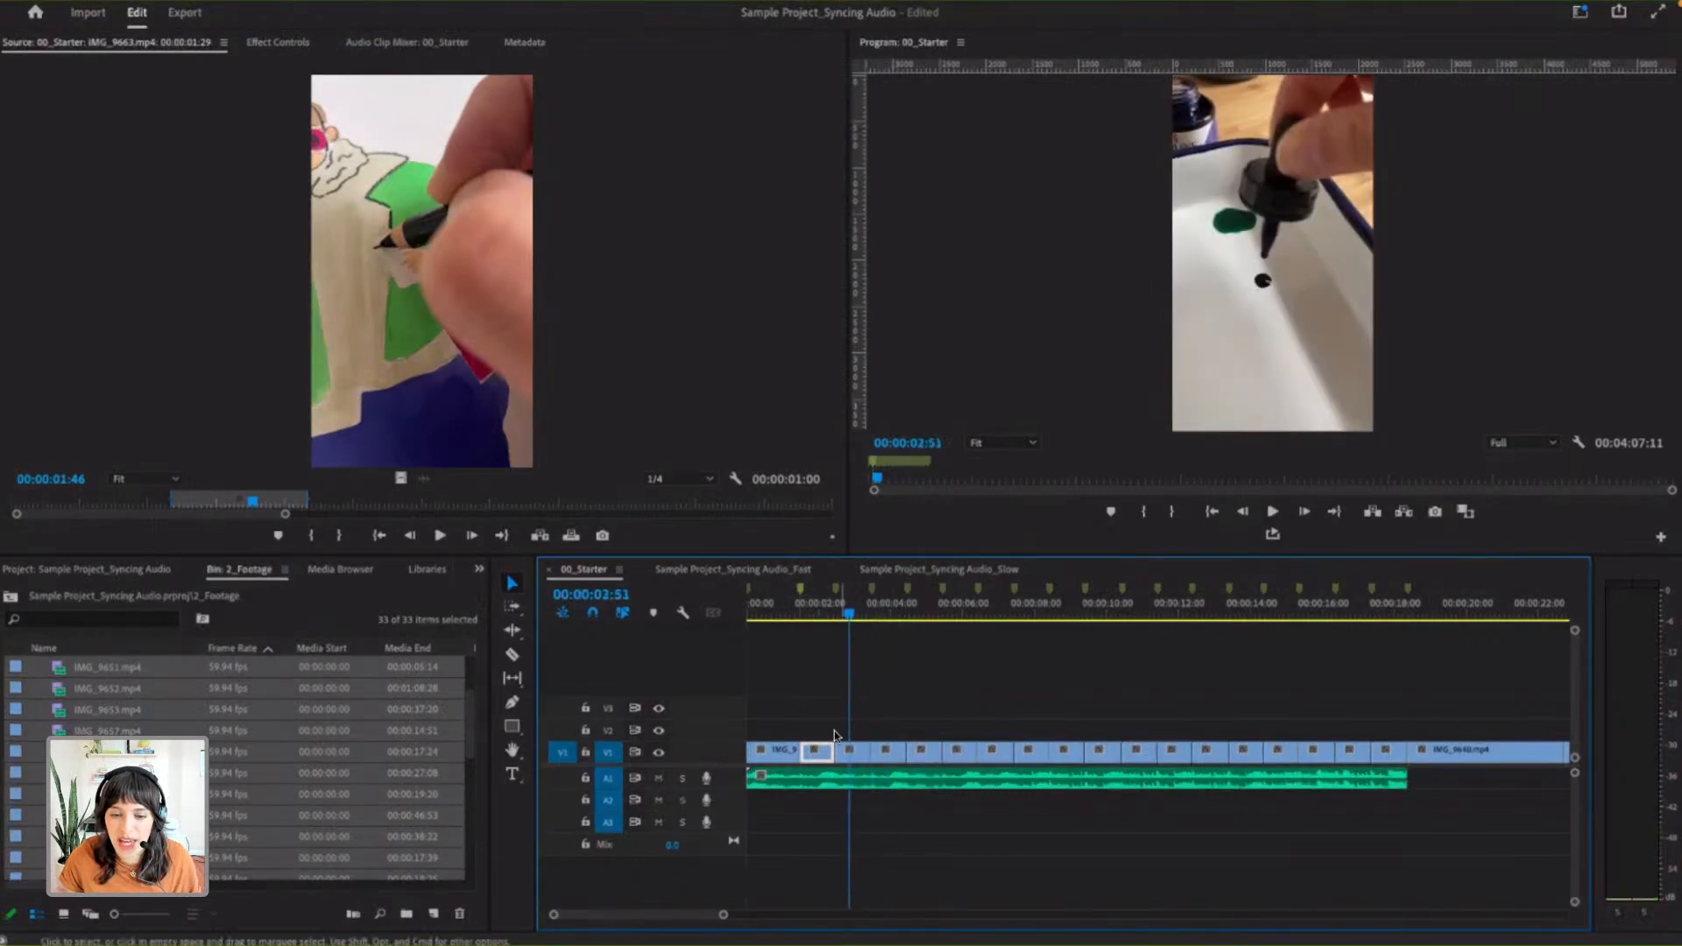
- Load the third timeline clip, IMG_9644.mp4, in the Source Monitor and slip its In/Out range to a later part of the footage
{"action": "double_click", "coordinate": [856, 758]}
{"action": "left_click_drag", "start_coordinate": [146, 515], "coordinate": [246, 503]}
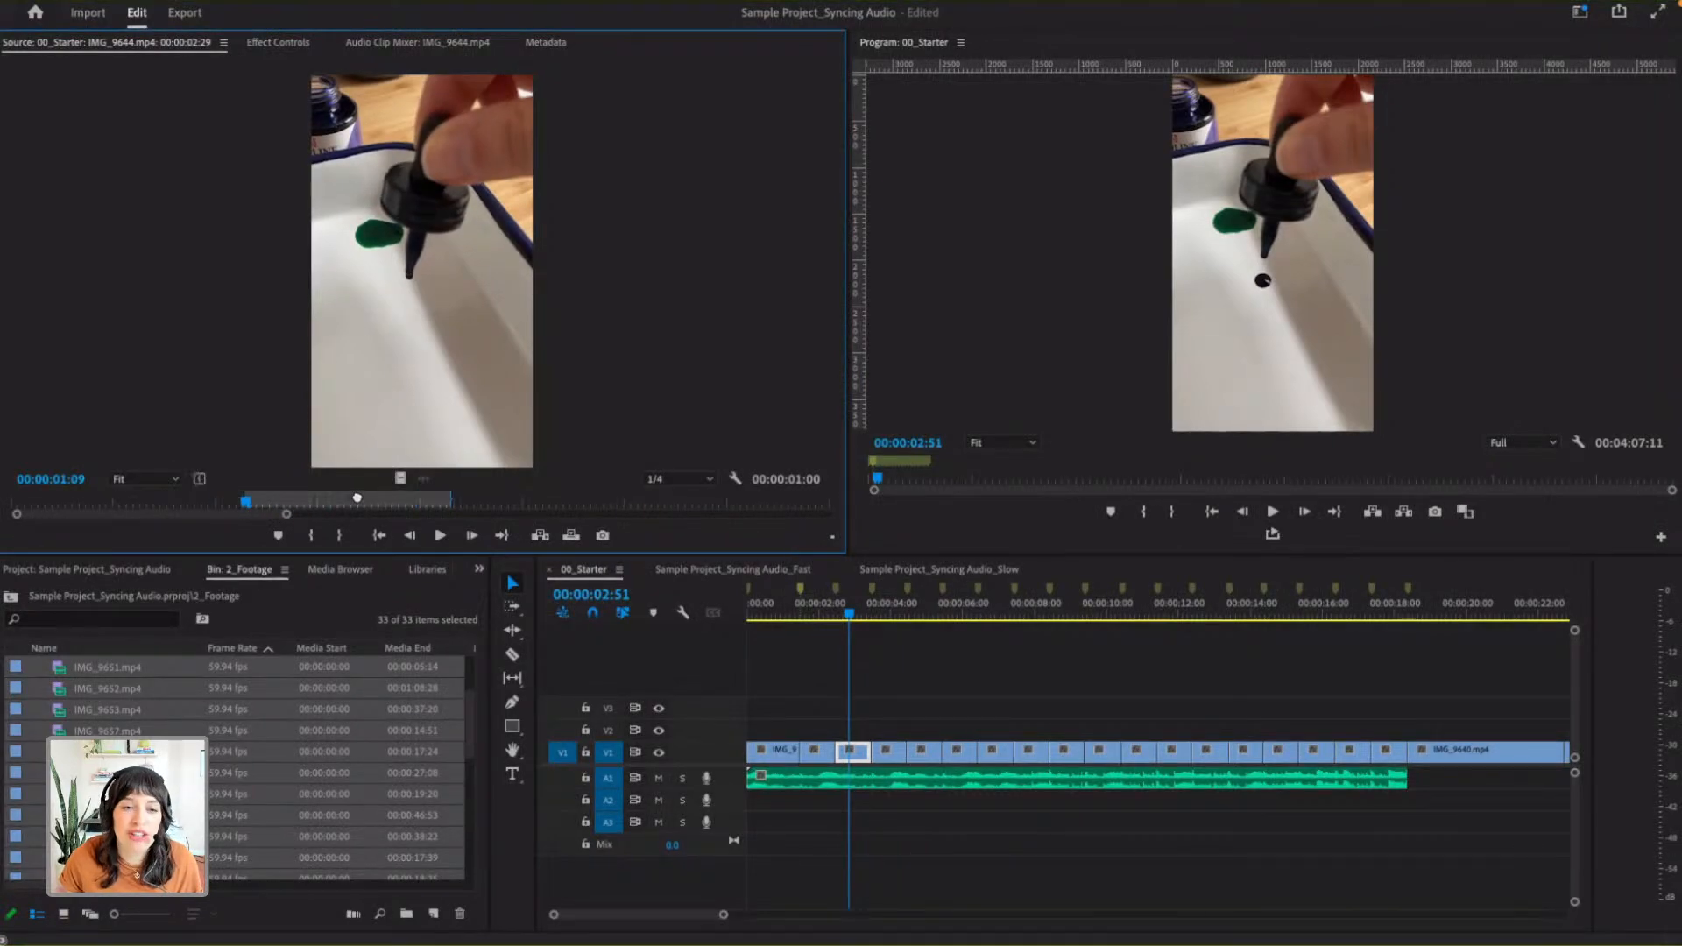
{"action": "left_click_drag", "start_coordinate": [357, 497], "coordinate": [327, 500]}
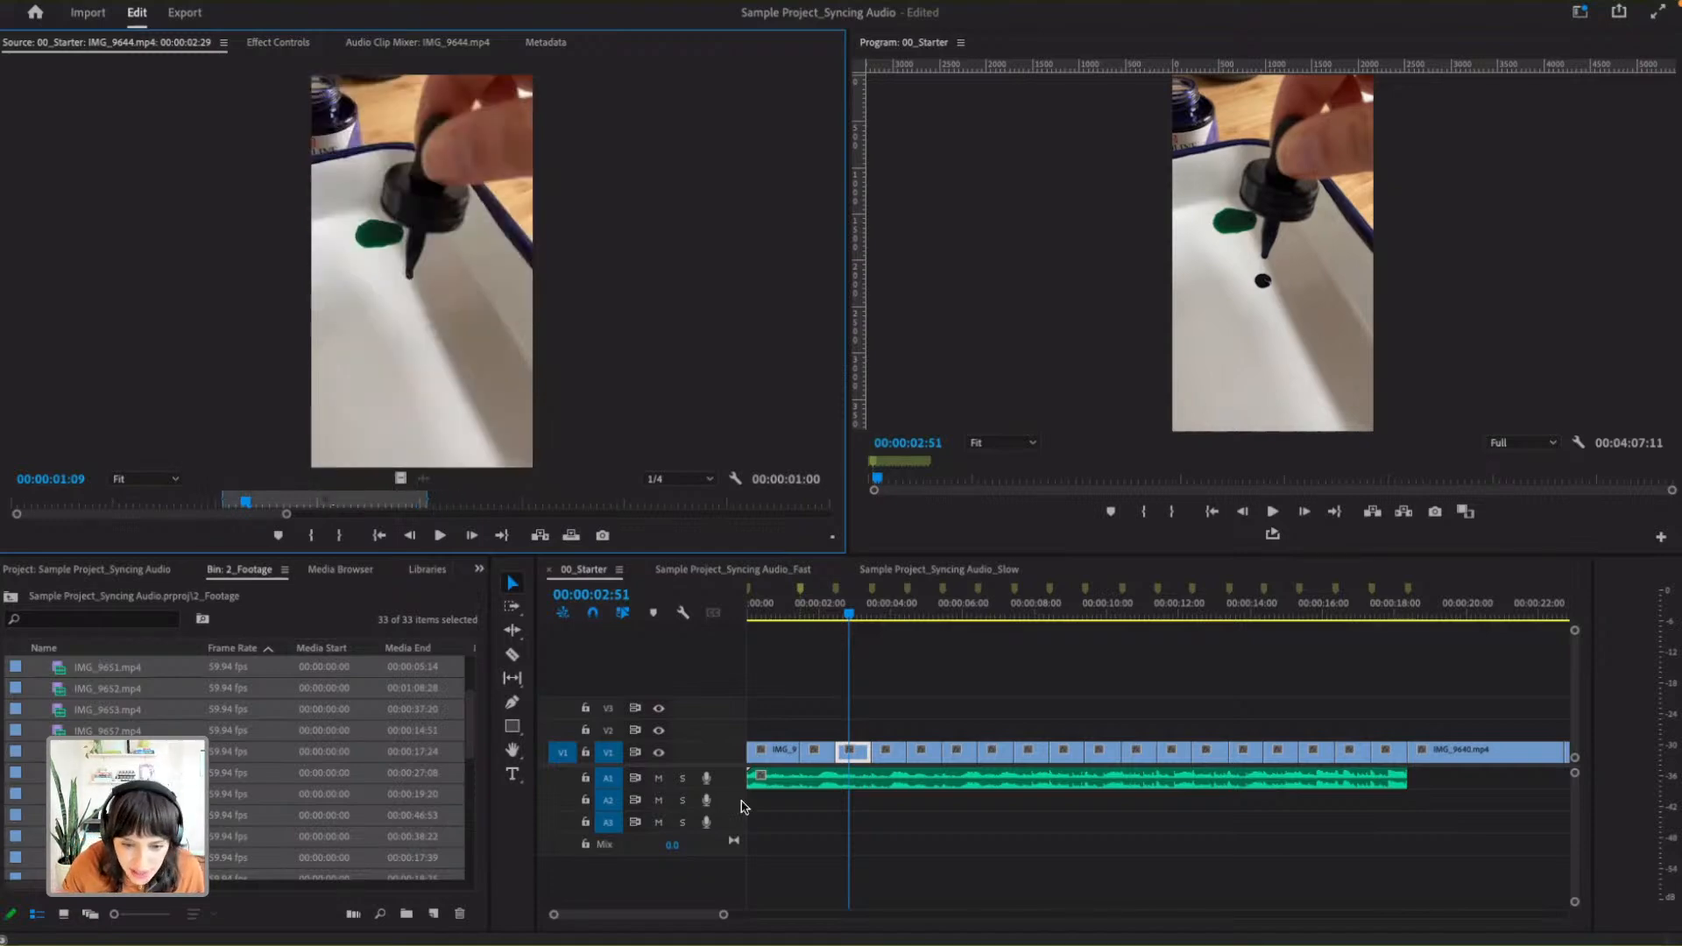
{"action": "key", "text": "grave"}
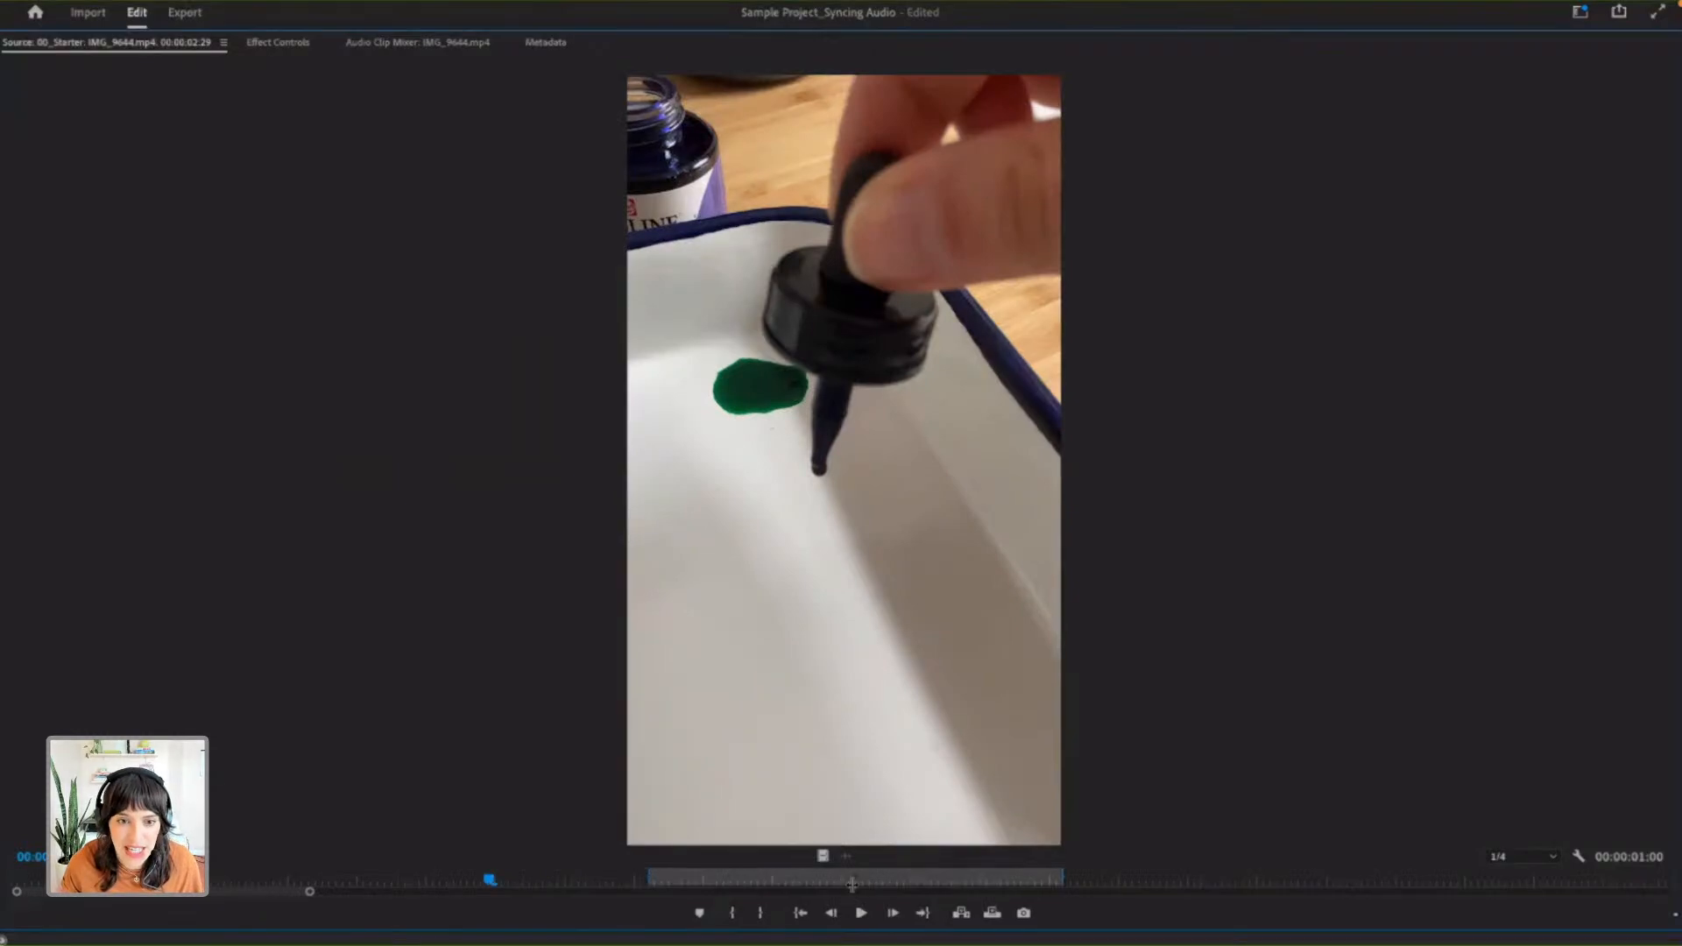
{"action": "key", "text": "grave"}
- Play the third clip from its start to review the slipped section, and return the playhead to about 00:00:02:48
{"action": "left_click_drag", "start_coordinate": [837, 614], "coordinate": [867, 616]}
{"action": "left_click", "coordinate": [841, 616]}
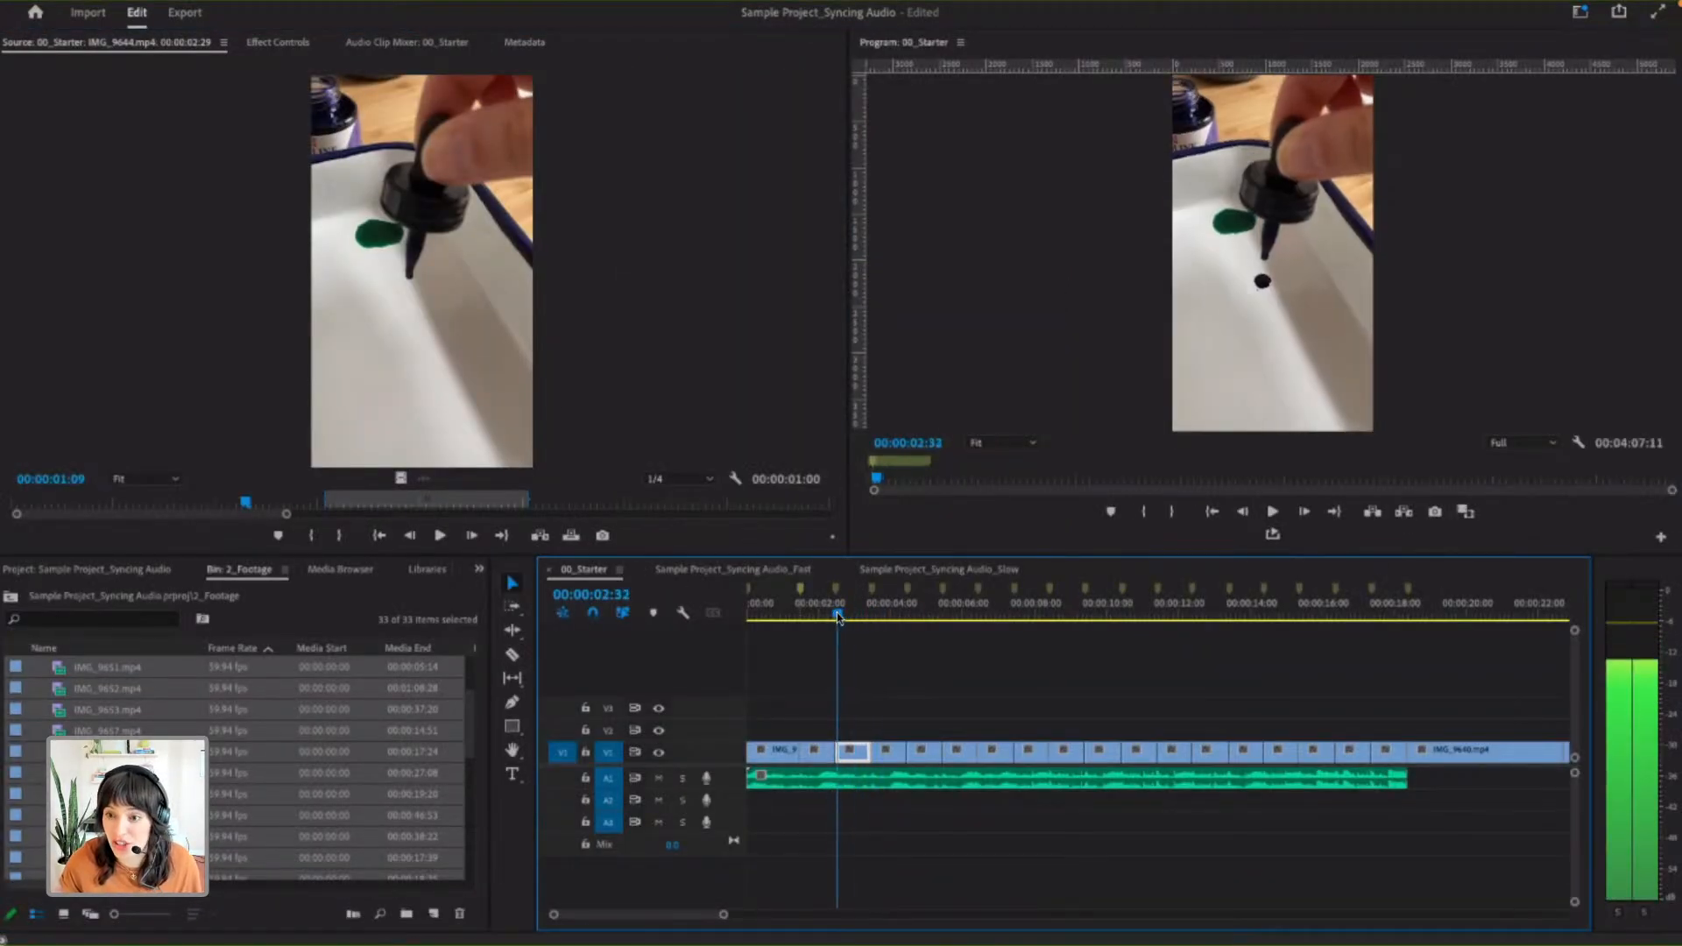
{"action": "key", "text": "space"}
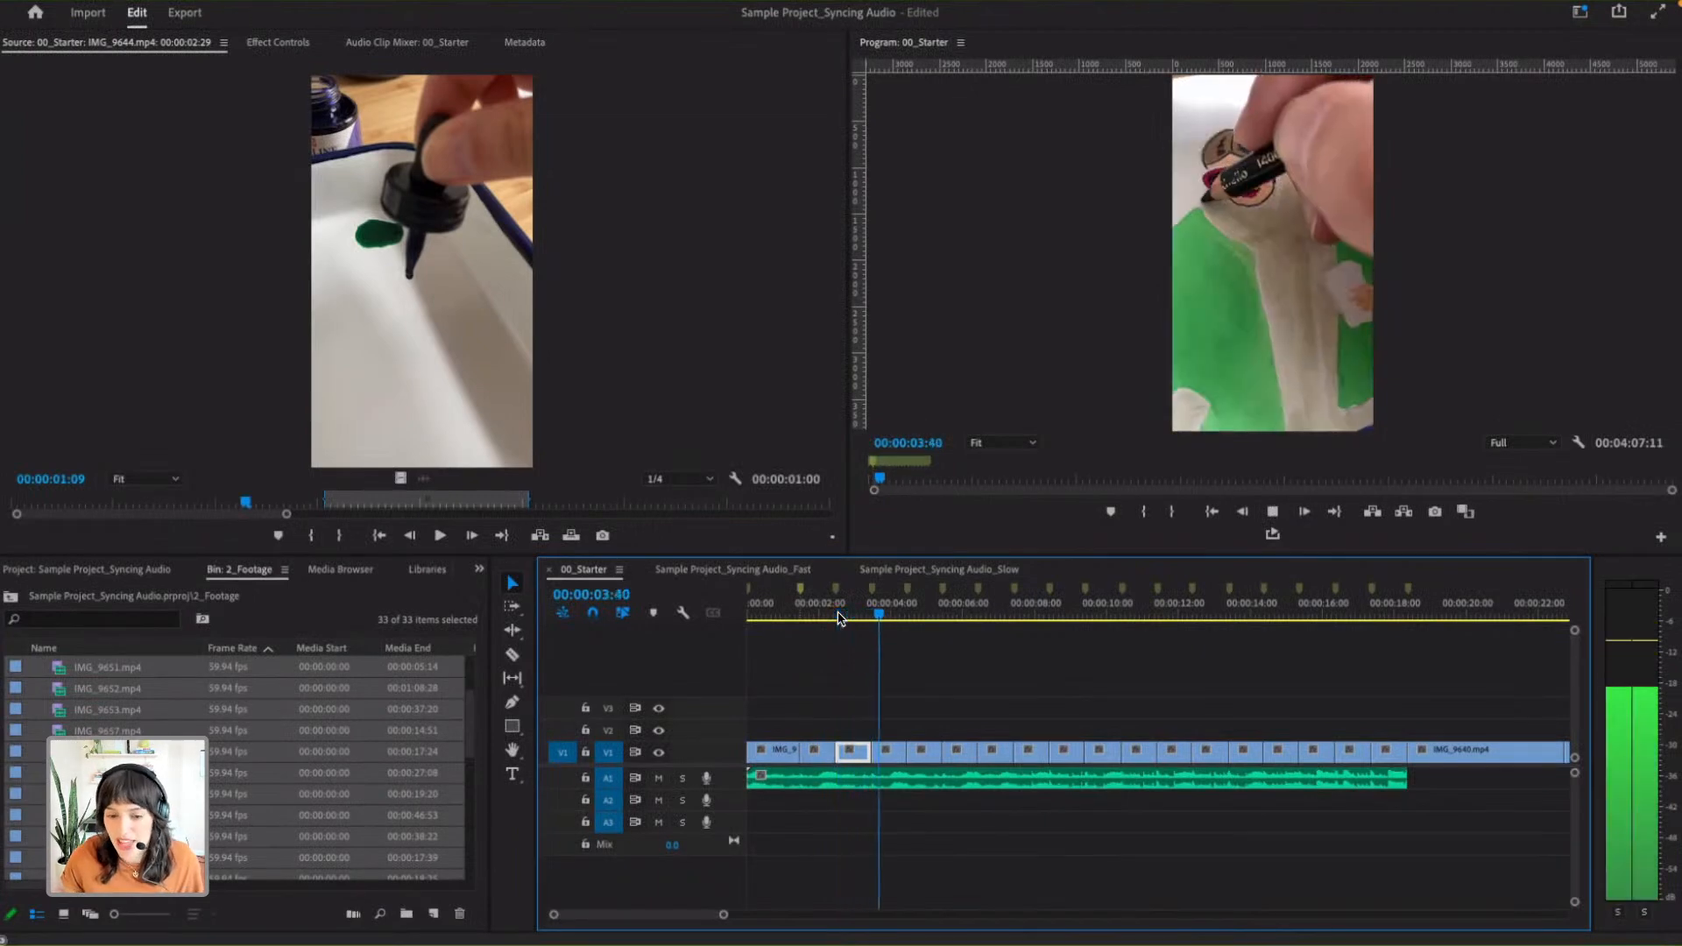
{"action": "key", "text": "space"}
{"action": "left_click", "coordinate": [845, 618]}
{"action": "left_click", "coordinate": [846, 617]}
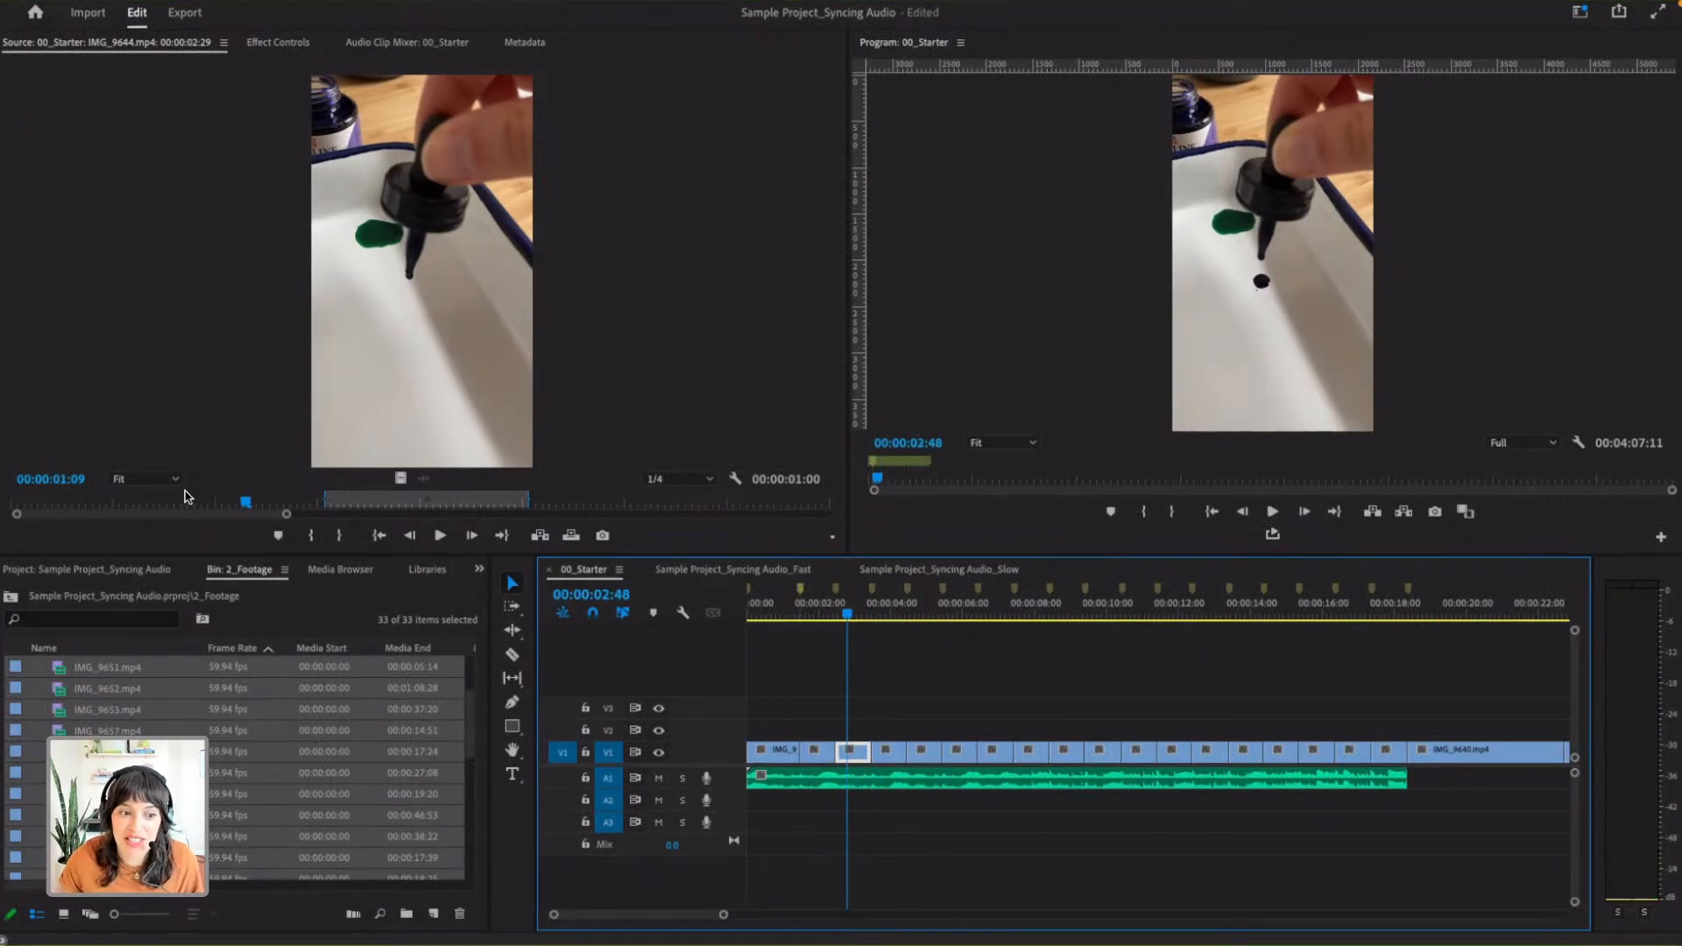
- Try to set a new In point at 00:00:04:52 in IMG_9644.mp4, and undo the change
{"action": "left_click_drag", "start_coordinate": [289, 517], "coordinate": [486, 515]}
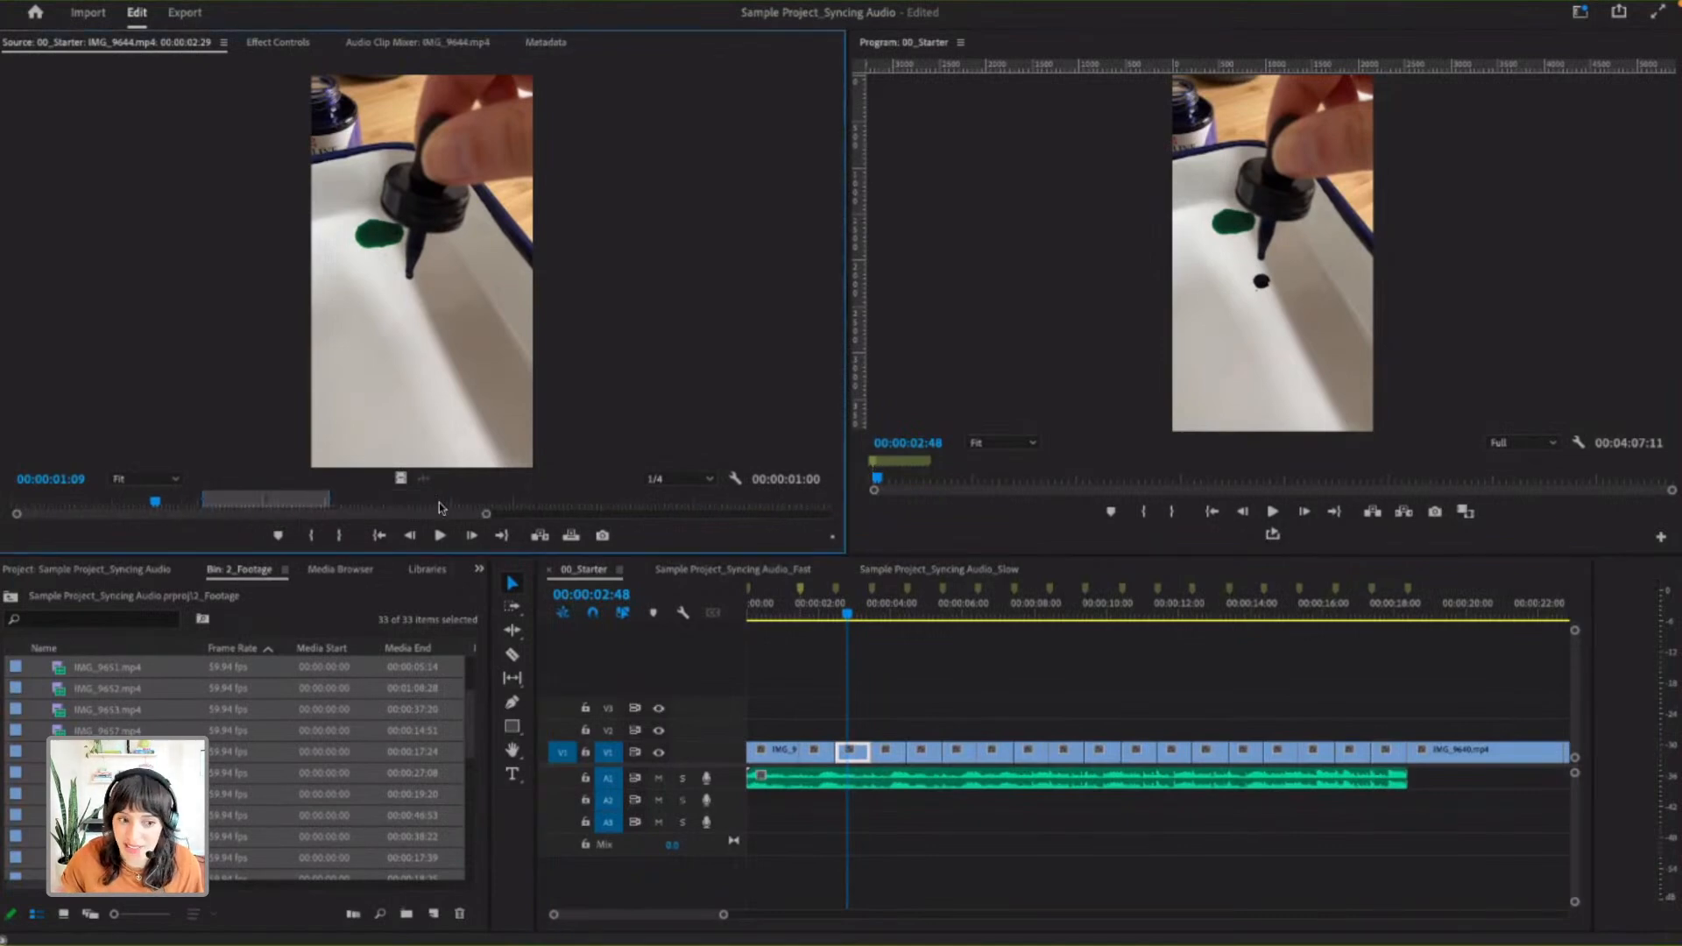
{"action": "left_click_drag", "start_coordinate": [585, 501], "coordinate": [627, 506]}
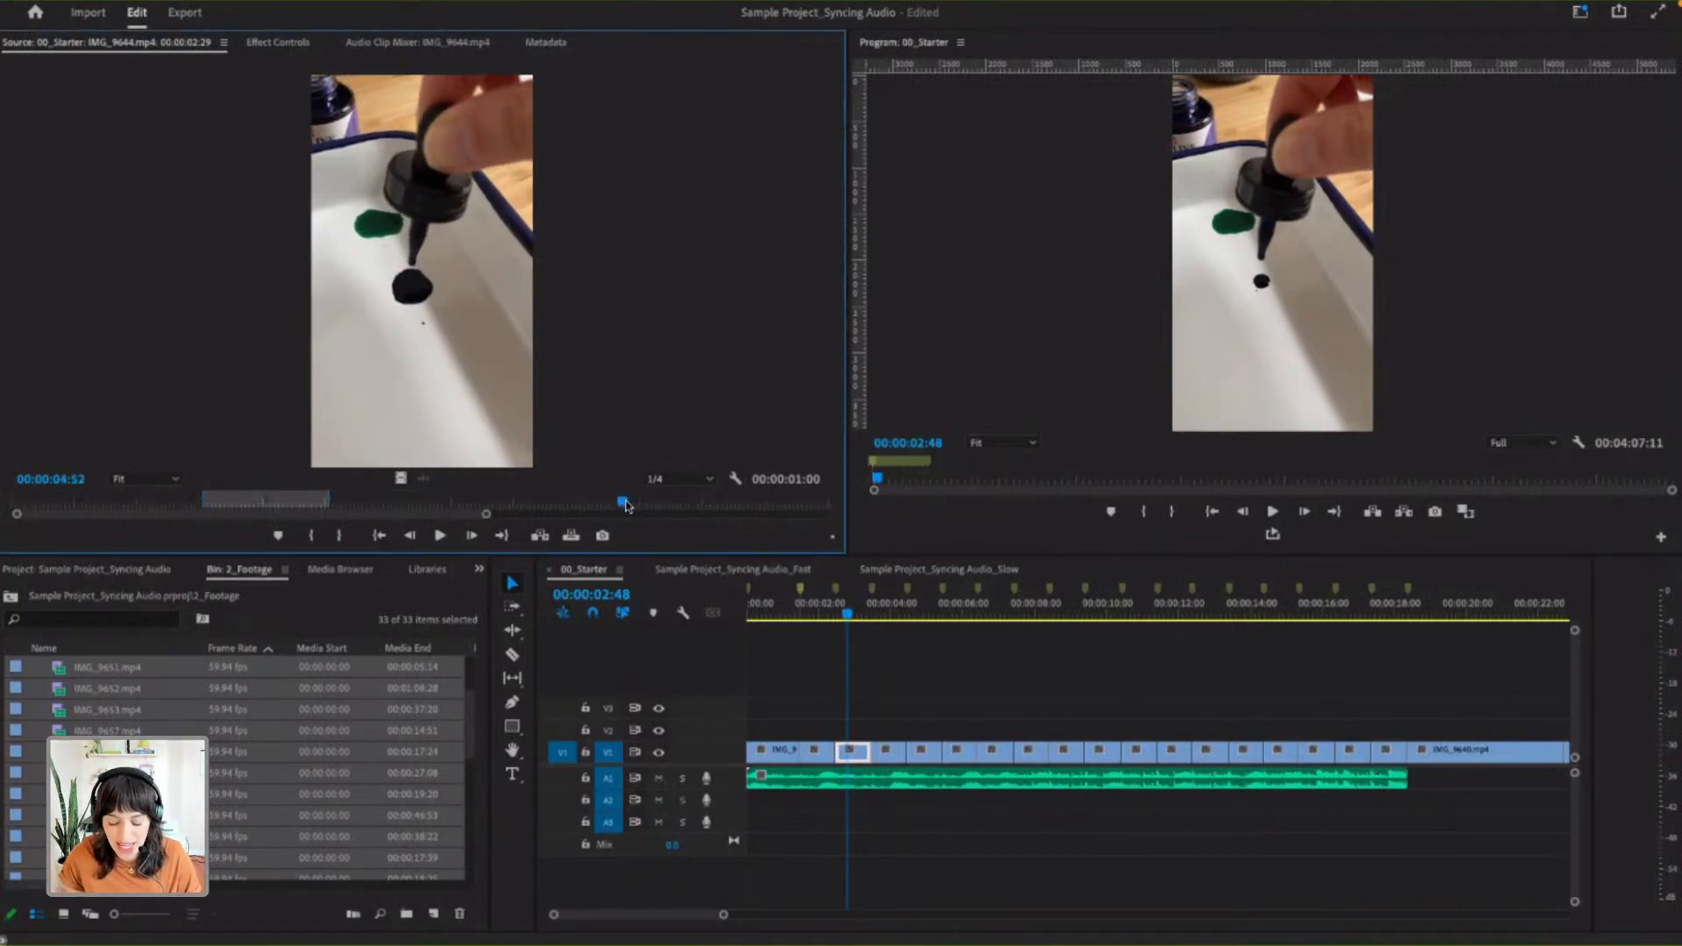
{"action": "key", "text": "i"}
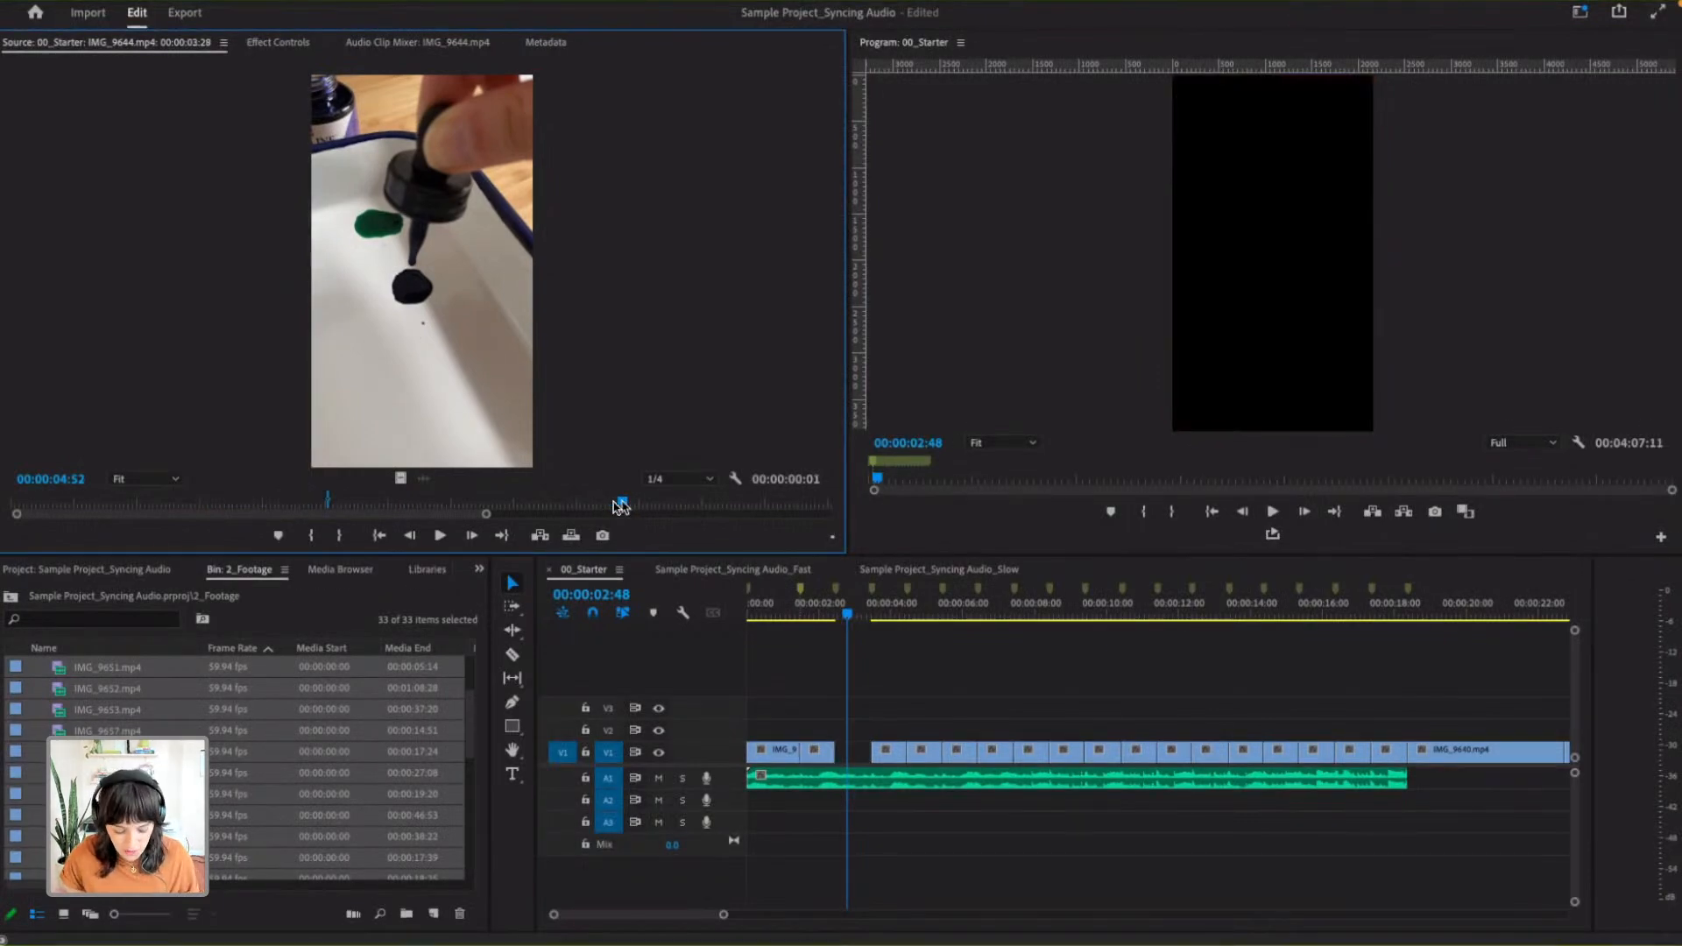
{"action": "left_click", "coordinate": [709, 503]}
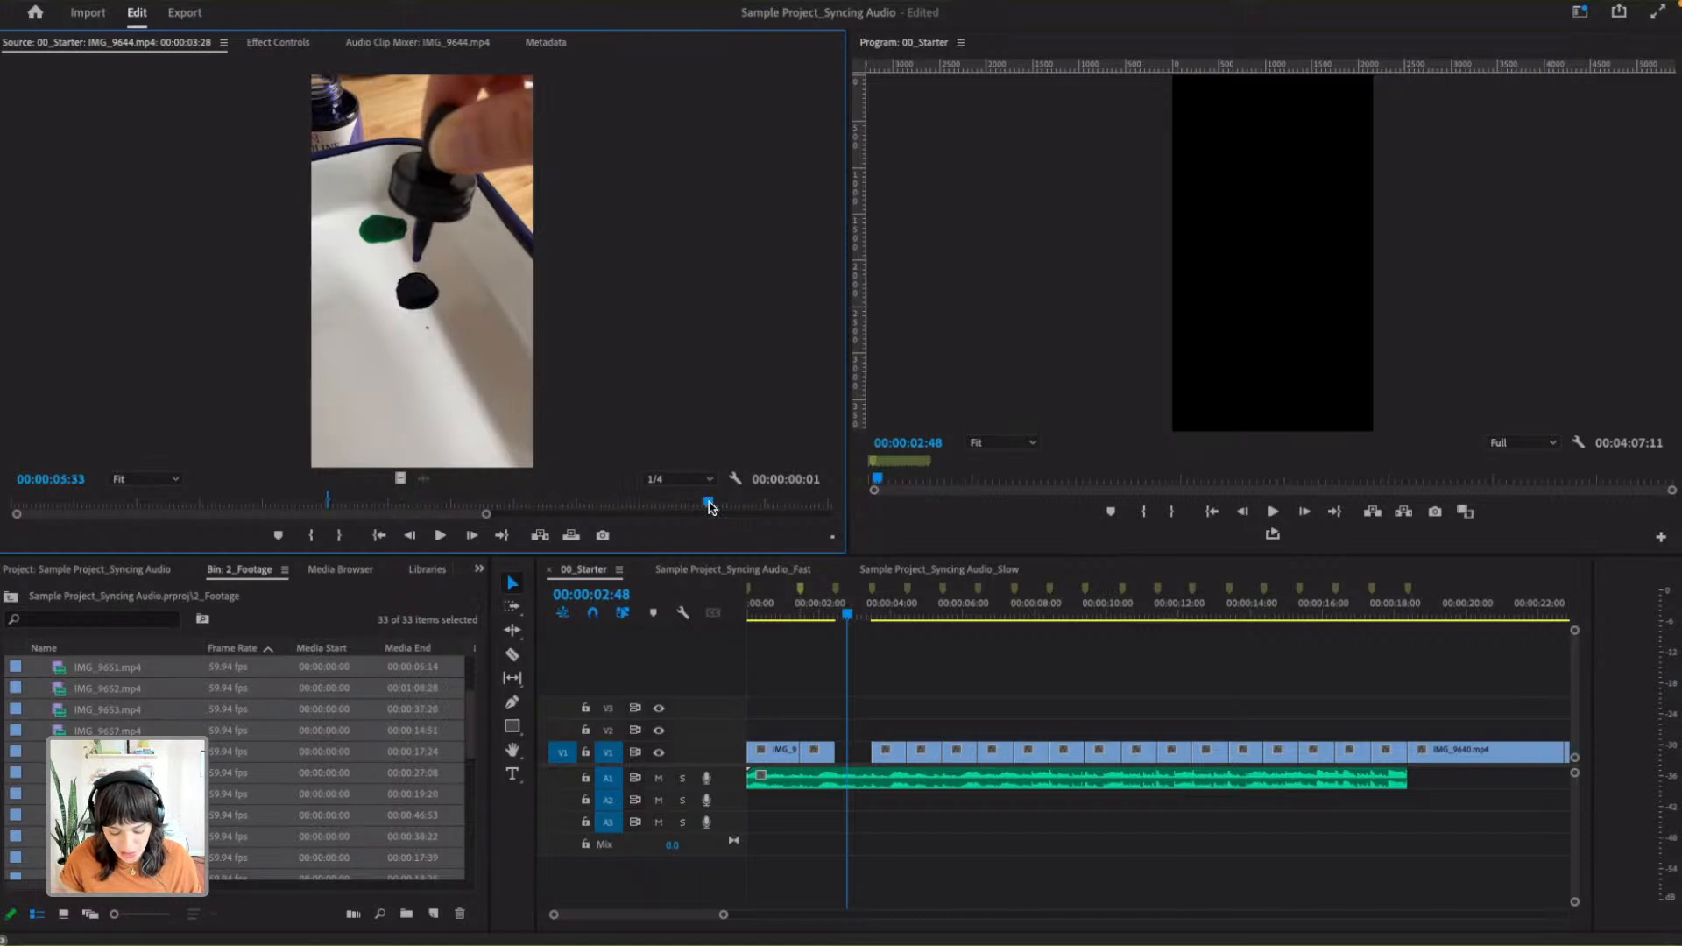
{"action": "left_click", "coordinate": [548, 504]}
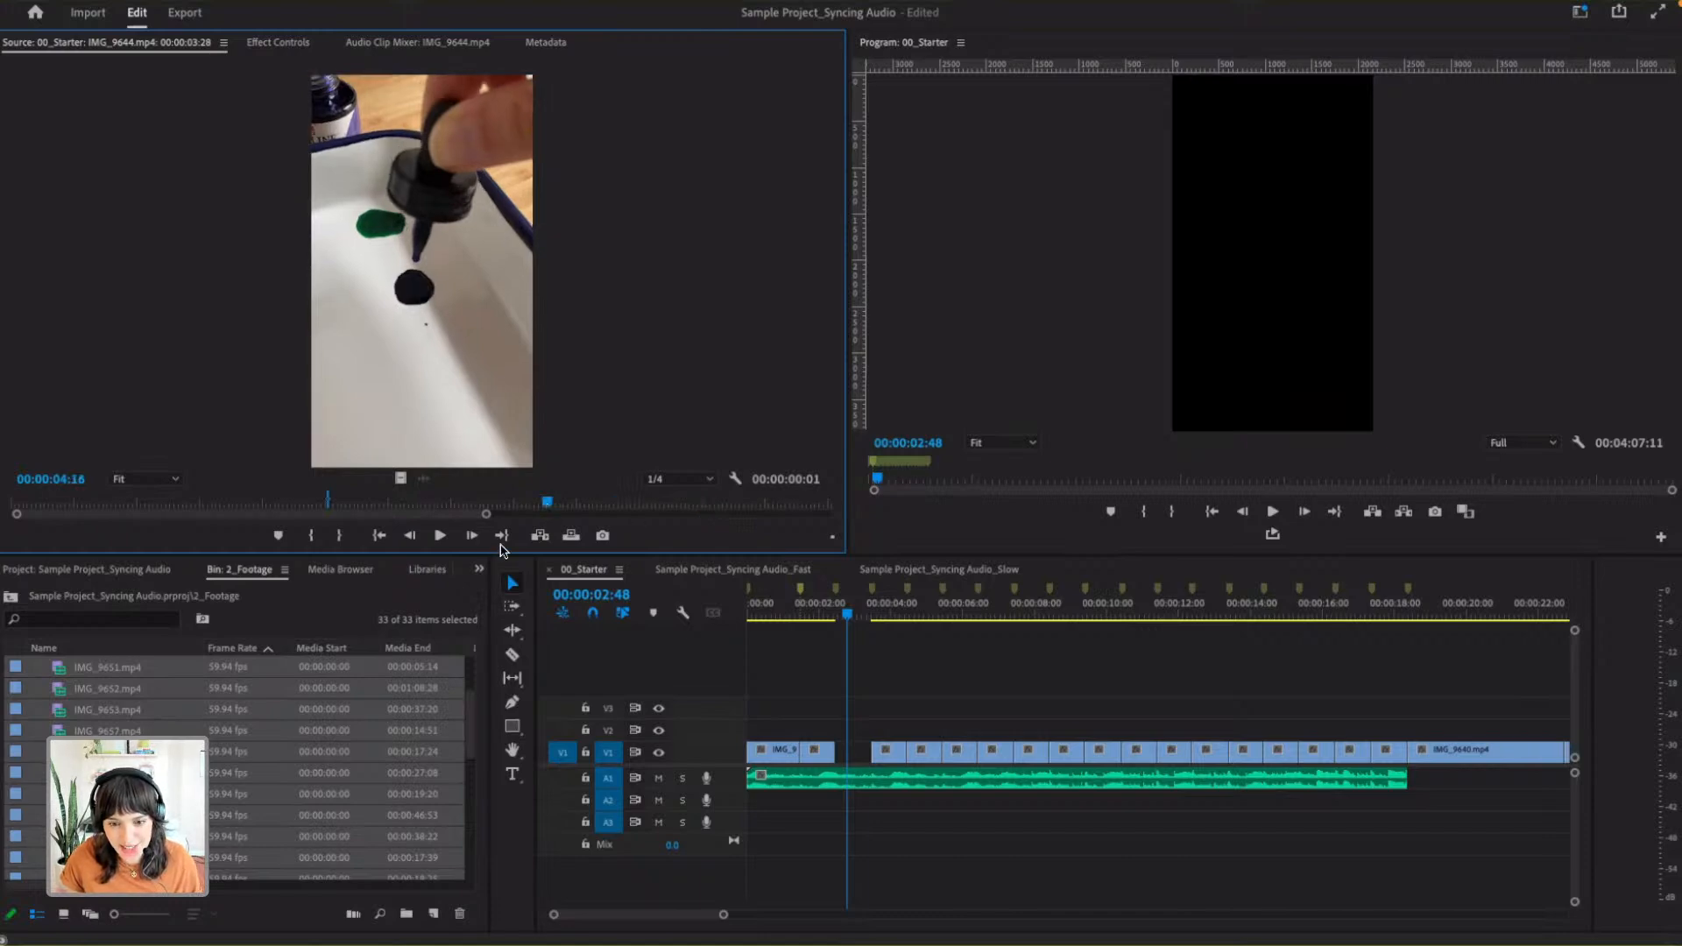
{"action": "key", "text": "super+z"}
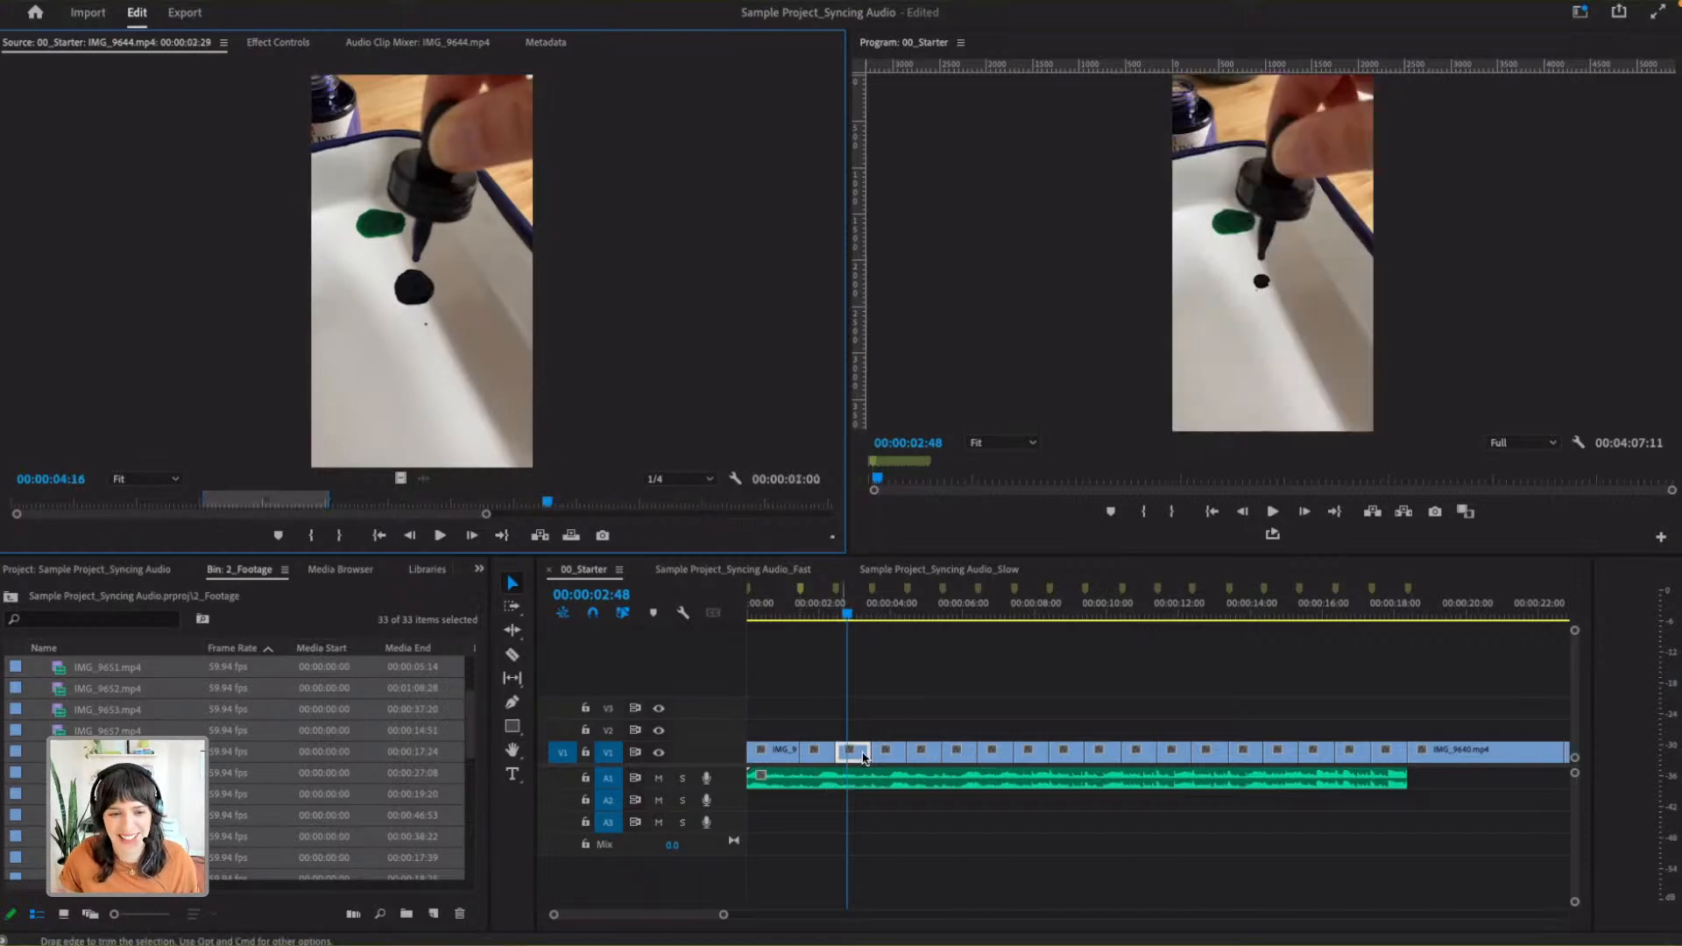
- Try to set the In point of IMG_9644.mp4 at 00:00:04:13 and an Out point at 00:00:04:57, and undo the change
{"action": "left_click", "coordinate": [568, 453]}
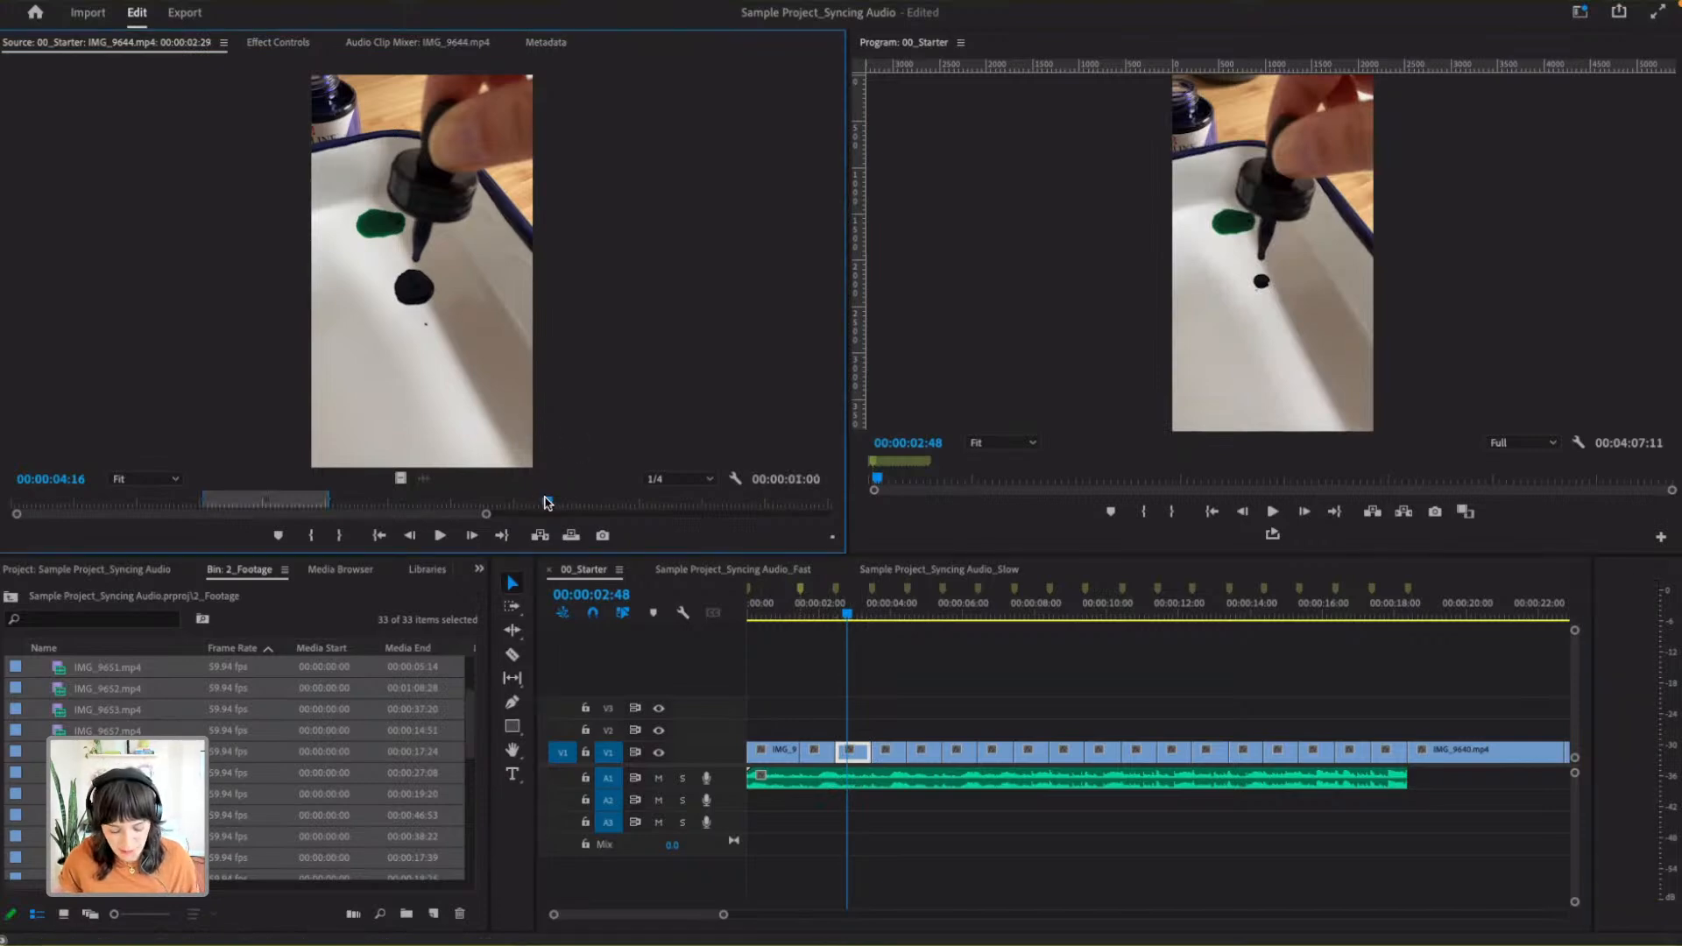
{"action": "left_click", "coordinate": [509, 502]}
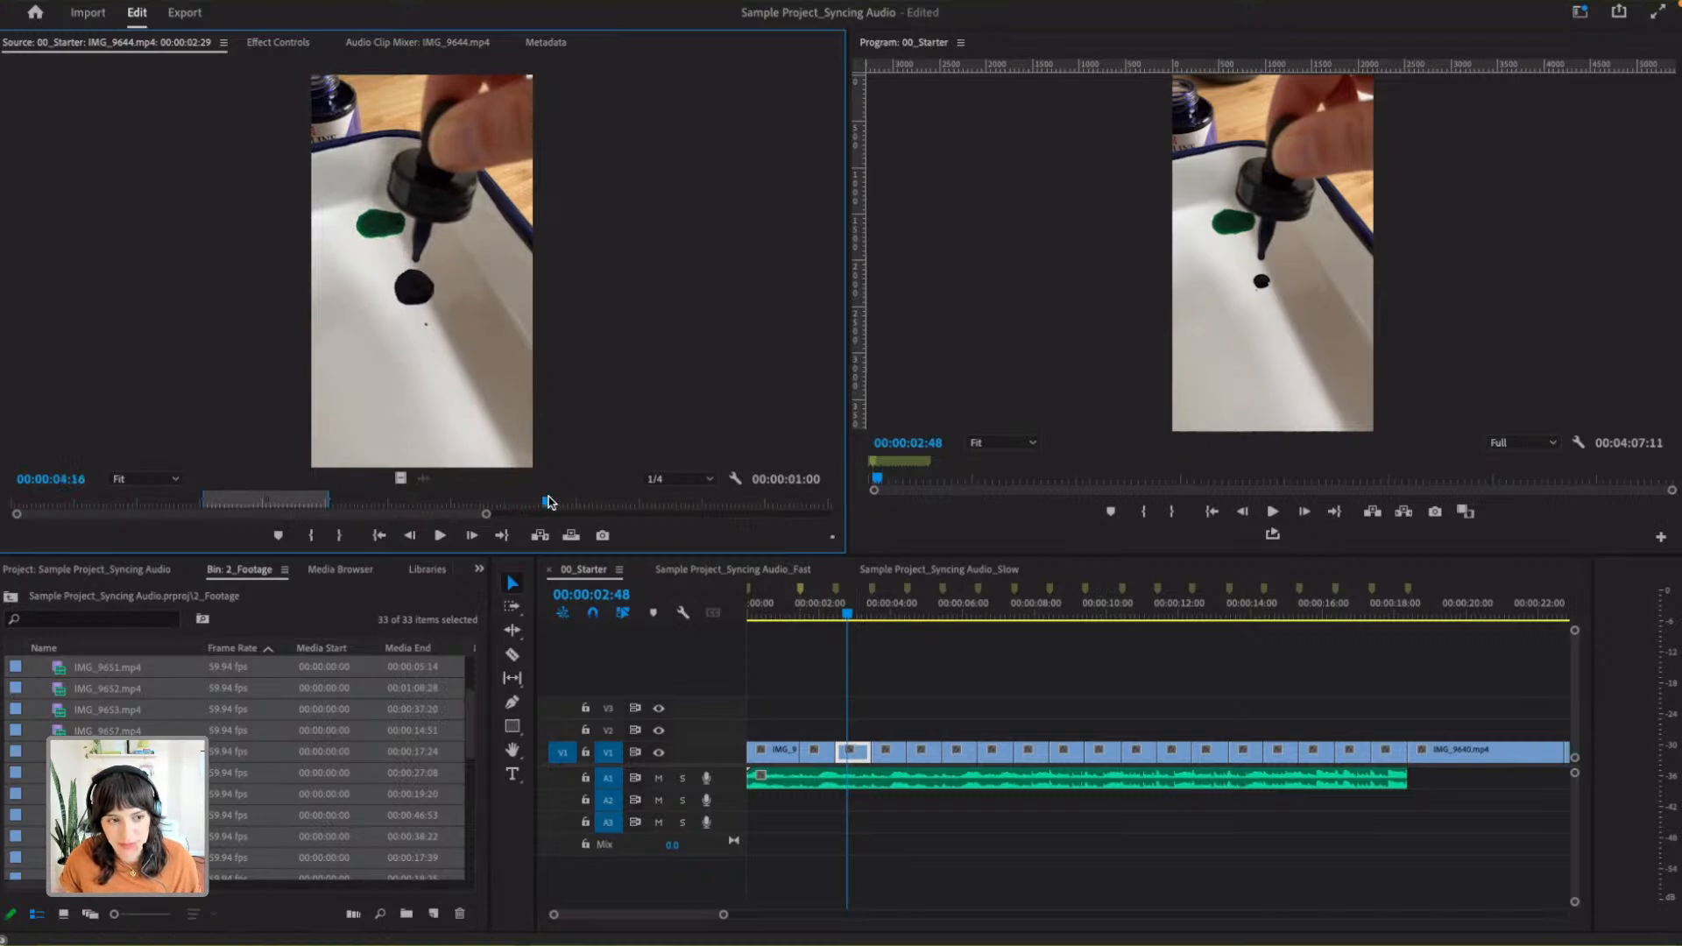
{"action": "left_click", "coordinate": [540, 504]}
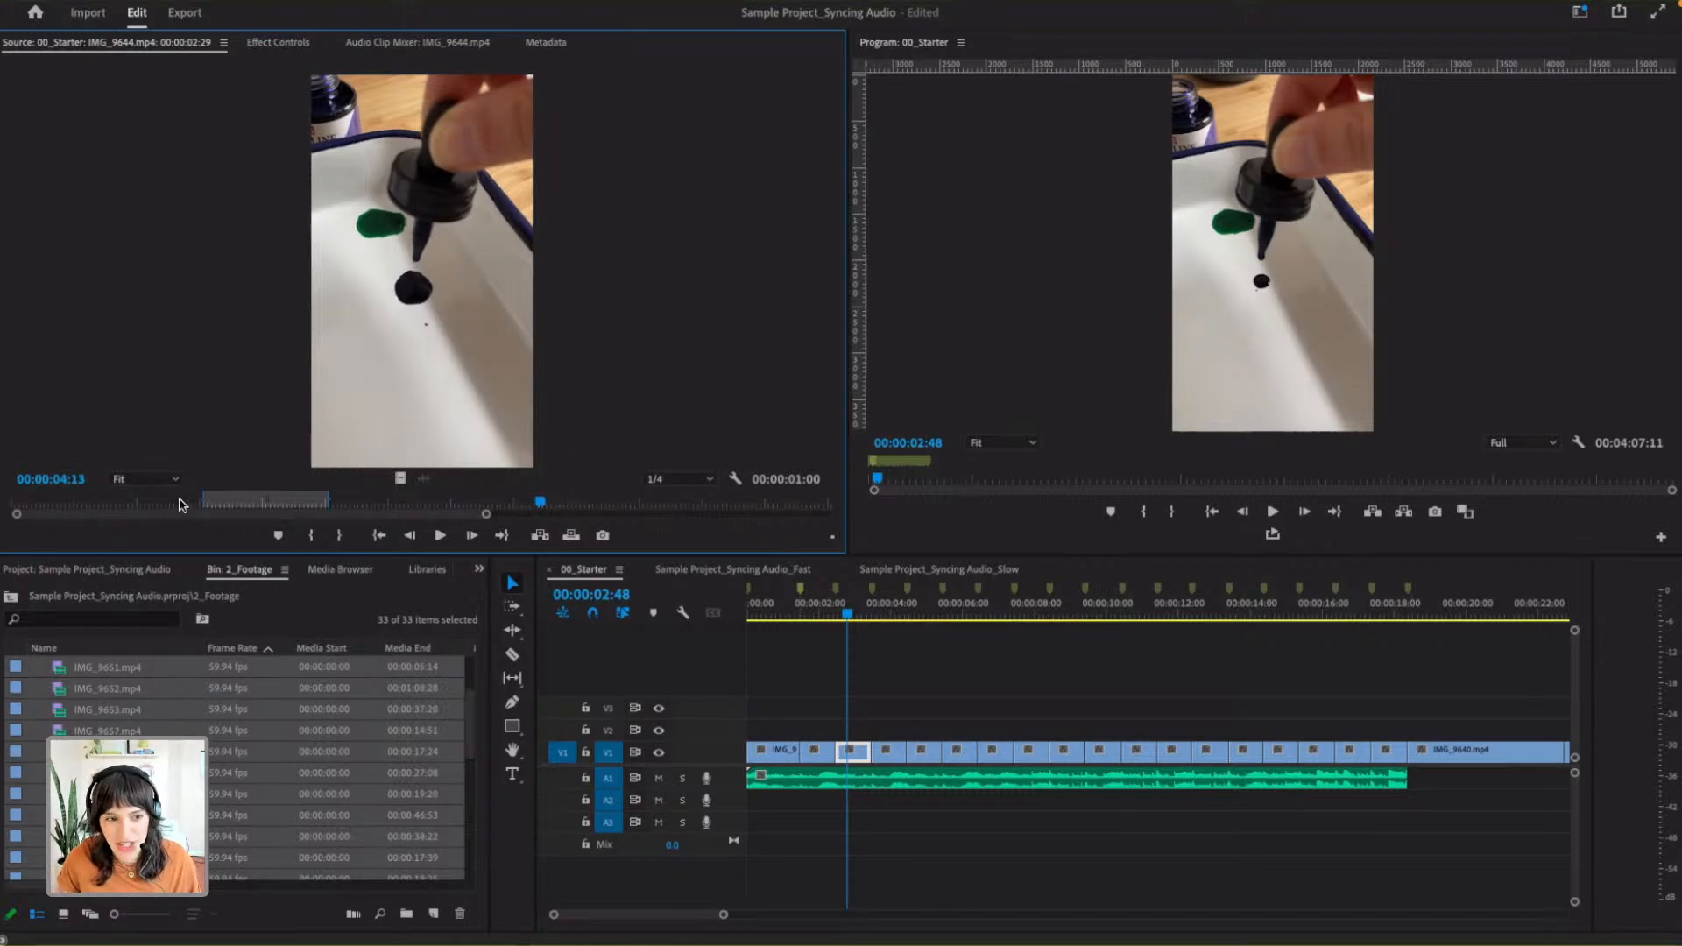
{"action": "key", "text": "Delete"}
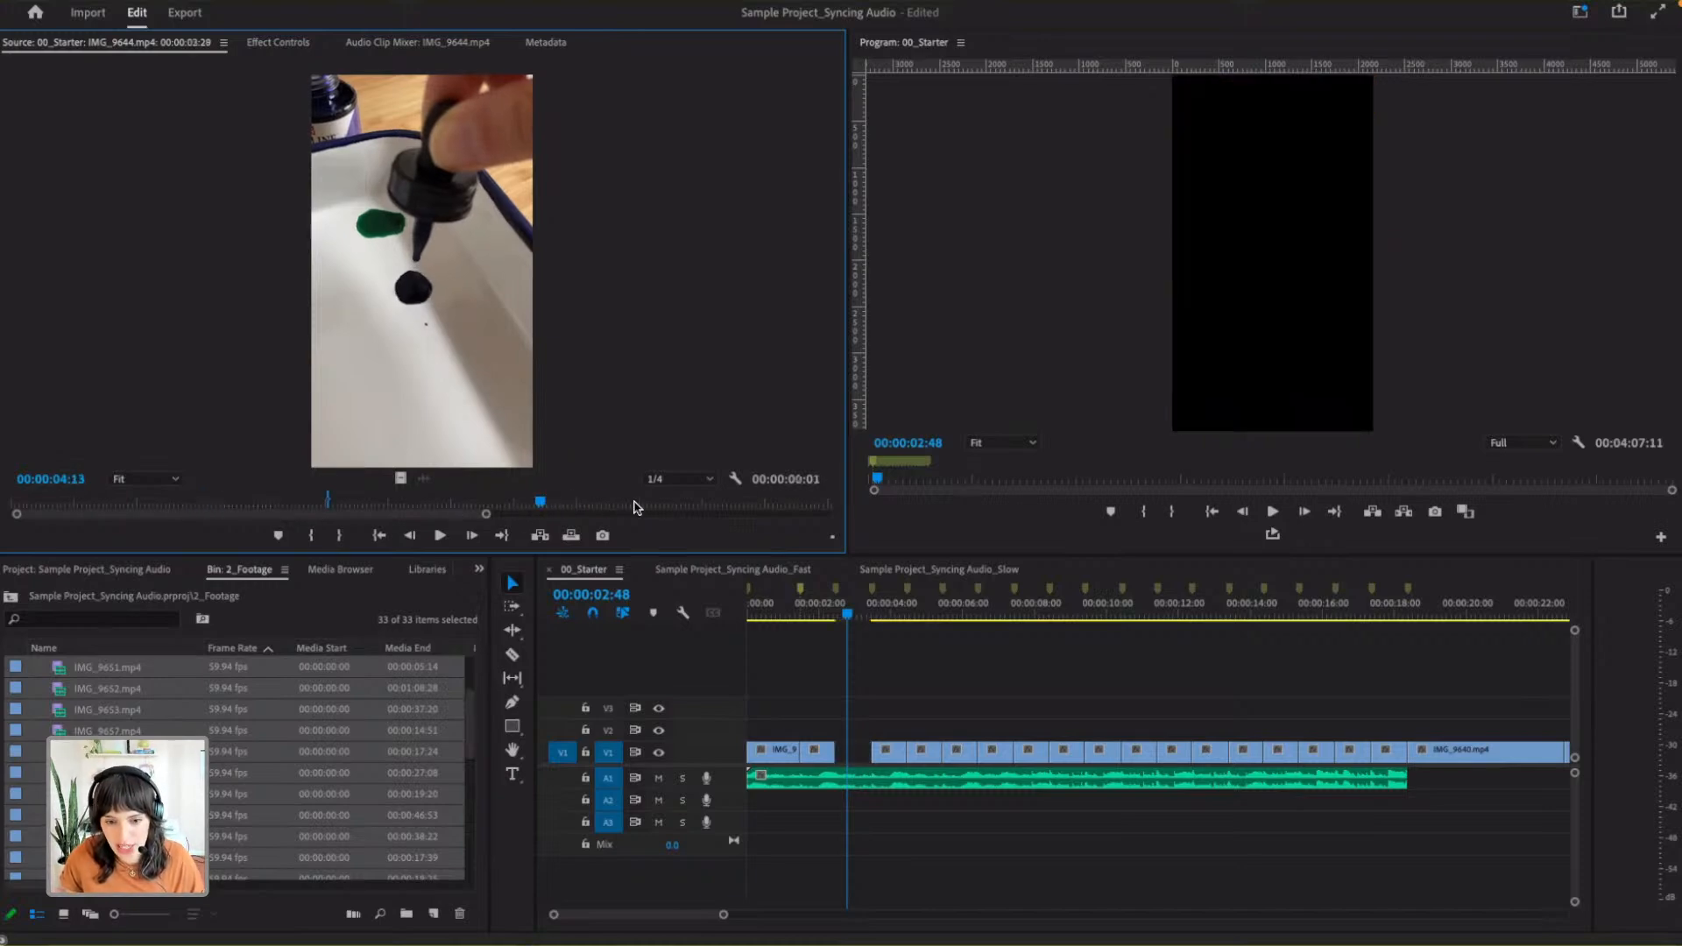
{"action": "left_click", "coordinate": [632, 504]}
{"action": "key", "text": "p"}
{"action": "key", "text": "super+z"}
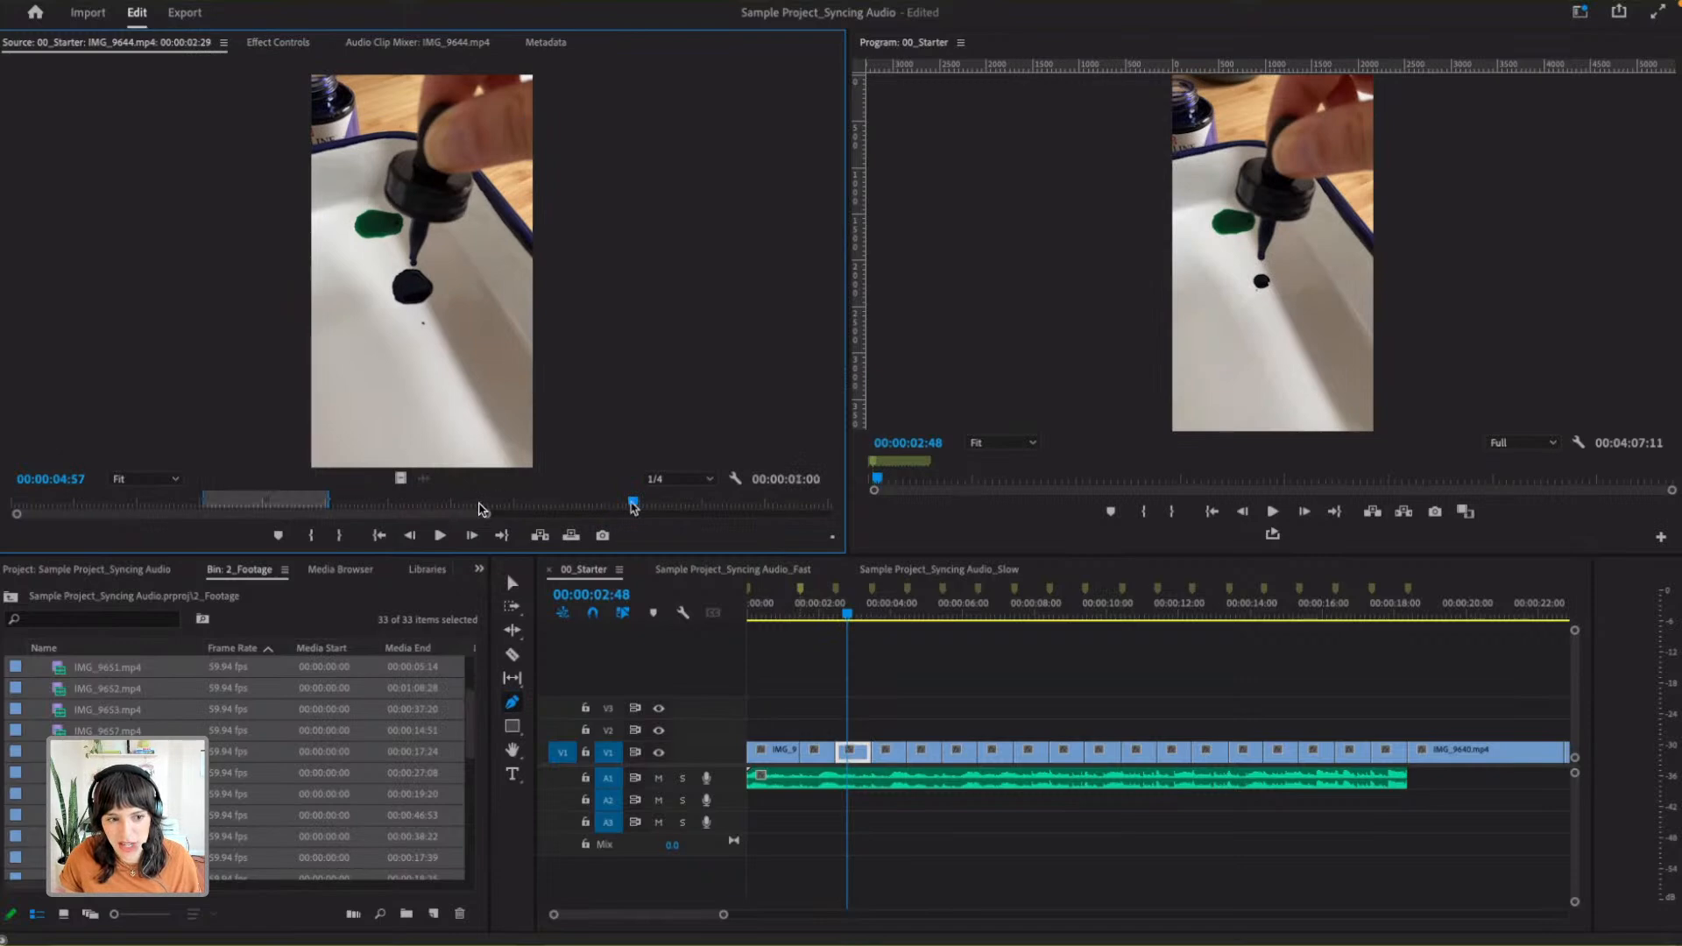
- Scrub through the IMG_9644.mp4 footage in the Source Monitor, ending at 00:00:02:43
{"action": "left_click_drag", "start_coordinate": [582, 501], "coordinate": [496, 502]}
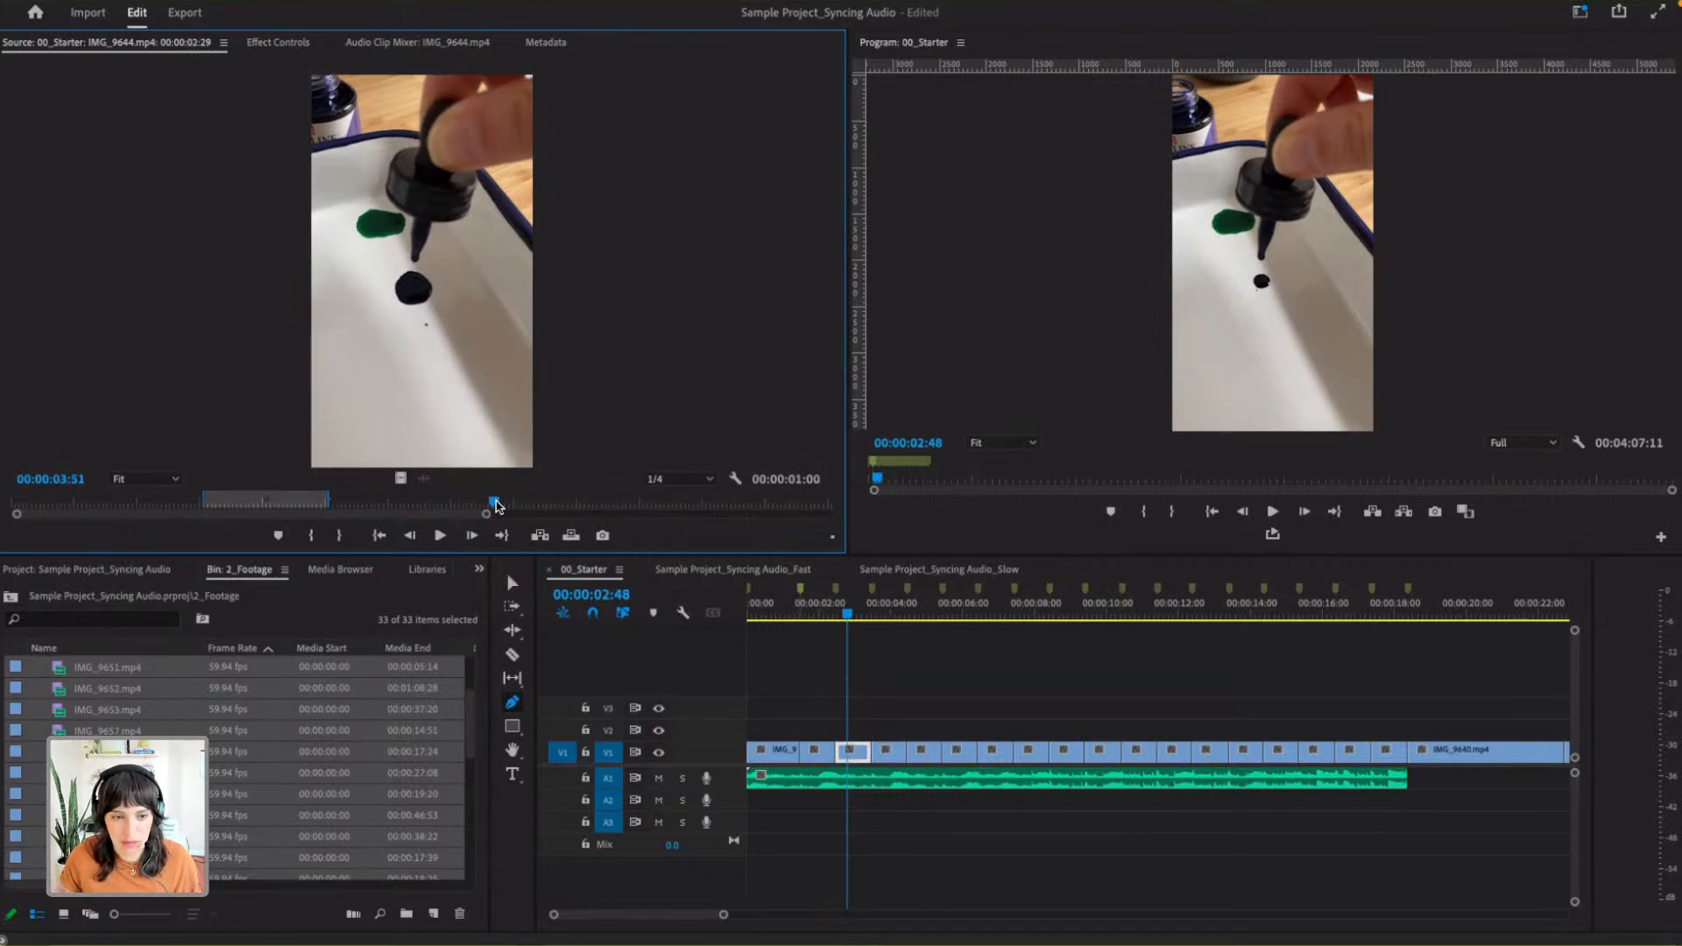
{"action": "key", "text": "super+i"}
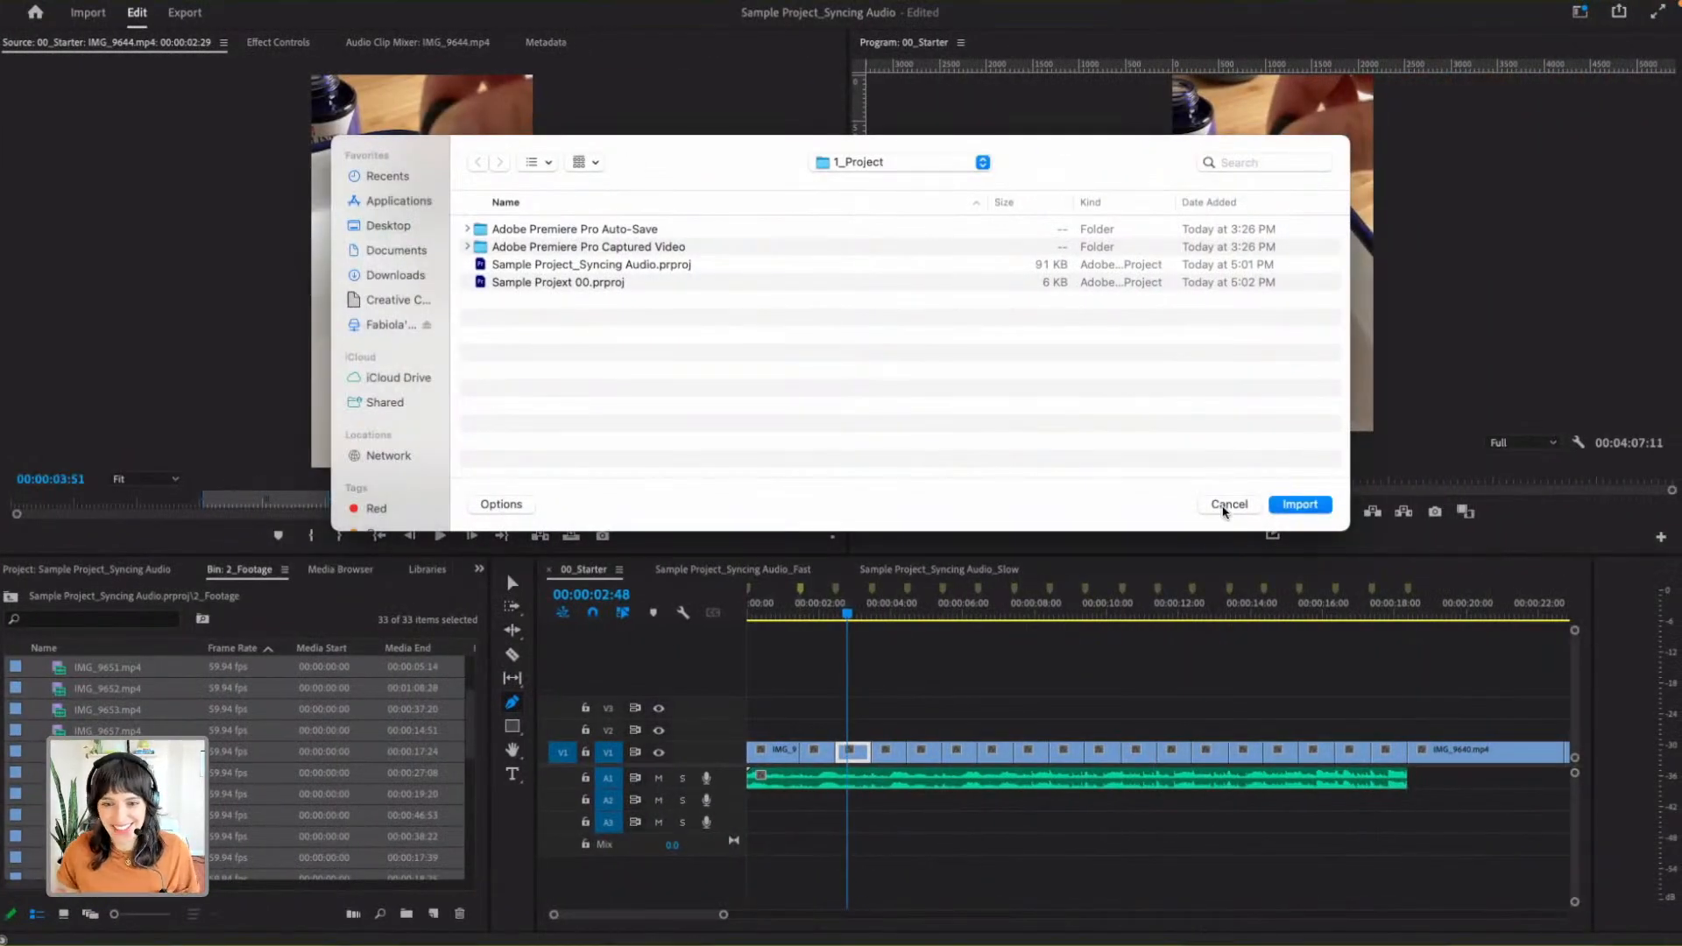
{"action": "left_click", "coordinate": [1227, 505]}
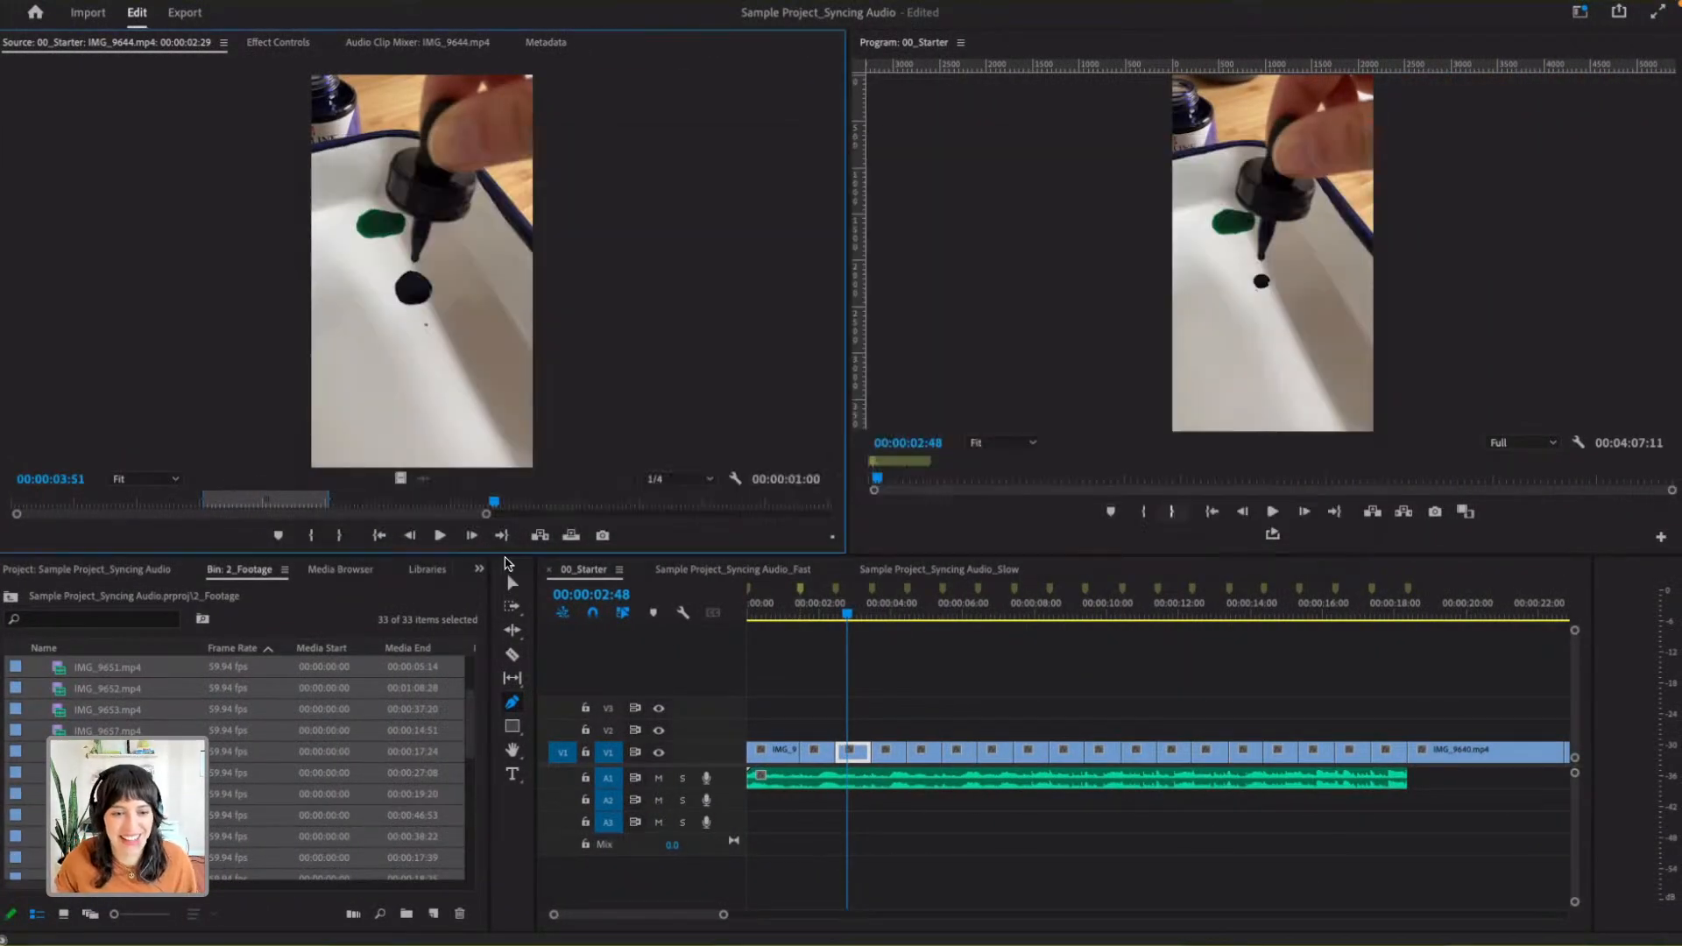
{"action": "left_click", "coordinate": [510, 502]}
{"action": "left_click_drag", "start_coordinate": [356, 502], "coordinate": [424, 502]}
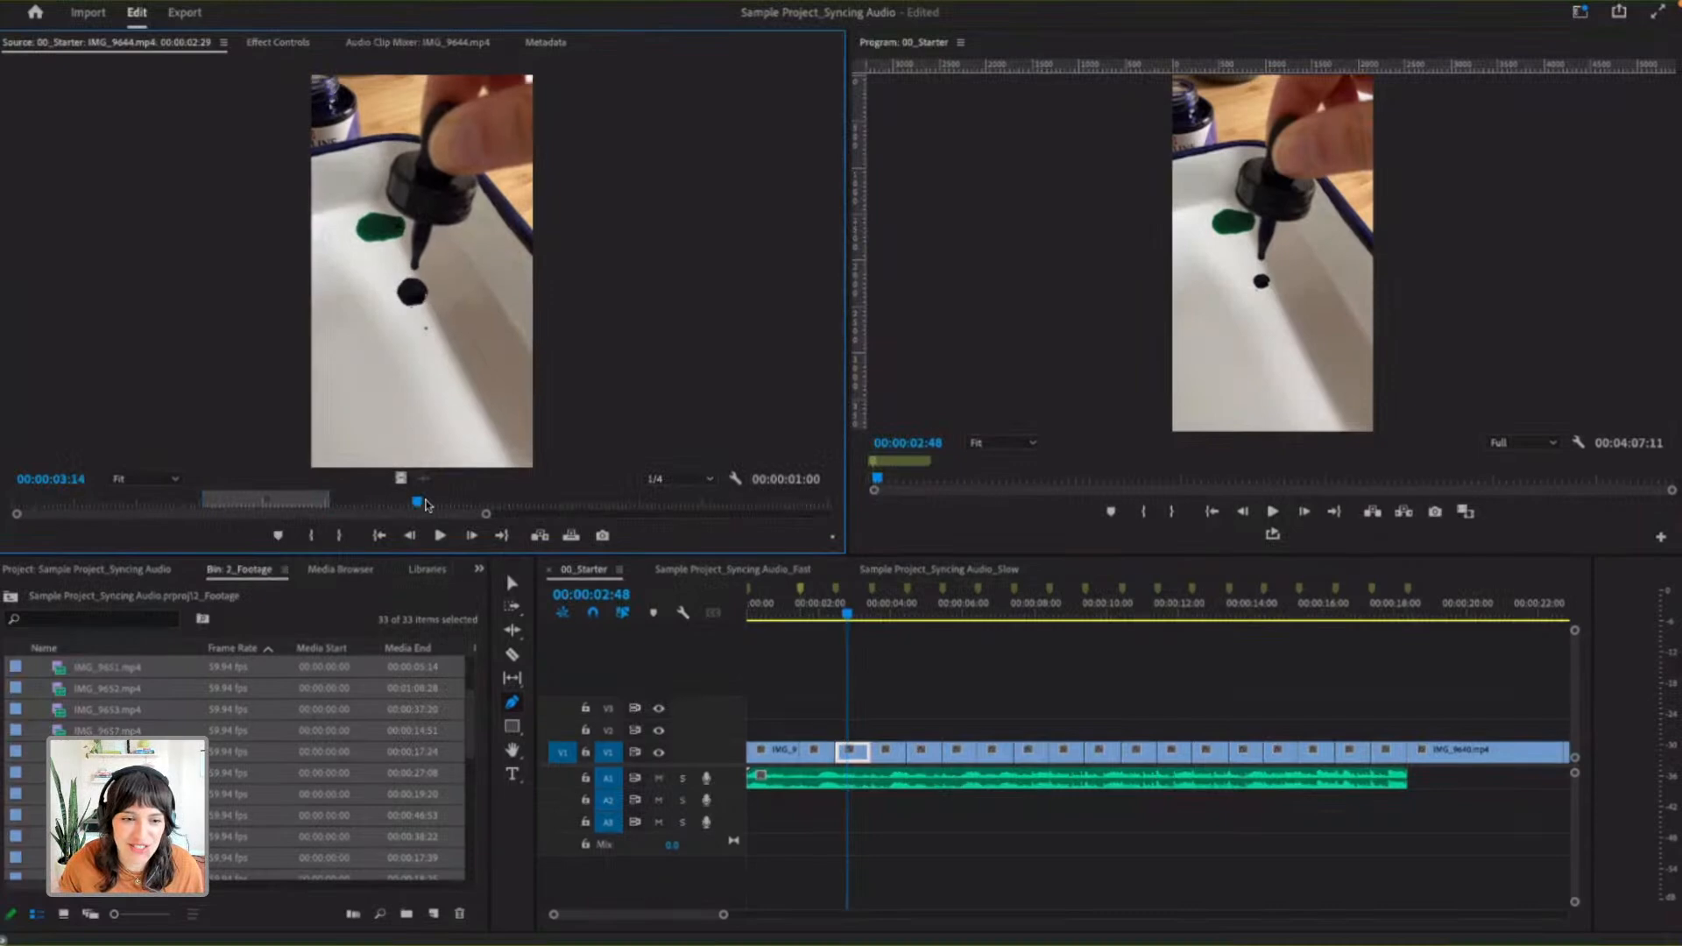
{"action": "left_click", "coordinate": [351, 501]}
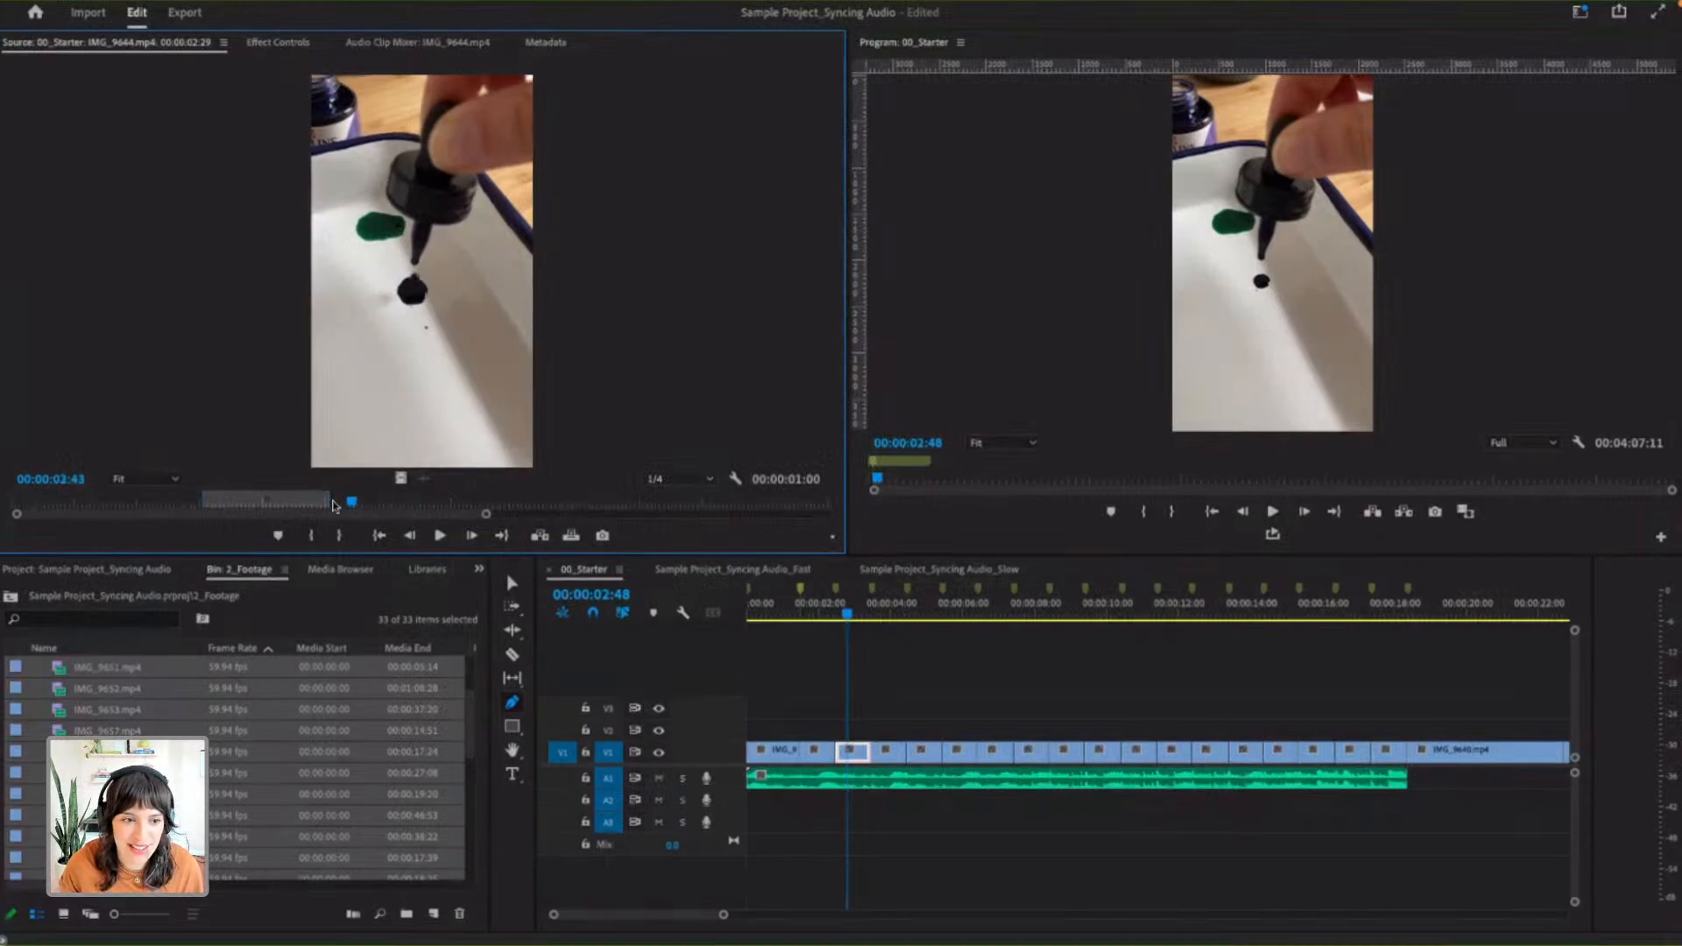
- Trim the start of IMG_9644.mp4 in the Source Monitor so the clip lasts 00:00:00:19, and inspect the shortened range
{"action": "left_click_drag", "start_coordinate": [203, 499], "coordinate": [289, 501]}
{"action": "left_click", "coordinate": [326, 499]}
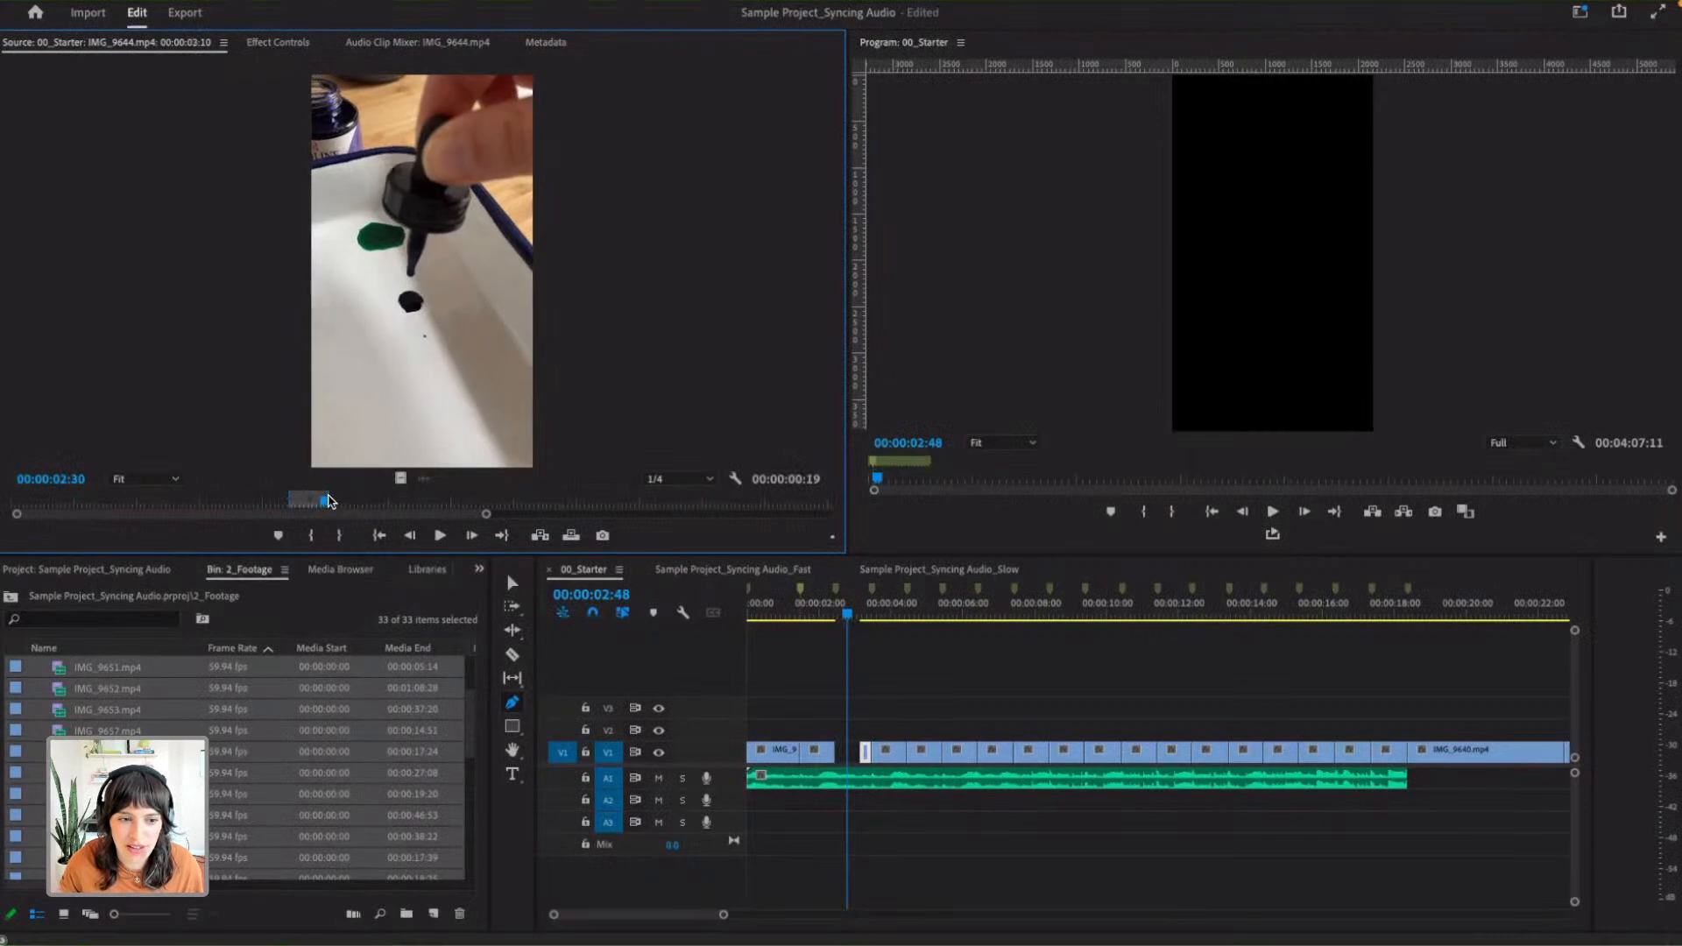
{"action": "left_click_drag", "start_coordinate": [486, 514], "coordinate": [296, 514]}
{"action": "left_click_drag", "start_coordinate": [422, 502], "coordinate": [515, 502]}
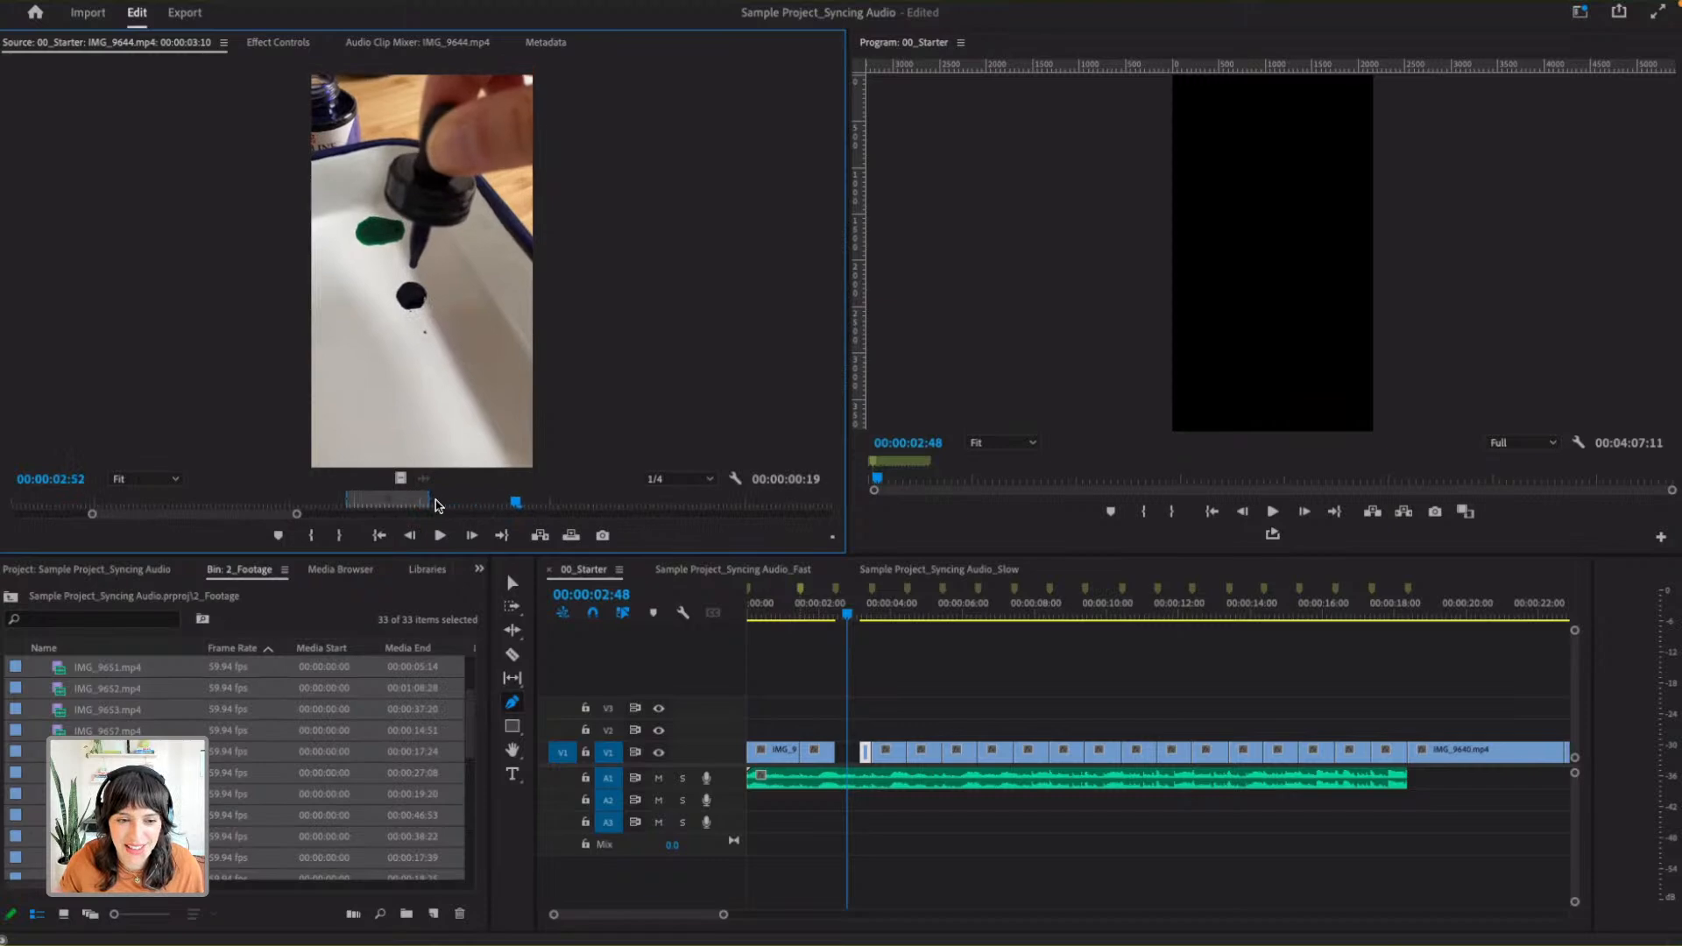
{"action": "left_click", "coordinate": [344, 501]}
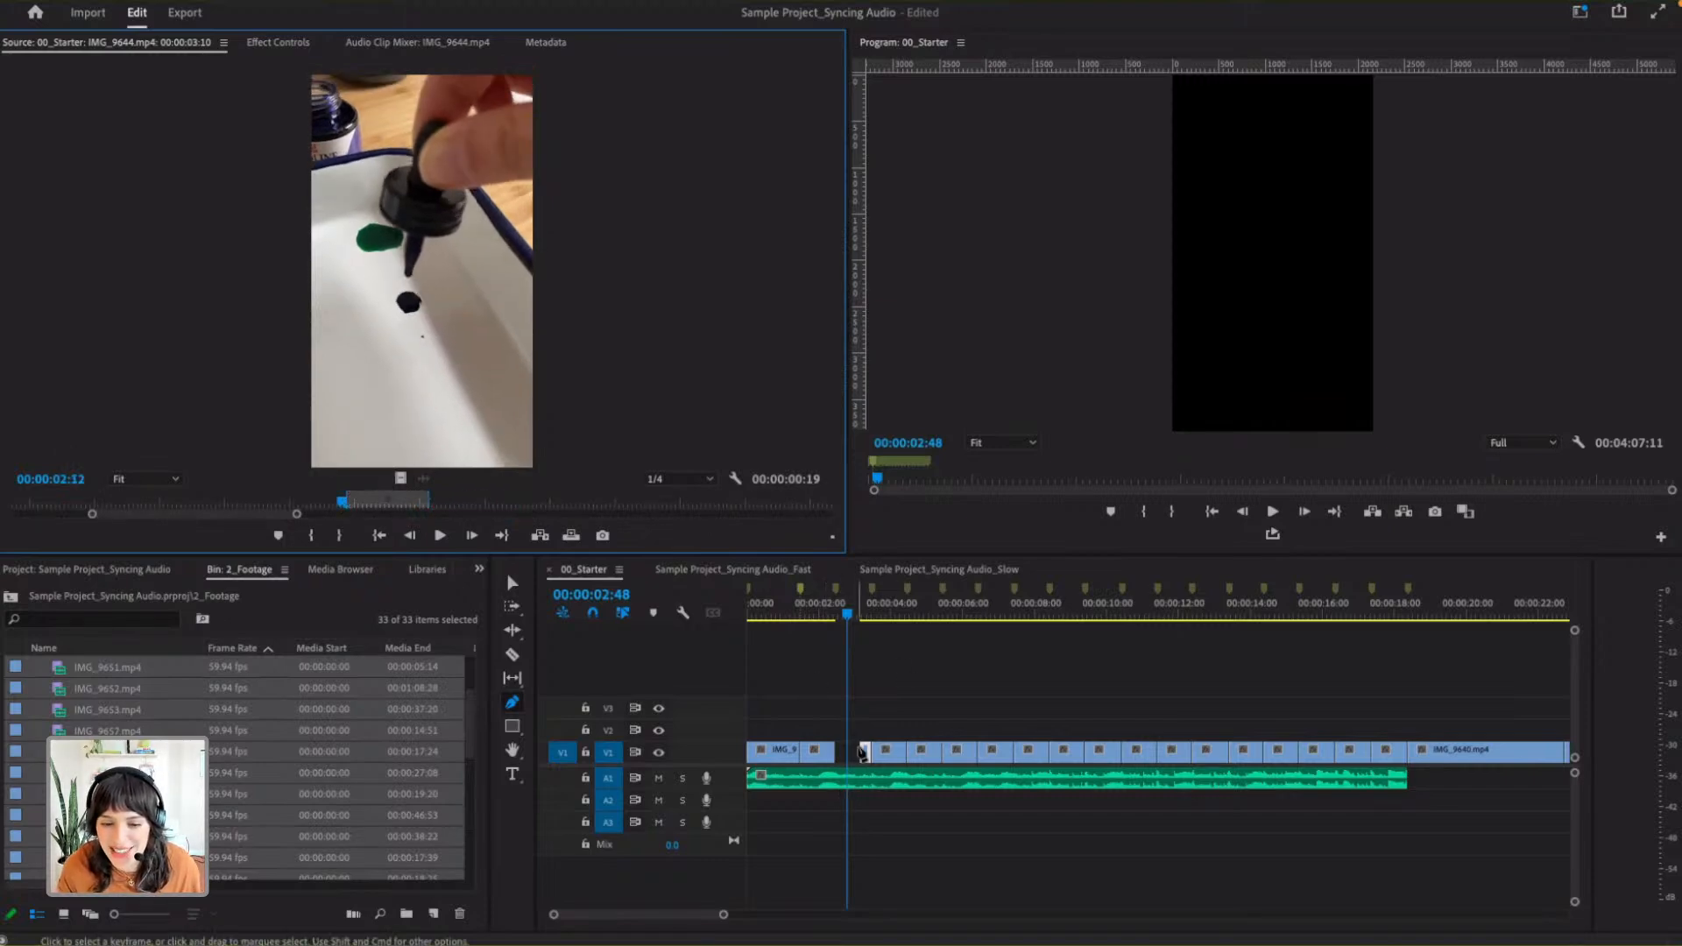
- With the Selection tool active, adjust the In and Out points of IMG_9644.mp4 to a later 00:00:01:00 range that fills its timeline slot
{"action": "key", "text": "v"}
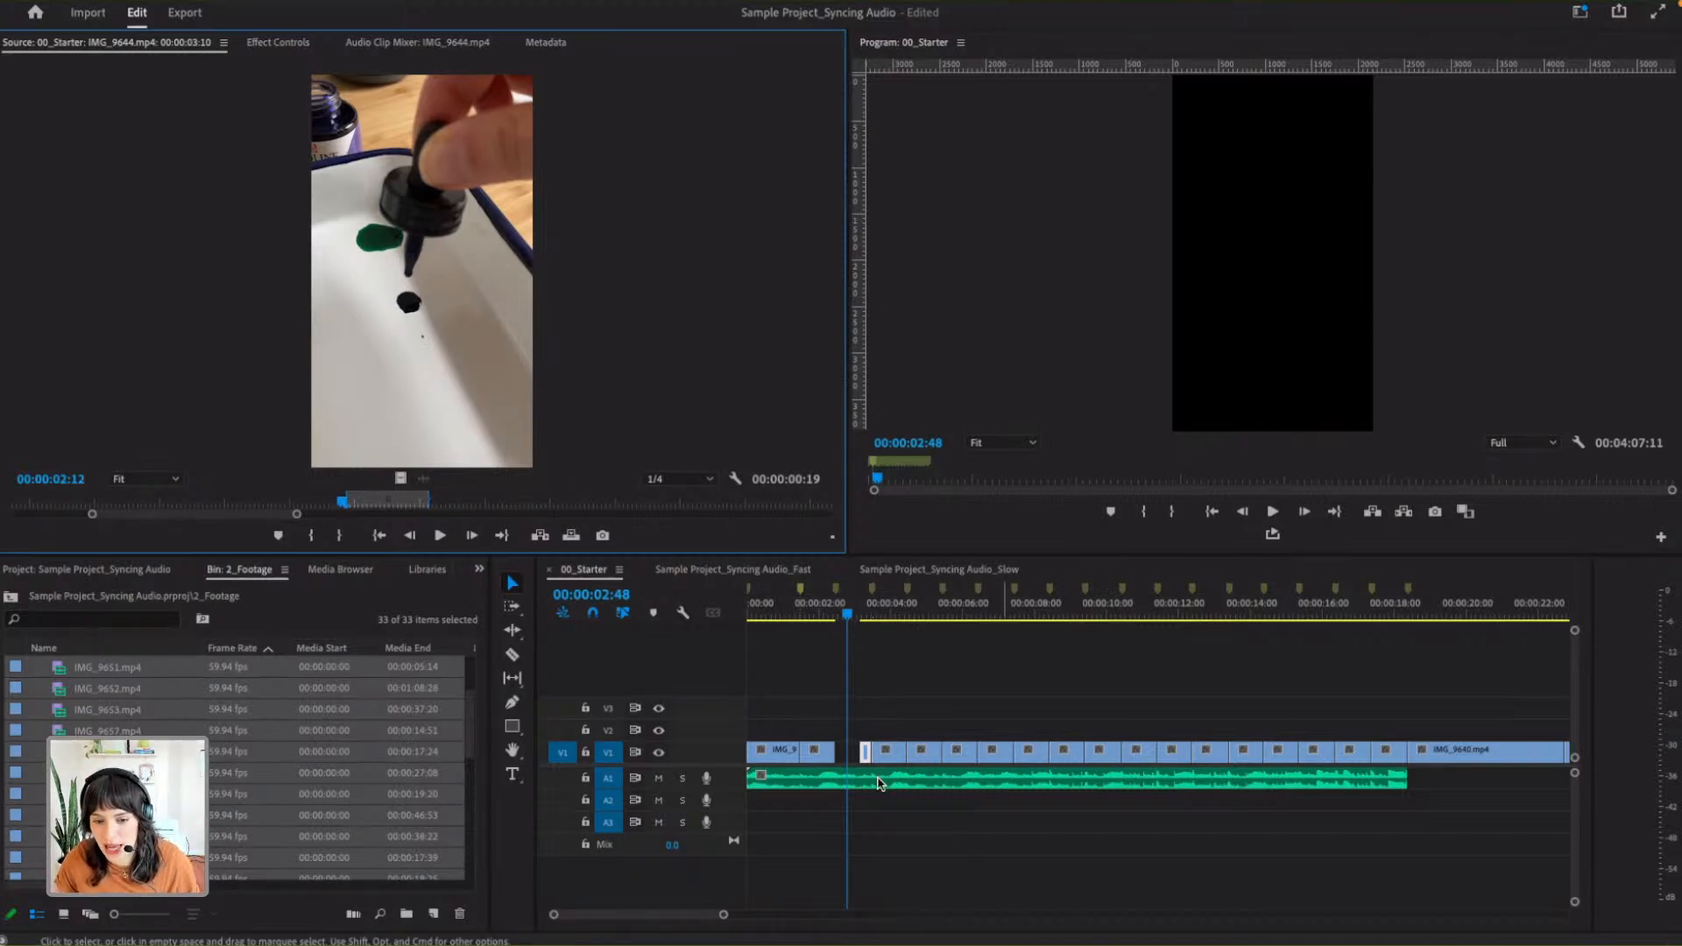
{"action": "left_click_drag", "start_coordinate": [343, 489], "coordinate": [233, 487]}
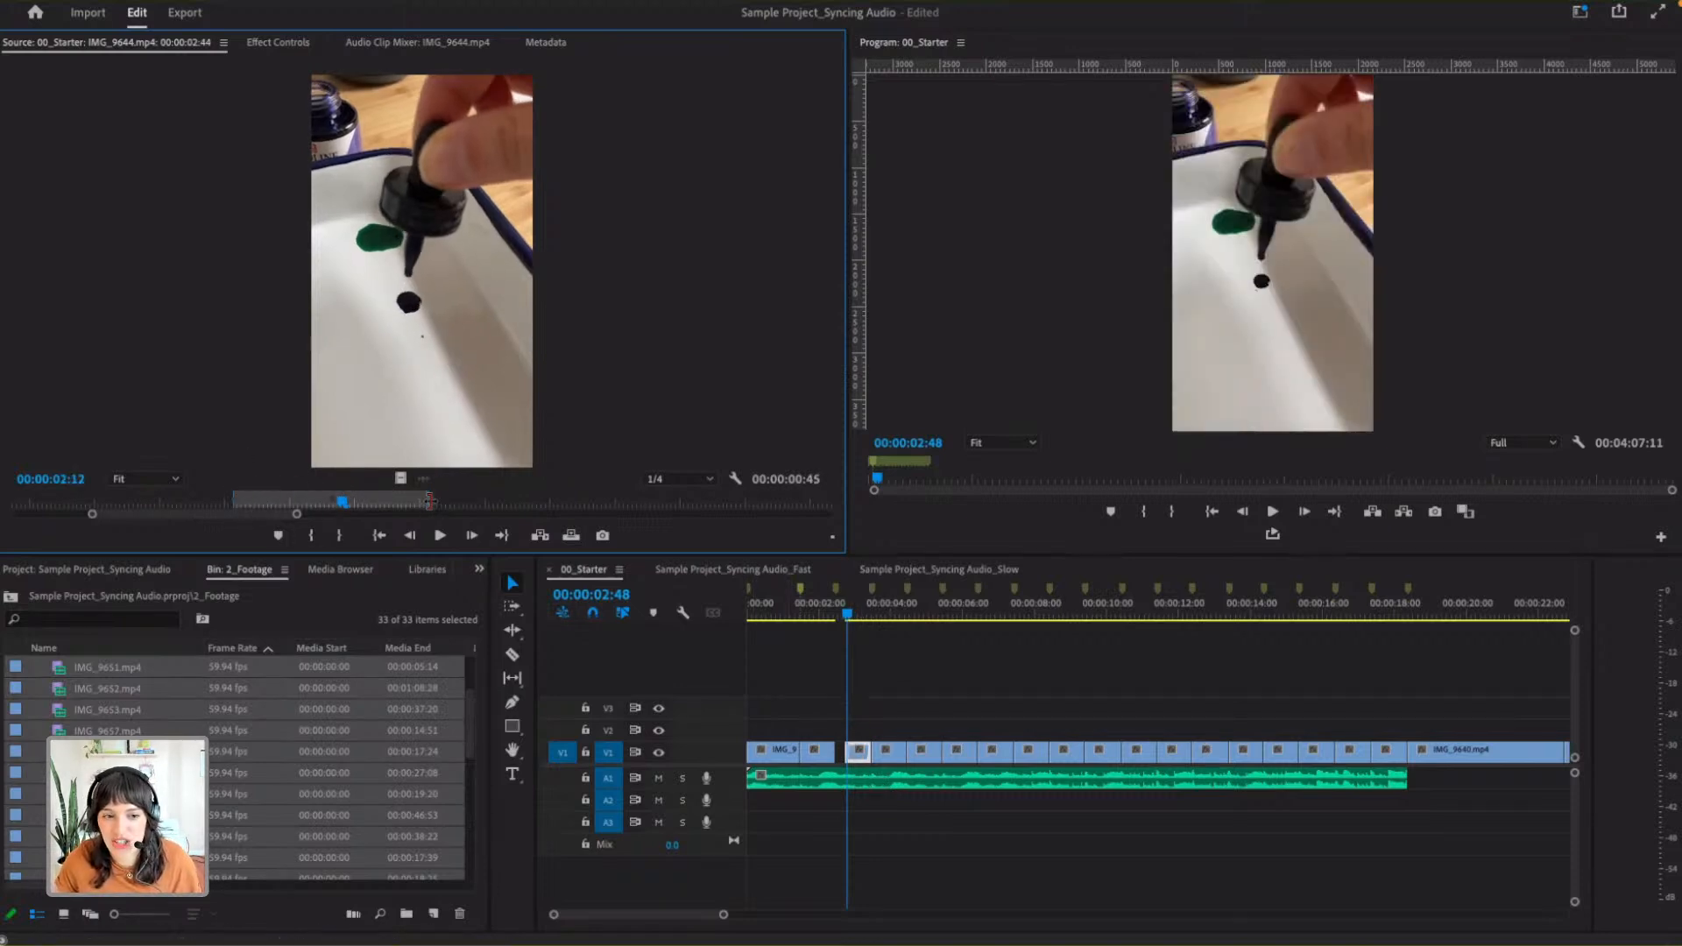
{"action": "left_click_drag", "start_coordinate": [428, 500], "coordinate": [527, 500]}
{"action": "left_click_drag", "start_coordinate": [345, 505], "coordinate": [541, 502]}
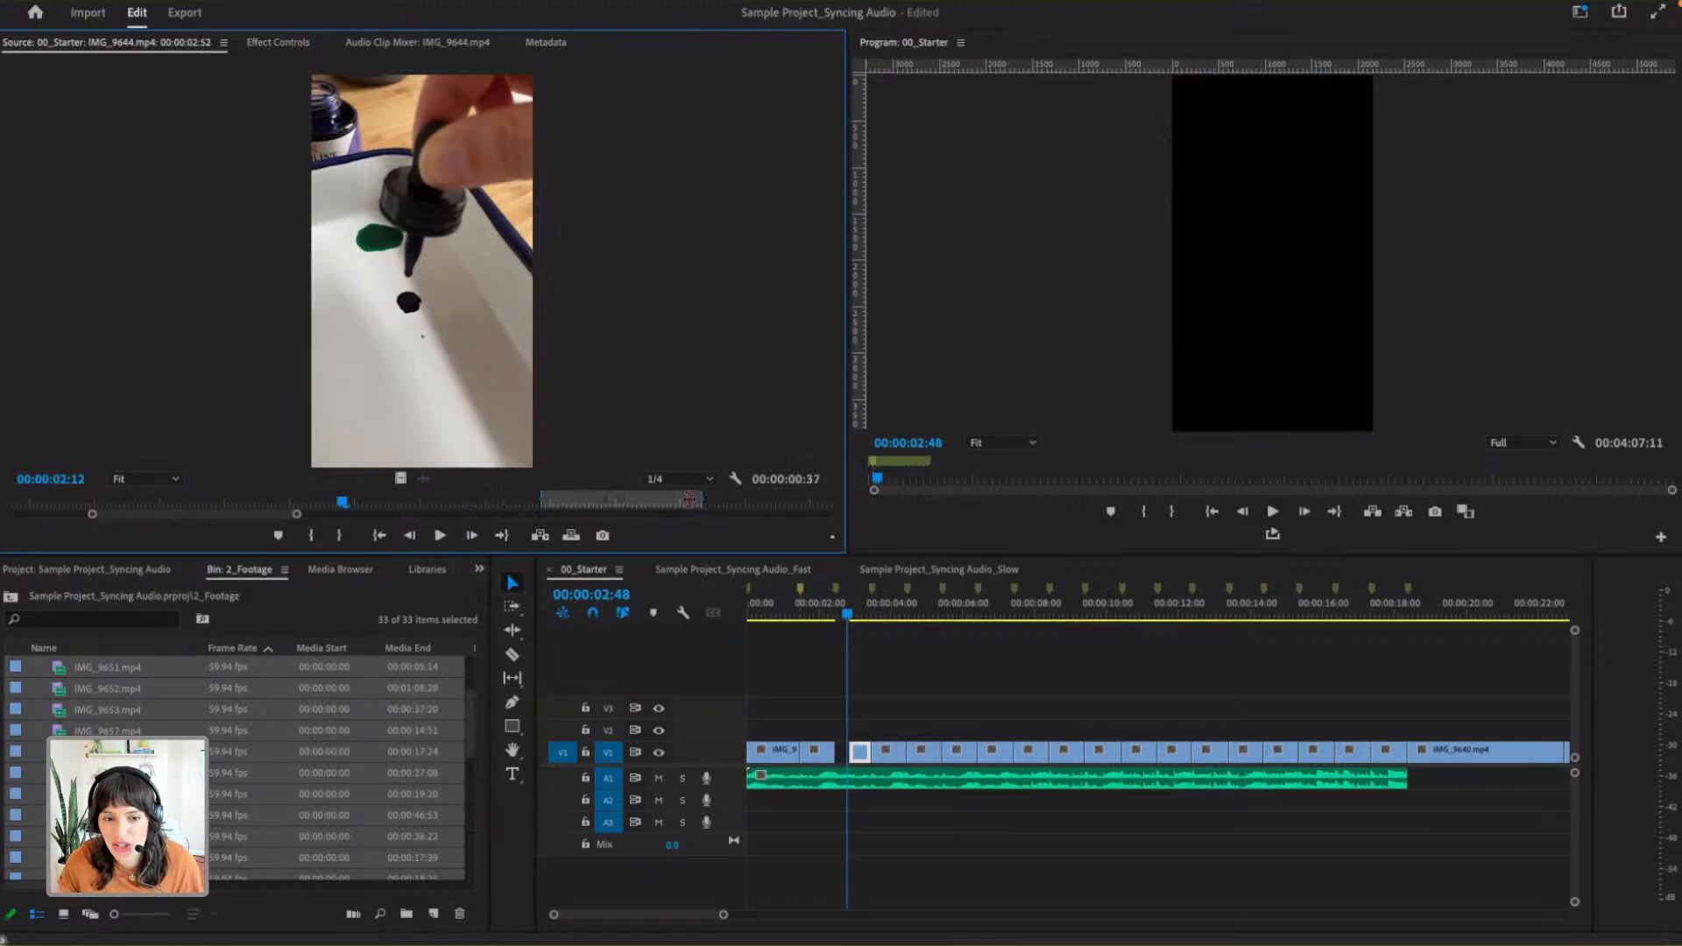
{"action": "left_click_drag", "start_coordinate": [690, 497], "coordinate": [646, 504]}
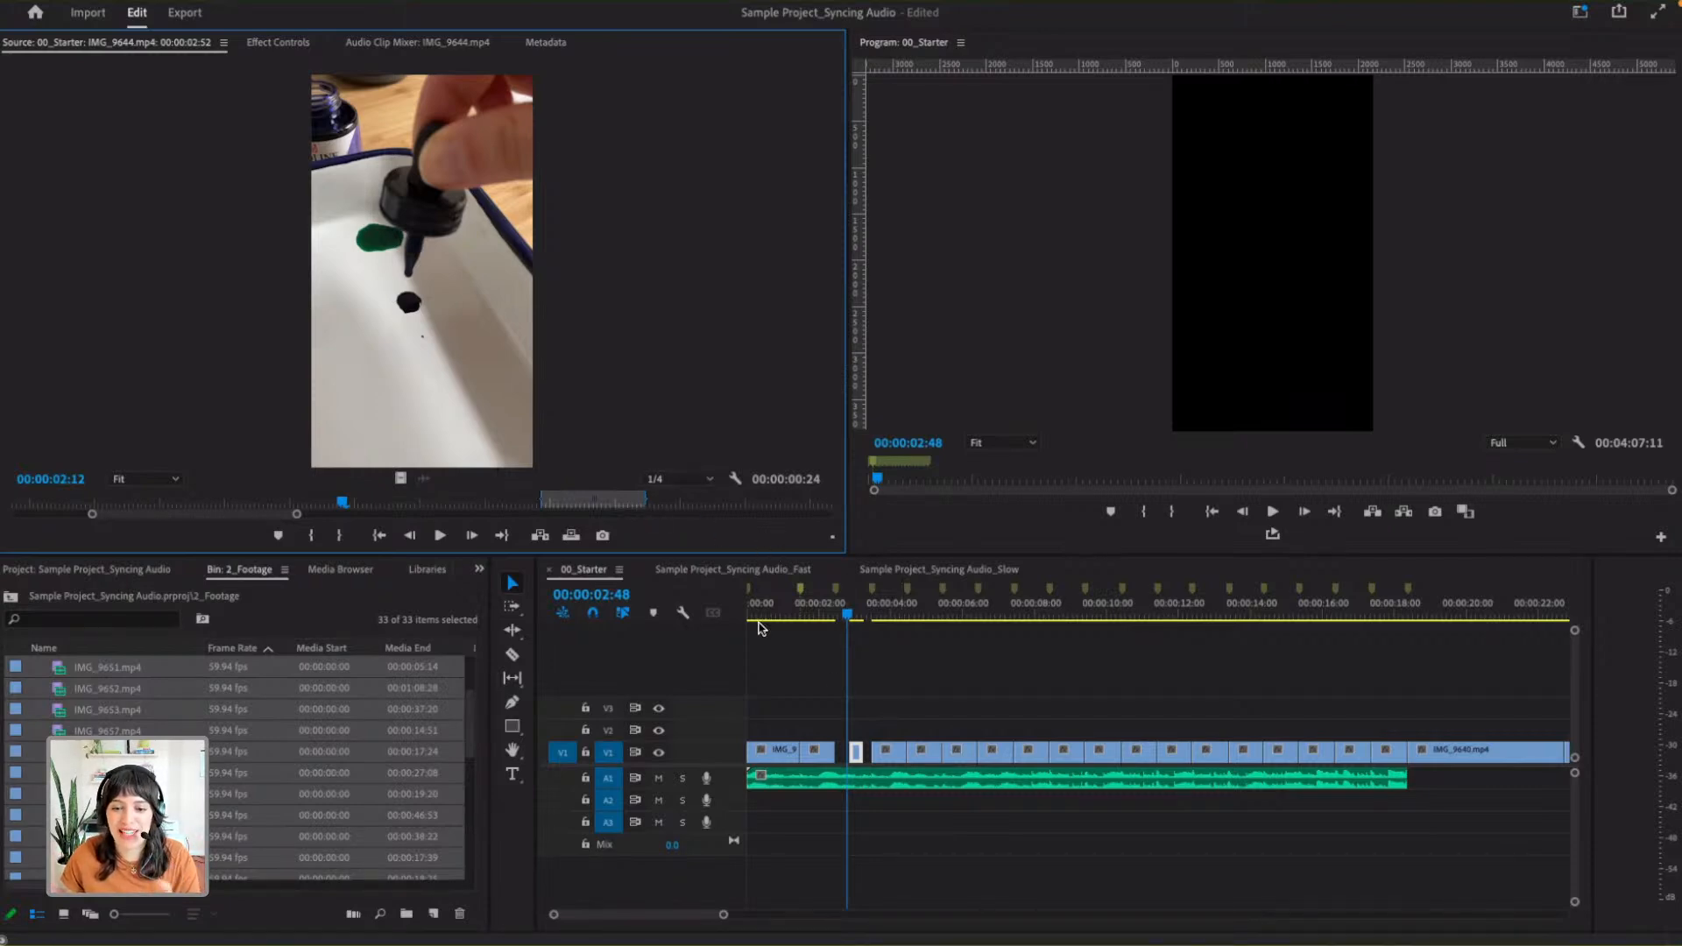
{"action": "left_click_drag", "start_coordinate": [648, 499], "coordinate": [753, 499]}
{"action": "left_click_drag", "start_coordinate": [542, 498], "coordinate": [431, 498]}
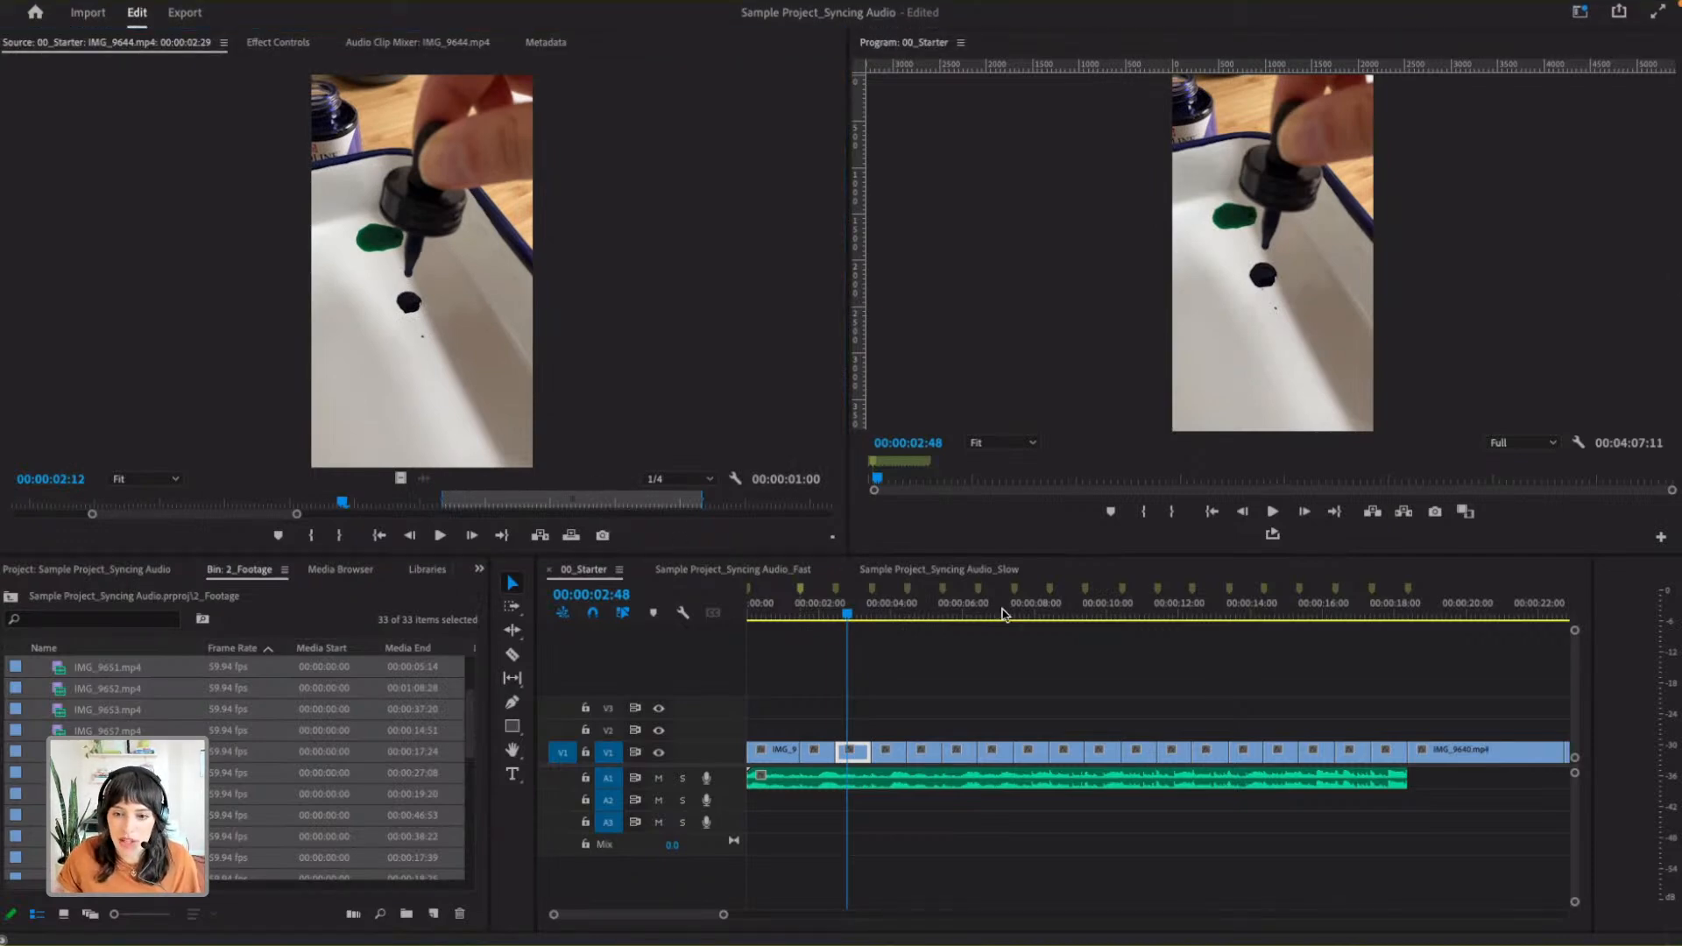
- Switch to the Sample Project_Syncing Audio_Slow sequence and load its clip at 00:00:10:35, IMG_9652.mp4, in the Source Monitor
{"action": "left_click", "coordinate": [787, 570]}
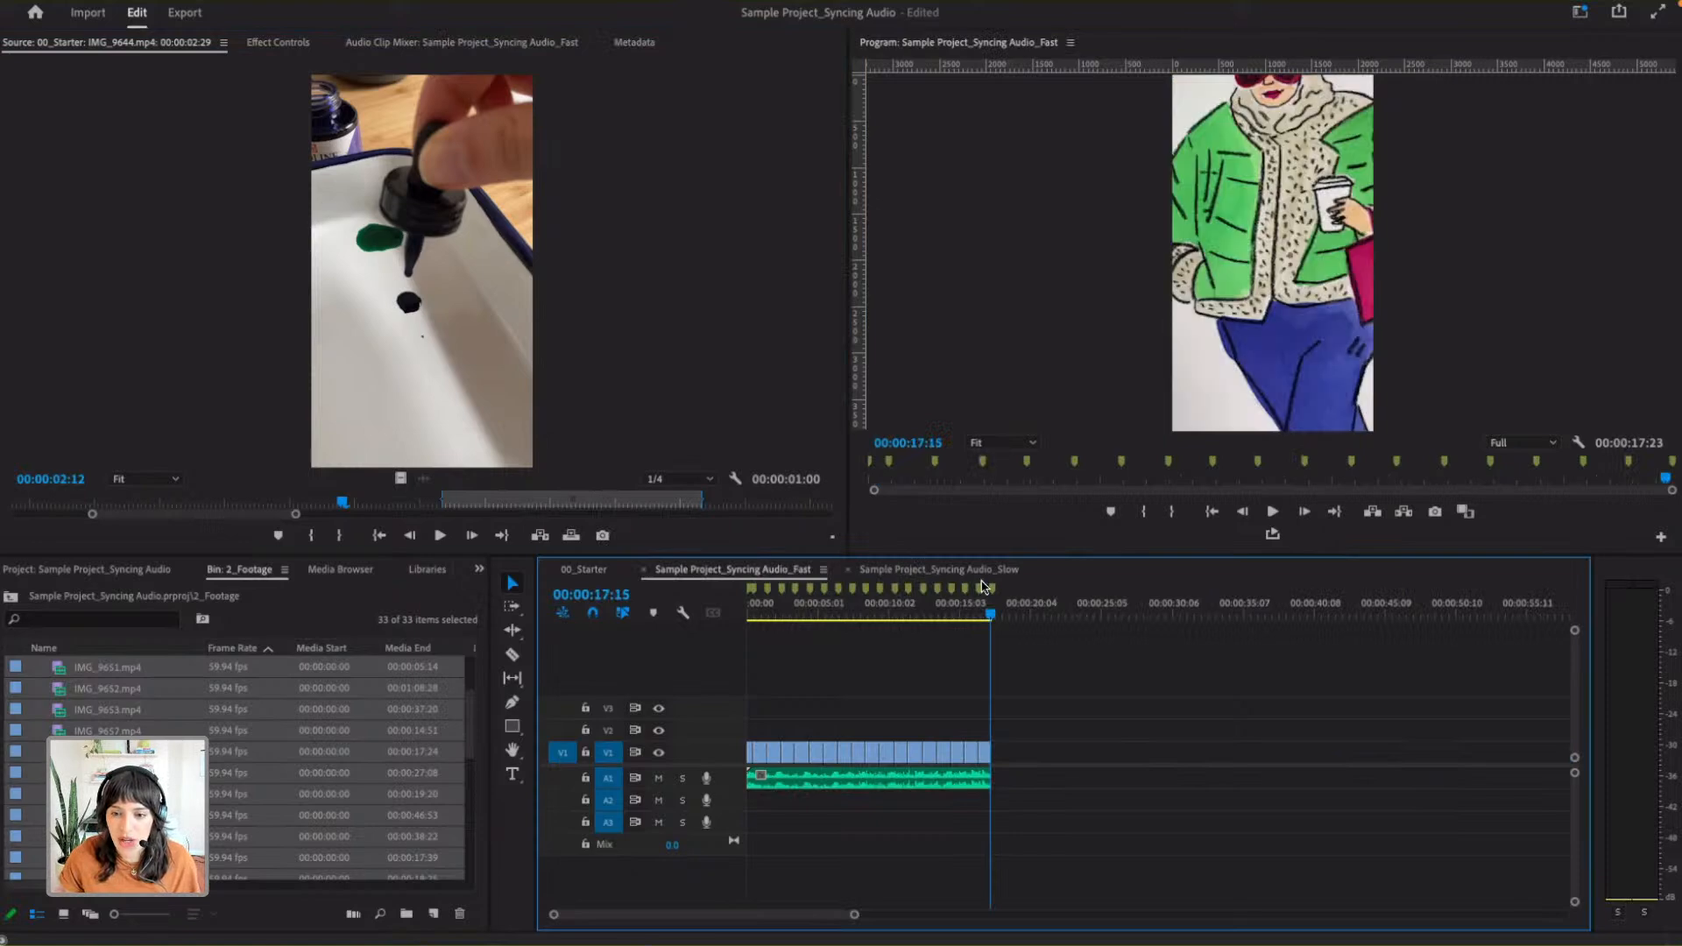
{"action": "left_click", "coordinate": [984, 570]}
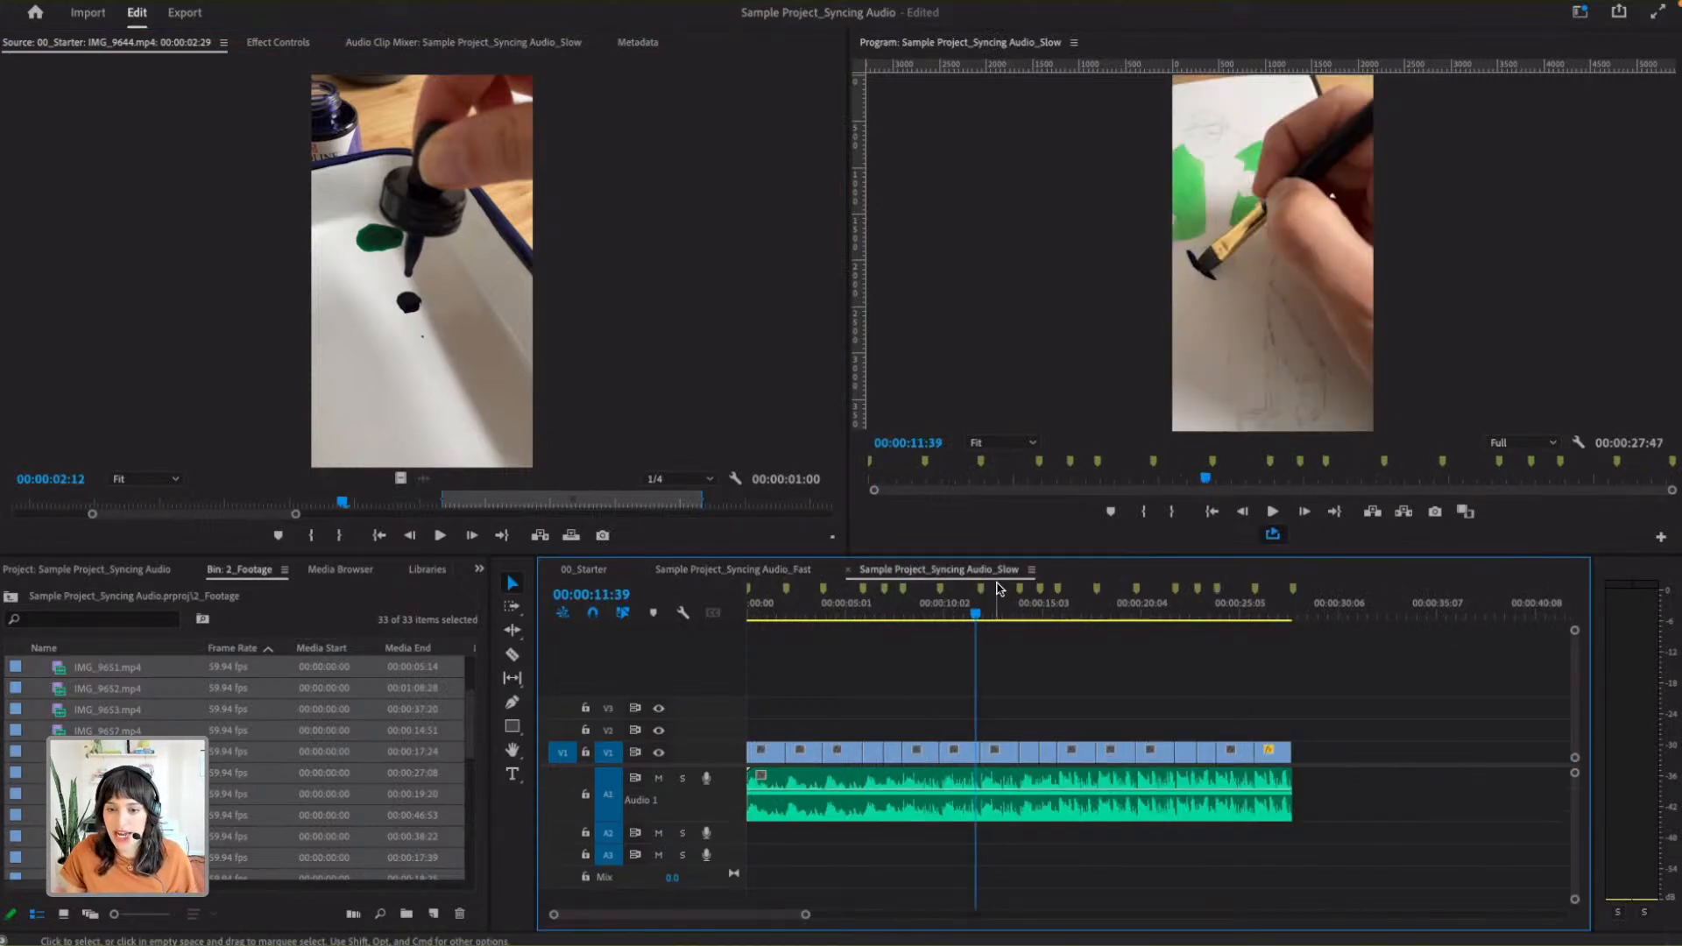
{"action": "mouse_move", "coordinate": [979, 619]}
{"action": "left_mouse_down"}
{"action": "mouse_move", "coordinate": [932, 618]}
{"action": "mouse_move", "coordinate": [954, 618]}
{"action": "left_mouse_up"}
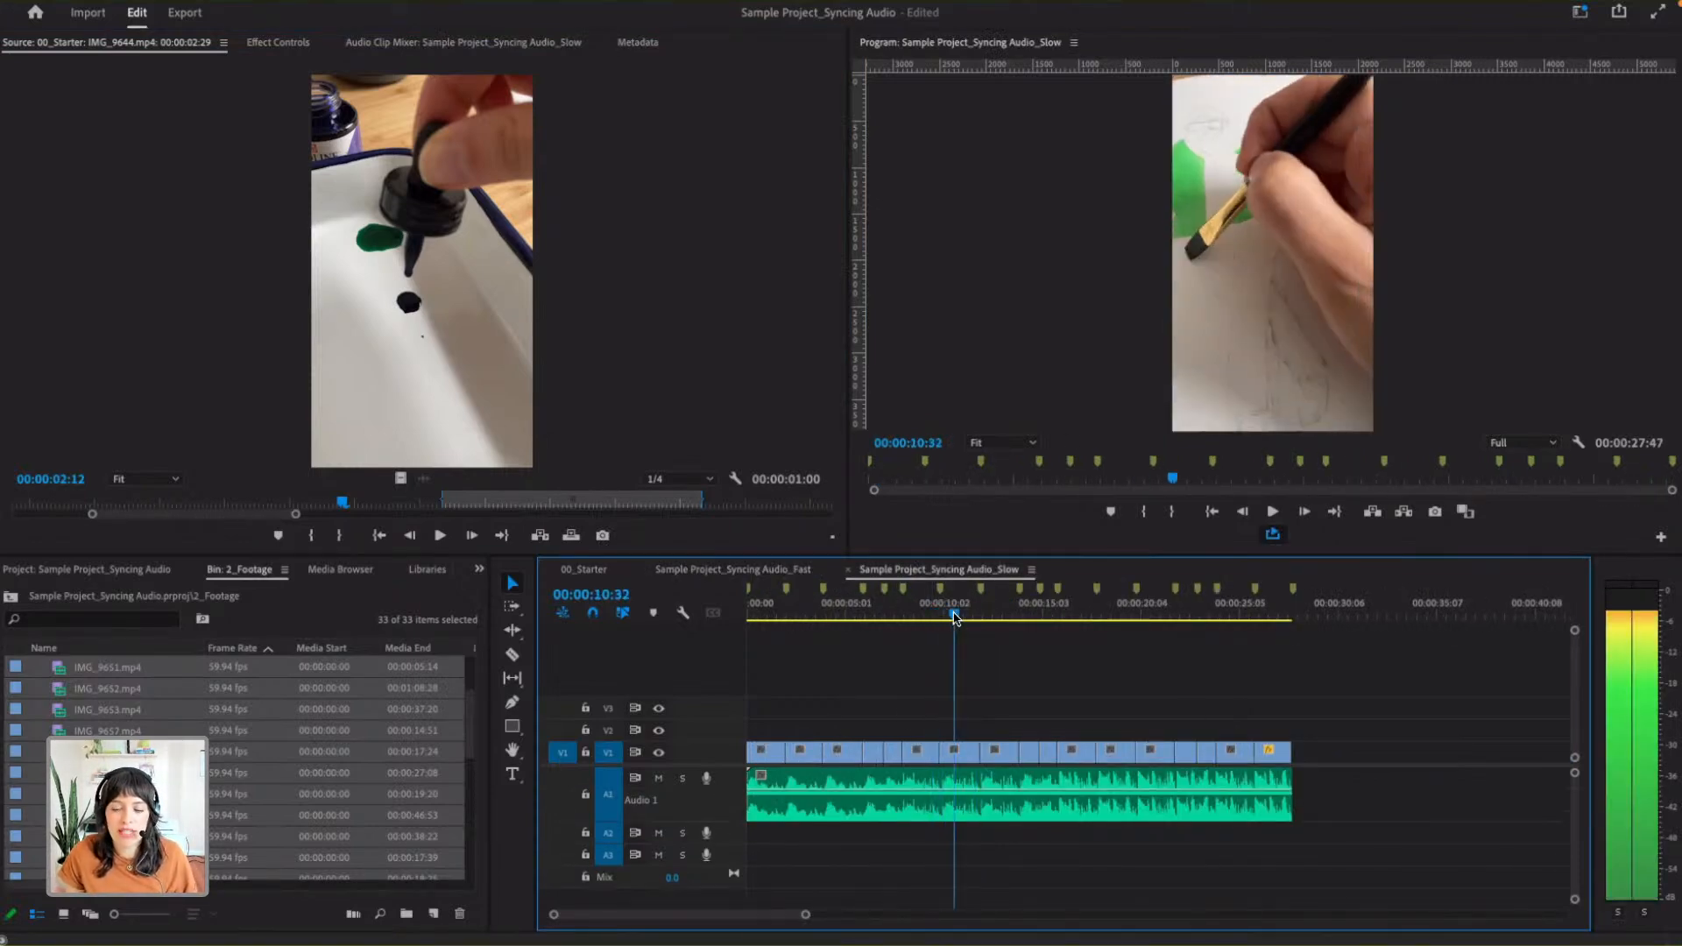
{"action": "left_click", "coordinate": [959, 755]}
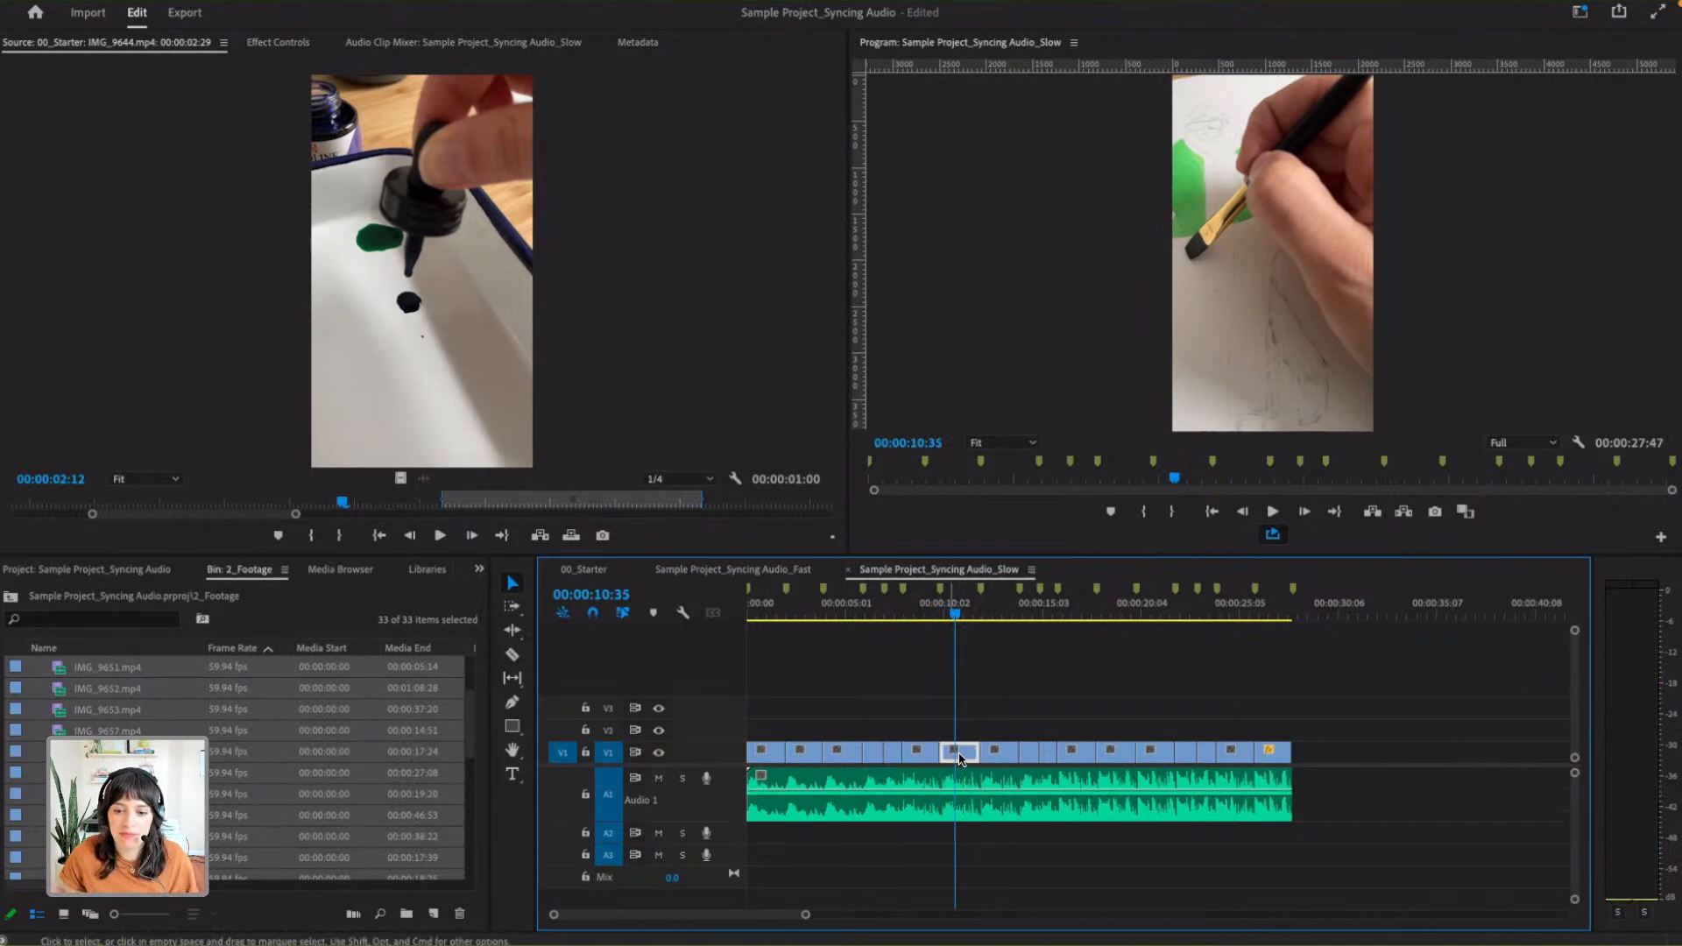
{"action": "double_click", "coordinate": [963, 759]}
- Shorten the end of IMG_9652.mp4 on the timeline and extend its Out point in the Source Monitor to a 00:00:02:03 range, filling the gap
{"action": "left_click_drag", "start_coordinate": [977, 753], "coordinate": [953, 751]}
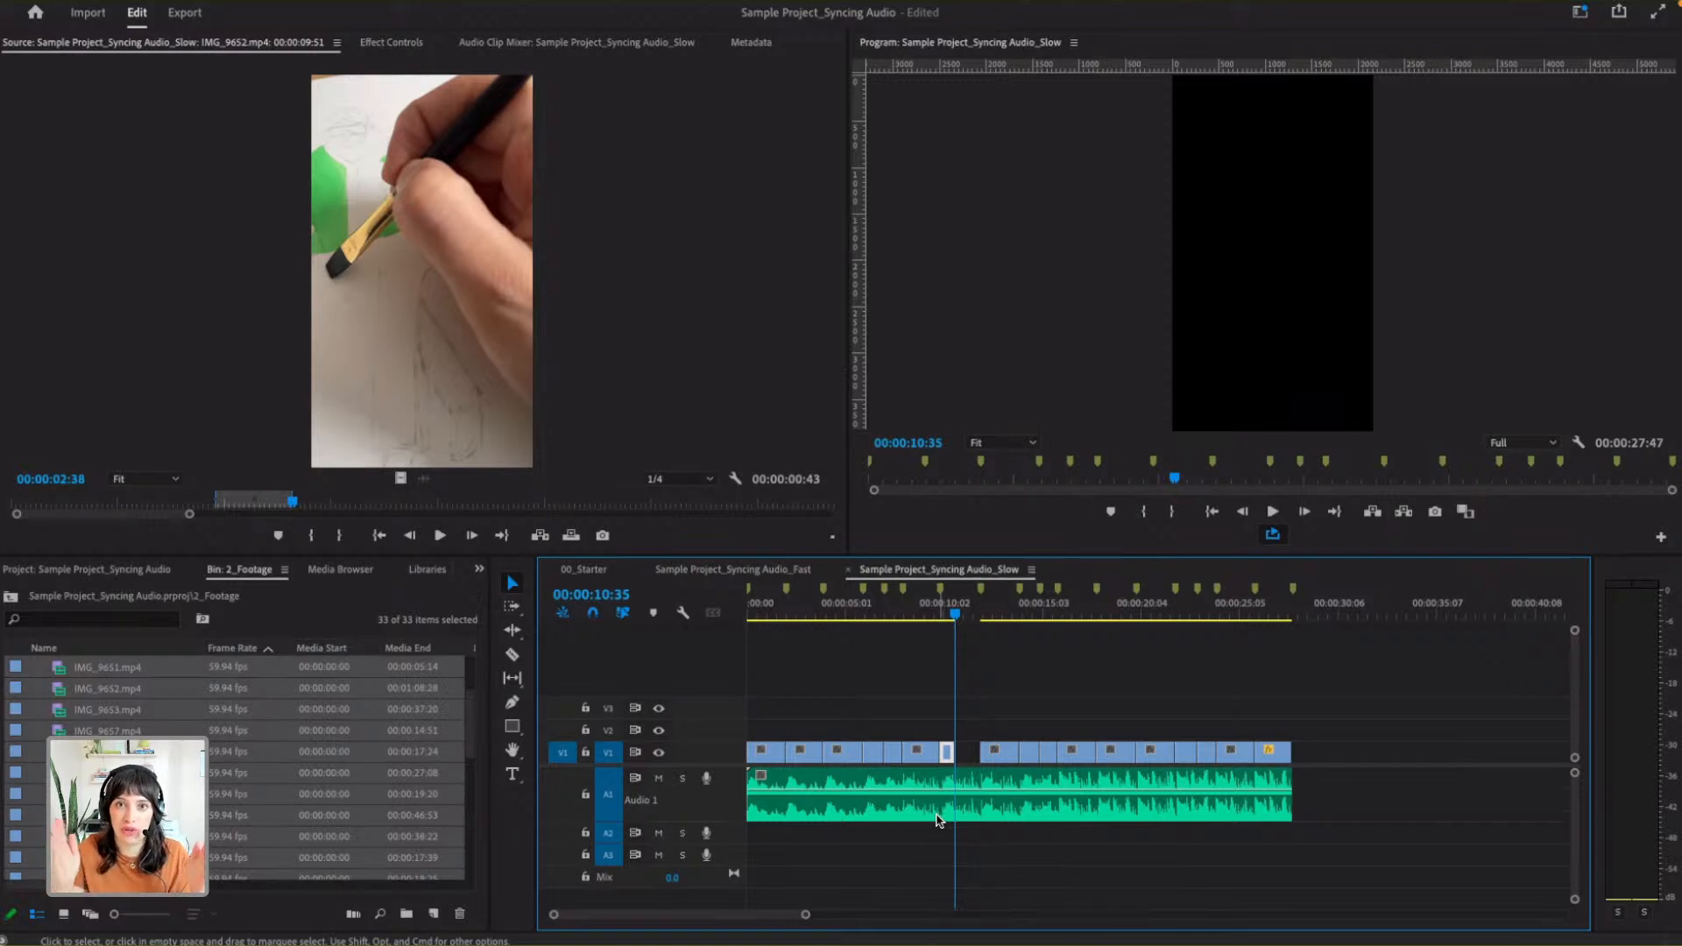
{"action": "left_click_drag", "start_coordinate": [805, 914], "coordinate": [769, 915]}
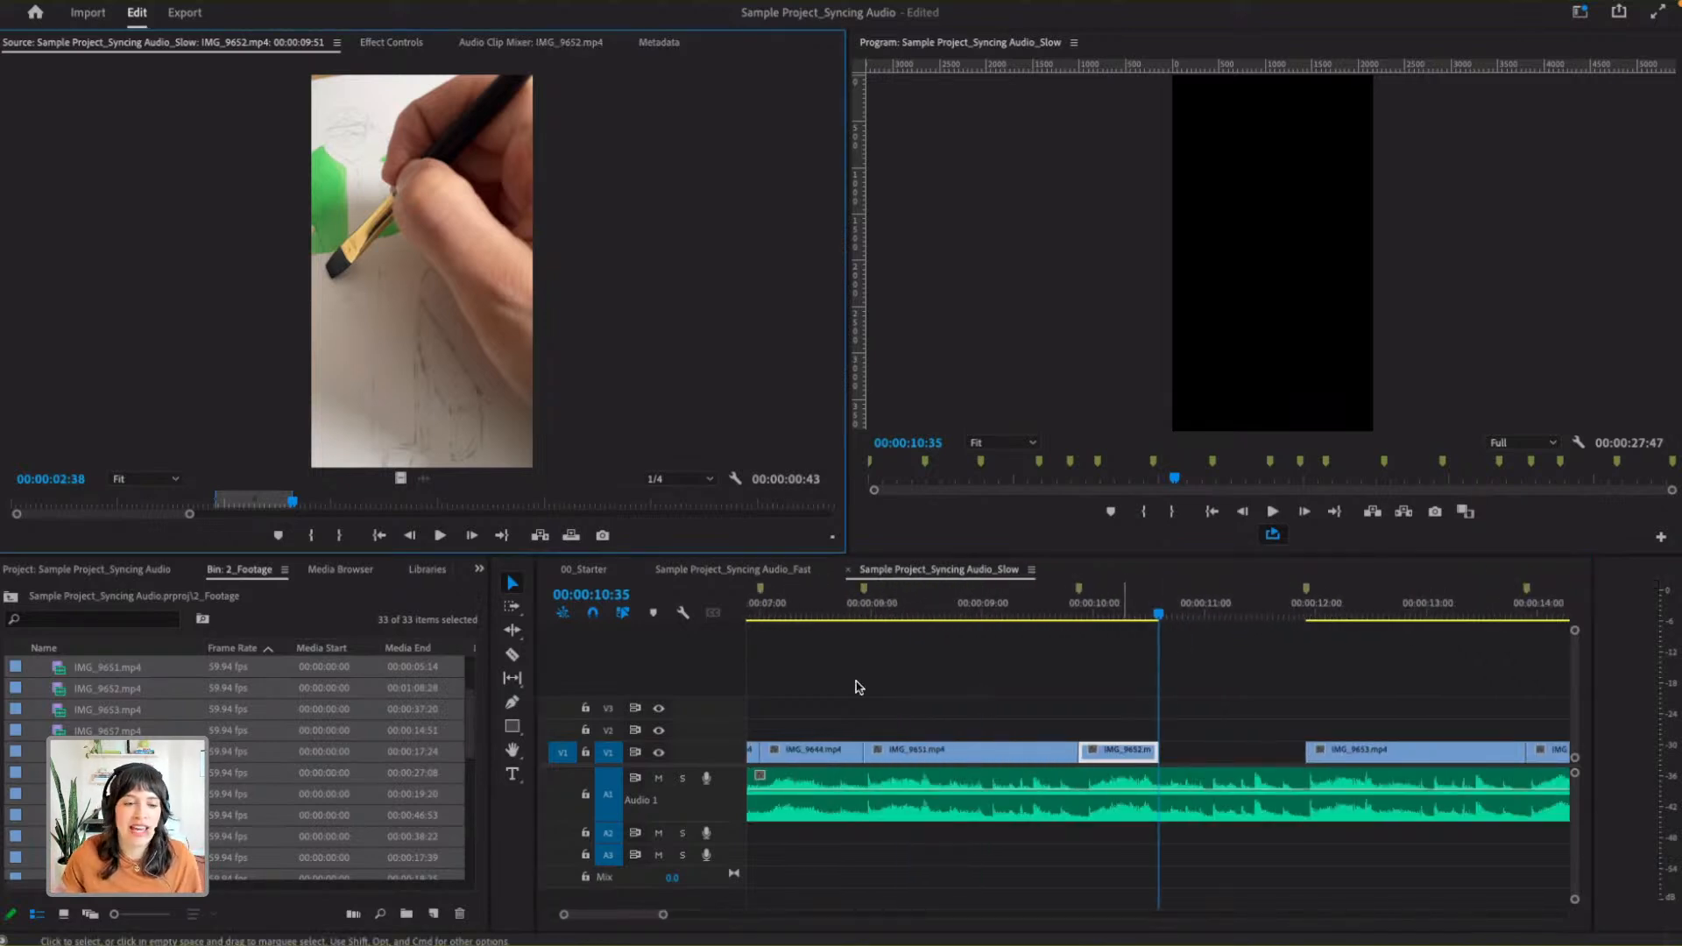
{"action": "left_click", "coordinate": [294, 494]}
{"action": "left_click_drag", "start_coordinate": [297, 492], "coordinate": [616, 498]}
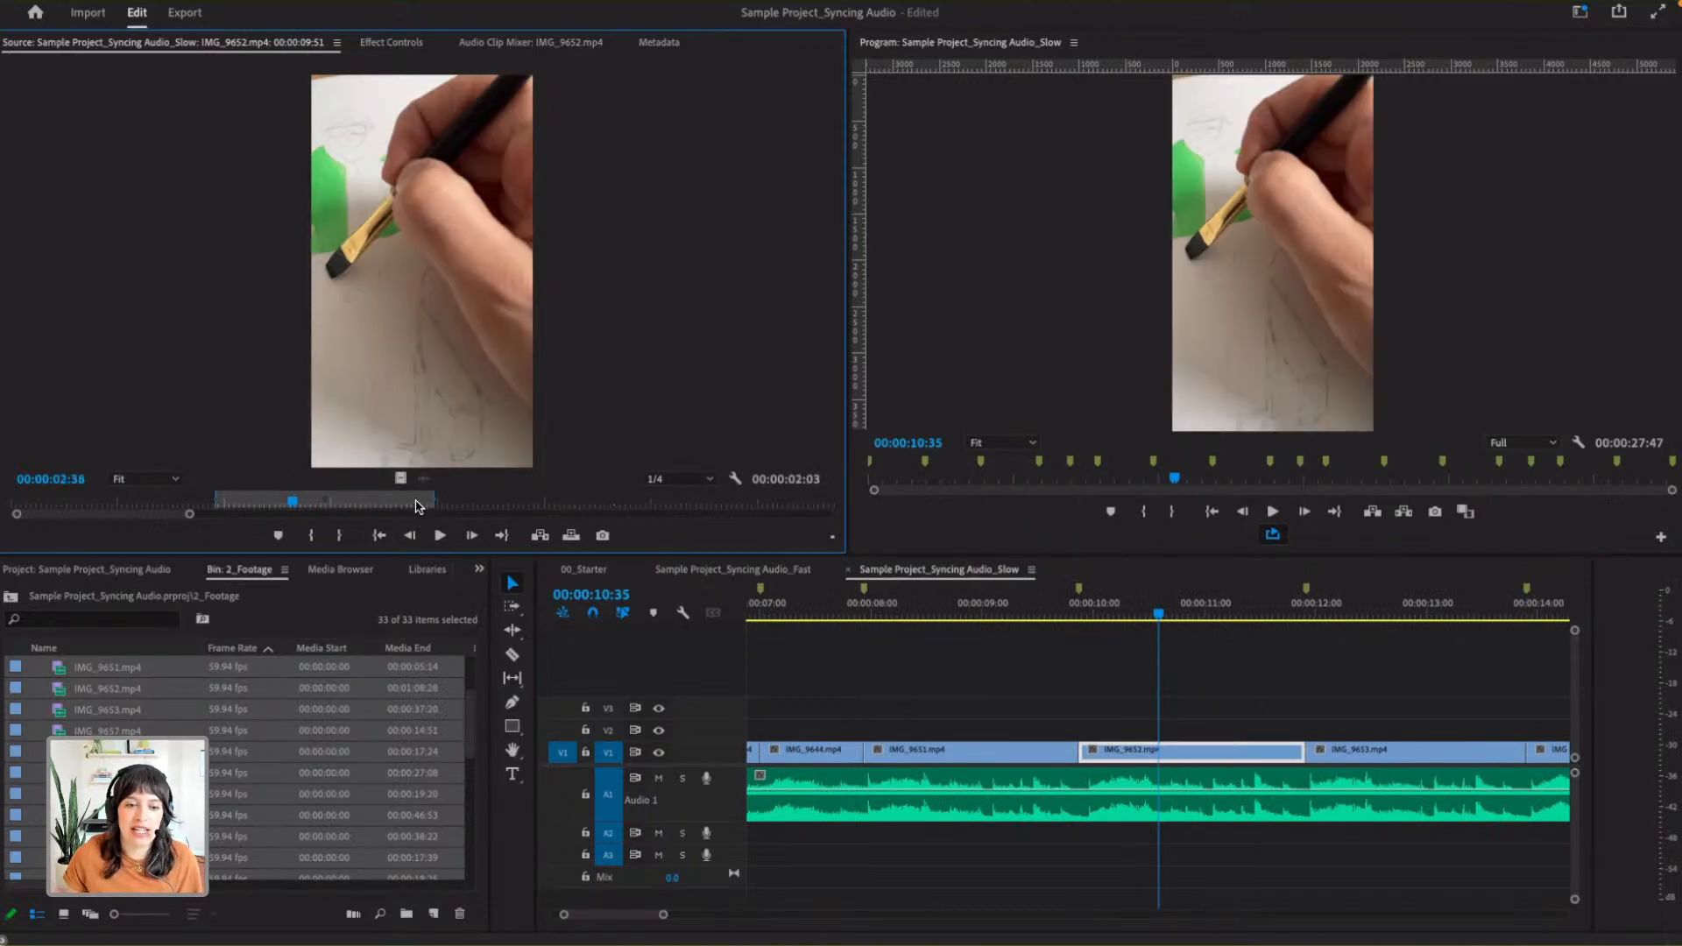
{"action": "left_click_drag", "start_coordinate": [395, 497], "coordinate": [318, 497]}
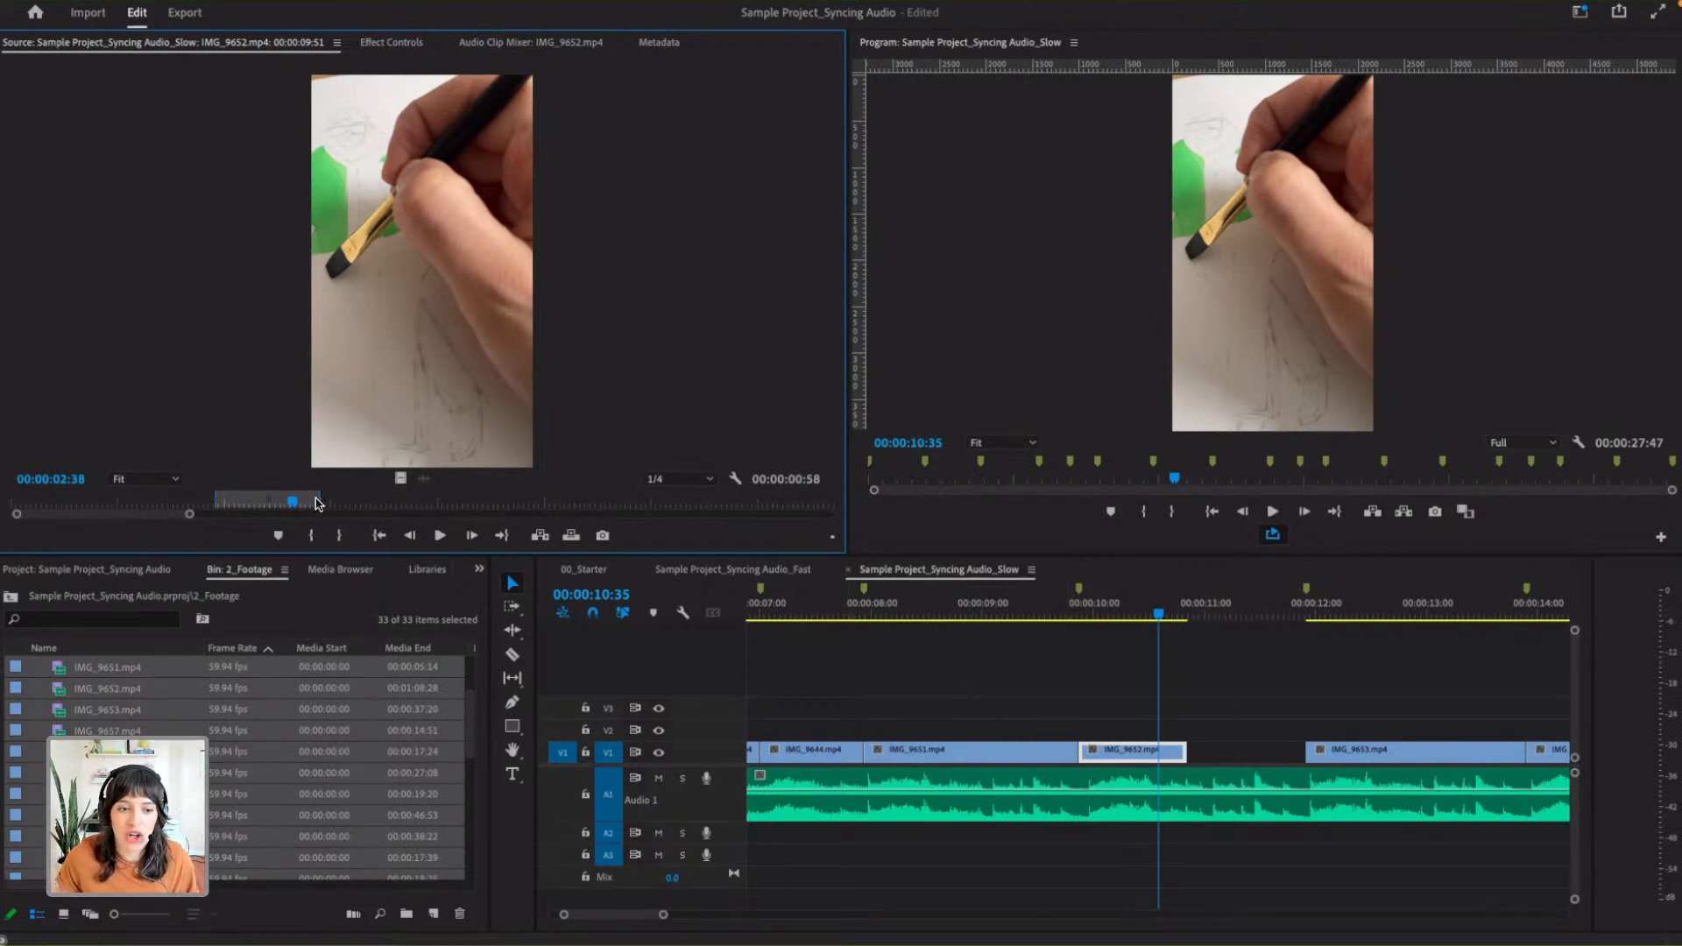
{"action": "left_click_drag", "start_coordinate": [324, 499], "coordinate": [554, 497]}
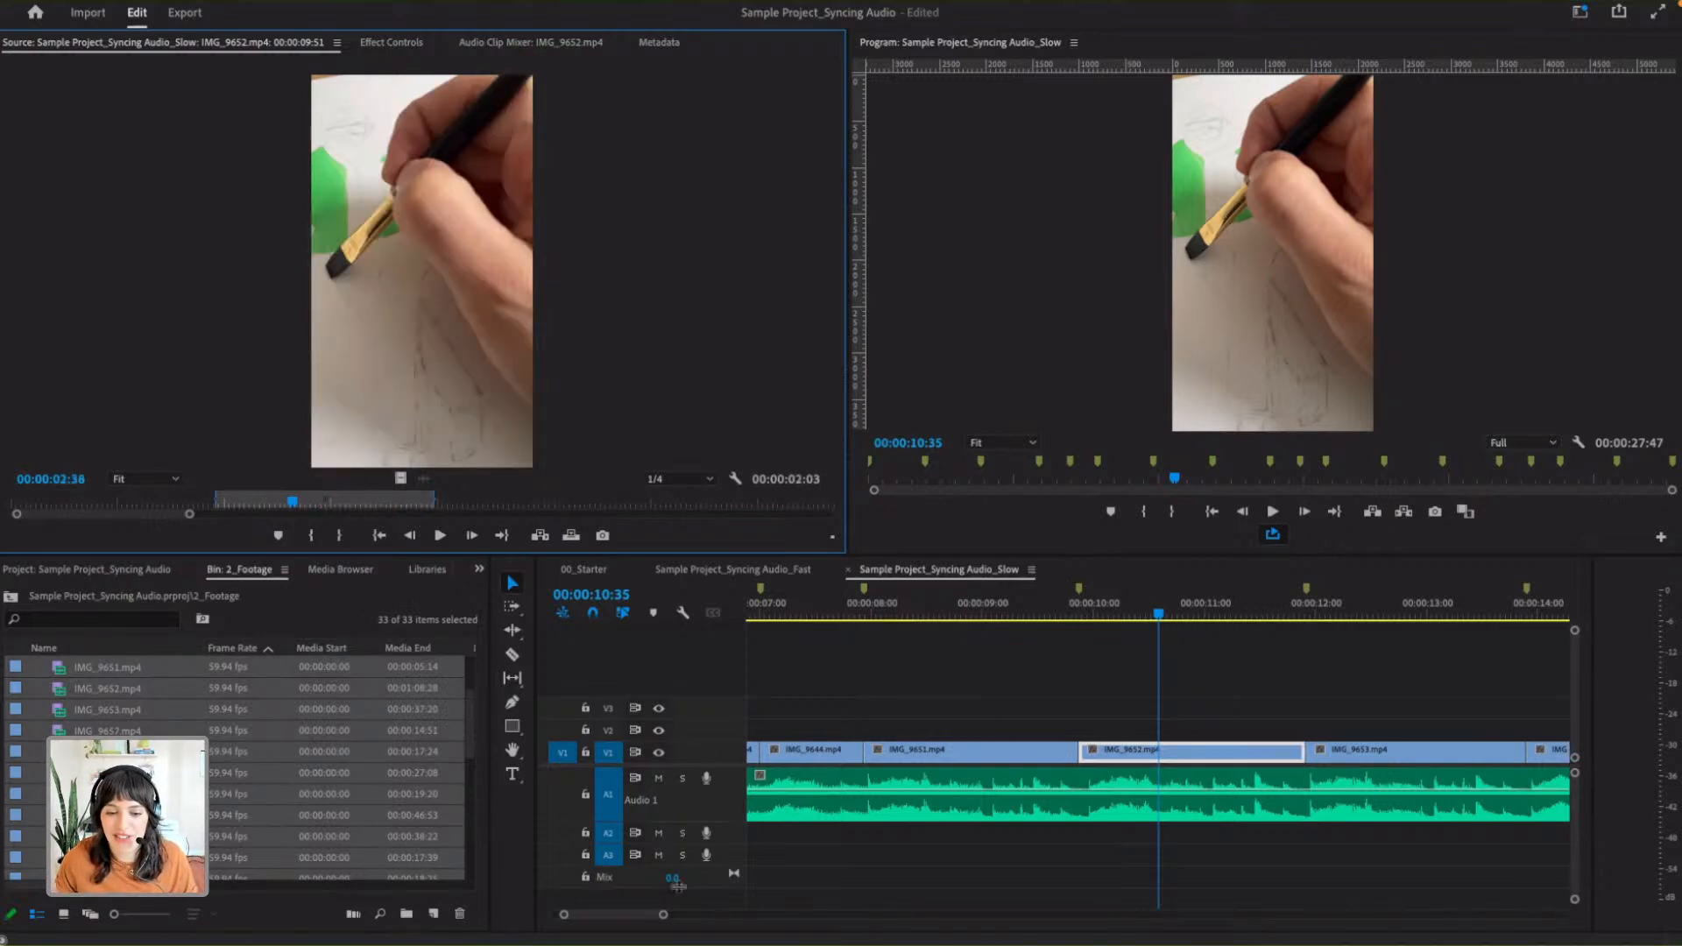
{"action": "left_click_drag", "start_coordinate": [663, 914], "coordinate": [834, 915]}
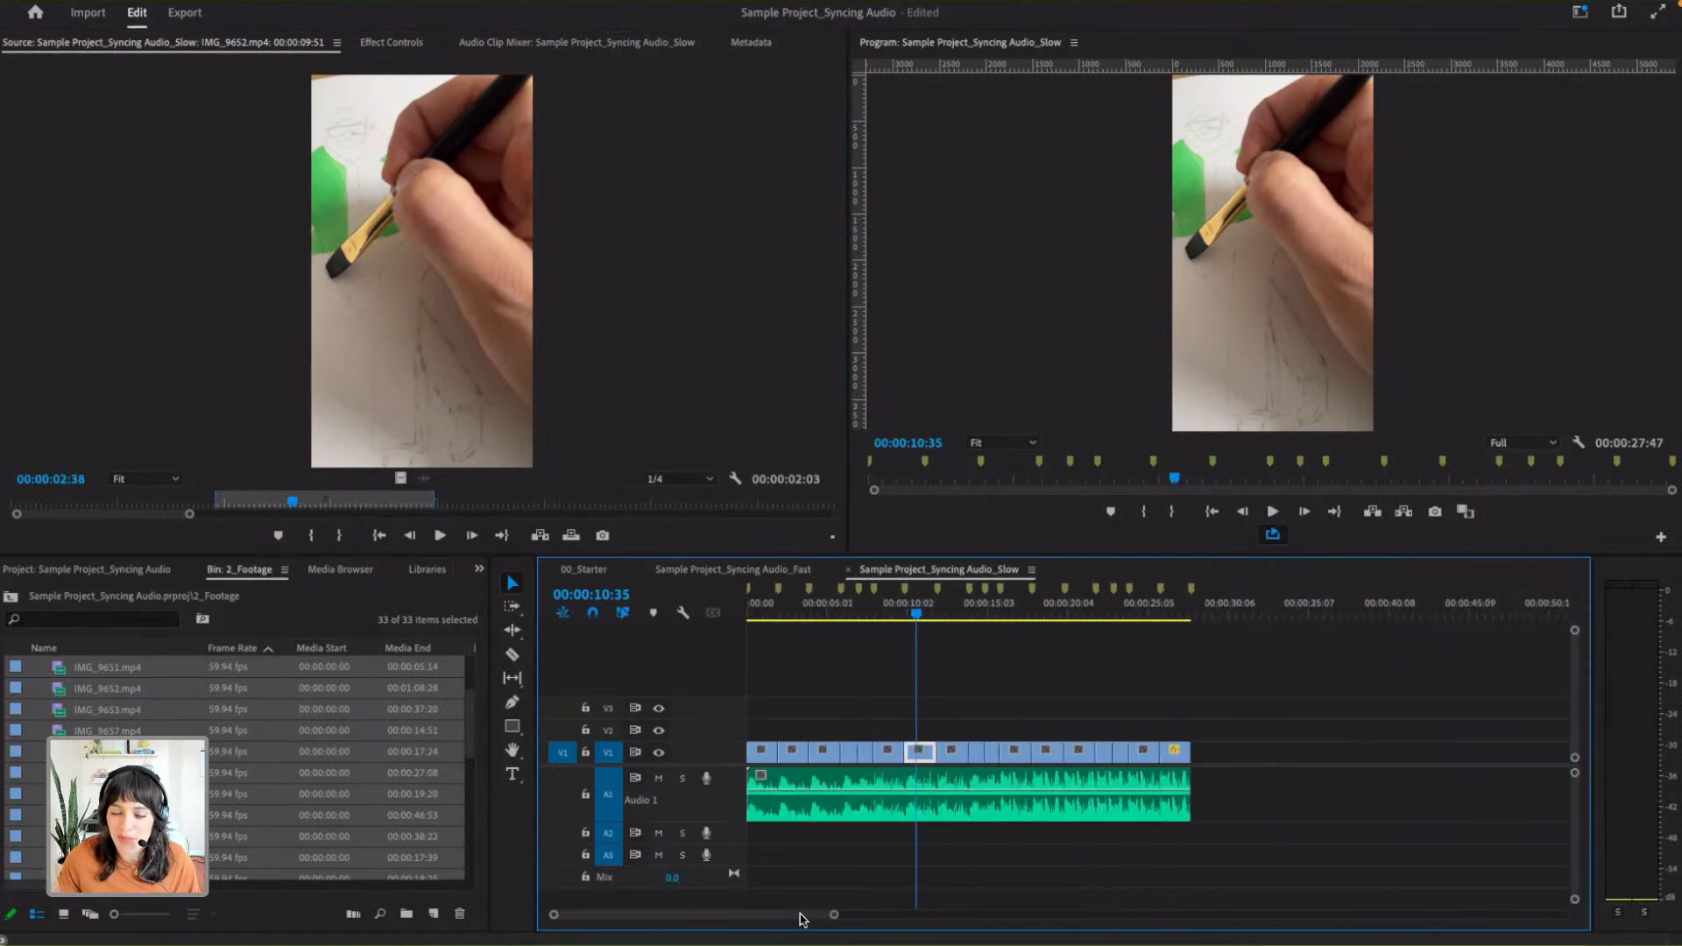
- Delete all video clips from V1 in the Slow sequence and return the playhead to 00:00:00:00
{"action": "left_click", "coordinate": [207, 668]}
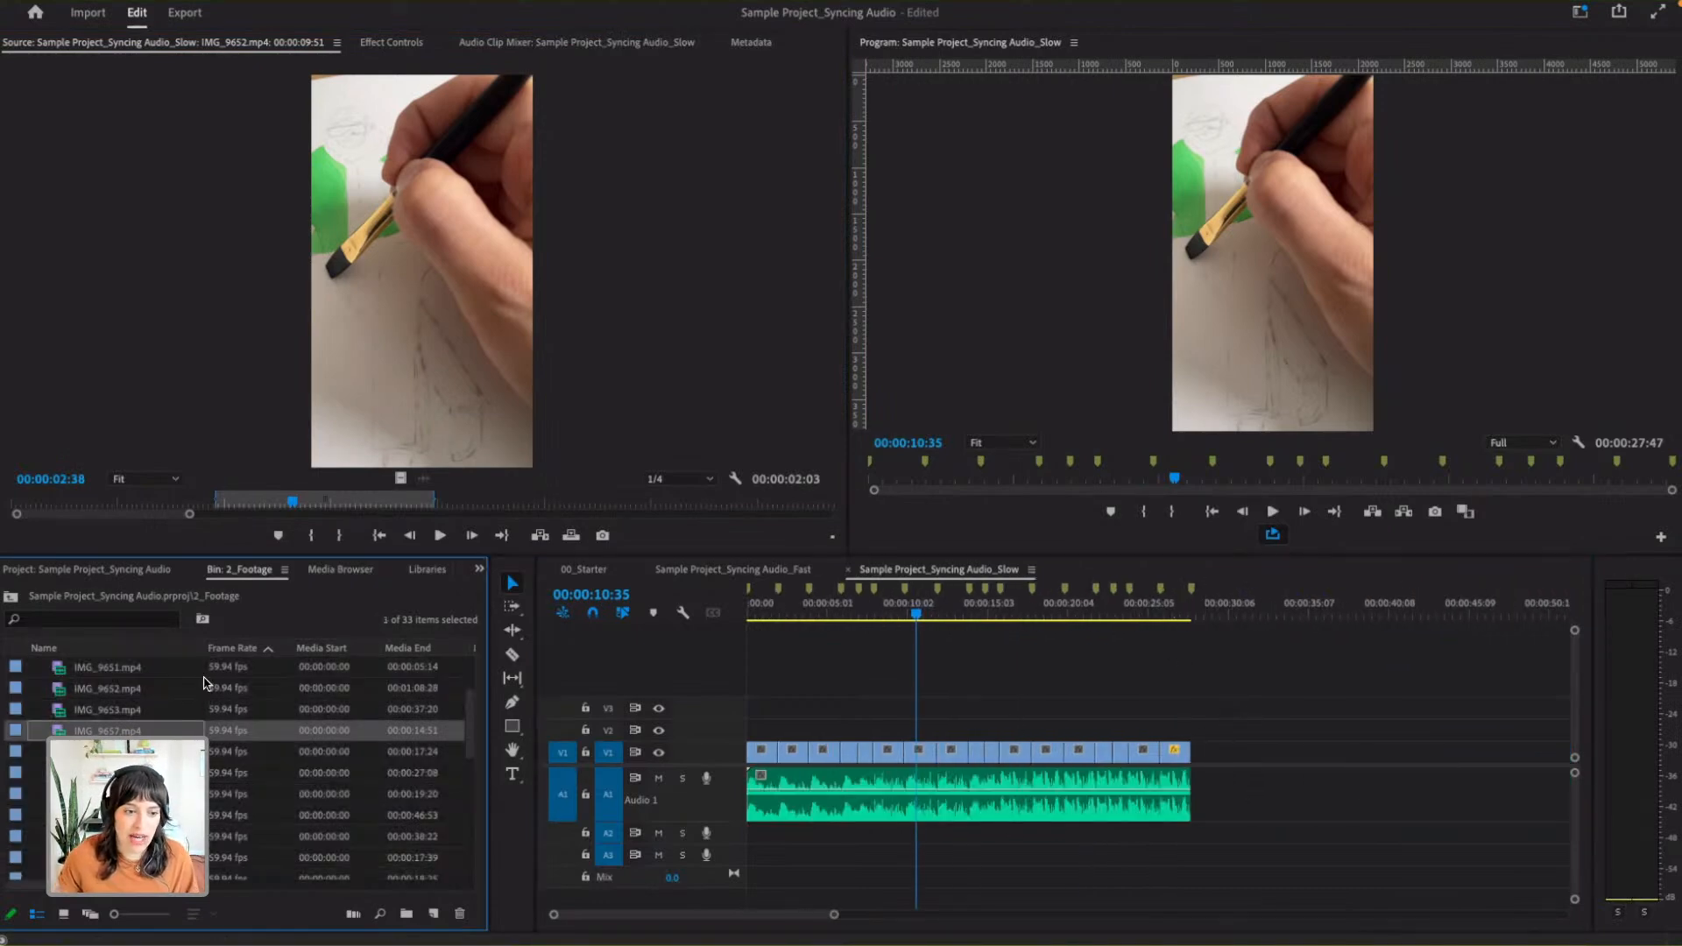
{"action": "scroll", "coordinate": [207, 691], "scroll_direction": "up", "scroll_amount": 2}
{"action": "left_click_drag", "start_coordinate": [1269, 708], "coordinate": [760, 749]}
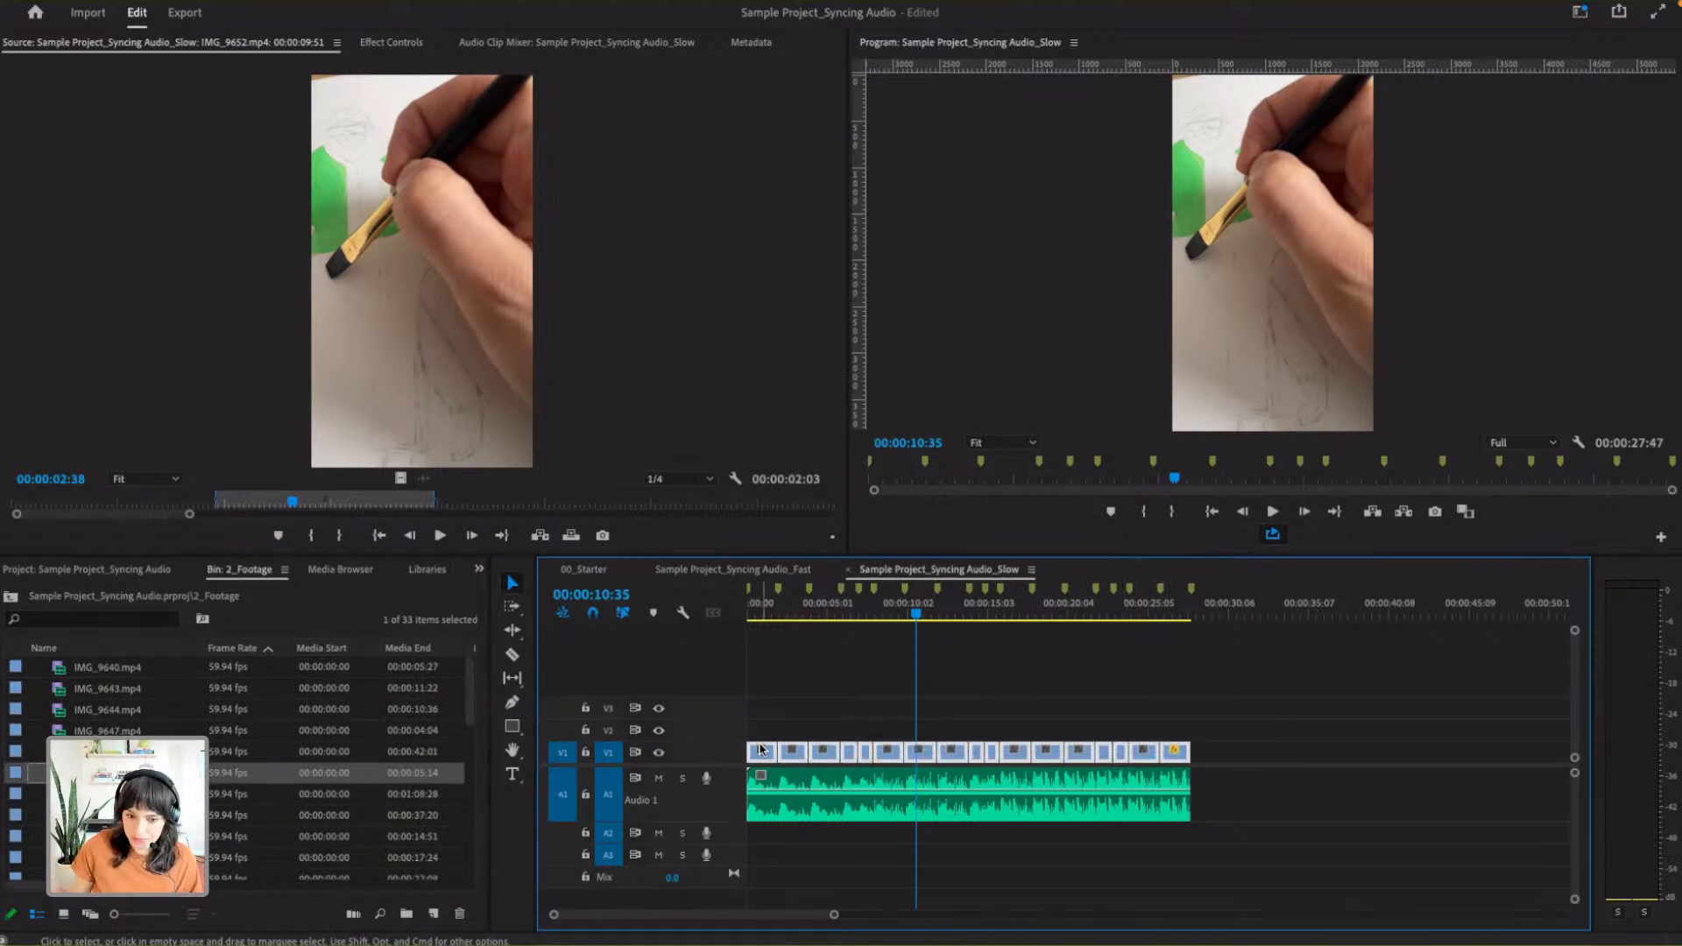
{"action": "key", "text": "Delete"}
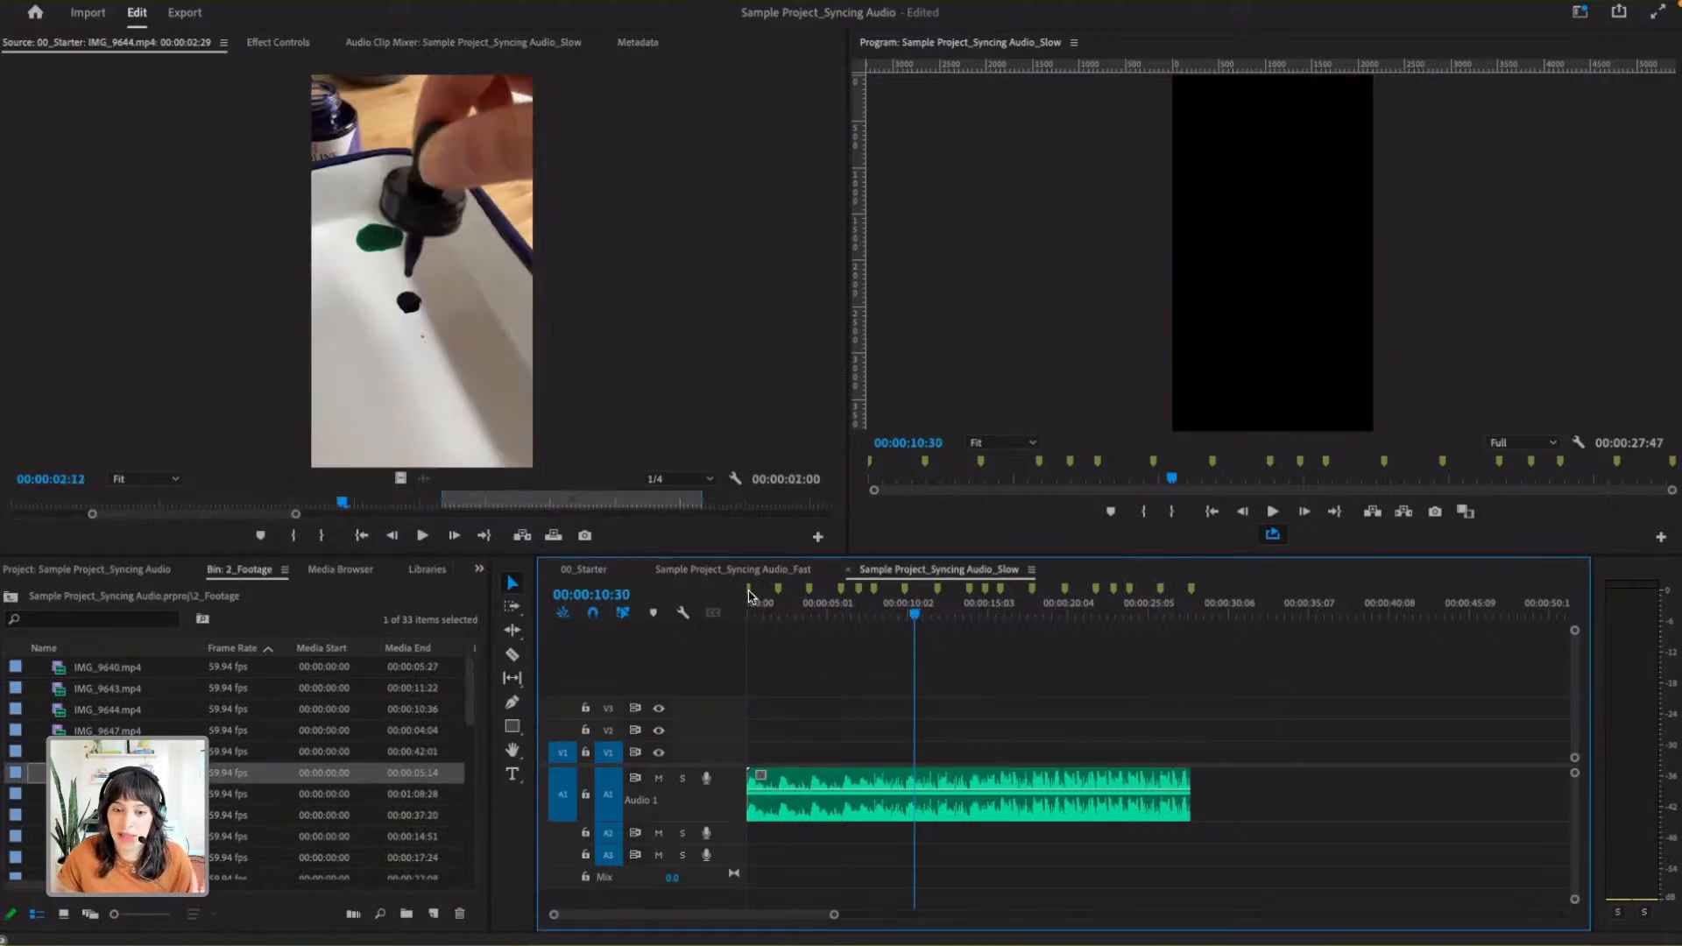
{"action": "left_click", "coordinate": [1063, 605]}
{"action": "left_click_drag", "start_coordinate": [767, 605], "coordinate": [721, 605]}
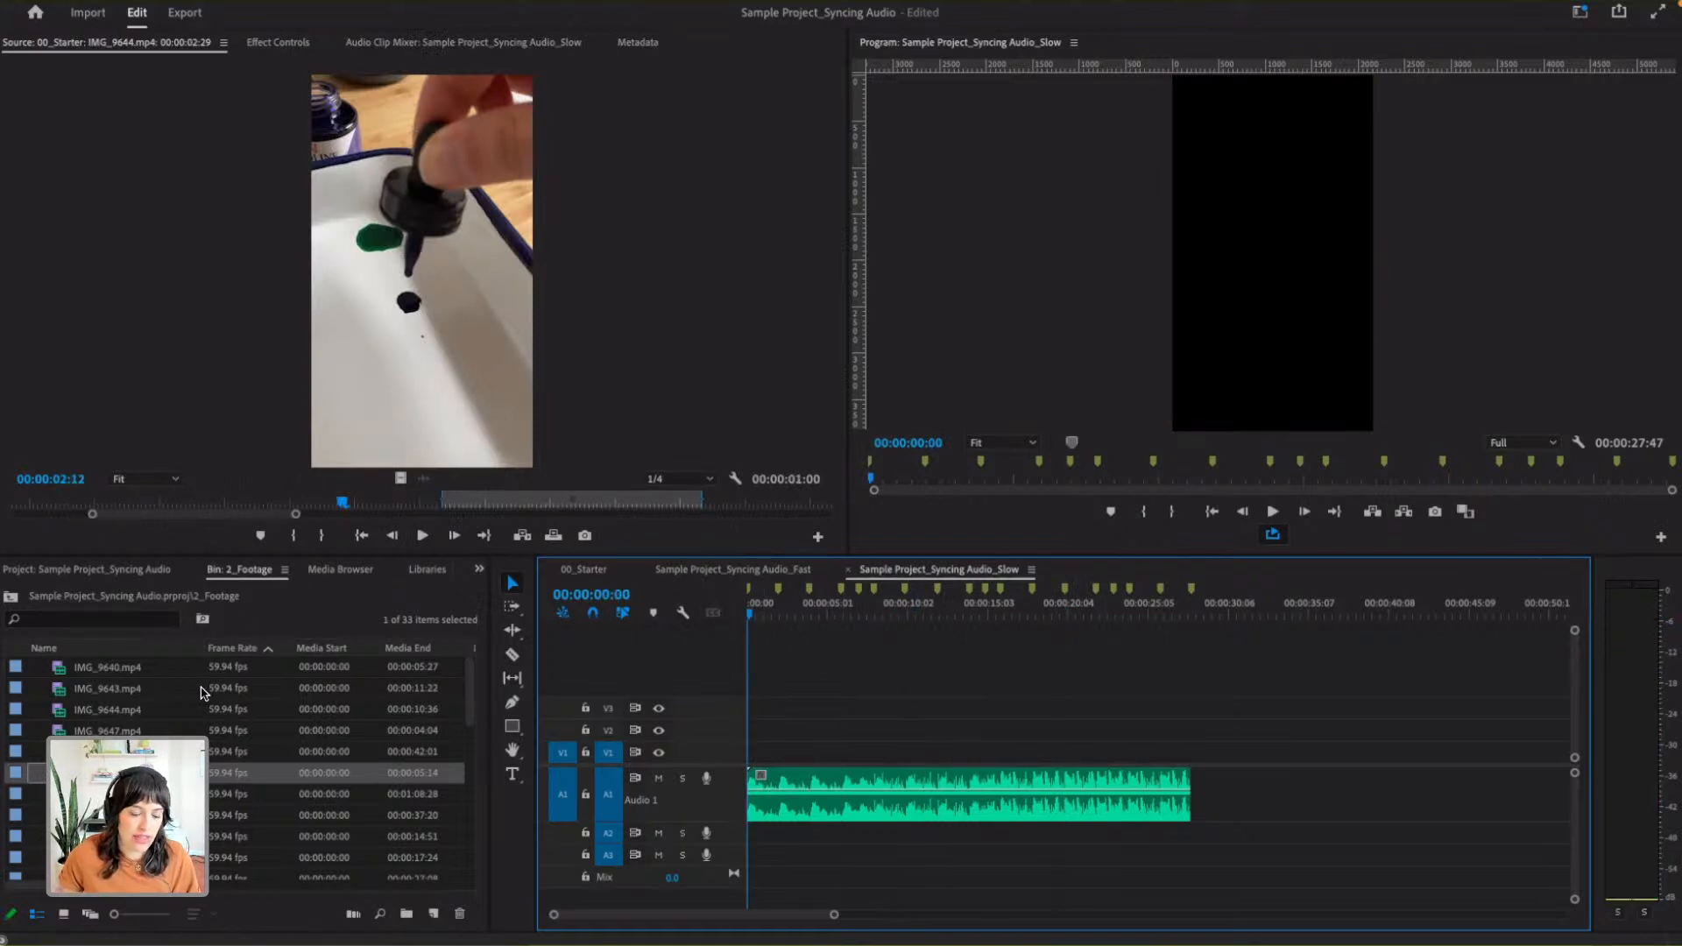
- Select all footage clips in the 2_Footage bin
{"action": "left_click", "coordinate": [131, 670]}
{"action": "scroll", "coordinate": [131, 673], "scroll_direction": "down", "scroll_amount": 5}
{"action": "key", "text": "ctrl+a"}
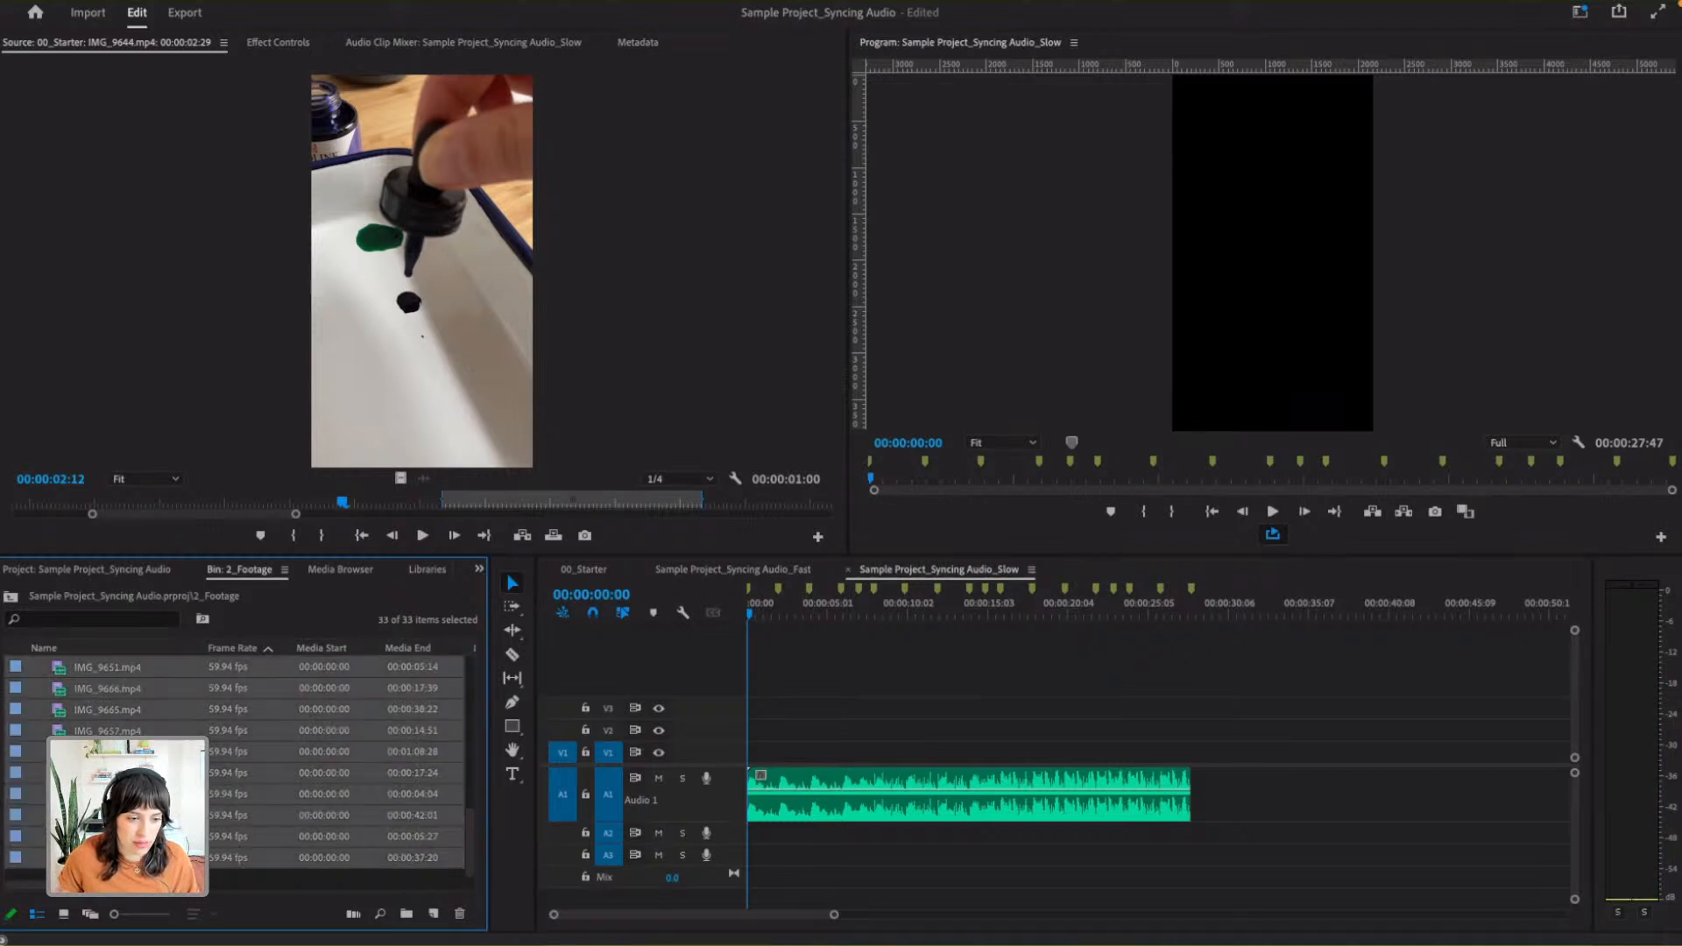
{"action": "scroll", "coordinate": [111, 723], "scroll_direction": "up", "scroll_amount": 5}
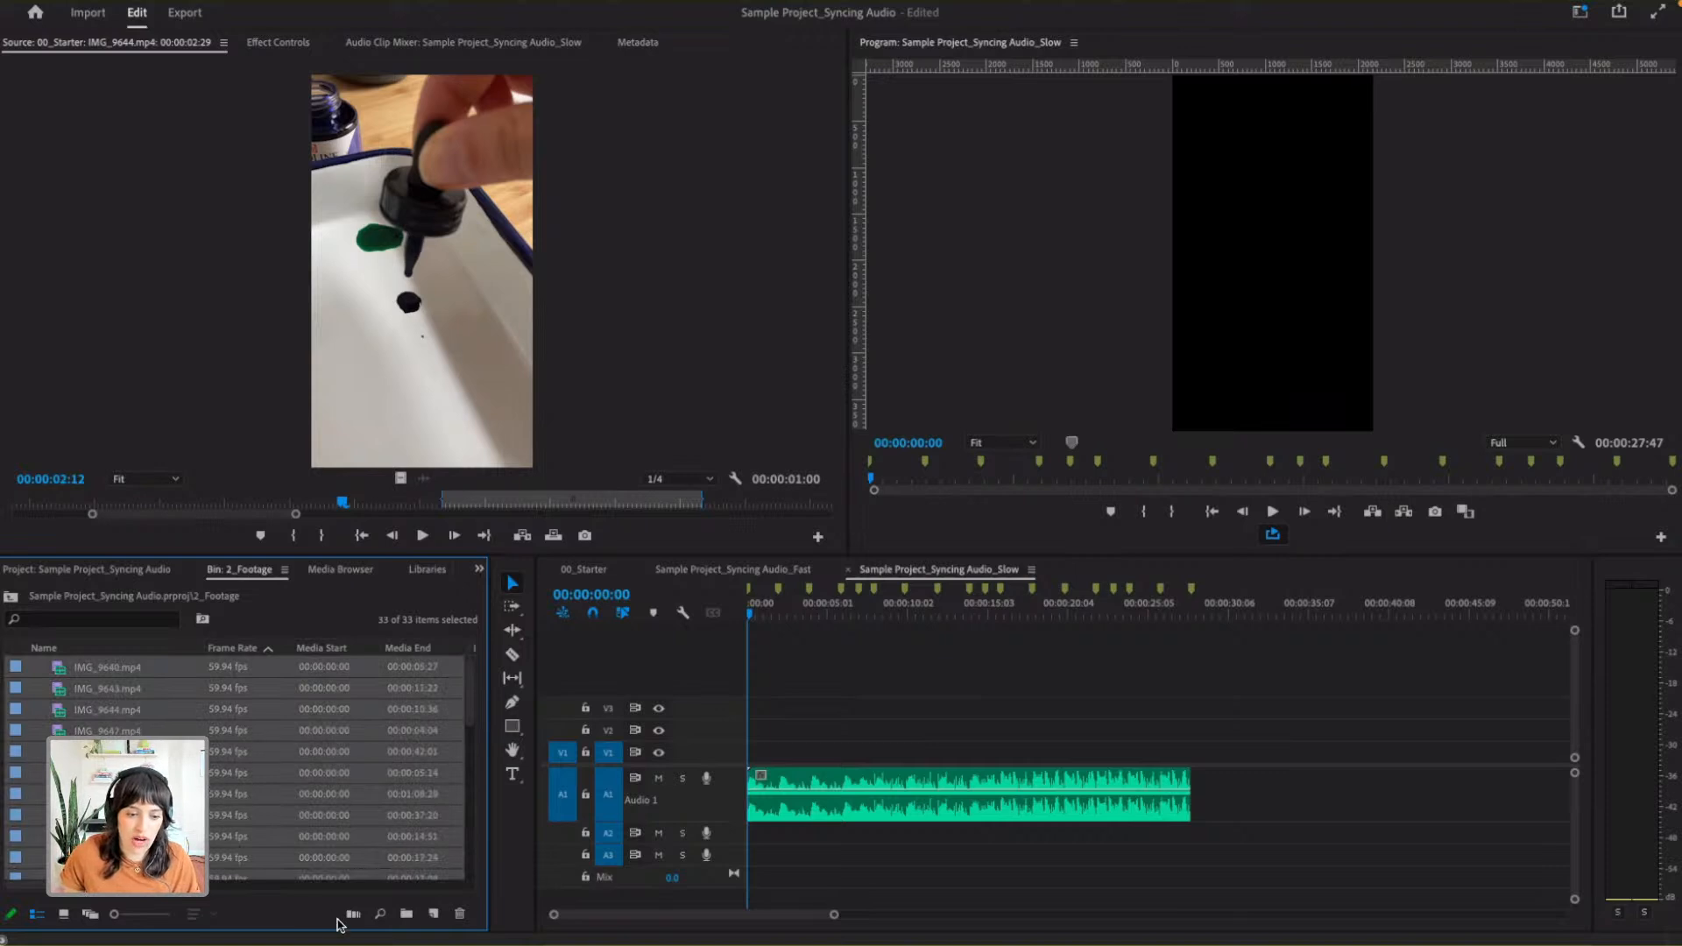
- Select the first eight clips one by one in the 2_Footage bin list, from IMG_9640.mp4 to IMG_9653.mp4
{"action": "left_click", "coordinate": [60, 708]}
{"action": "left_click", "coordinate": [106, 670]}
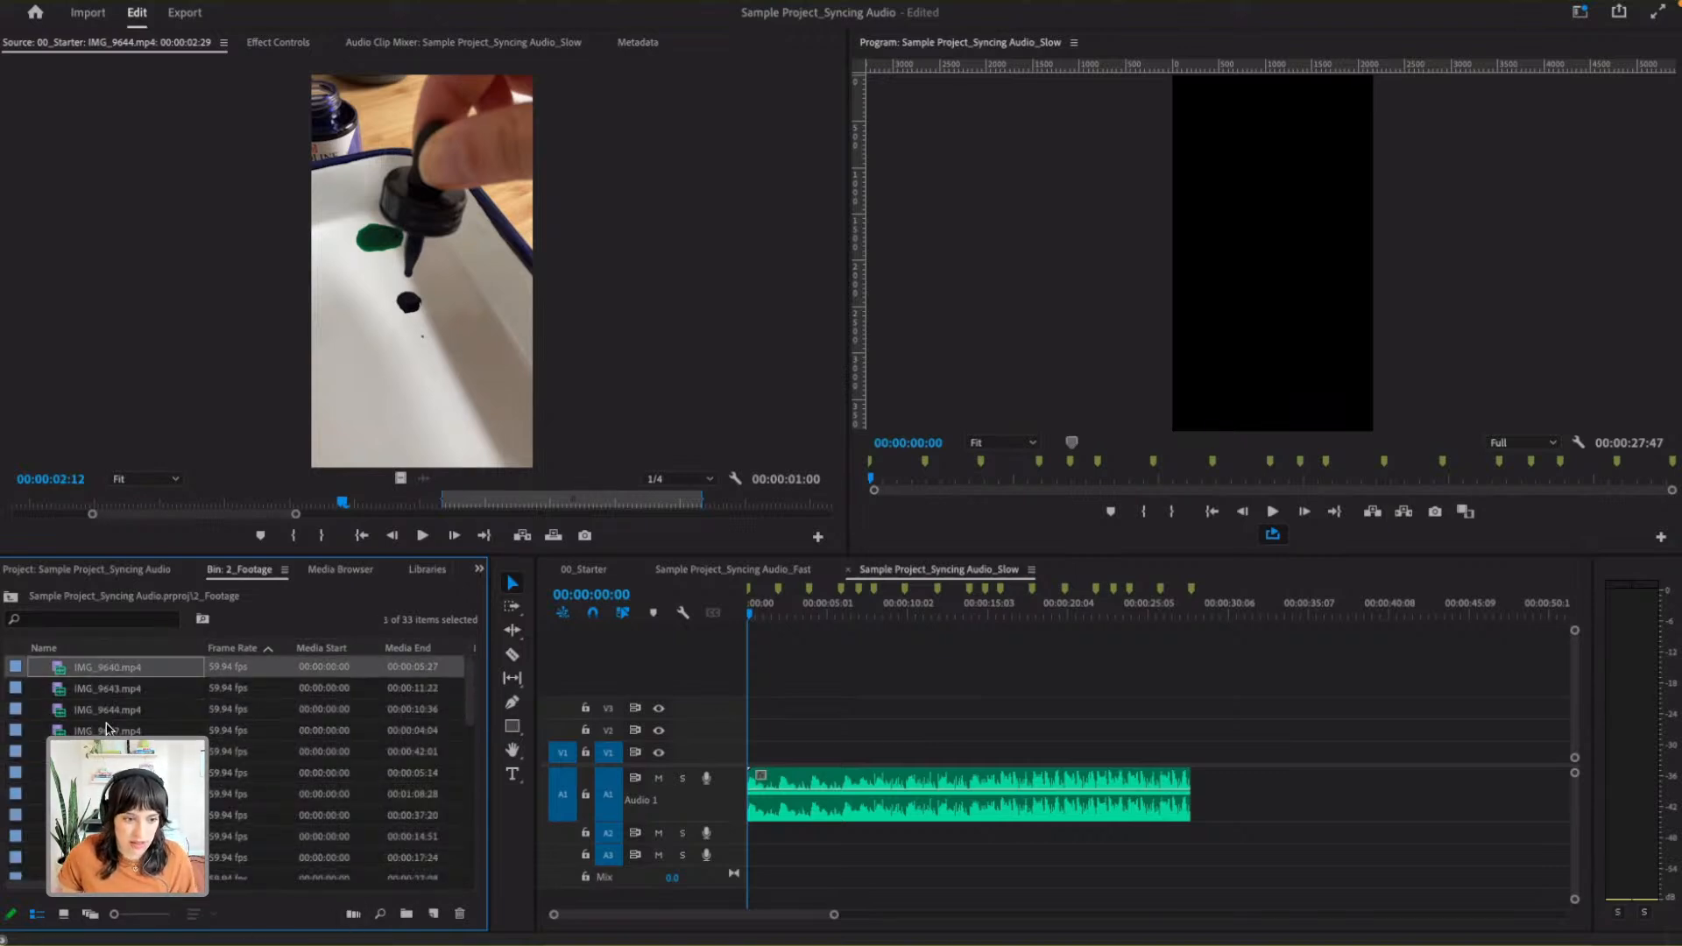
{"action": "left_click", "coordinate": [106, 730], "text": "super"}
{"action": "left_click", "coordinate": [109, 795], "text": "super"}
{"action": "left_click", "coordinate": [108, 690], "text": "super"}
{"action": "left_click", "coordinate": [110, 713], "text": "super"}
{"action": "left_click", "coordinate": [110, 753], "text": "super"}
{"action": "left_click", "coordinate": [109, 774], "text": "super"}
{"action": "scroll", "coordinate": [110, 771], "scroll_direction": "down", "scroll_amount": 3}
{"action": "left_click", "coordinate": [109, 736], "text": "super"}
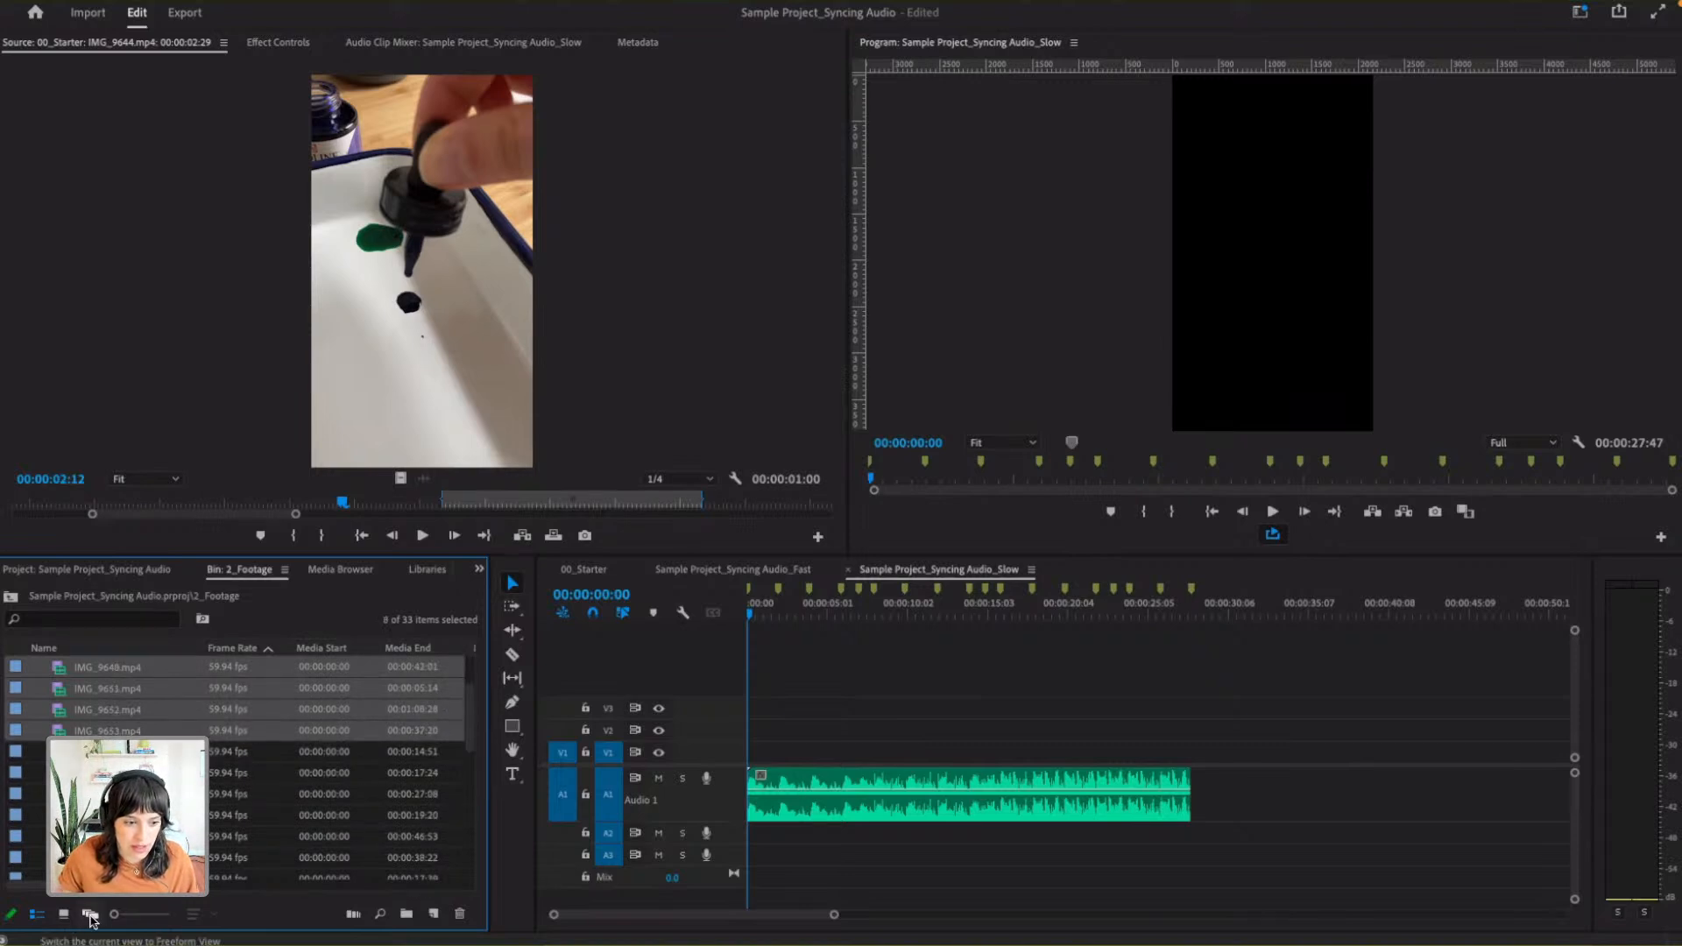
- Show the 2_Footage bin in Freeform View with its panel maximized, and start the clip selection with IMG_9643.mp4
{"action": "left_click", "coordinate": [90, 916]}
{"action": "key", "text": "grave"}
{"action": "left_click", "coordinate": [166, 162]}
{"action": "left_click", "coordinate": [140, 157]}
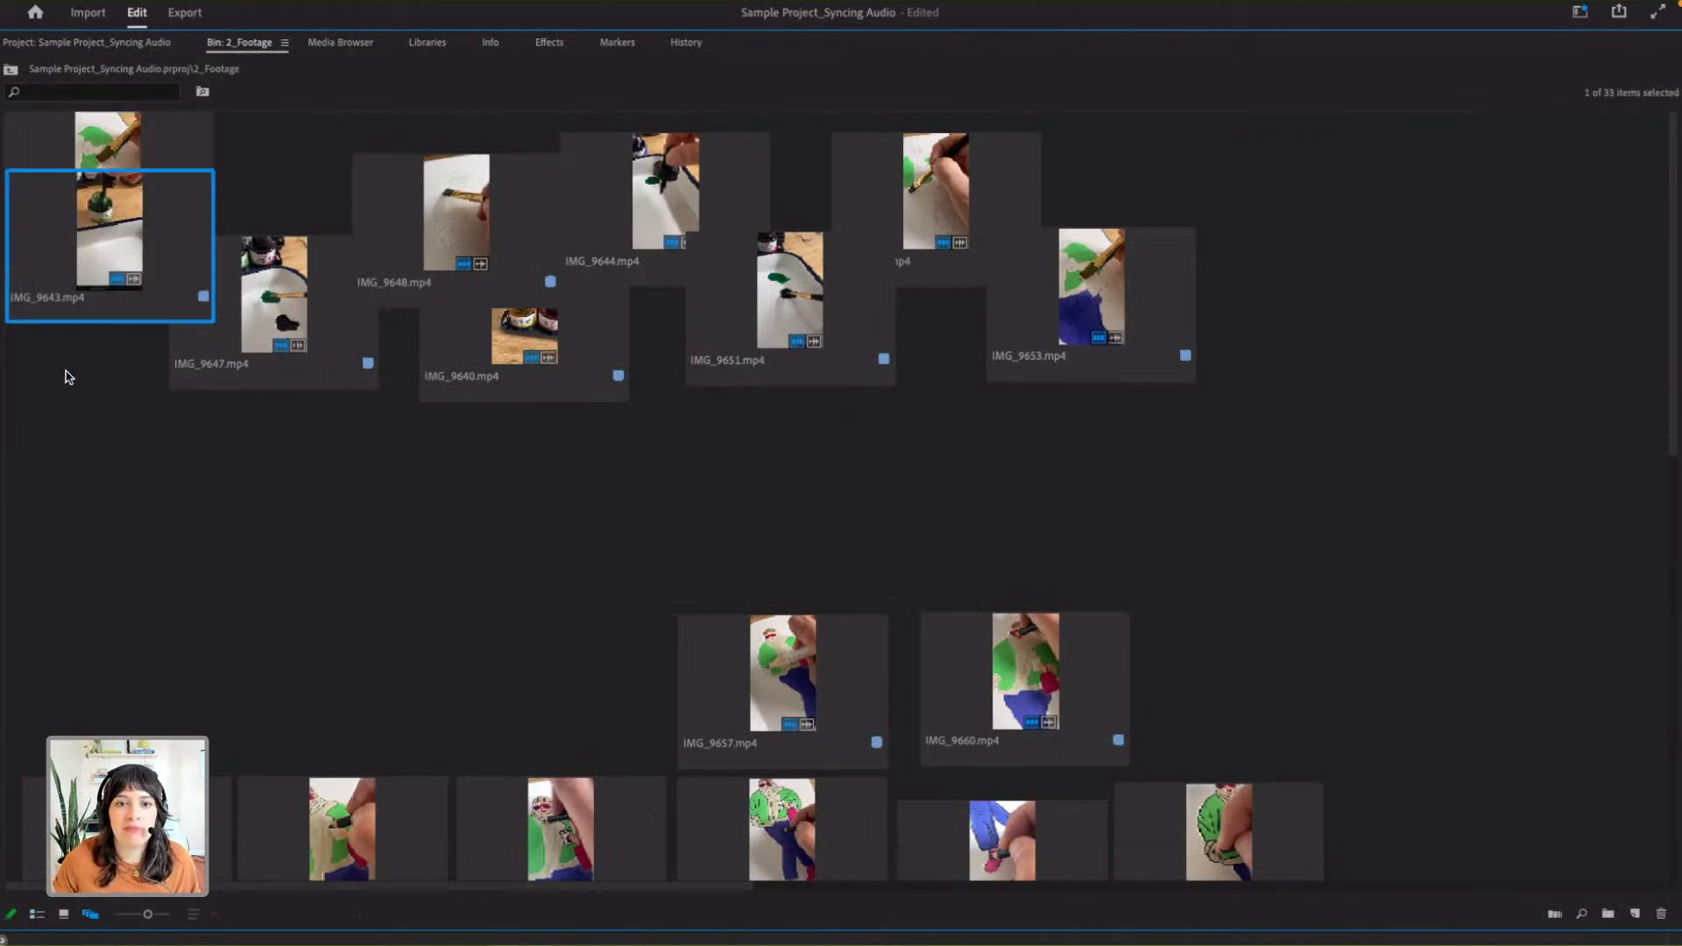
{"action": "left_click", "coordinate": [567, 346]}
{"action": "left_click", "coordinate": [123, 228]}
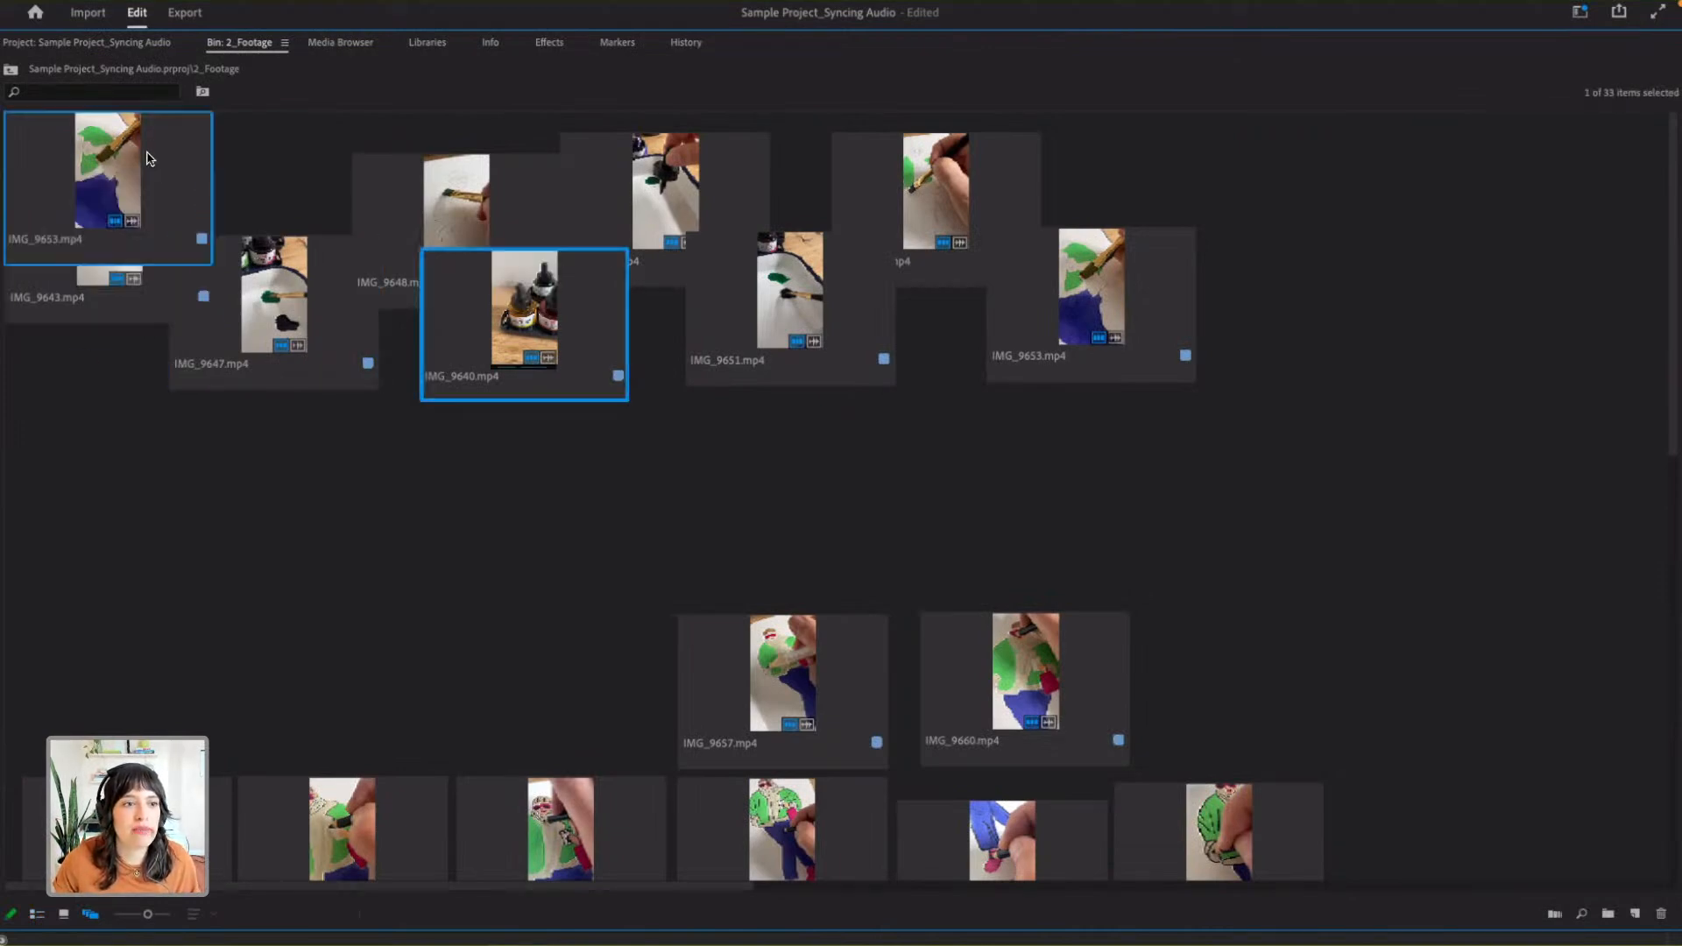
- Add the rest of the upper clip cluster to the selection one by one, from IMG_9647.mp4 and IMG_9648.mp4 through IMG_9653.mp4
{"action": "left_click", "coordinate": [274, 368], "text": "ctrl"}
{"action": "left_click", "coordinate": [484, 188], "text": "ctrl"}
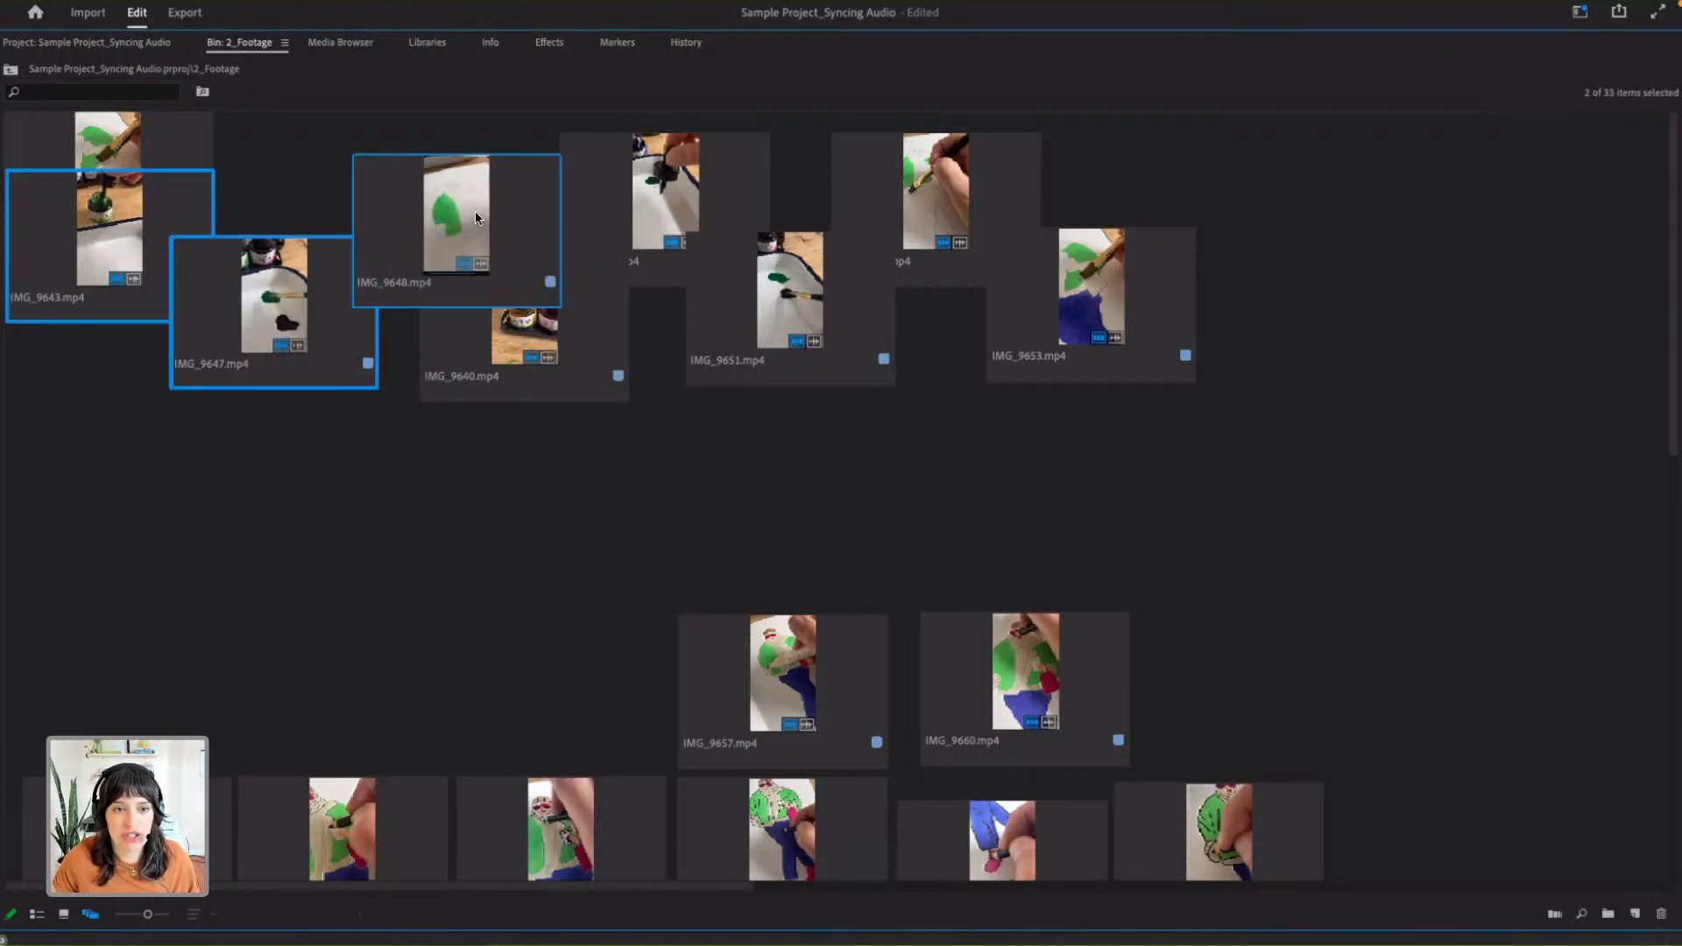
{"action": "left_click", "coordinate": [554, 345], "text": "ctrl"}
{"action": "left_click", "coordinate": [651, 209], "text": "ctrl"}
{"action": "left_click", "coordinate": [815, 317], "text": "ctrl"}
{"action": "left_click", "coordinate": [976, 168], "text": "ctrl"}
{"action": "left_click", "coordinate": [1132, 298], "text": "ctrl"}
- Add the lower clips to the selection one by one, from IMG_9657.mp4 and IMG_9660.mp4 through IMG_9668.mp4 and IMG_9670.mp4
{"action": "scroll", "coordinate": [938, 541], "scroll_direction": "down", "scroll_amount": 5}
{"action": "left_click", "coordinate": [774, 231], "text": "ctrl"}
{"action": "left_click", "coordinate": [1020, 230], "text": "ctrl"}
{"action": "left_click", "coordinate": [166, 372], "text": "ctrl"}
{"action": "left_click", "coordinate": [570, 376], "text": "ctrl"}
{"action": "left_click", "coordinate": [765, 381], "text": "ctrl"}
{"action": "left_click", "coordinate": [1222, 390], "text": "ctrl"}
{"action": "left_click", "coordinate": [981, 406], "text": "ctrl"}
{"action": "left_click", "coordinate": [83, 585], "text": "ctrl"}
{"action": "left_click", "coordinate": [403, 561], "text": "ctrl"}
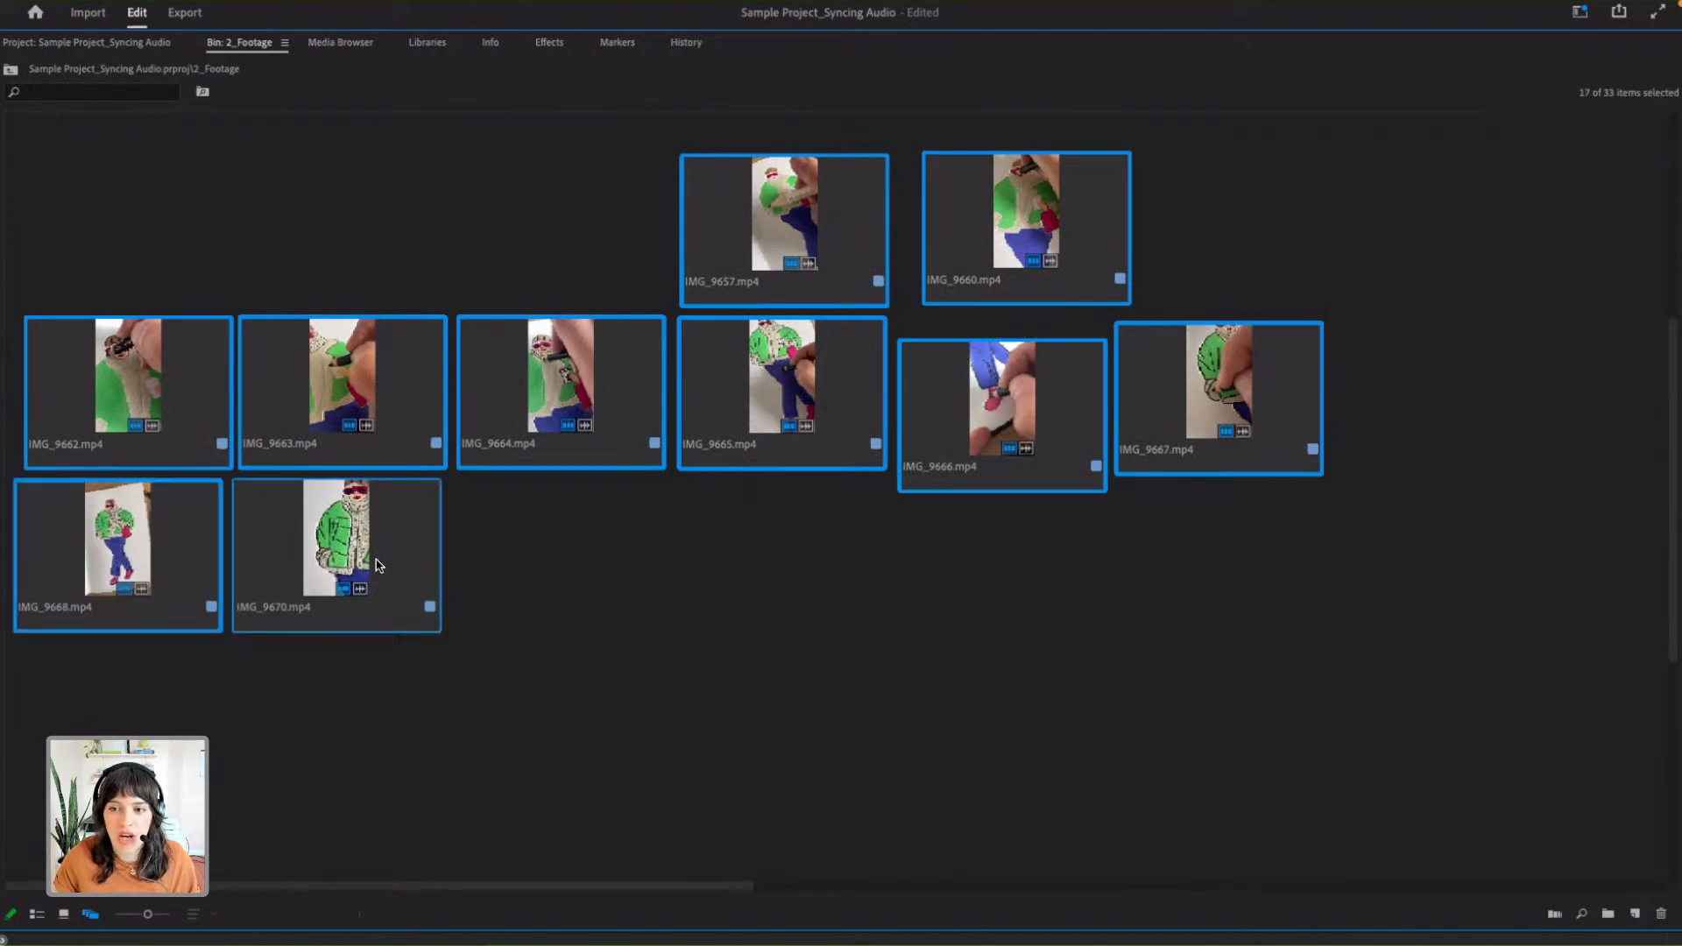
- Automate the selected clips to the Slow sequence in Selection Order at Unnumbered Markers, using Overwrite Edit and ignoring audio
{"action": "key", "text": "grave"}
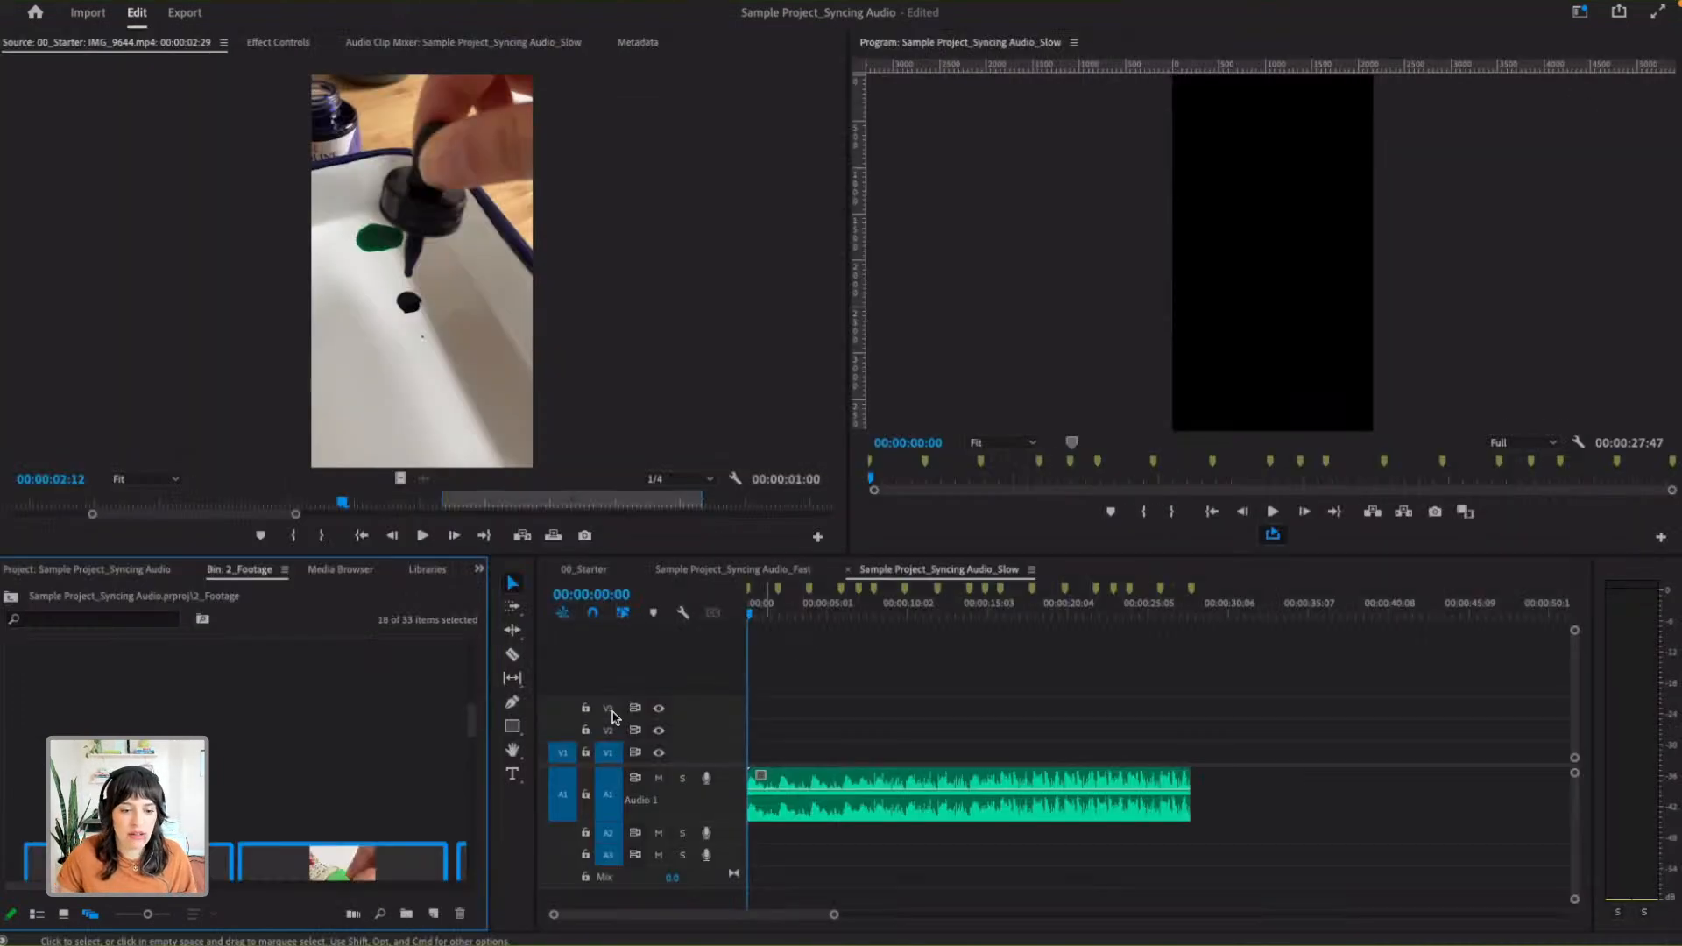
{"action": "left_click", "coordinate": [354, 914]}
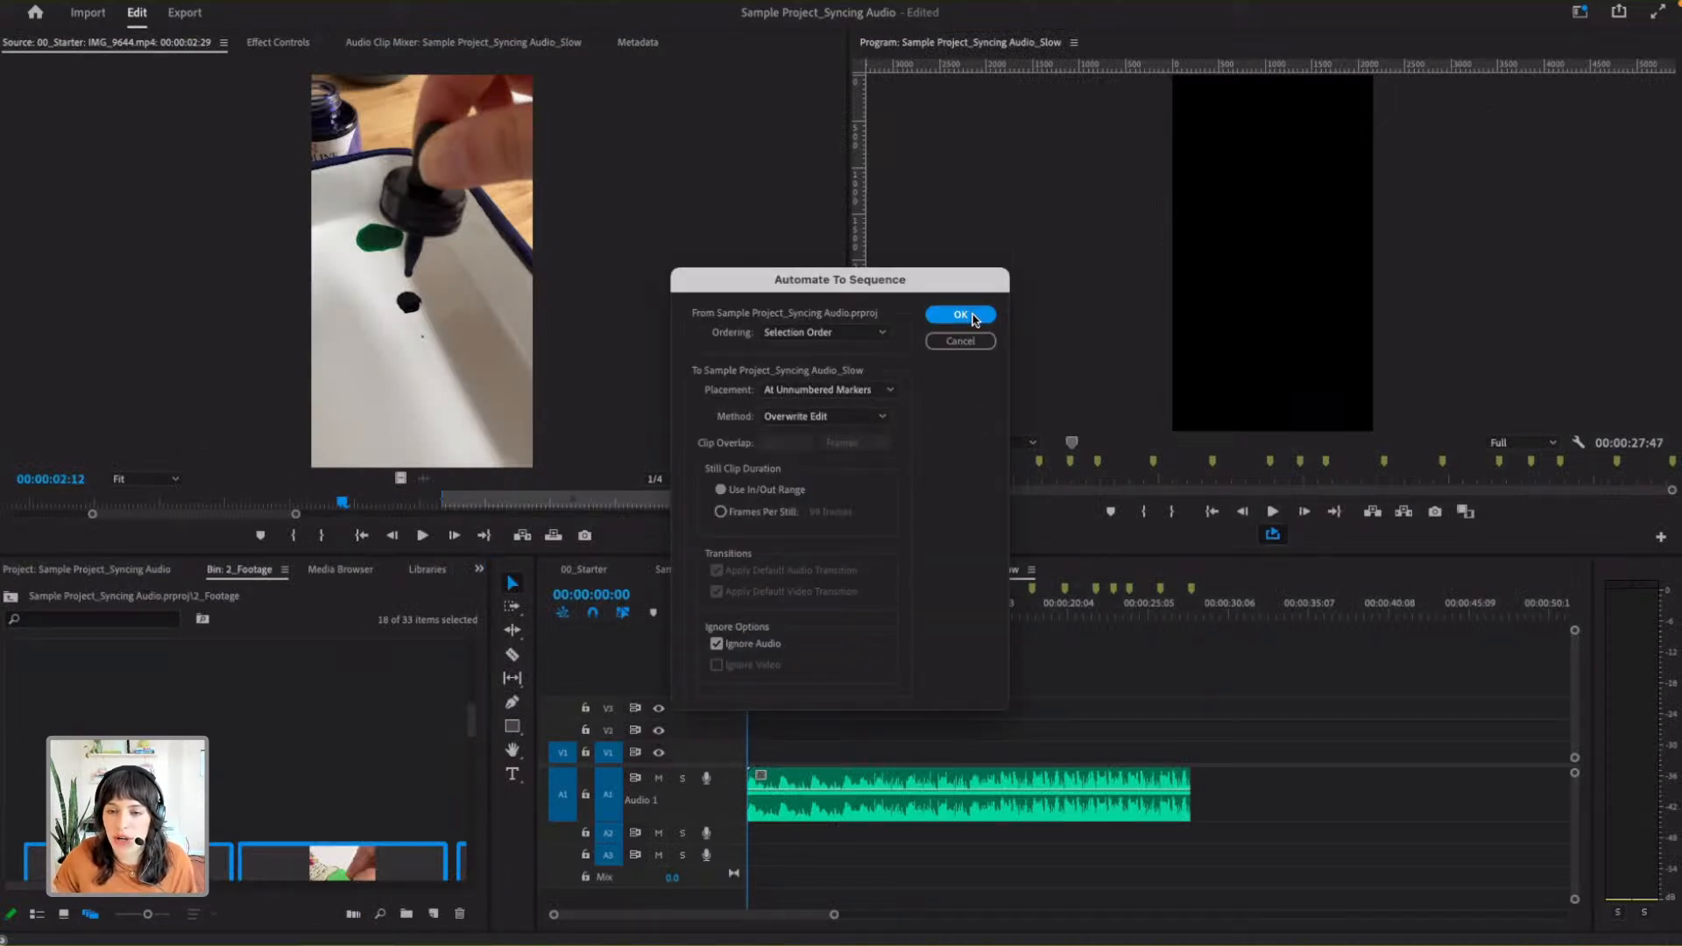
{"action": "left_click", "coordinate": [961, 315]}
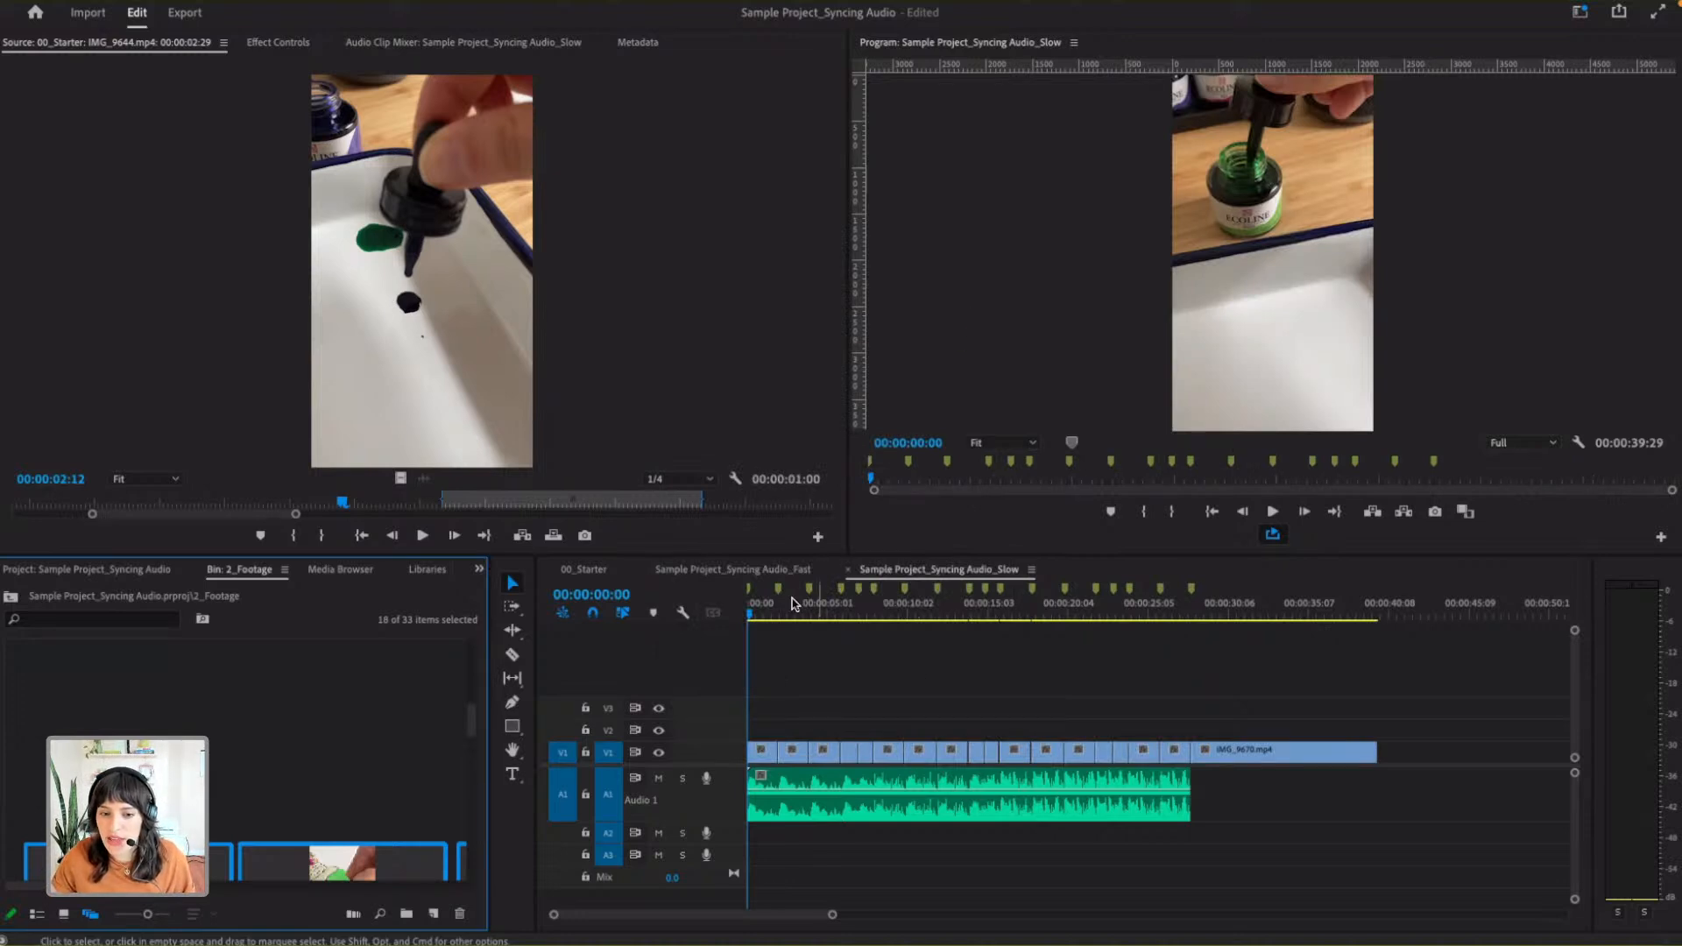
- Play back the middle of the Slow sequence to check the clip changes against the beat
{"action": "left_click_drag", "start_coordinate": [753, 613], "coordinate": [947, 624]}
{"action": "key", "text": "space"}
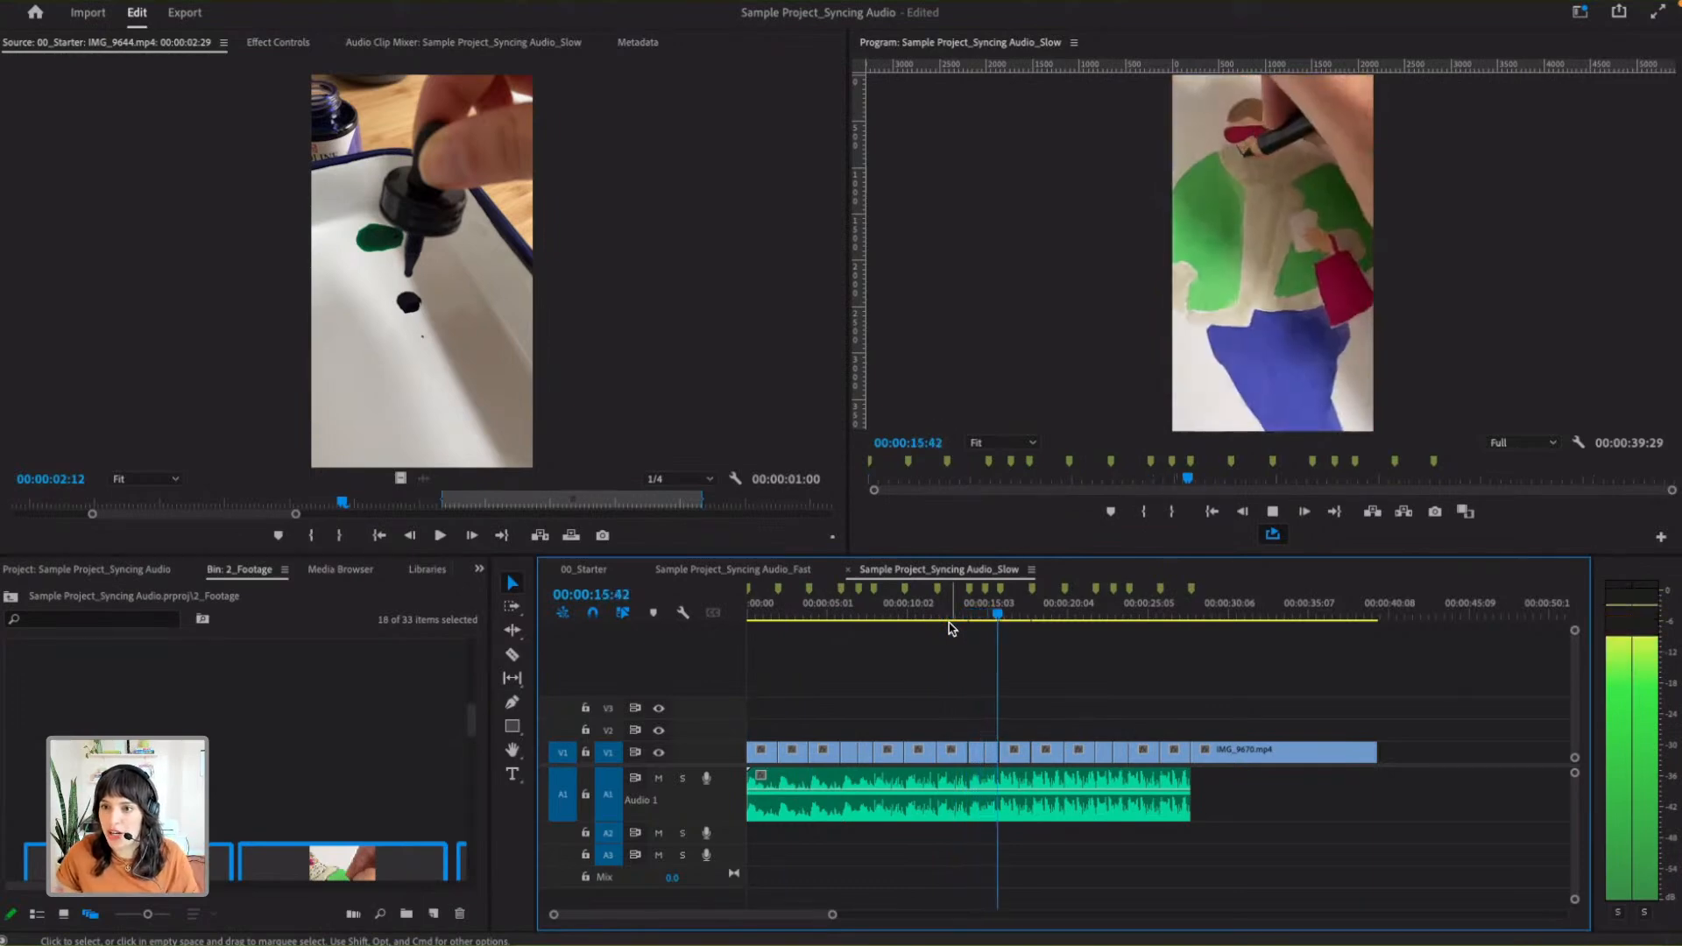
{"action": "key", "text": "space"}
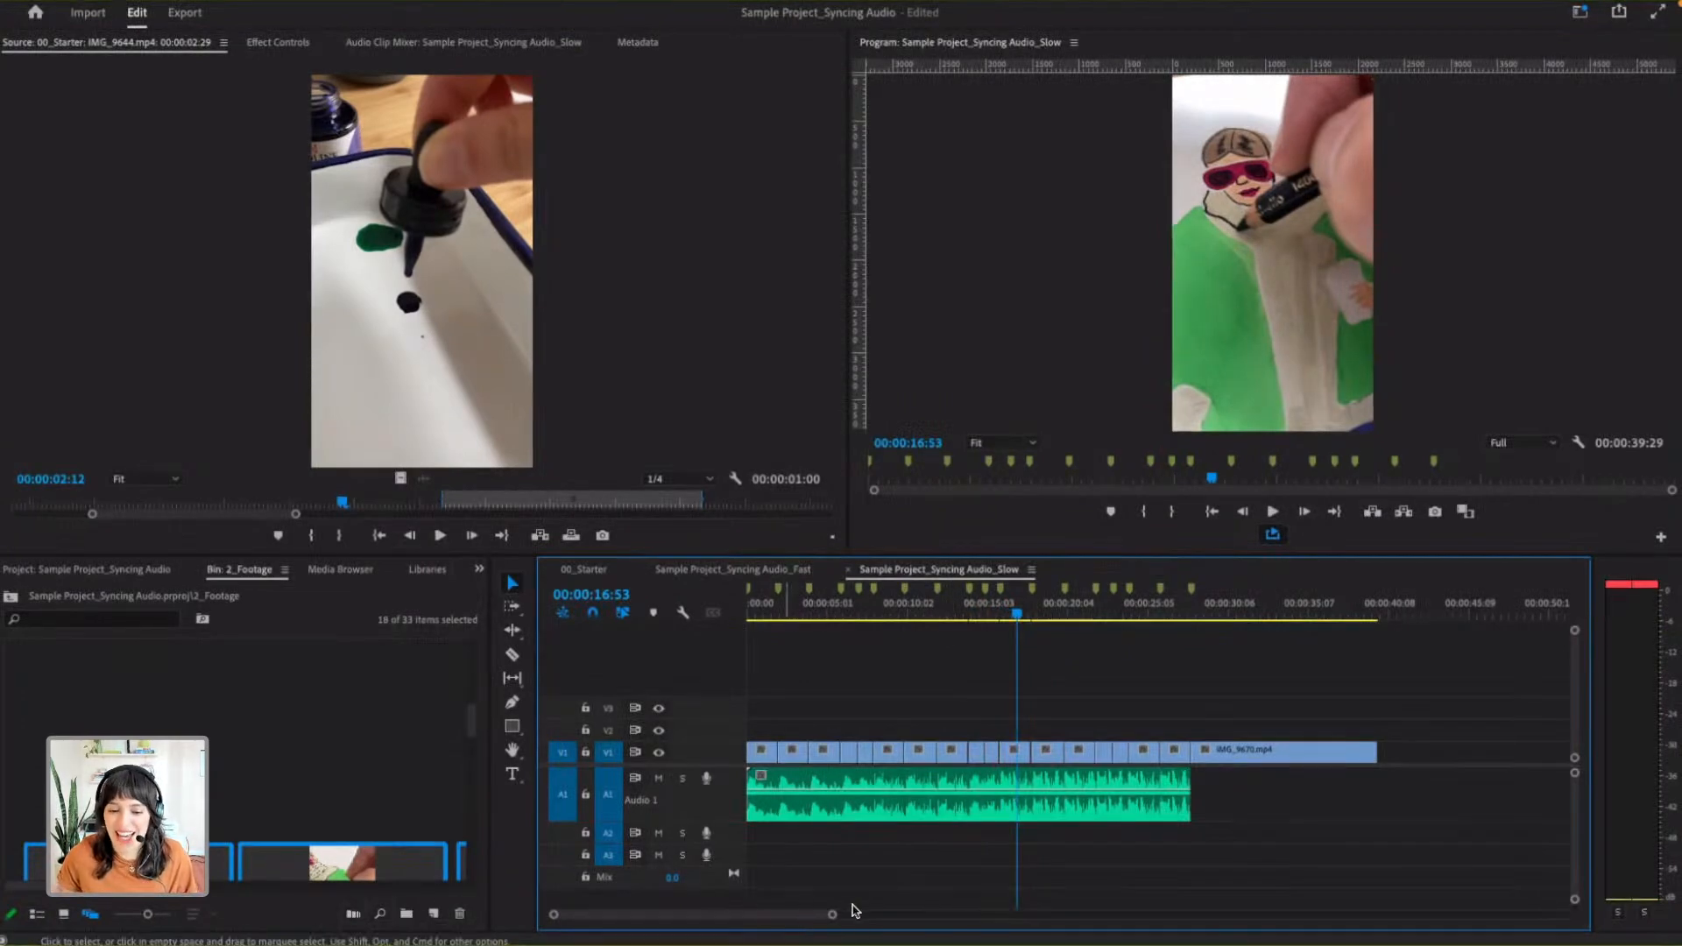
- Extend the out point of IMG_9653.mp4 to meet the following clip, giving a duration of 00:00:01:58
{"action": "left_click_drag", "start_coordinate": [833, 916], "coordinate": [797, 912]}
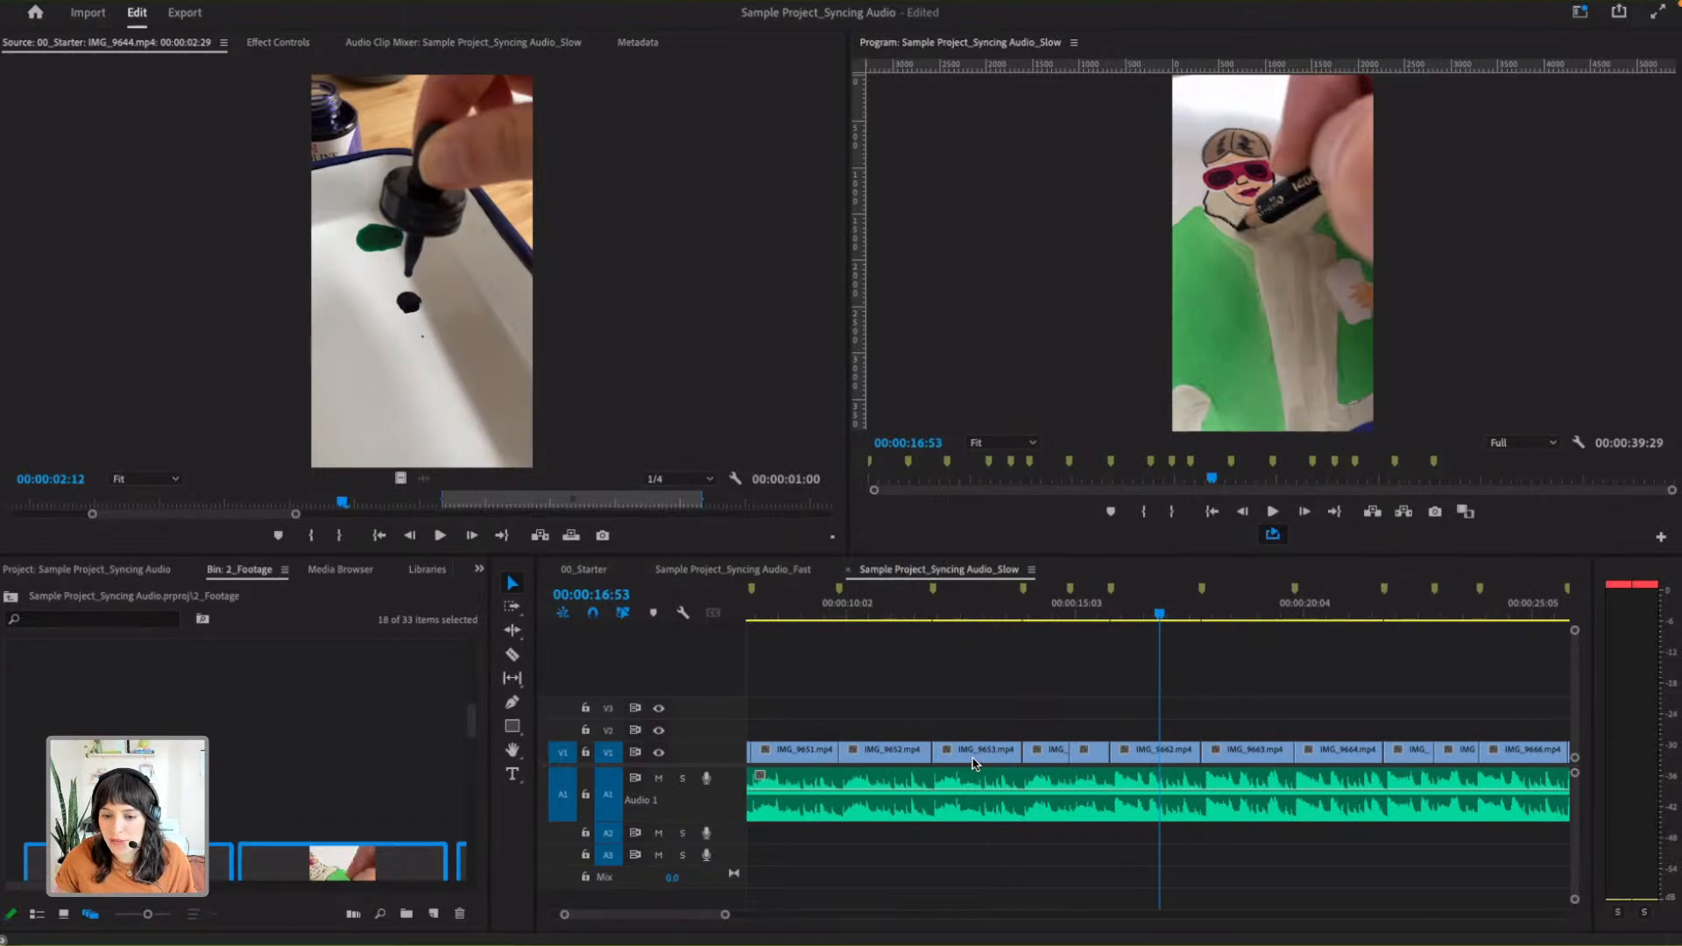
{"action": "double_click", "coordinate": [976, 750]}
{"action": "left_click_drag", "start_coordinate": [127, 515], "coordinate": [240, 514]}
{"action": "left_click_drag", "start_coordinate": [437, 497], "coordinate": [502, 499]}
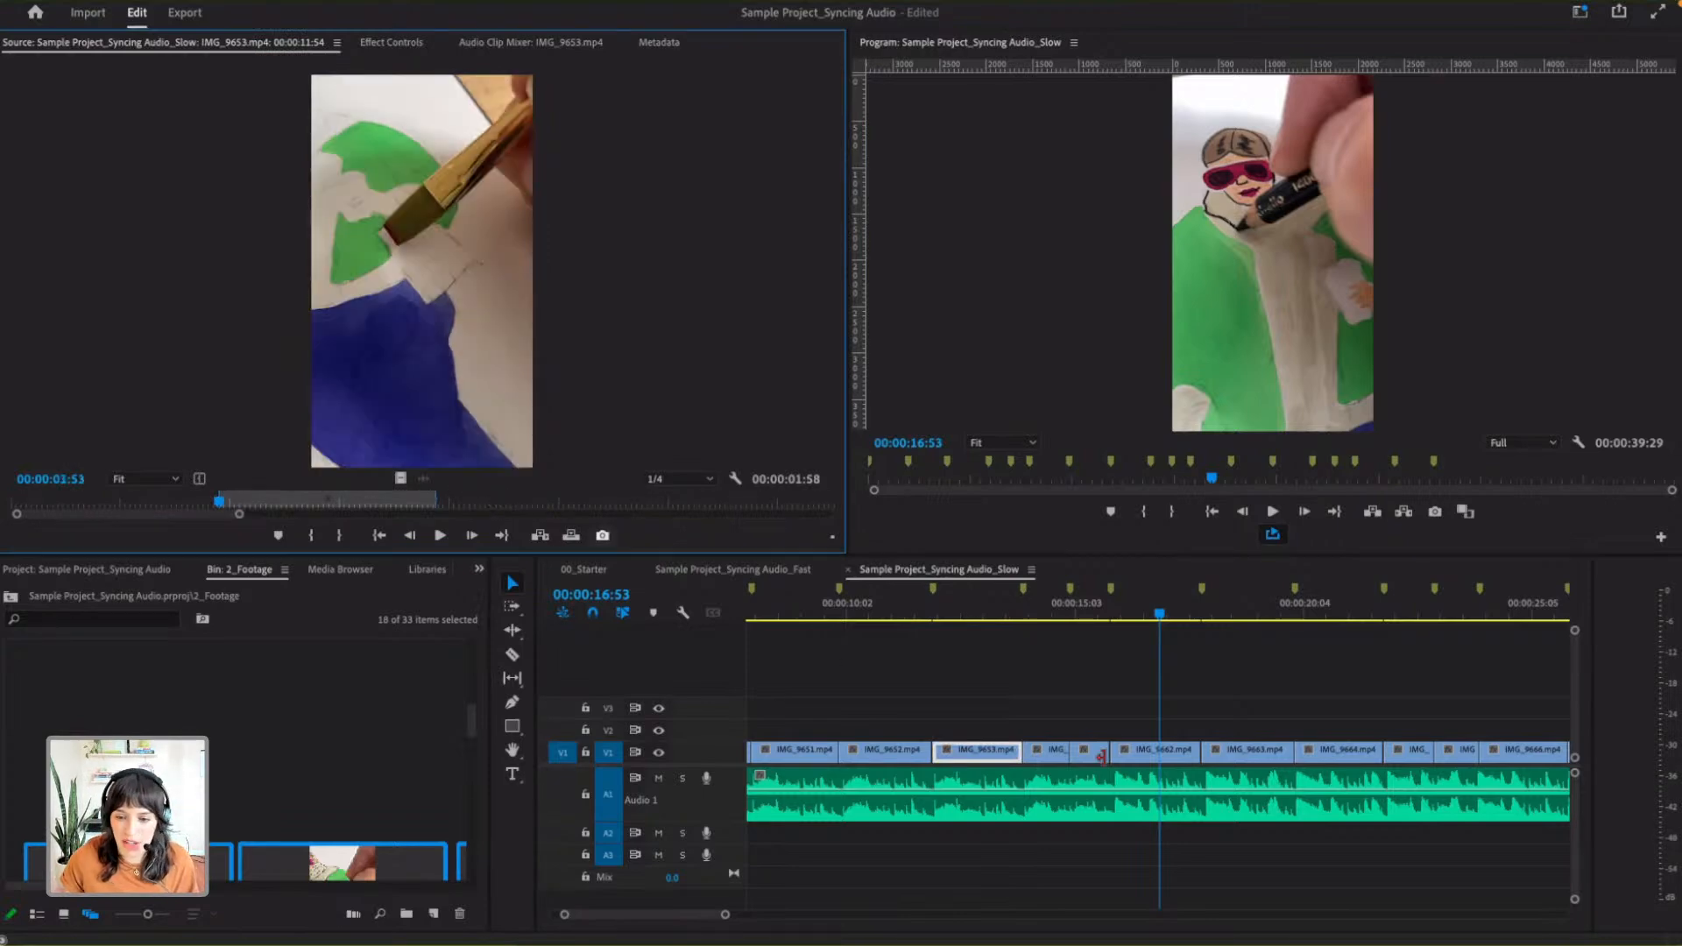
- Close the gap after IMG_9660.mp4 by extending its out point to a duration of 00:00:00:53
{"action": "left_click_drag", "start_coordinate": [726, 917], "coordinate": [621, 915]}
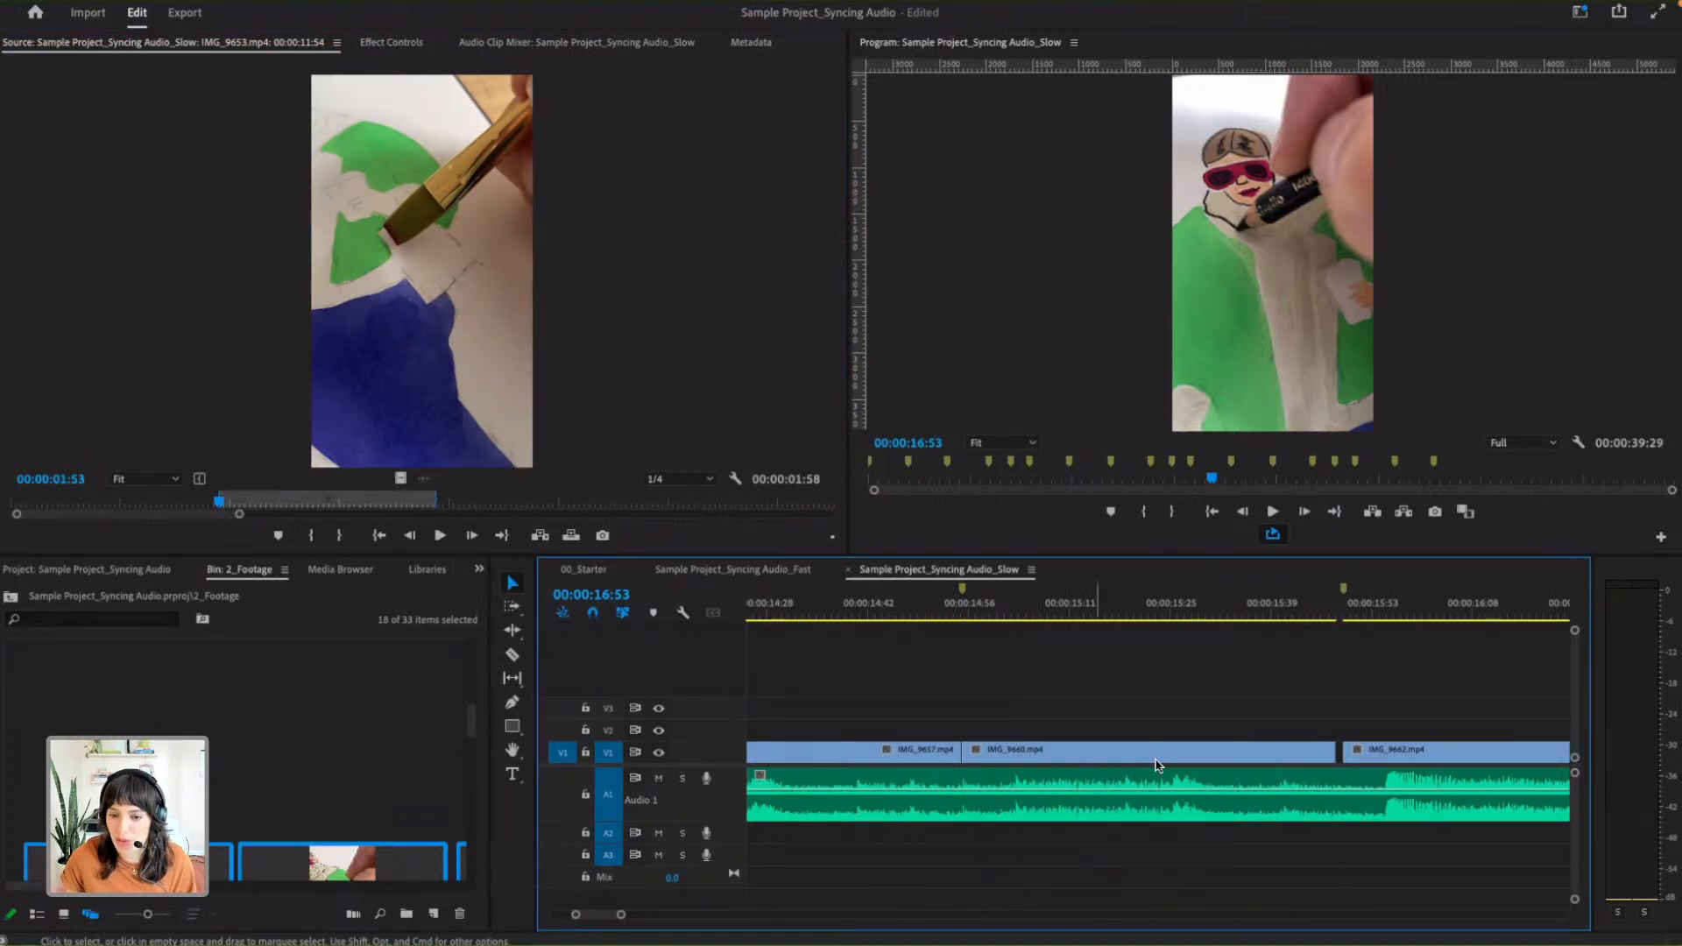
{"action": "double_click", "coordinate": [1158, 766]}
{"action": "left_click_drag", "start_coordinate": [395, 515], "coordinate": [475, 516]}
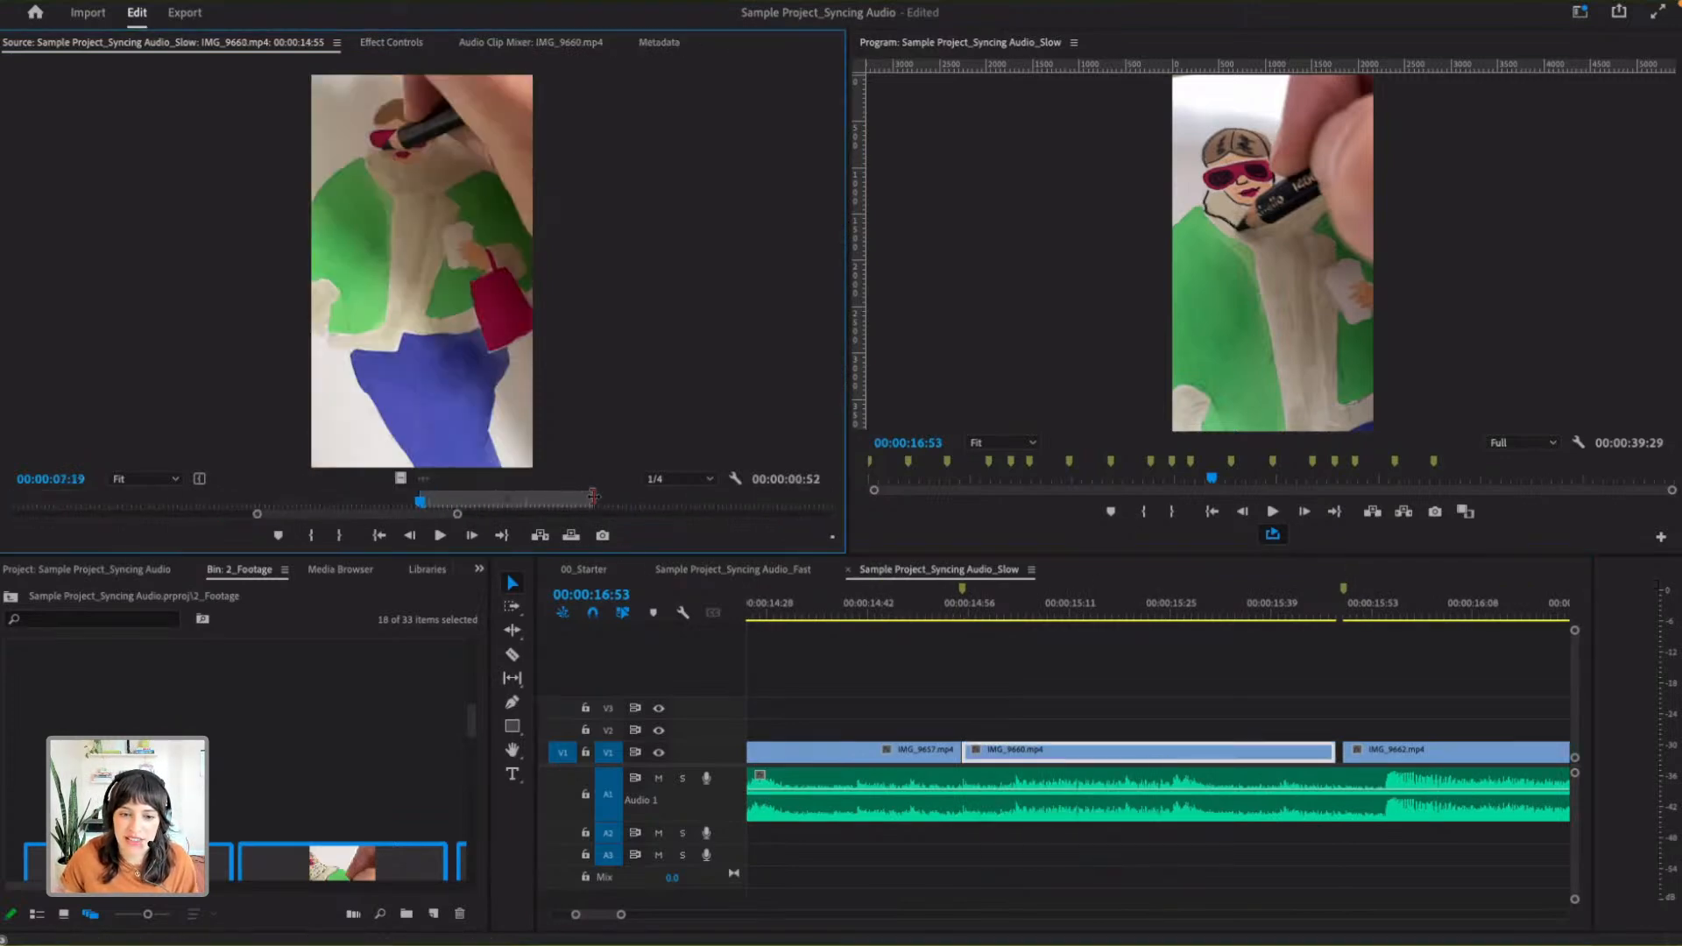
{"action": "left_click_drag", "start_coordinate": [593, 495], "coordinate": [674, 499]}
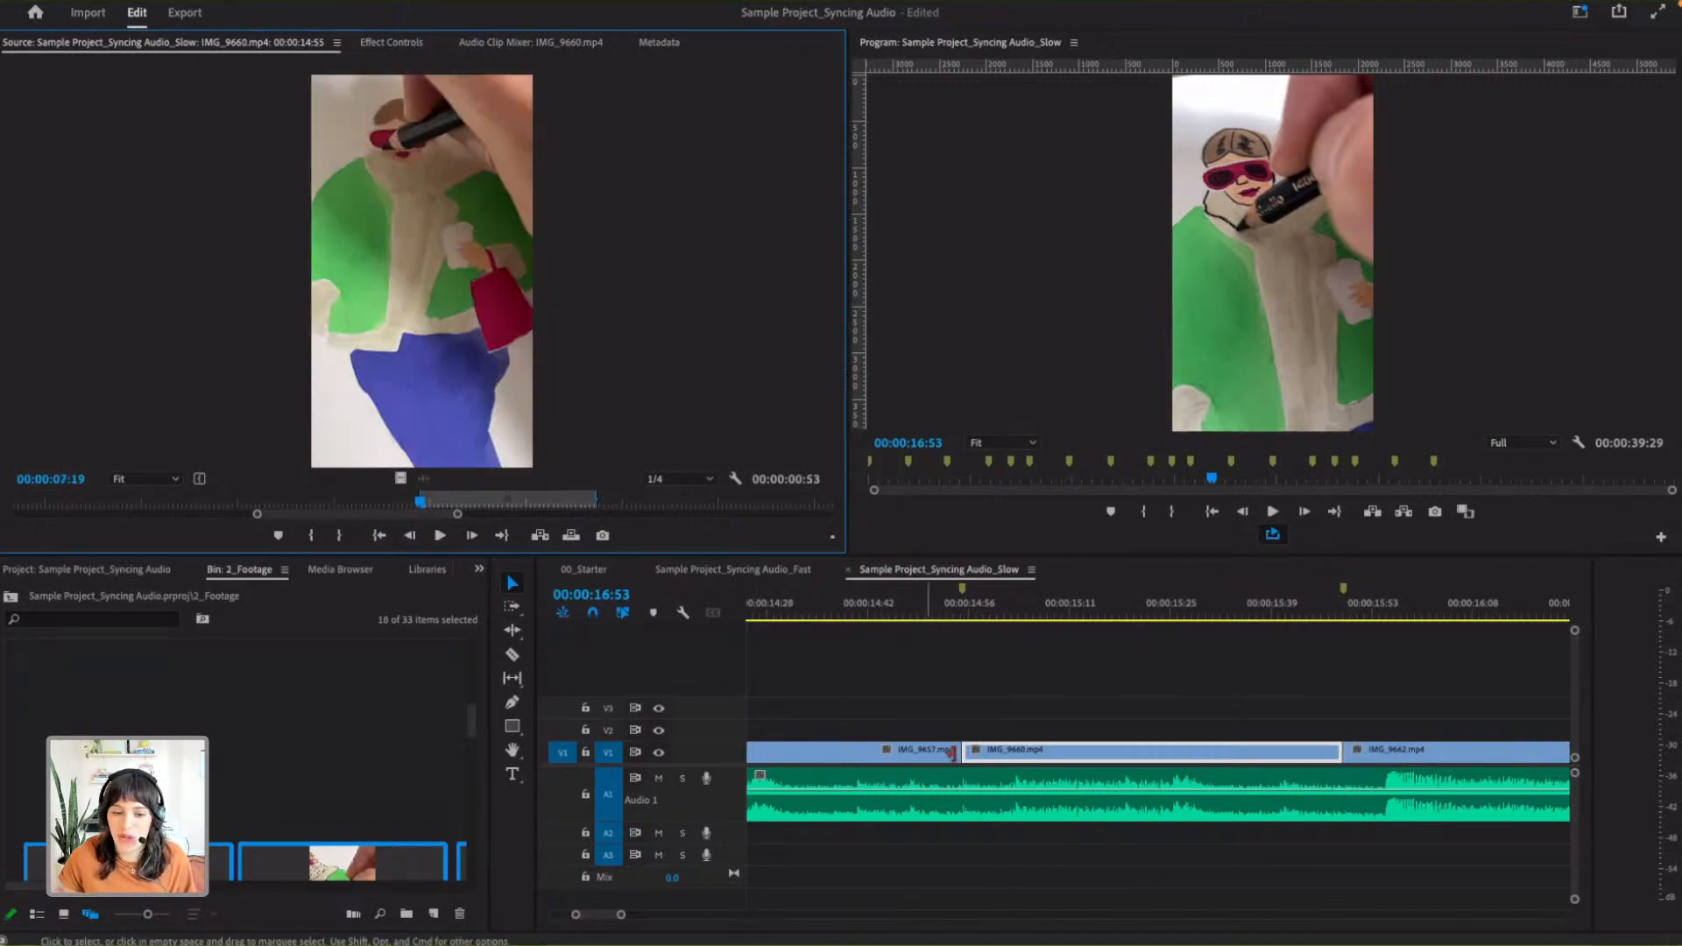
- Extend the end of IMG_9662.mp4 to a duration of 00:00:02:00 and IMG_9652.mp4 to 00:00:02:03, up to their following clips
{"action": "left_click_drag", "start_coordinate": [621, 915], "coordinate": [771, 915]}
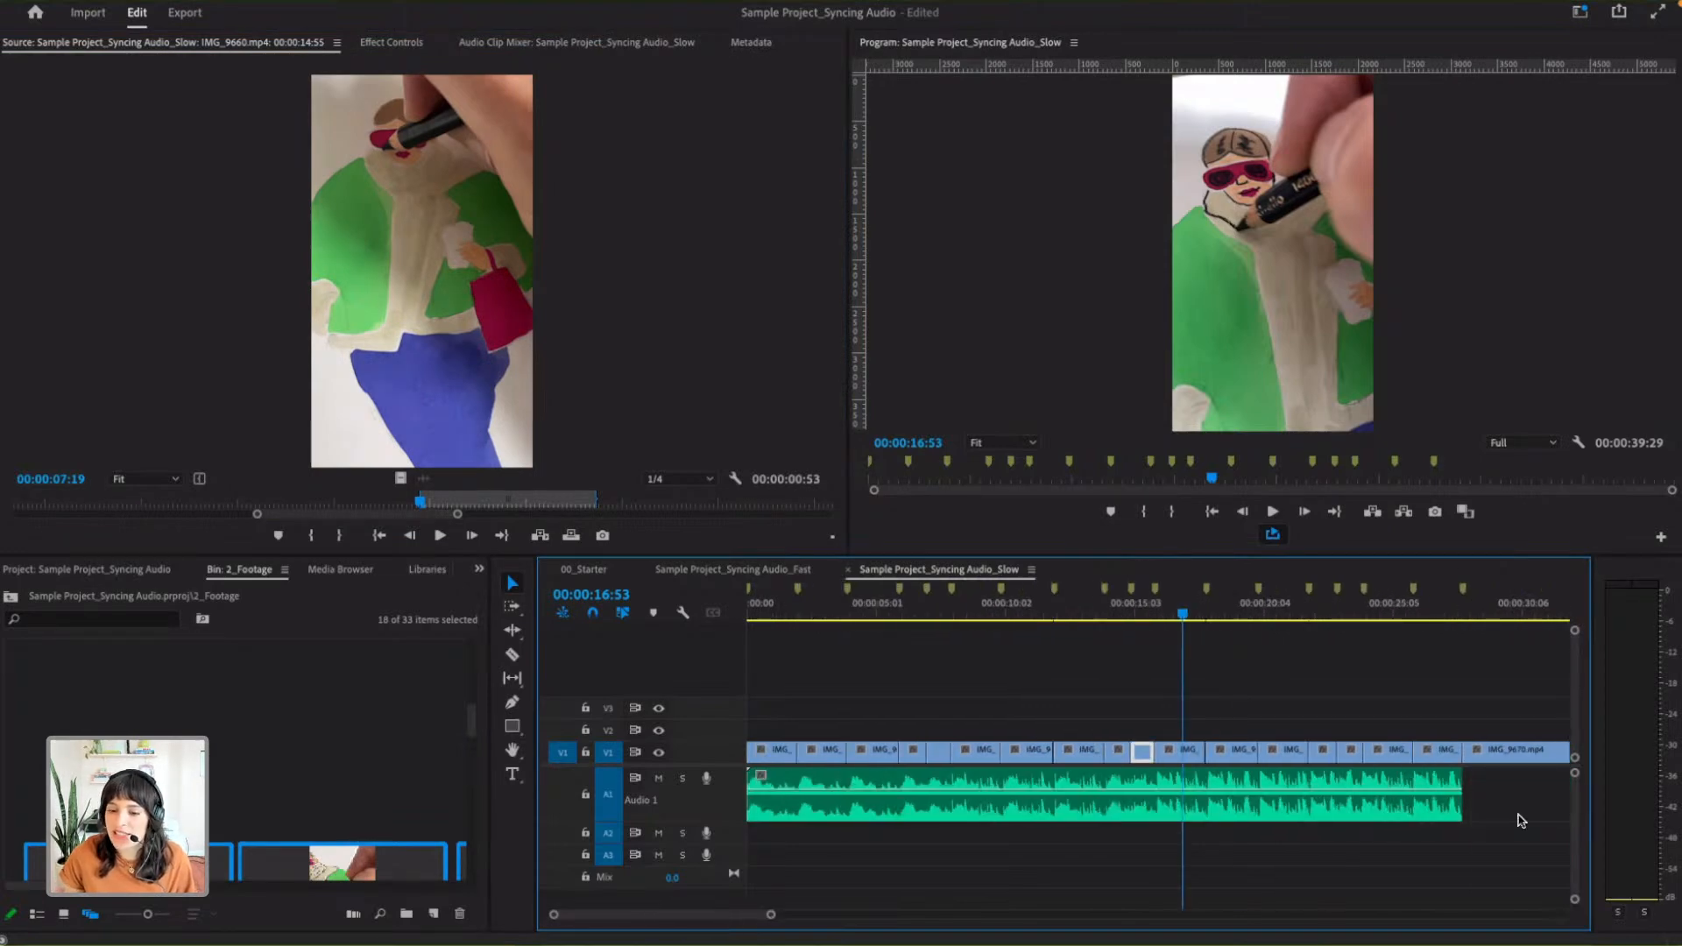
{"action": "double_click", "coordinate": [1192, 756]}
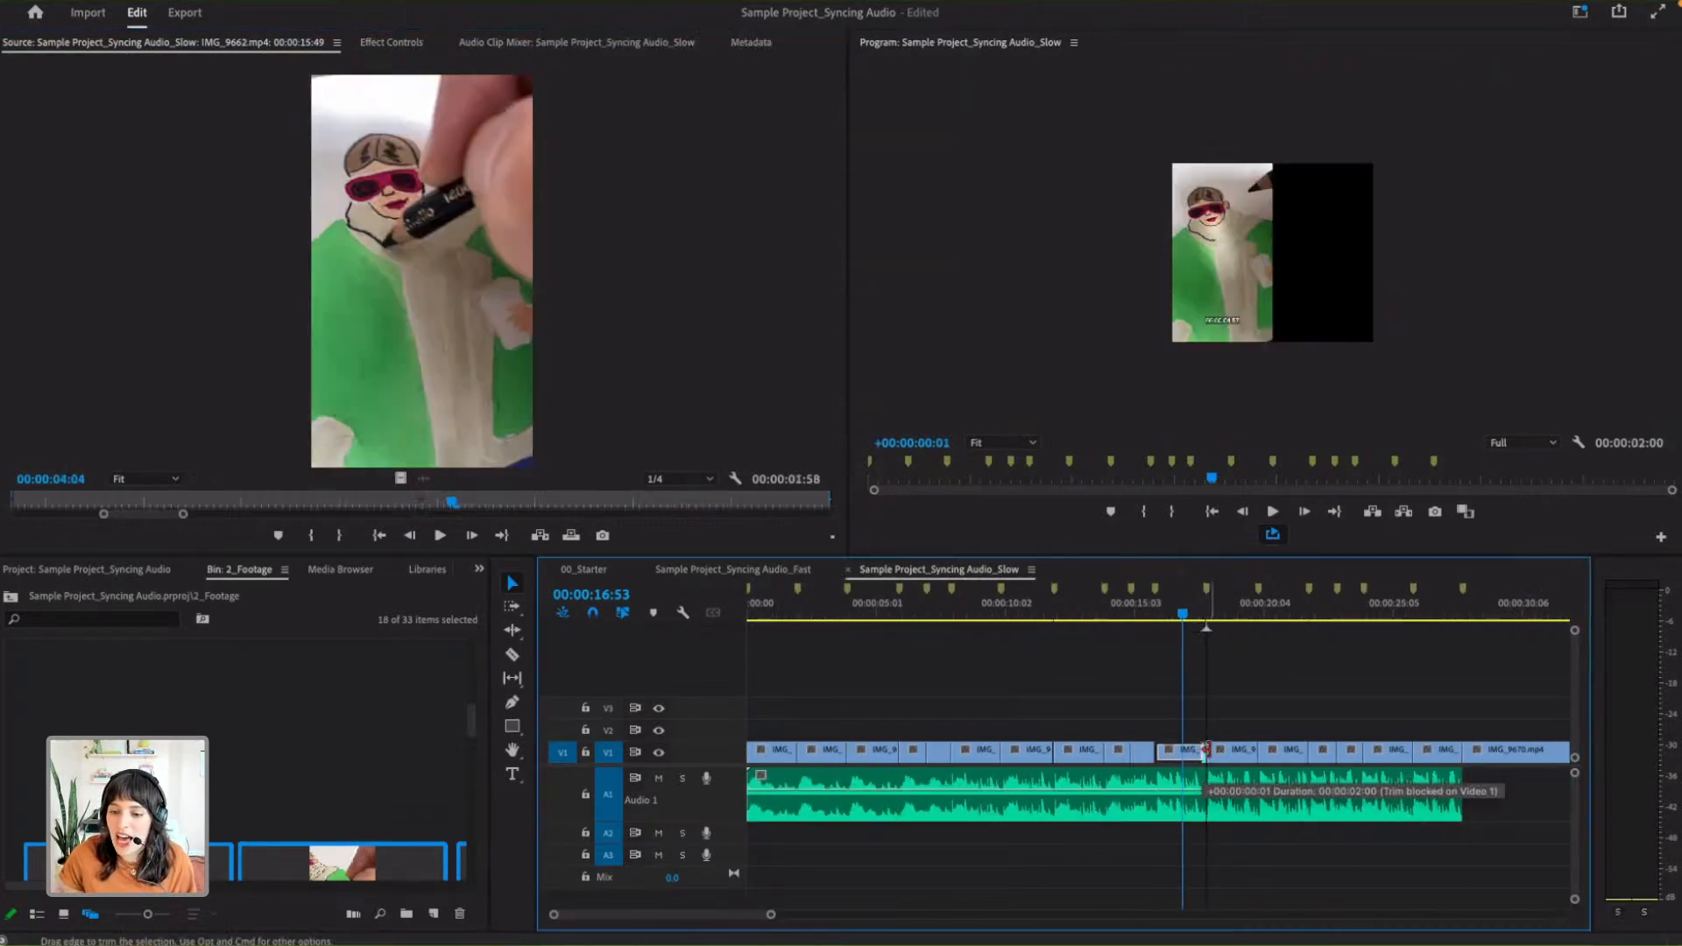
{"action": "double_click", "coordinate": [1025, 751]}
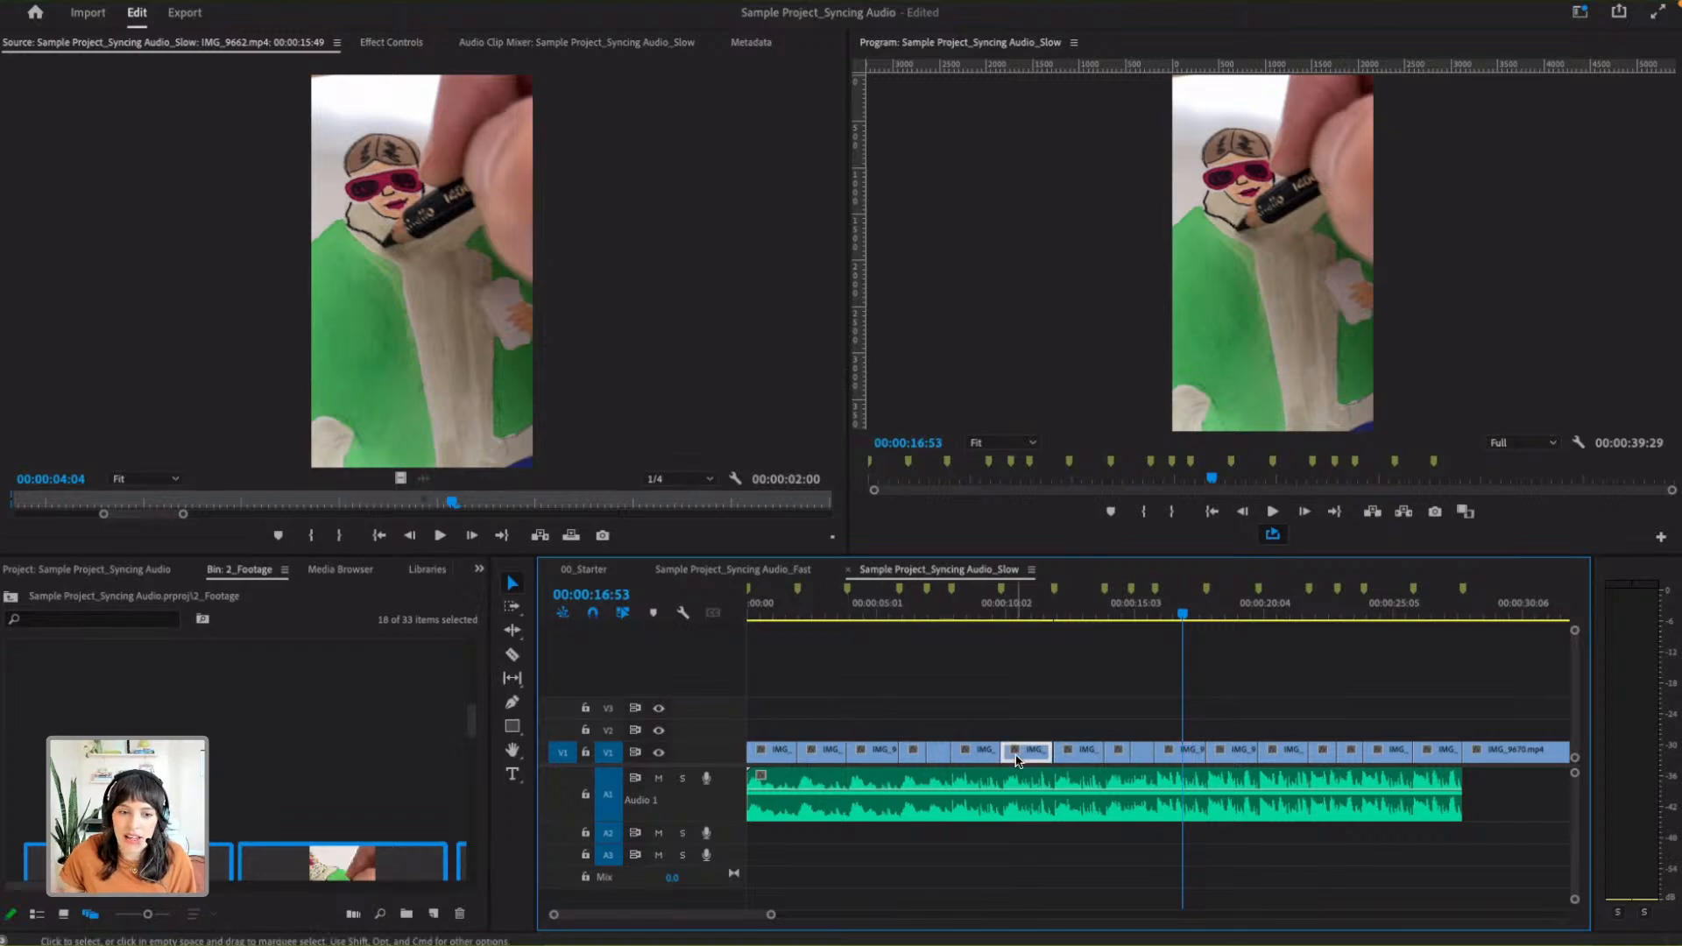
{"action": "left_click_drag", "start_coordinate": [101, 515], "coordinate": [202, 514]}
{"action": "left_click_drag", "start_coordinate": [395, 500], "coordinate": [430, 501]}
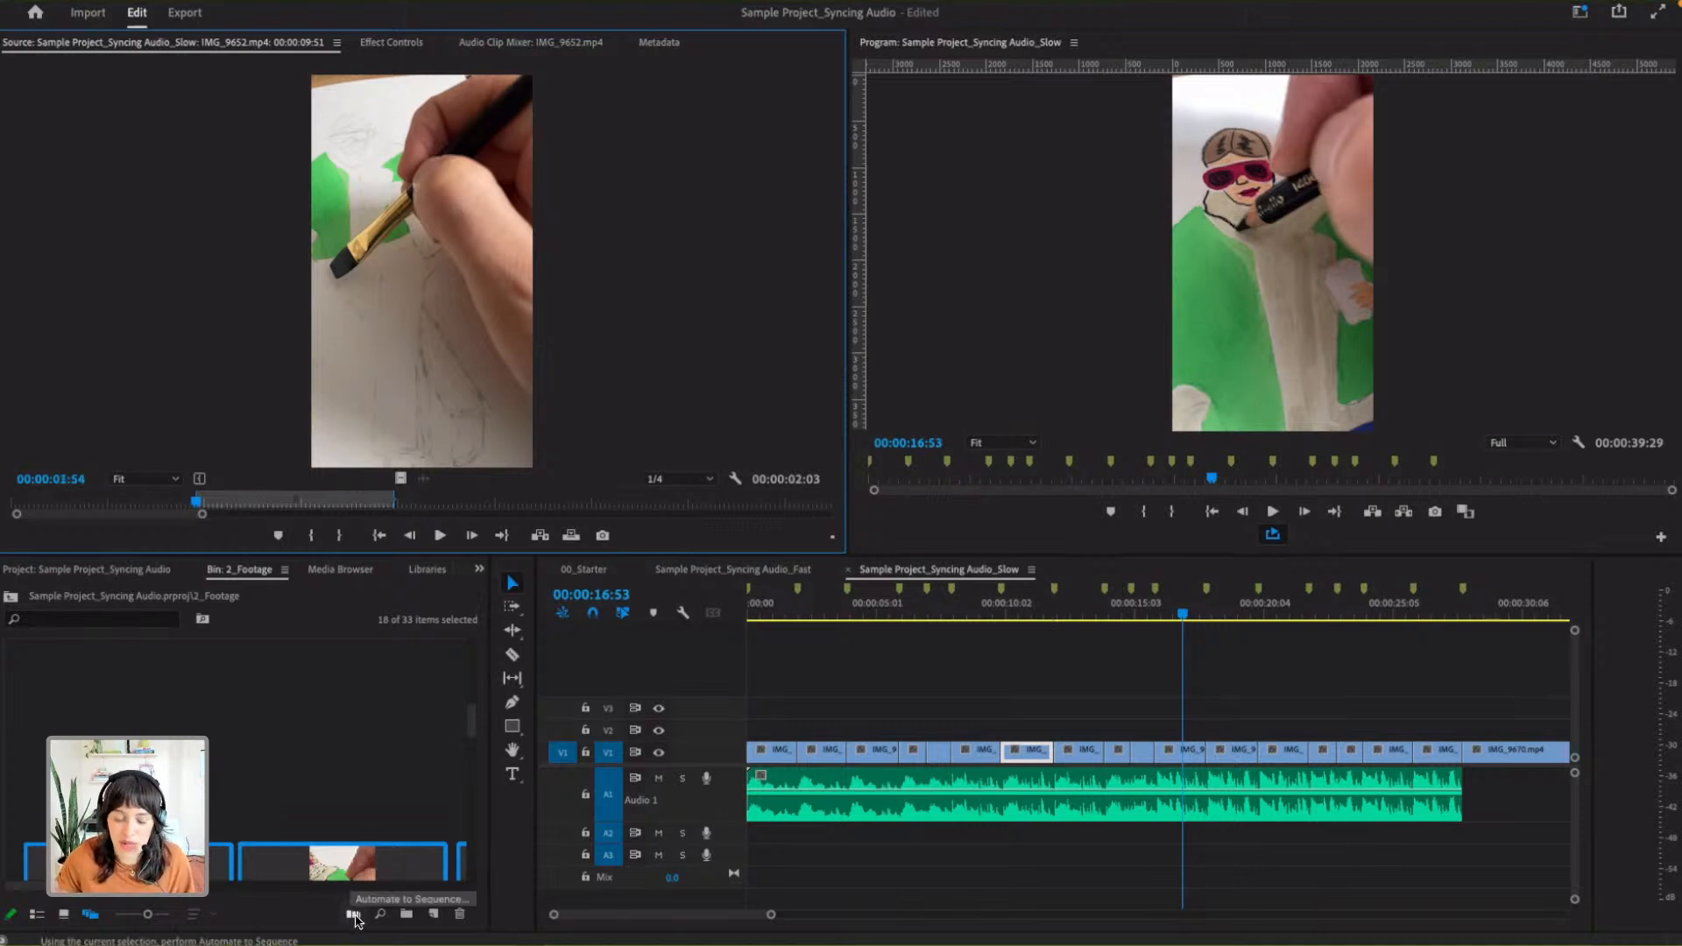
- Open the Automate to Sequence settings for the selected footage clips
{"action": "left_click", "coordinate": [355, 916]}
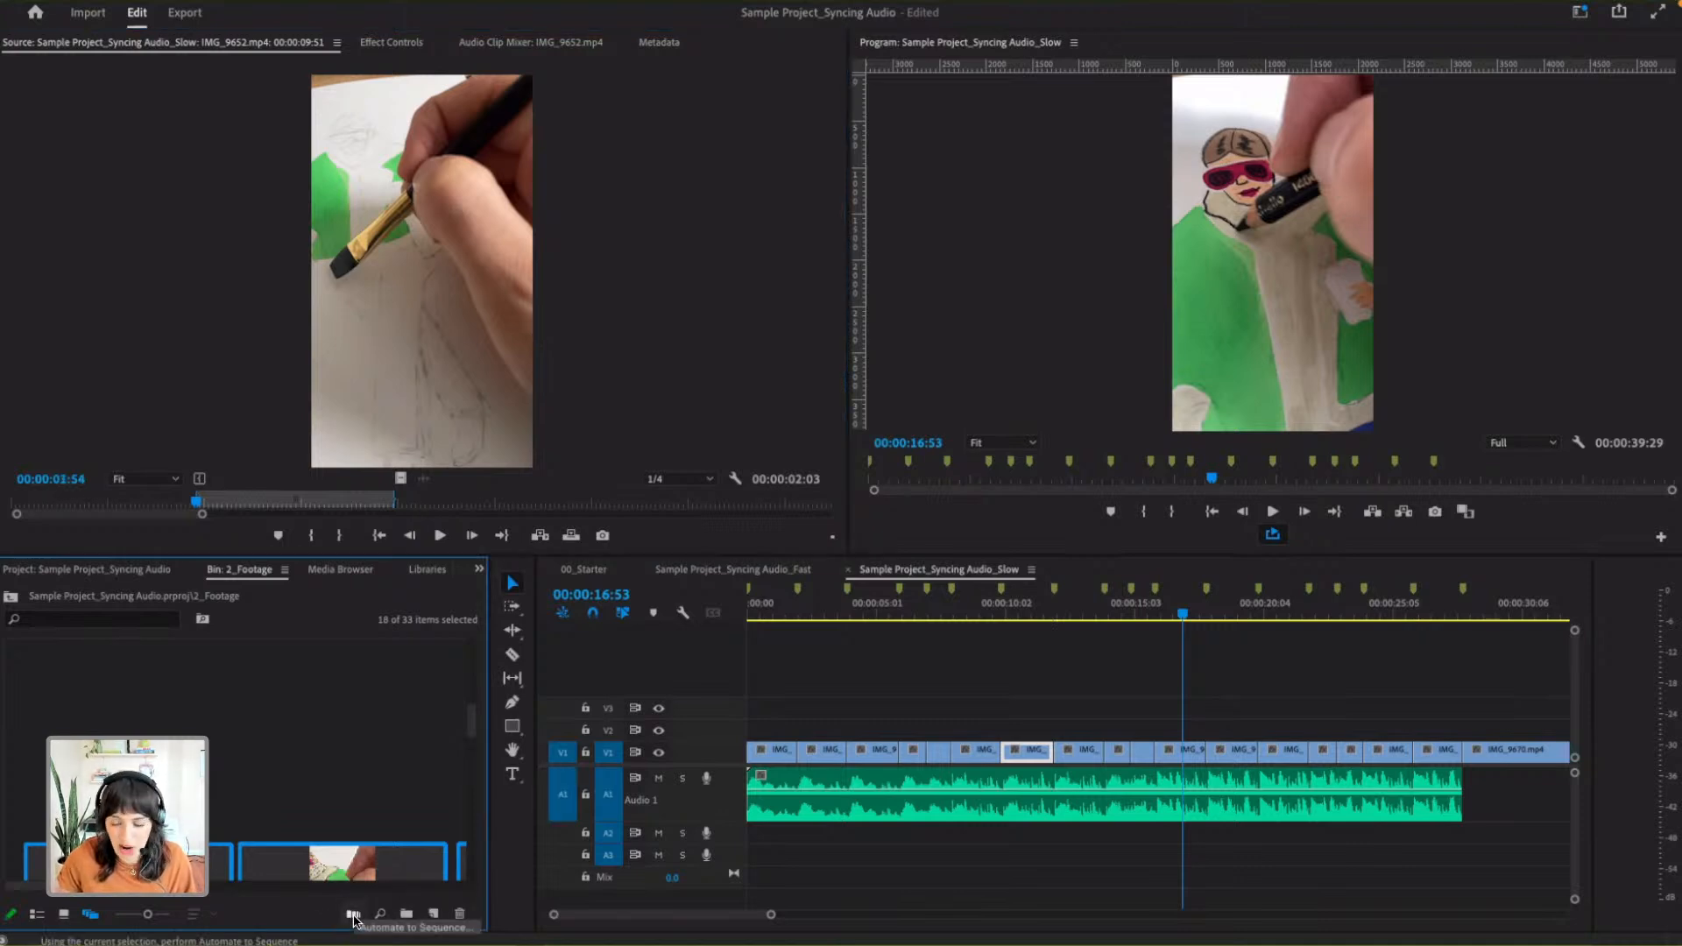